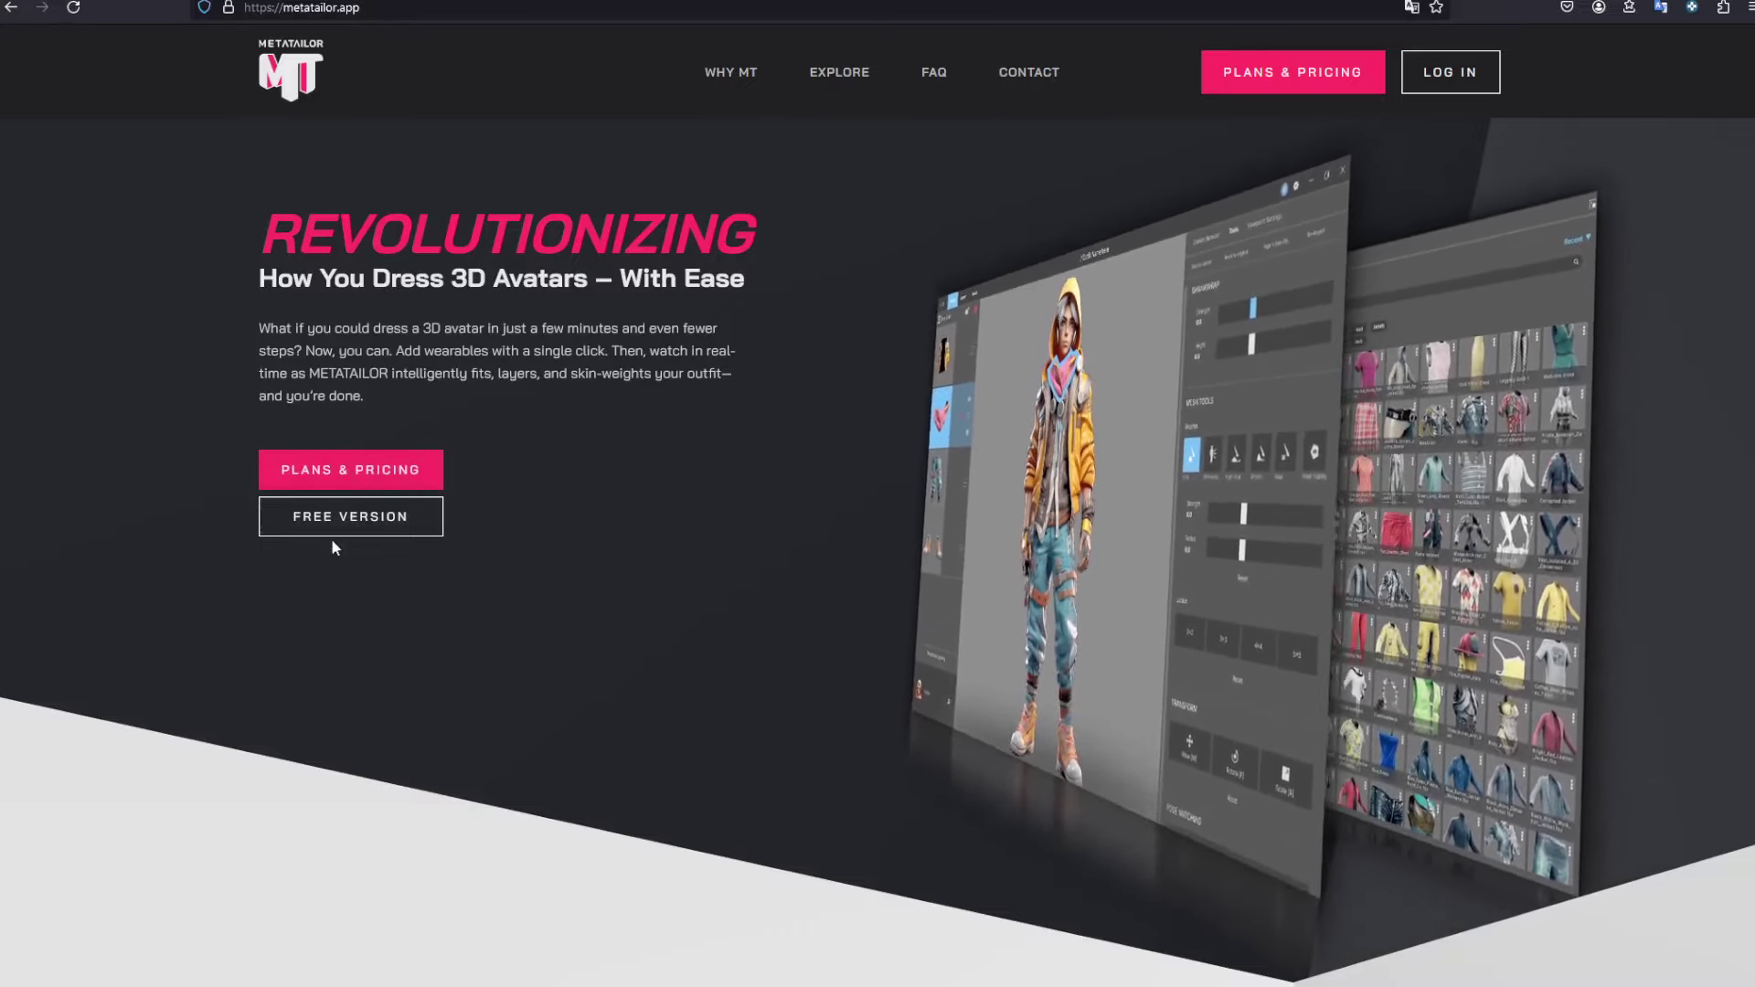
Look through the METATAILOR home page, including the section on why to use the software
{"action": "scroll", "coordinate": [704, 572], "scroll_direction": "down", "scroll_amount": 1}
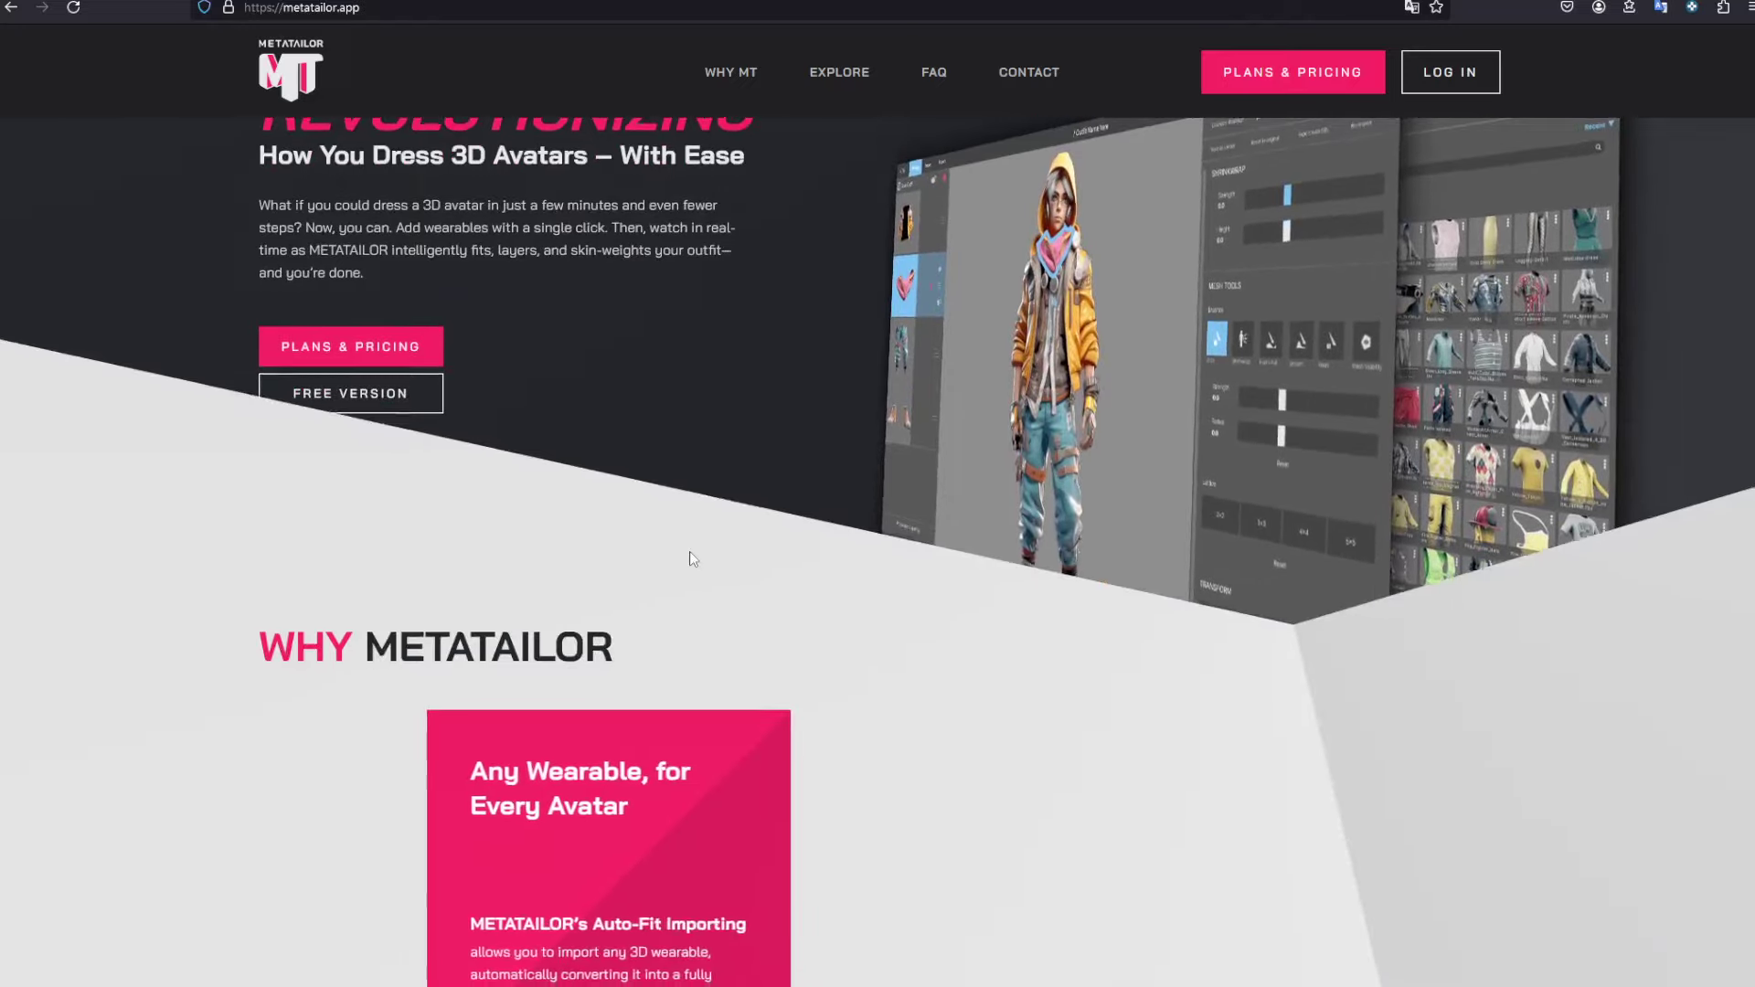
{"action": "scroll", "coordinate": [692, 557], "scroll_direction": "down", "scroll_amount": 3}
{"action": "scroll", "coordinate": [722, 557], "scroll_direction": "down", "scroll_amount": 1}
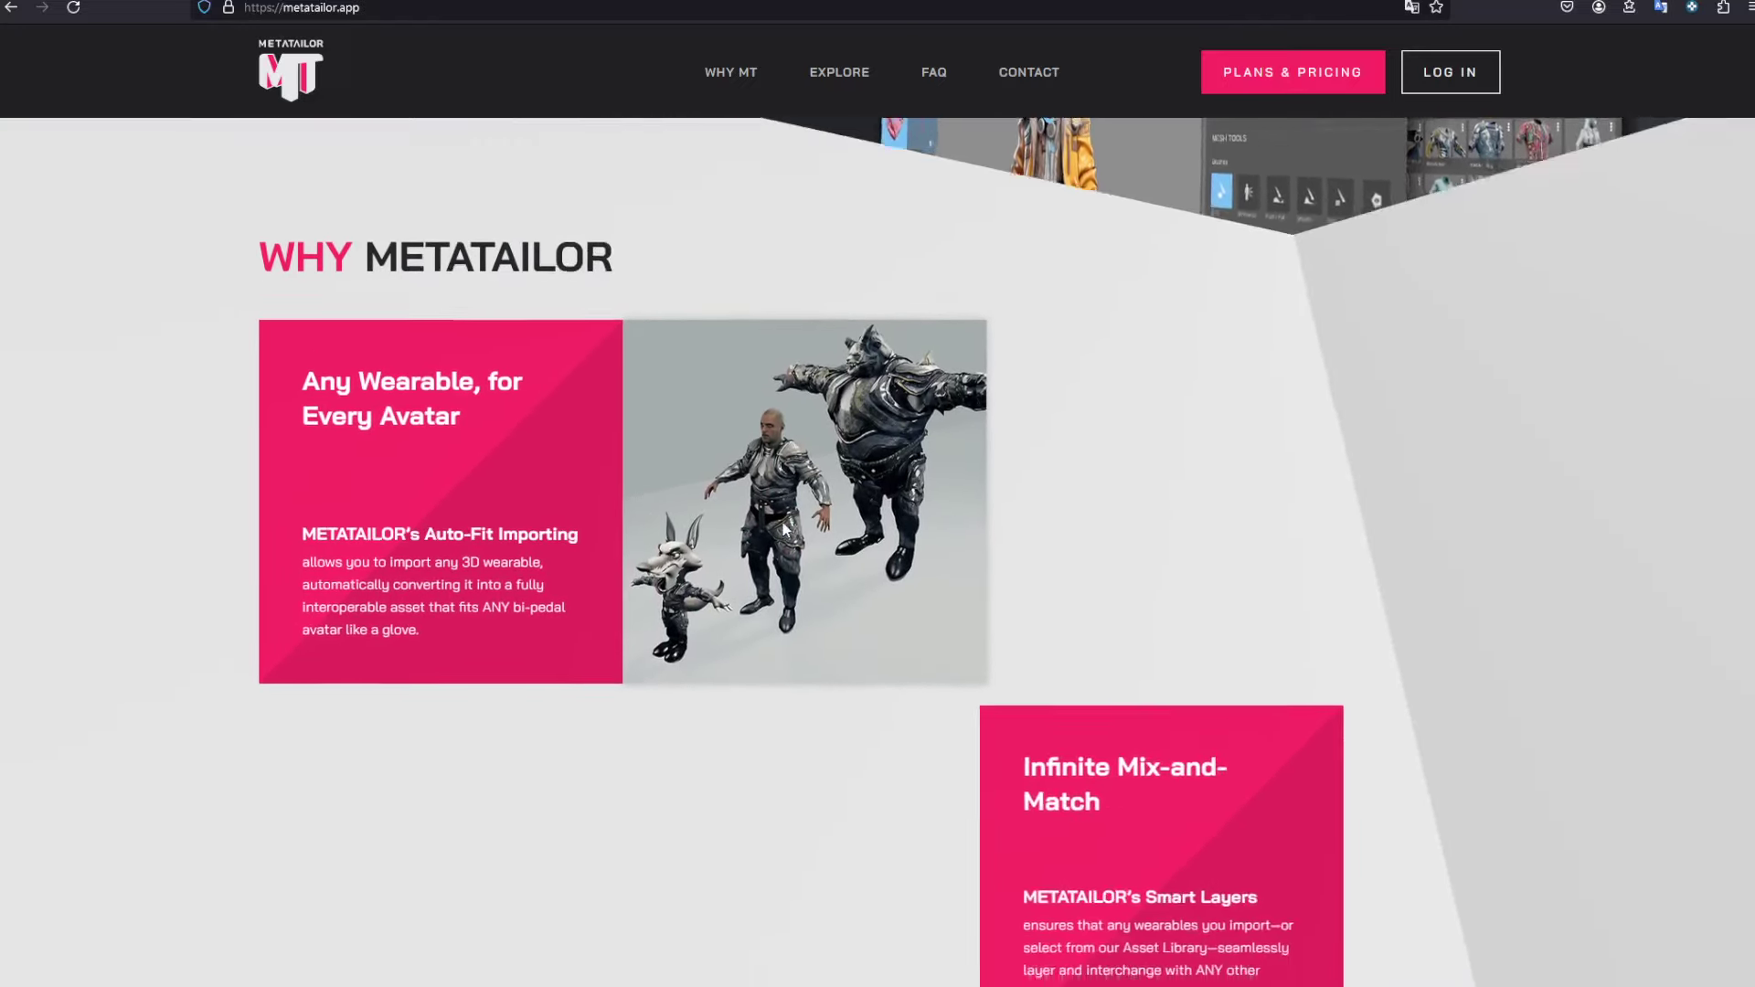
{"action": "scroll", "coordinate": [783, 526], "scroll_direction": "down", "scroll_amount": 2}
{"action": "scroll", "coordinate": [783, 523], "scroll_direction": "up", "scroll_amount": 7}
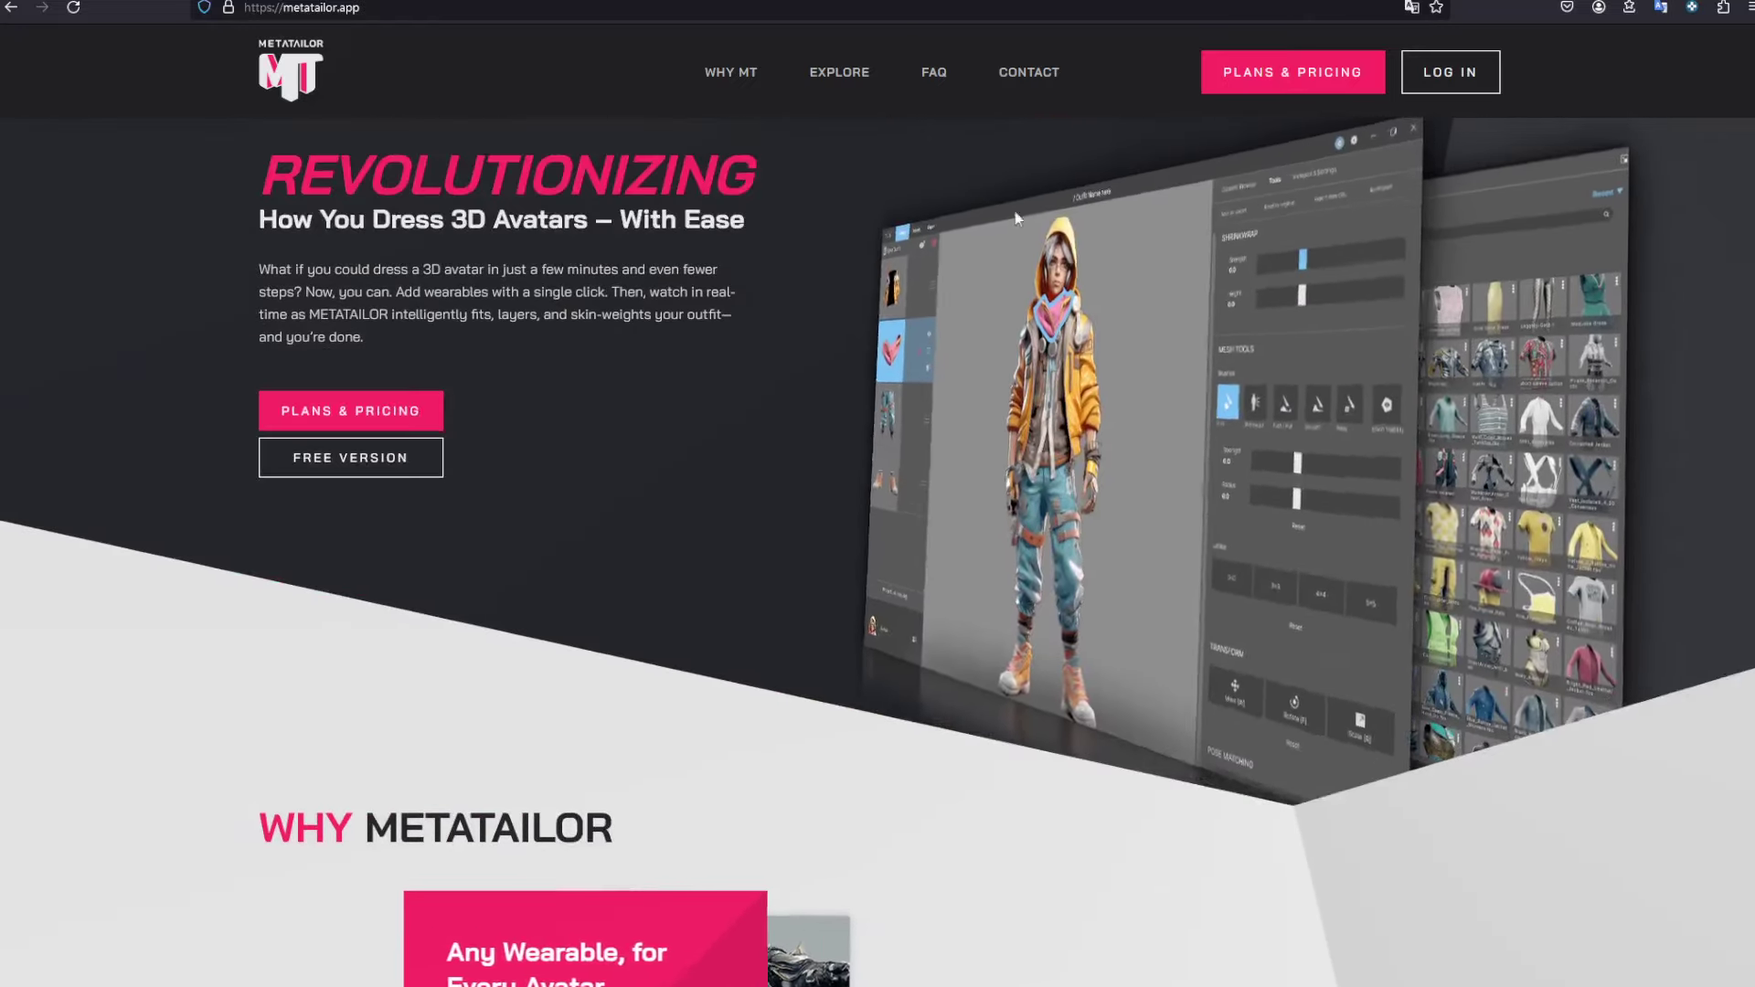
Review the METATAILOR plan comparison and the Pro Plan's annual pricing
{"action": "left_click", "coordinate": [1293, 71]}
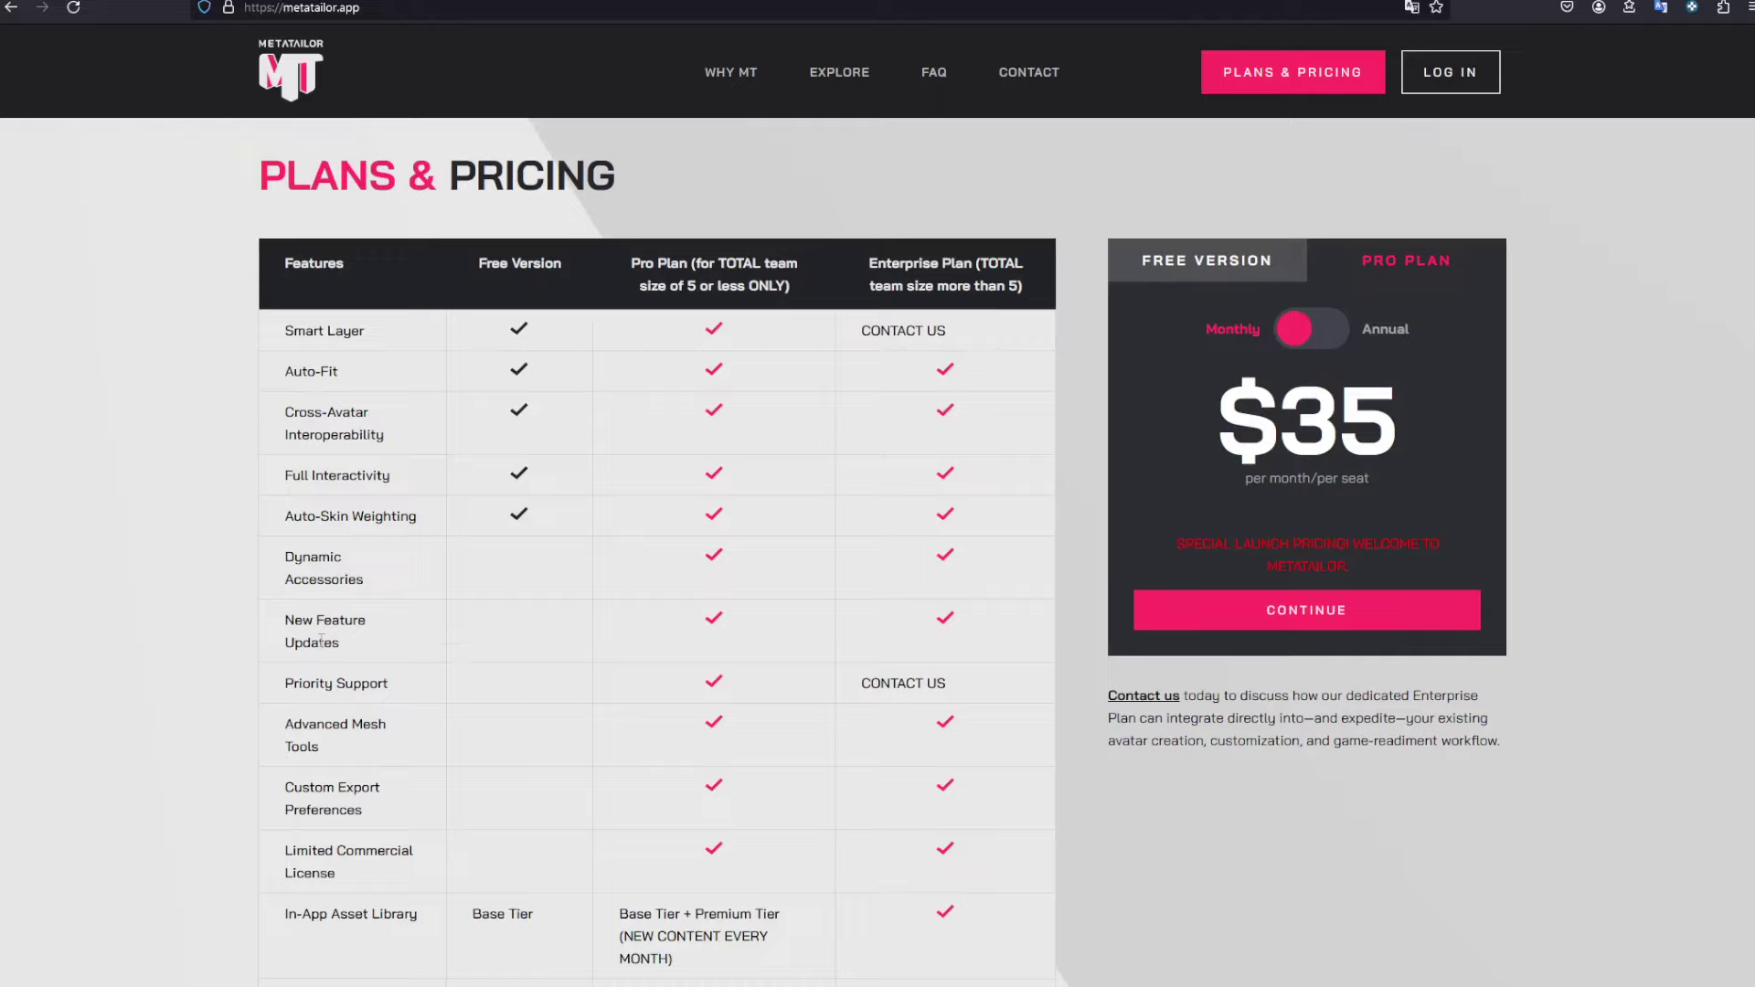
{"action": "left_click", "coordinate": [1298, 329]}
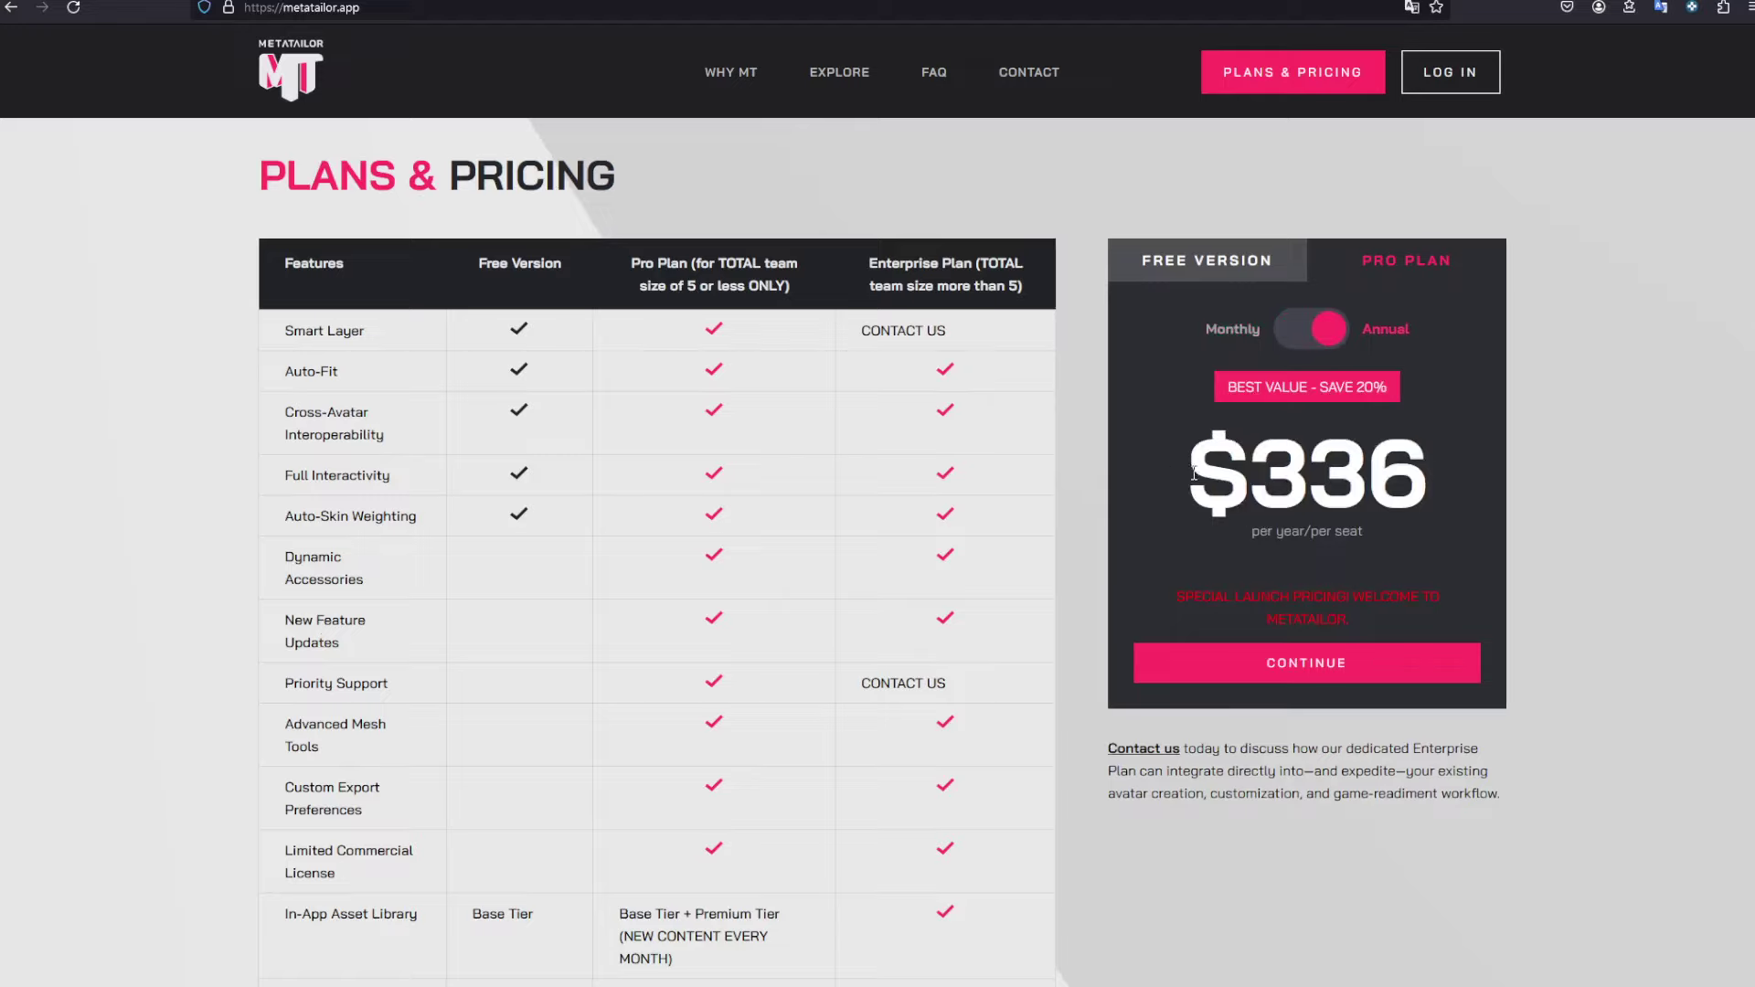
{"action": "left_click_drag", "start_coordinate": [1193, 474], "coordinate": [1463, 472]}
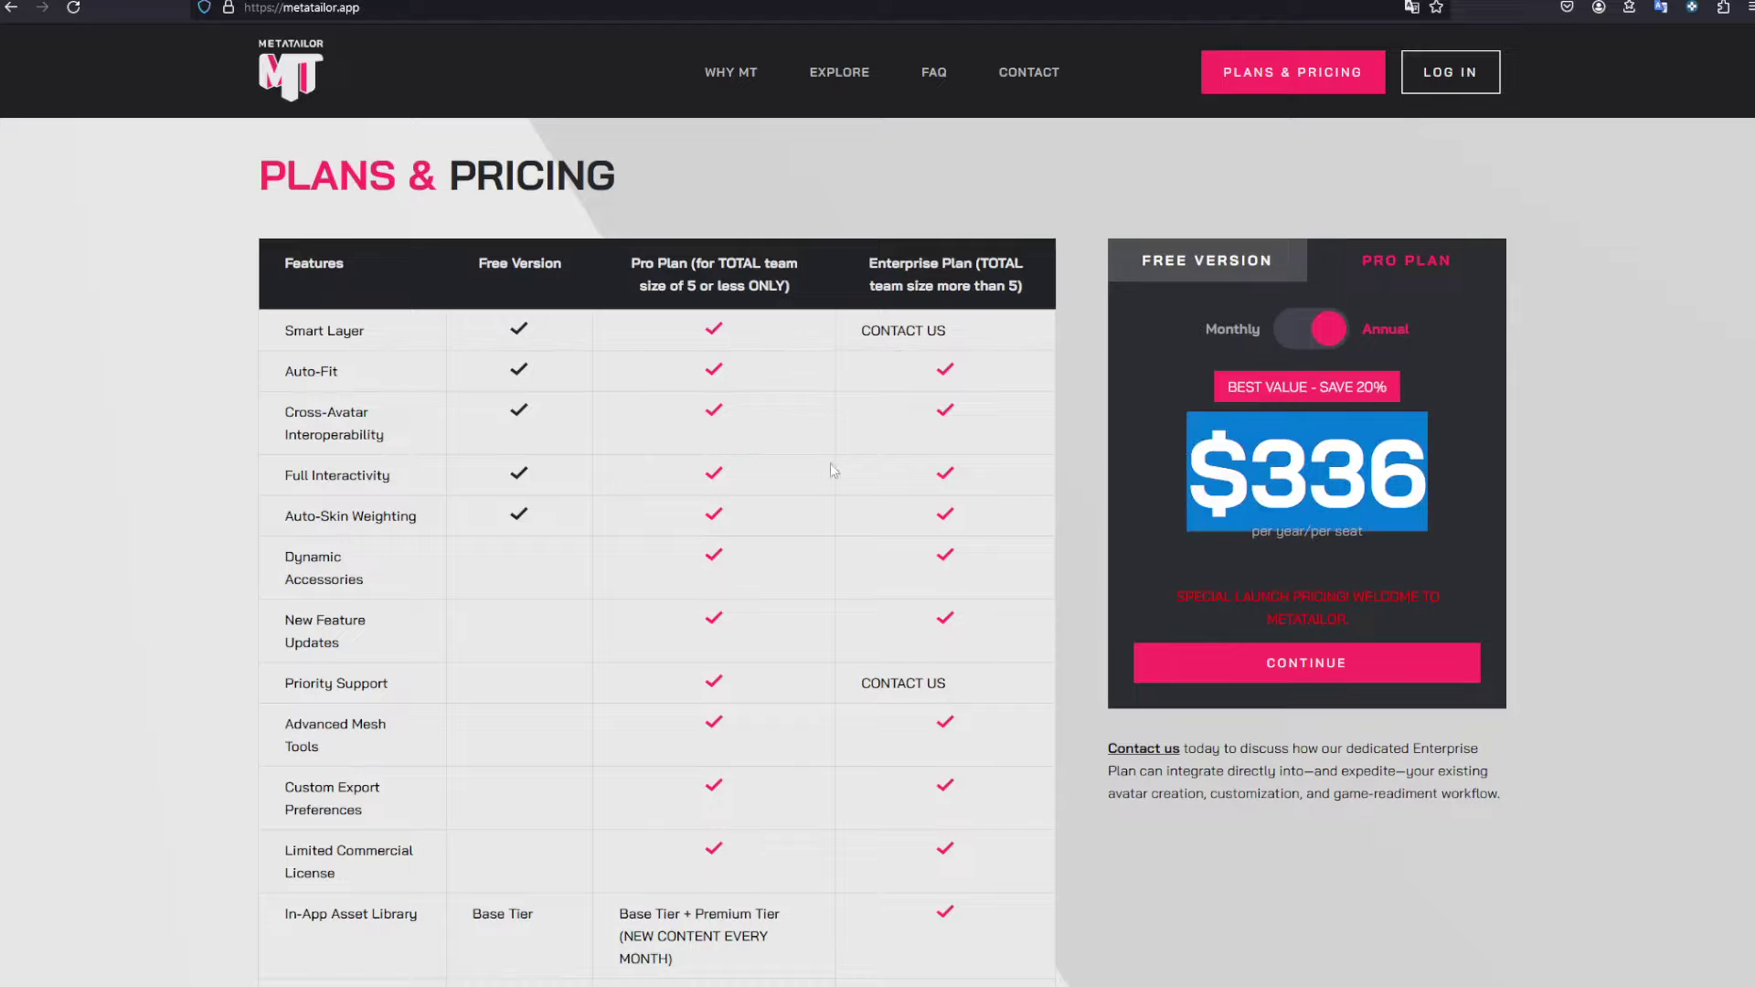
{"action": "scroll", "coordinate": [813, 715], "scroll_direction": "down", "scroll_amount": 3}
{"action": "scroll", "coordinate": [814, 701], "scroll_direction": "up", "scroll_amount": 4}
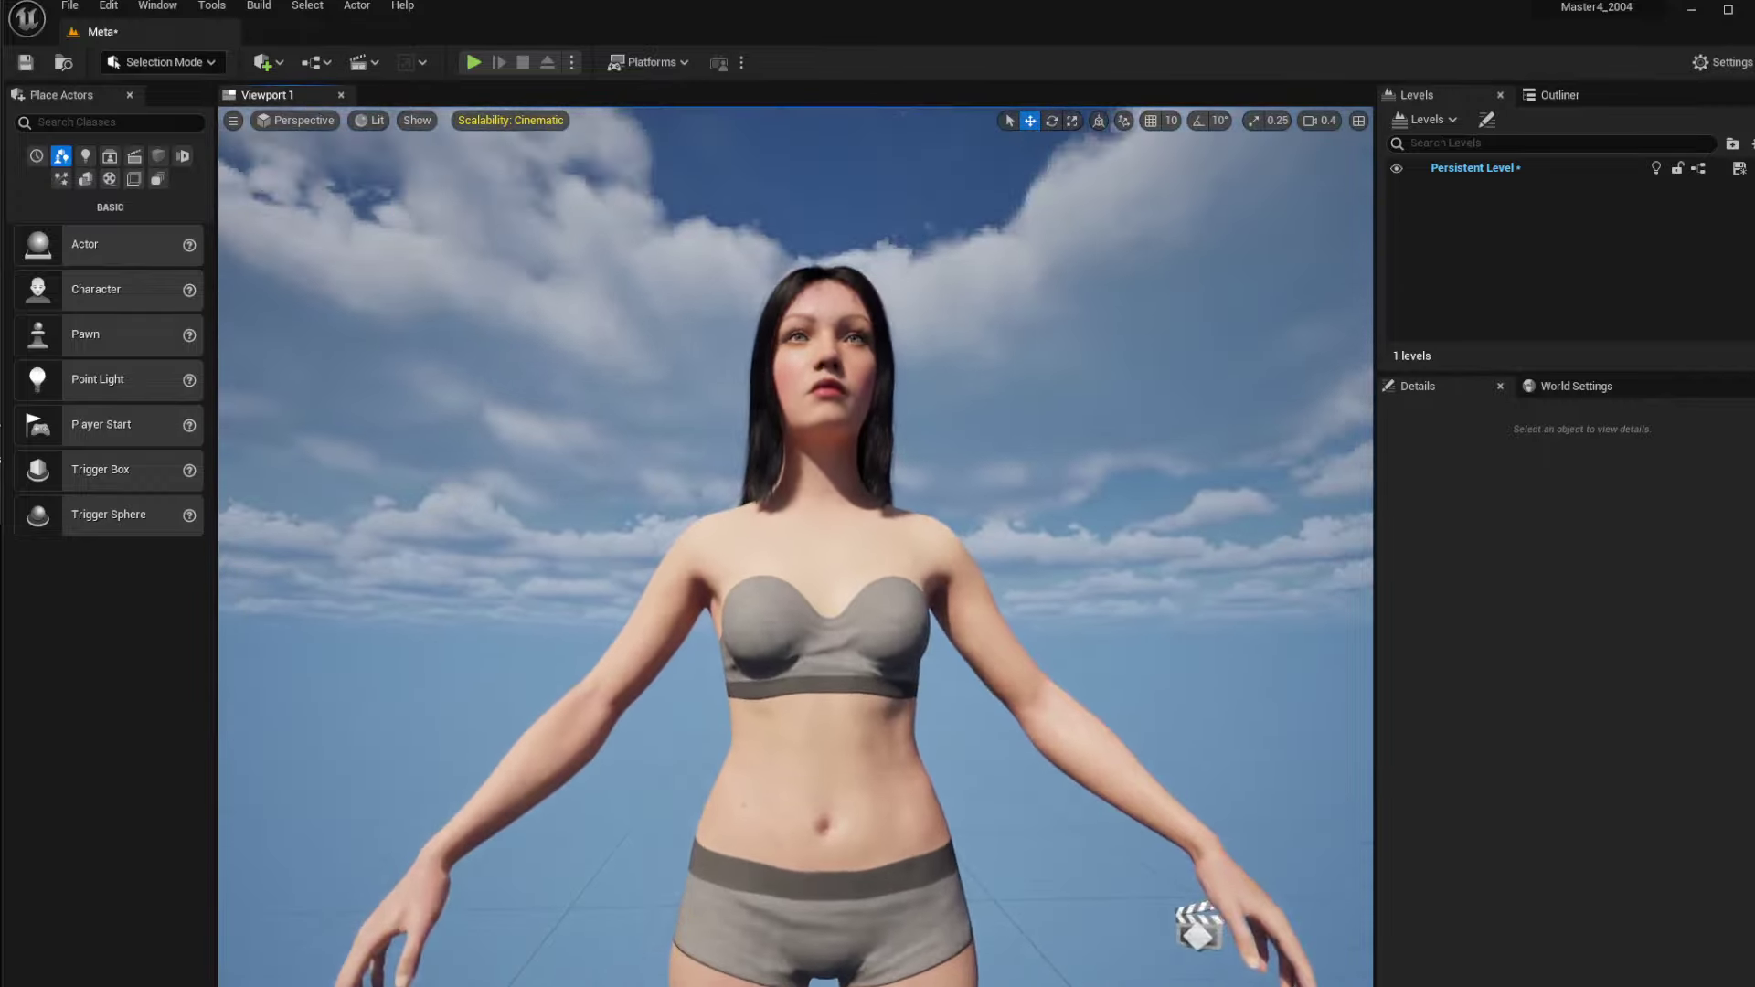
Switch to Unreal Engine and set the Forced LOD of the MetaHuman's LODSync component to 1
{"action": "mouse_move", "coordinate": [795, 549]}
{"action": "right_mouse_down"}
{"action": "mouse_move", "coordinate": [796, 598]}
{"action": "mouse_move", "coordinate": [797, 570]}
{"action": "right_mouse_up"}
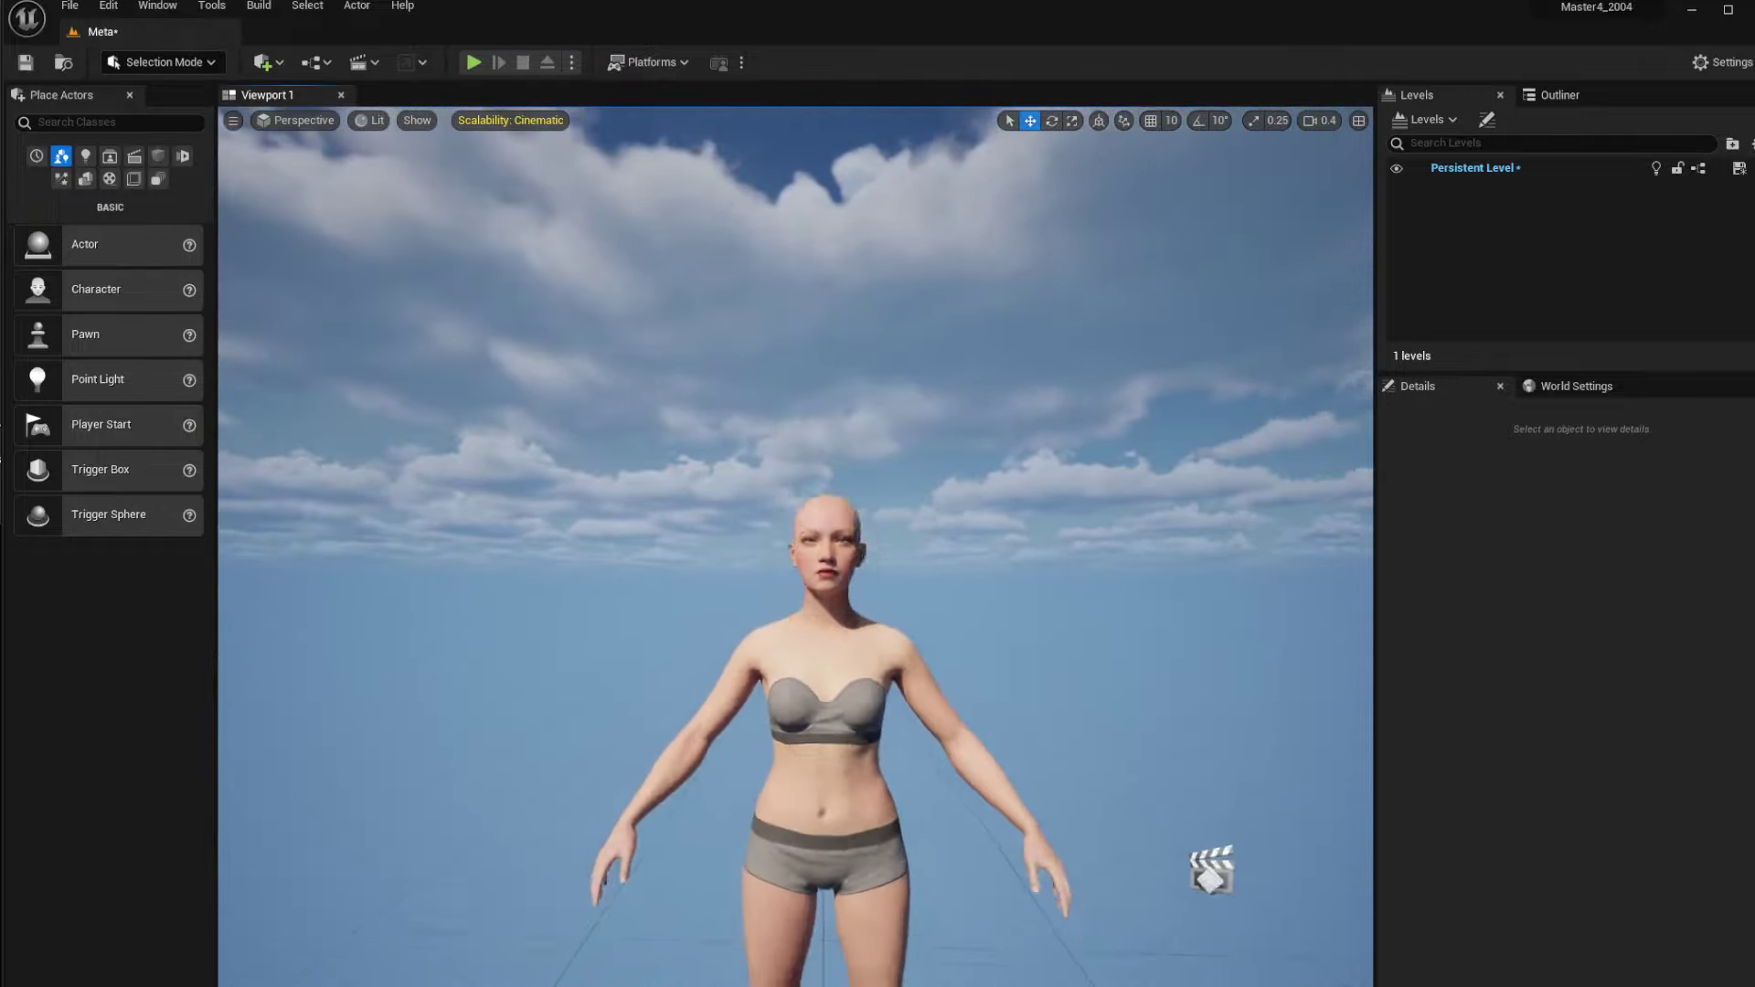
{"action": "left_click", "coordinate": [852, 576]}
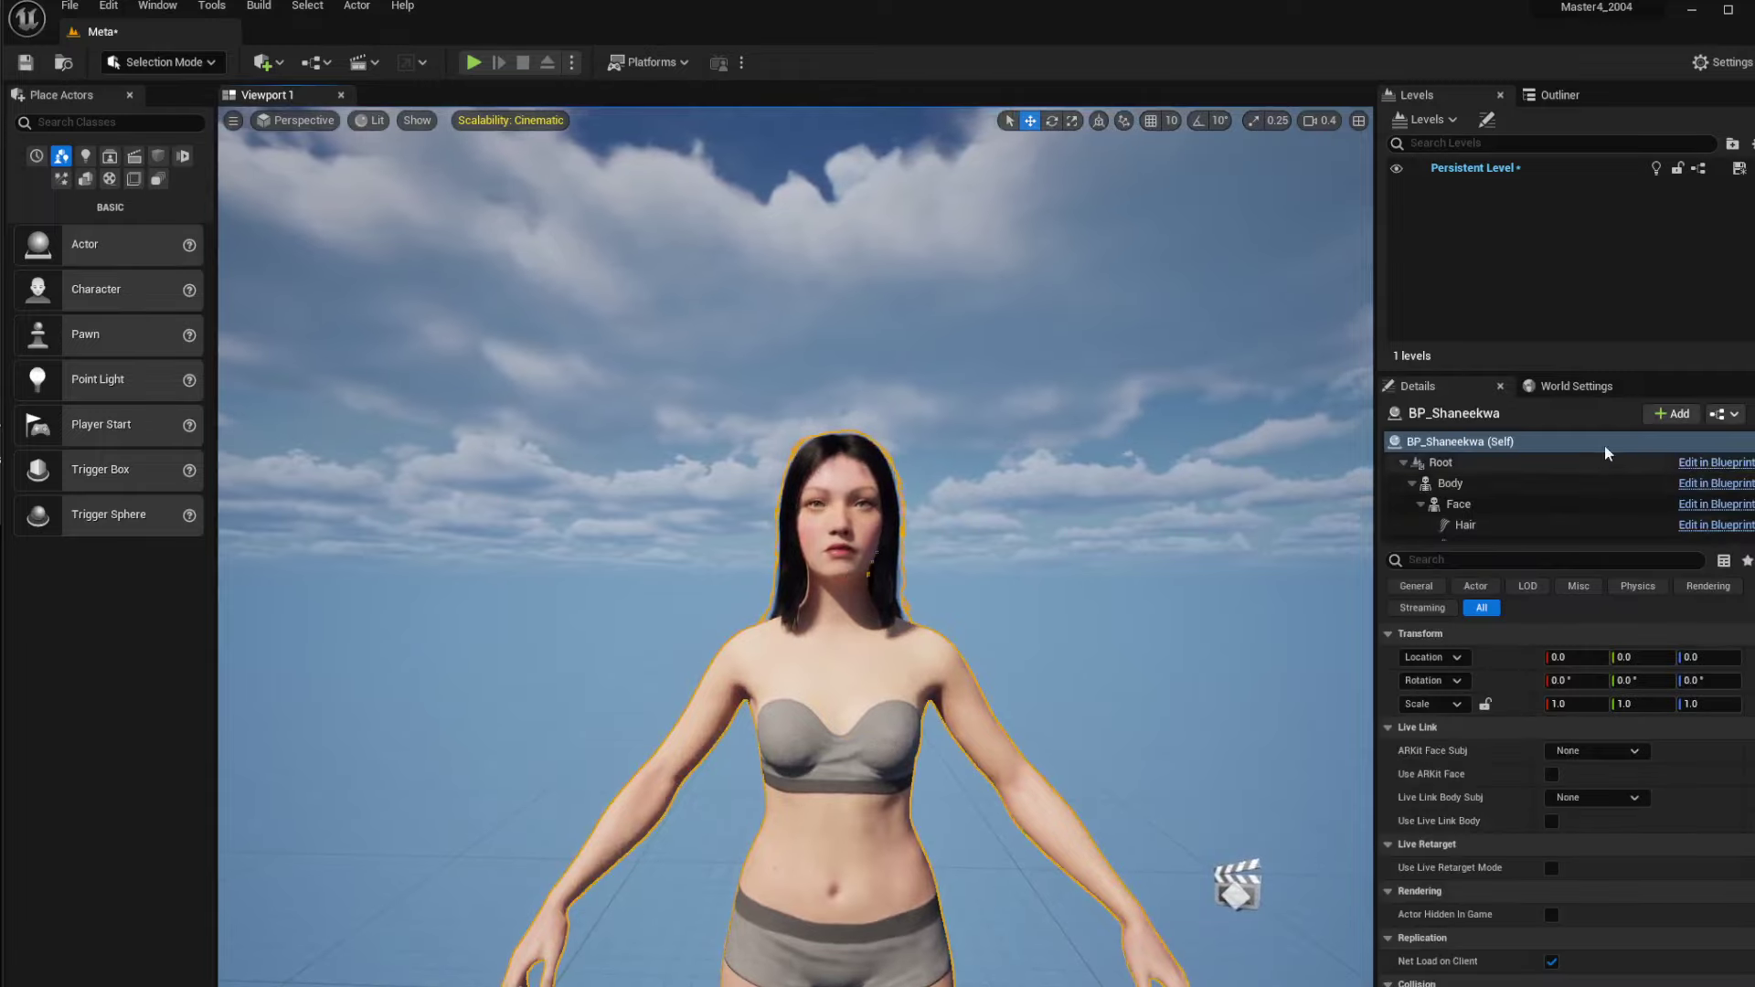
{"action": "scroll", "coordinate": [1504, 528], "scroll_direction": "down", "scroll_amount": 4}
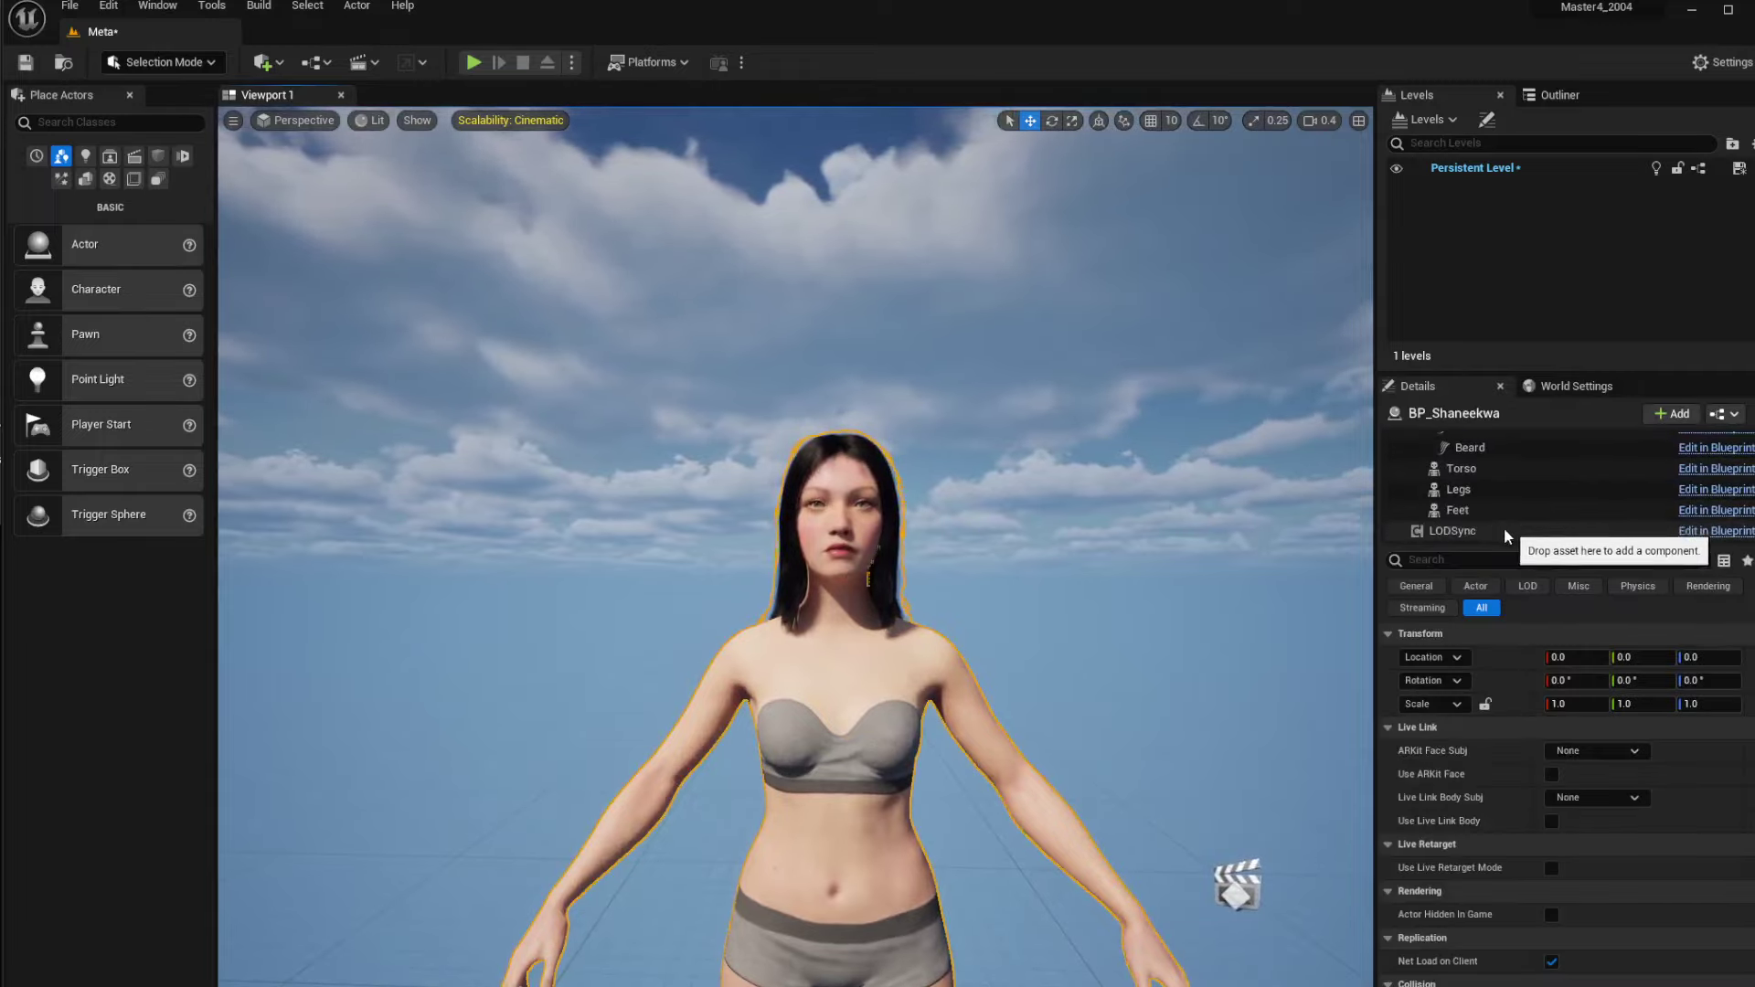
{"action": "left_click", "coordinate": [1457, 530]}
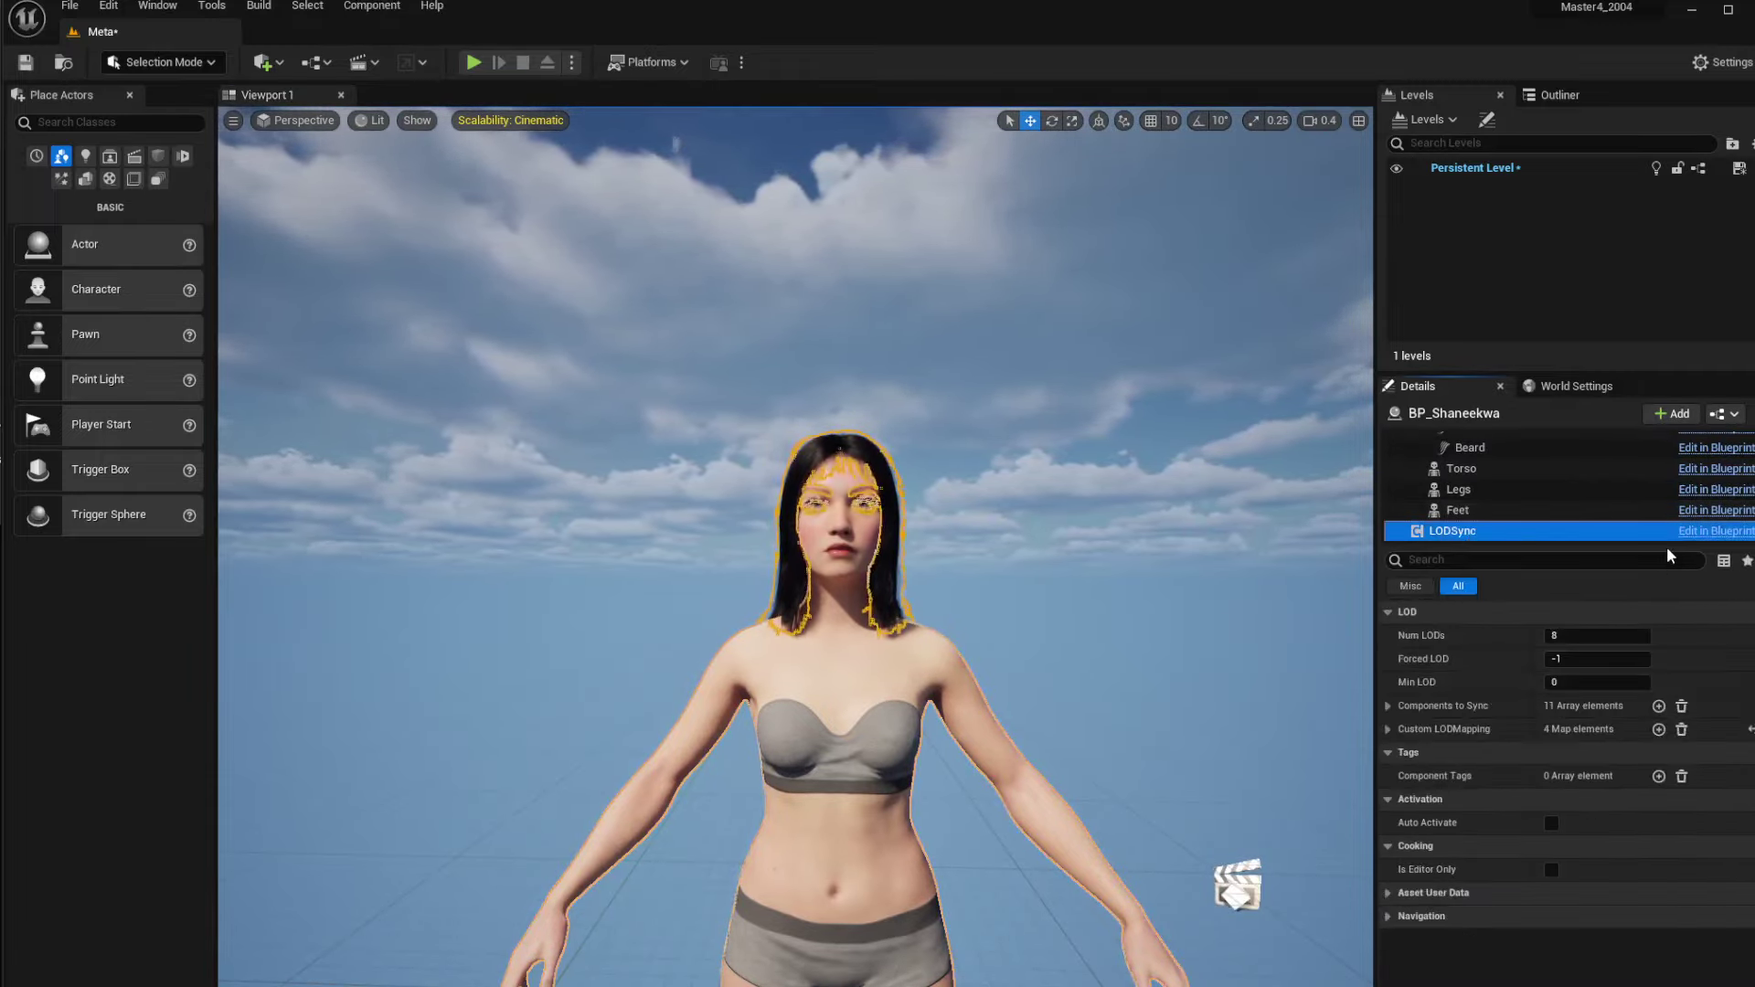
{"action": "left_click", "coordinate": [1599, 659]}
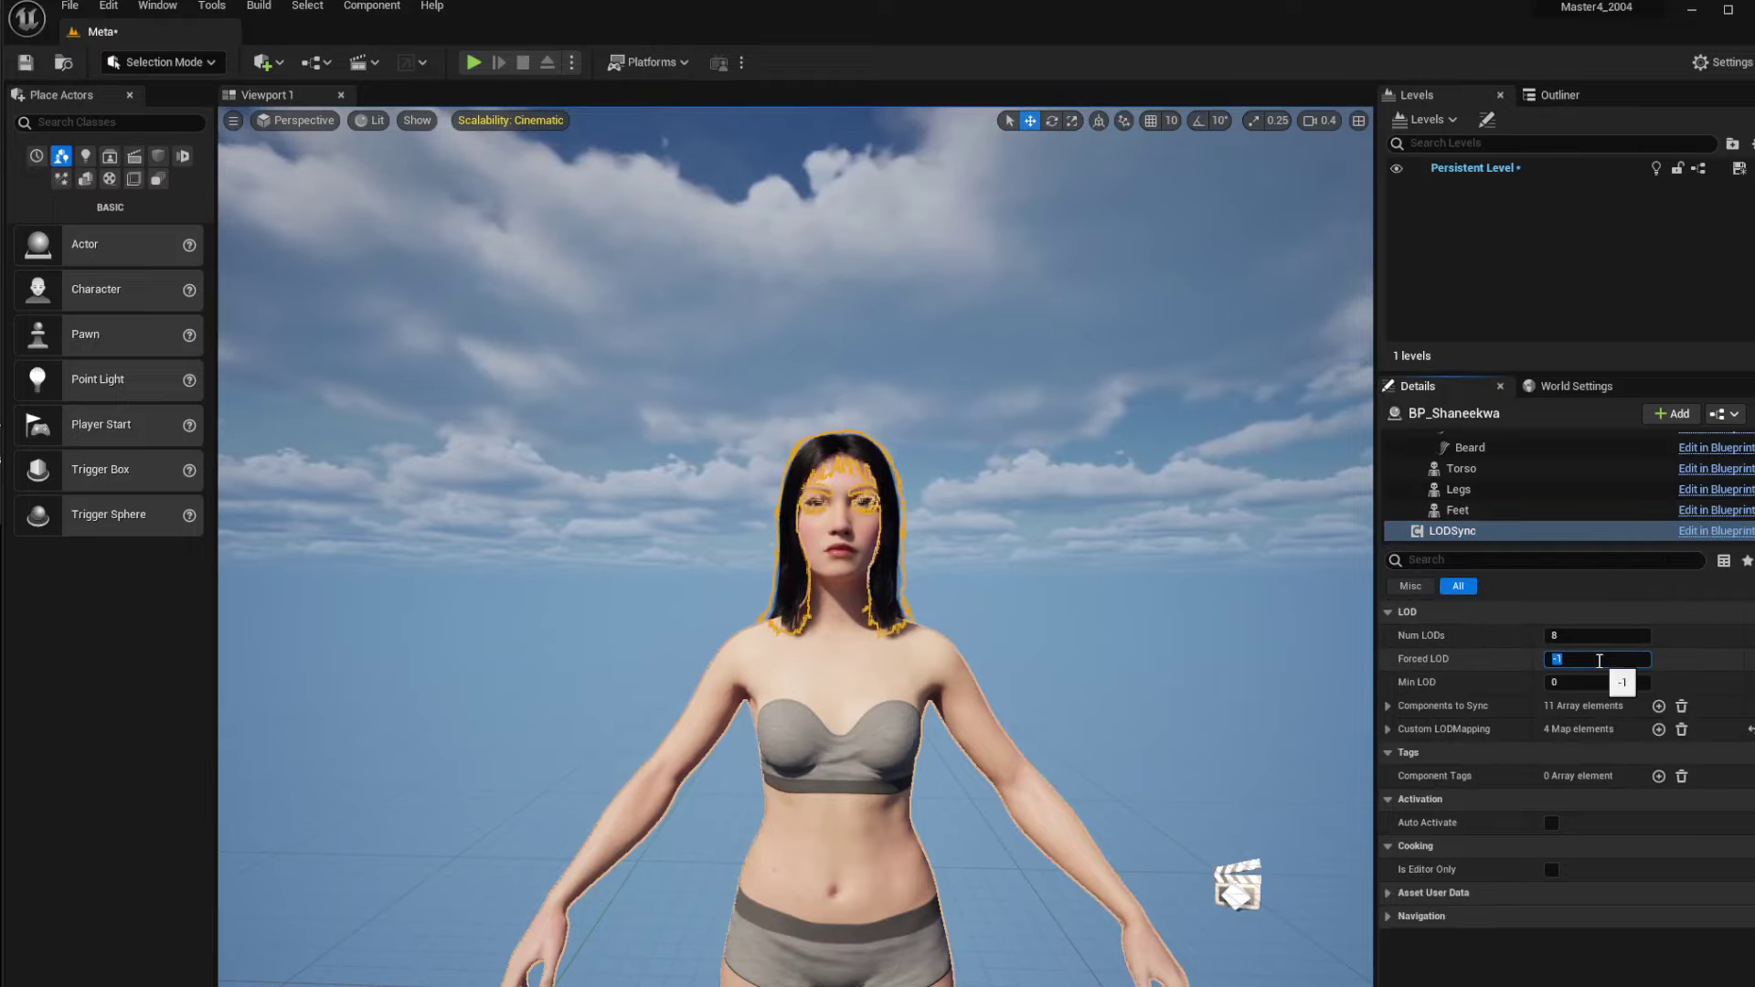
{"action": "type", "text": "1"}
{"action": "key", "text": "Return"}
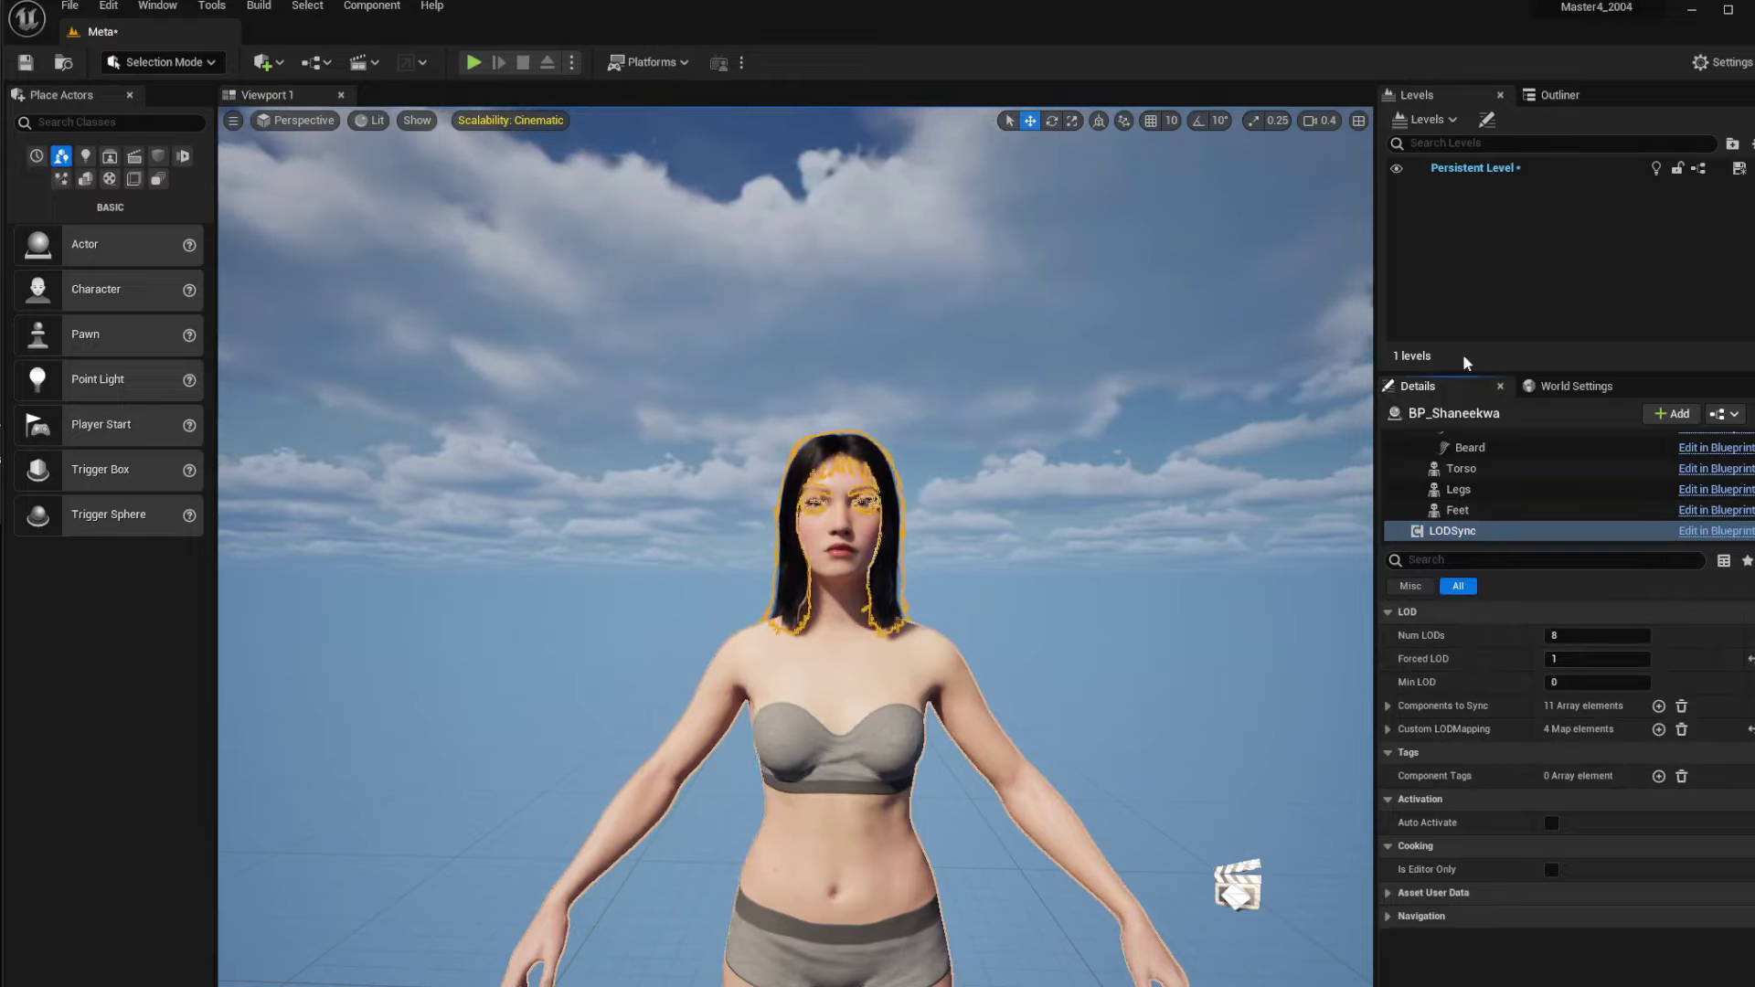
Examine the MetaHuman's face, hair and body in the viewport from close up and from farther away
{"action": "right_click_drag", "start_coordinate": [1097, 585], "coordinate": [1105, 615]}
{"action": "key", "text": "s"}
{"action": "scroll", "coordinate": [1097, 587], "scroll_direction": "up", "scroll_amount": 5}
{"action": "key", "text": "w"}
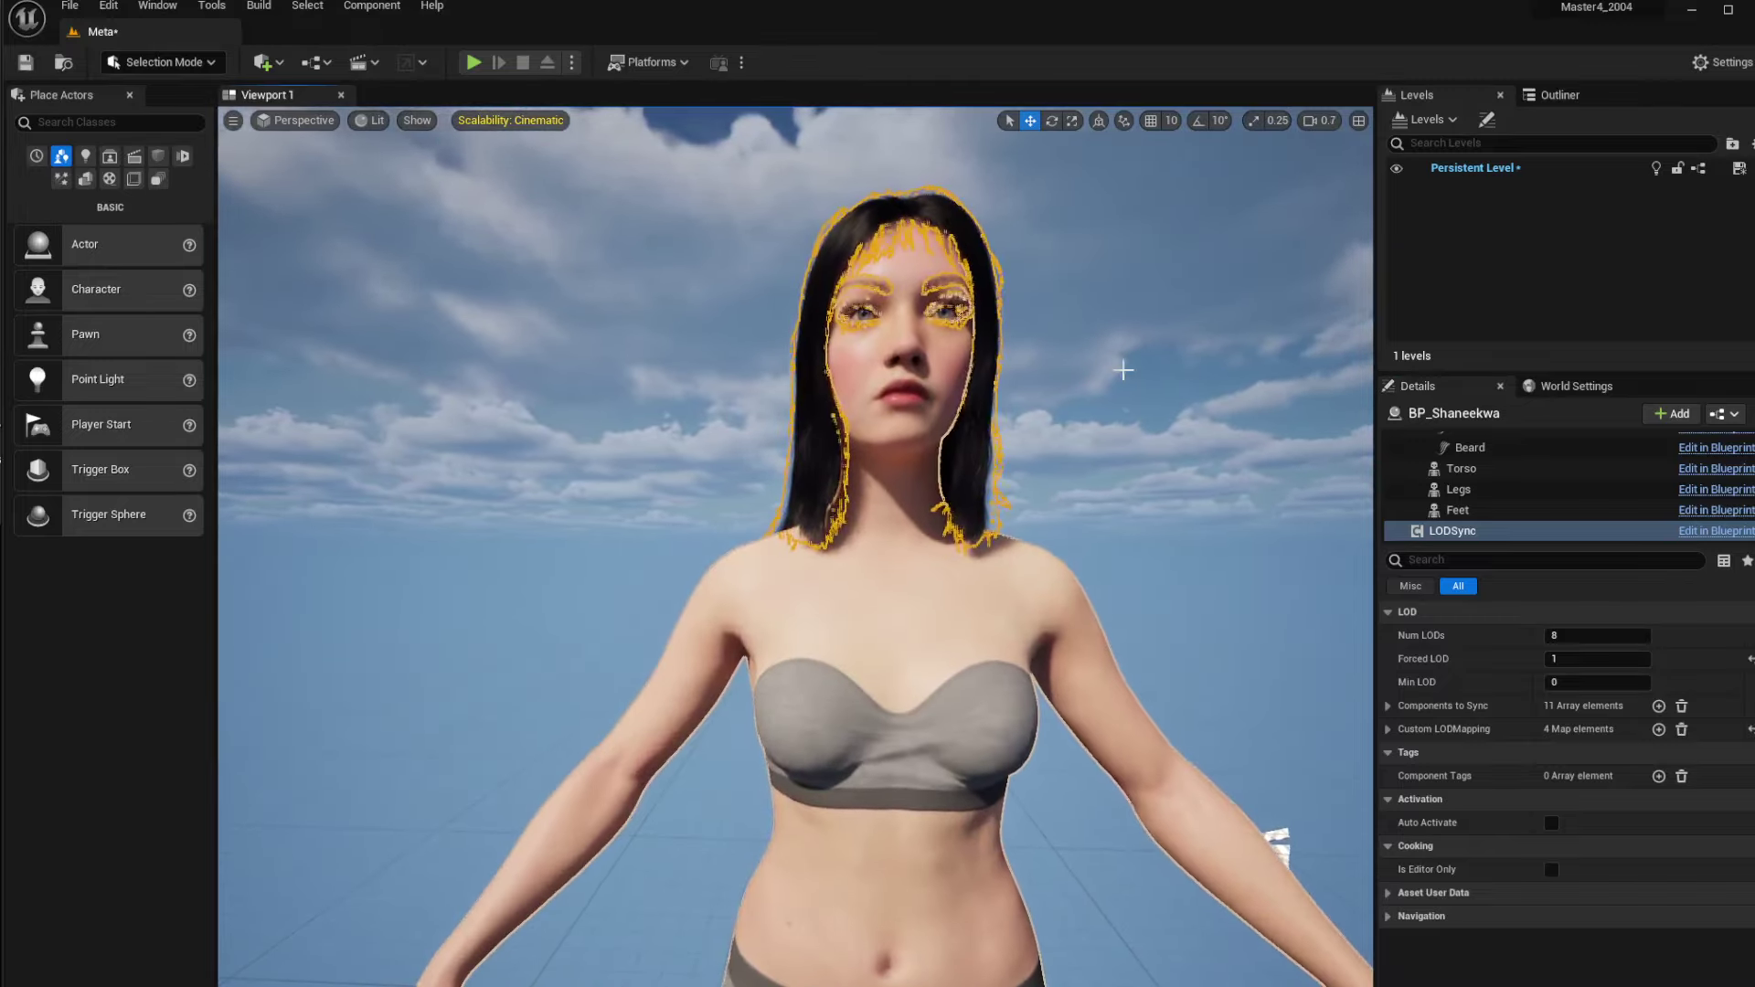
{"action": "left_click", "coordinate": [1120, 368]}
{"action": "key", "text": "s"}
{"action": "mouse_move", "coordinate": [1121, 368]}
{"action": "right_mouse_down"}
{"action": "mouse_move", "coordinate": [1131, 379]}
{"action": "mouse_move", "coordinate": [1132, 345]}
{"action": "right_mouse_up"}
{"action": "key", "text": "s"}
{"action": "key", "text": "q"}
{"action": "key", "text": "w"}
{"action": "scroll", "coordinate": [827, 697], "scroll_direction": "down", "scroll_amount": 5}
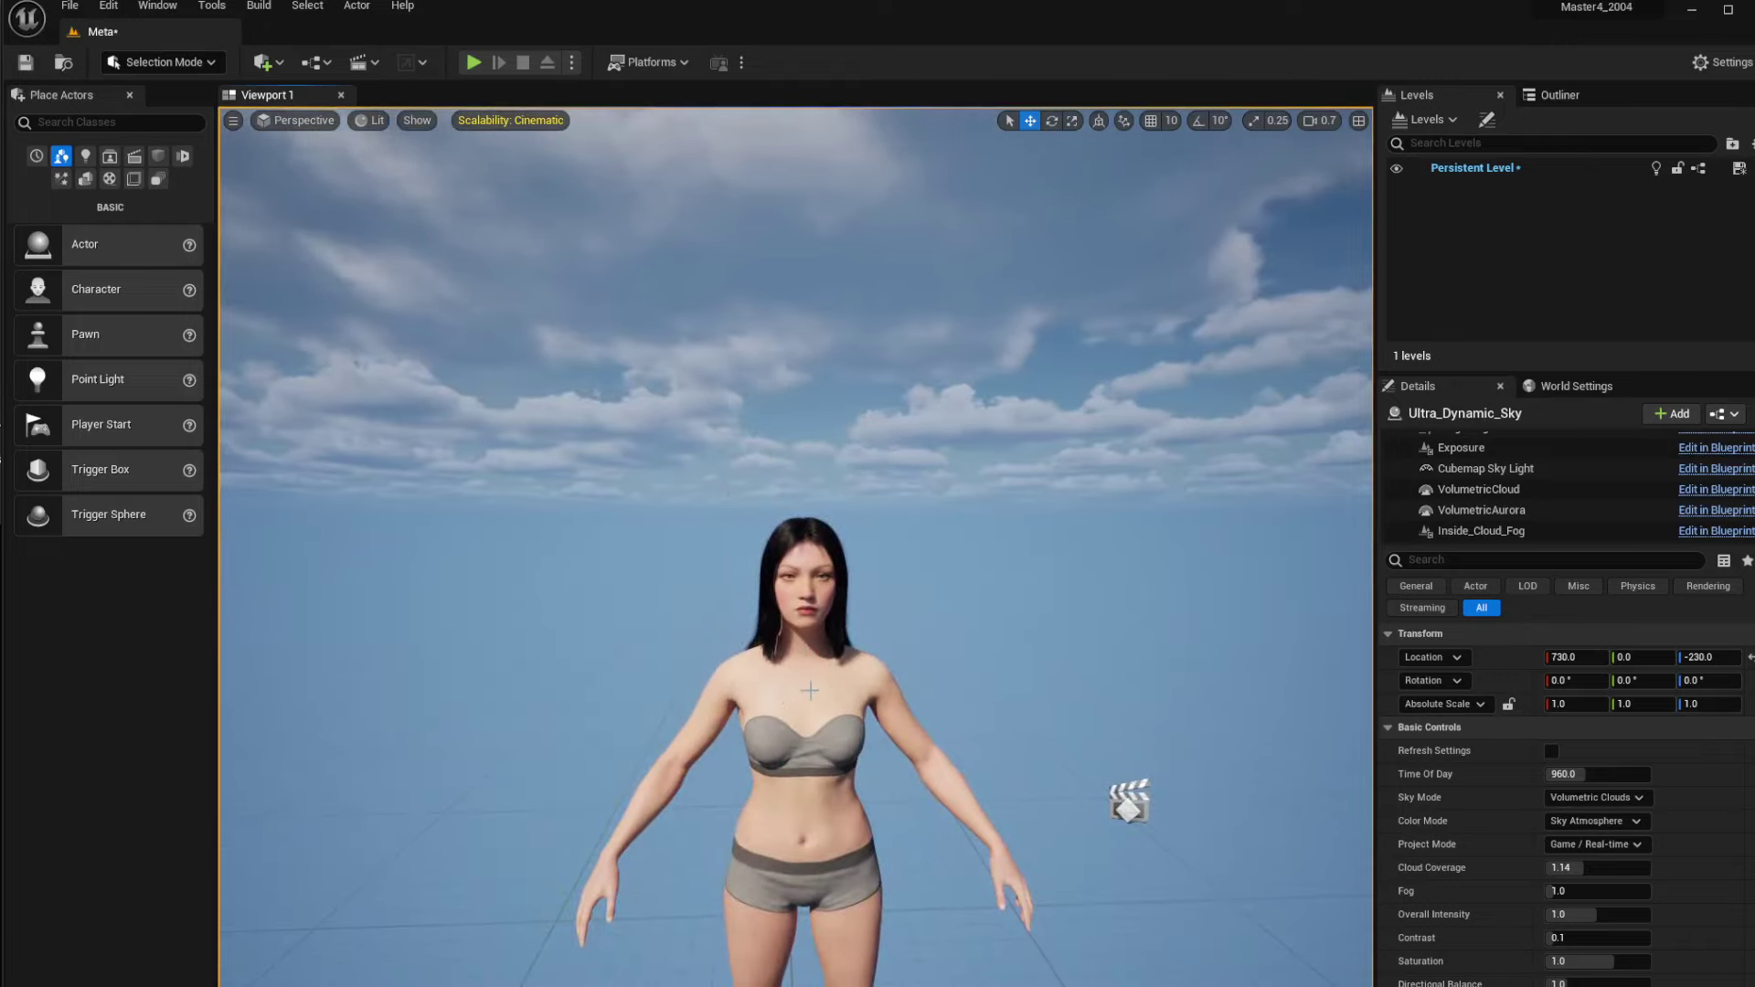
Export the selected MetaHuman as Bob.fbx into the Desktop's MTailor folder, keeping the current FBX export options
{"action": "left_click", "coordinate": [731, 718]}
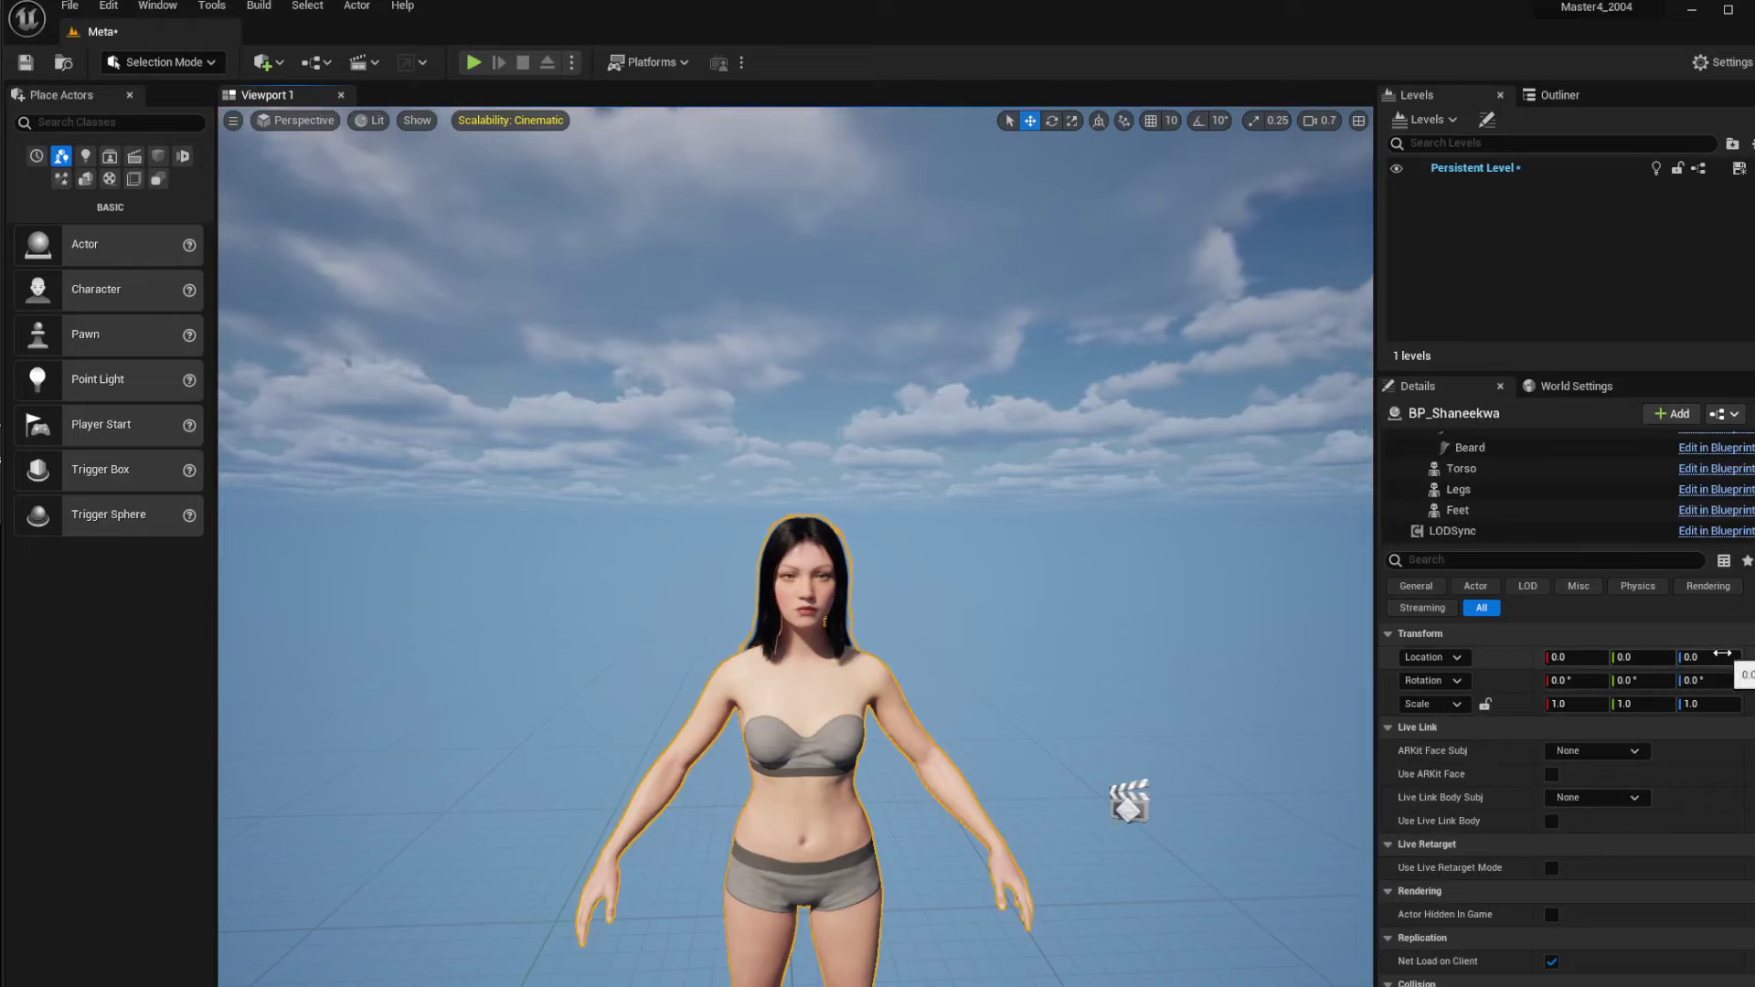
{"action": "left_click", "coordinate": [1148, 434]}
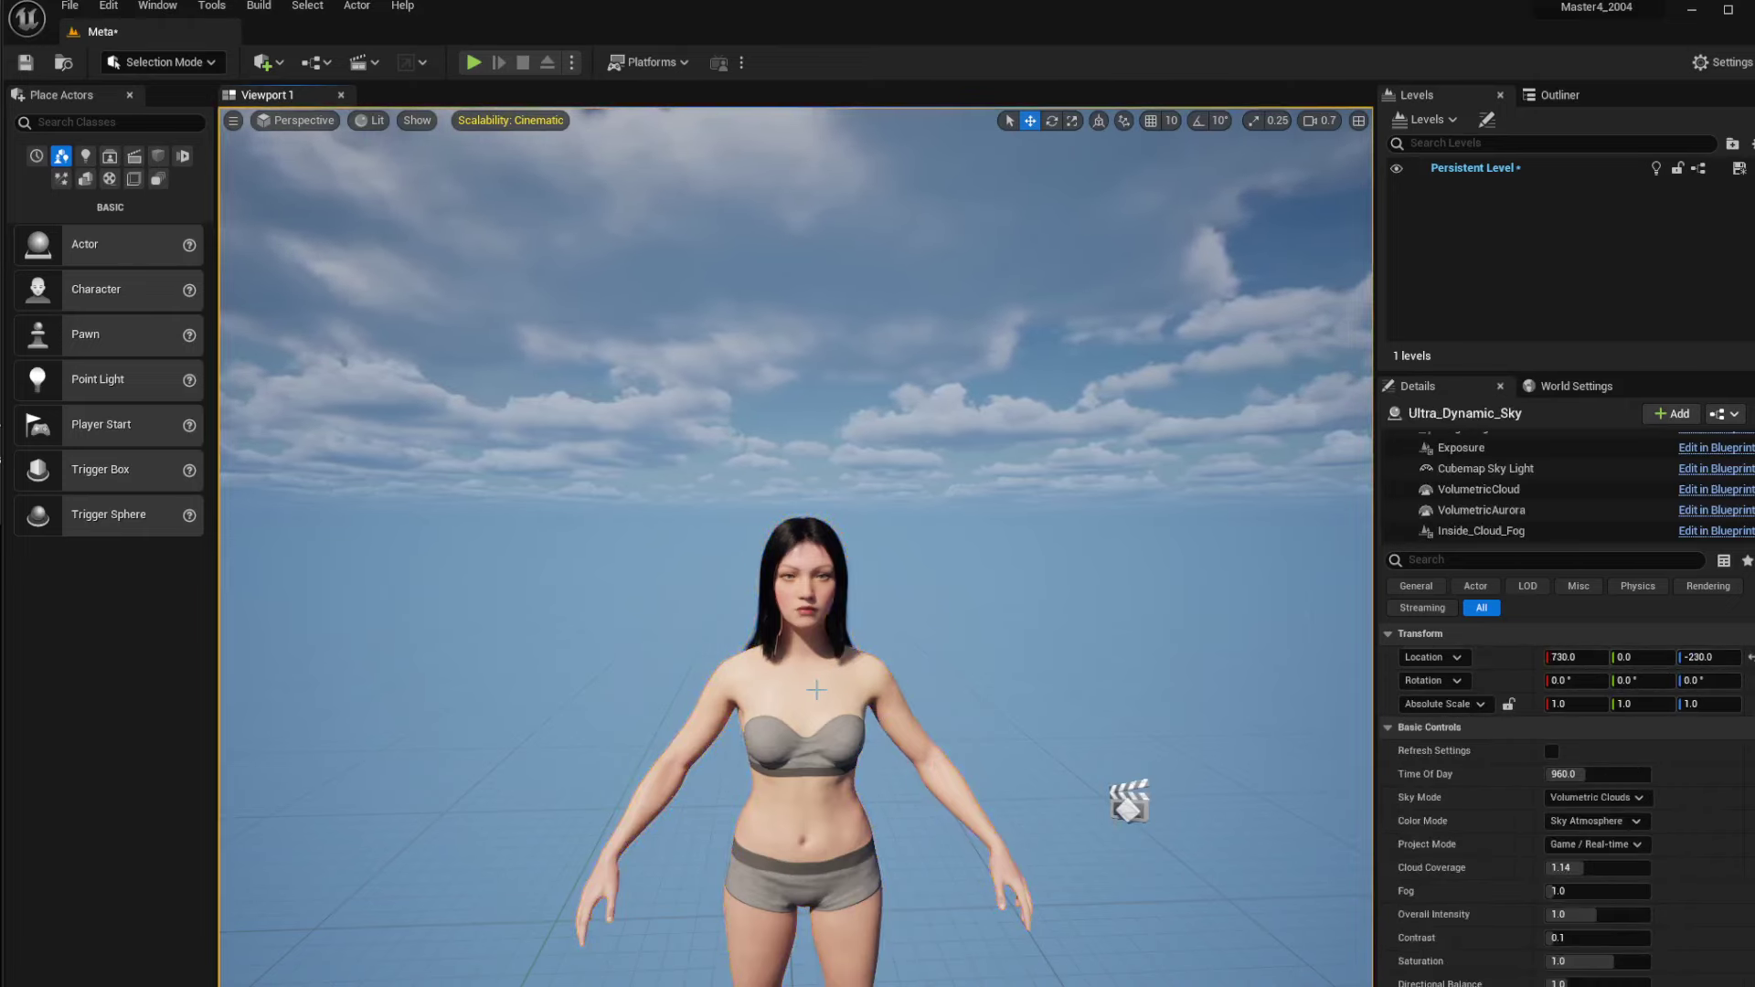
{"action": "left_click", "coordinate": [816, 689]}
{"action": "left_click", "coordinate": [69, 6]}
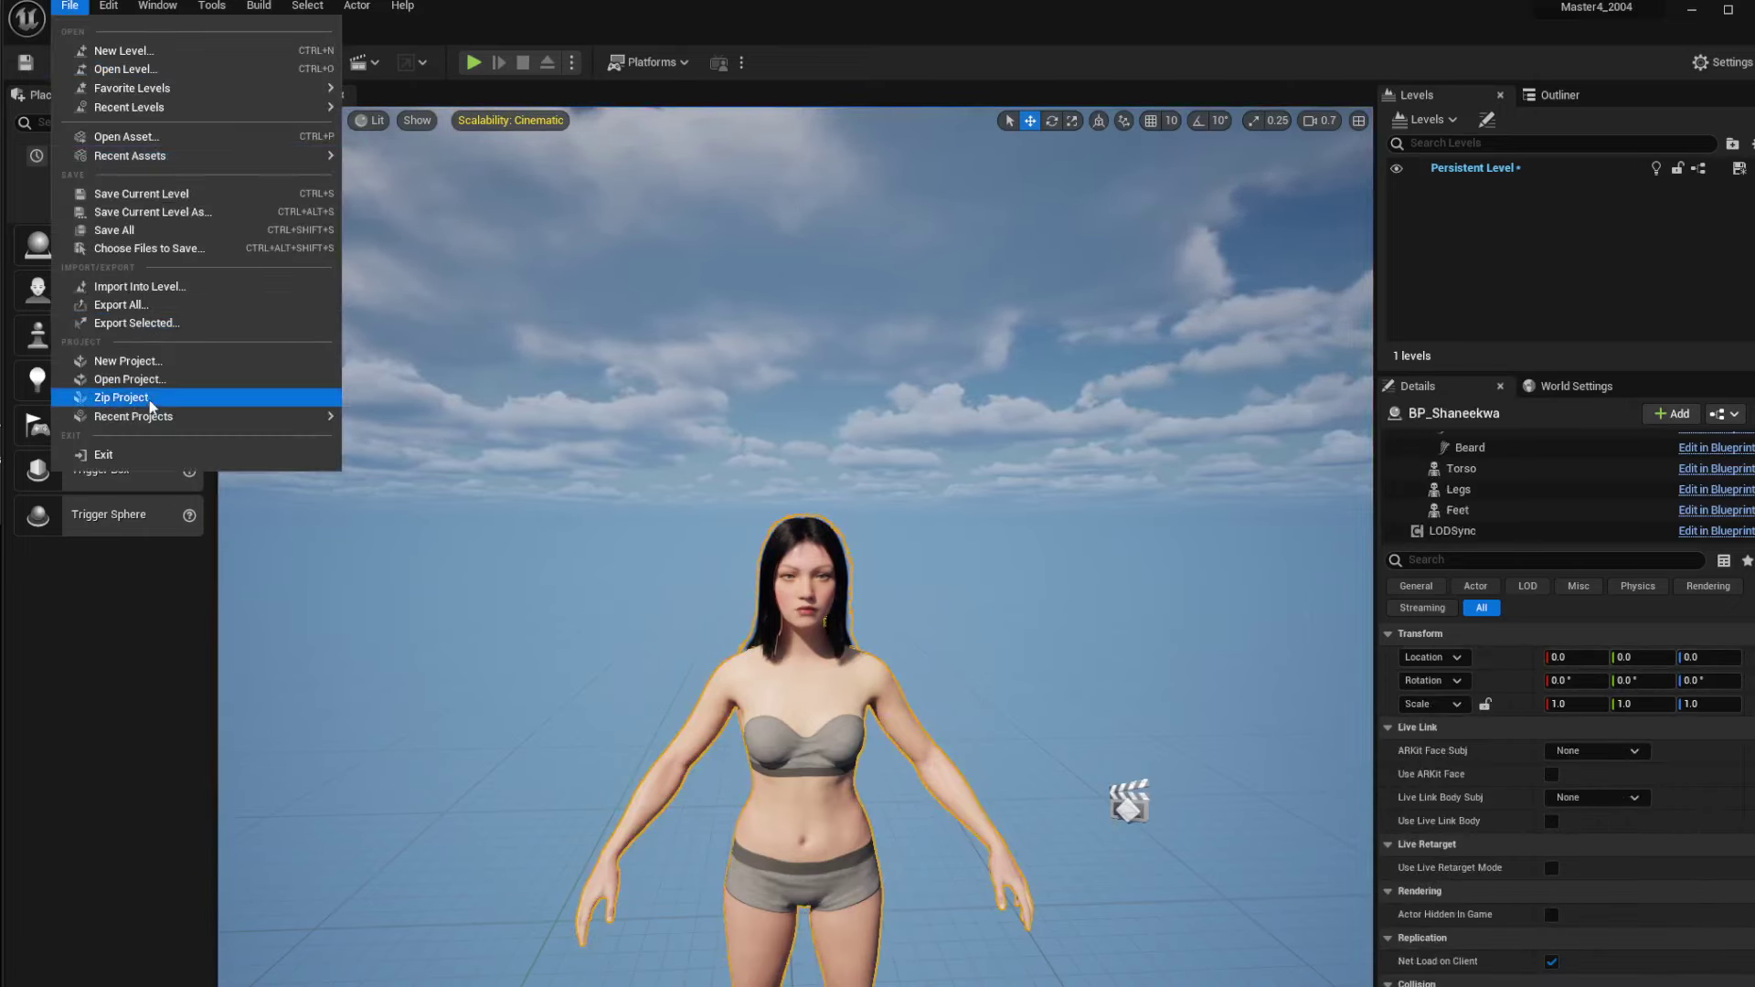
{"action": "left_click", "coordinate": [156, 324]}
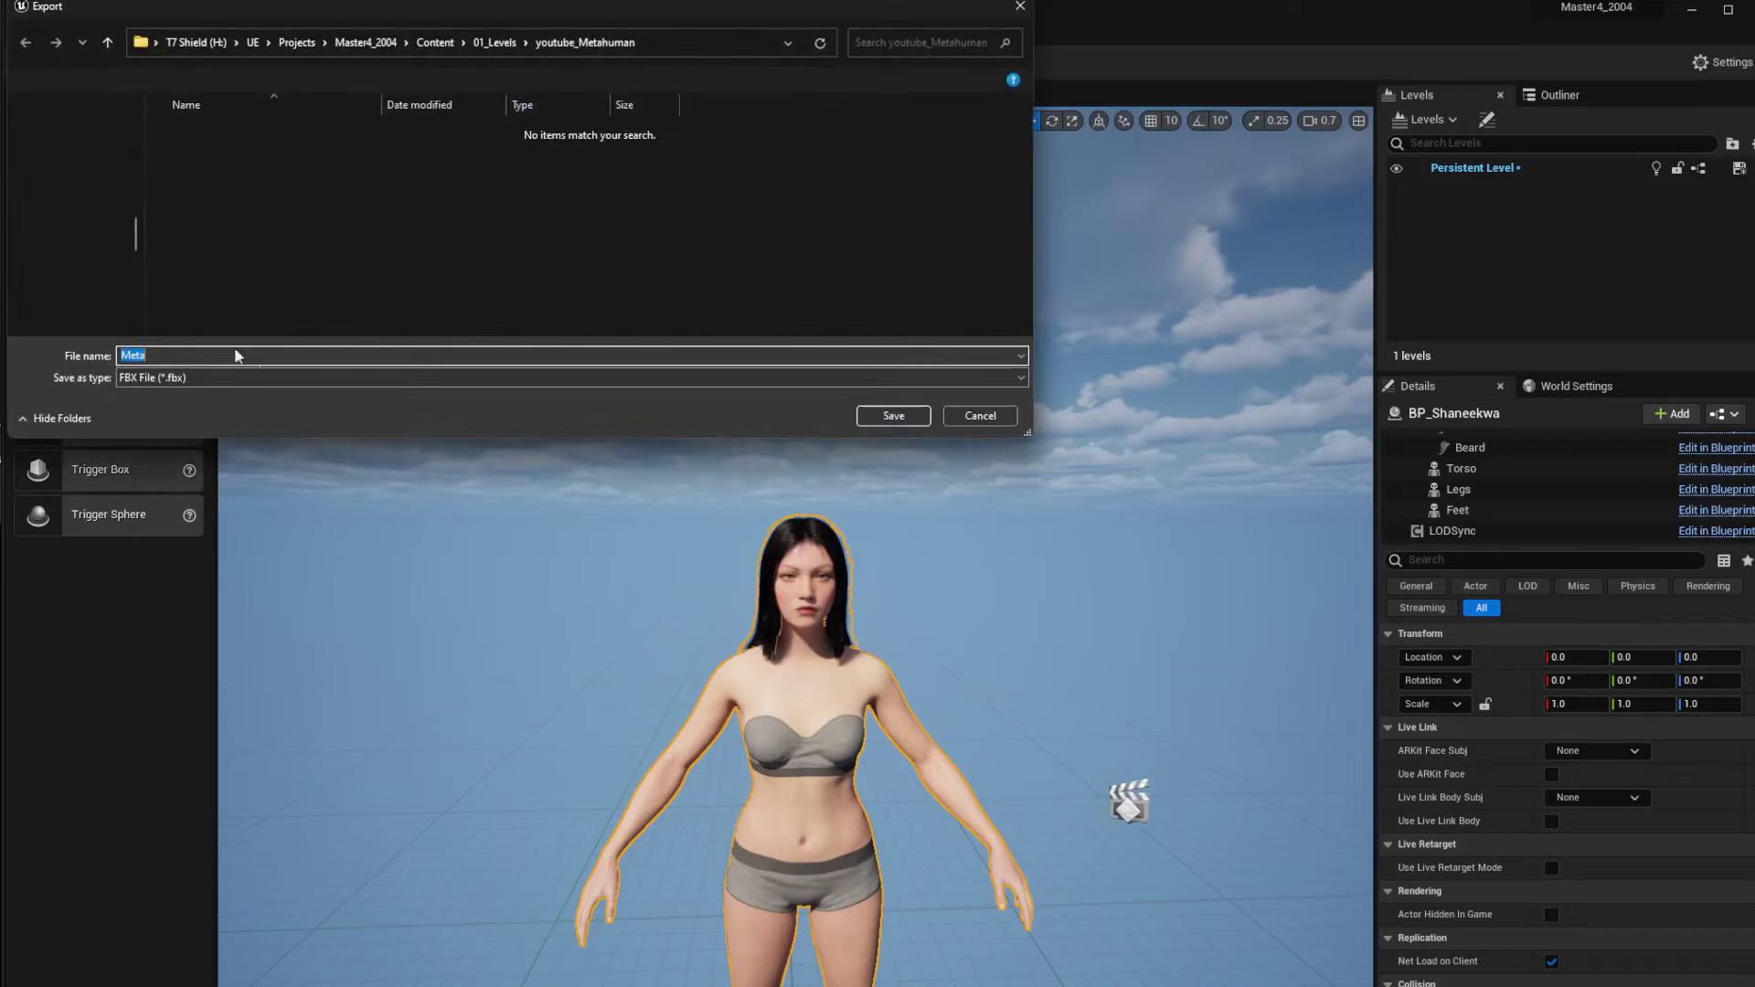
{"action": "left_click_drag", "start_coordinate": [437, 2], "coordinate": [286, 5]}
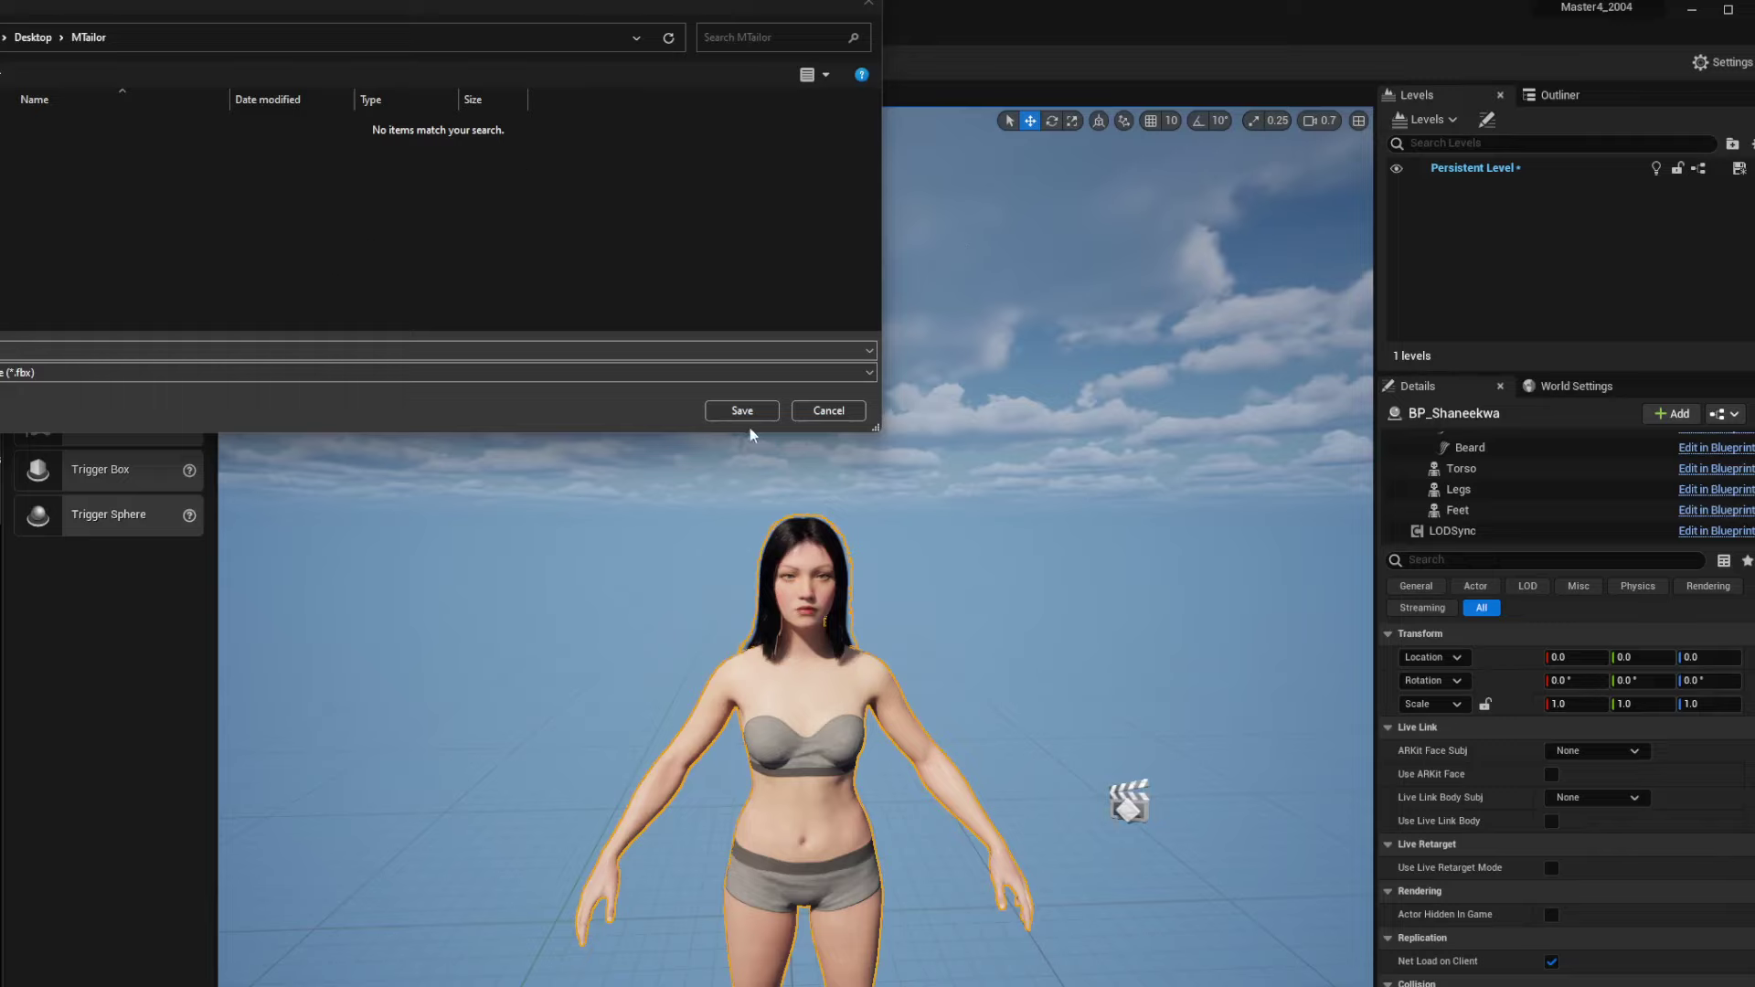
{"action": "left_click", "coordinate": [151, 349]}
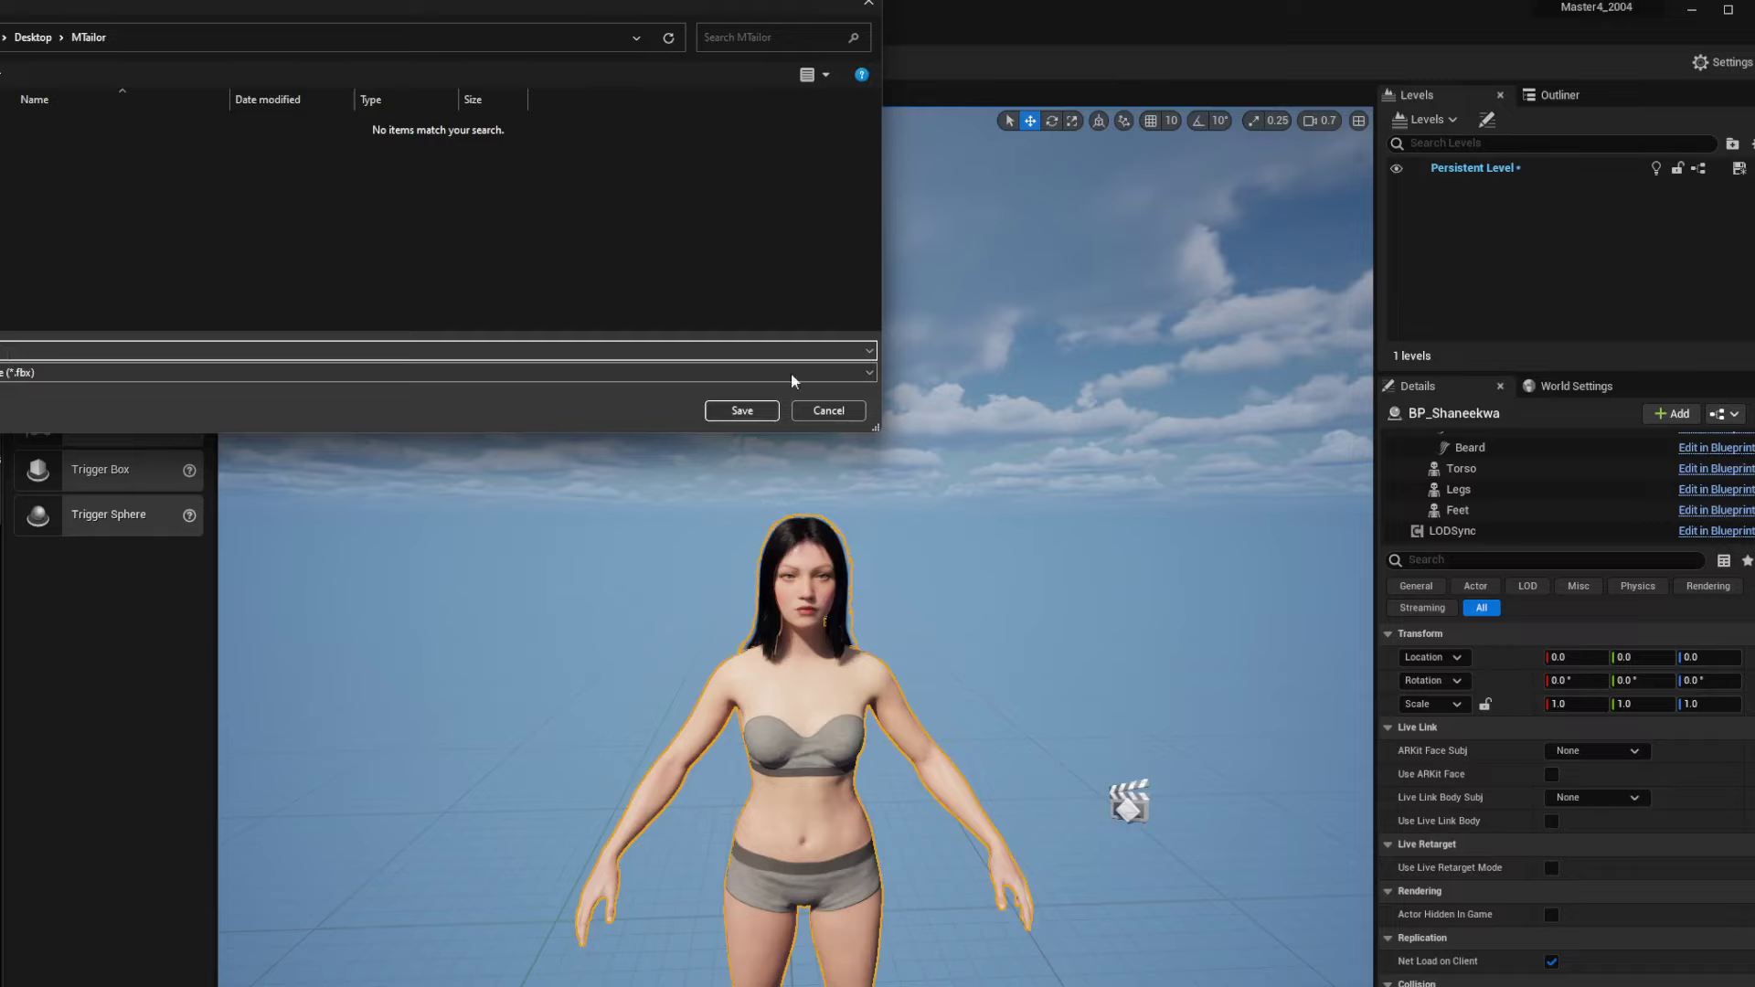
{"action": "left_click", "coordinate": [752, 413]}
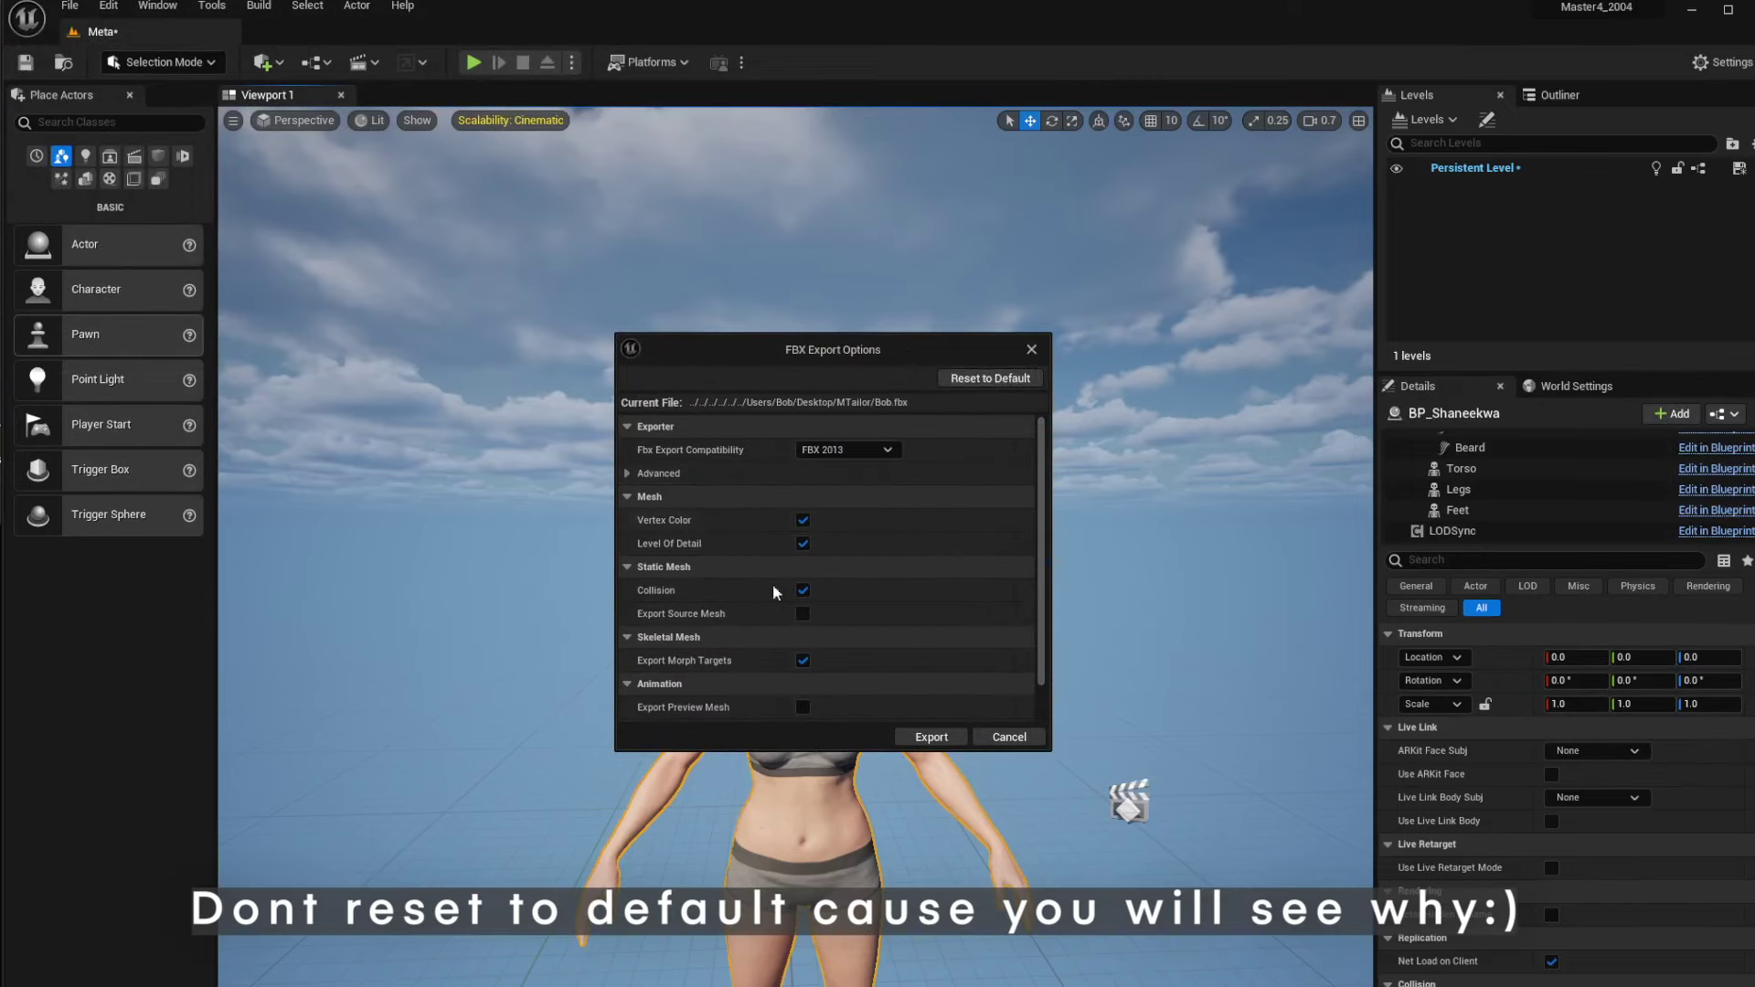
{"action": "left_click", "coordinate": [929, 739]}
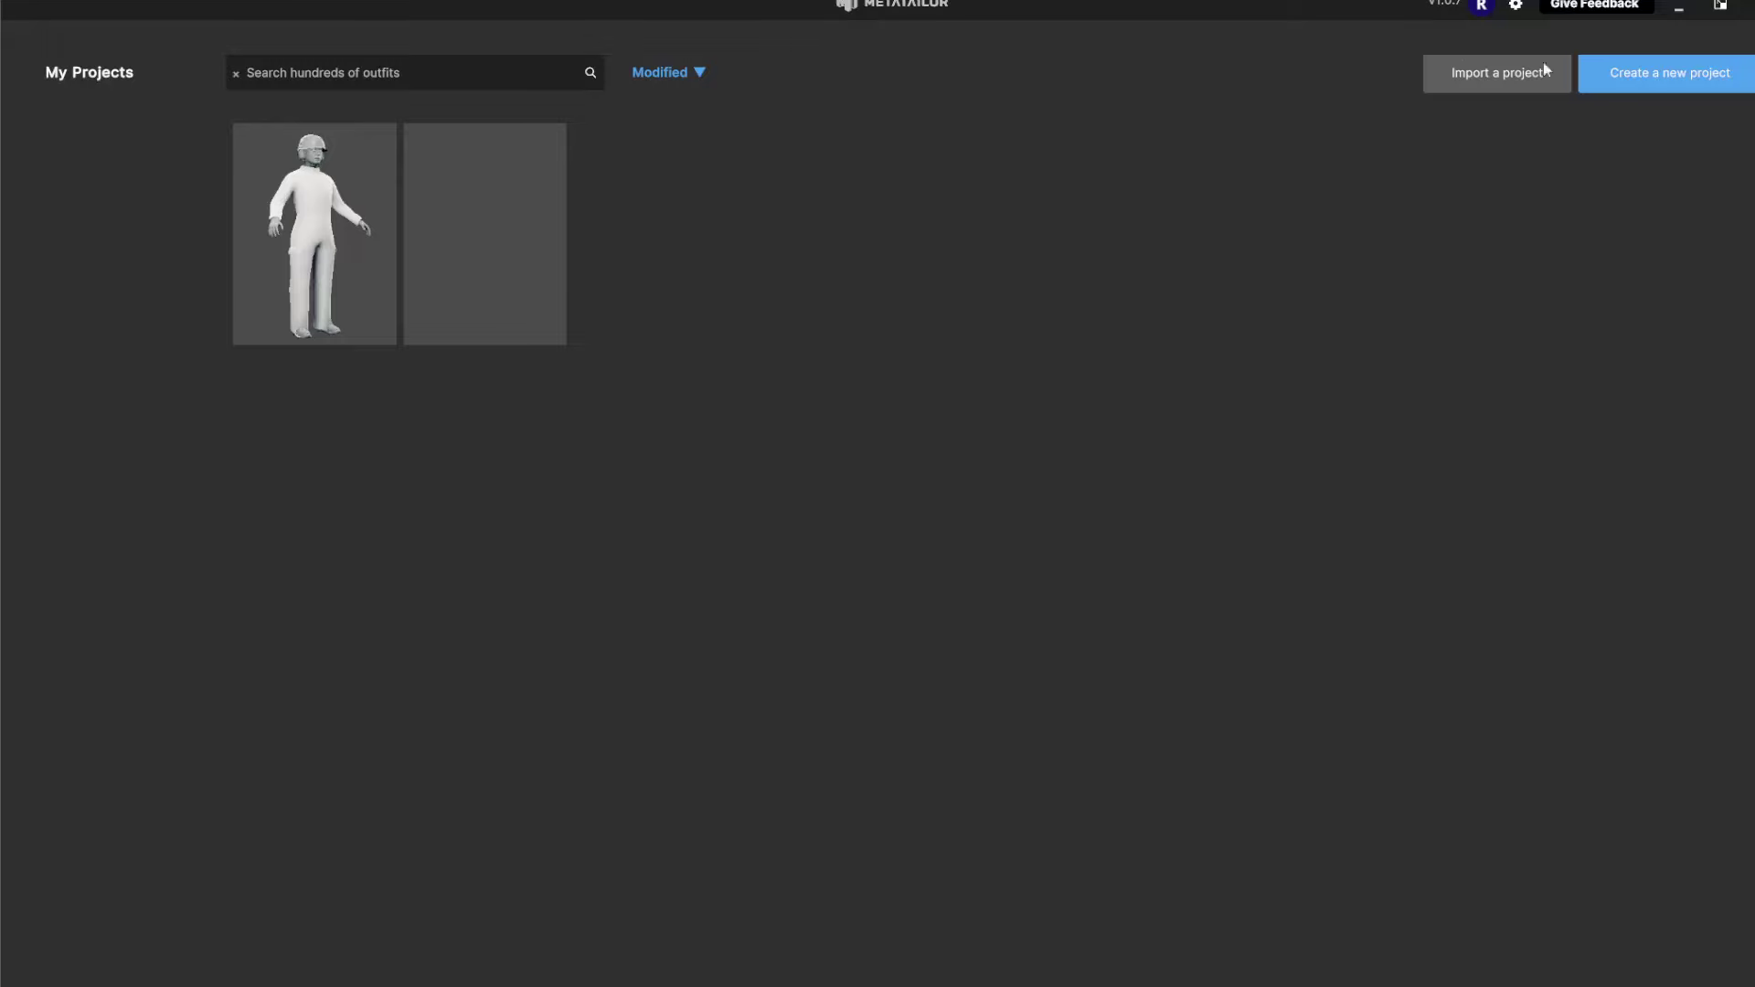
Switch to METATAILOR and create a new project named MHbob
{"action": "left_click", "coordinate": [1666, 73]}
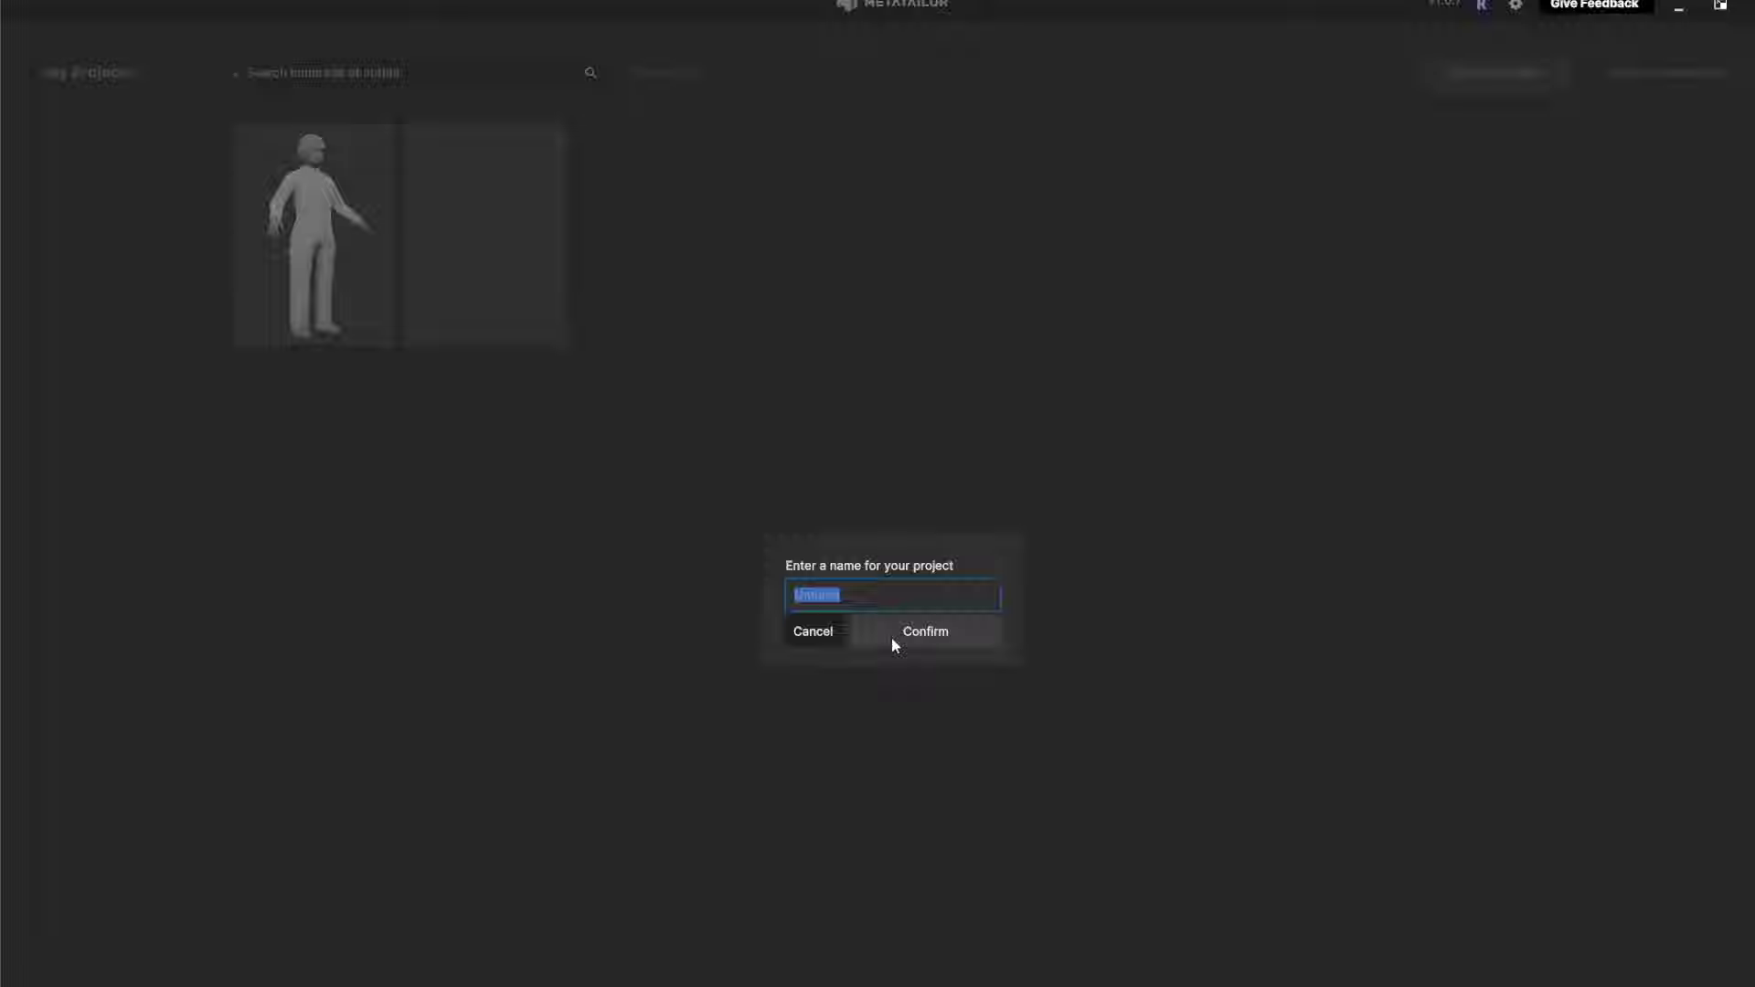
{"action": "type", "text": "MHbob"}
{"action": "left_click", "coordinate": [924, 636]}
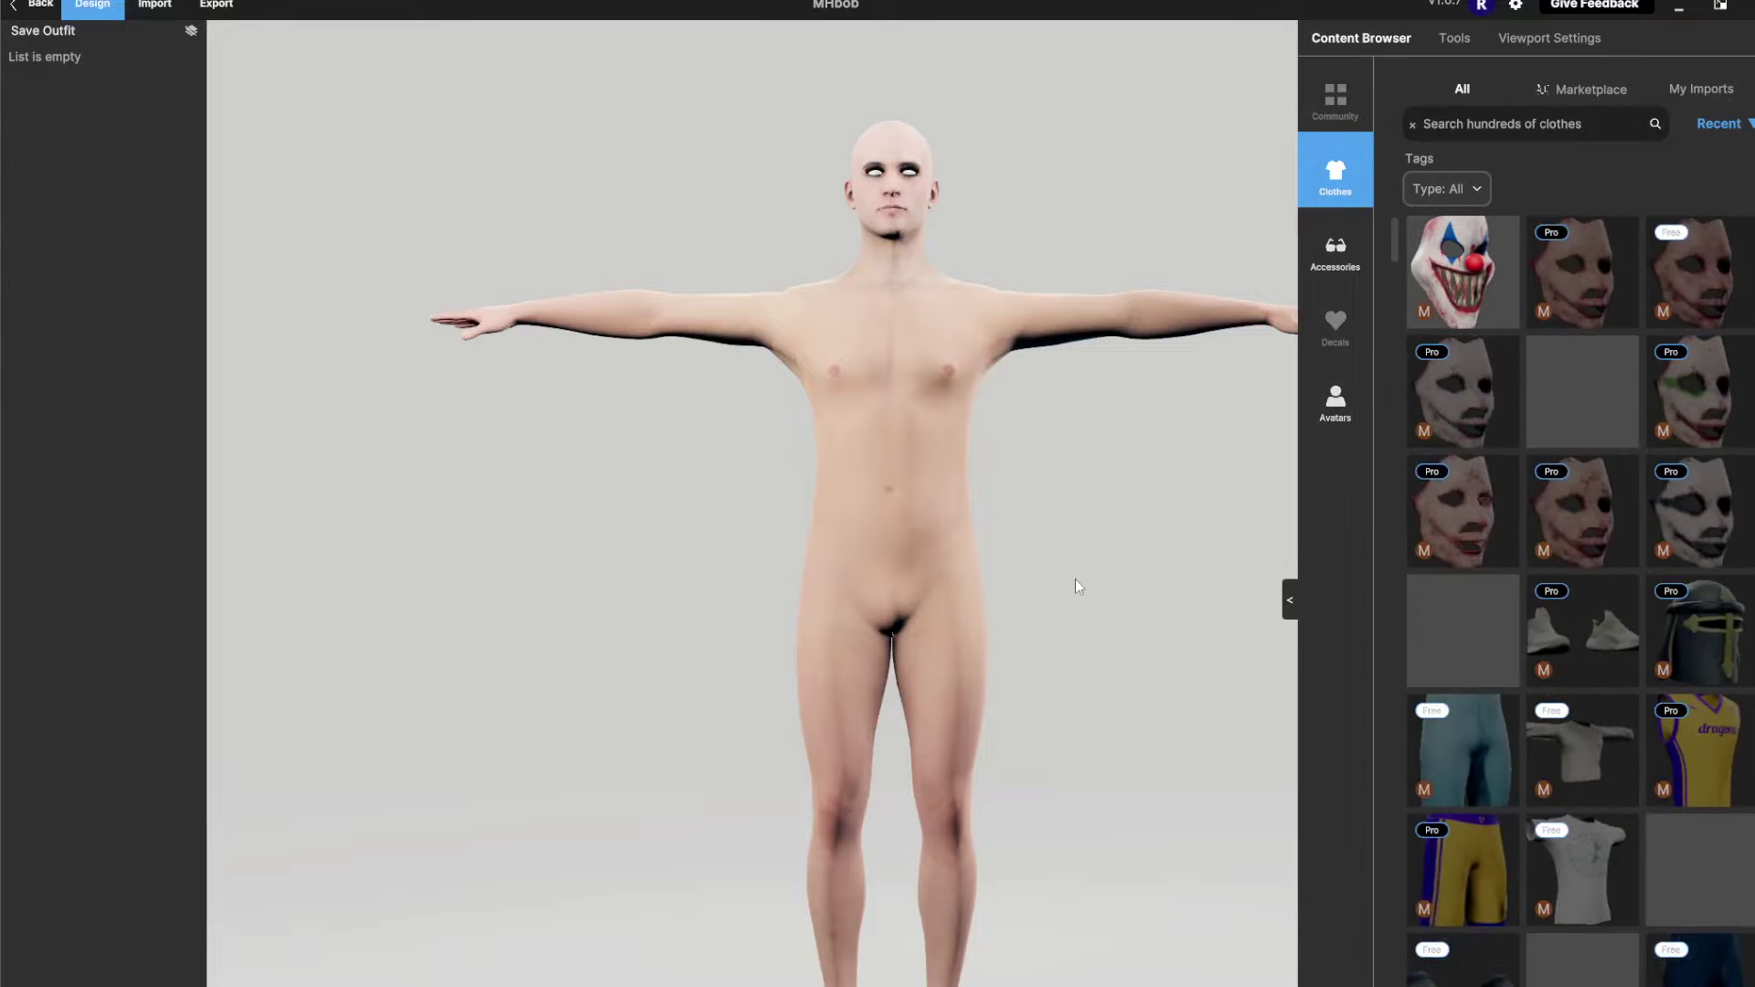
Look over the default avatar, the tools, the viewport settings and the library's available avatars
{"action": "middle_click_drag", "start_coordinate": [1075, 579], "coordinate": [983, 596]}
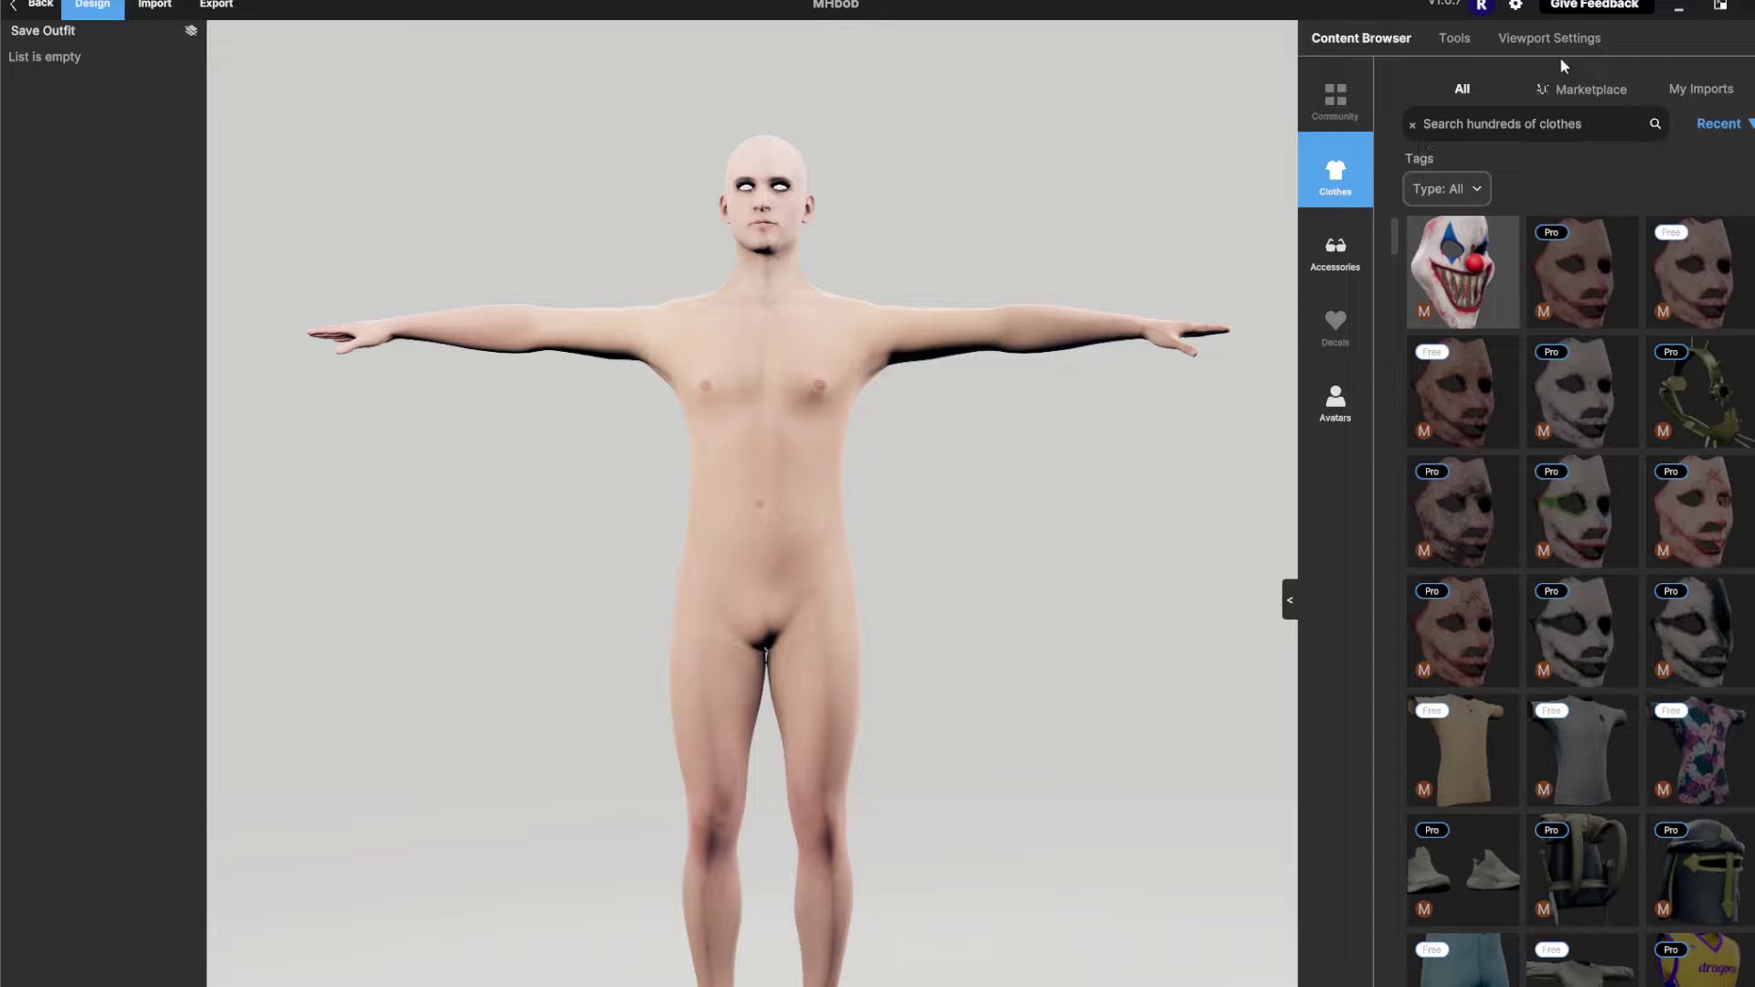
{"action": "left_click", "coordinate": [1454, 40]}
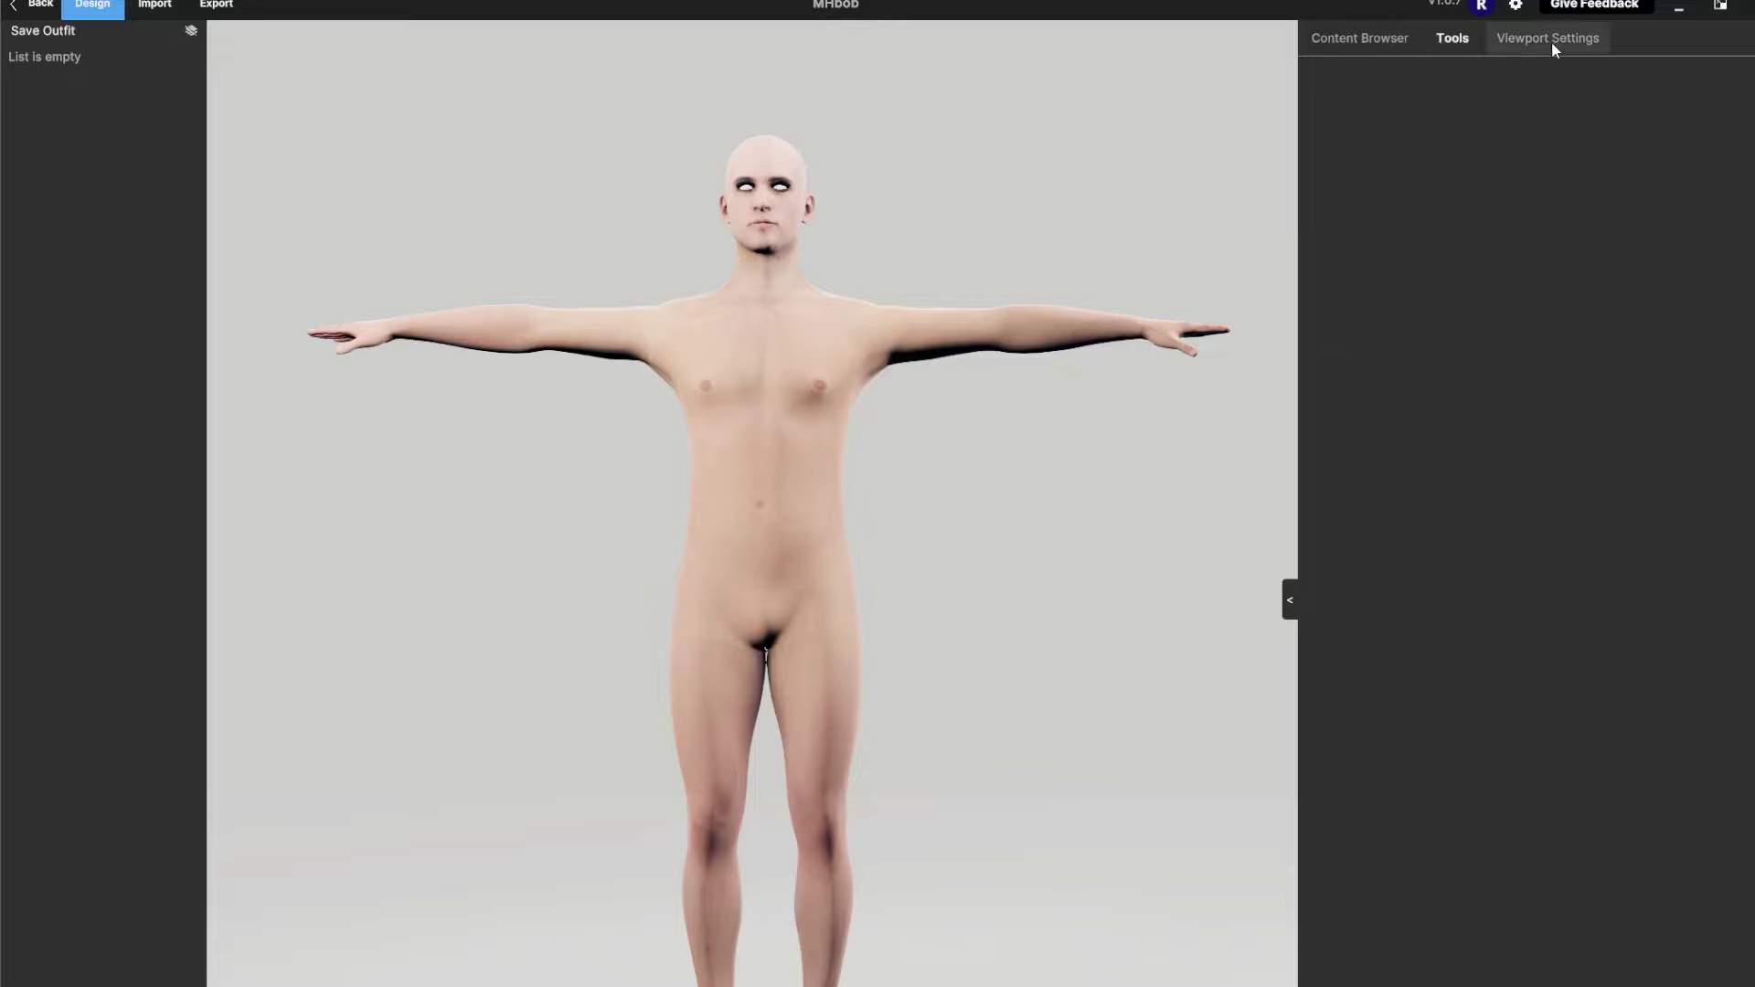
{"action": "left_click", "coordinate": [1552, 41]}
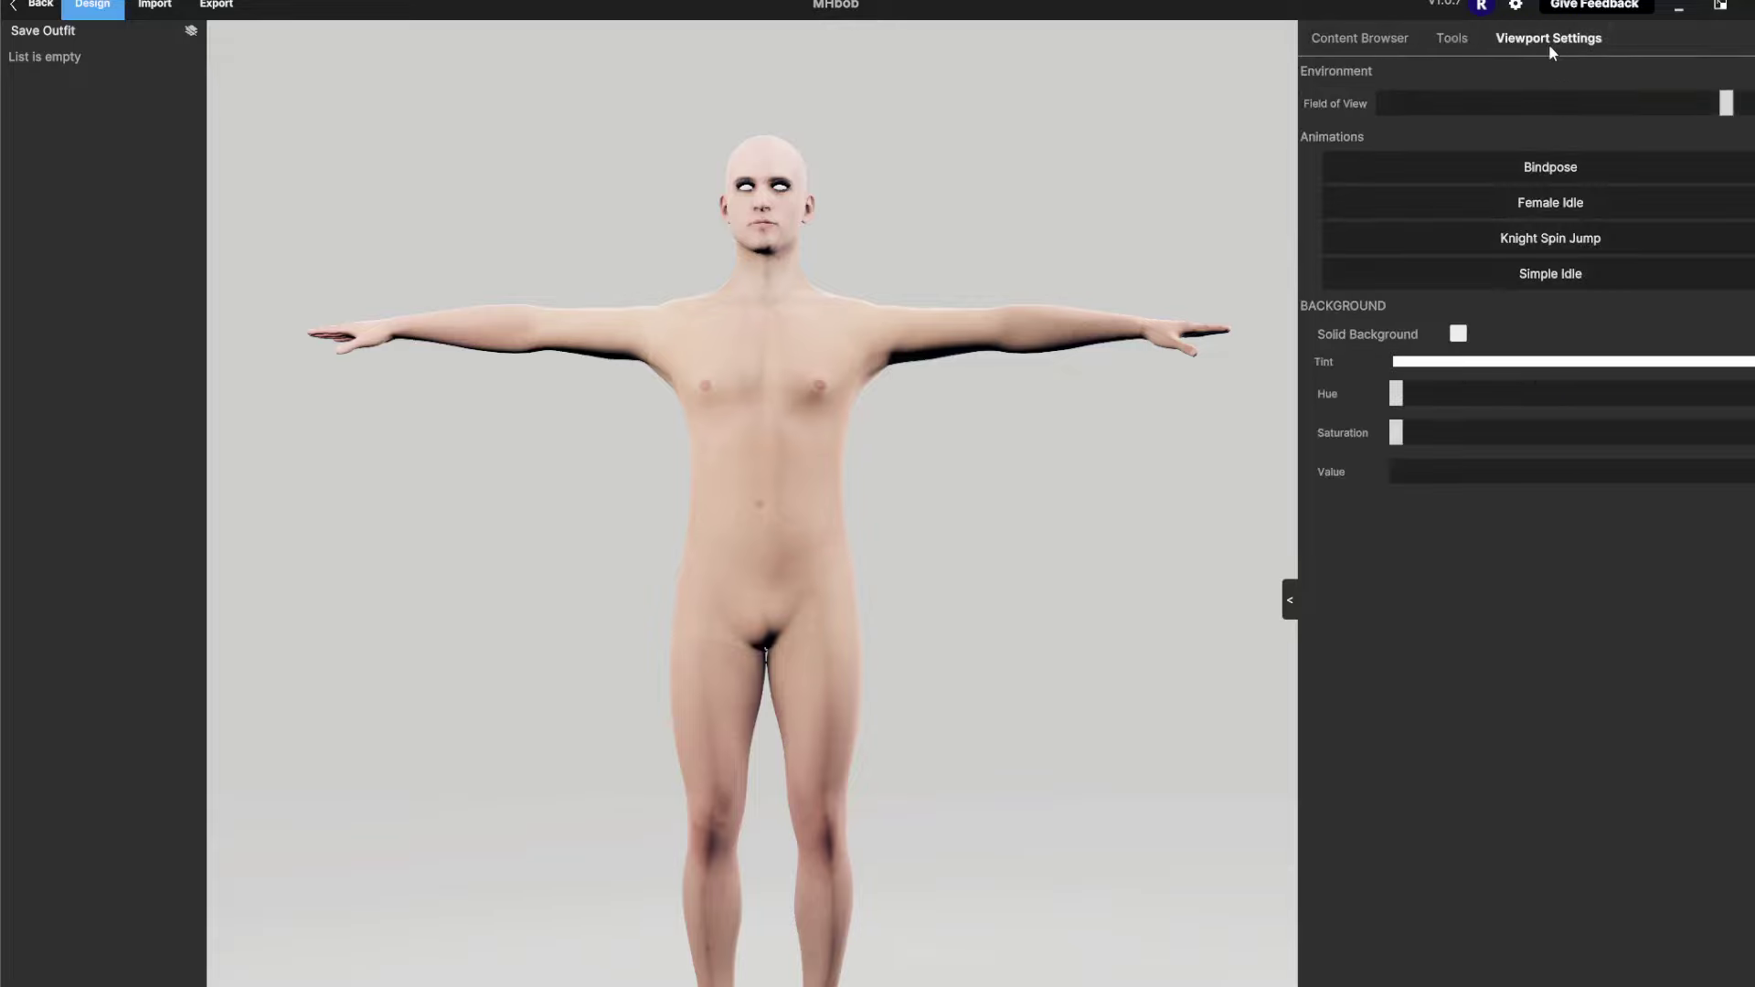
{"action": "left_click", "coordinate": [1362, 40]}
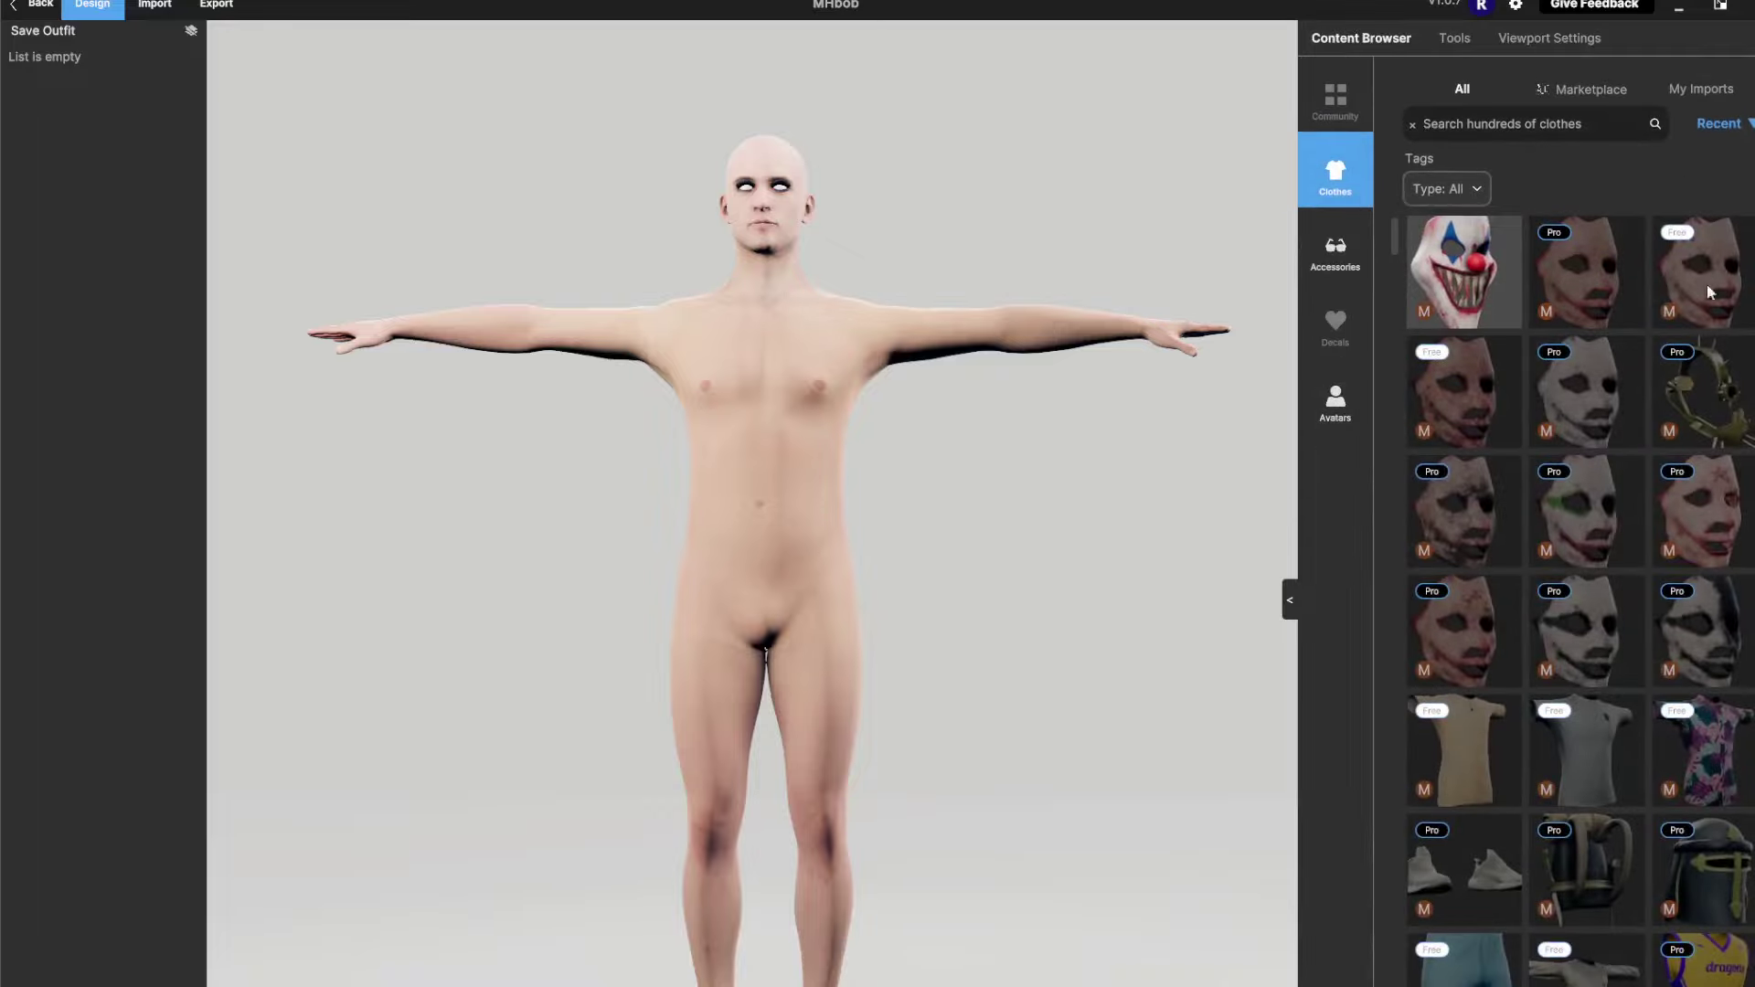
{"action": "left_click", "coordinate": [1336, 407]}
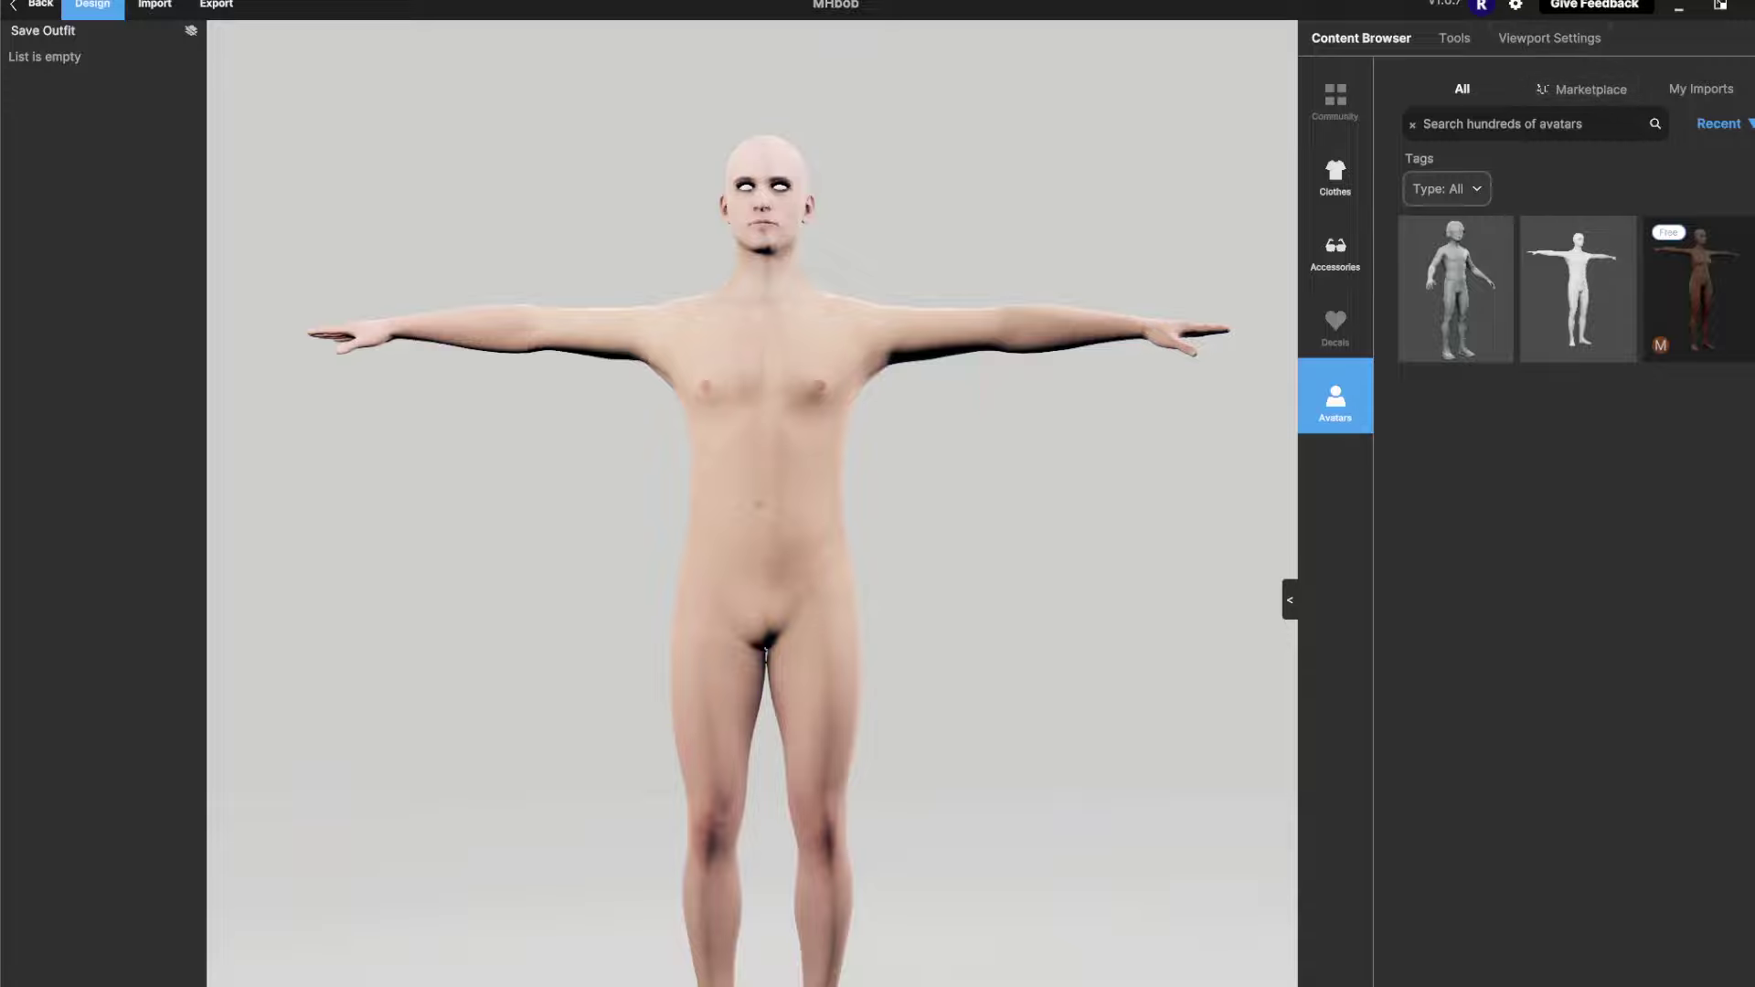
Import Bob.fbx from the Desktop's MTailor folder as an avatar, keeping the name Bob, scale 1, Apply Pose and Merge Hierarchies
{"action": "left_click", "coordinate": [153, 13]}
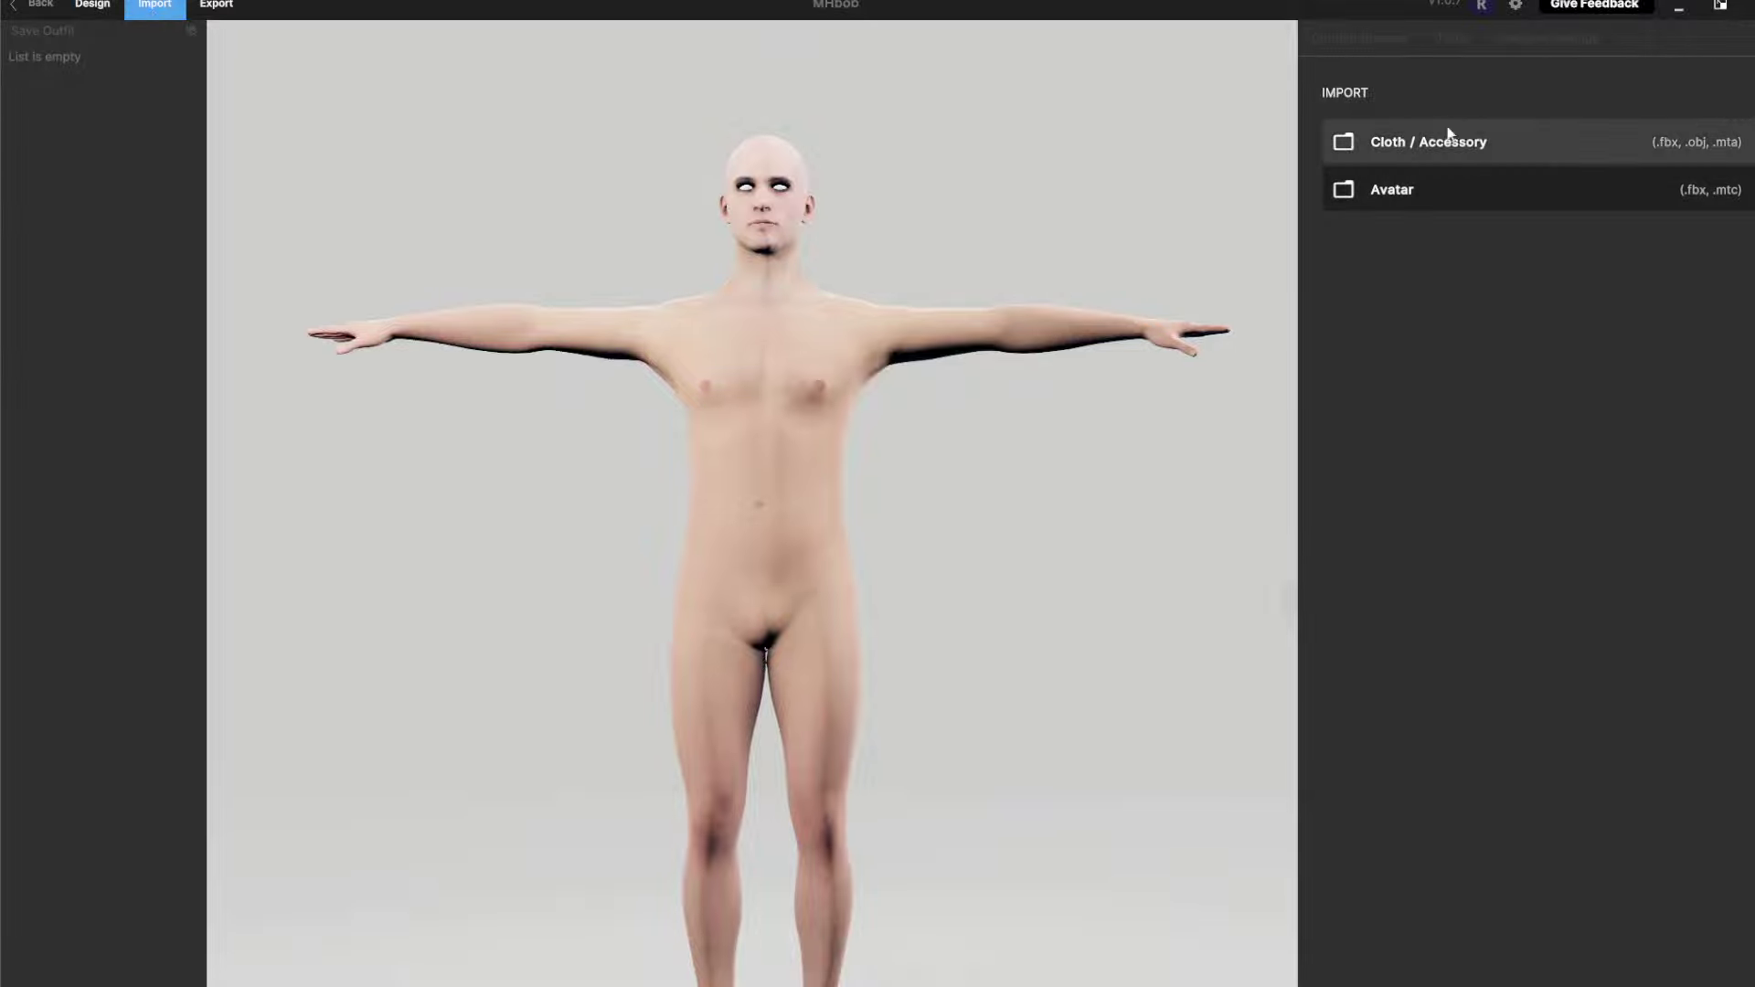
{"action": "left_click", "coordinate": [1447, 190]}
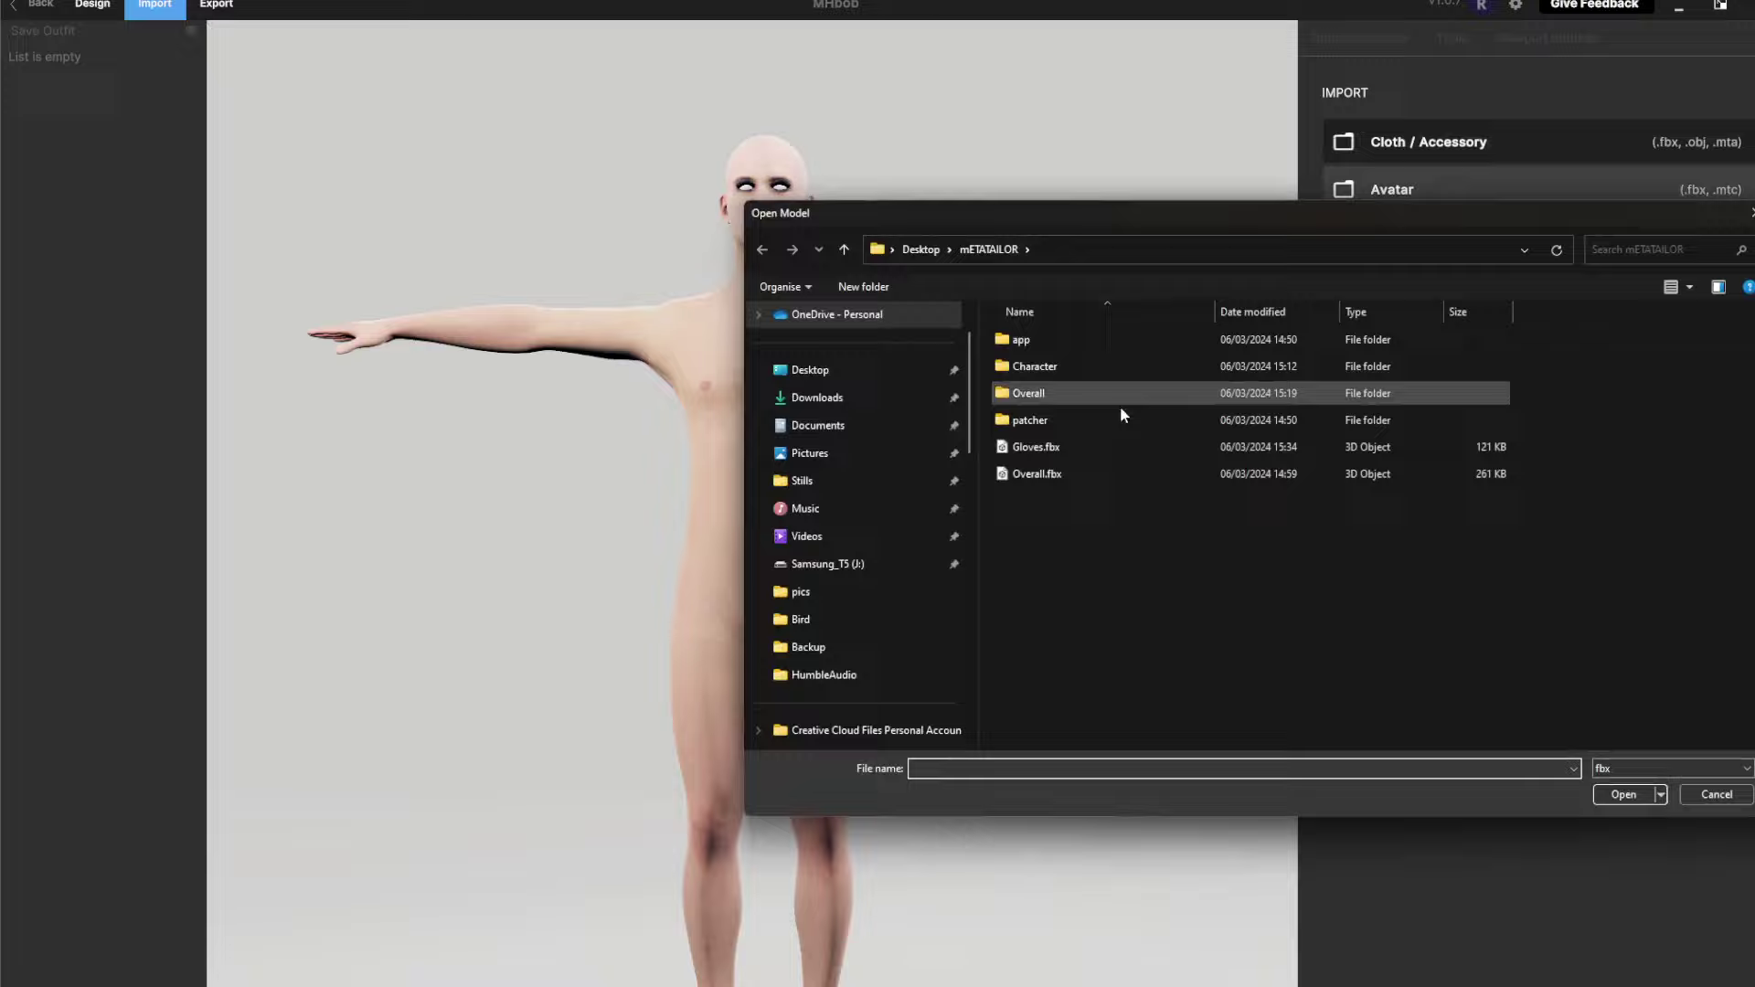
{"action": "left_click_drag", "start_coordinate": [1159, 218], "coordinate": [102, 234]}
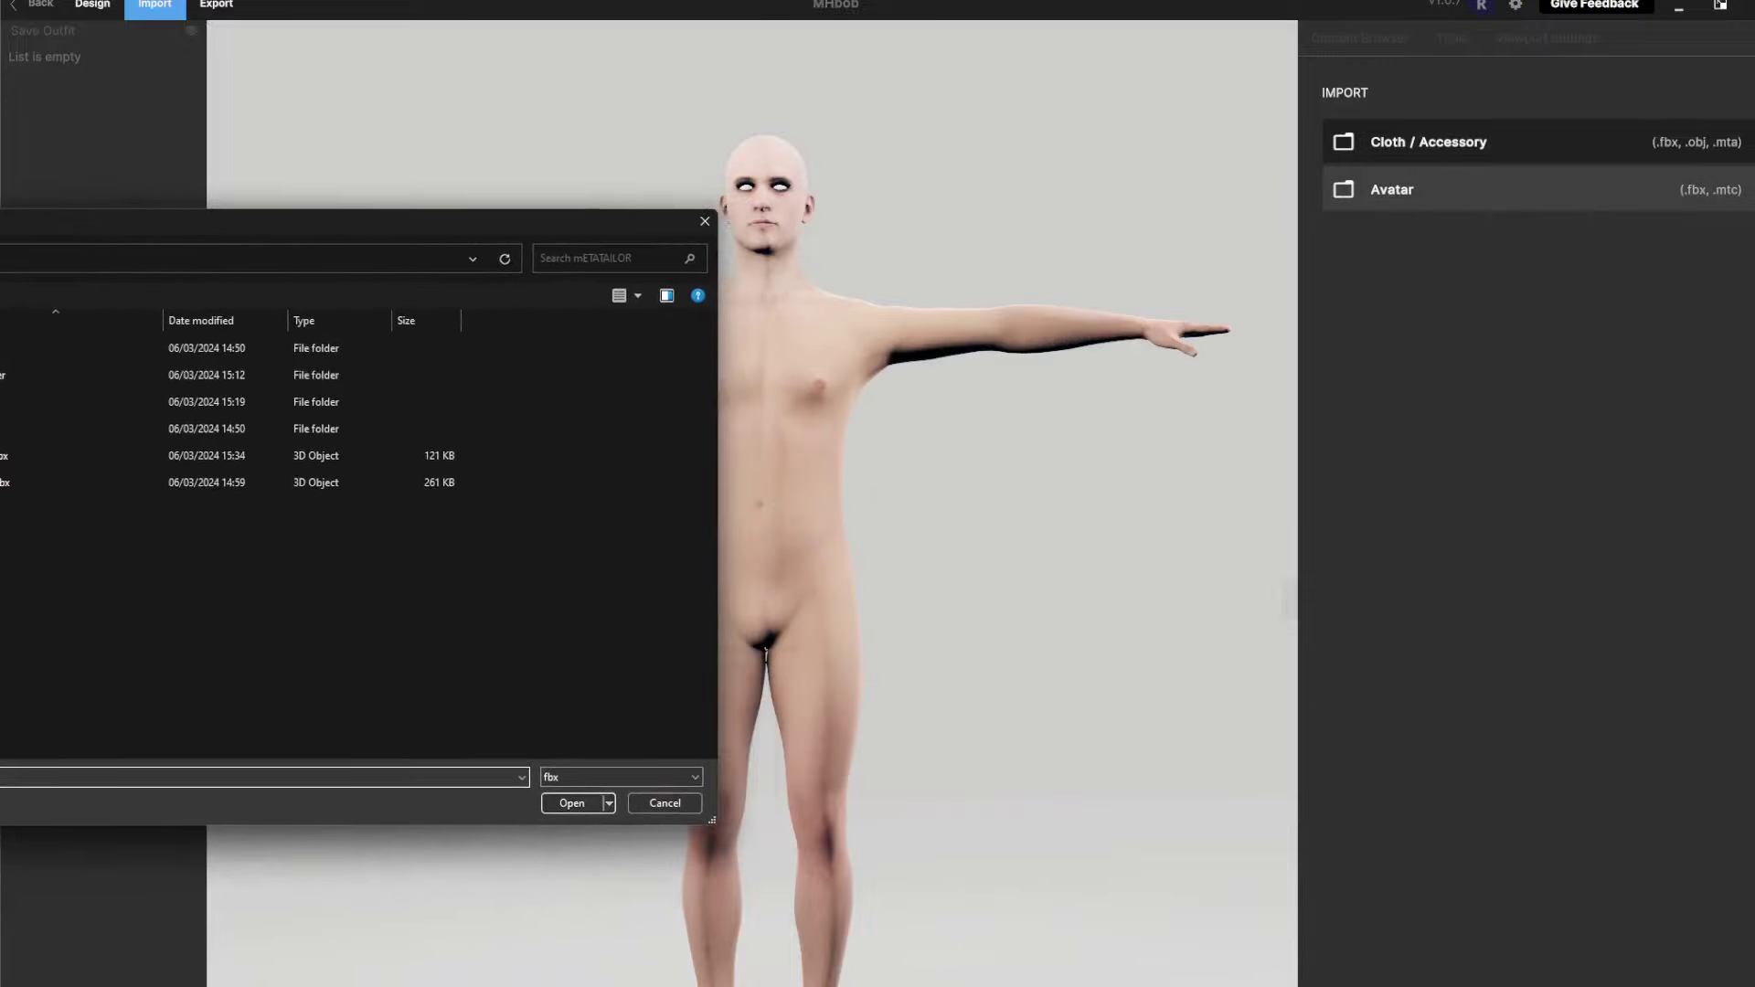
{"action": "left_click", "coordinate": [0, 384]}
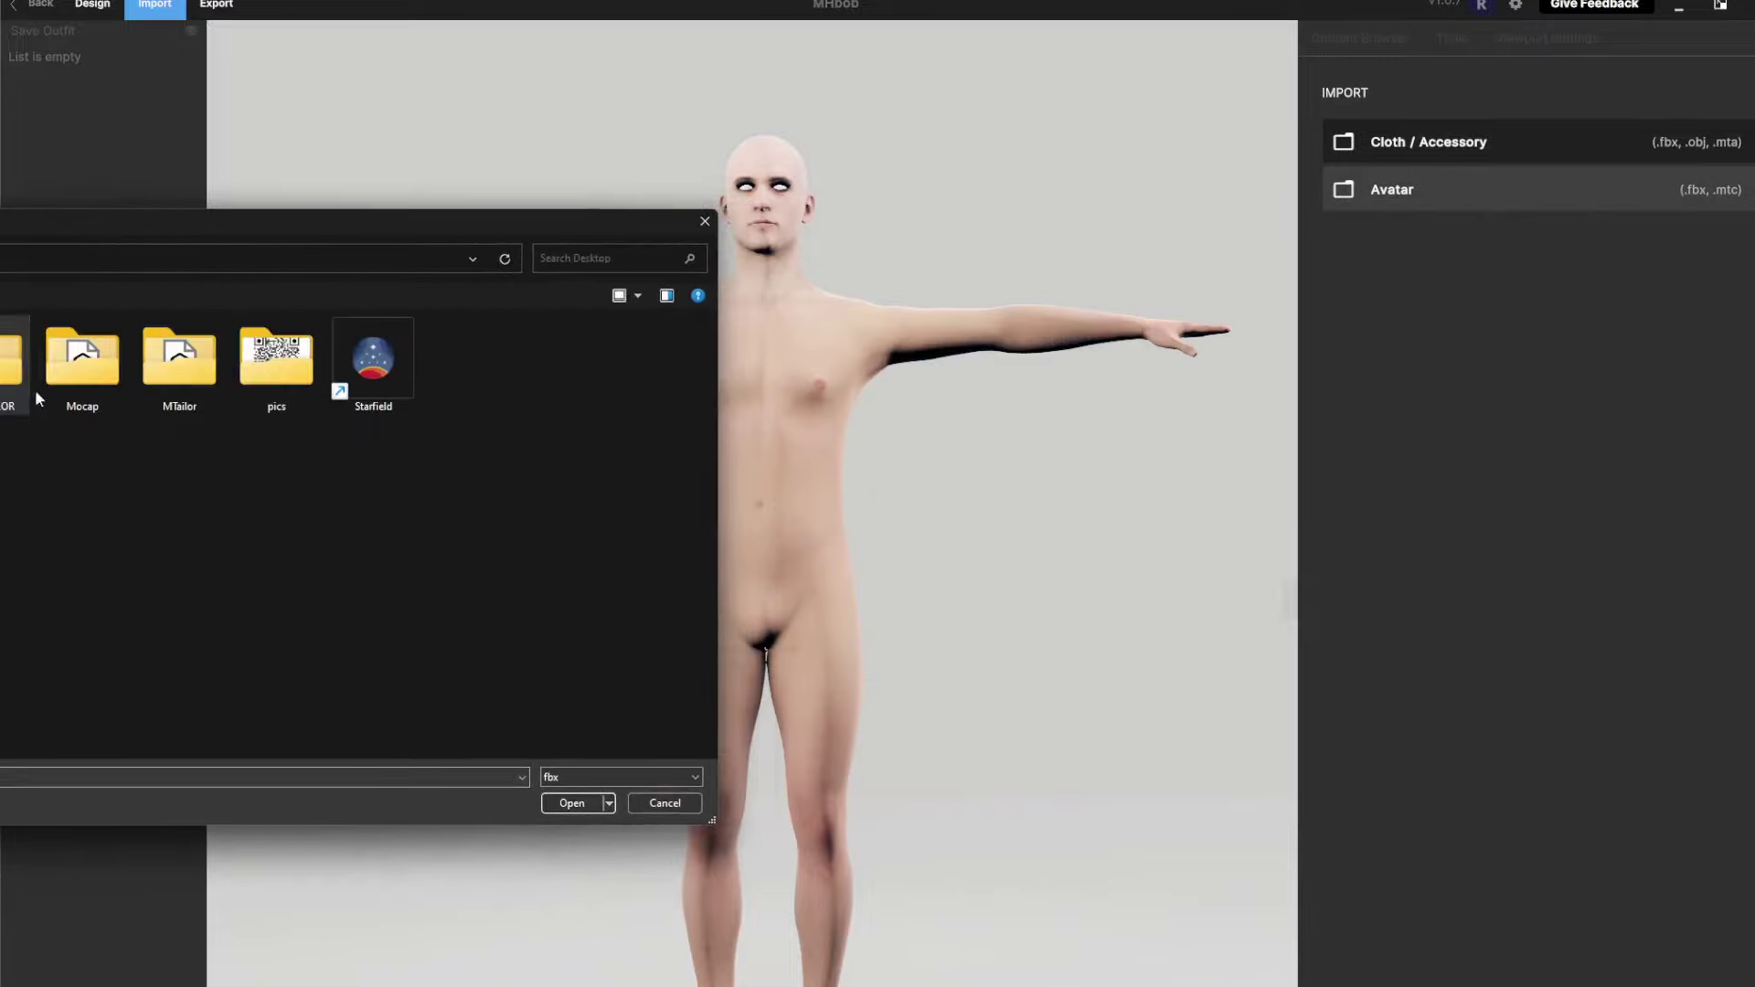
{"action": "double_click", "coordinate": [182, 383]}
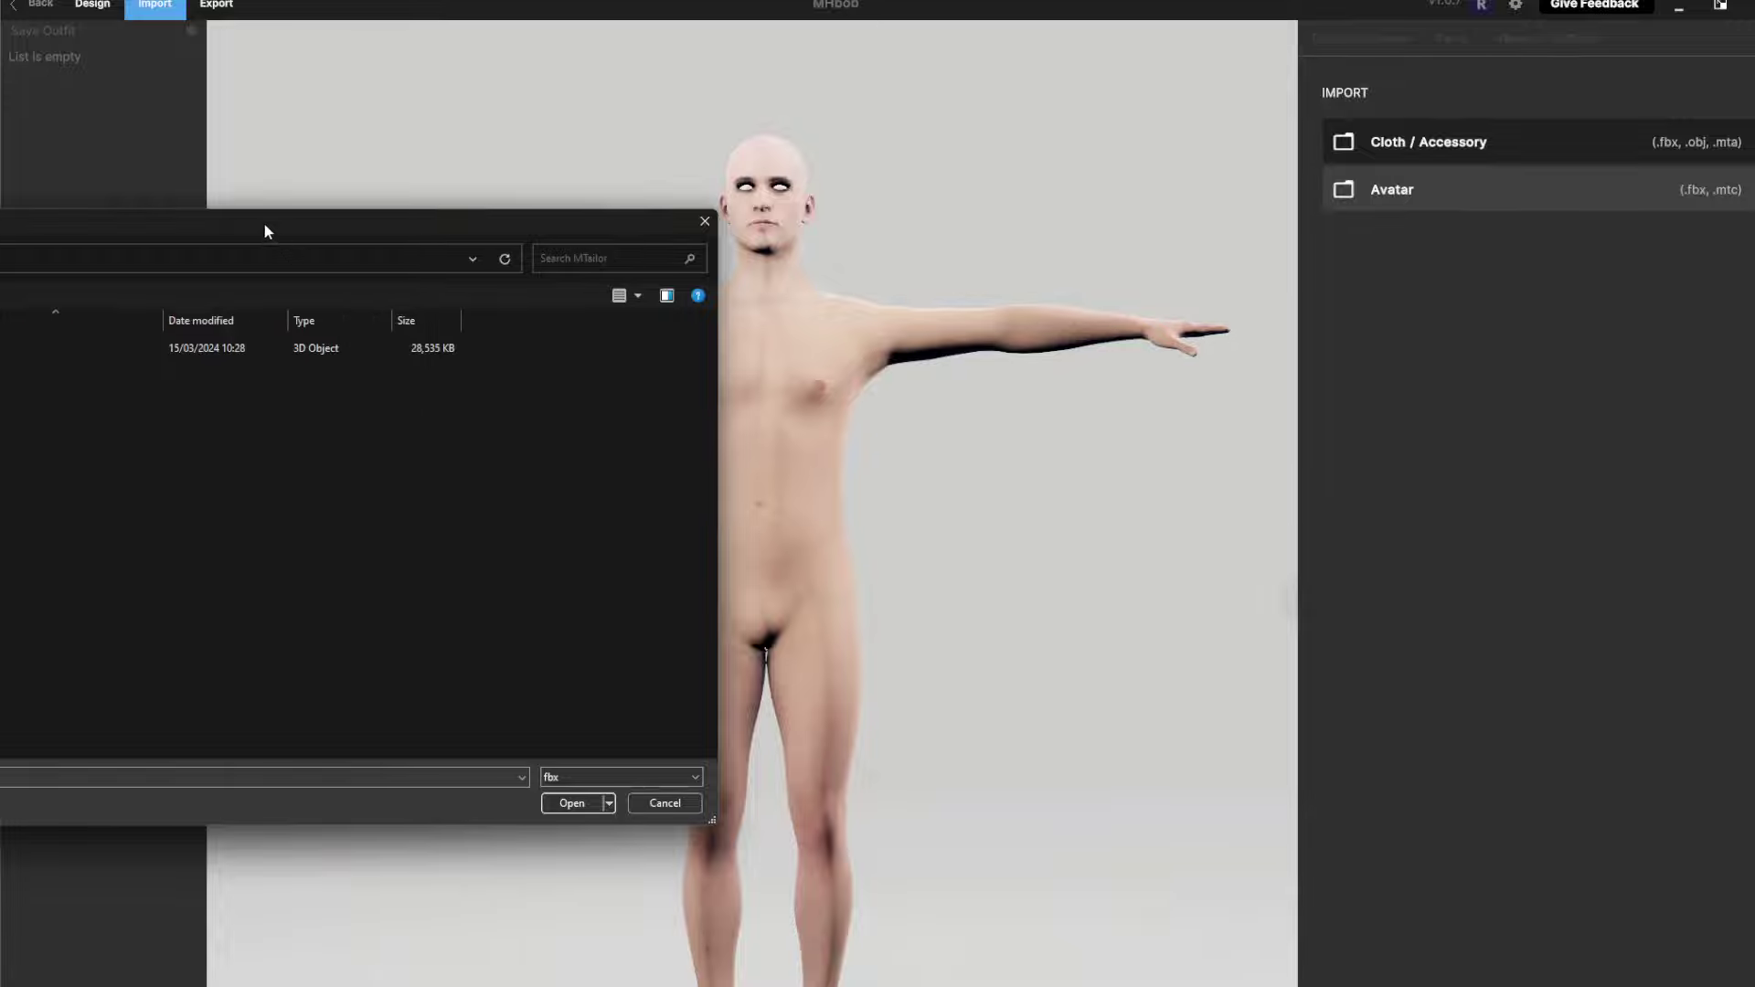
{"action": "left_click_drag", "start_coordinate": [265, 223], "coordinate": [387, 47]}
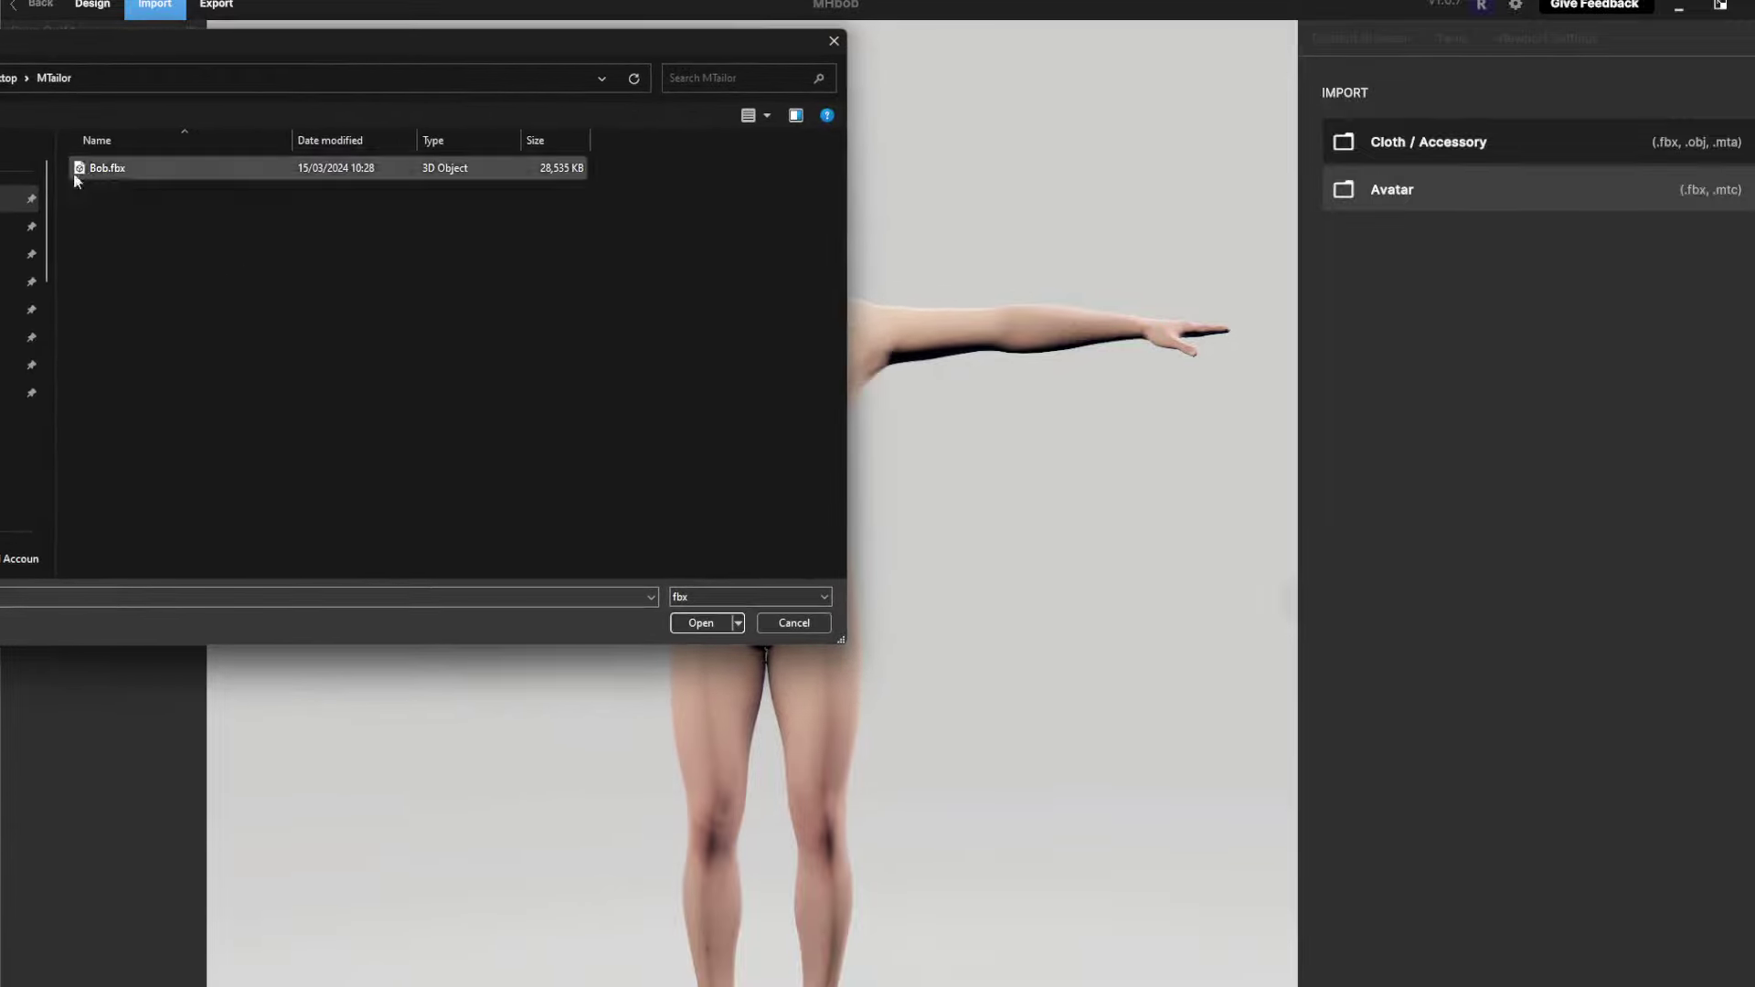
{"action": "double_click", "coordinate": [119, 169]}
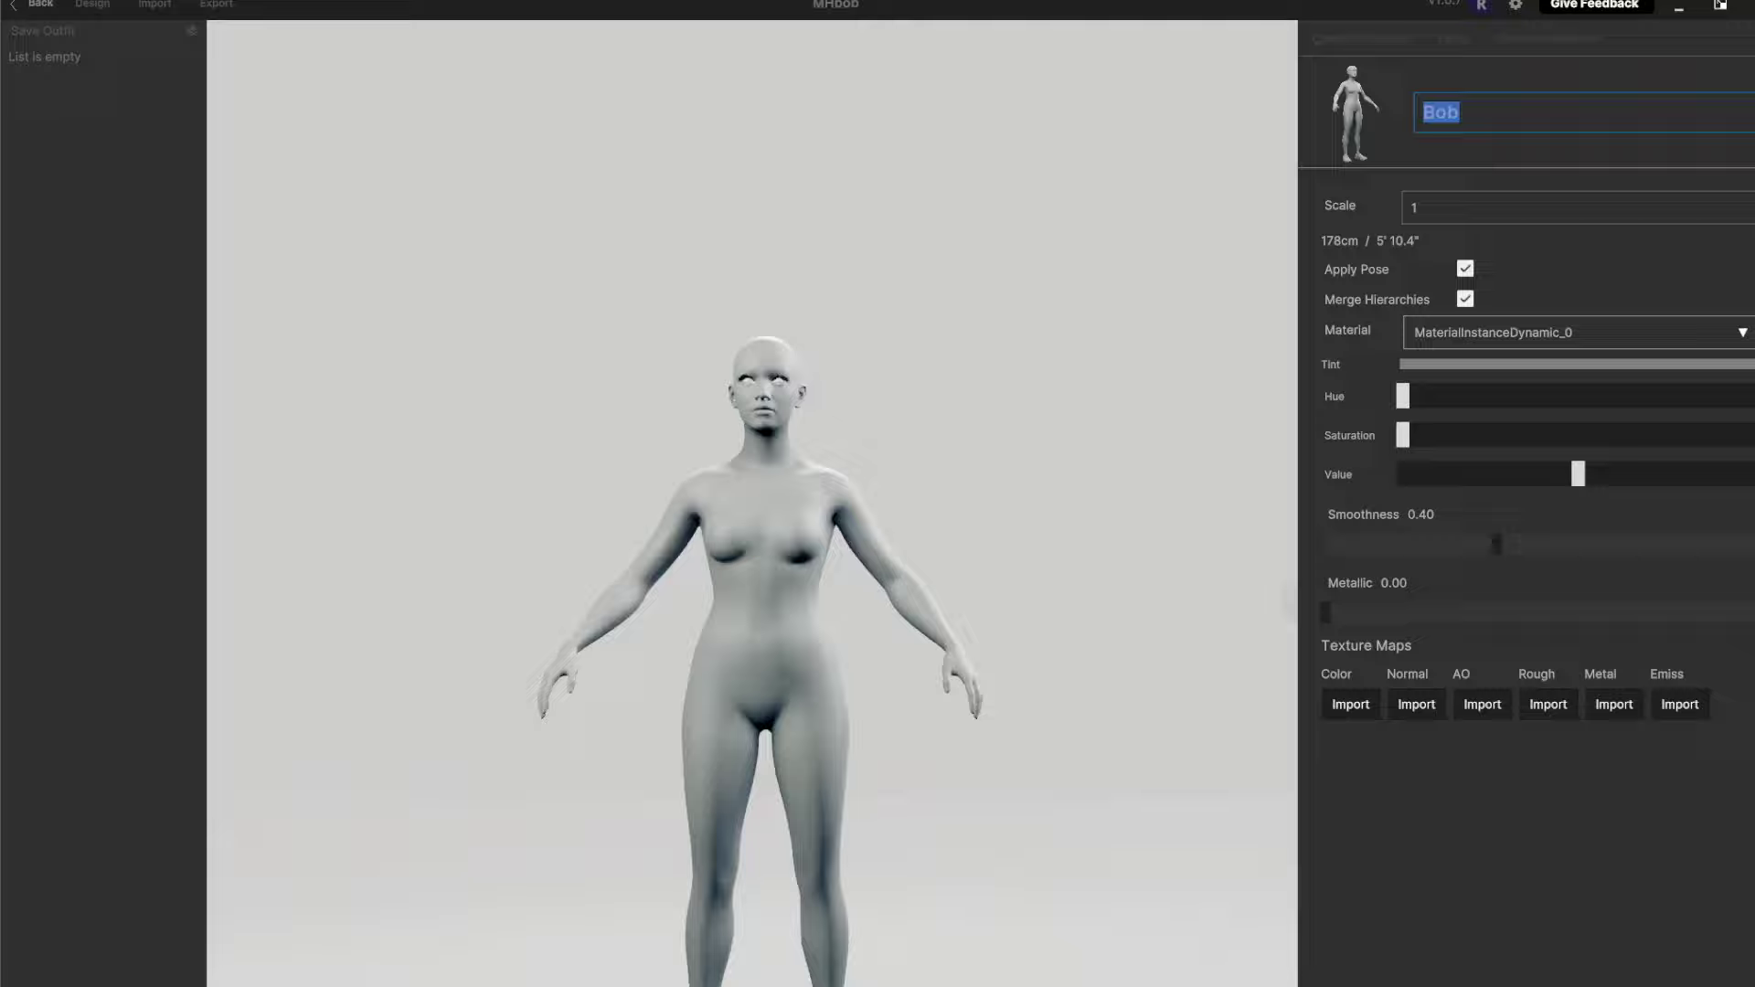
{"action": "key", "text": "Return"}
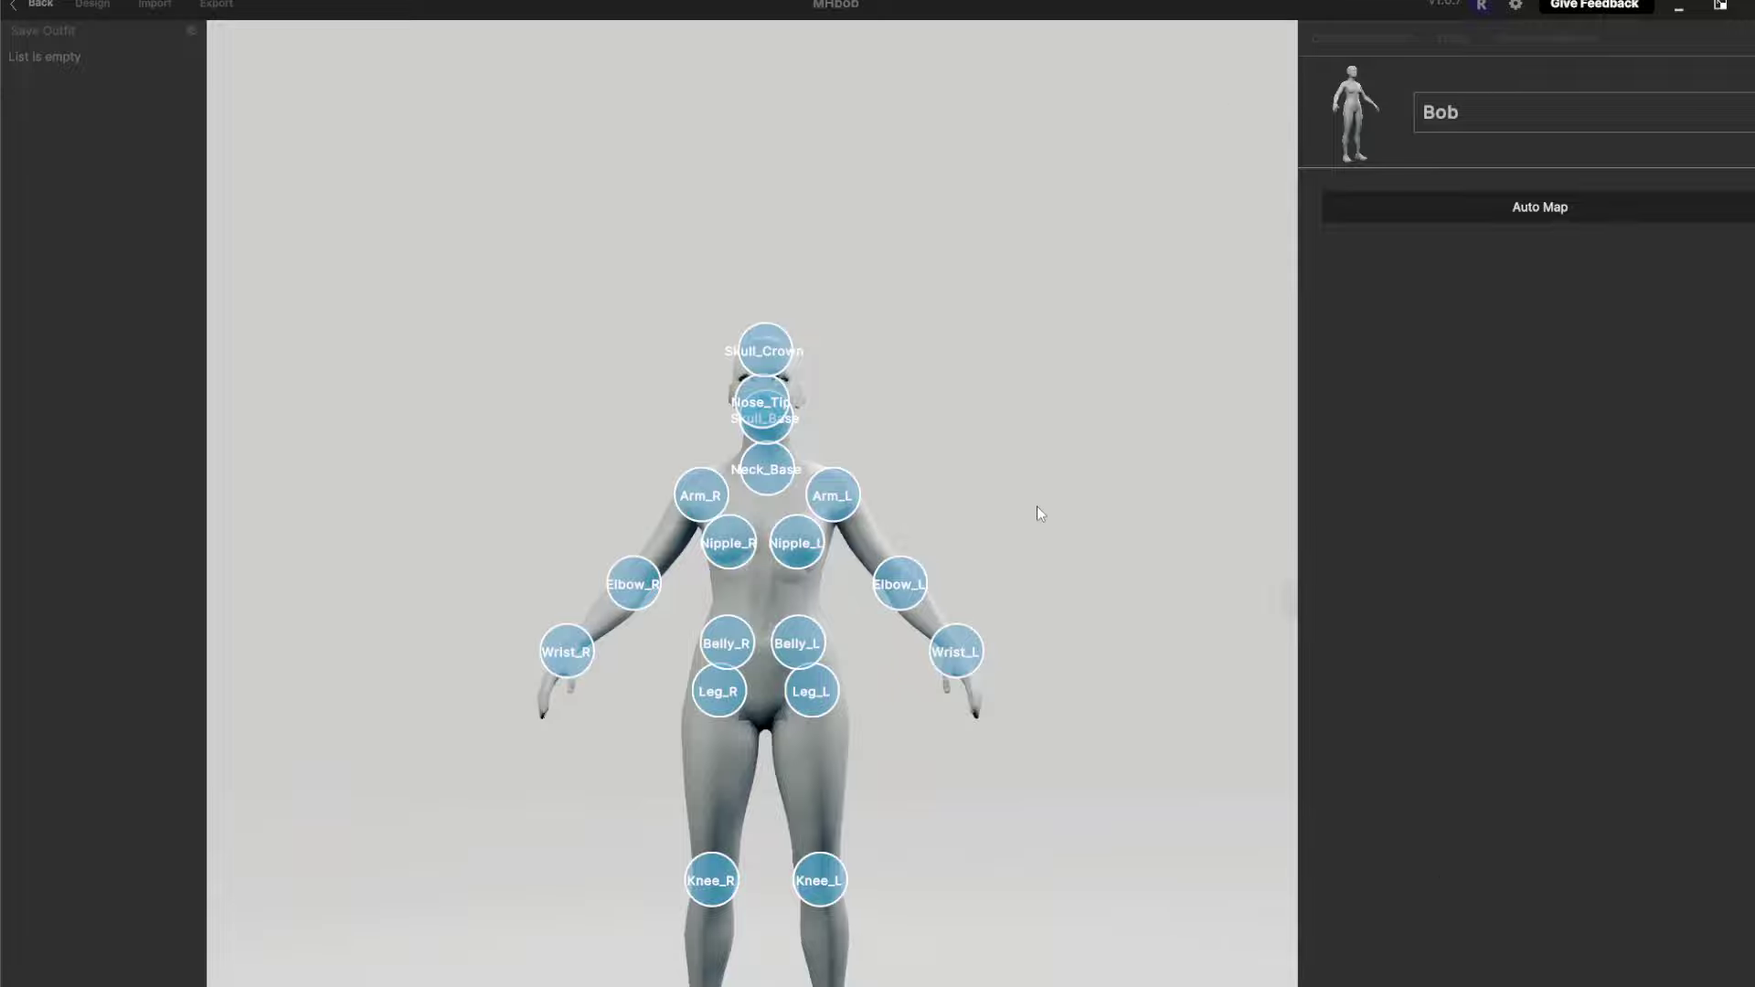
Raise the Skull_Crown marker to the top of the head and the Nose_Tip marker to the tip of the nose
{"action": "left_click_drag", "start_coordinate": [1036, 506], "coordinate": [912, 460]}
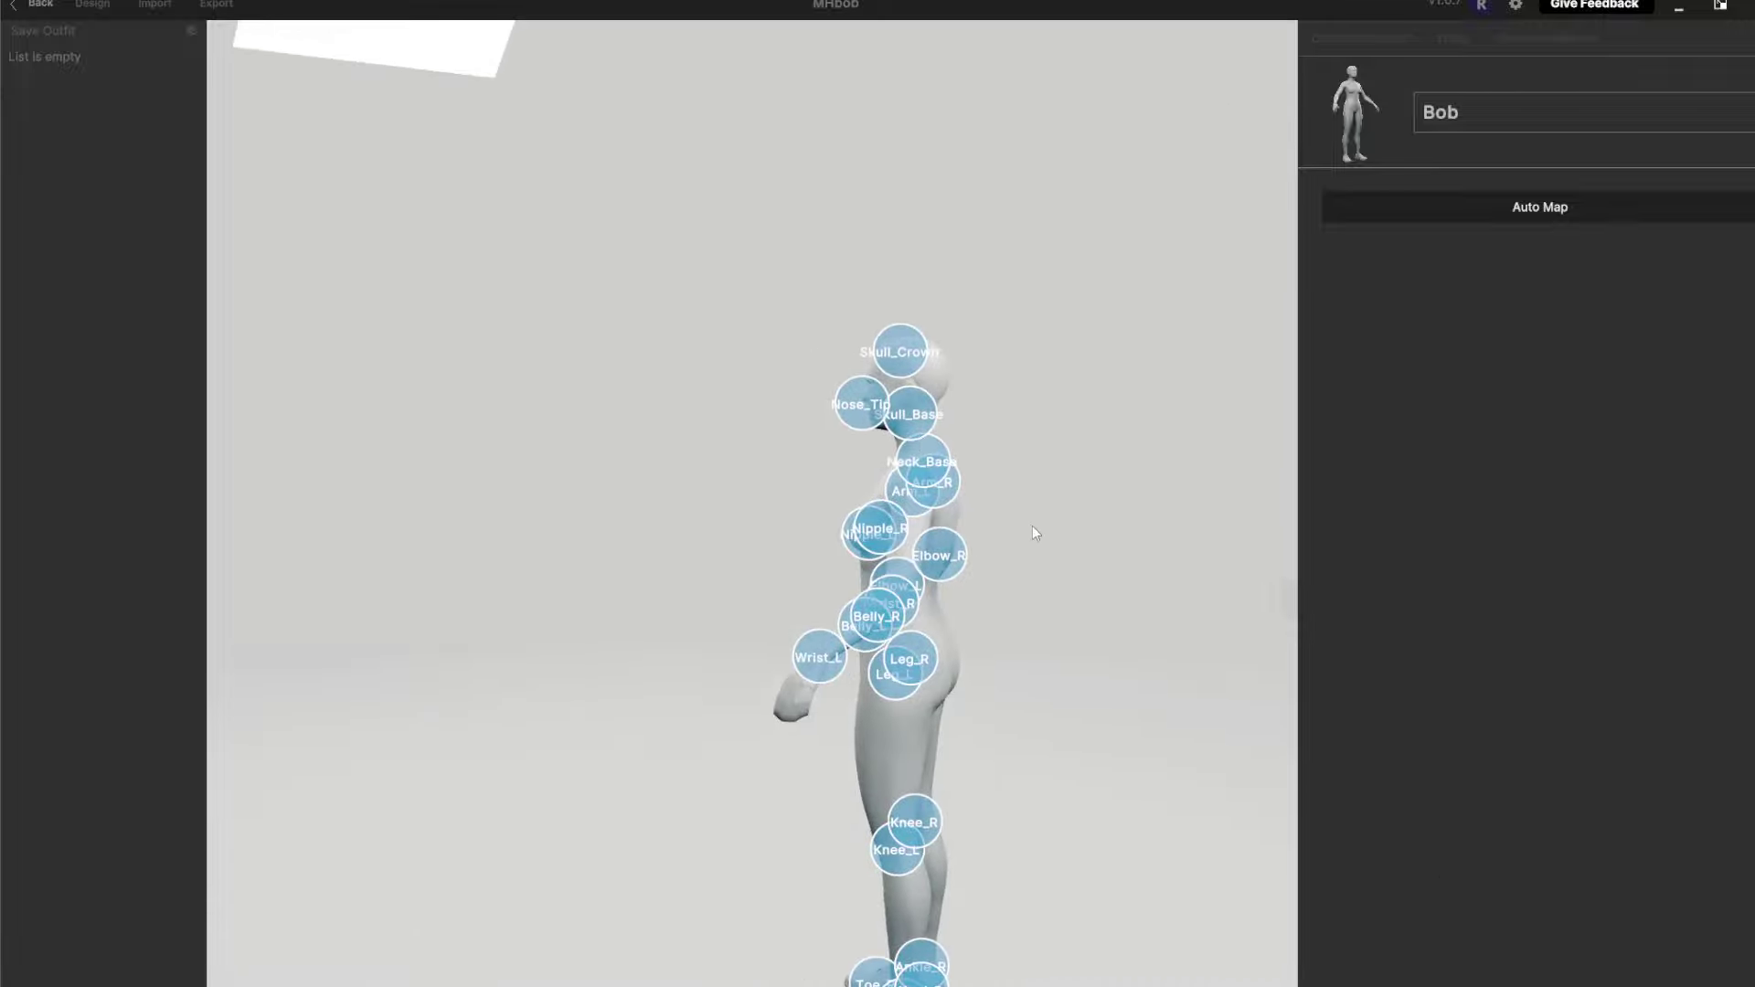
{"action": "left_click_drag", "start_coordinate": [1068, 605], "coordinate": [891, 629]}
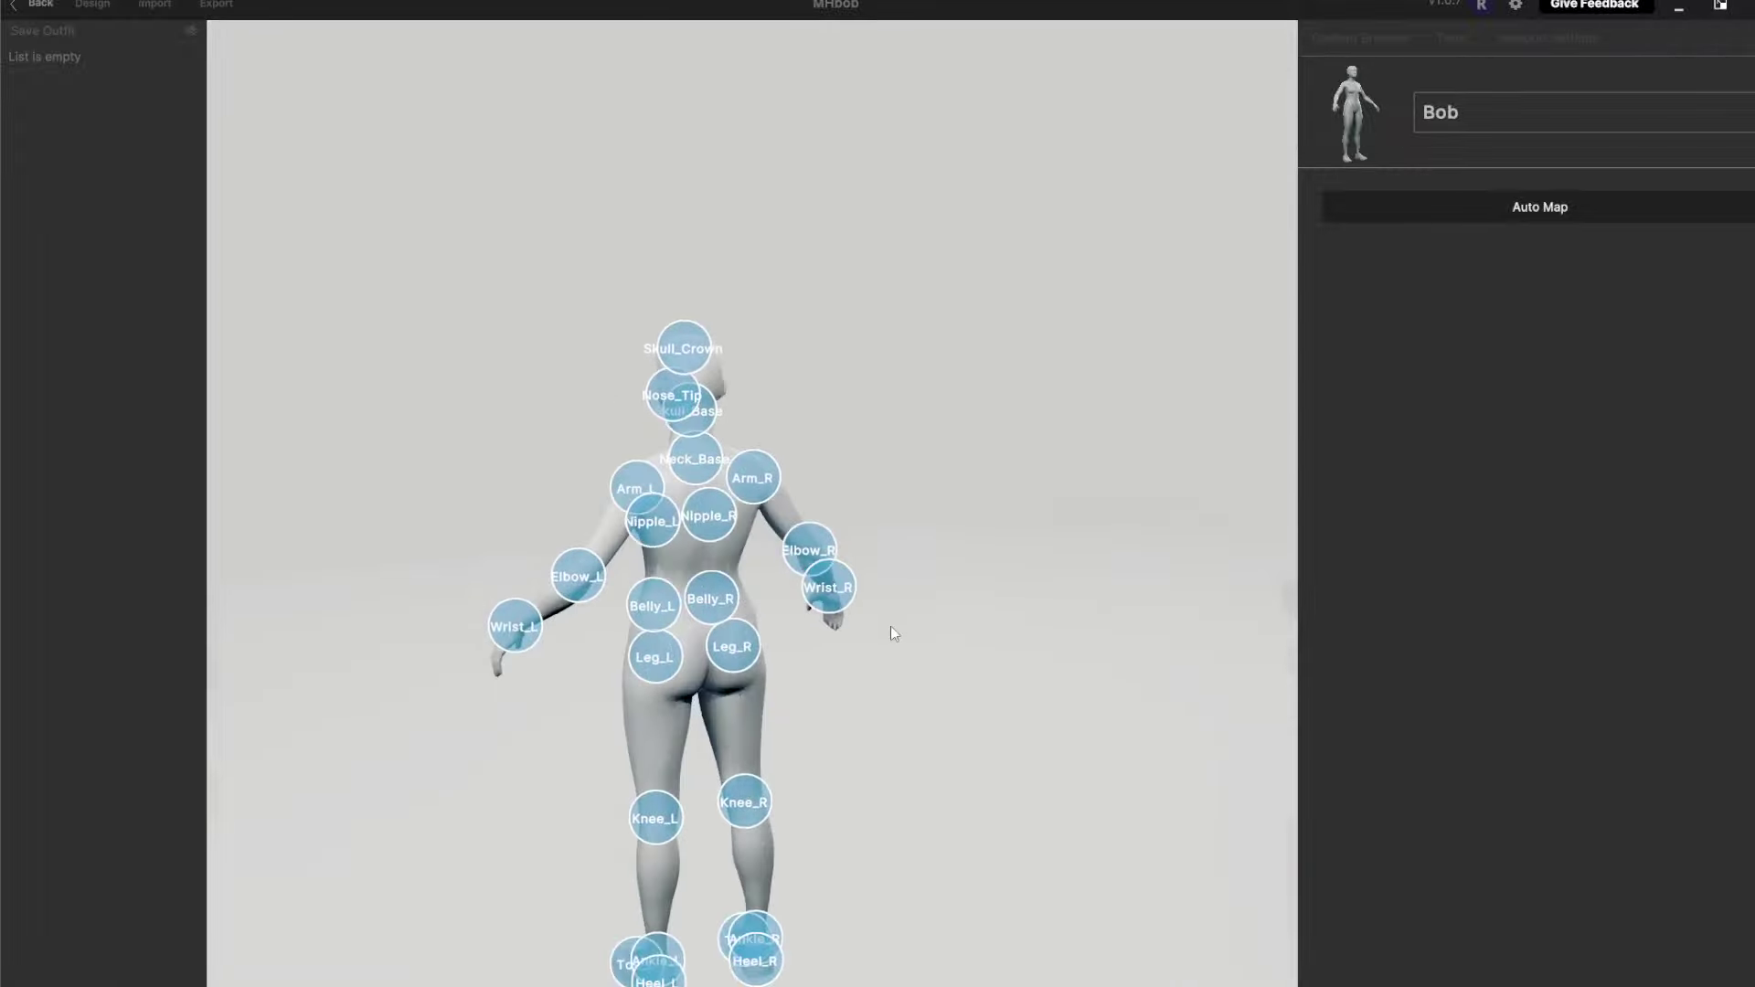
{"action": "left_click_drag", "start_coordinate": [1031, 611], "coordinate": [1270, 553]}
{"action": "key", "text": "a"}
{"action": "key", "text": "w"}
{"action": "key", "text": "w"}
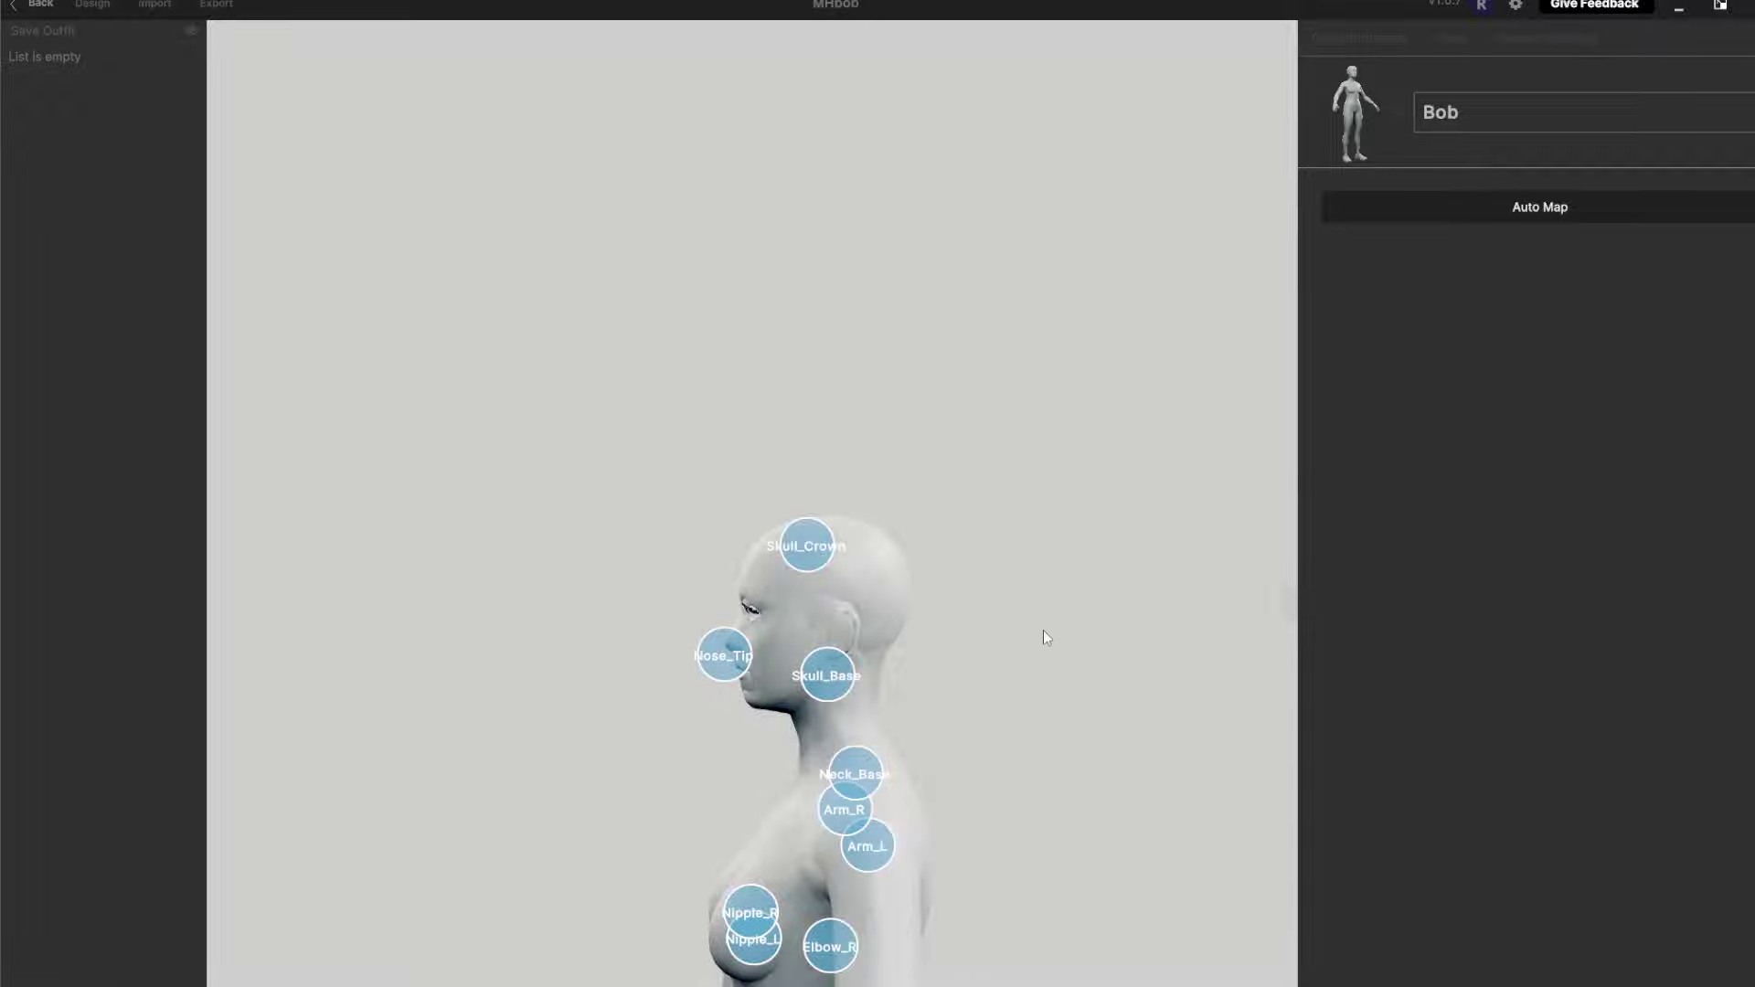
{"action": "scroll", "coordinate": [1042, 639], "scroll_direction": "up", "scroll_amount": 5}
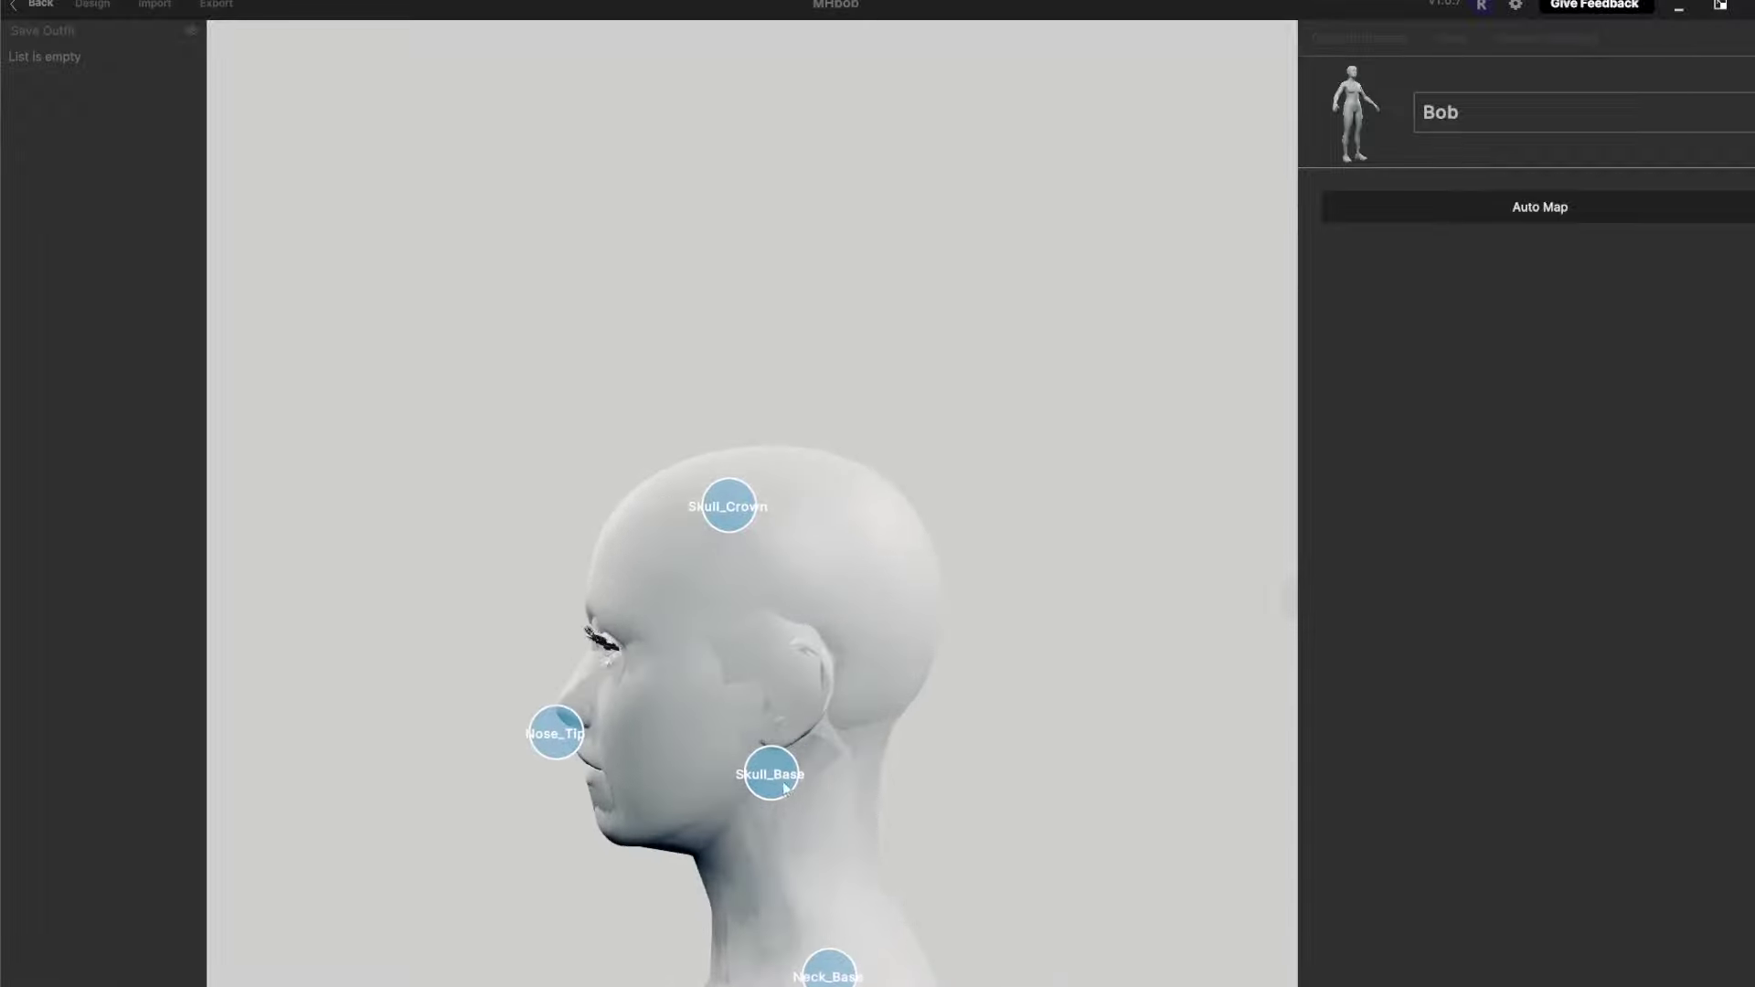
{"action": "left_click", "coordinate": [727, 515]}
{"action": "left_click_drag", "start_coordinate": [725, 446], "coordinate": [728, 378]}
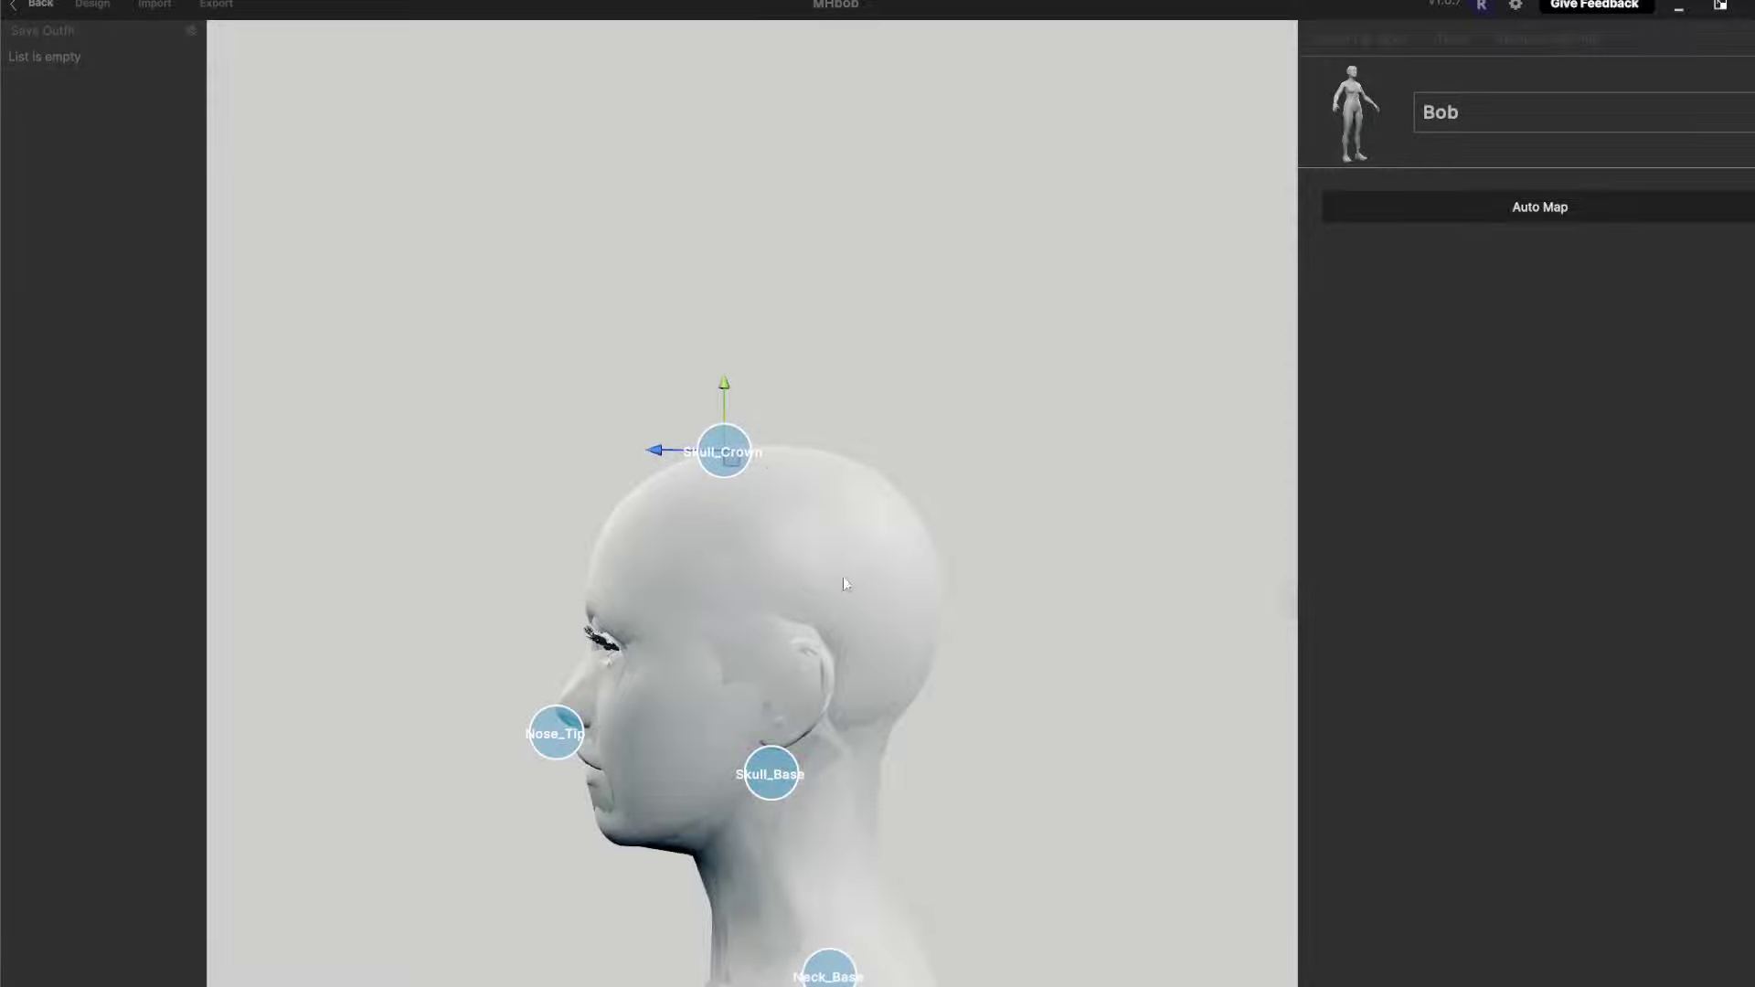
{"action": "left_click", "coordinate": [548, 747]}
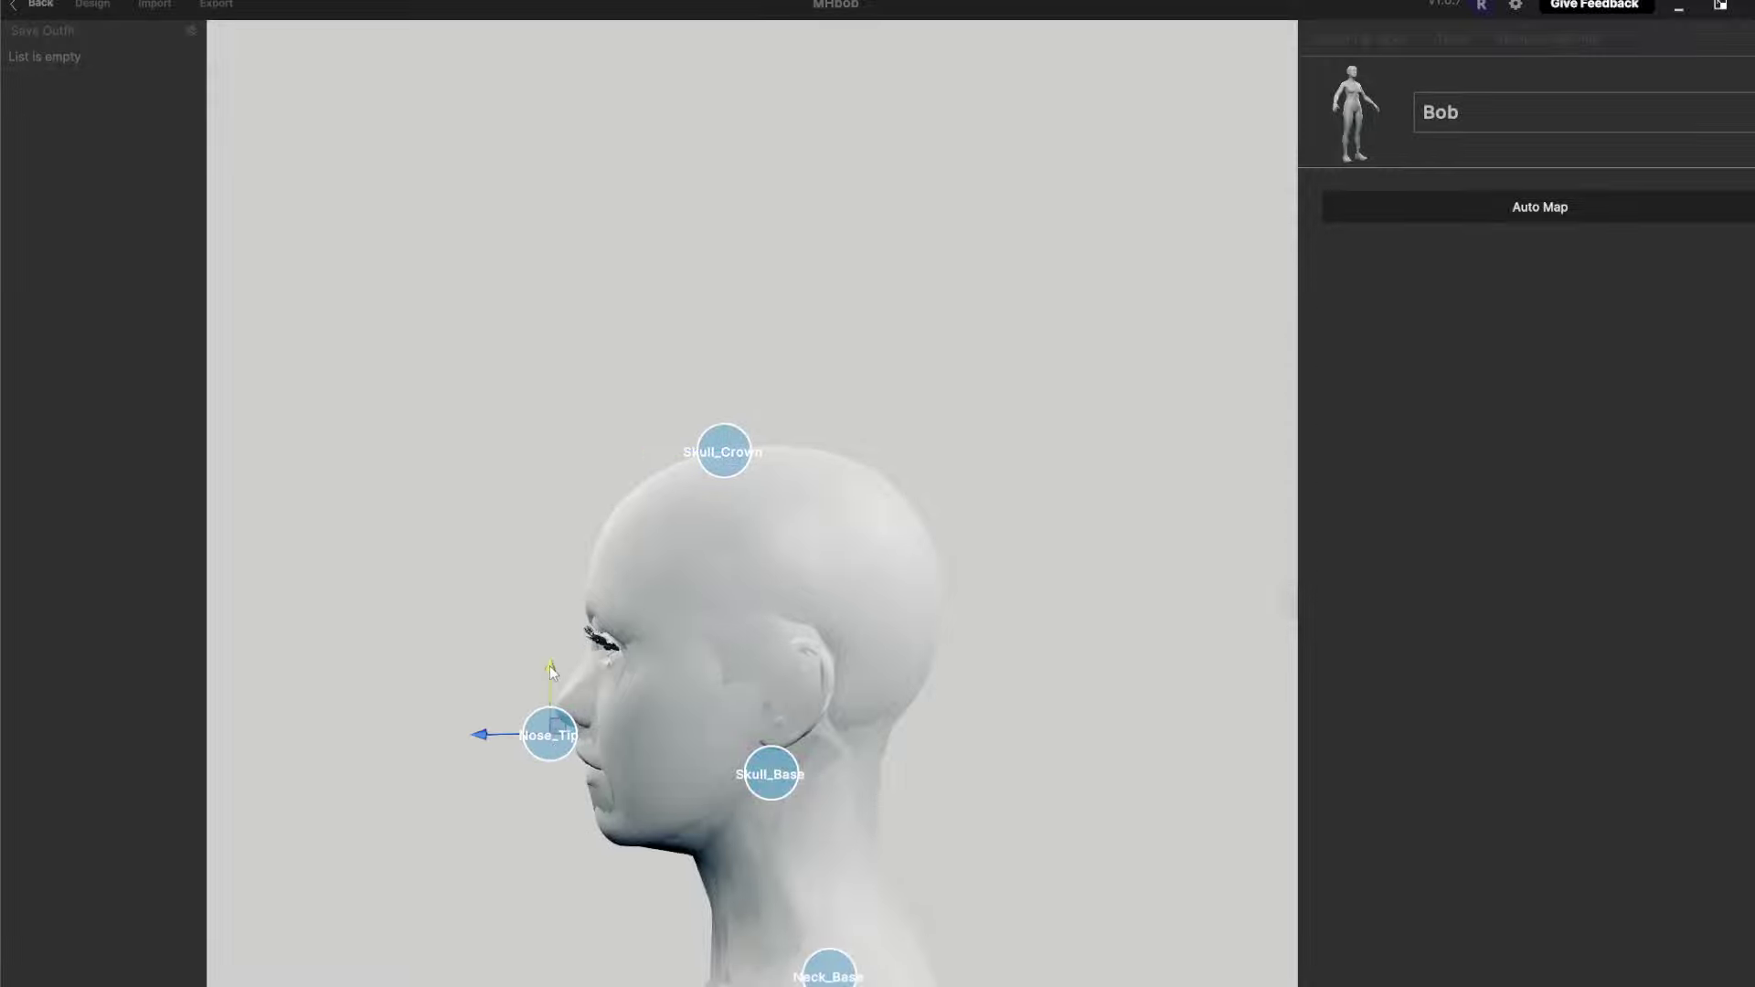
{"action": "left_click_drag", "start_coordinate": [551, 668], "coordinate": [551, 649]}
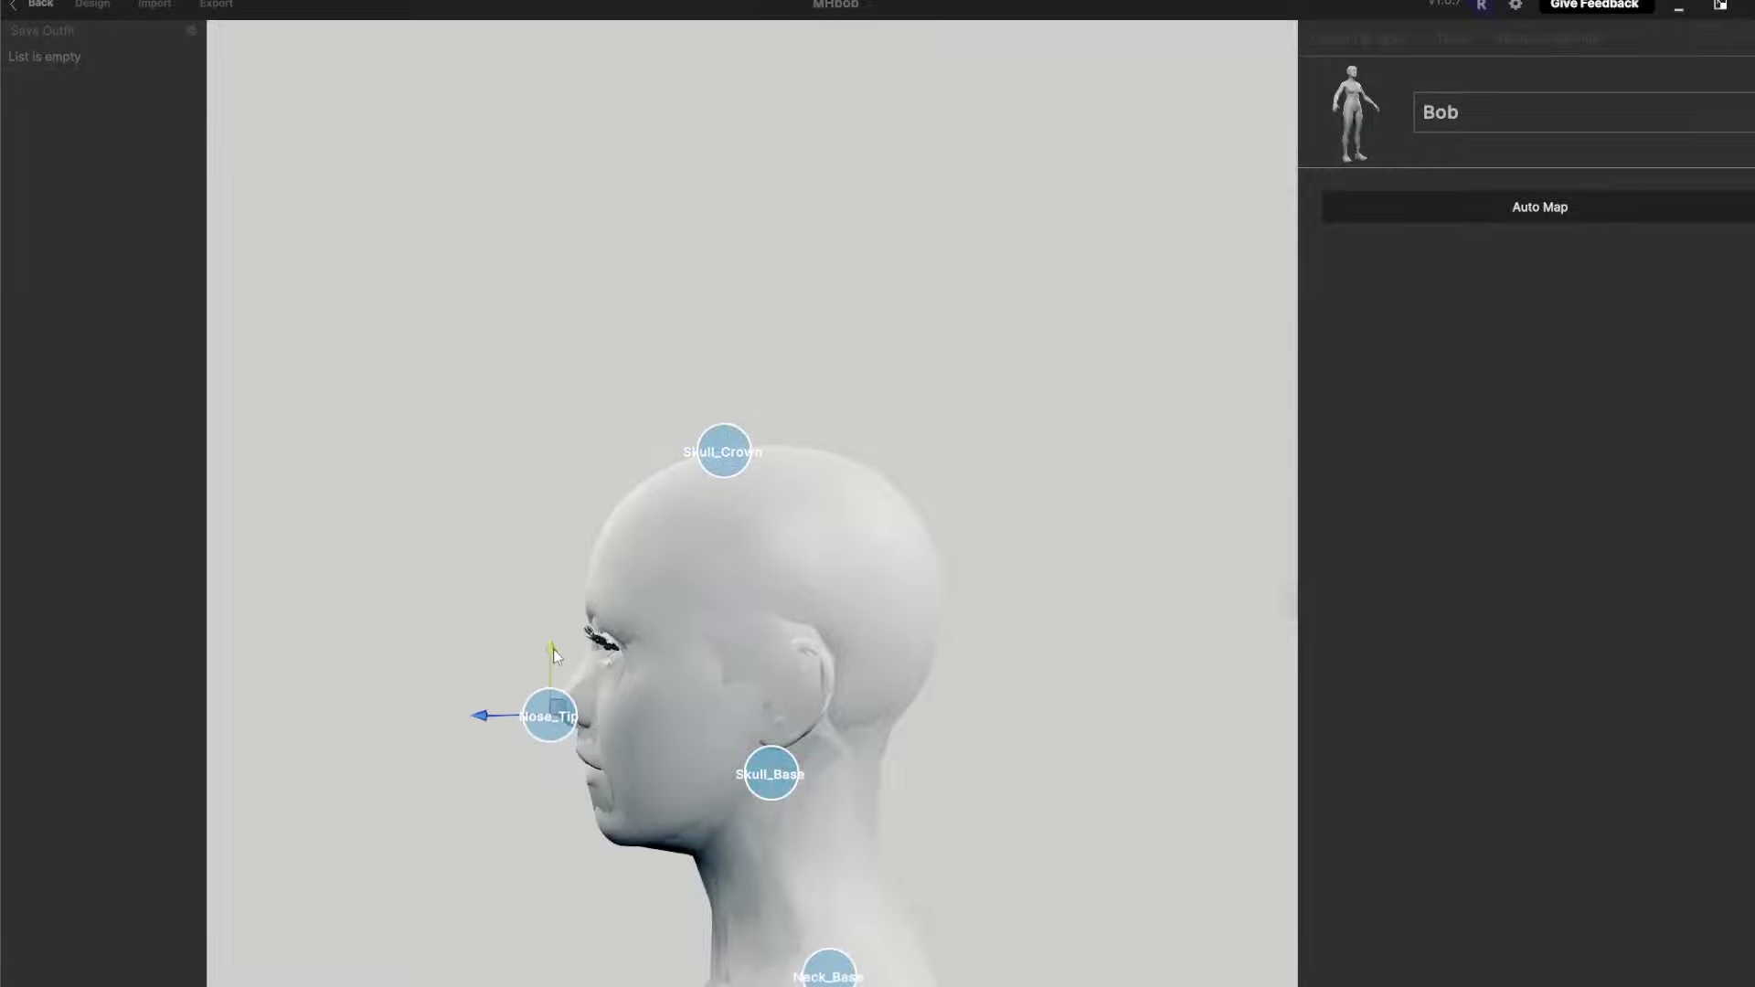
Shift the Skull_Crown marker sideways to the centre of the head as seen from the front
{"action": "mouse_move", "coordinate": [1134, 772]}
{"action": "middle_mouse_down"}
{"action": "mouse_move", "coordinate": [1268, 797]}
{"action": "mouse_move", "coordinate": [1110, 756]}
{"action": "middle_mouse_up"}
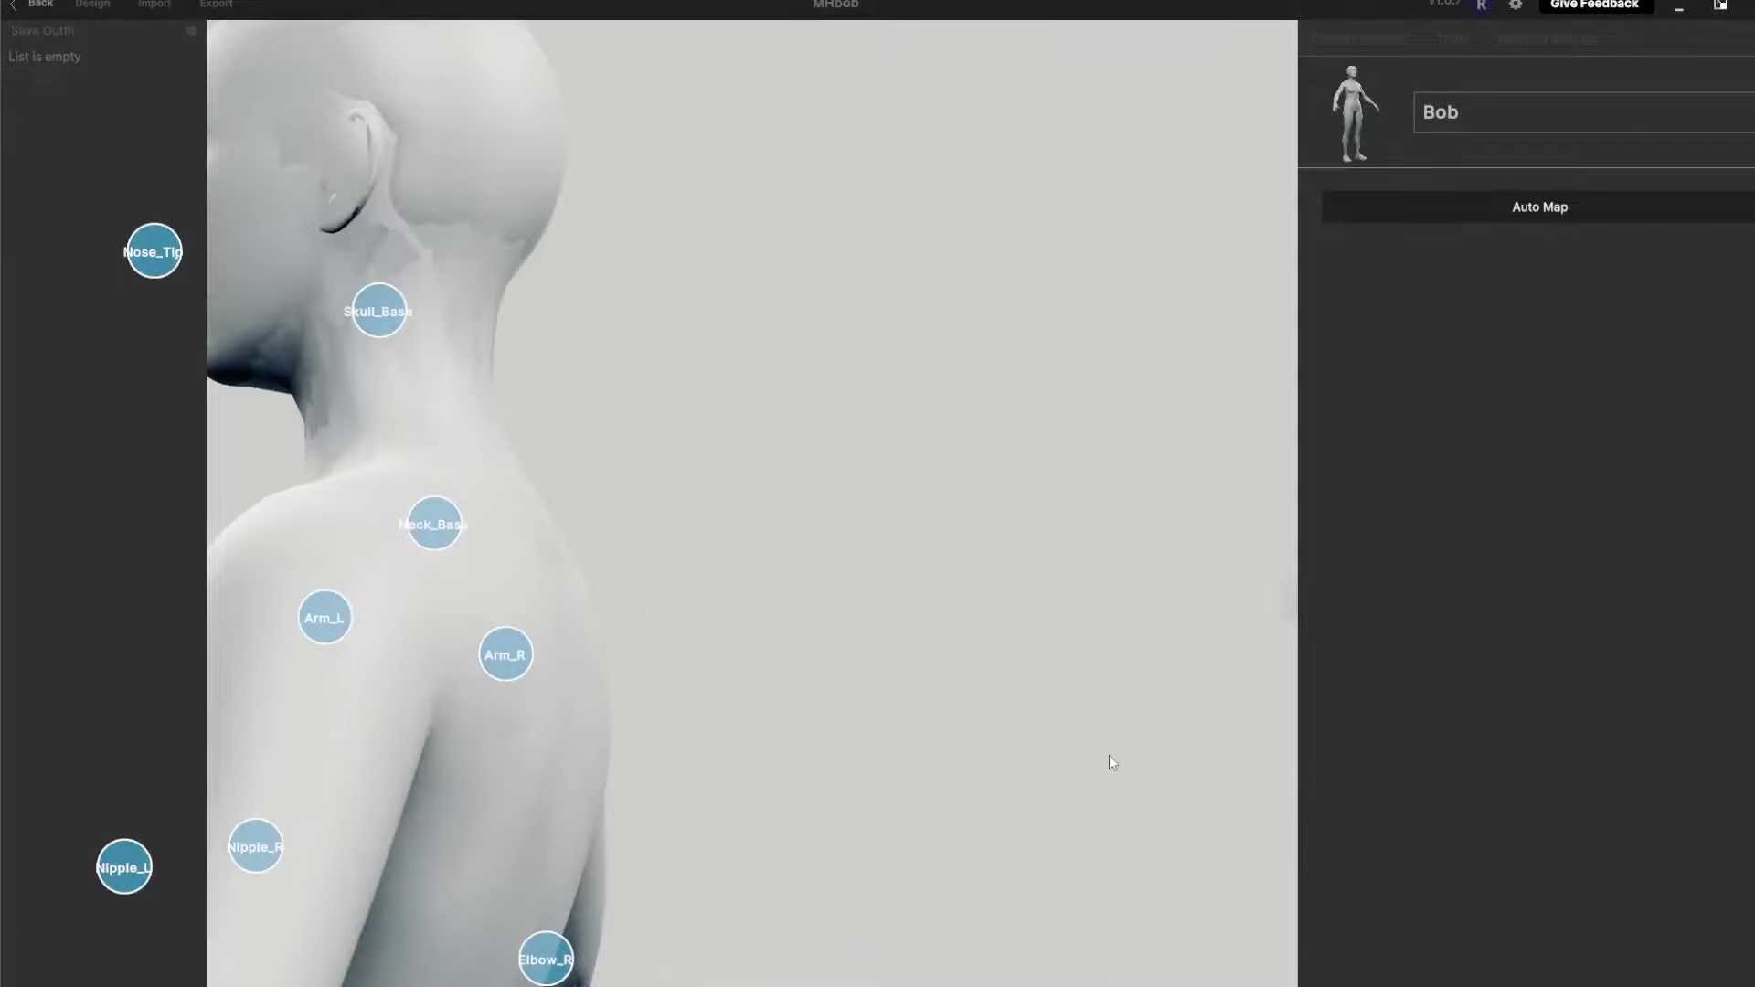
{"action": "key", "text": "f"}
{"action": "scroll", "coordinate": [1082, 771], "scroll_direction": "up", "scroll_amount": 5}
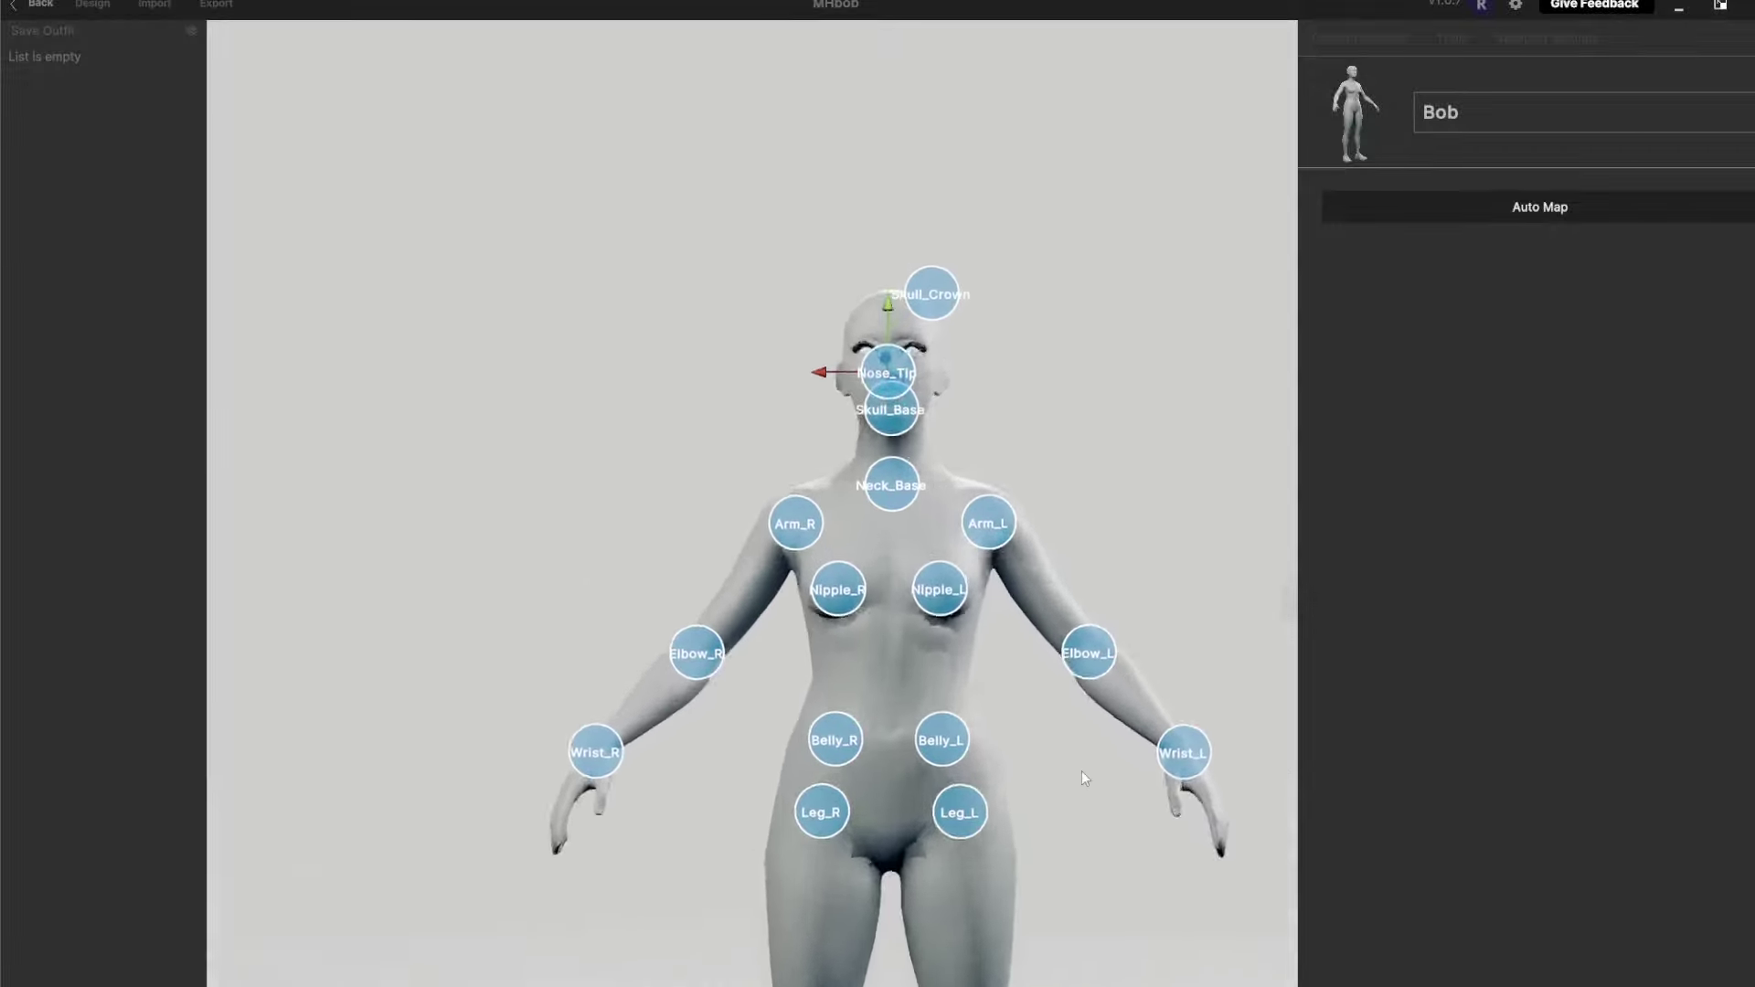
{"action": "scroll", "coordinate": [1082, 771], "scroll_direction": "up", "scroll_amount": 5}
{"action": "left_click", "coordinate": [959, 665]}
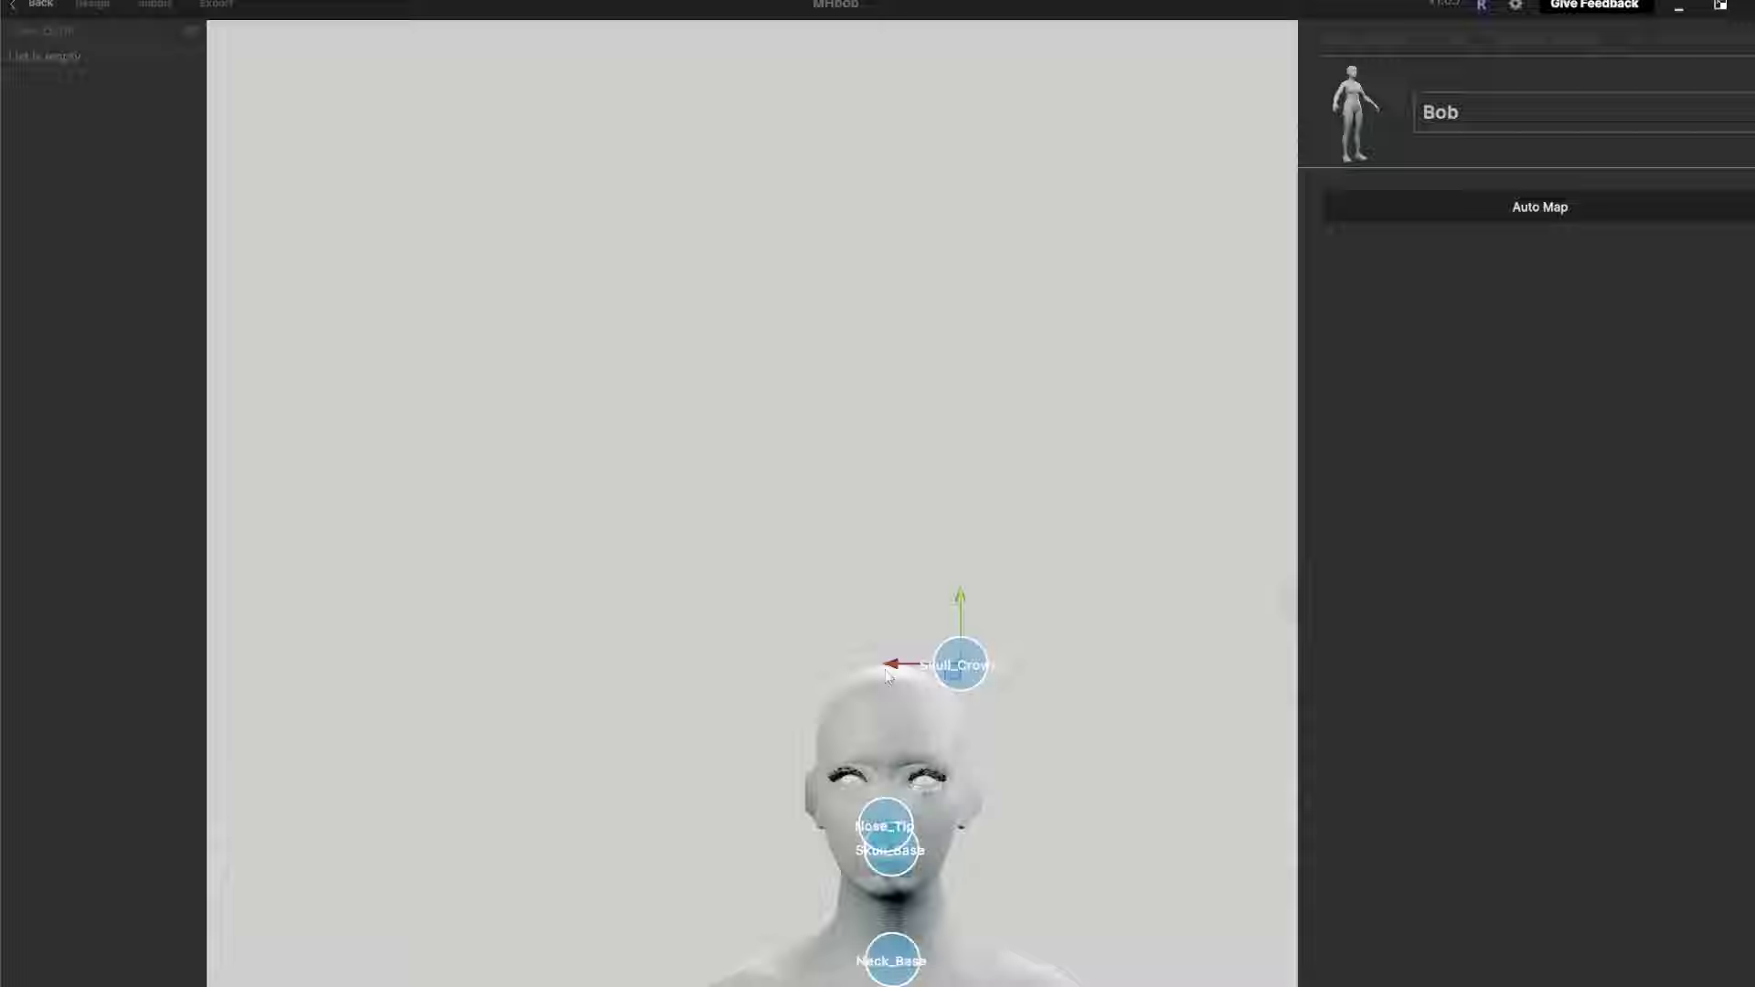
{"action": "left_click_drag", "start_coordinate": [892, 665], "coordinate": [828, 671]}
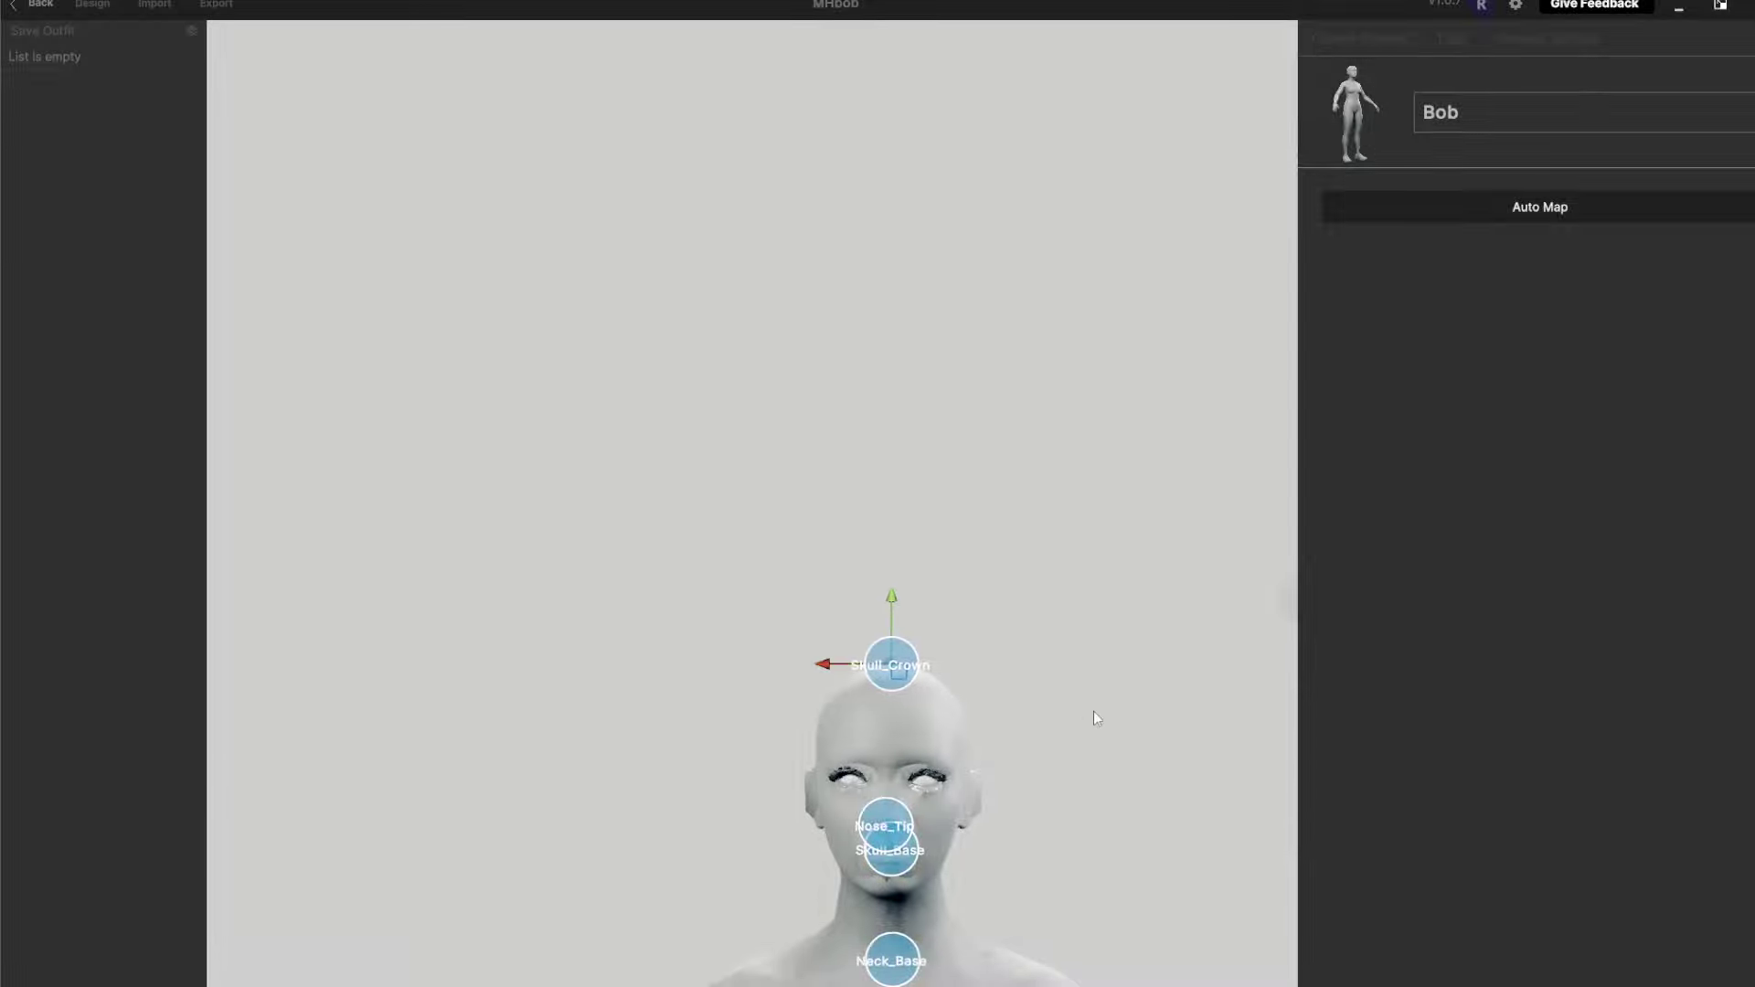
Examine the placement of the head, torso, arm and leg markers from several angles, close up and at full body view
{"action": "right_click_drag", "start_coordinate": [1094, 713], "coordinate": [634, 728]}
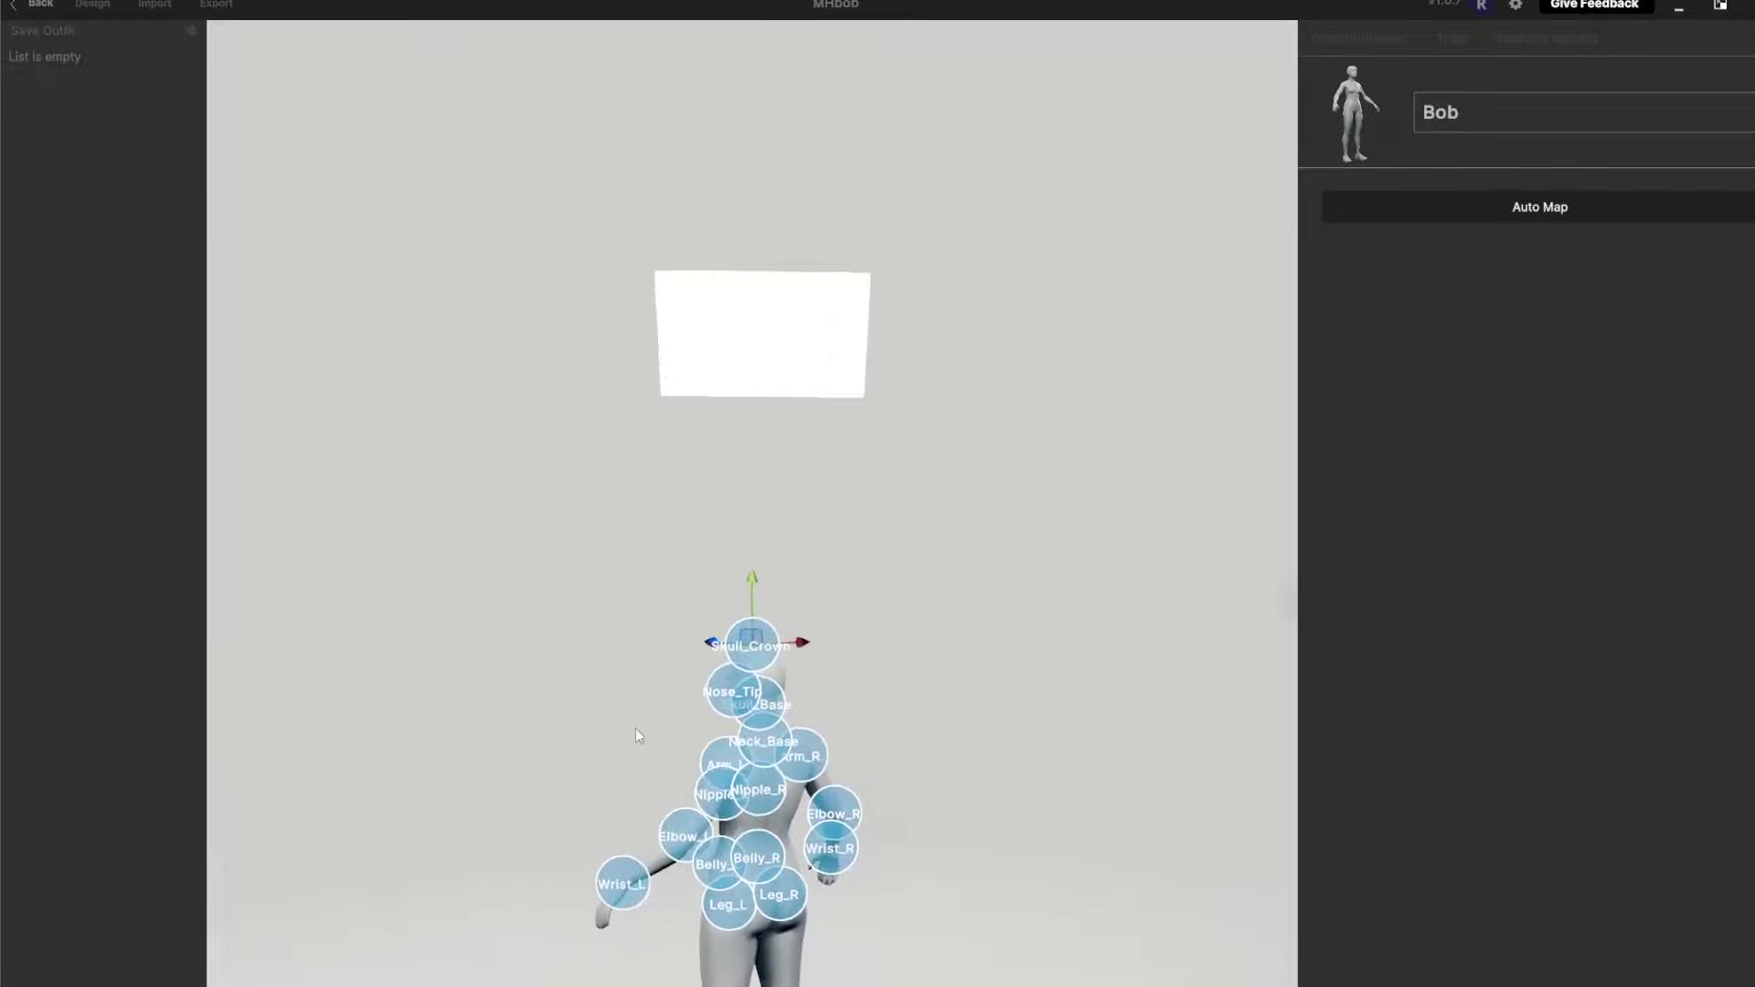
{"action": "left_click_drag", "start_coordinate": [638, 735], "coordinate": [795, 748]}
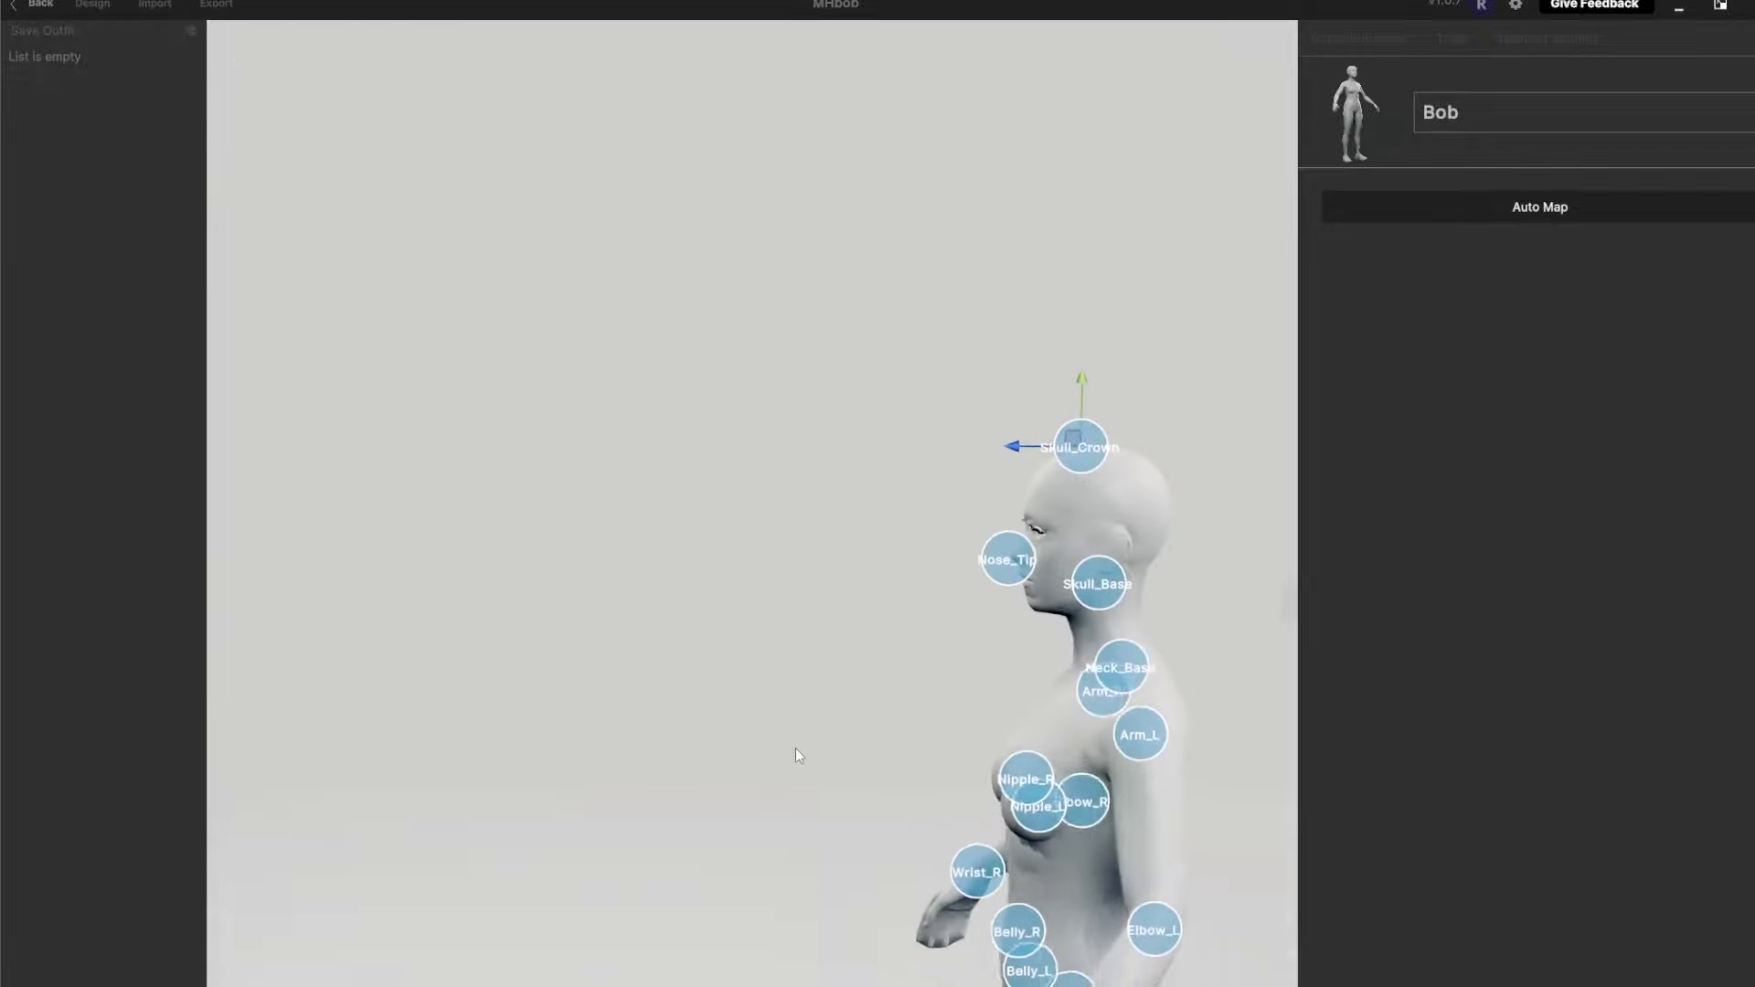
{"action": "key", "text": "d"}
{"action": "key", "text": "w"}
{"action": "right_click_drag", "start_coordinate": [795, 748], "coordinate": [699, 722]}
{"action": "key", "text": "q"}
{"action": "key", "text": "e"}
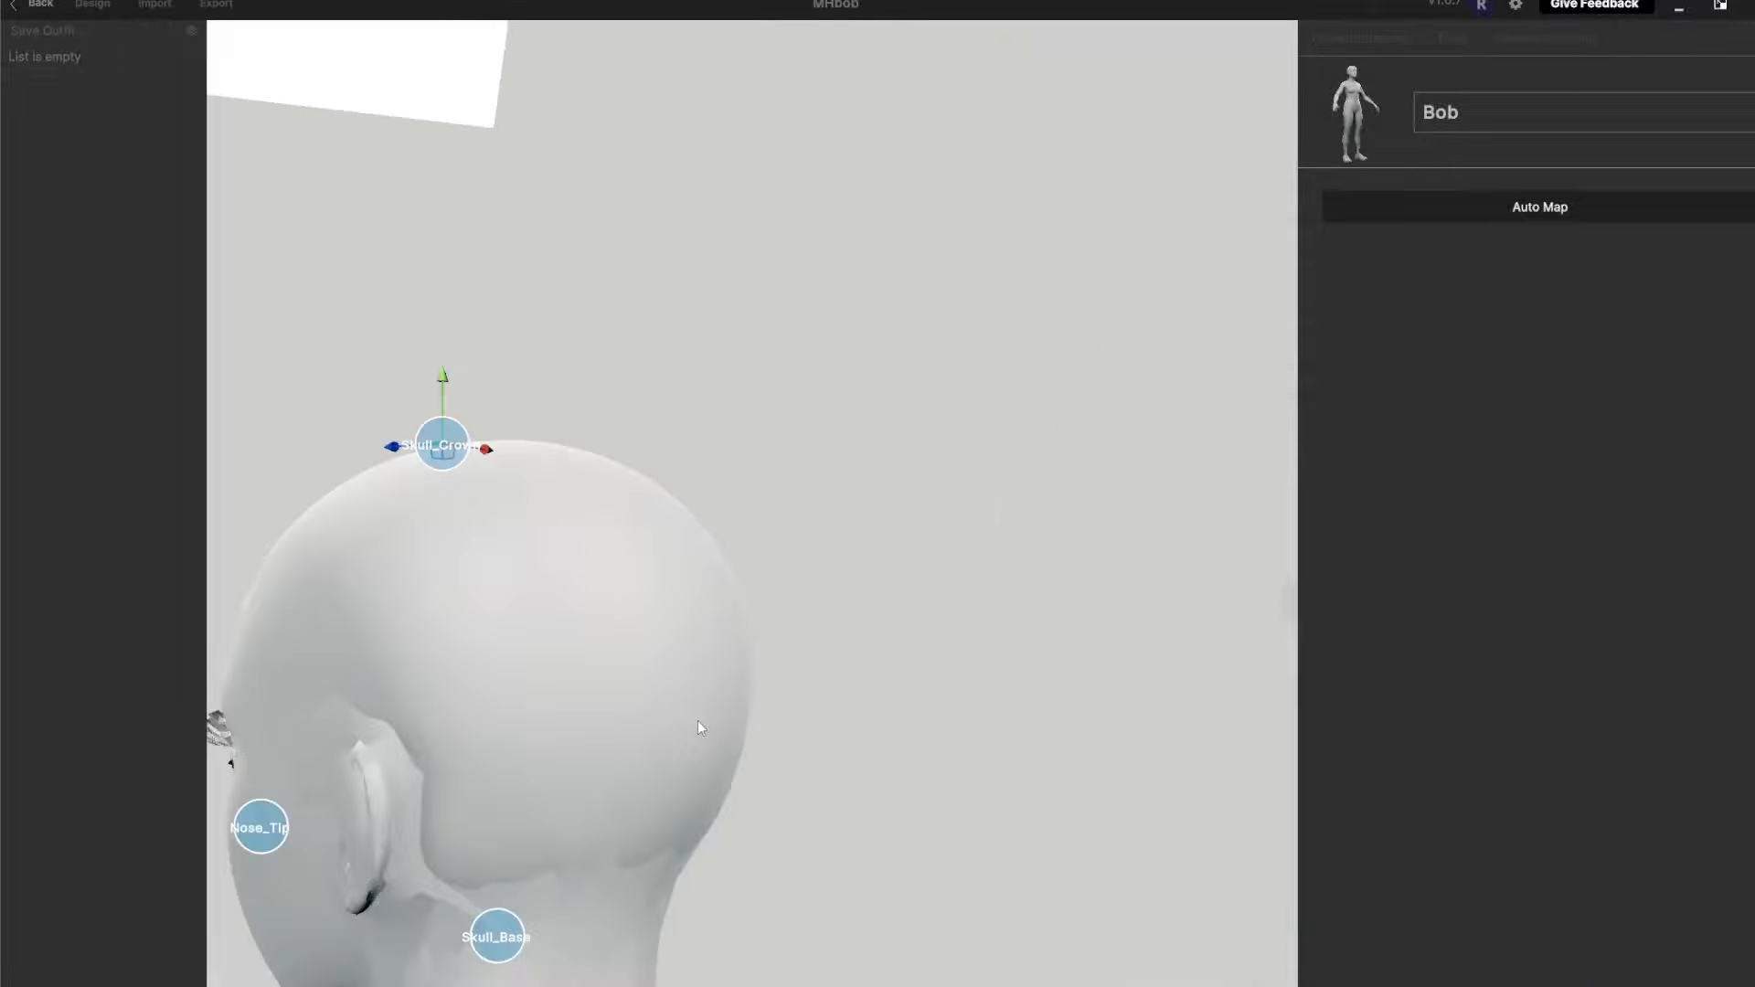
{"action": "left_click_drag", "start_coordinate": [698, 728], "coordinate": [705, 869]}
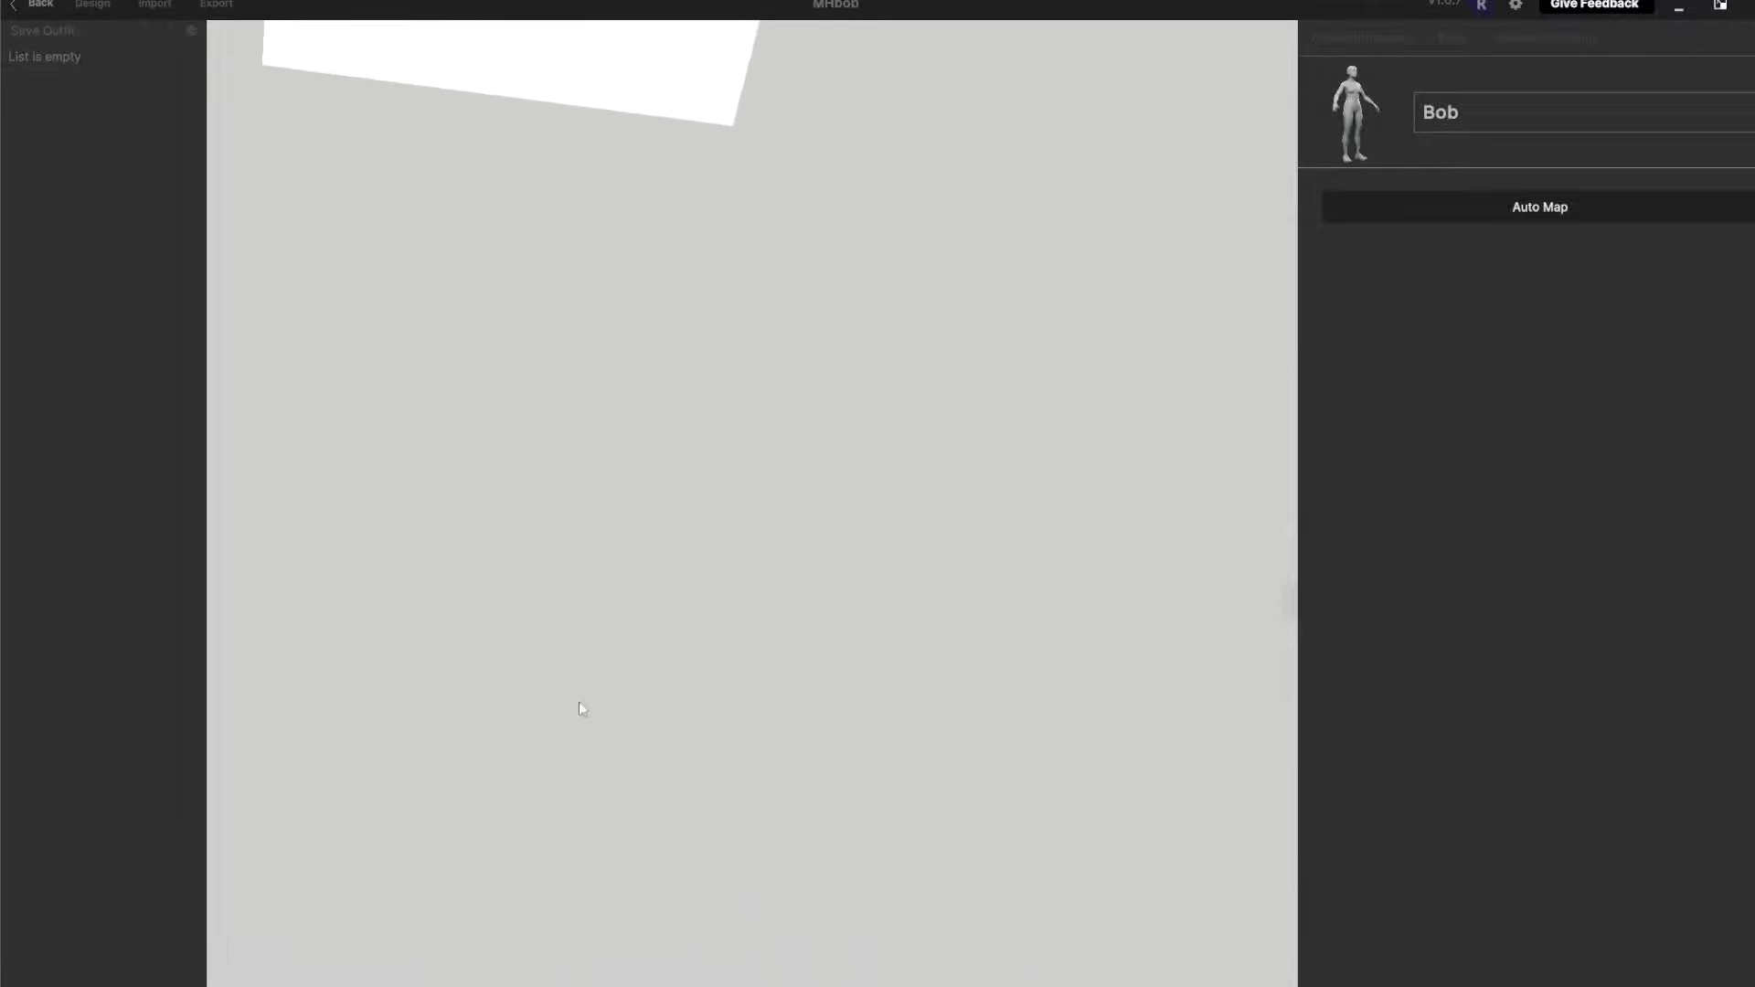
{"action": "key", "text": "f"}
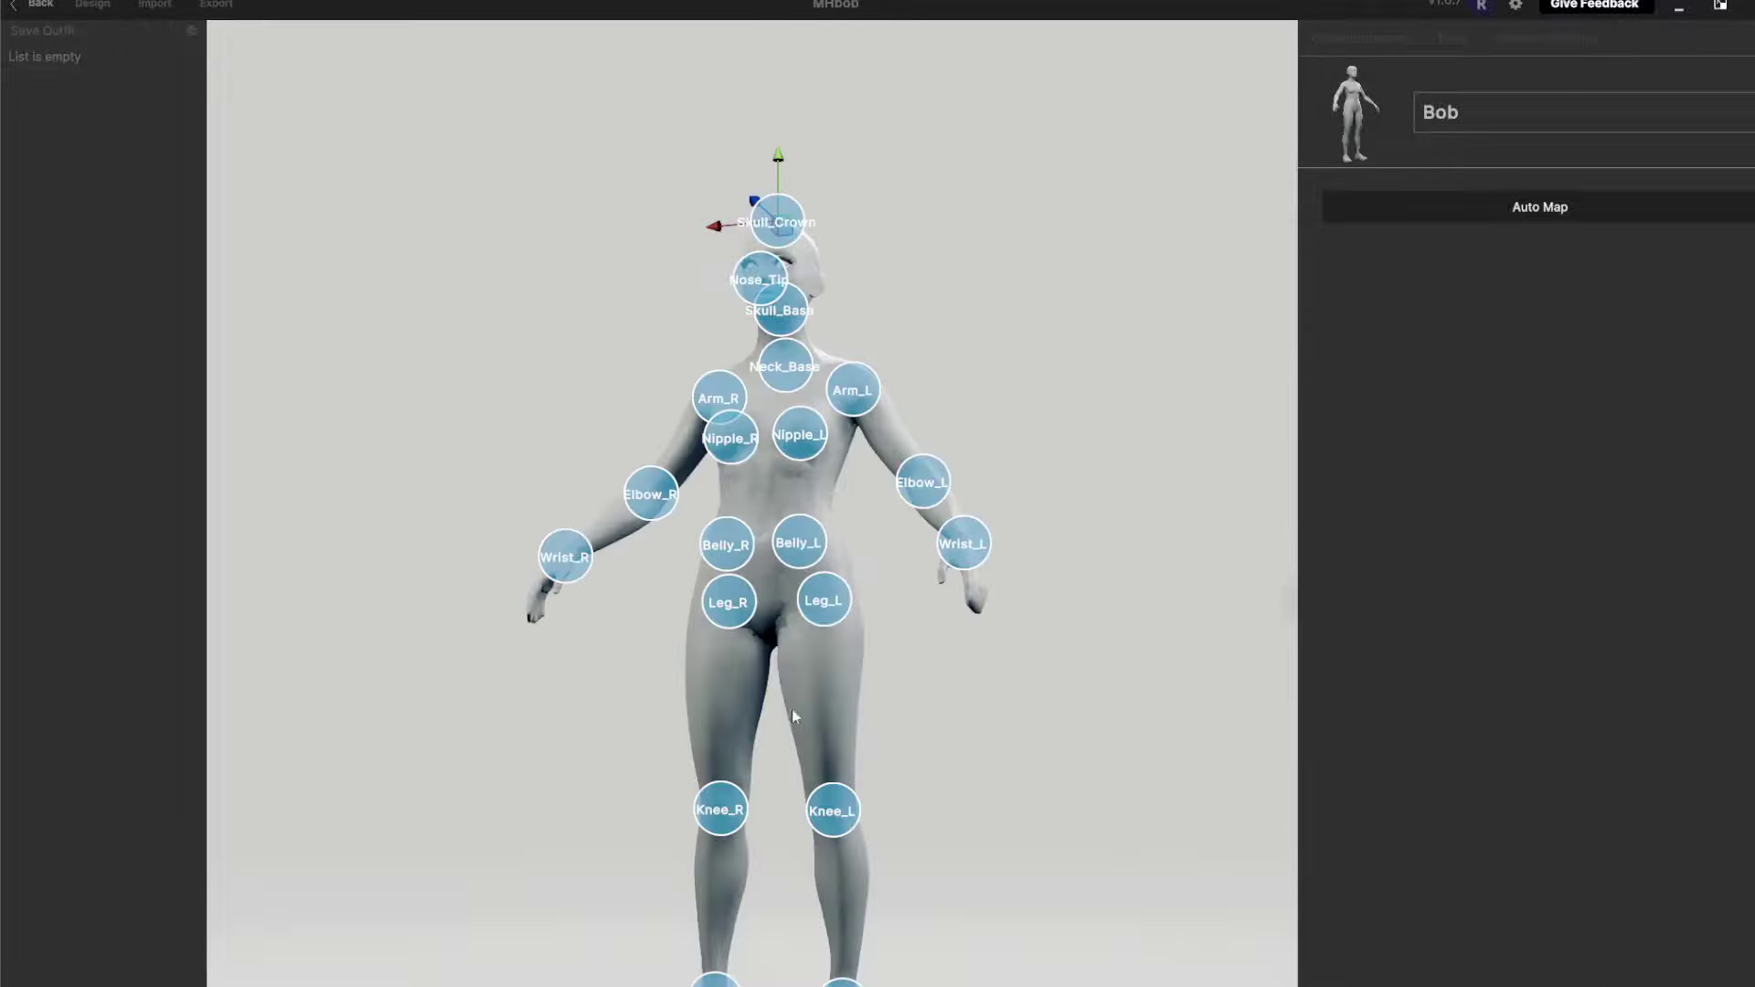
{"action": "left_click_drag", "start_coordinate": [942, 718], "coordinate": [953, 625]}
{"action": "middle_click_drag", "start_coordinate": [1083, 687], "coordinate": [1045, 501]}
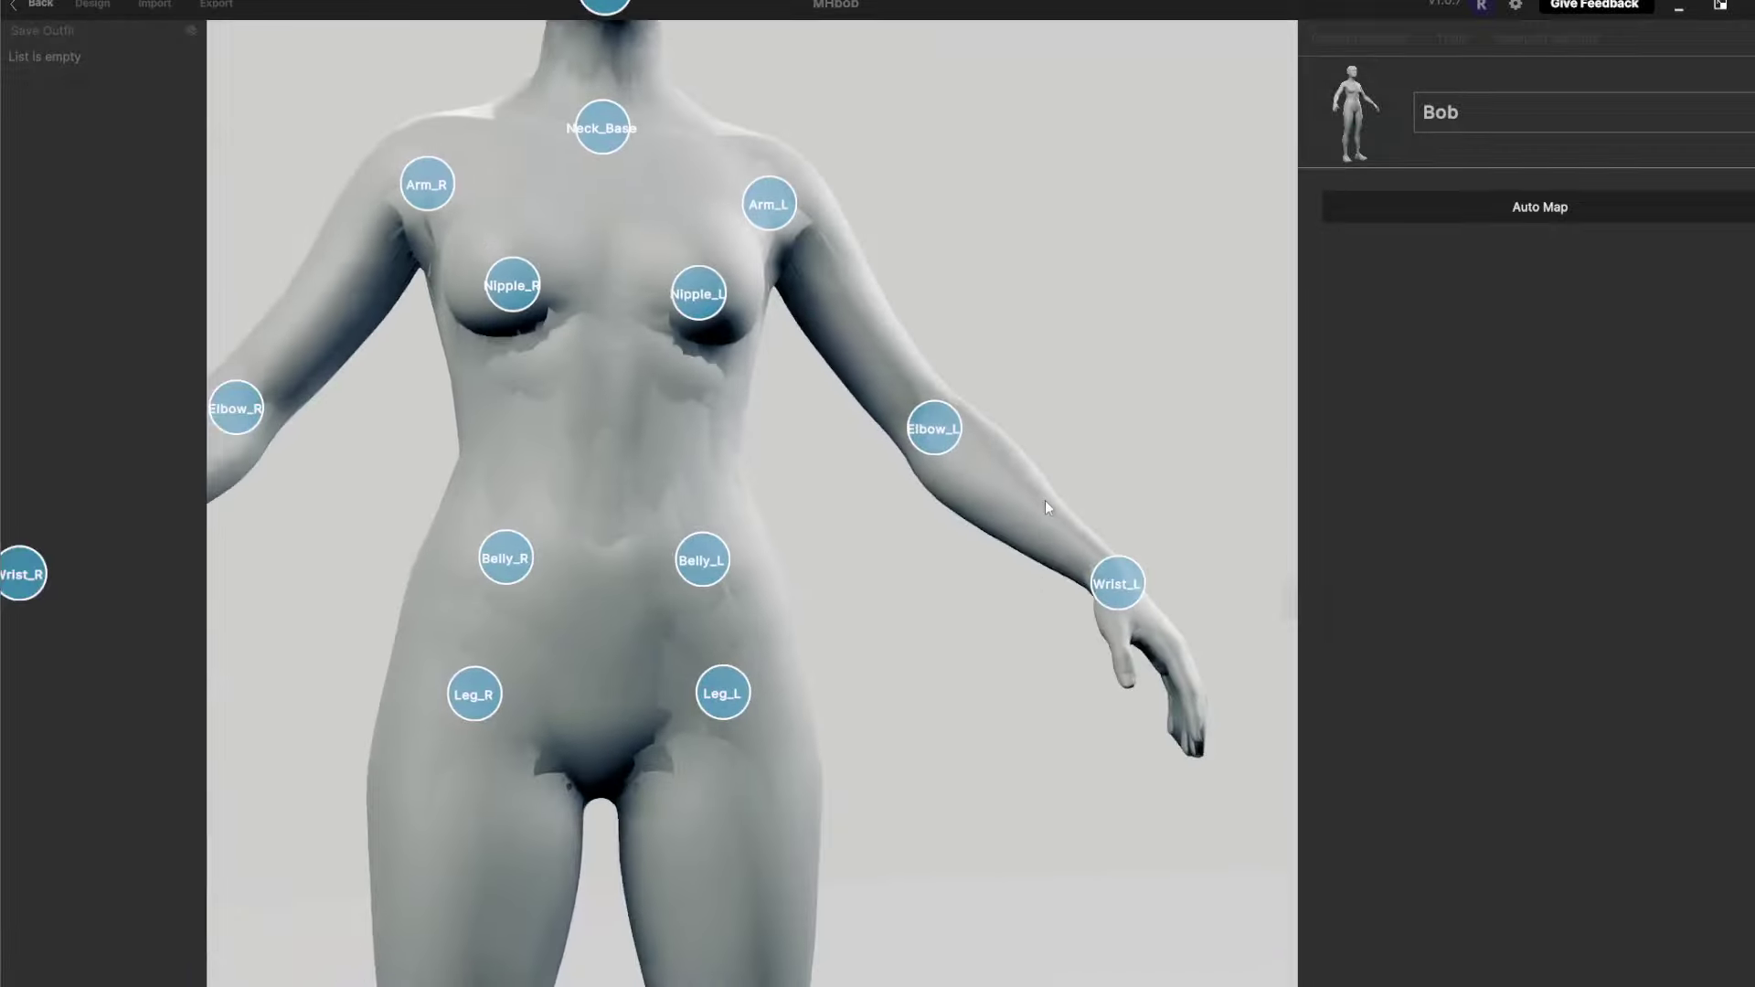
{"action": "scroll", "coordinate": [1044, 505], "scroll_direction": "down", "scroll_amount": 7}
{"action": "middle_click_drag", "start_coordinate": [1038, 931], "coordinate": [1049, 818]}
{"action": "left_click_drag", "start_coordinate": [1049, 817], "coordinate": [1011, 797]}
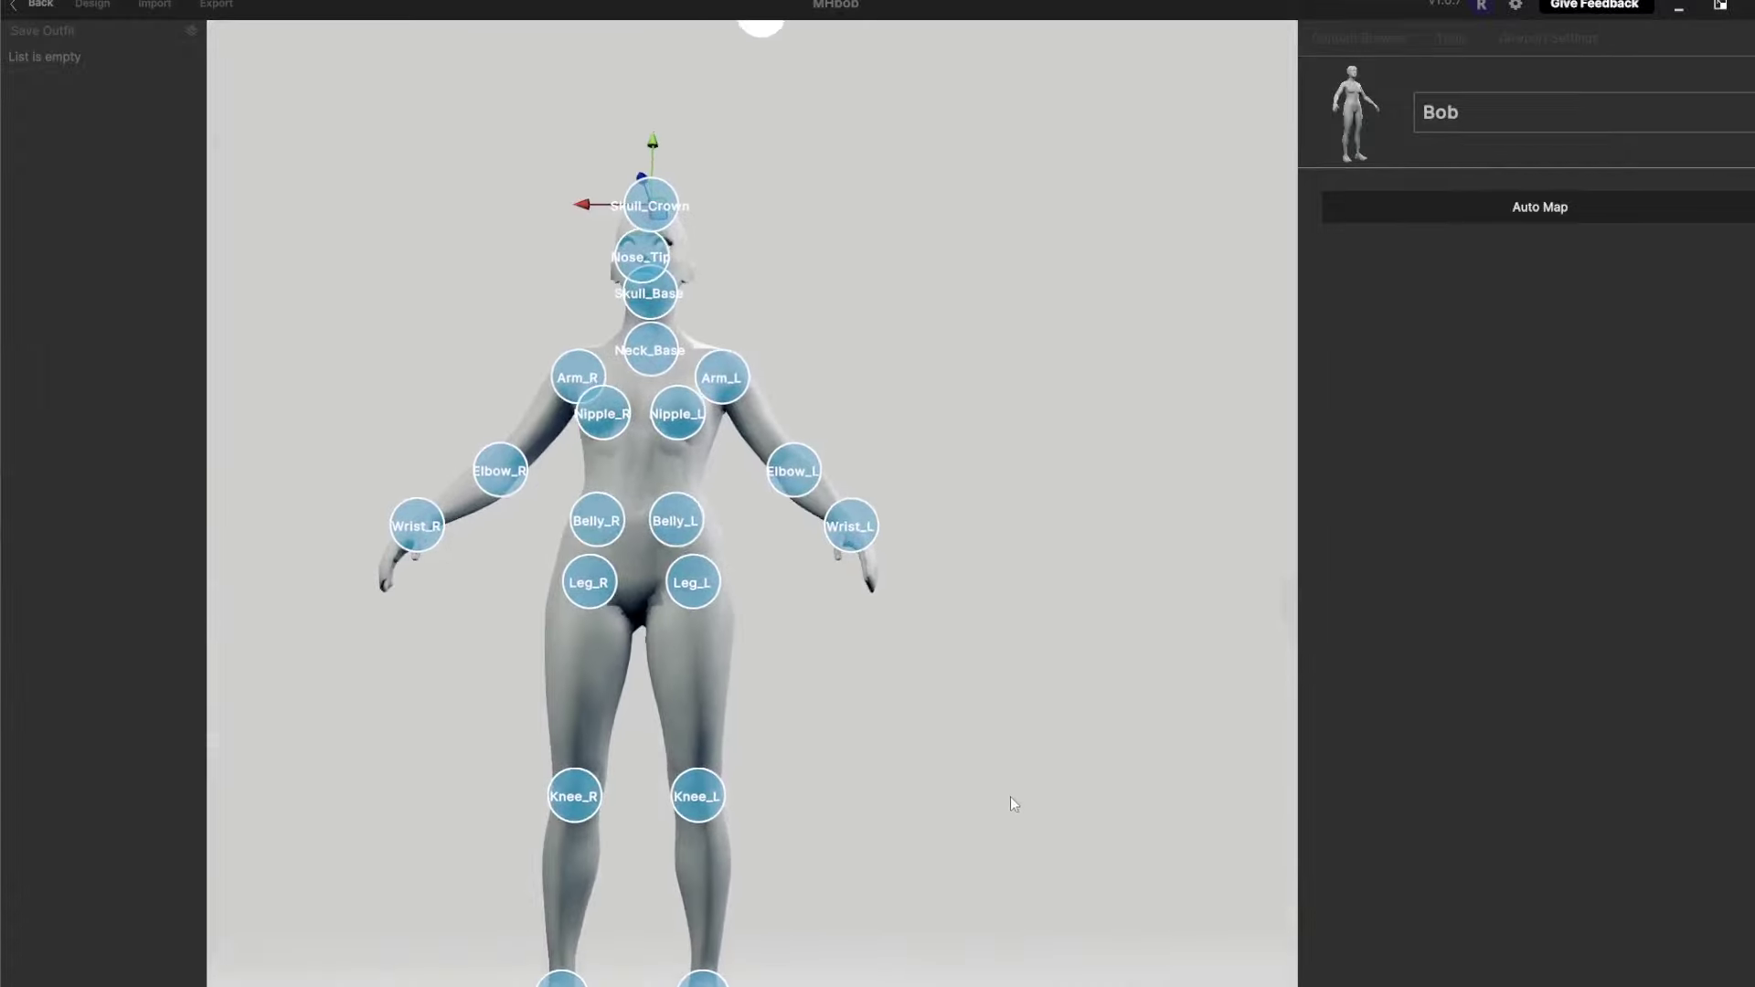
Auto-map the avatar's body markers and raise the Nose_Tip marker to the tip of the nose in side view
{"action": "left_click", "coordinate": [1545, 217]}
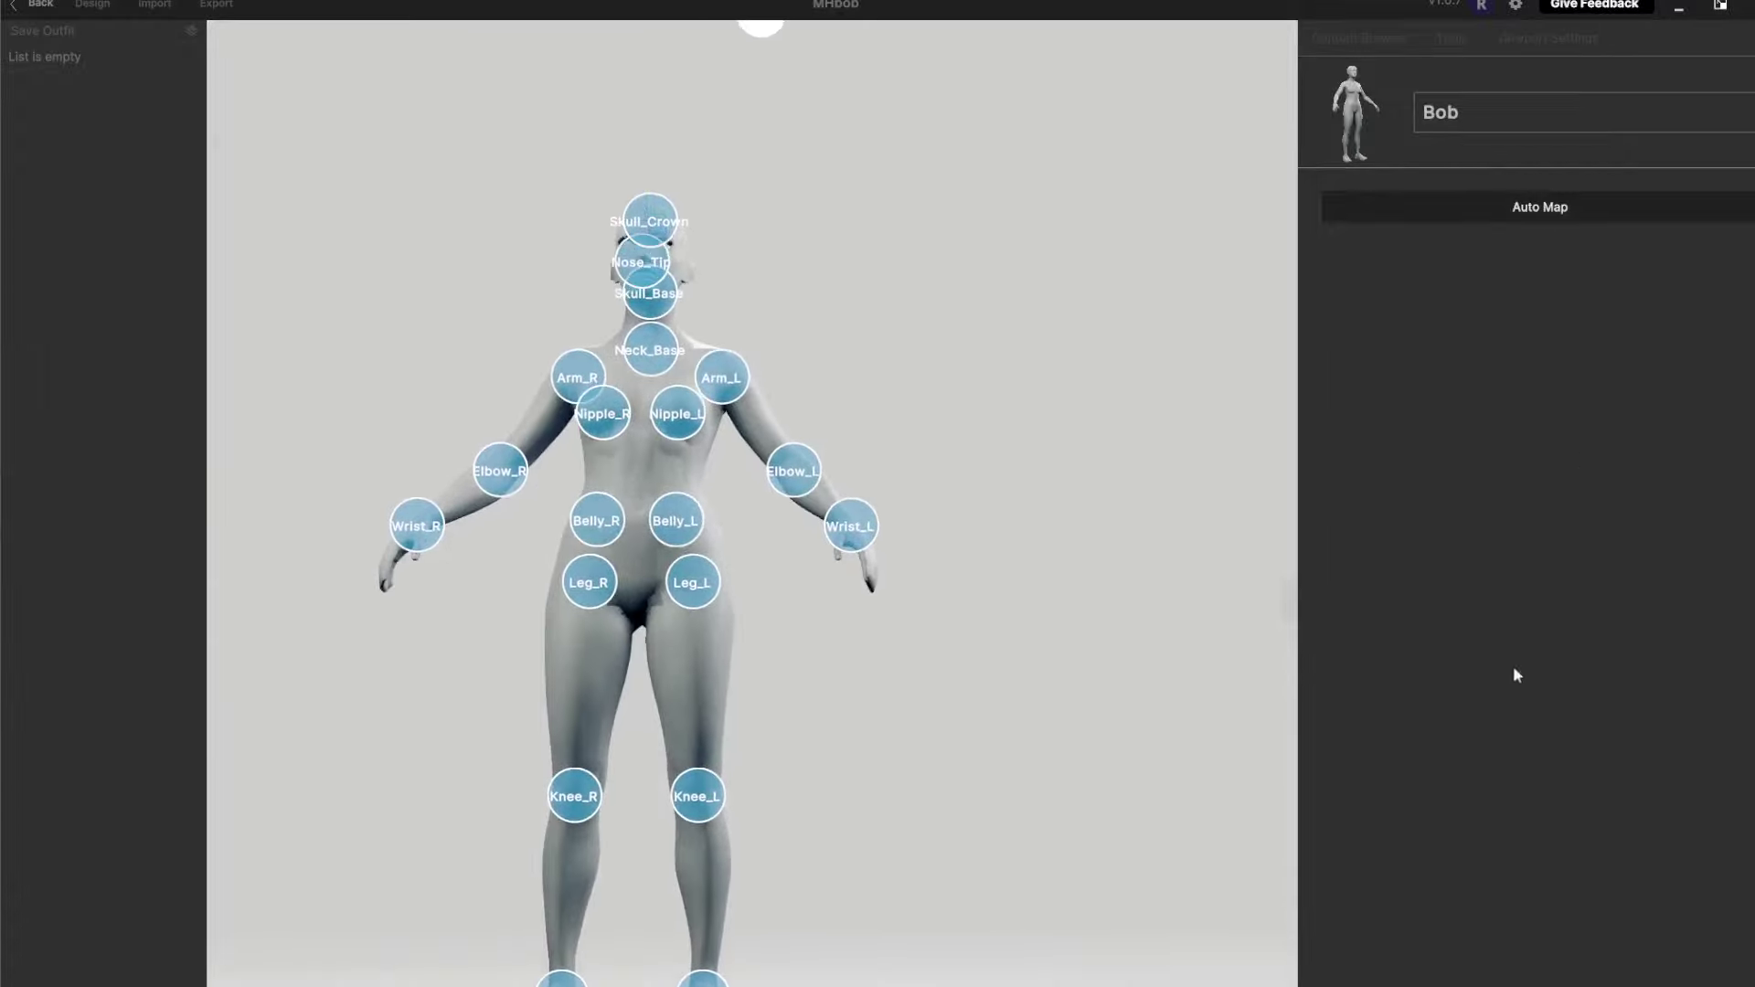
{"action": "left_click_drag", "start_coordinate": [908, 529], "coordinate": [837, 461]}
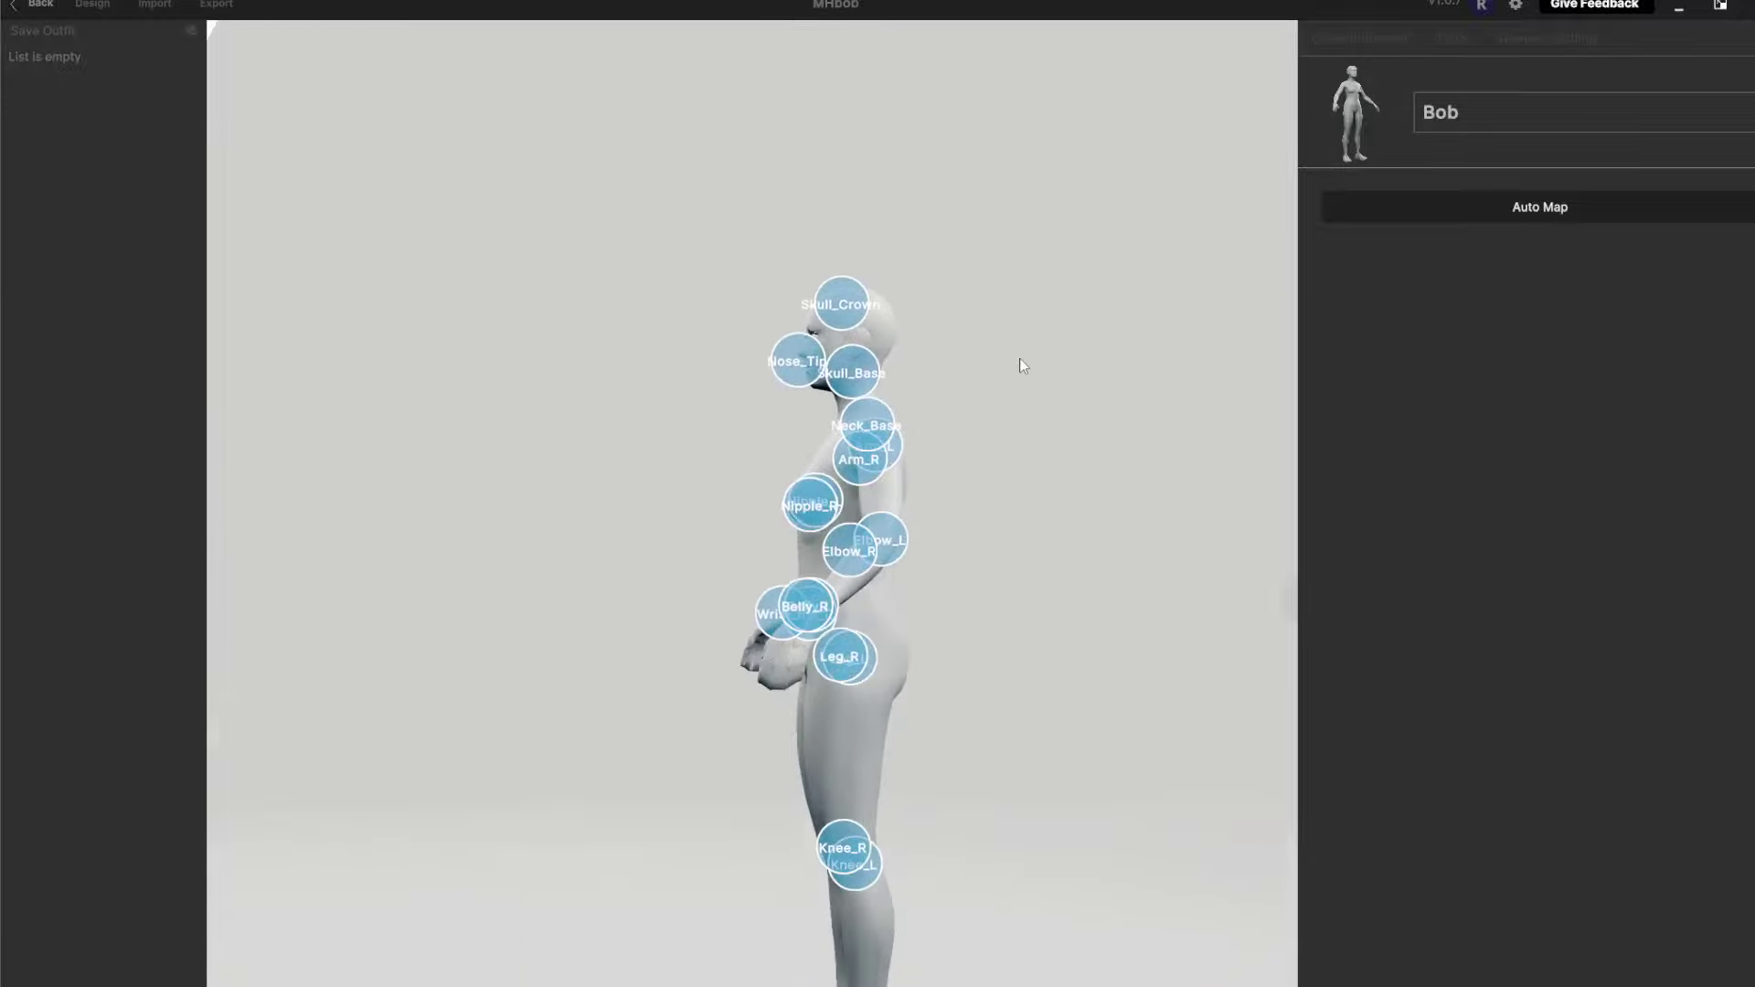
{"action": "scroll", "coordinate": [1021, 277], "scroll_direction": "up", "scroll_amount": 5}
{"action": "middle_click_drag", "start_coordinate": [1018, 269], "coordinate": [1012, 393]}
{"action": "scroll", "coordinate": [1012, 393], "scroll_direction": "up", "scroll_amount": 4}
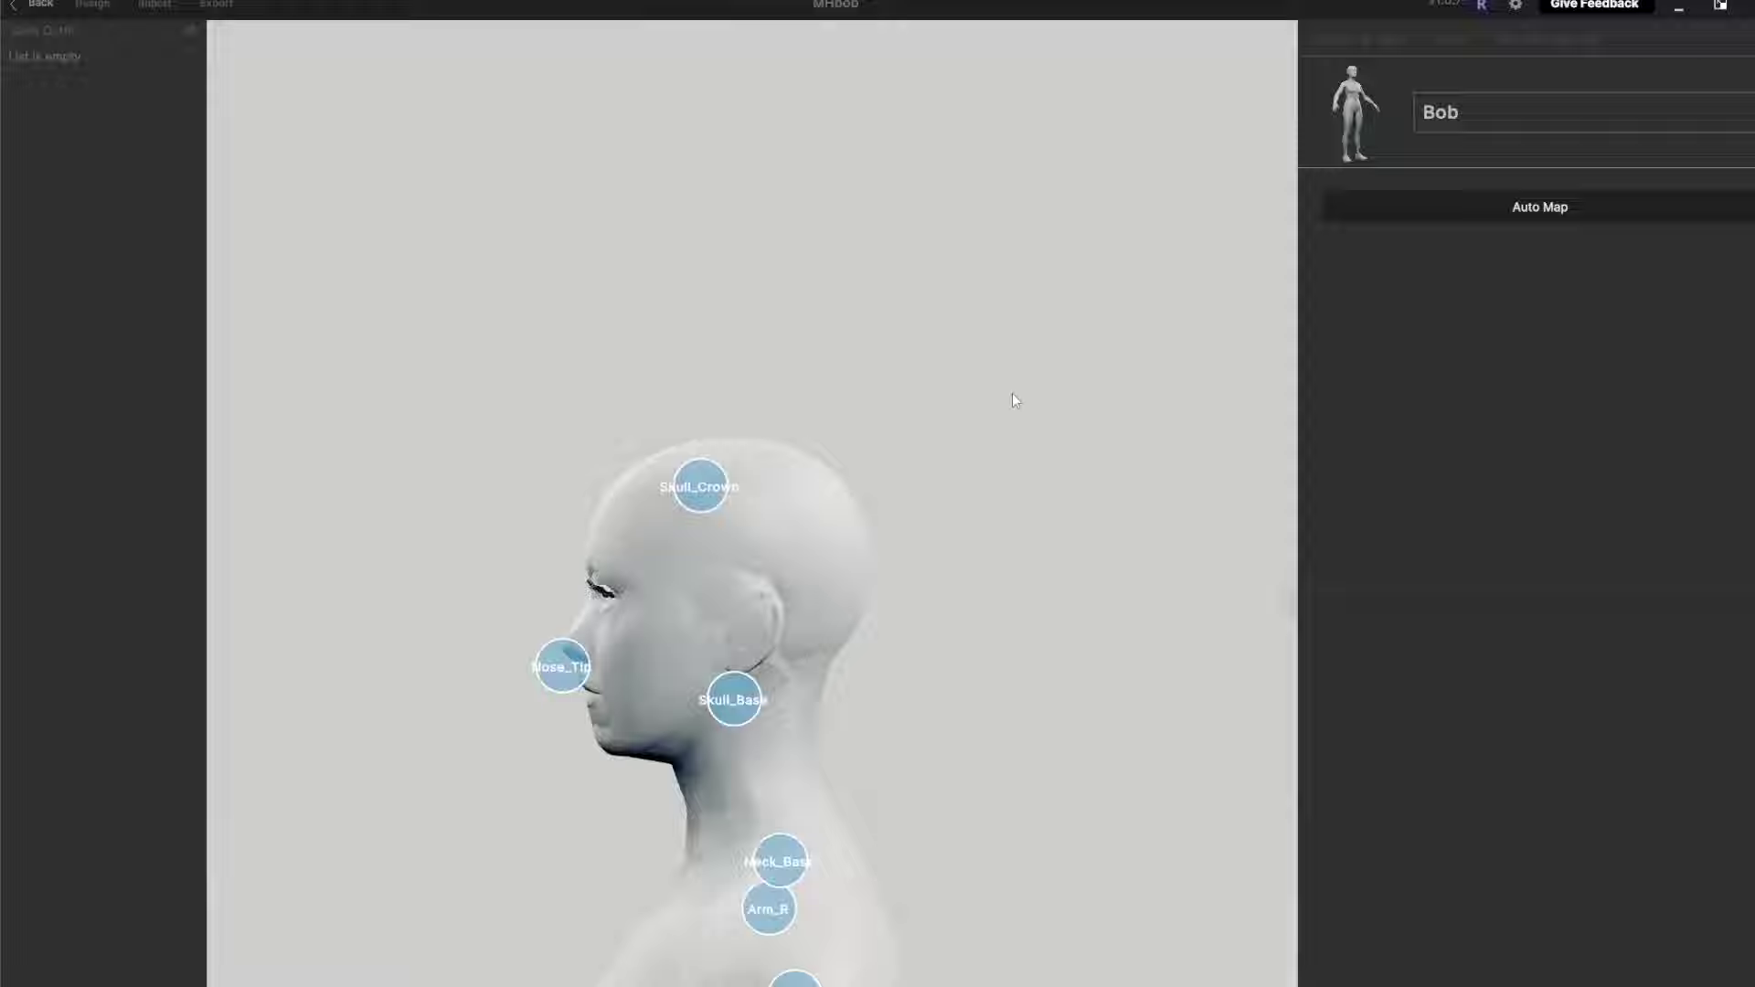
{"action": "right_click_drag", "start_coordinate": [982, 502], "coordinate": [1022, 485]}
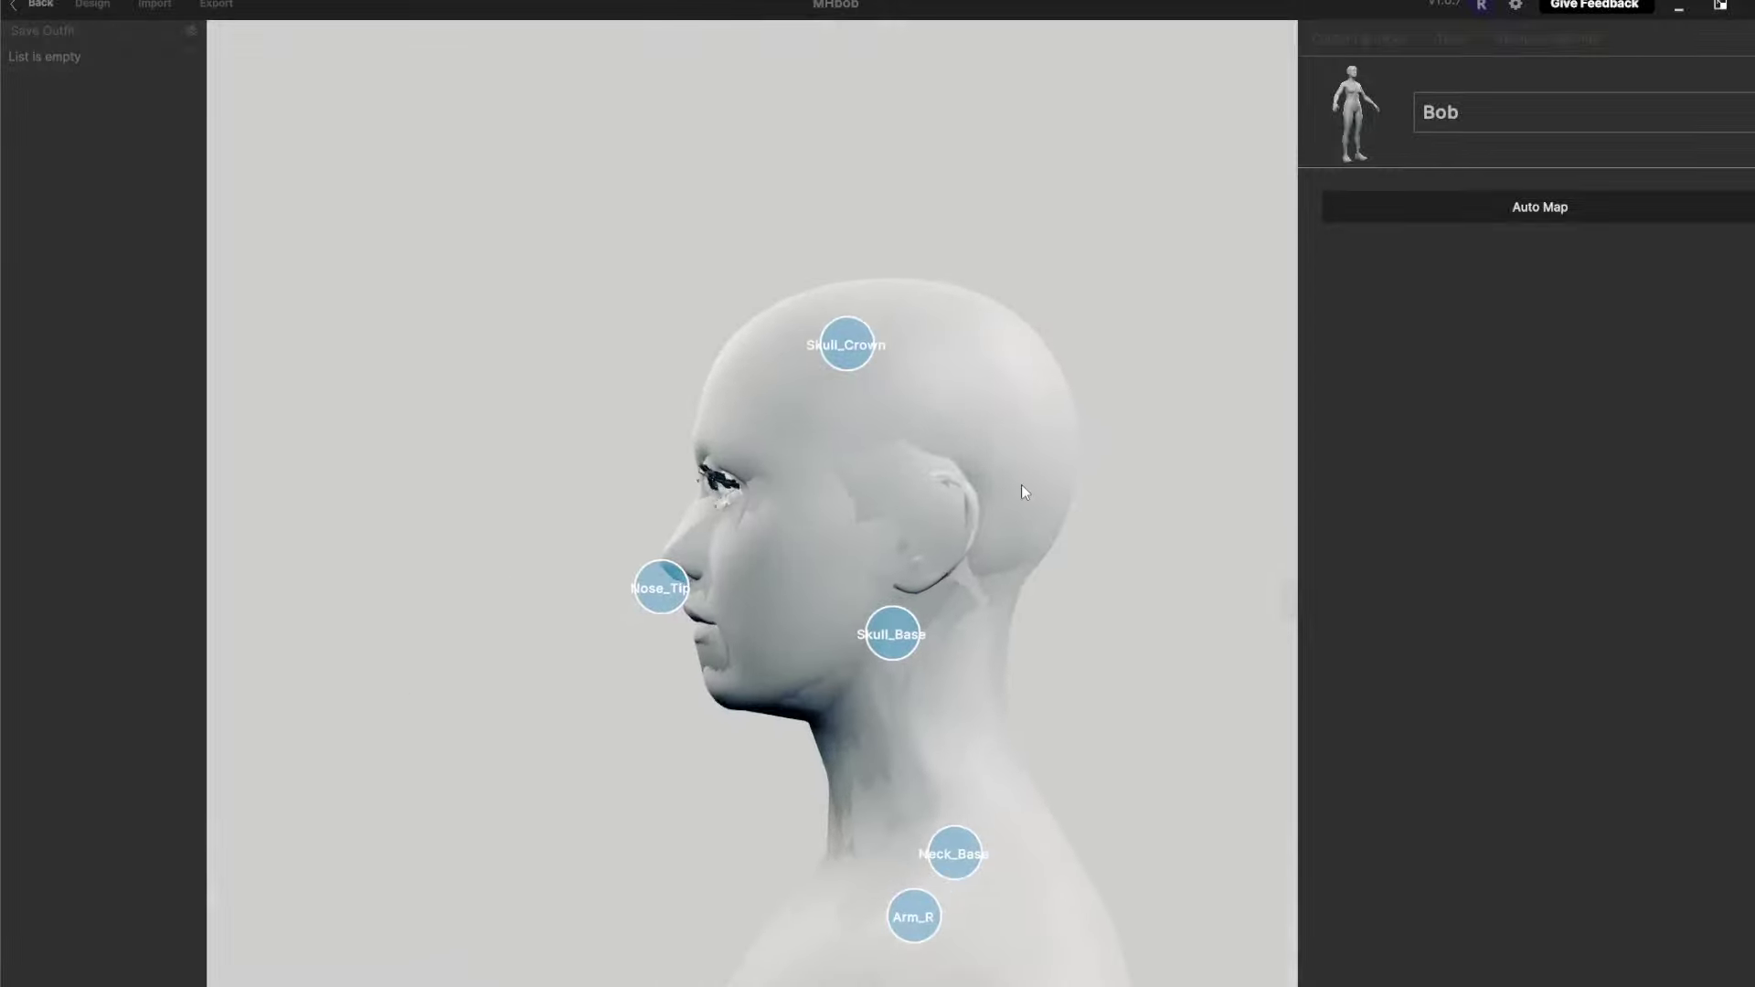
{"action": "left_click", "coordinate": [674, 594]}
{"action": "left_click_drag", "start_coordinate": [654, 516], "coordinate": [656, 486]}
Raise the Skull_Crown marker to the top of the head, shift it slightly backwards and centre it on the head from the front
{"action": "left_click", "coordinate": [845, 336]}
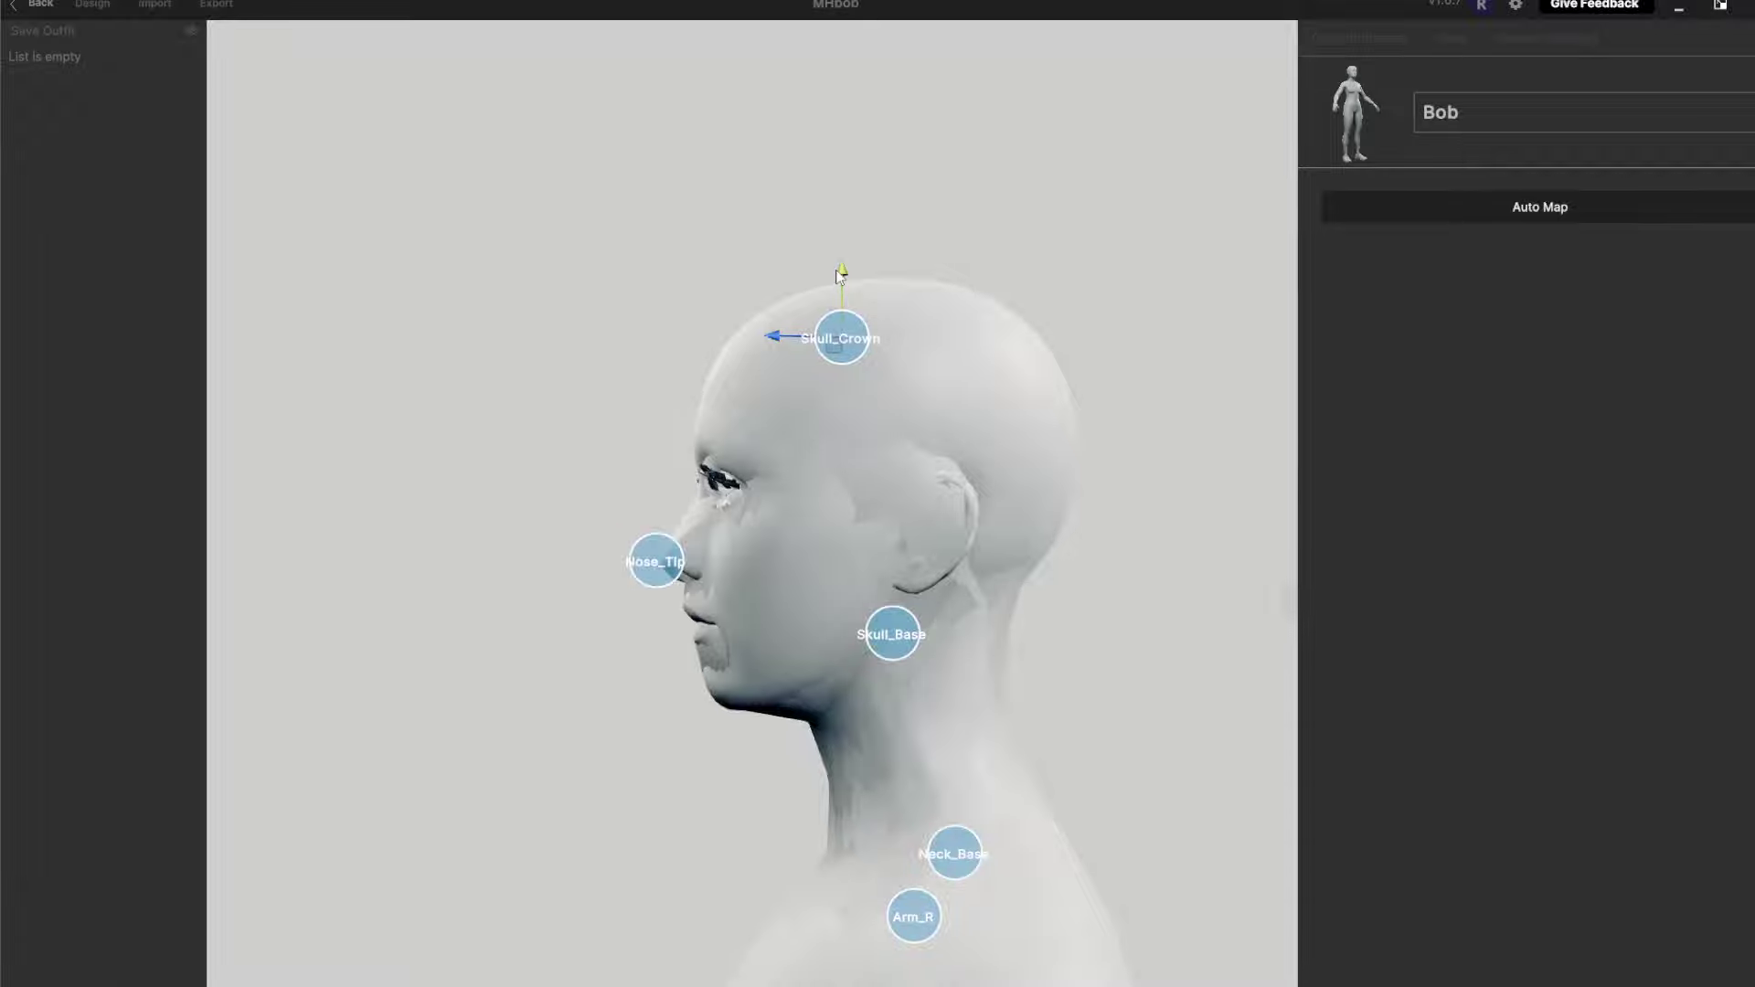
{"action": "left_click_drag", "start_coordinate": [841, 274], "coordinate": [845, 198]}
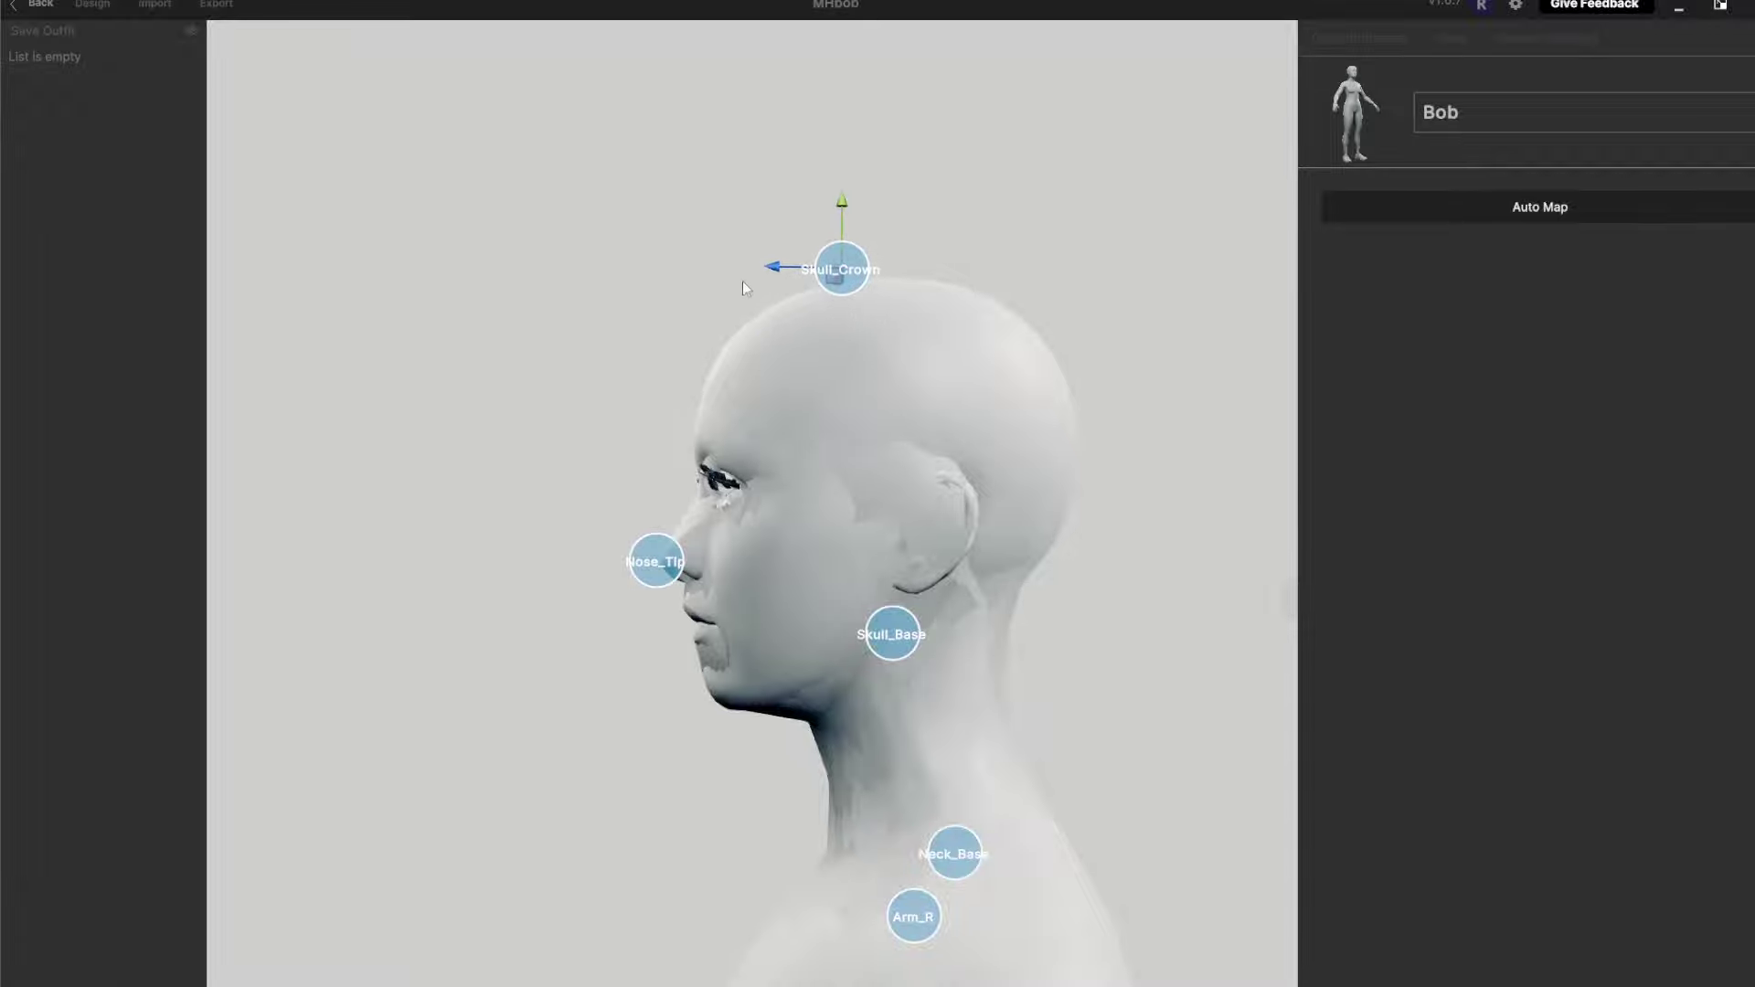
{"action": "mouse_move", "coordinate": [771, 267]}
{"action": "left_mouse_down"}
{"action": "mouse_move", "coordinate": [826, 264]}
{"action": "mouse_move", "coordinate": [794, 274]}
{"action": "left_mouse_up"}
{"action": "left_click_drag", "start_coordinate": [865, 201], "coordinate": [865, 207]}
{"action": "mouse_move", "coordinate": [1051, 320]}
{"action": "middle_mouse_down"}
{"action": "mouse_move", "coordinate": [1038, 234]}
{"action": "mouse_move", "coordinate": [1012, 312]}
{"action": "middle_mouse_up"}
{"action": "right_click_drag", "start_coordinate": [1011, 311], "coordinate": [1212, 408]}
{"action": "scroll", "coordinate": [1002, 355], "scroll_direction": "down", "scroll_amount": 5}
{"action": "left_click_drag", "start_coordinate": [714, 328], "coordinate": [640, 321]}
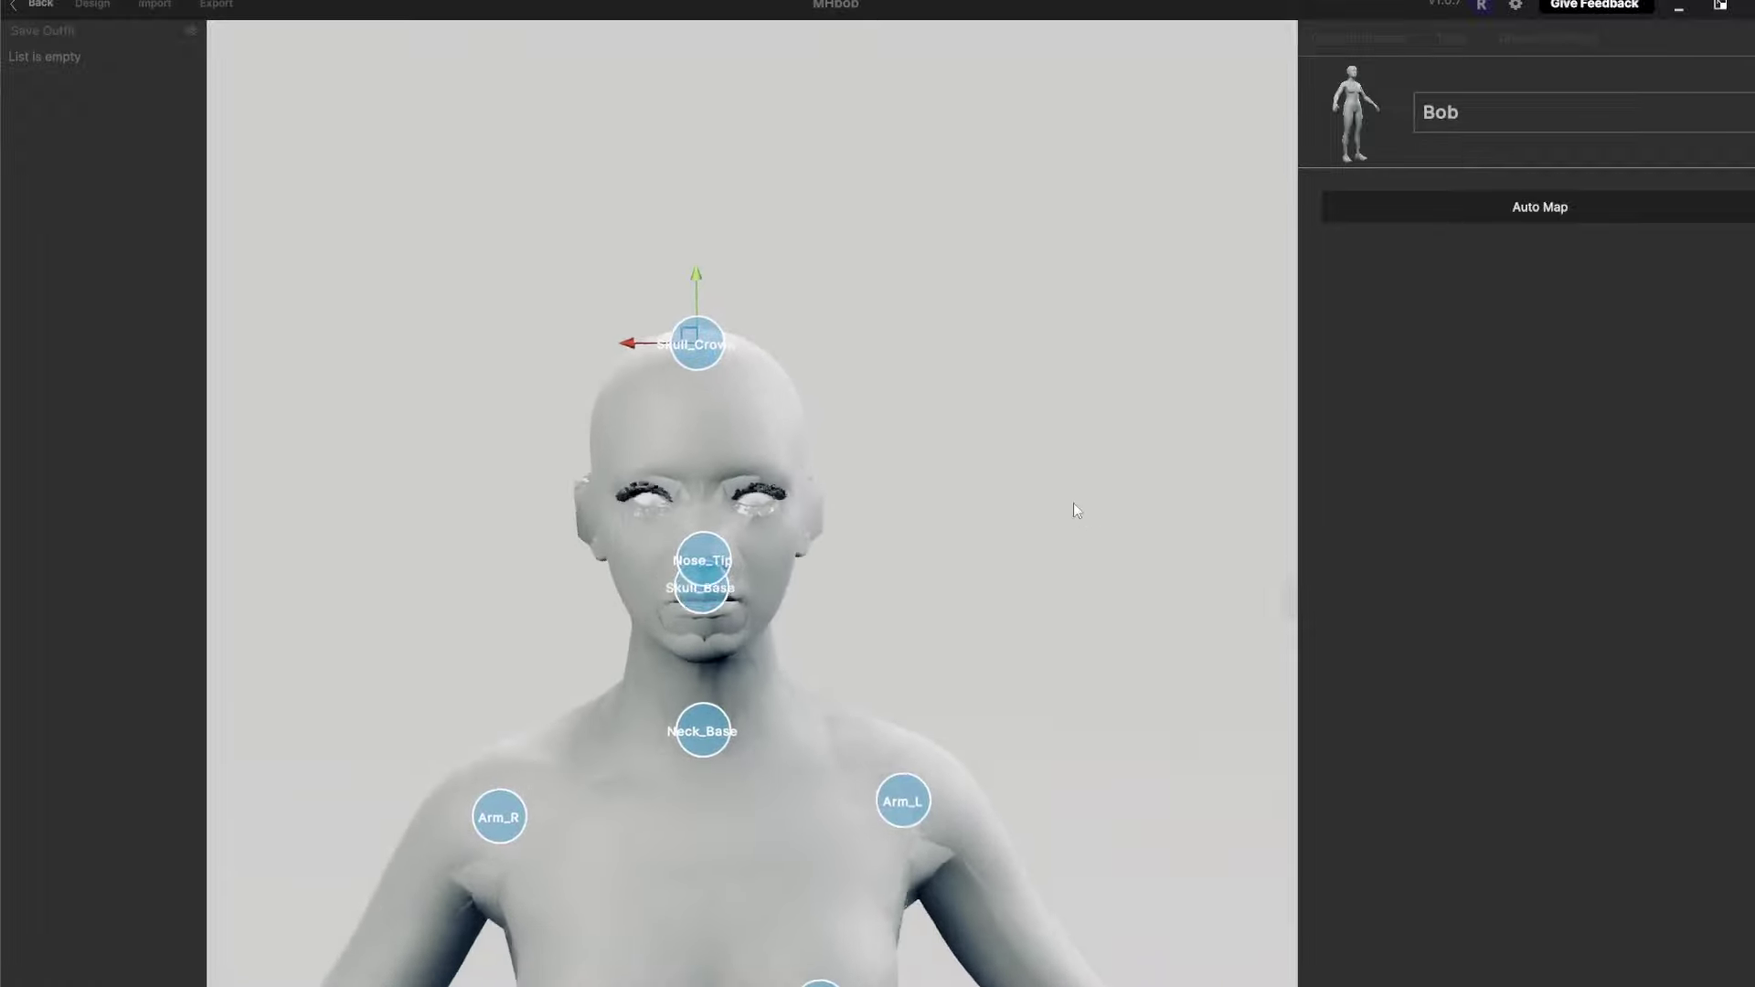
Finish the avatar's marker mapping and look over the imported body in the design viewport
{"action": "left_click_drag", "start_coordinate": [1077, 505], "coordinate": [988, 512]}
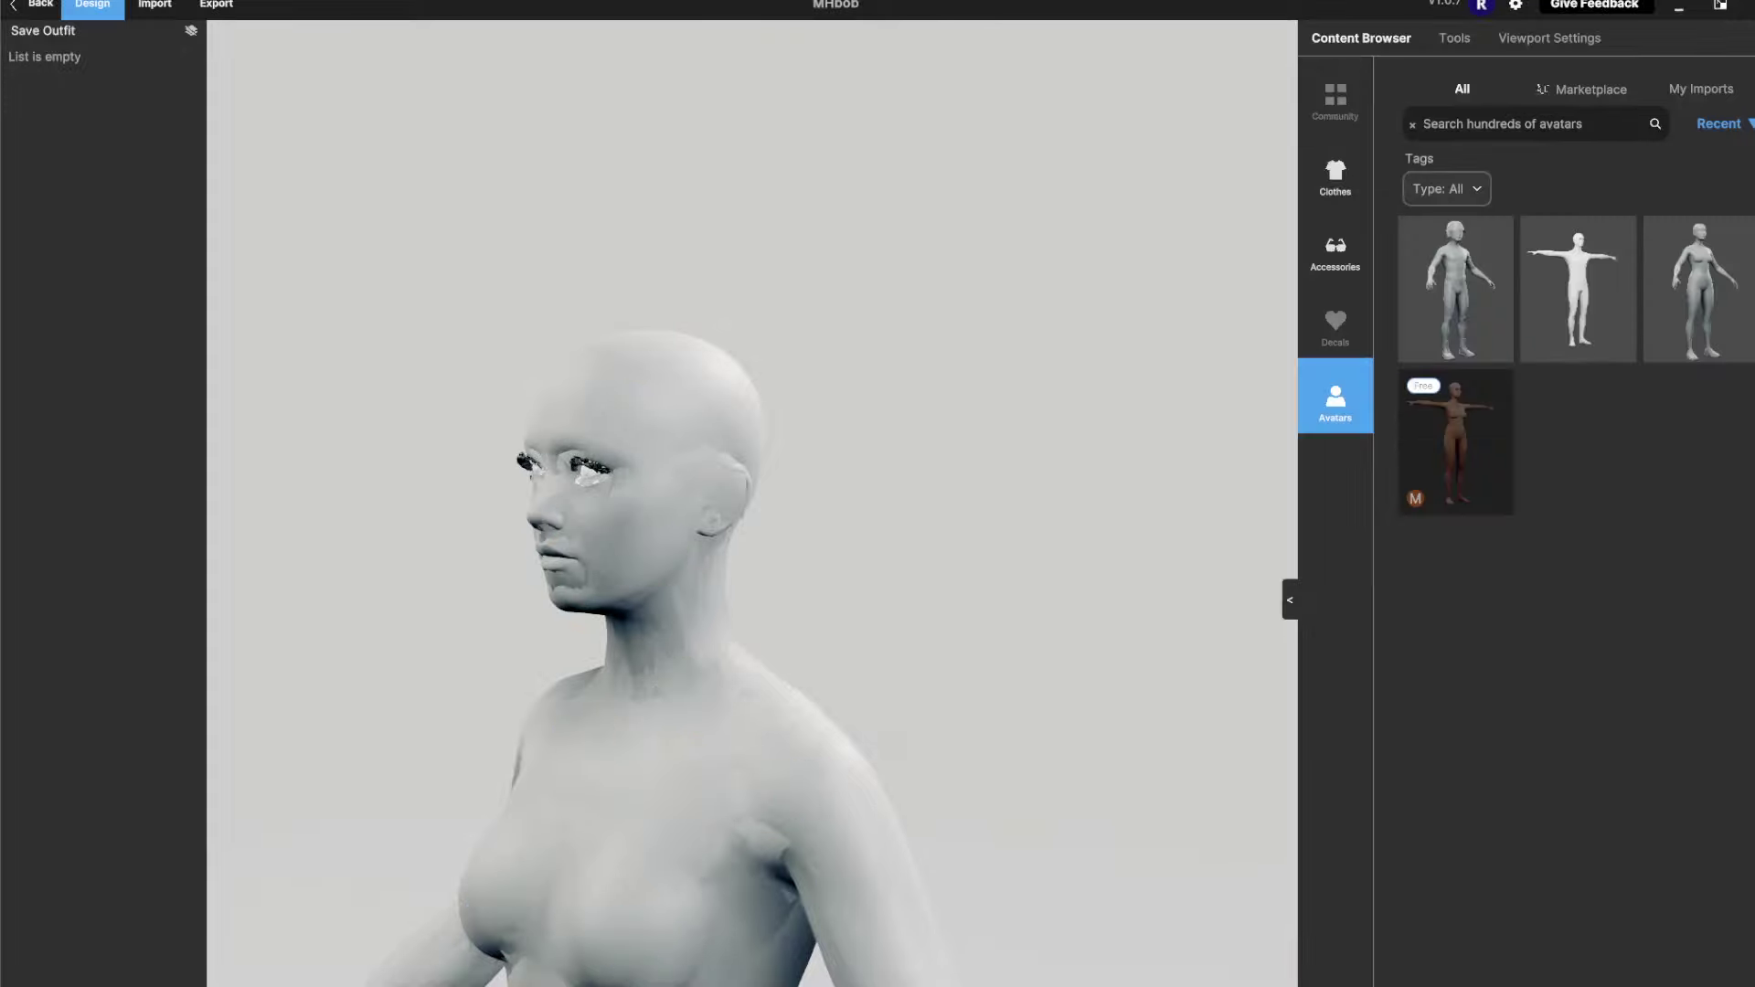
{"action": "middle_click_drag", "start_coordinate": [1035, 743], "coordinate": [902, 711]}
{"action": "scroll", "coordinate": [898, 711], "scroll_direction": "down", "scroll_amount": 4}
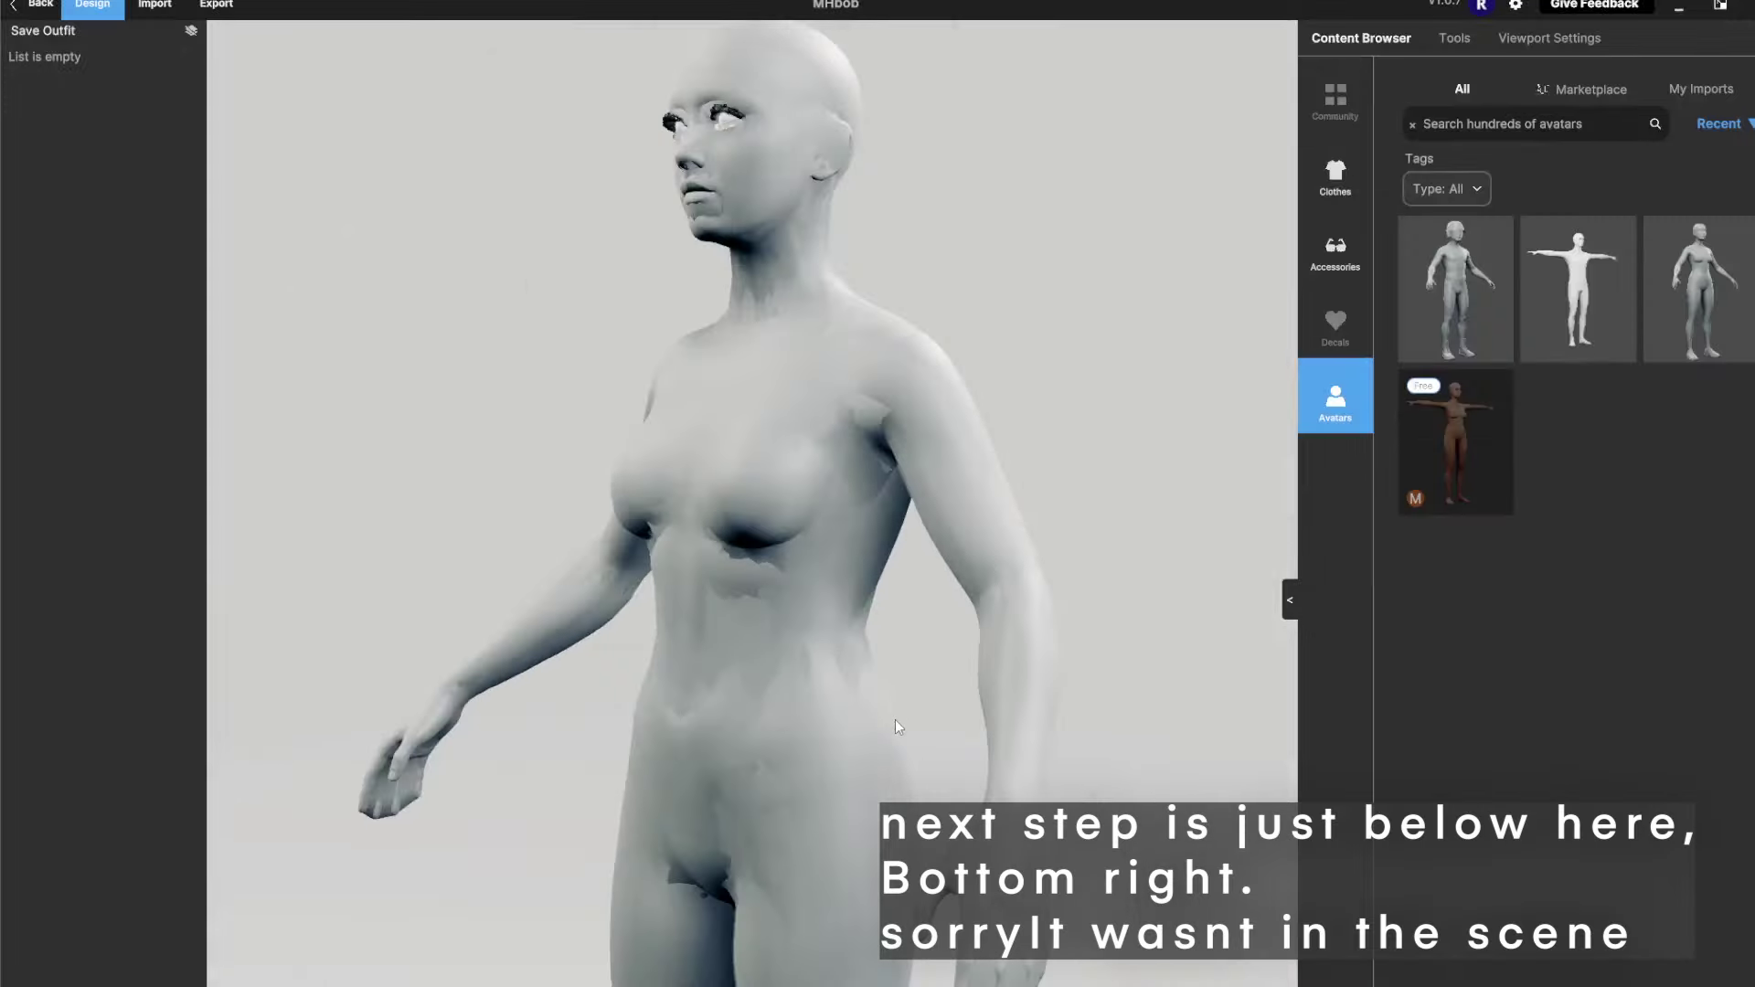
Inspect the imported avatar's body mesh, including the hands and face, from the side and front
{"action": "left_click_drag", "start_coordinate": [852, 713], "coordinate": [1133, 702]}
{"action": "left_click", "coordinate": [771, 779]}
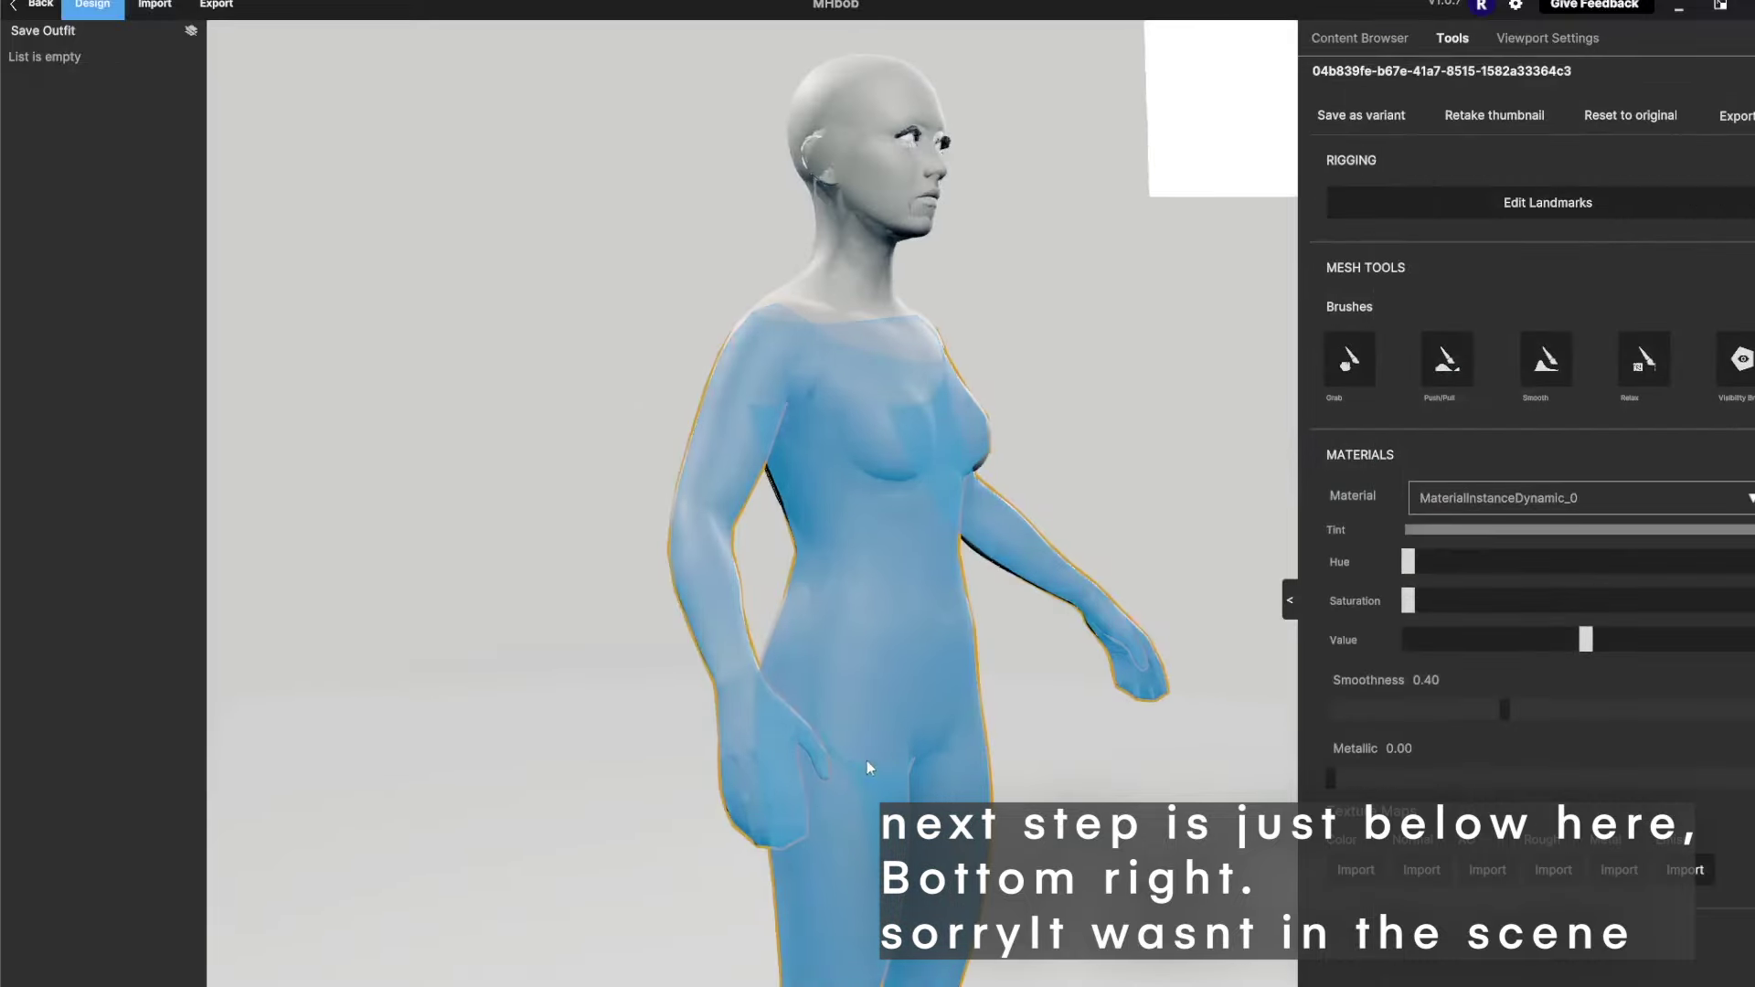
{"action": "middle_click_drag", "start_coordinate": [1053, 462], "coordinate": [1019, 469]}
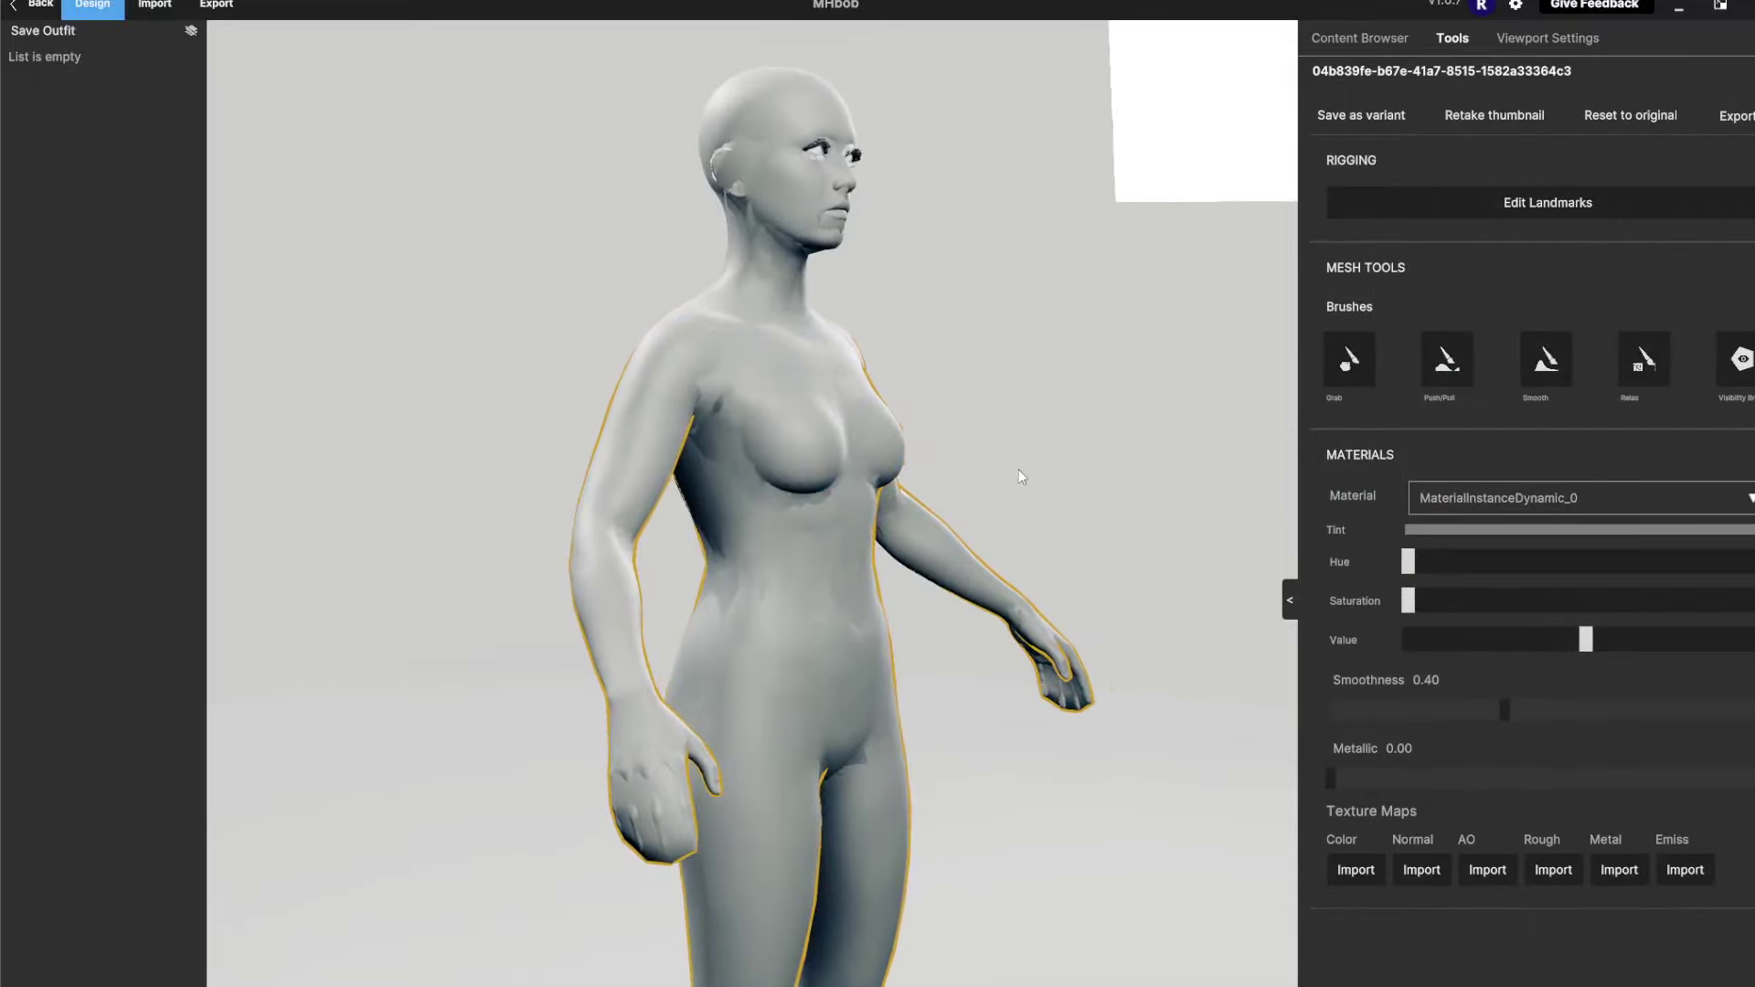
{"action": "left_click_drag", "start_coordinate": [1034, 461], "coordinate": [857, 467]}
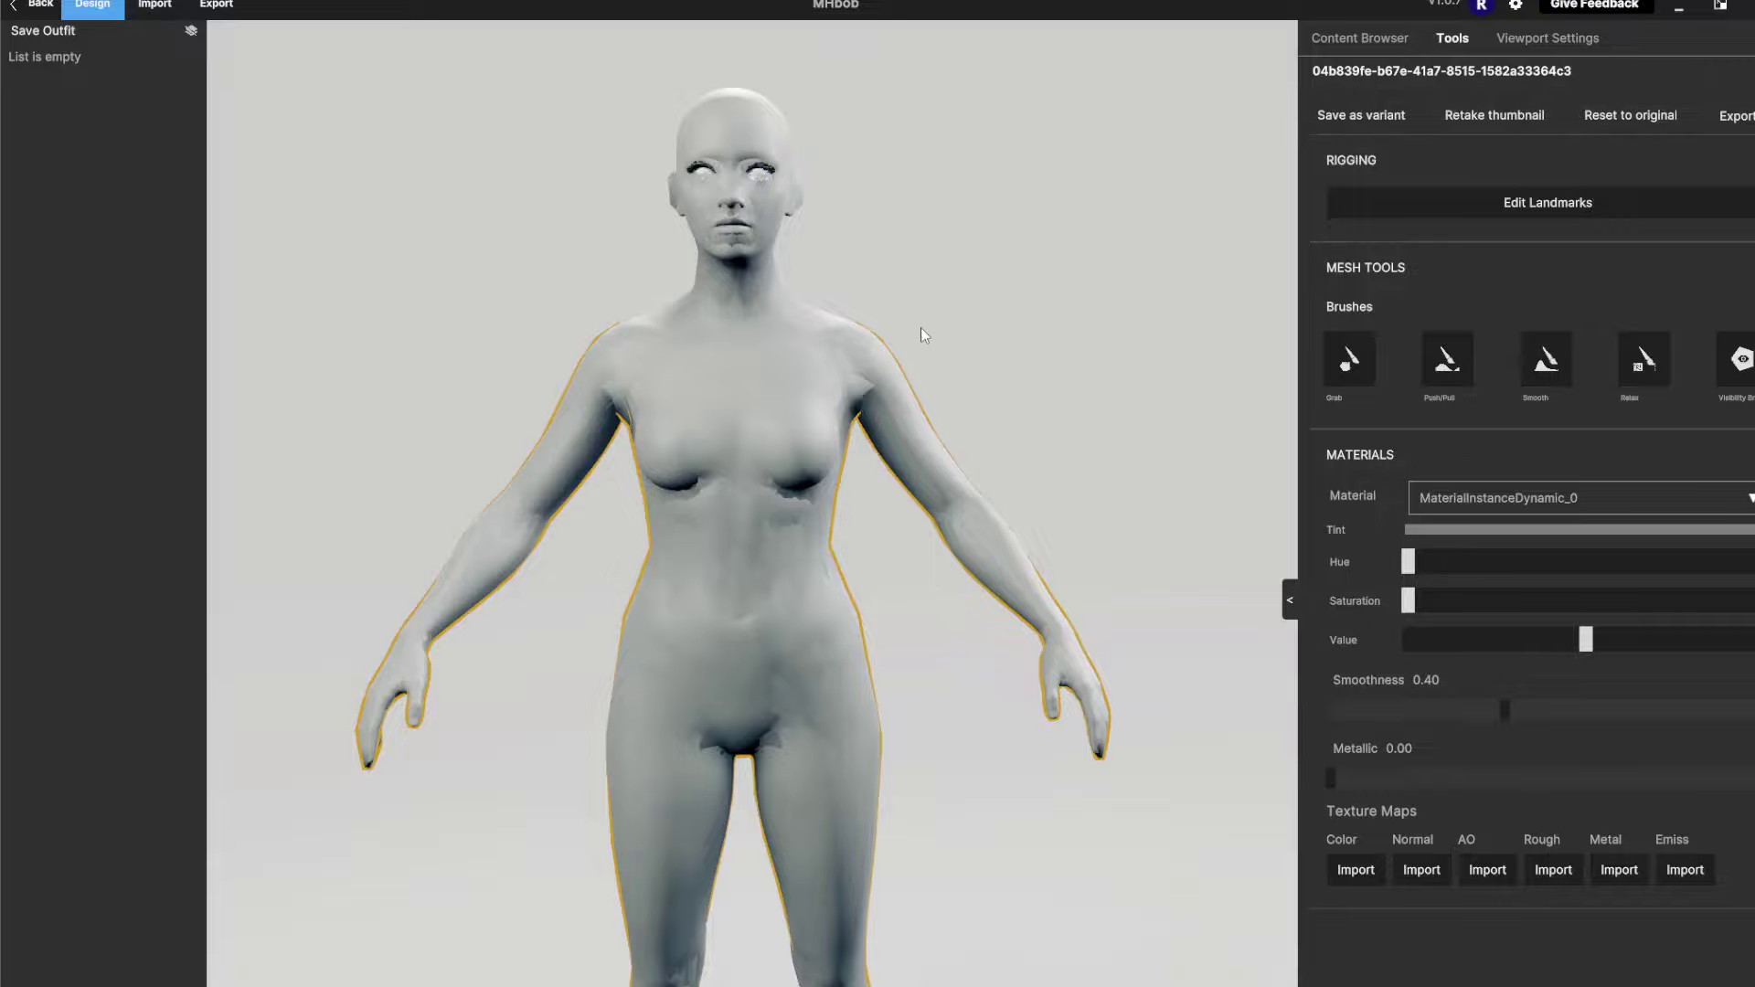
{"action": "left_click_drag", "start_coordinate": [921, 333], "coordinate": [786, 395]}
{"action": "middle_click_drag", "start_coordinate": [1083, 691], "coordinate": [1054, 724]}
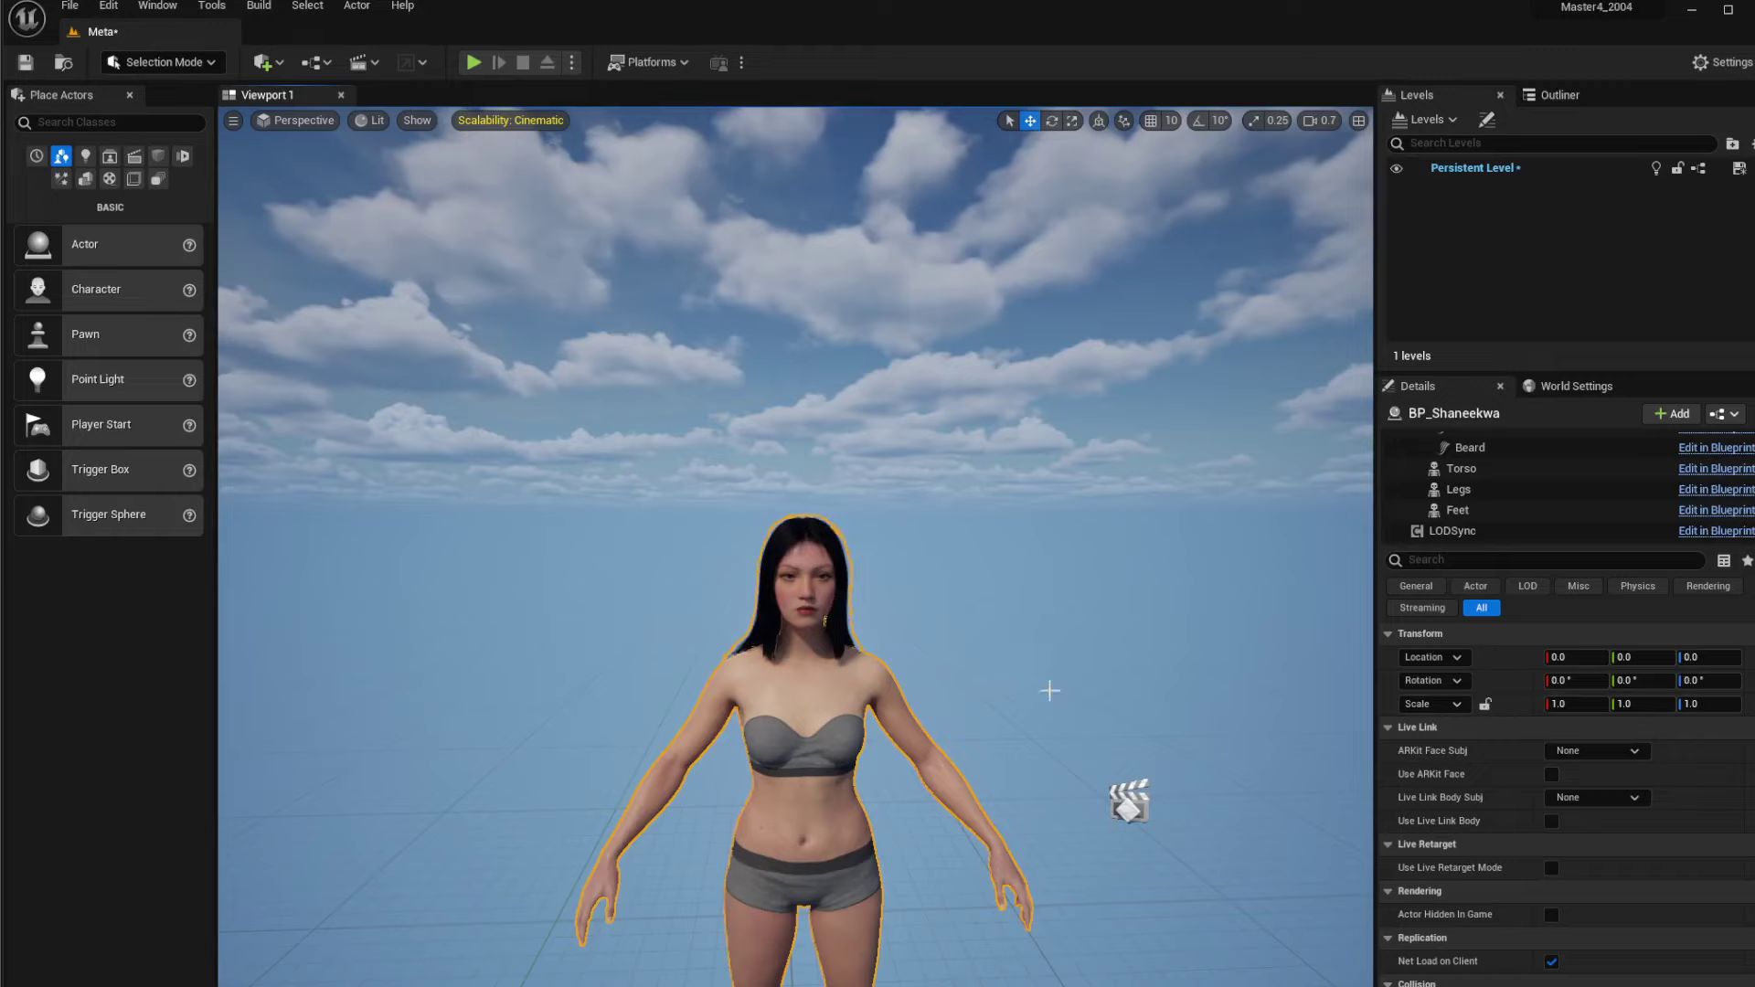
Switch to Unreal Engine and export the selected MetaHuman over Bob.fbx in the MTailor folder, with FBX 2013 compatibility and level of detail off
{"action": "left_click", "coordinate": [72, 6]}
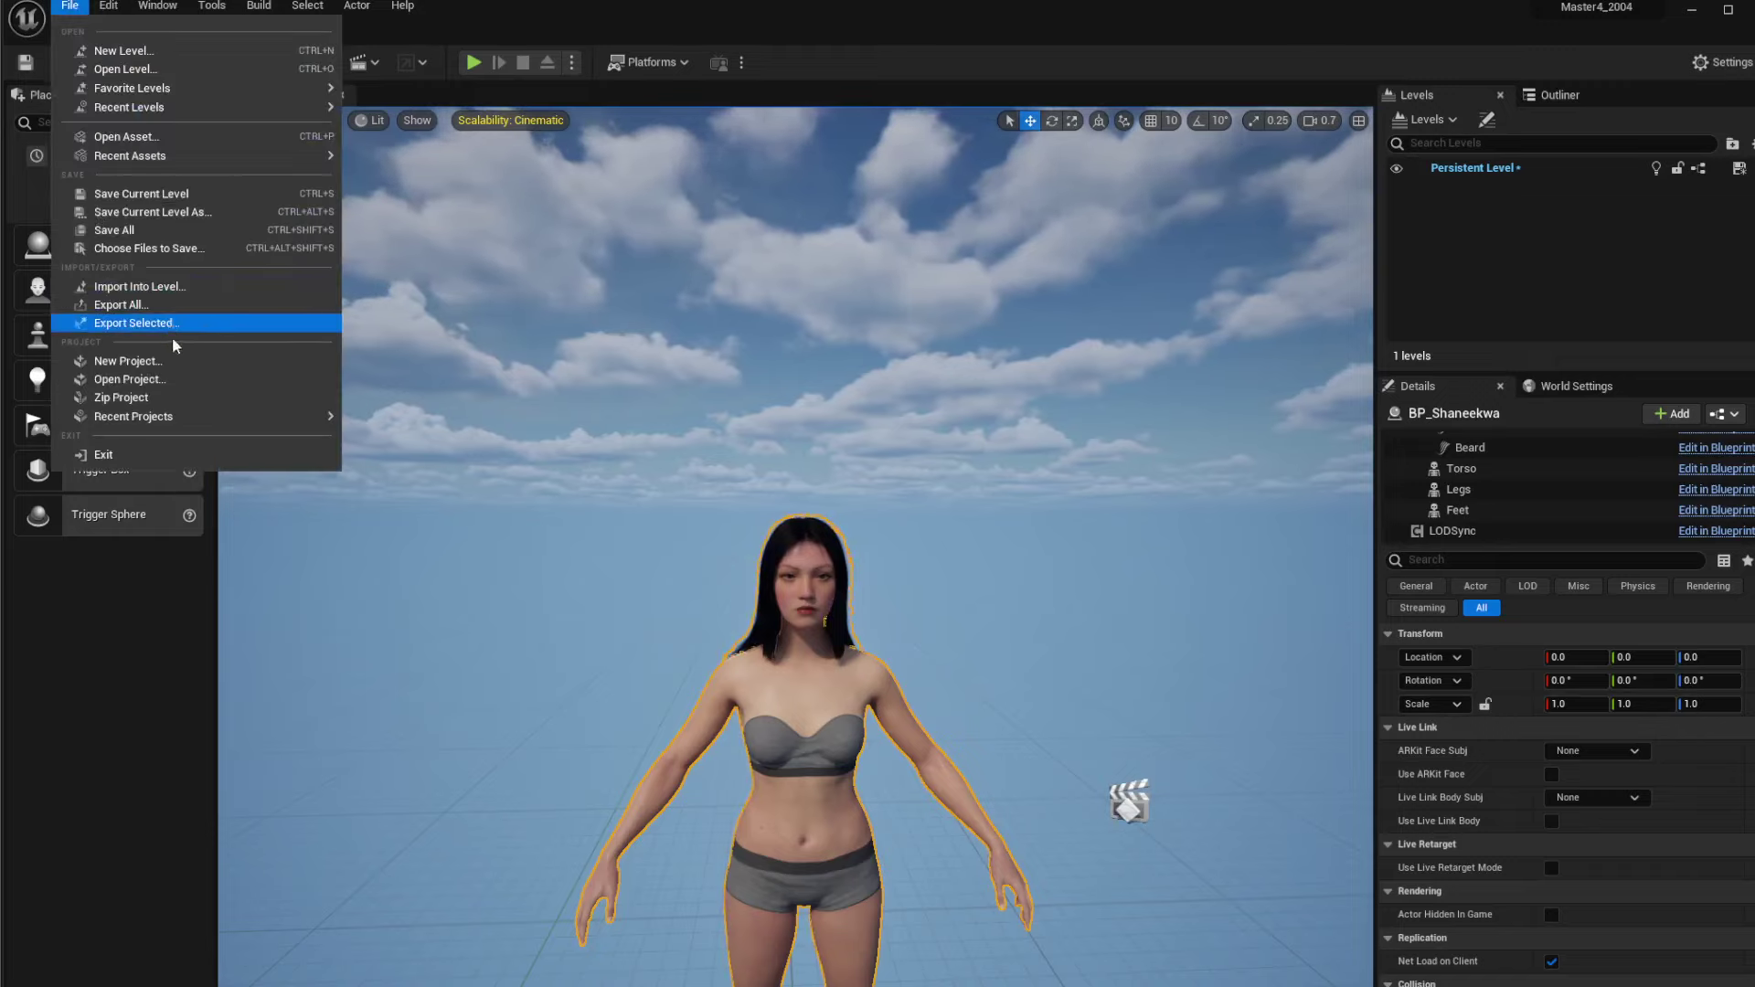
{"action": "left_click", "coordinate": [153, 325]}
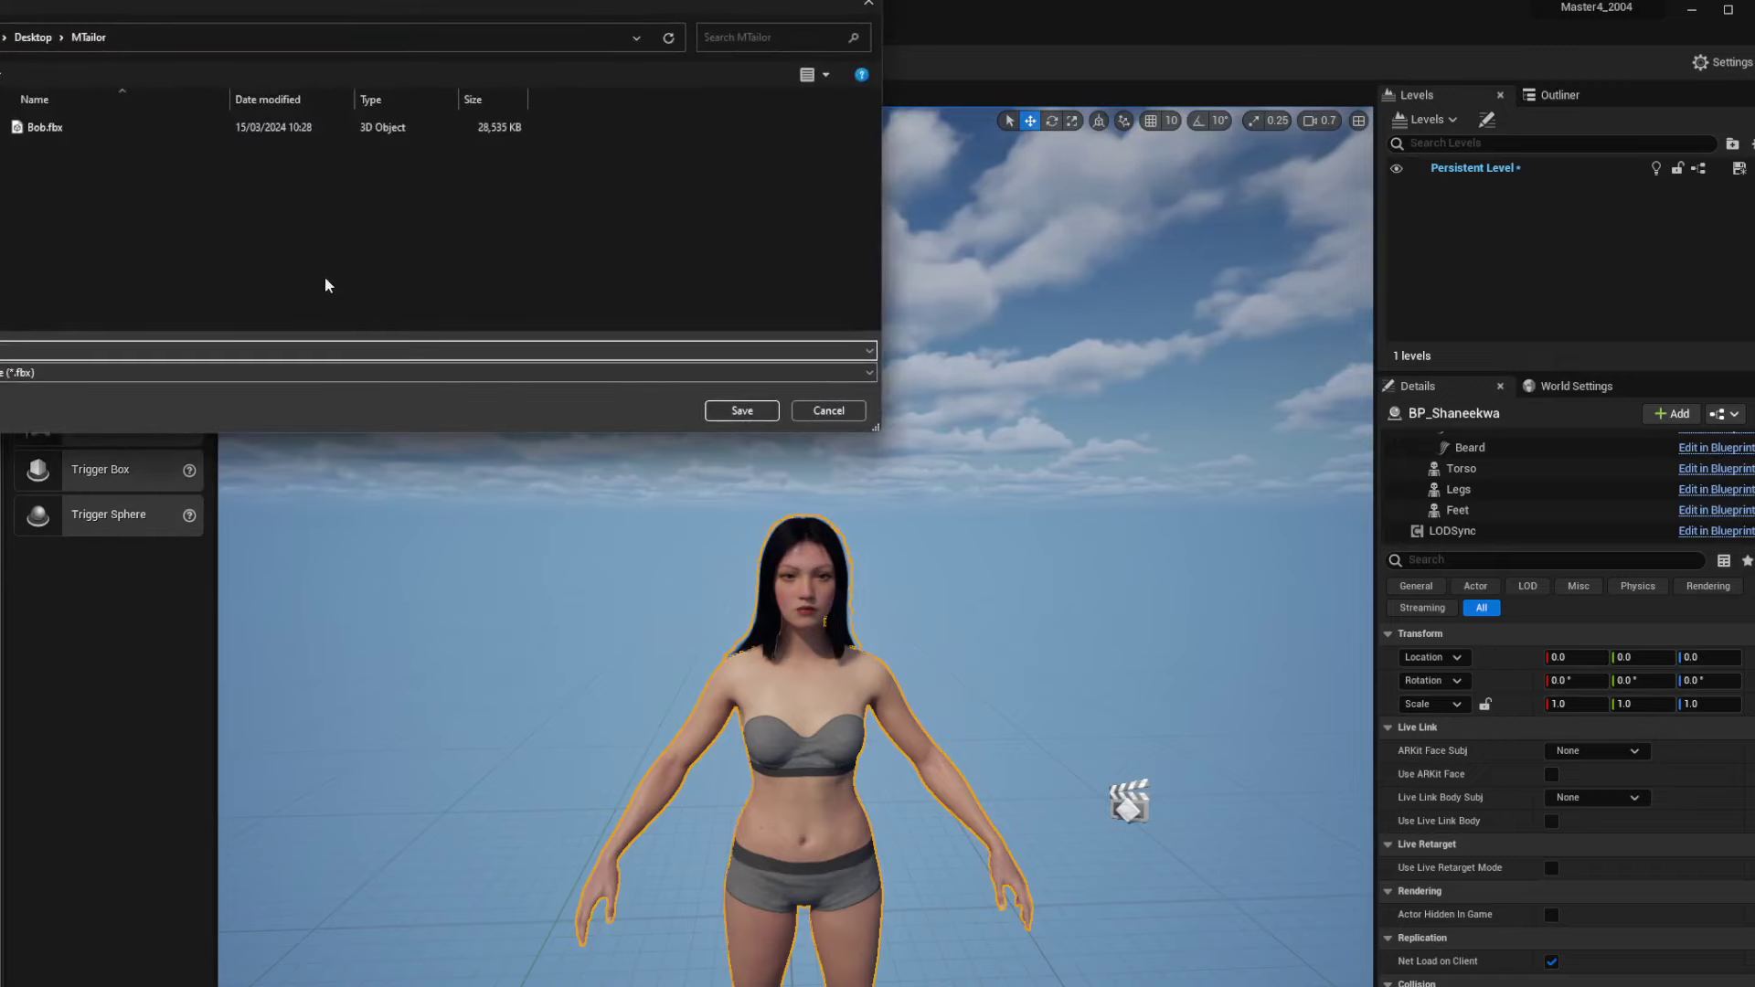
{"action": "double_click", "coordinate": [53, 128]}
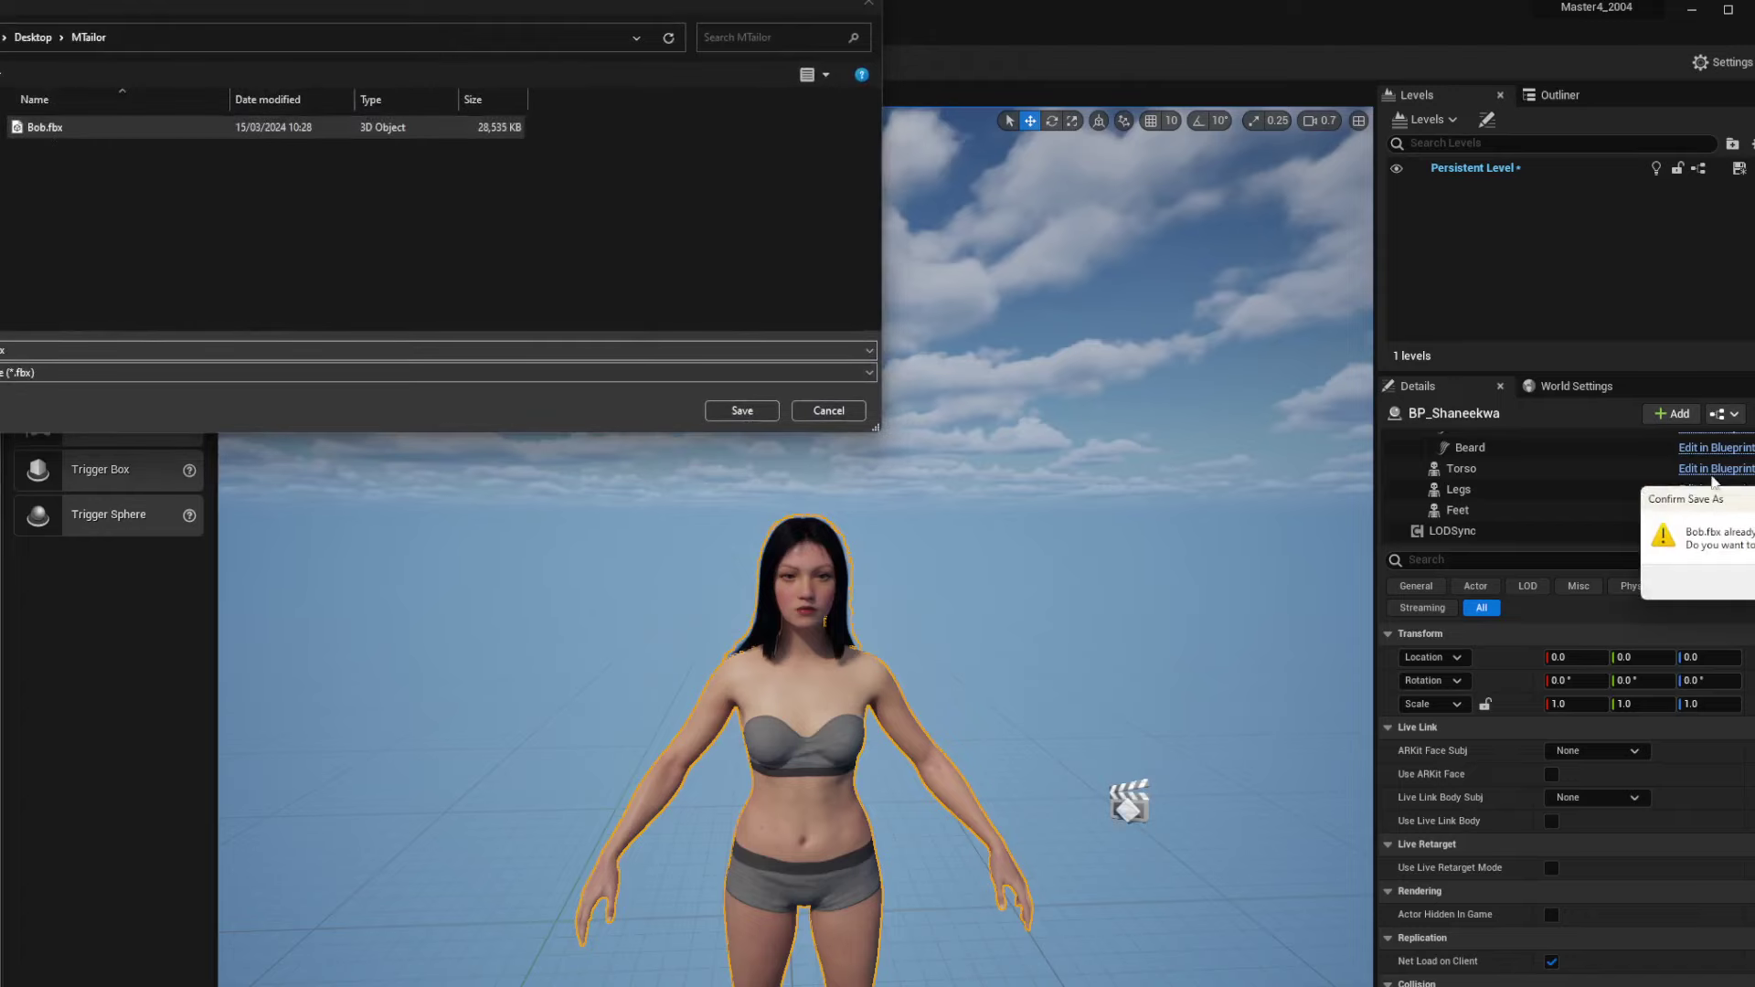
{"action": "left_click", "coordinate": [1752, 582]}
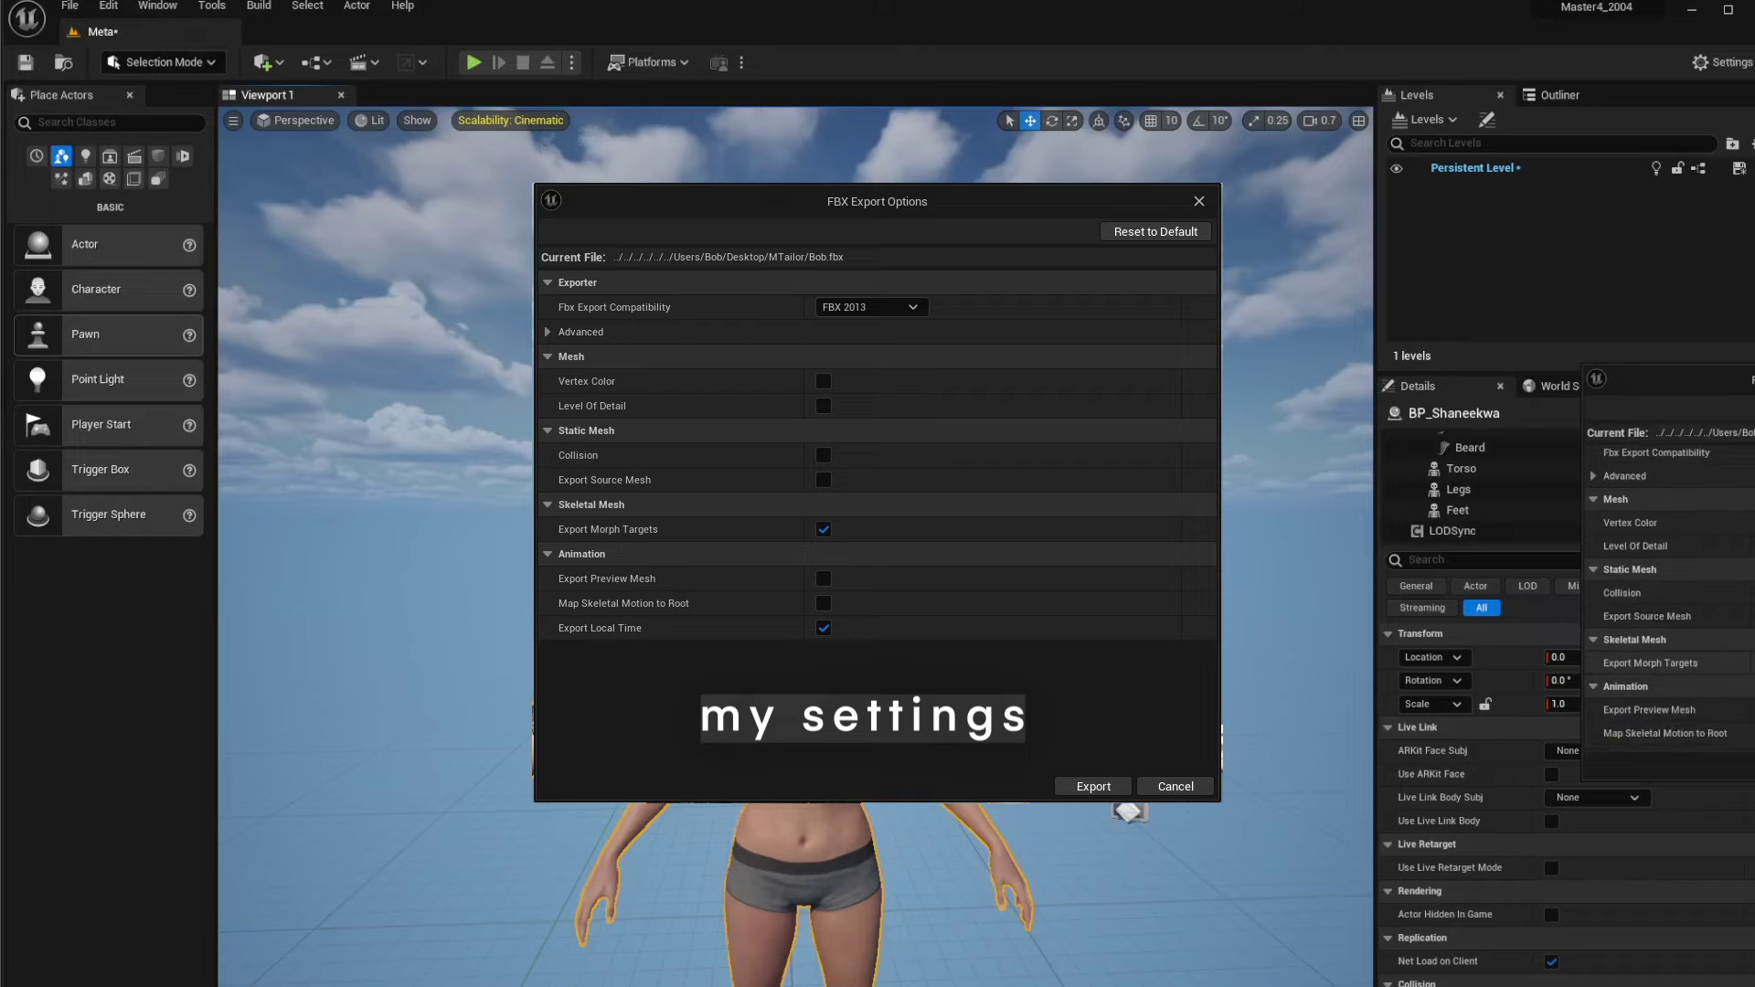
{"action": "scroll", "coordinate": [1737, 660], "scroll_direction": "down", "scroll_amount": 1}
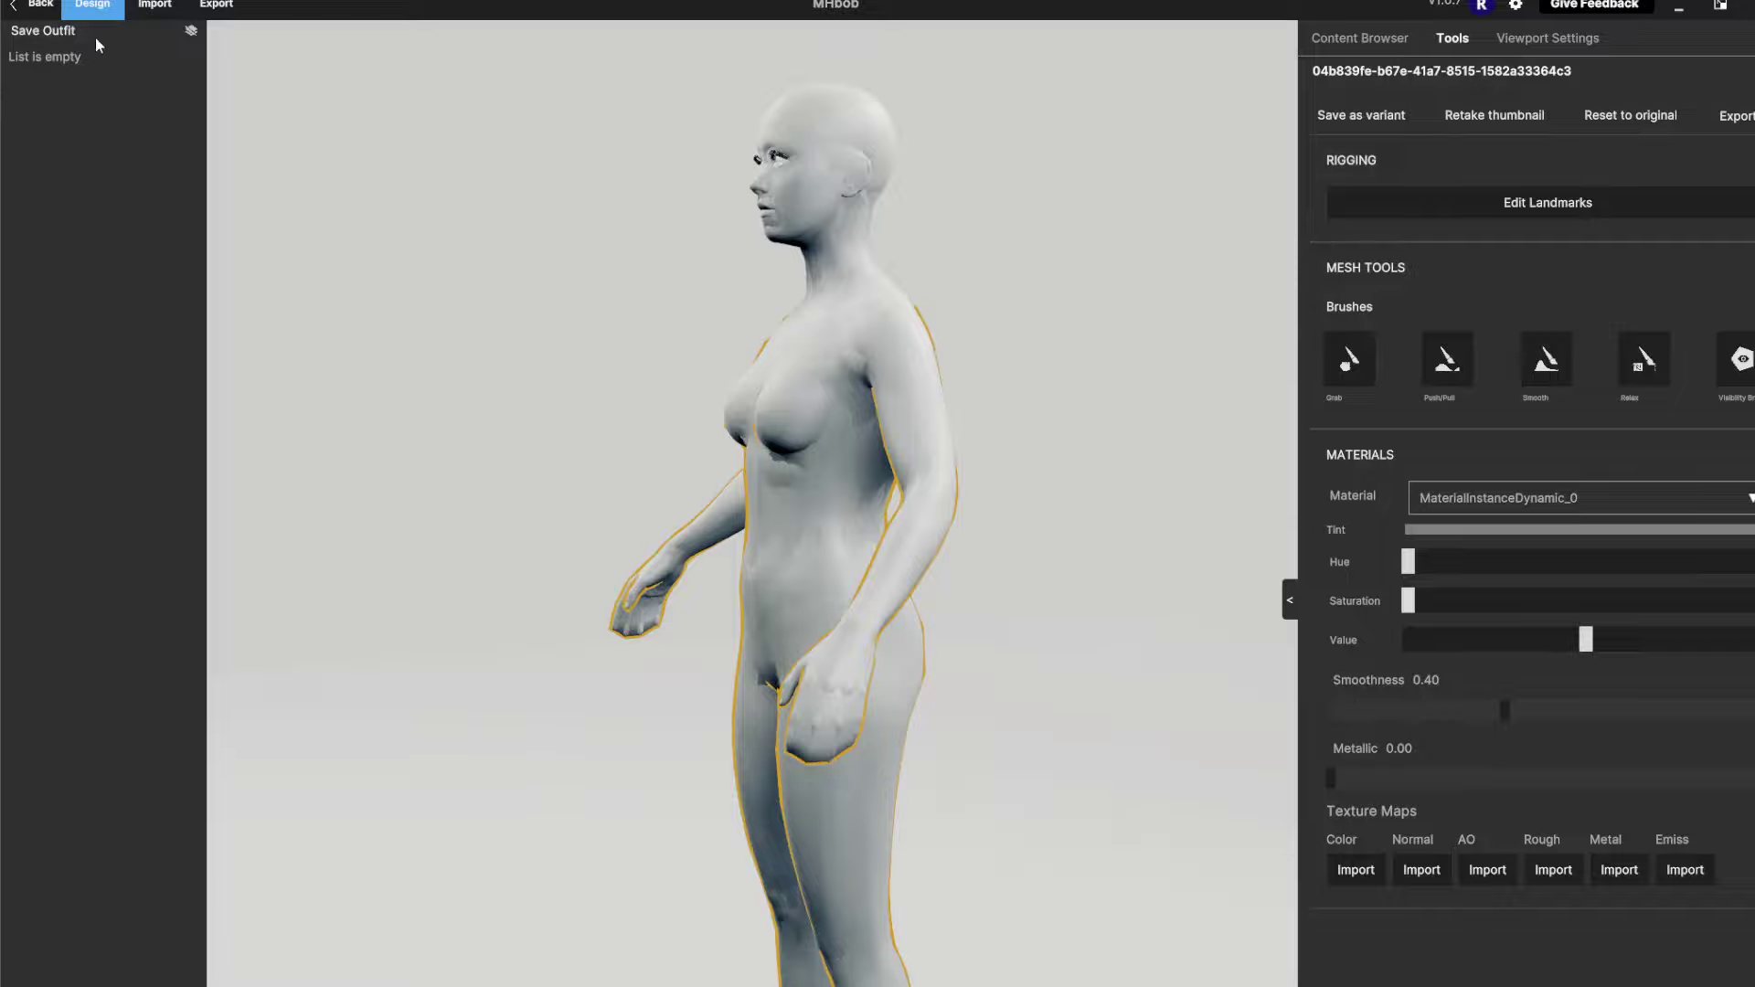
Back in METATAILOR, leave the open project without saving and create a new project named Bob
{"action": "left_click", "coordinate": [35, 9]}
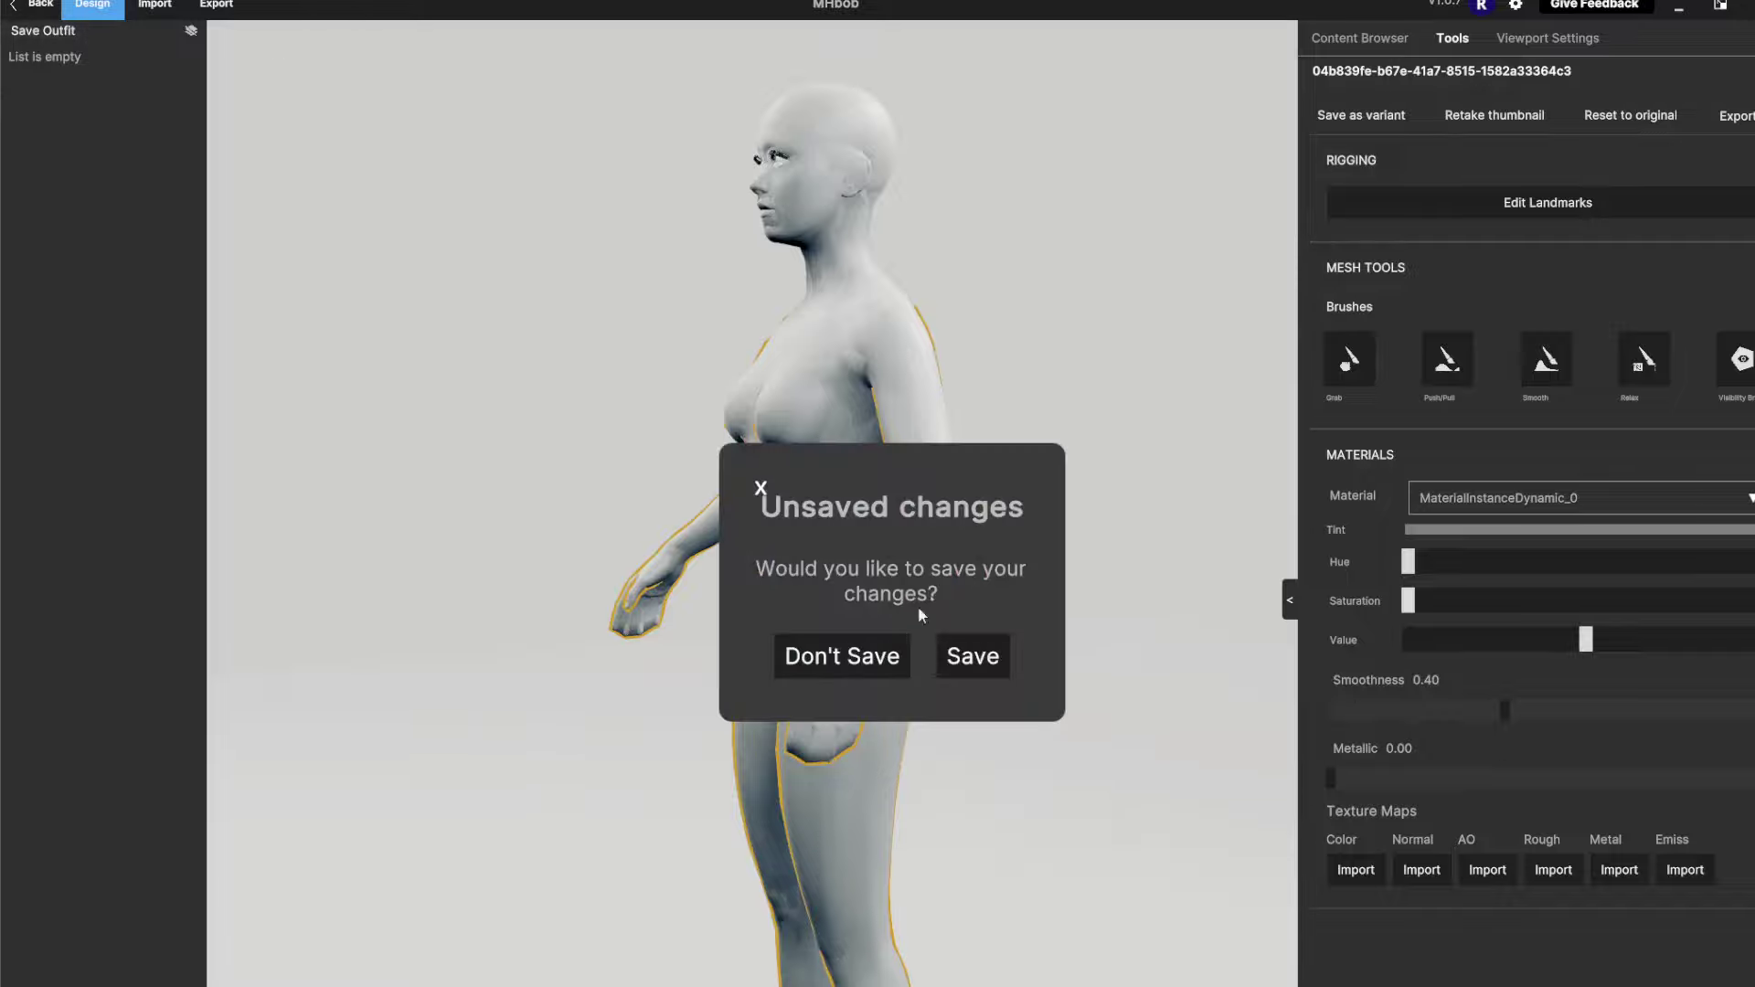
{"action": "left_click", "coordinate": [841, 668]}
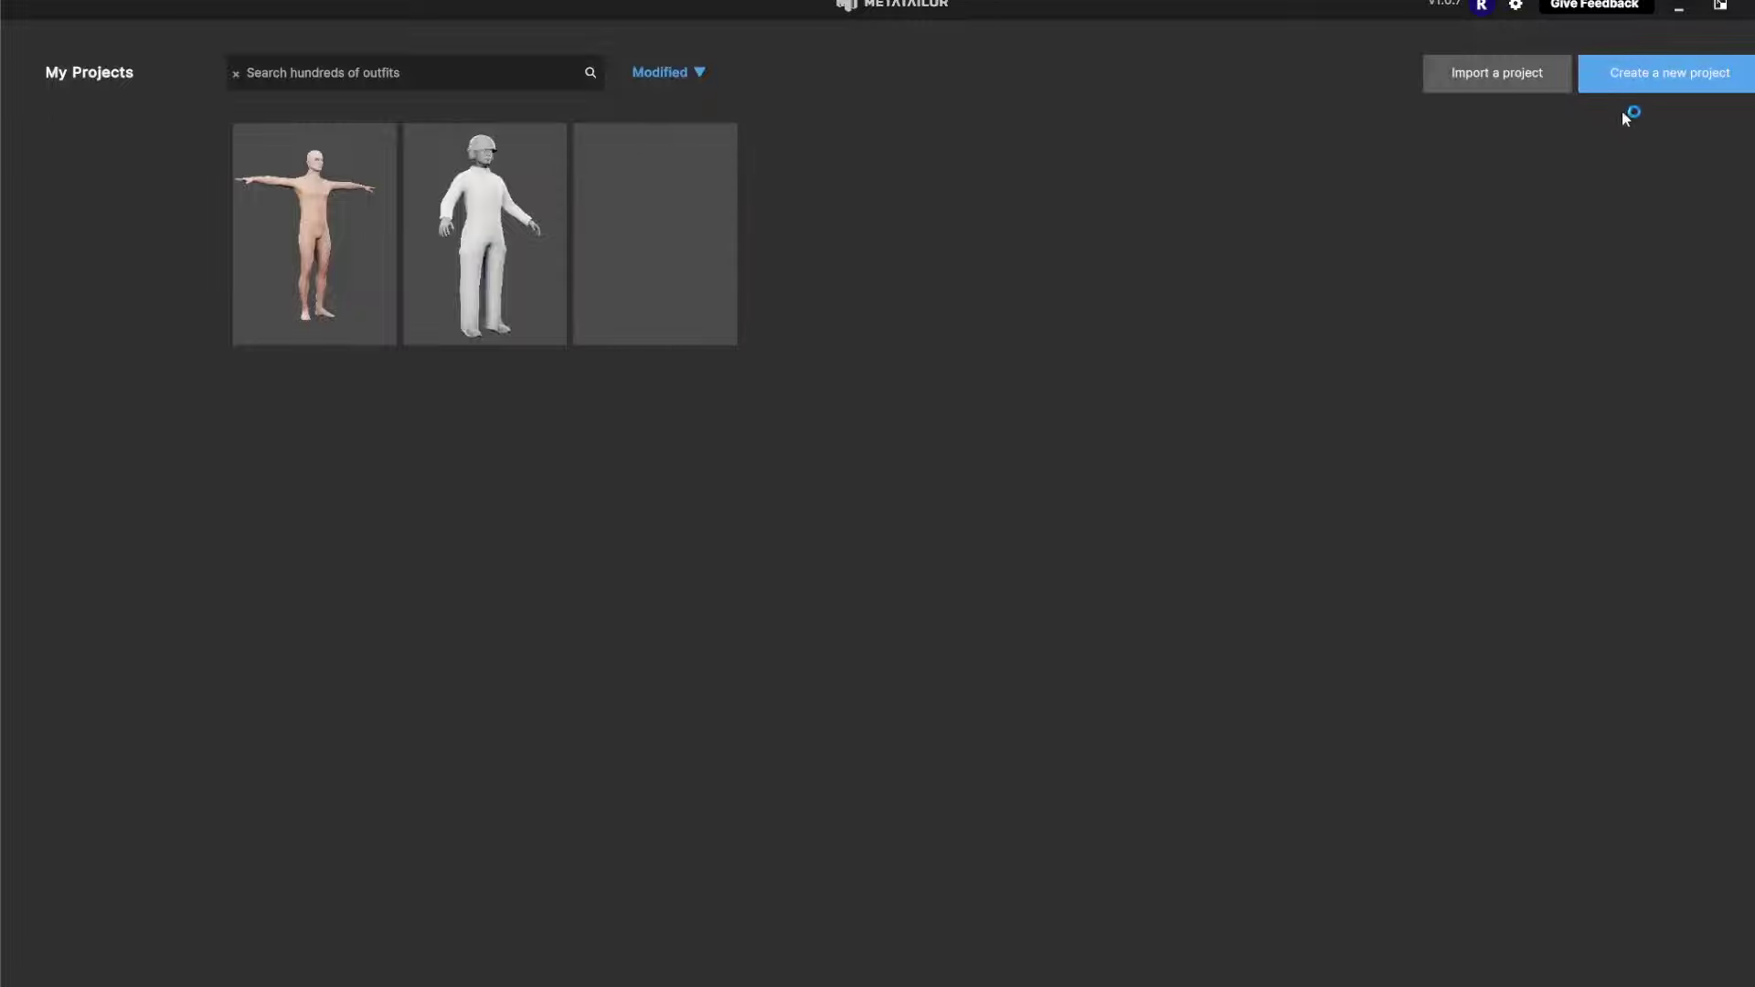
{"action": "left_click", "coordinate": [1656, 82]}
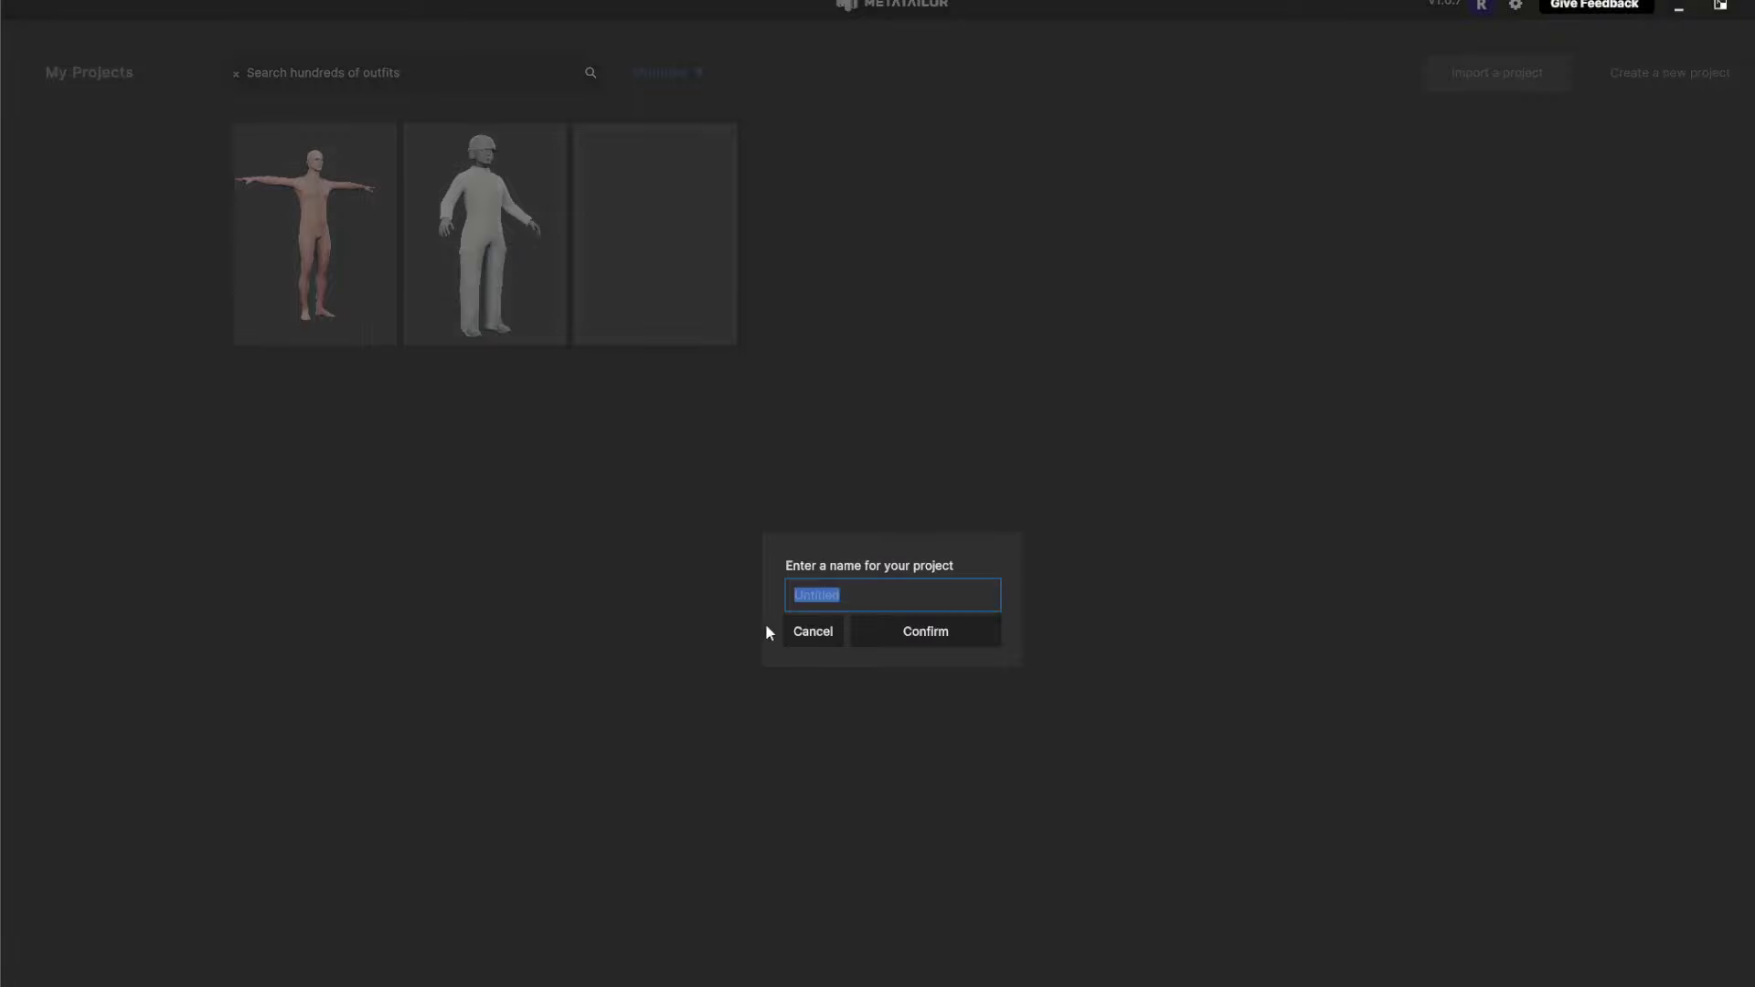
{"action": "type", "text": "asd"}
{"action": "key", "text": "Return"}
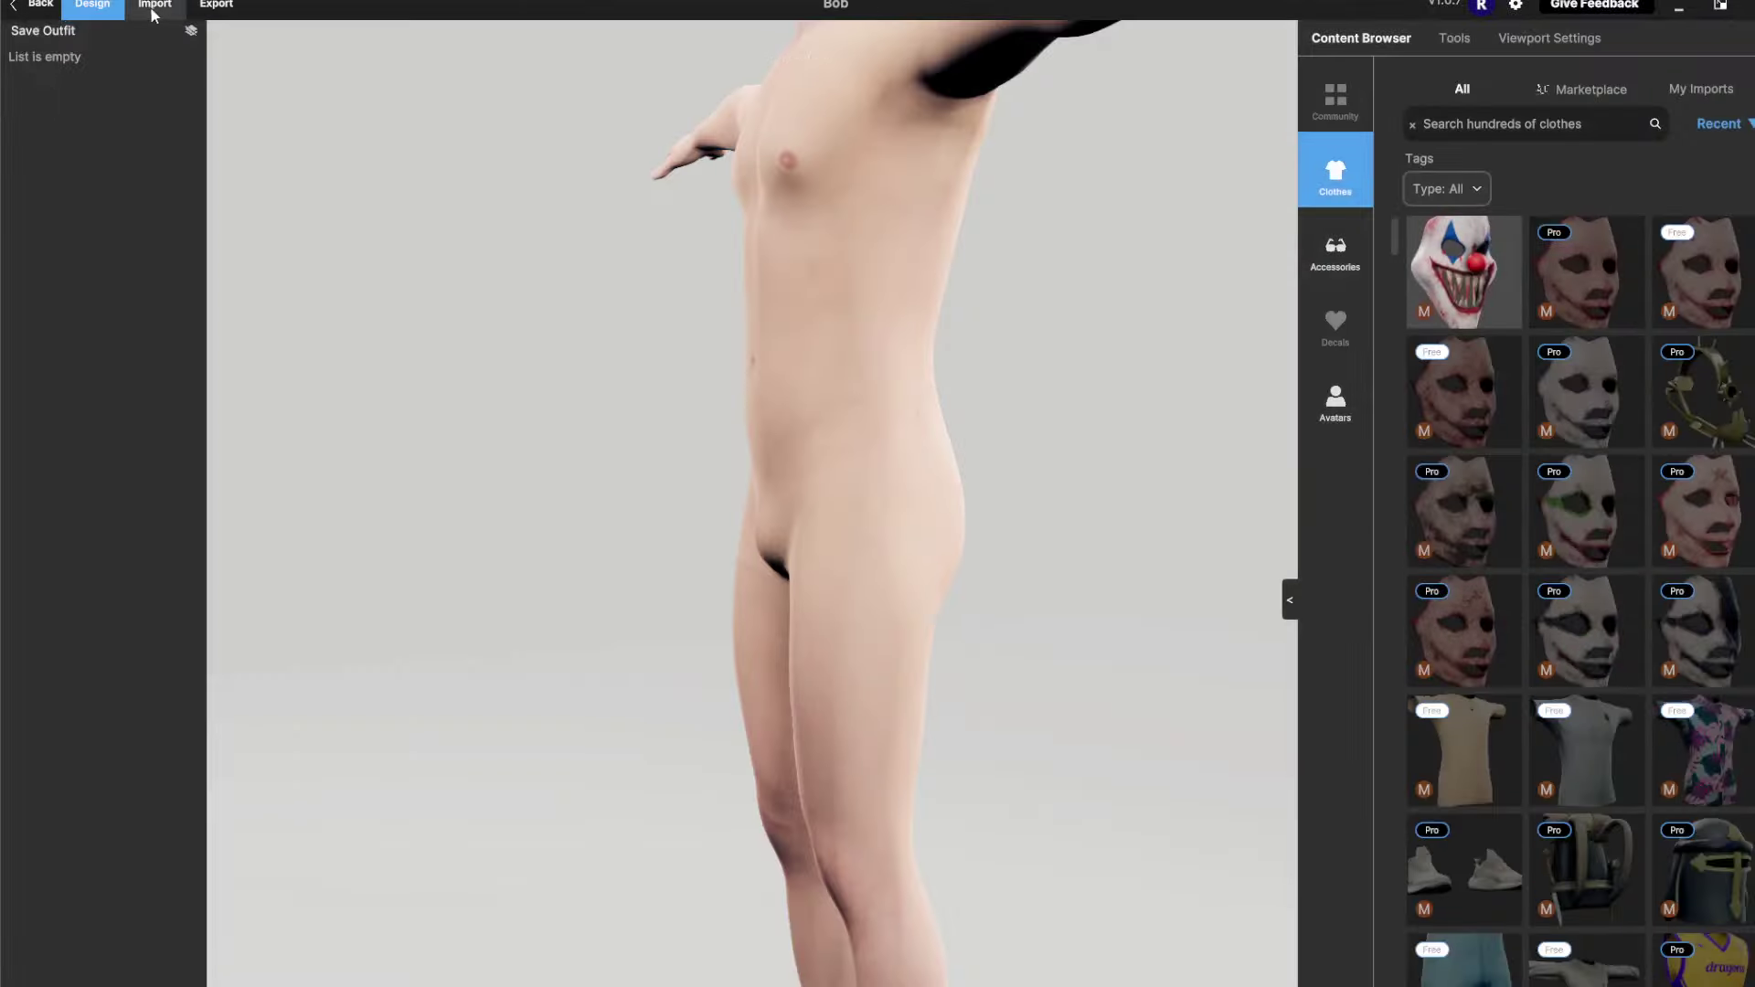
Import Bob.fbx from the MTailor folder as an avatar
{"action": "left_click", "coordinate": [153, 15]}
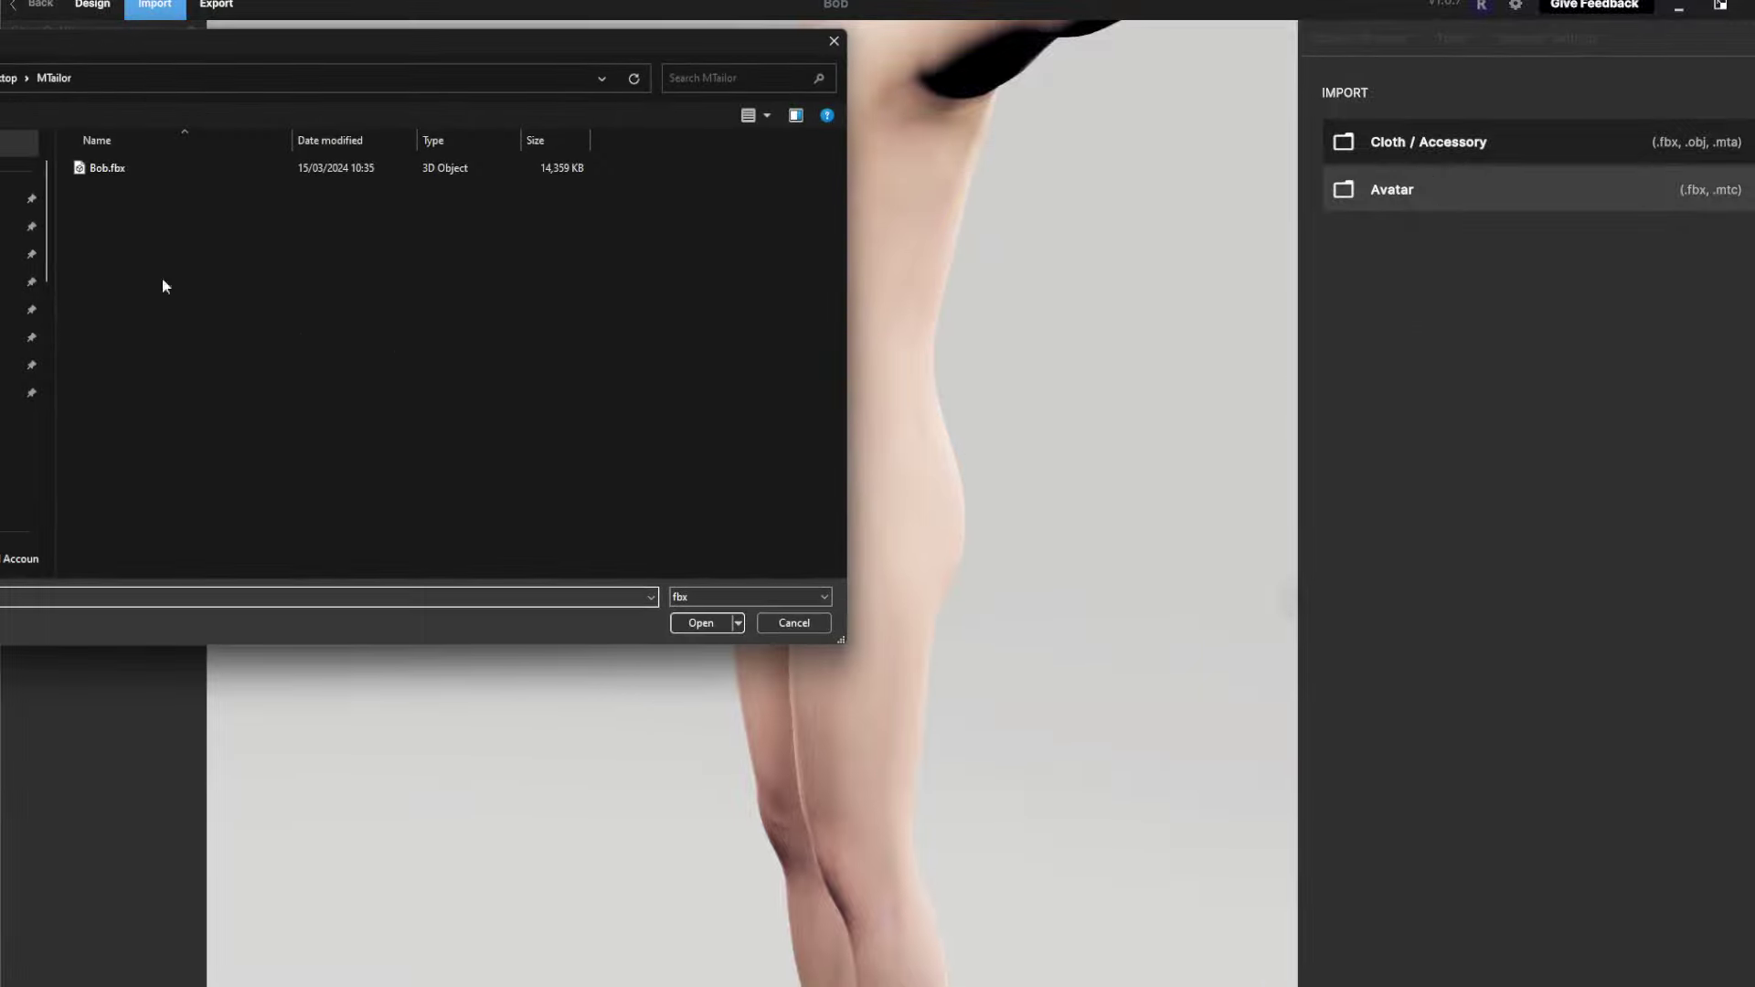
{"action": "double_click", "coordinate": [115, 170]}
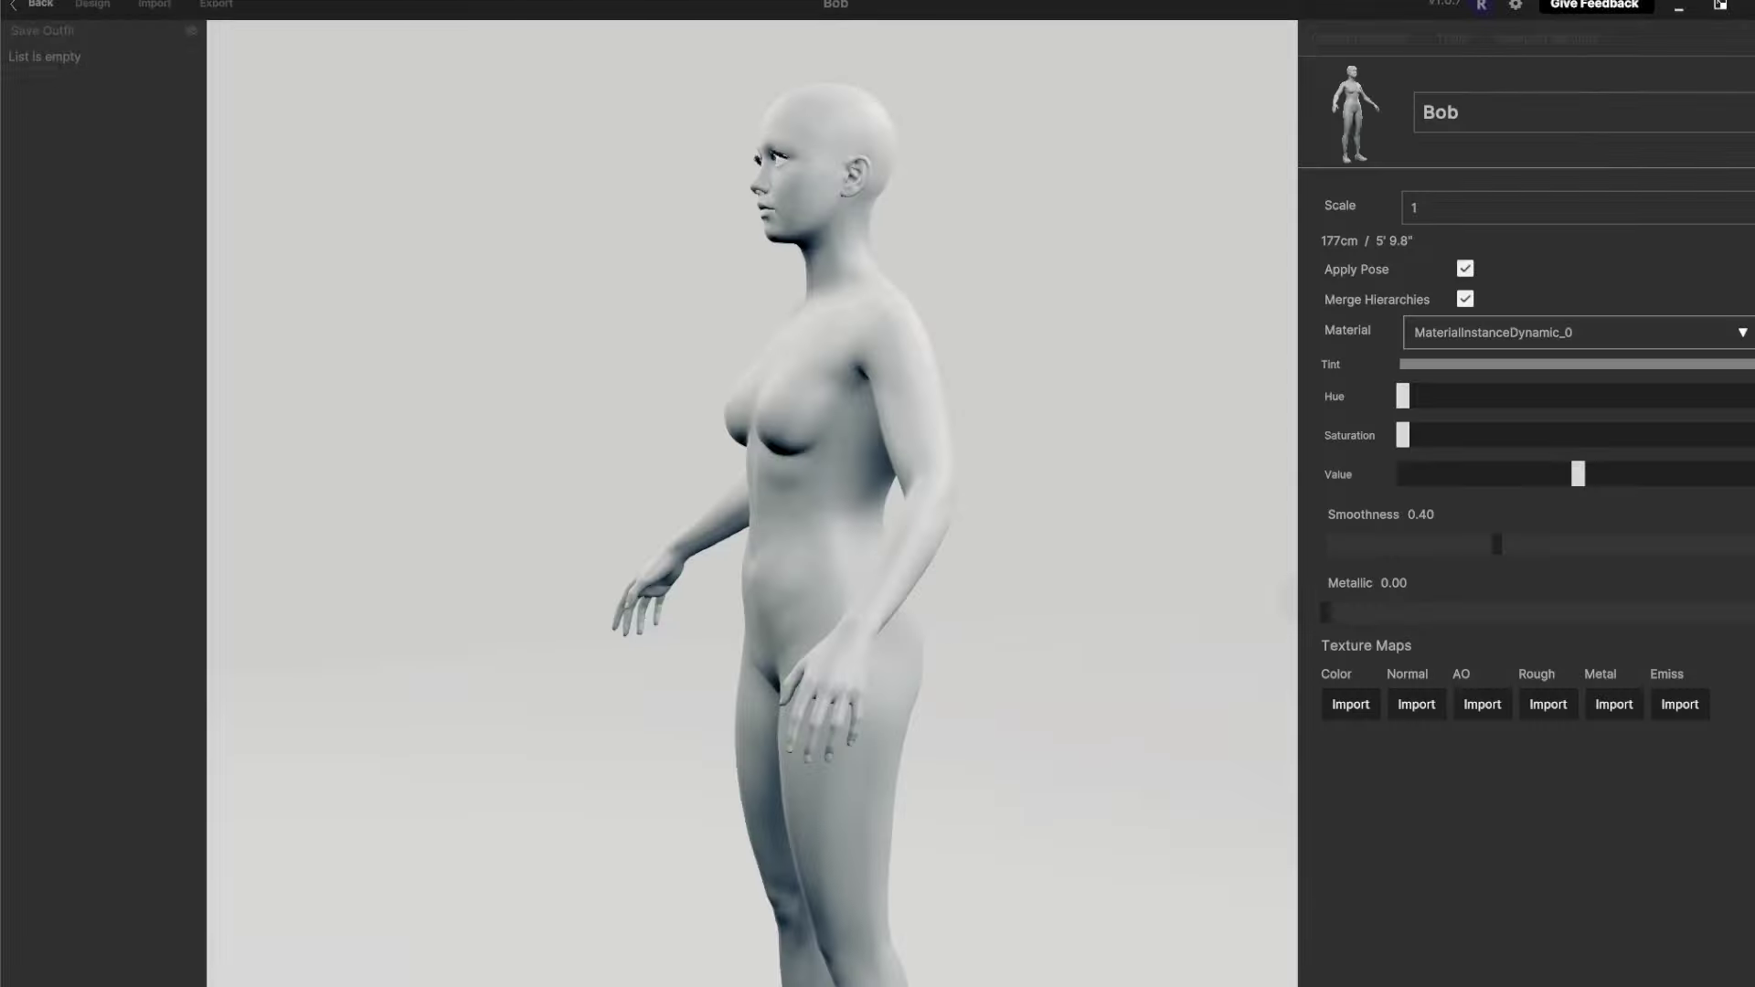
{"action": "middle_click_drag", "start_coordinate": [667, 473], "coordinate": [804, 541]}
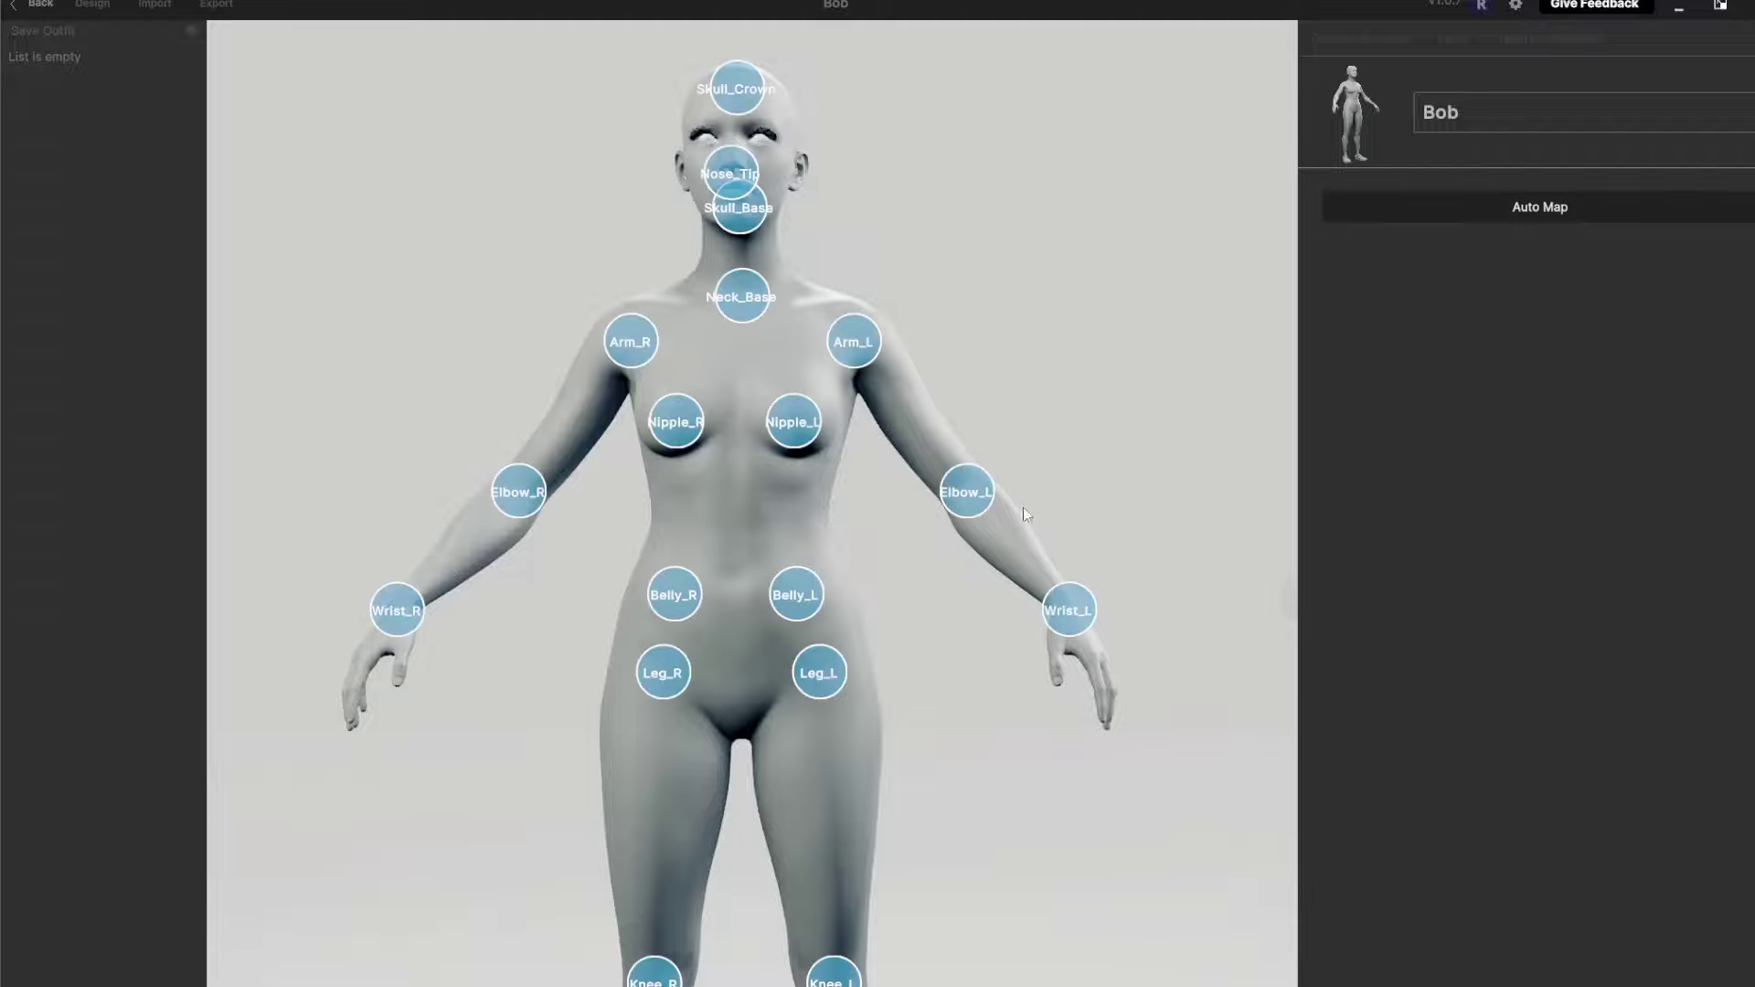
Raise the Nose_Tip marker to the tip of the nose in side view
{"action": "left_click_drag", "start_coordinate": [1107, 378], "coordinate": [996, 461]}
{"action": "scroll", "coordinate": [1007, 452], "scroll_direction": "up", "scroll_amount": 5}
{"action": "scroll", "coordinate": [1123, 525], "scroll_direction": "down", "scroll_amount": 2}
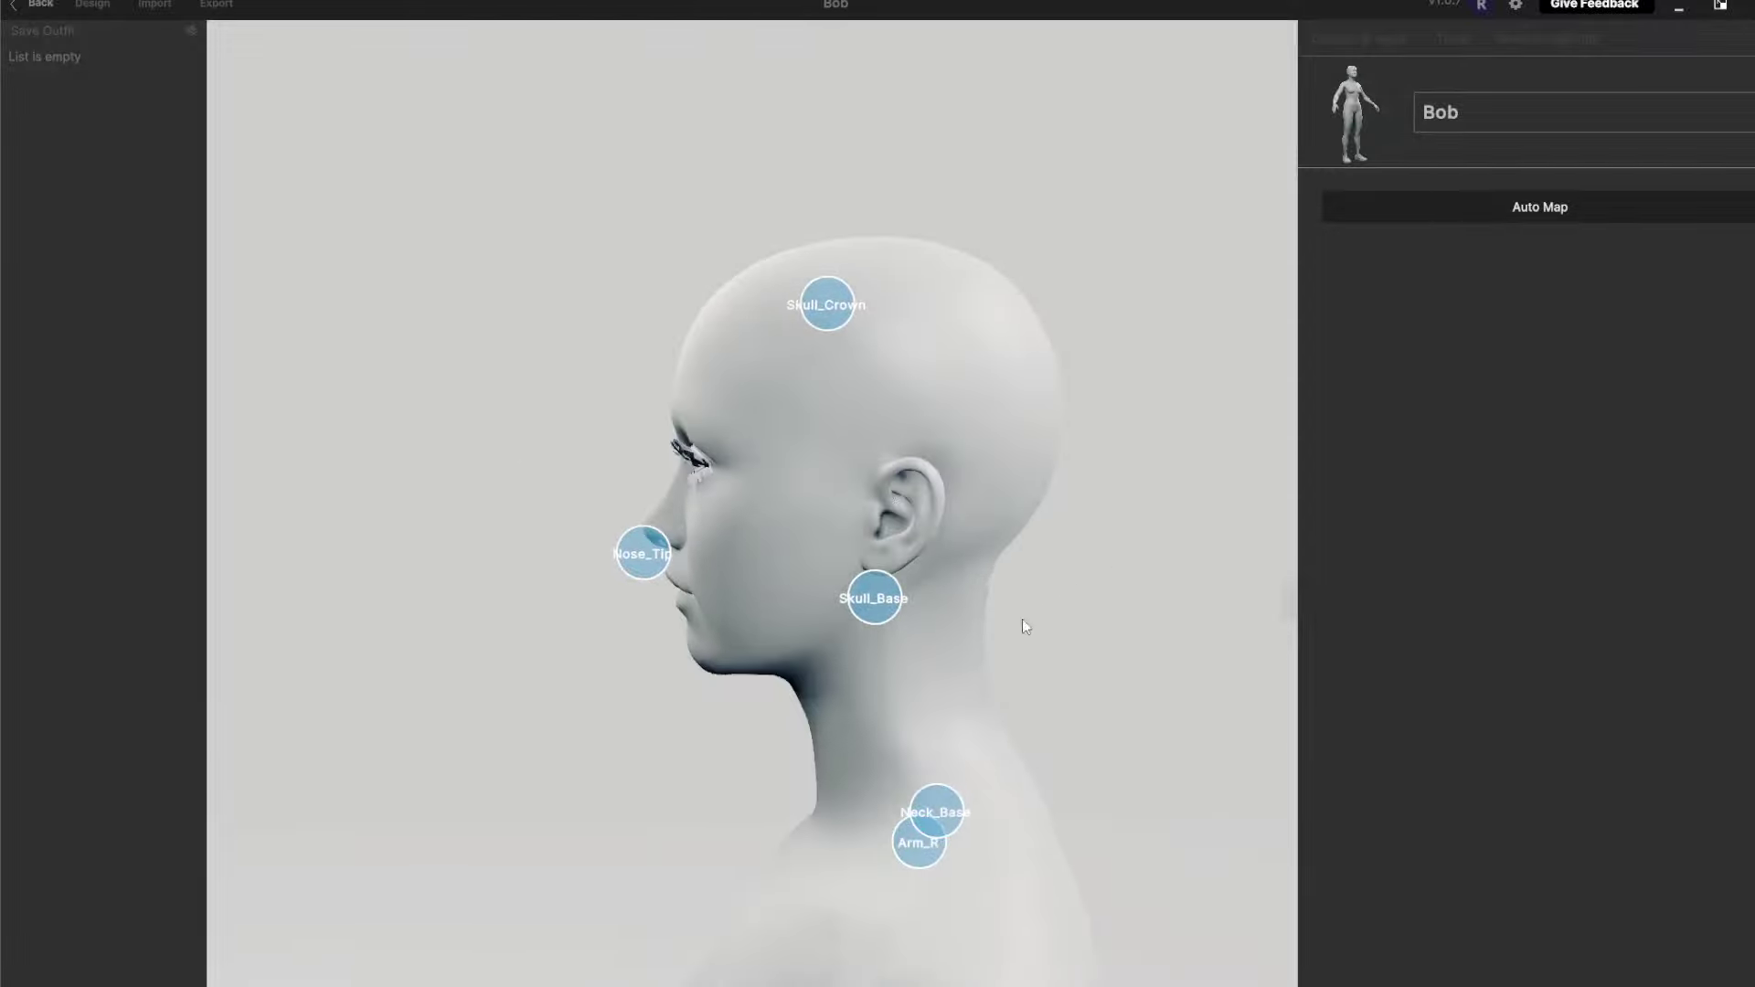
{"action": "scroll", "coordinate": [1126, 611], "scroll_direction": "up", "scroll_amount": 3}
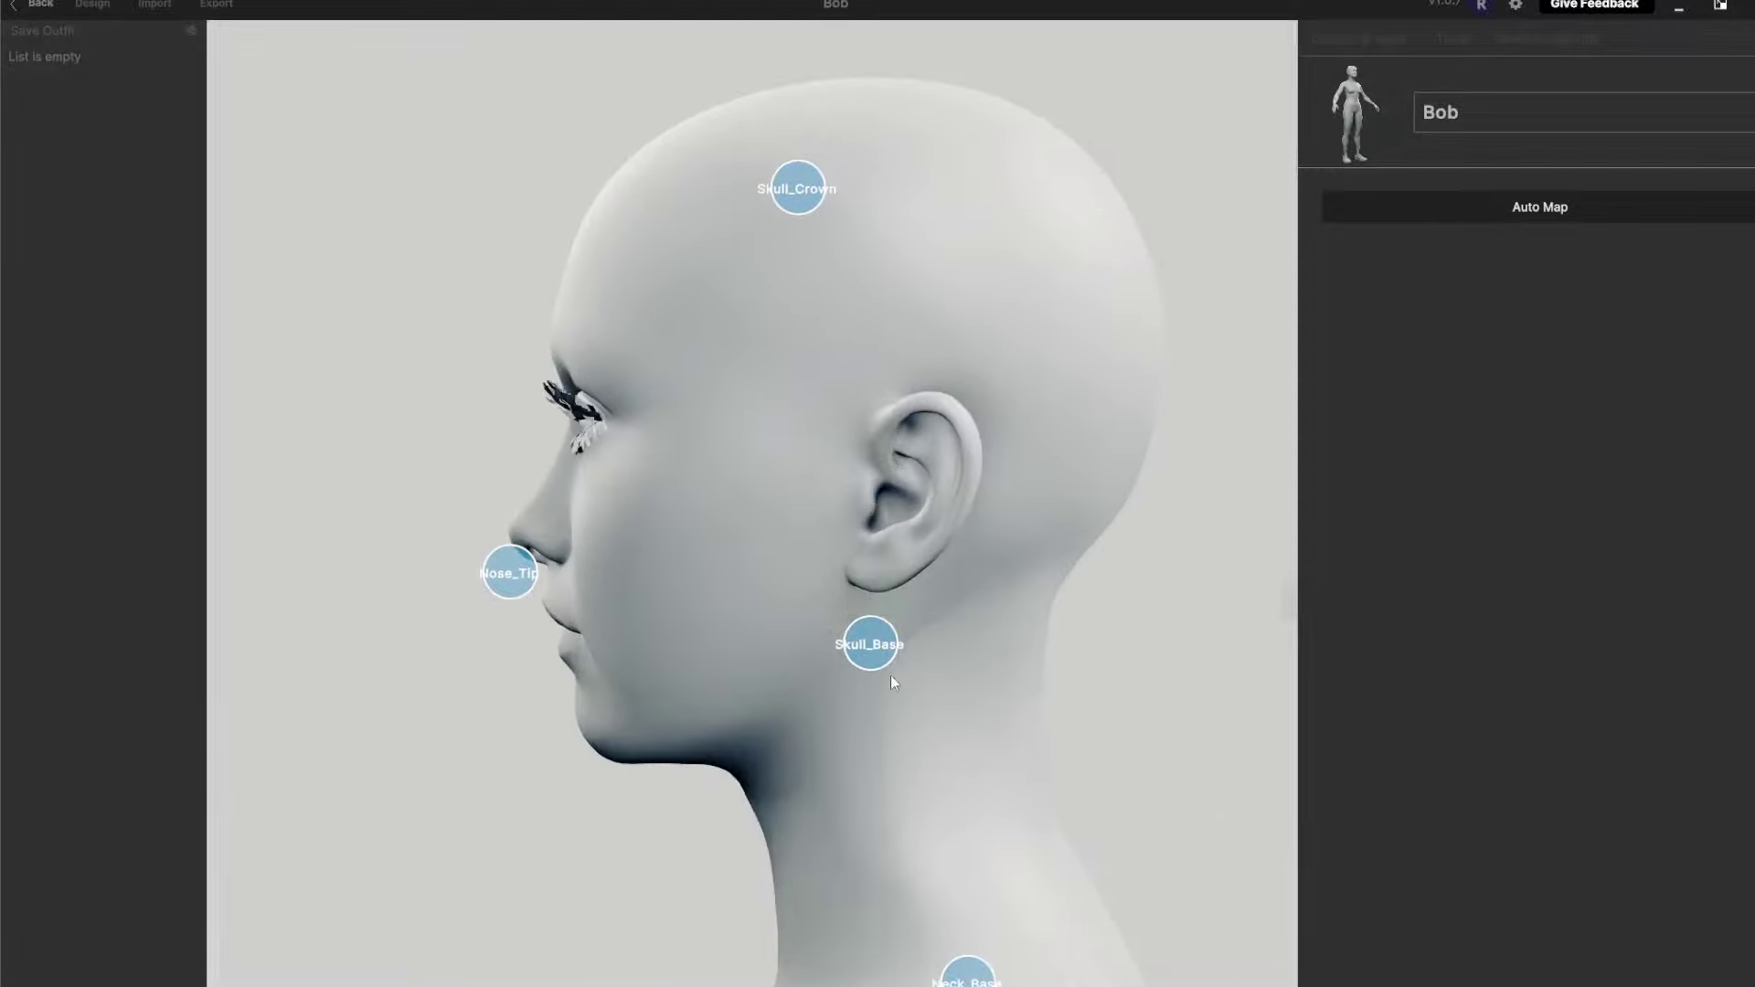
{"action": "left_click", "coordinate": [509, 580]}
{"action": "left_click_drag", "start_coordinate": [509, 500], "coordinate": [512, 468]}
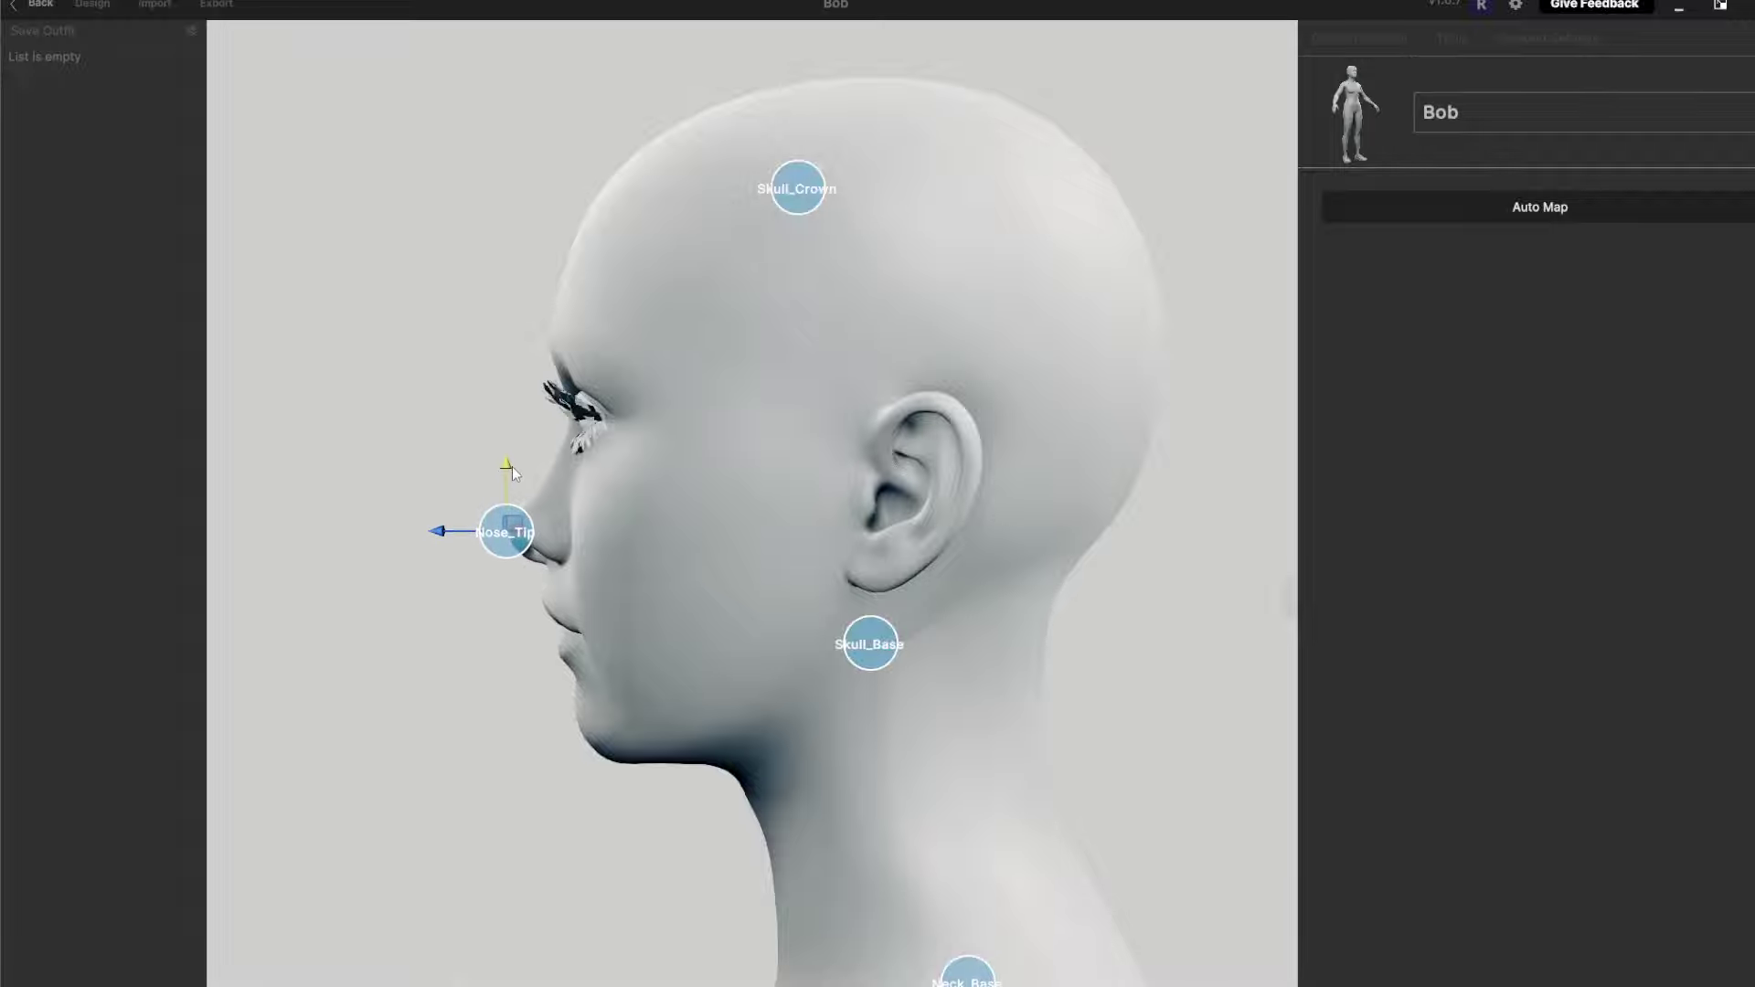
Raise the Skull_Crown marker to the top of the head and centre it on the head from the front
{"action": "left_click", "coordinate": [797, 188]}
{"action": "left_click_drag", "start_coordinate": [796, 123], "coordinate": [799, 21]}
{"action": "mouse_move", "coordinate": [754, 523]}
{"action": "middle_mouse_down"}
{"action": "mouse_move", "coordinate": [733, 523]}
{"action": "mouse_move", "coordinate": [1009, 526]}
{"action": "mouse_move", "coordinate": [1039, 580]}
{"action": "middle_mouse_up"}
{"action": "scroll", "coordinate": [1039, 580], "scroll_direction": "down", "scroll_amount": 5}
{"action": "middle_click_drag", "start_coordinate": [933, 523], "coordinate": [969, 525]}
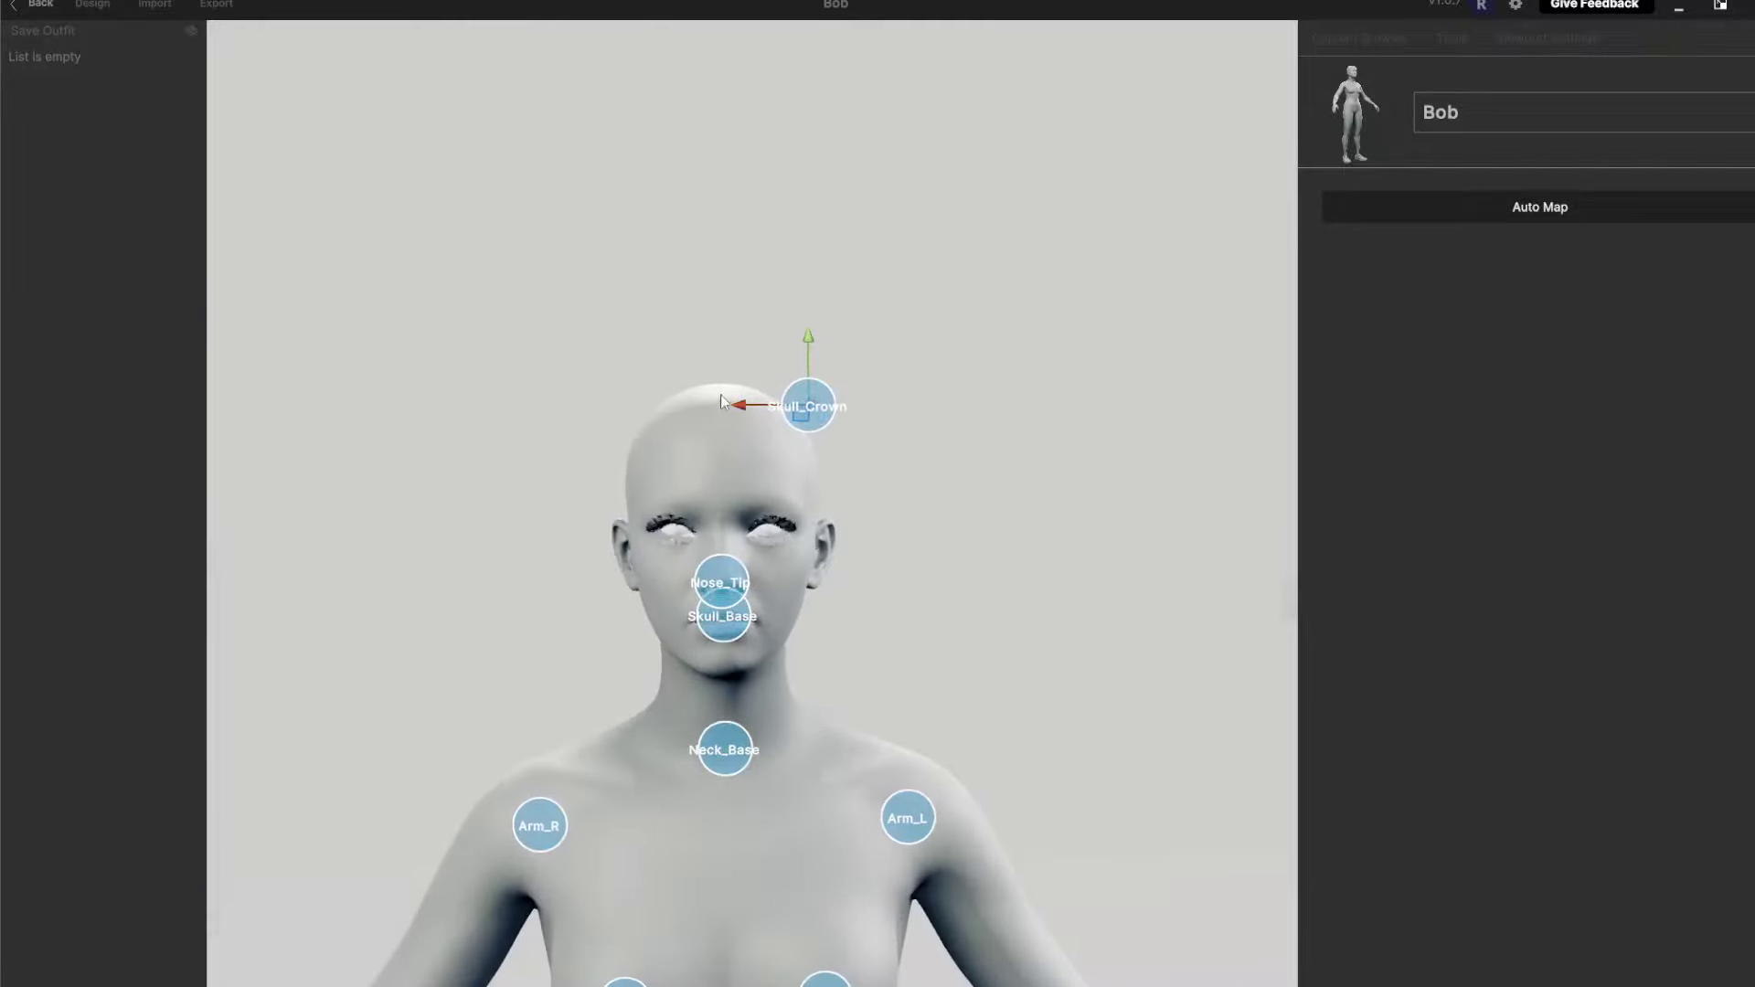
{"action": "left_click_drag", "start_coordinate": [738, 404], "coordinate": [652, 404]}
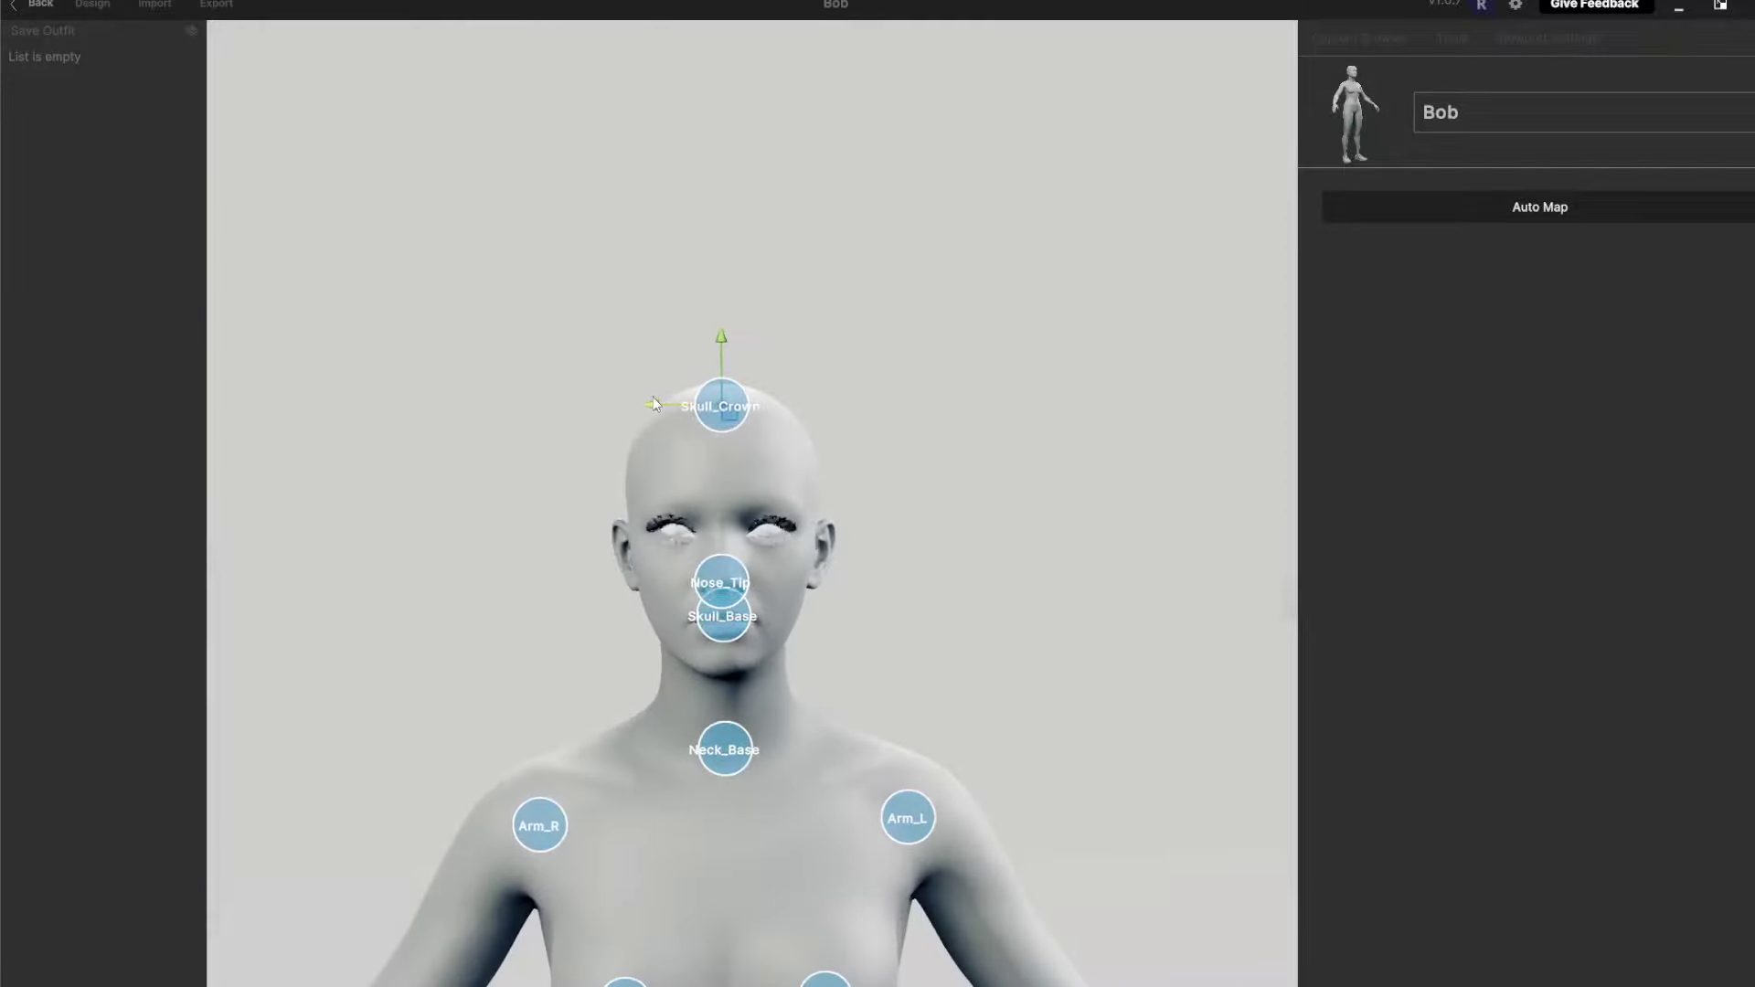
Raise the Skull_Crown marker slightly further so it sits on the surface of the crown in side view
{"action": "left_click_drag", "start_coordinate": [1163, 556], "coordinate": [828, 546]}
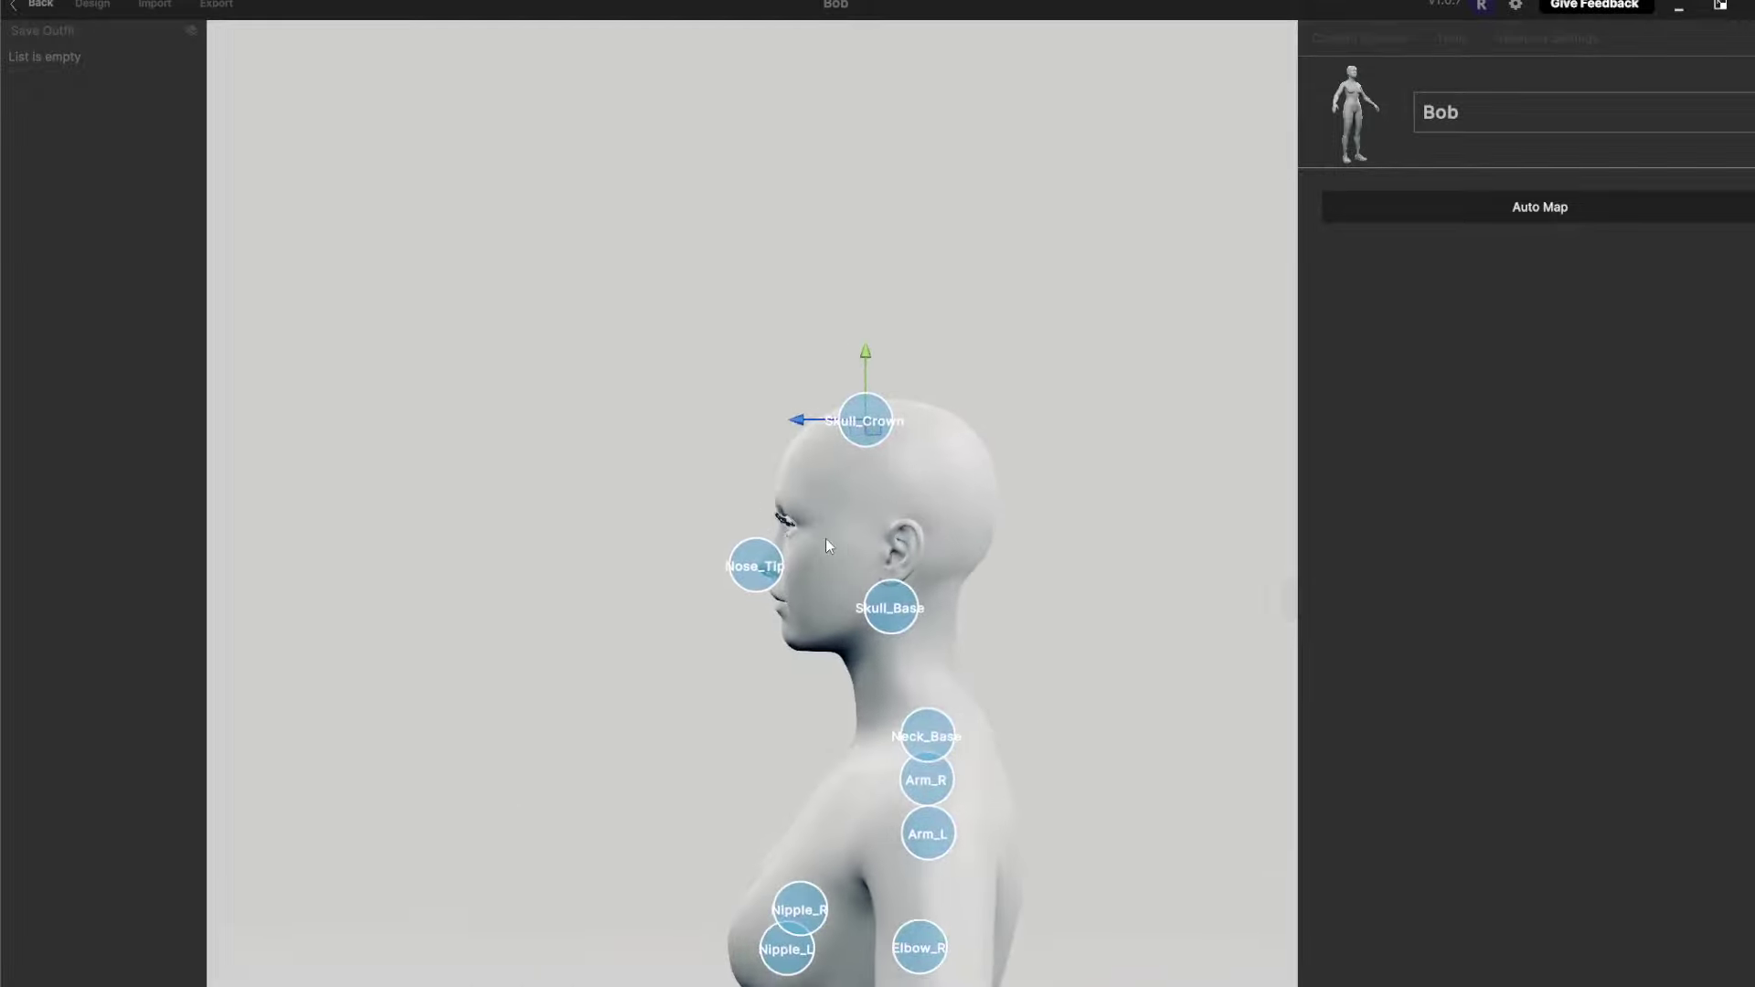
{"action": "scroll", "coordinate": [1114, 407], "scroll_direction": "down", "scroll_amount": 2}
{"action": "scroll", "coordinate": [1109, 408], "scroll_direction": "up", "scroll_amount": 8}
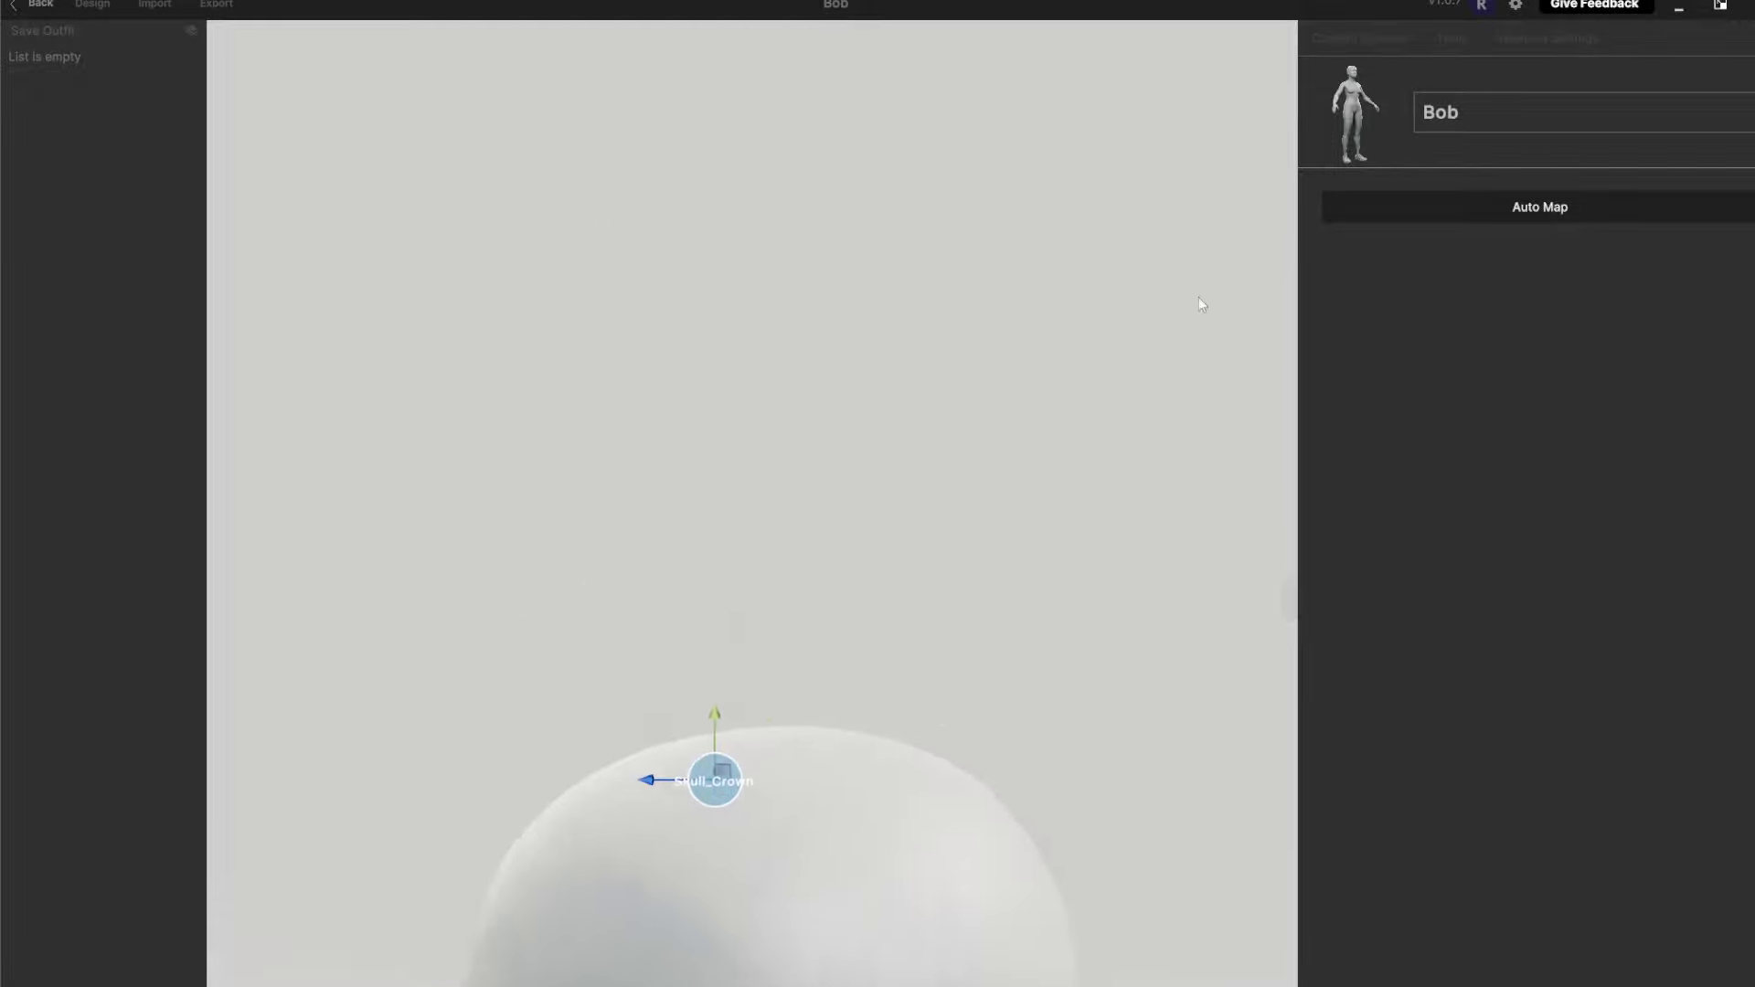
{"action": "scroll", "coordinate": [1046, 333], "scroll_direction": "down", "scroll_amount": 3}
{"action": "left_click_drag", "start_coordinate": [806, 463], "coordinate": [814, 416]}
{"action": "middle_click_drag", "start_coordinate": [578, 428], "coordinate": [896, 431]}
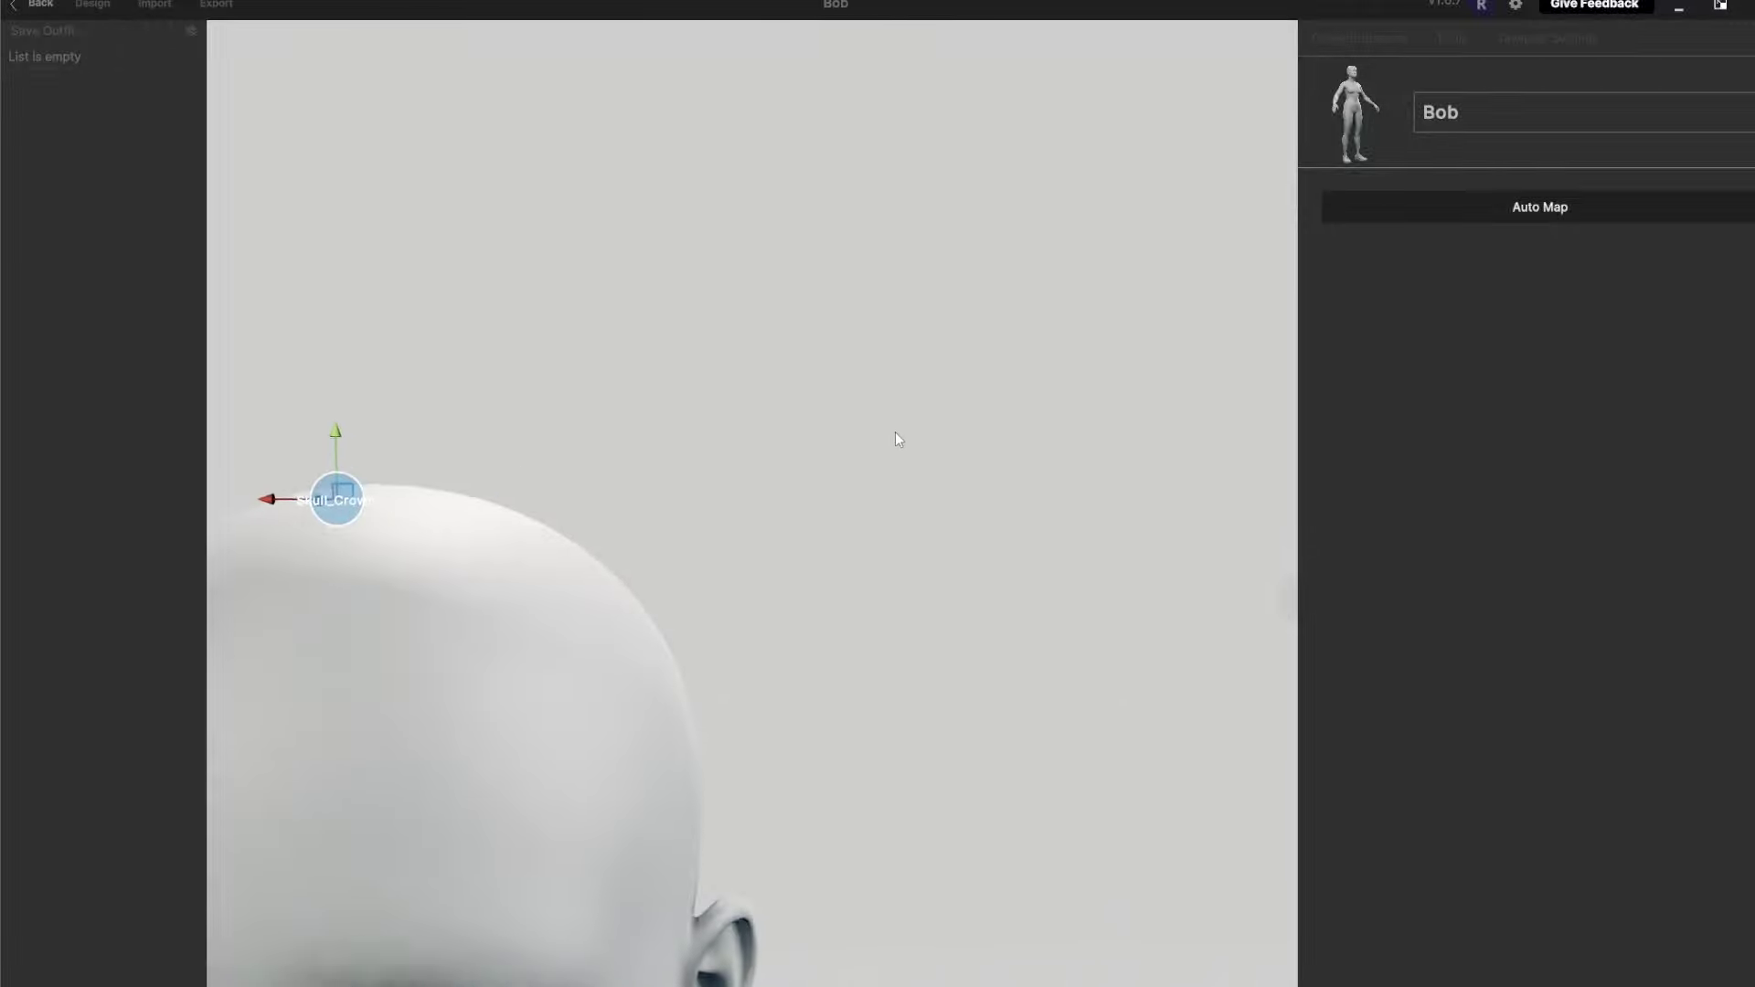
Check the placement of all body markers from head to feet, from the front and in side view
{"action": "scroll", "coordinate": [880, 475], "scroll_direction": "down", "scroll_amount": 6}
{"action": "scroll", "coordinate": [1018, 589], "scroll_direction": "up", "scroll_amount": 2}
{"action": "middle_click_drag", "start_coordinate": [1014, 723], "coordinate": [1055, 468]}
{"action": "scroll", "coordinate": [1073, 579], "scroll_direction": "up", "scroll_amount": 4}
{"action": "scroll", "coordinate": [1106, 611], "scroll_direction": "down", "scroll_amount": 4}
{"action": "scroll", "coordinate": [1033, 942], "scroll_direction": "down", "scroll_amount": 4}
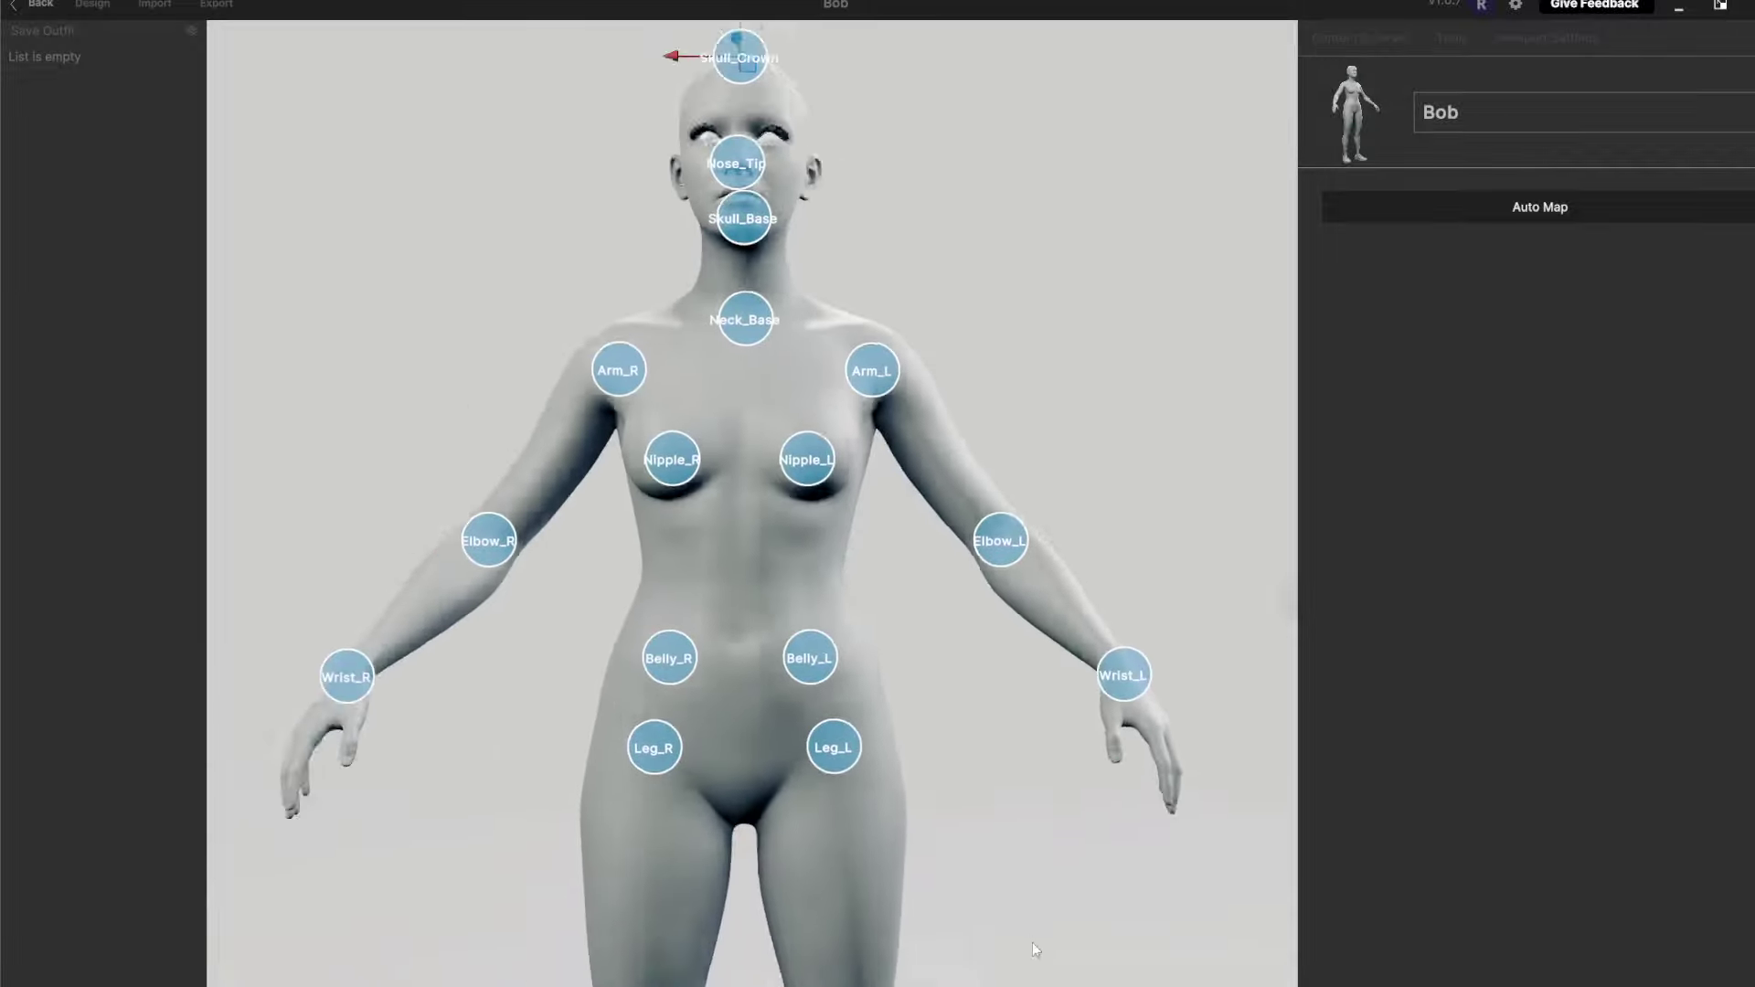
{"action": "middle_click_drag", "start_coordinate": [1044, 949], "coordinate": [883, 683]}
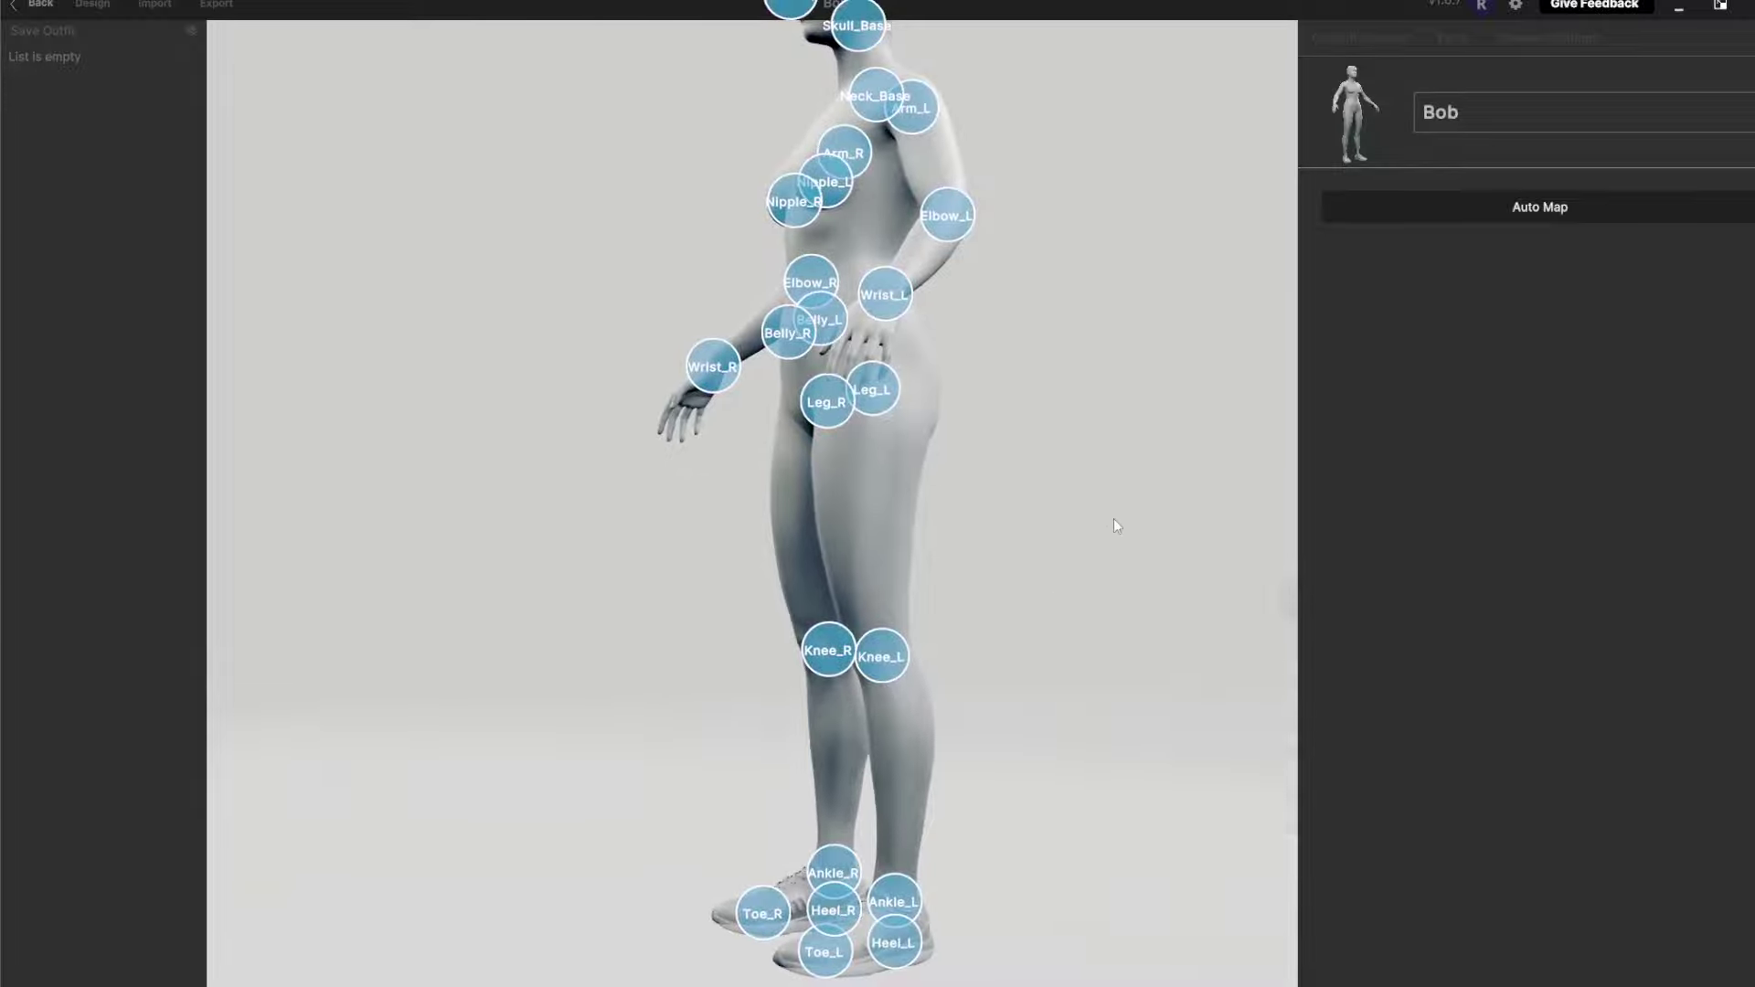
{"action": "middle_click_drag", "start_coordinate": [1114, 518], "coordinate": [1039, 644]}
{"action": "middle_click_drag", "start_coordinate": [969, 311], "coordinate": [1005, 469]}
{"action": "scroll", "coordinate": [1005, 468], "scroll_direction": "up", "scroll_amount": 3}
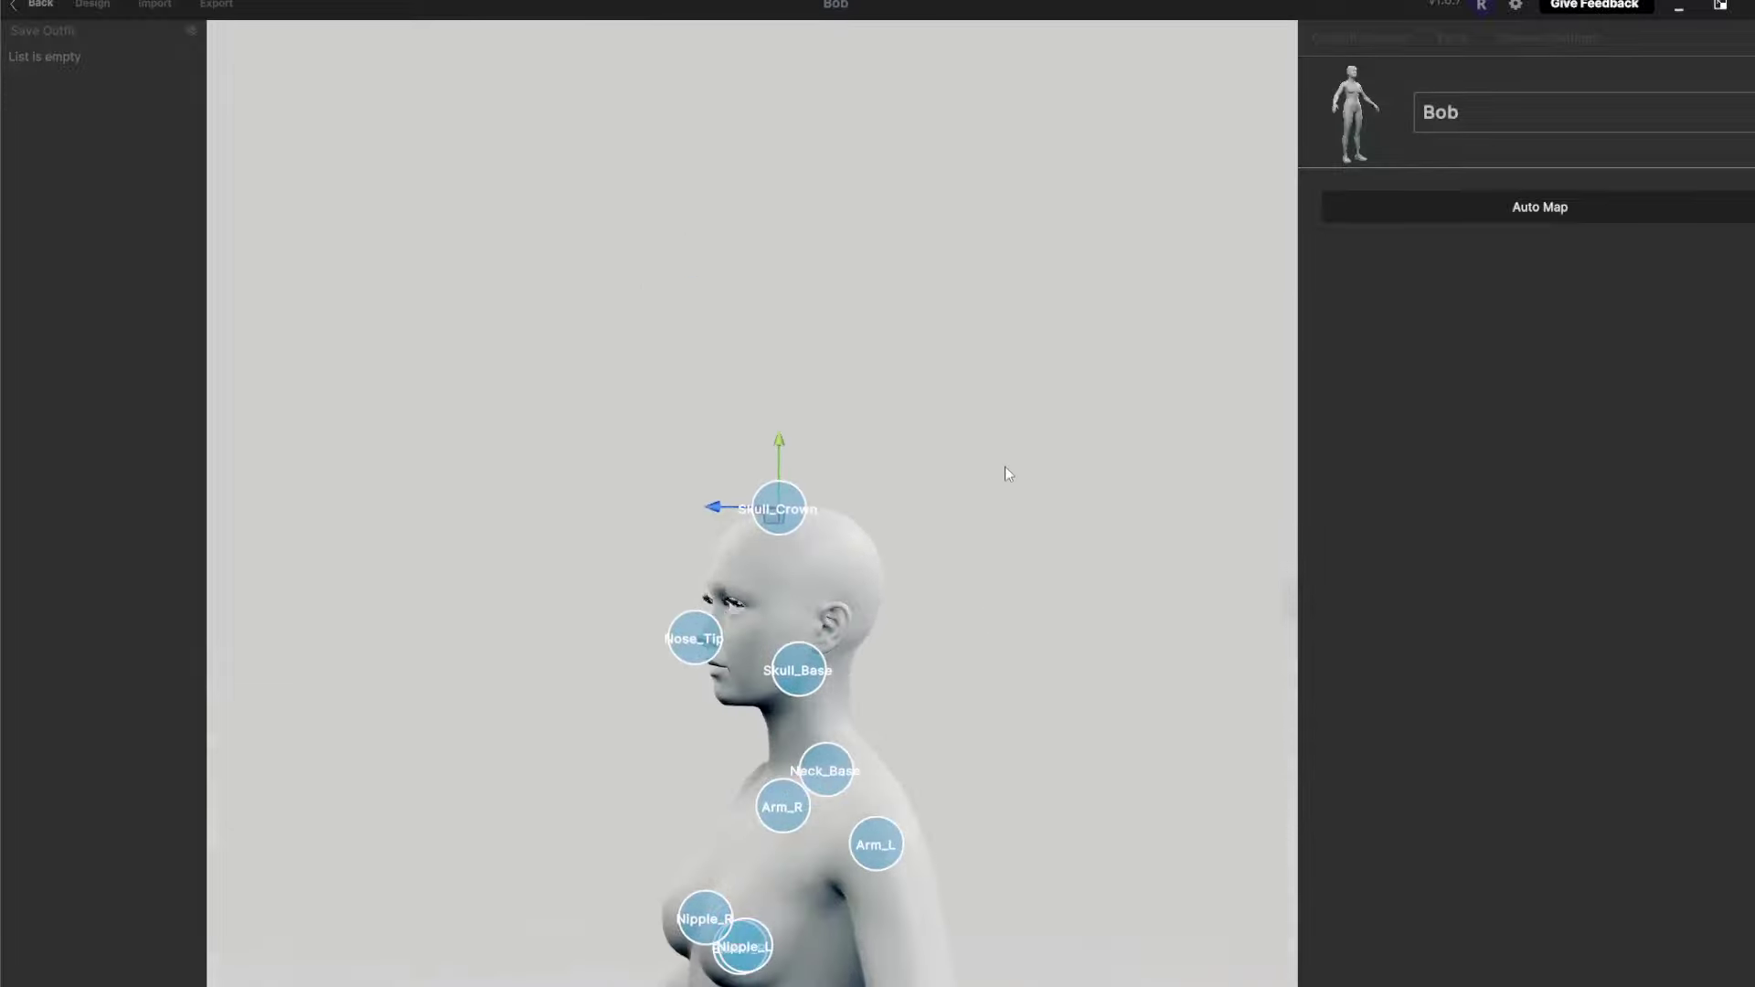
{"action": "scroll", "coordinate": [962, 593], "scroll_direction": "up", "scroll_amount": 3}
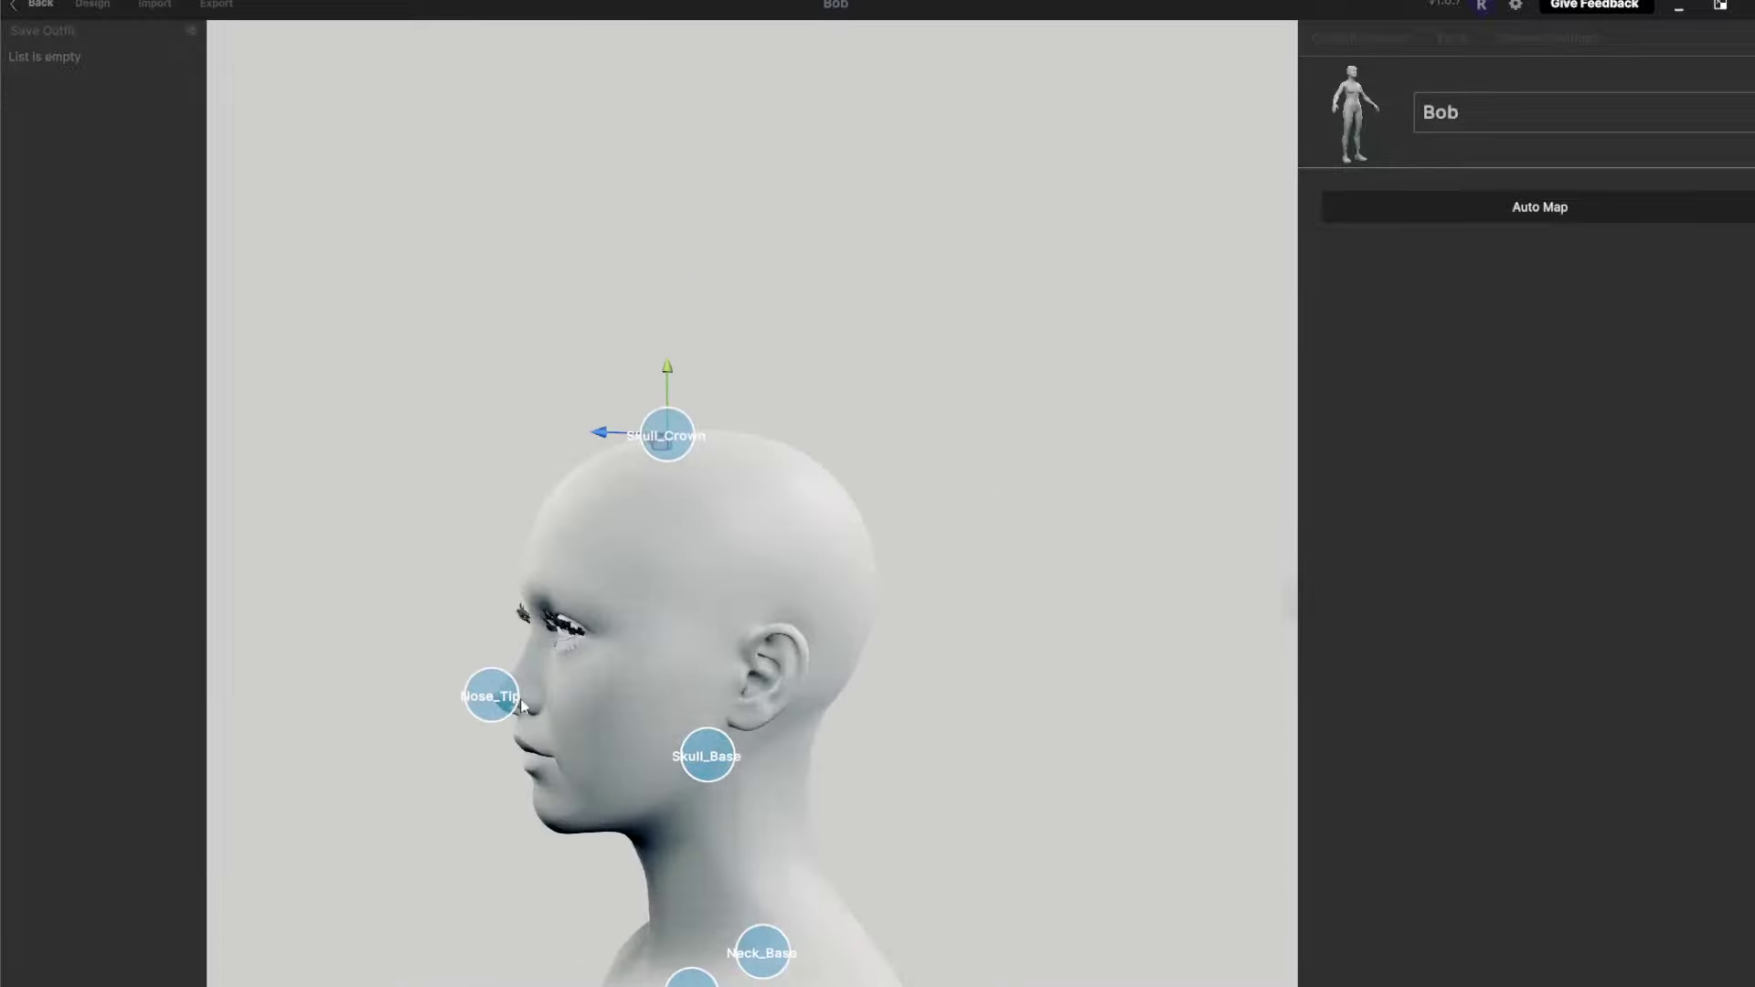
{"action": "scroll", "coordinate": [967, 424], "scroll_direction": "up", "scroll_amount": 2}
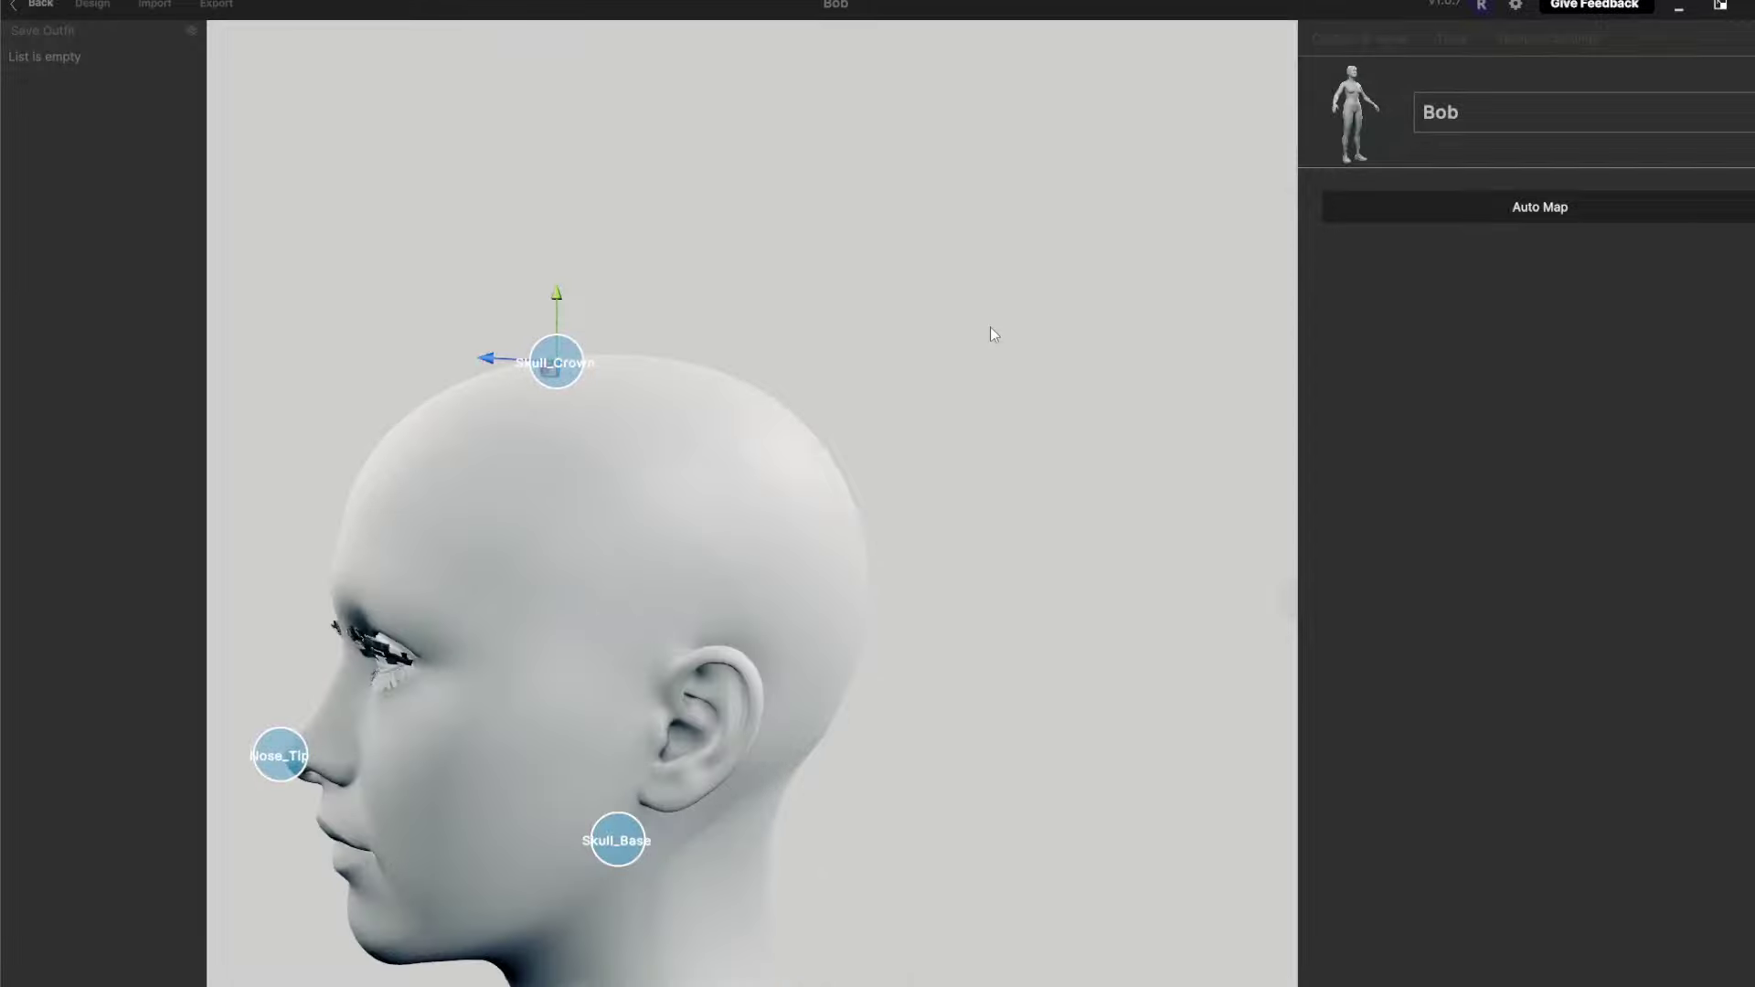
{"action": "middle_click_drag", "start_coordinate": [791, 526], "coordinate": [1200, 336]}
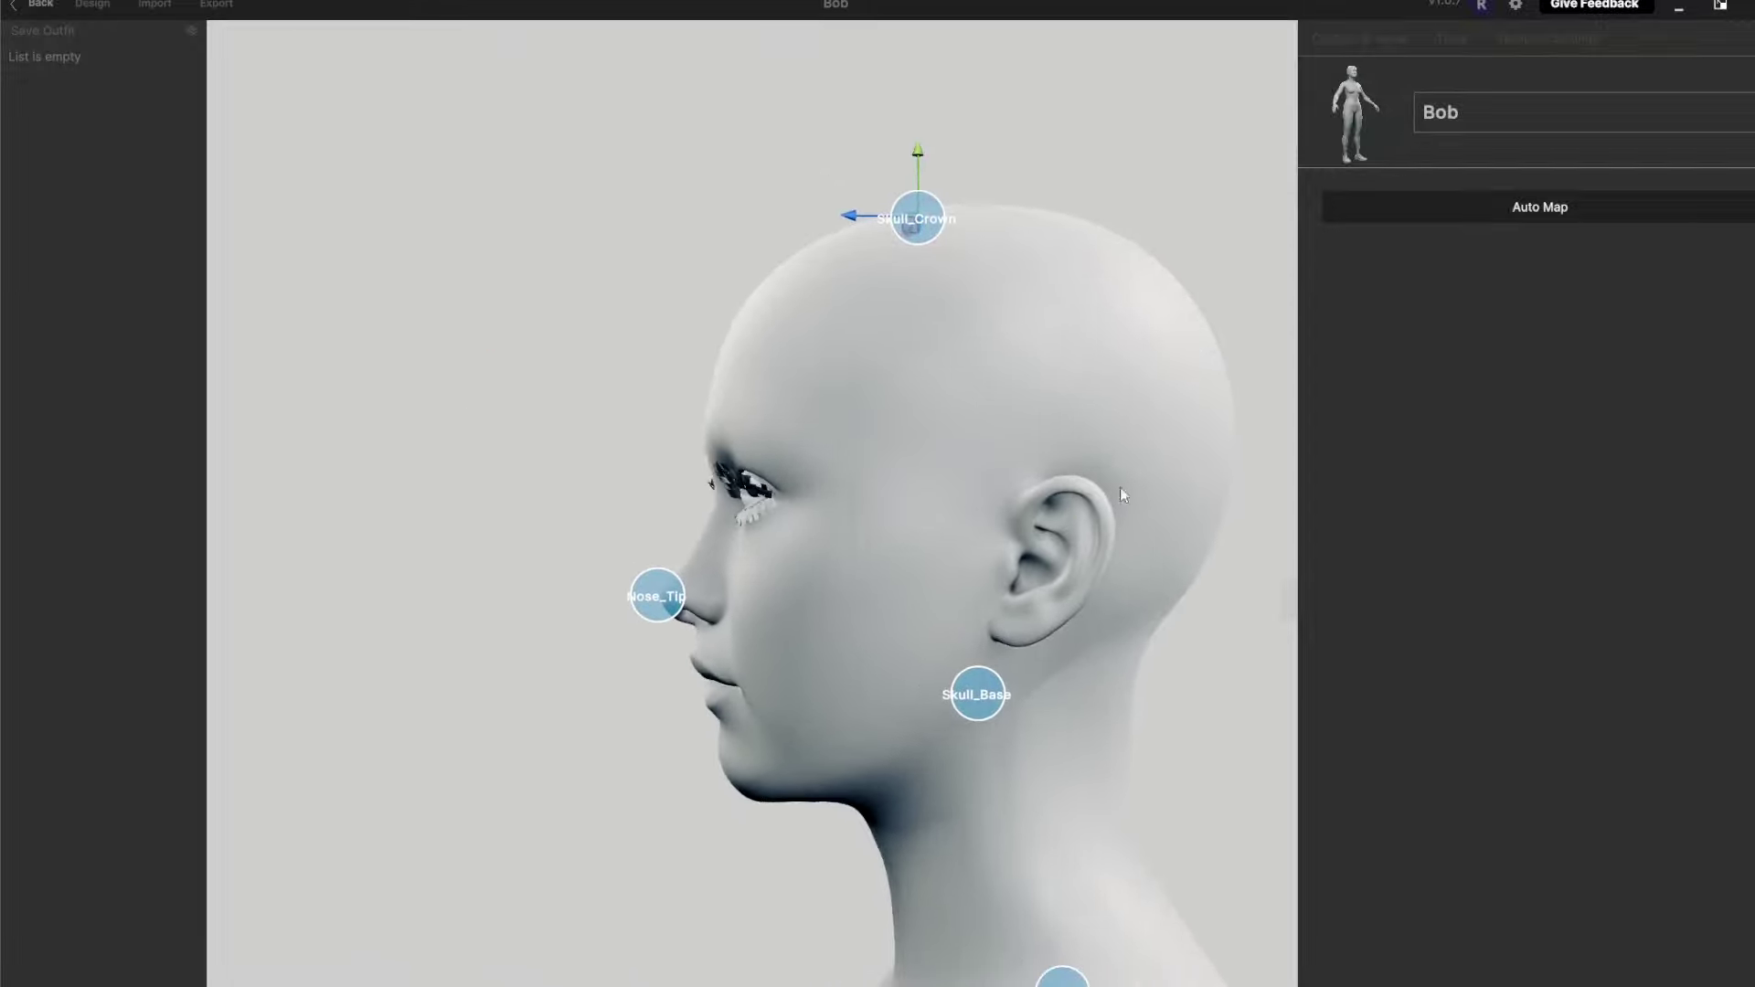
Shift the Skull_Base marker slightly backwards and down in side view, and check it from the front
{"action": "left_click", "coordinate": [986, 698]}
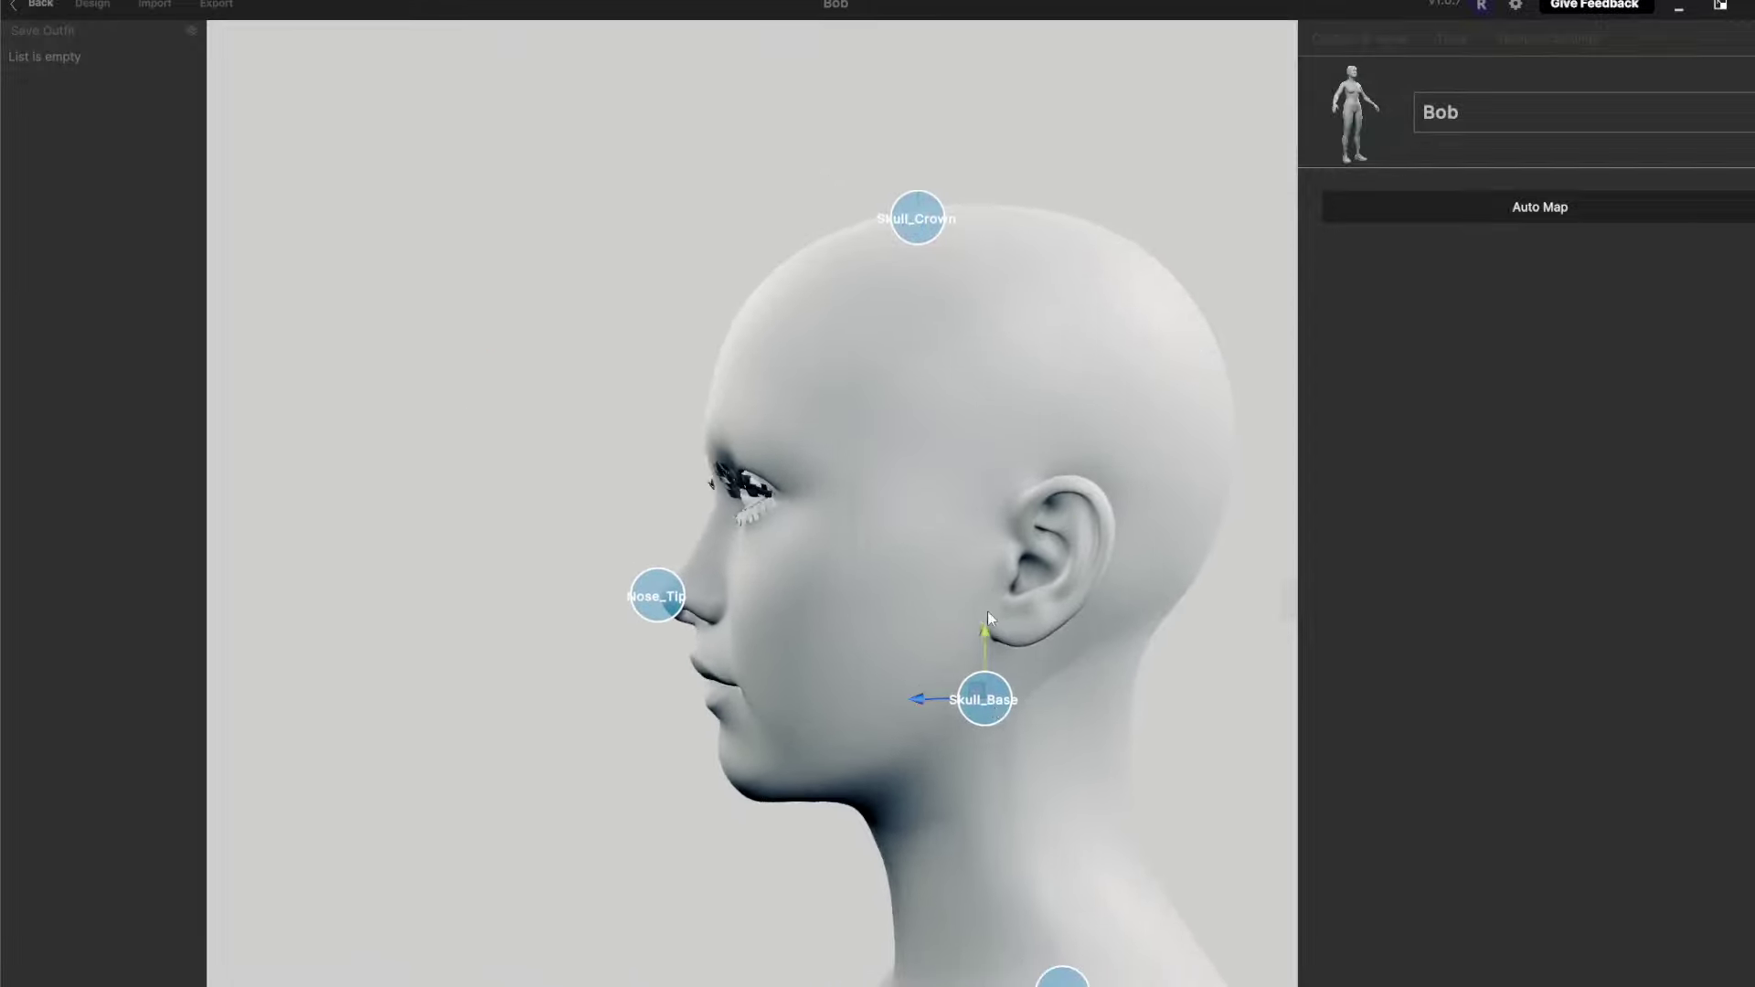
{"action": "left_click_drag", "start_coordinate": [987, 631], "coordinate": [987, 642]}
{"action": "left_click_drag", "start_coordinate": [493, 964], "coordinate": [733, 945]}
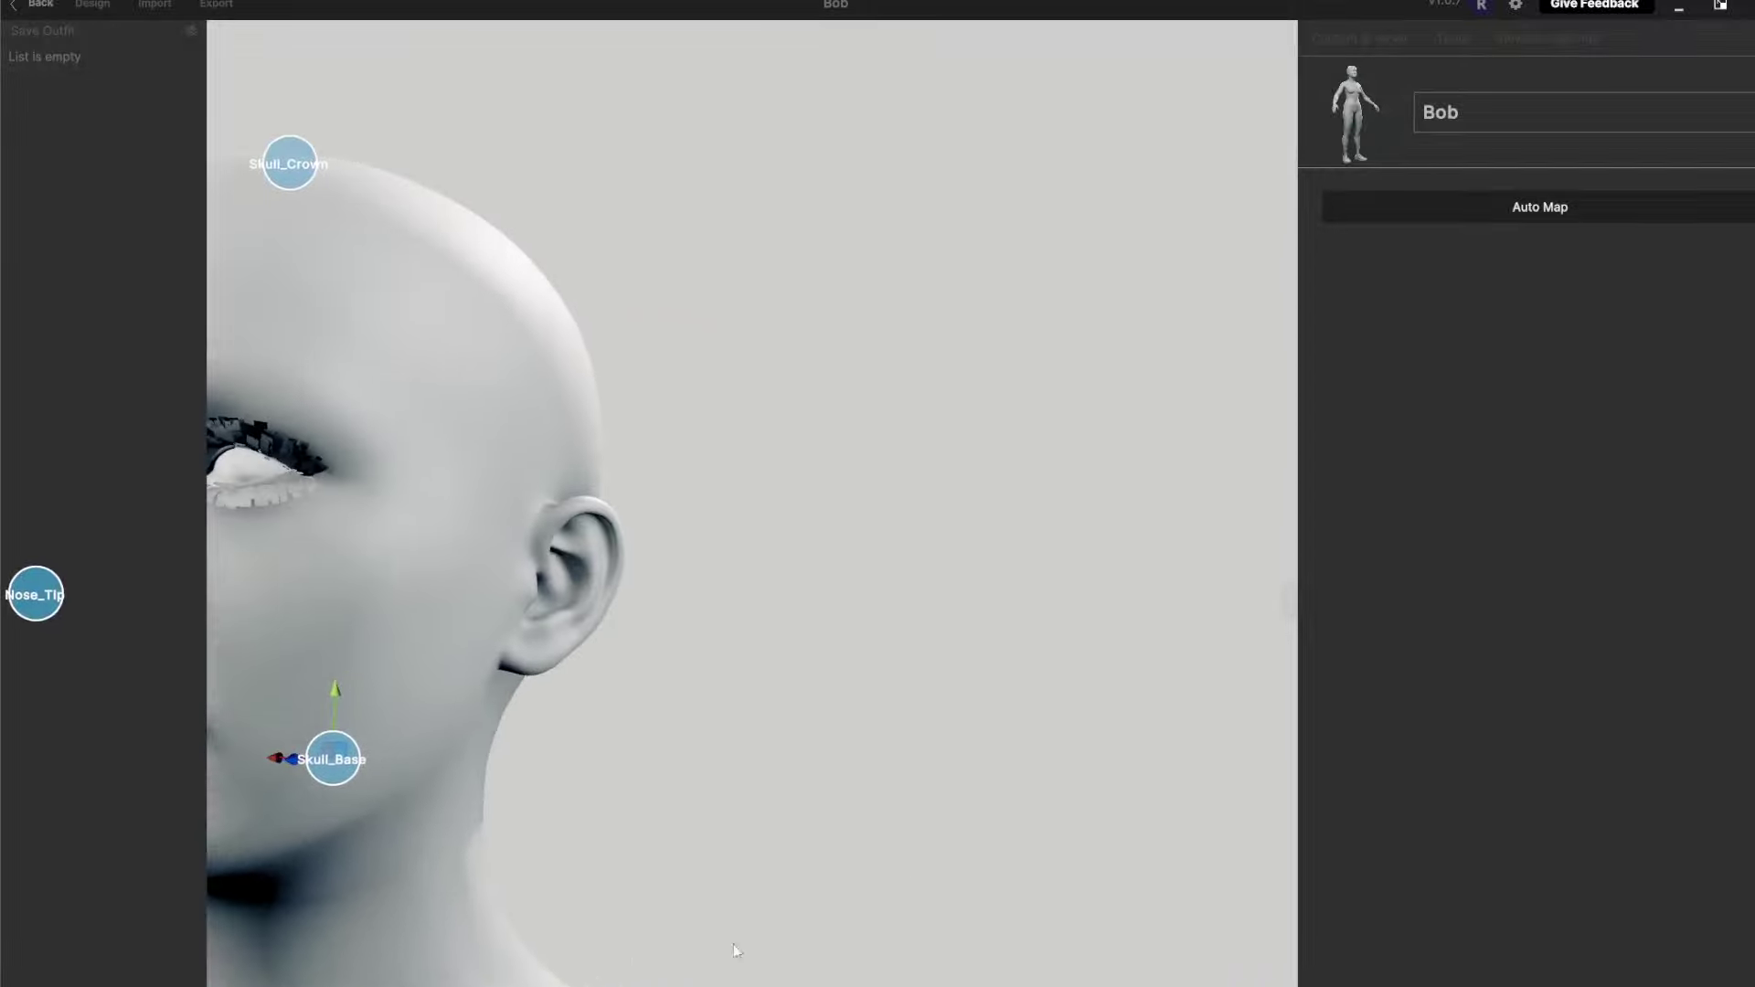
{"action": "scroll", "coordinate": [733, 945], "scroll_direction": "down", "scroll_amount": 5}
{"action": "left_click_drag", "start_coordinate": [991, 674], "coordinate": [1052, 688]}
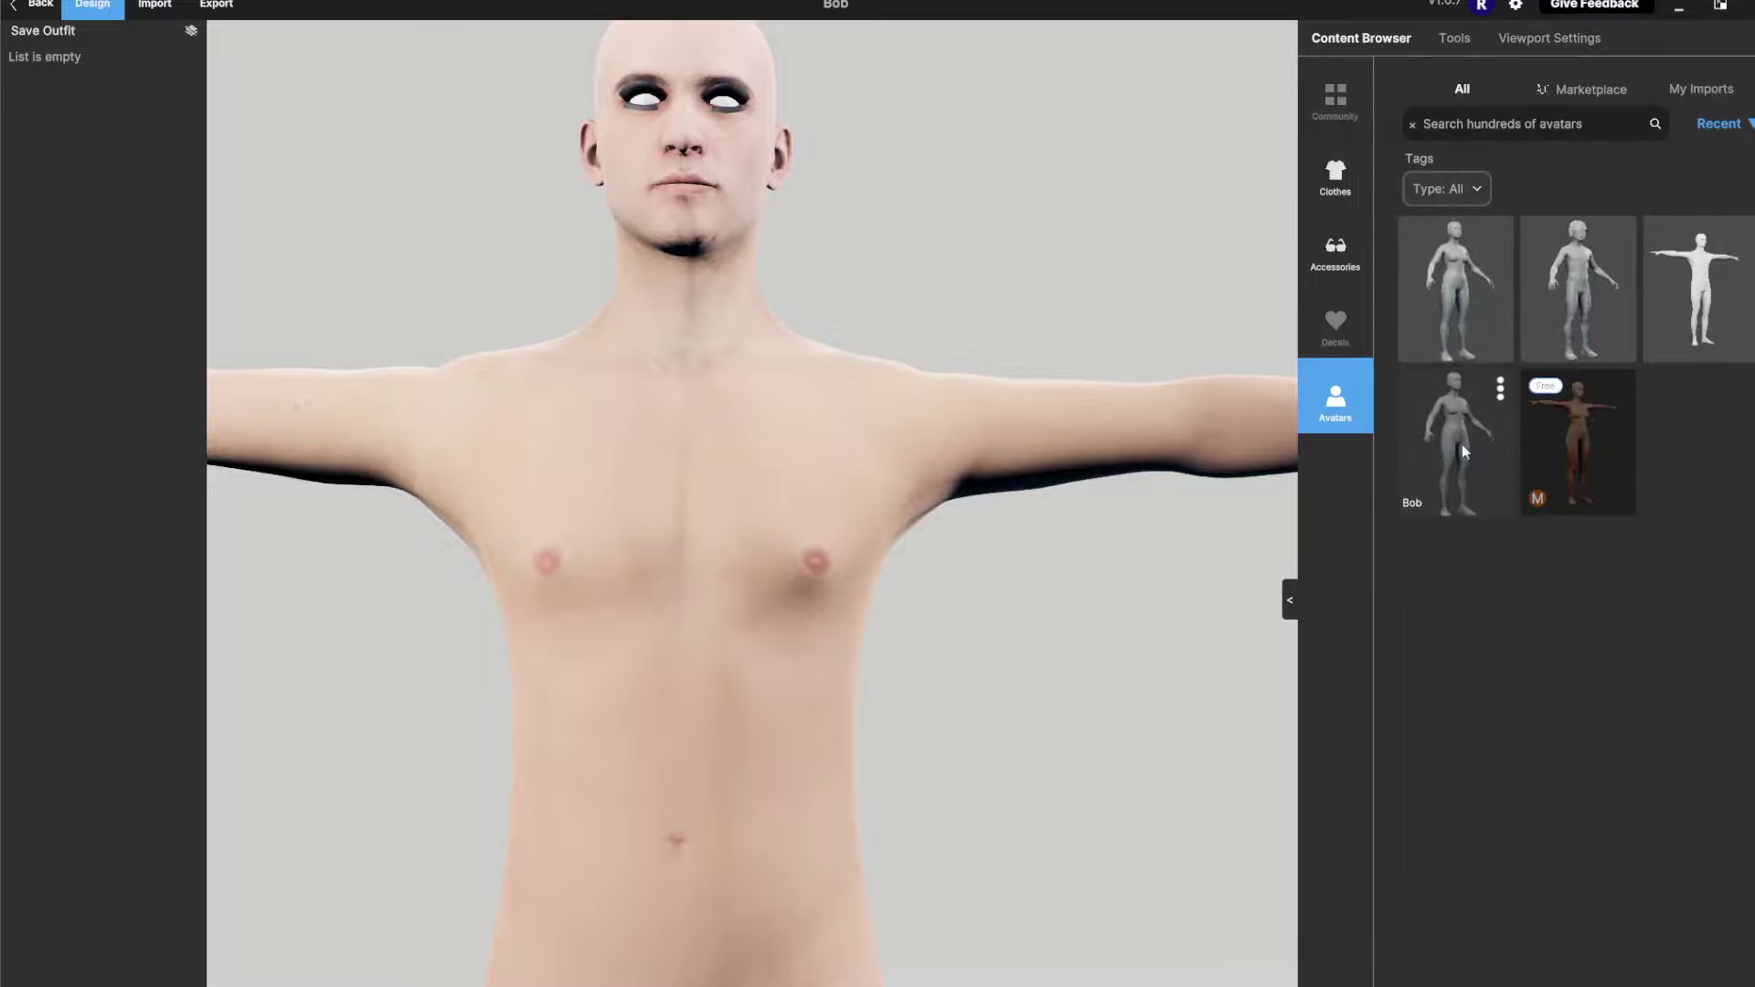
Load the newly imported Bob avatar, then swap in the earlier imported female avatar to compare their meshes
{"action": "left_click", "coordinate": [1446, 434]}
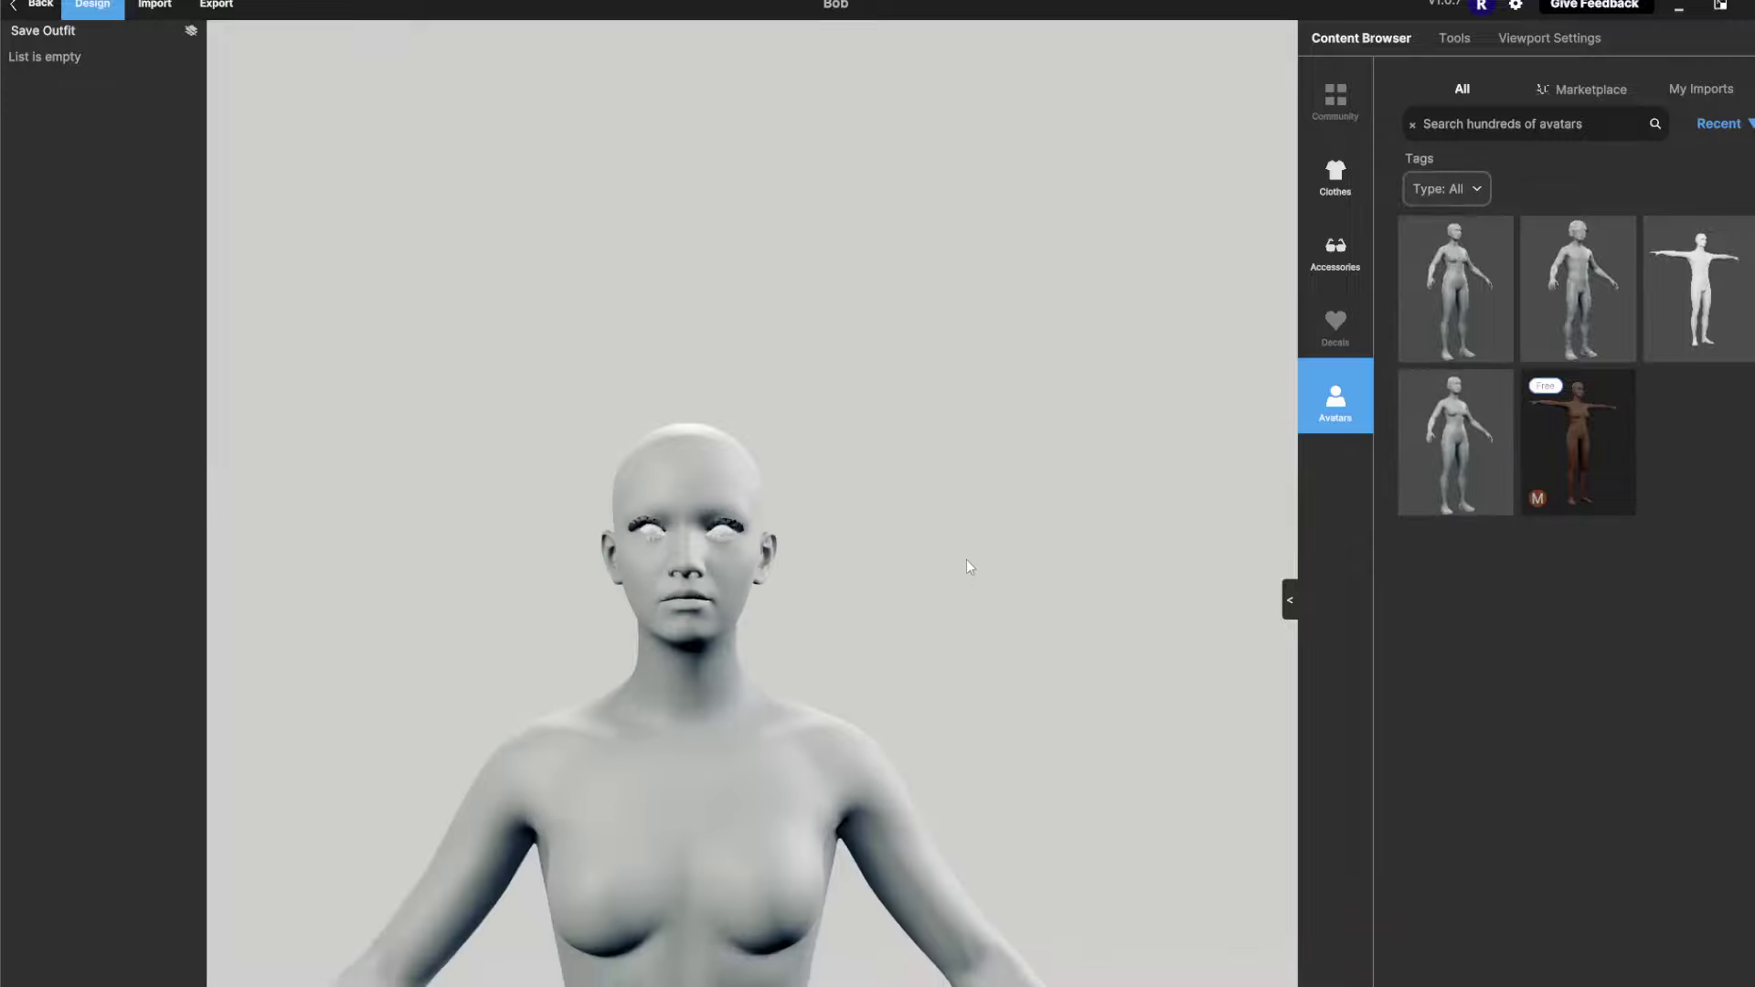
{"action": "left_click", "coordinate": [1421, 322]}
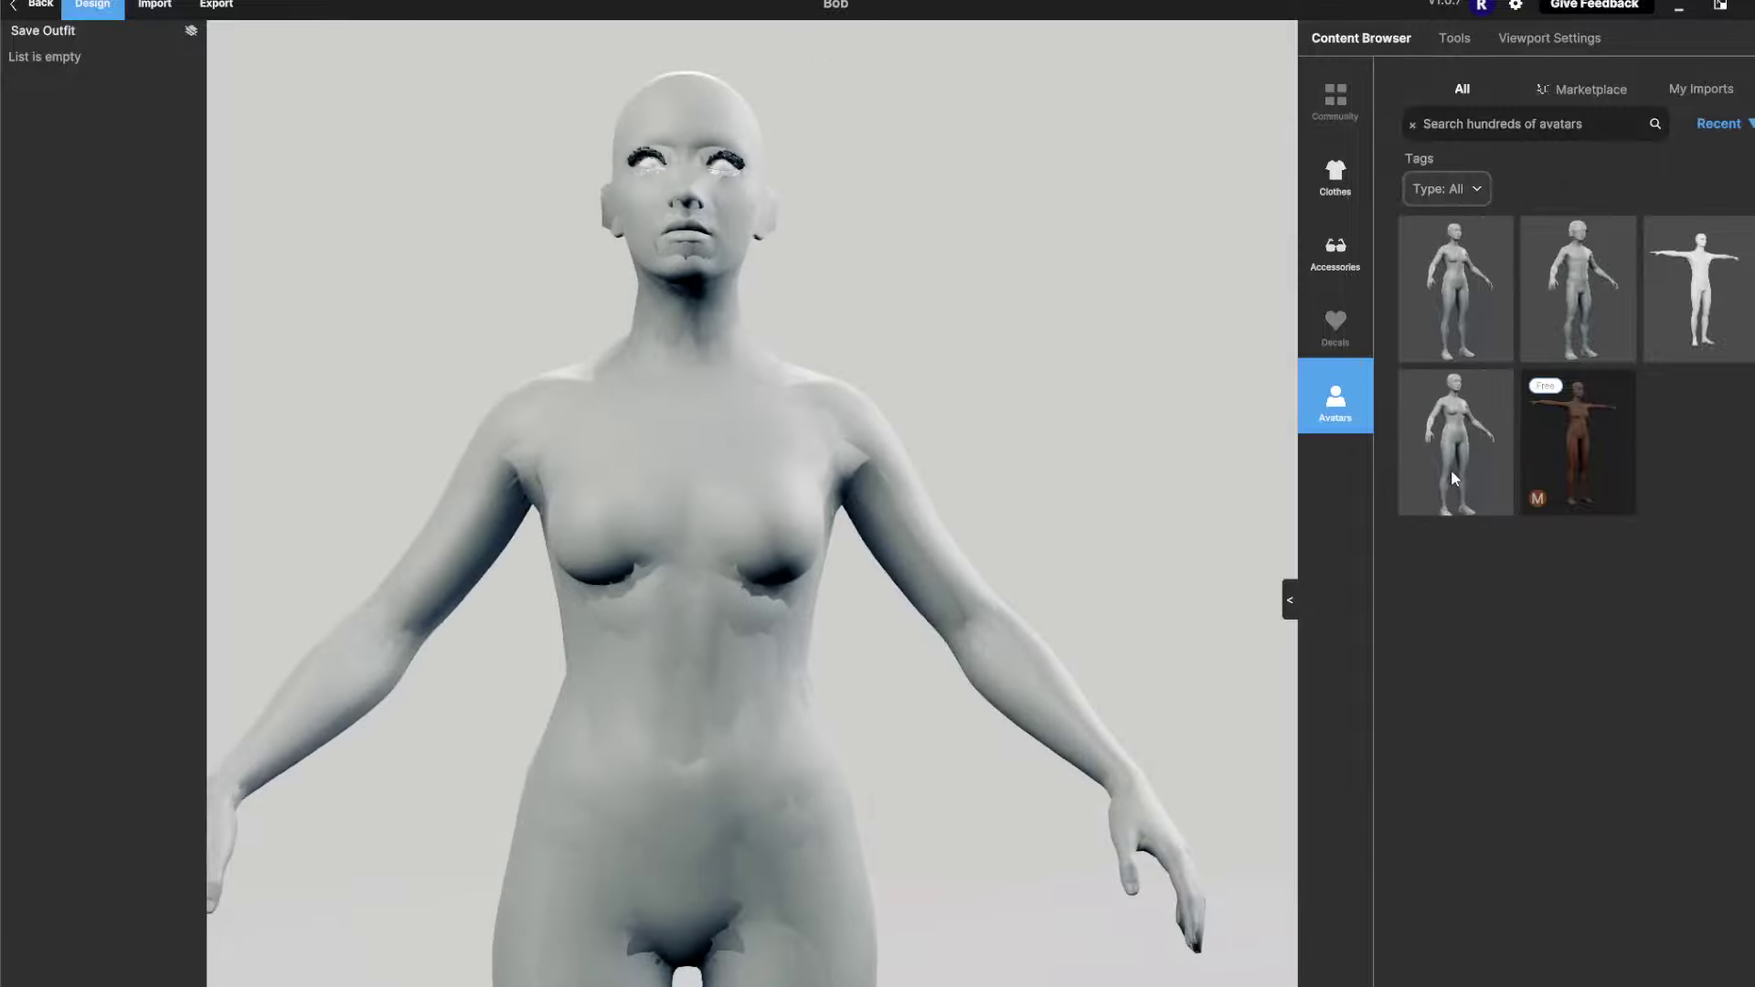
Load the smoother-meshed female avatar and delete the rougher, most recent female avatar from the avatar library
{"action": "left_click", "coordinate": [1451, 469]}
{"action": "left_click", "coordinate": [1499, 239]}
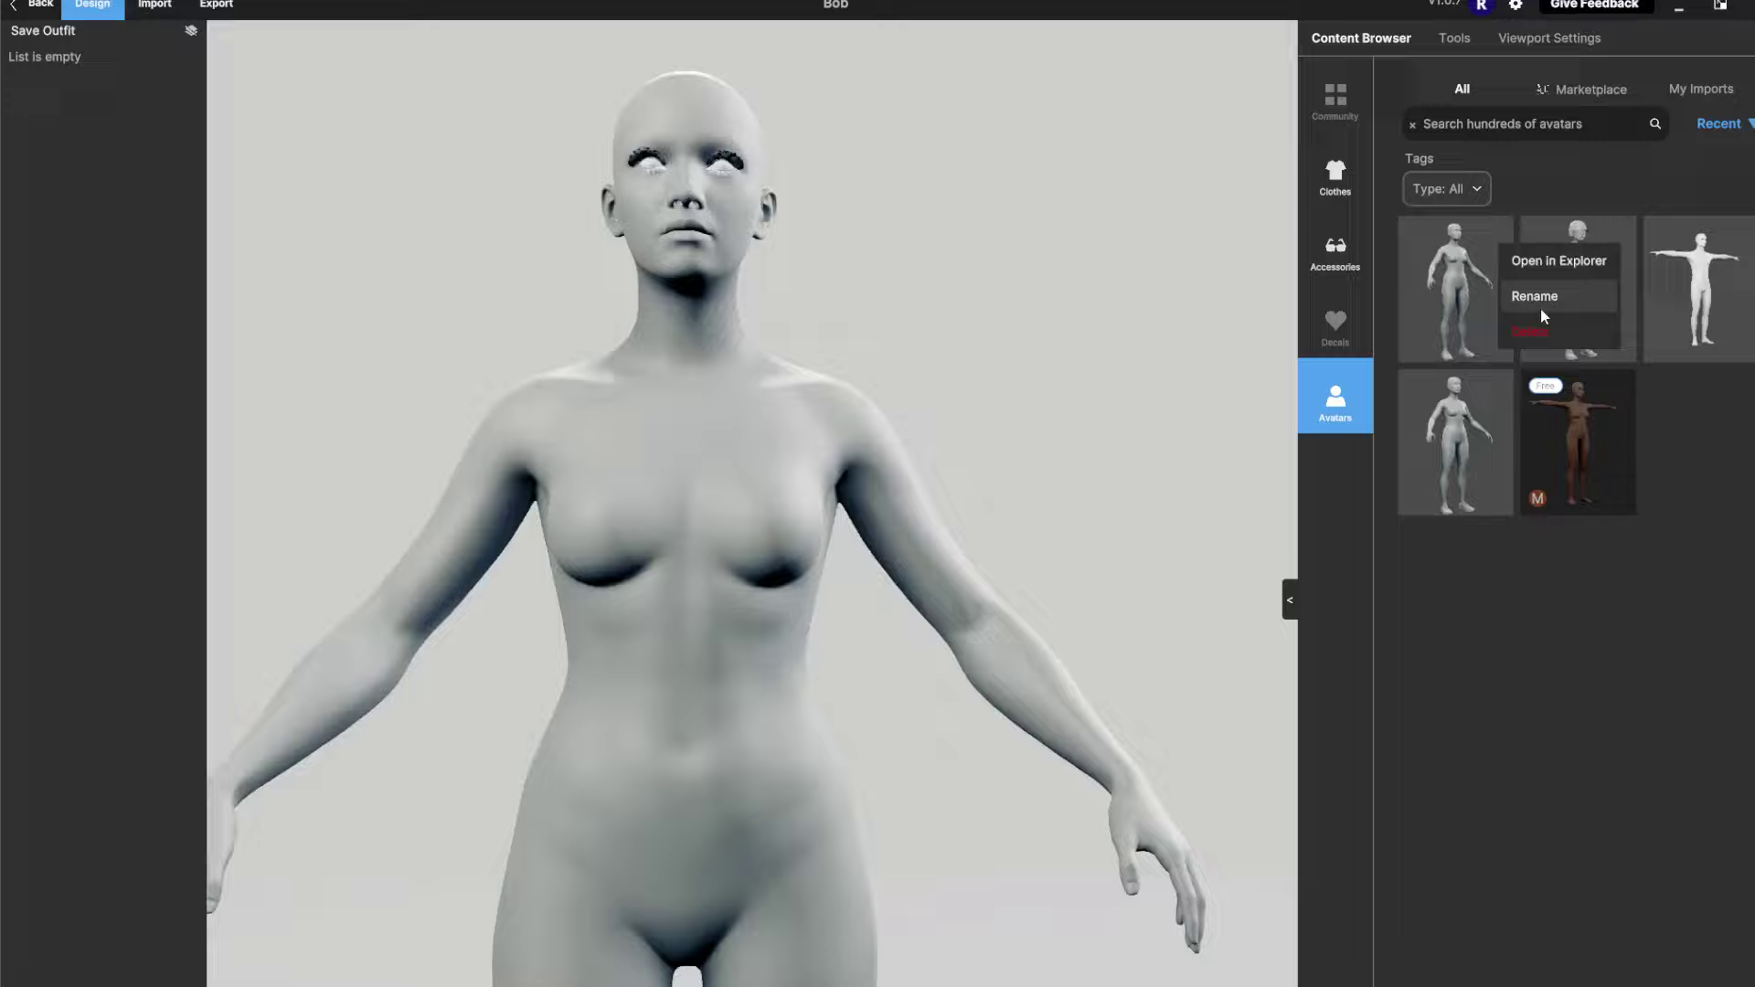
{"action": "left_click", "coordinate": [1549, 331]}
{"action": "left_click", "coordinate": [952, 681]}
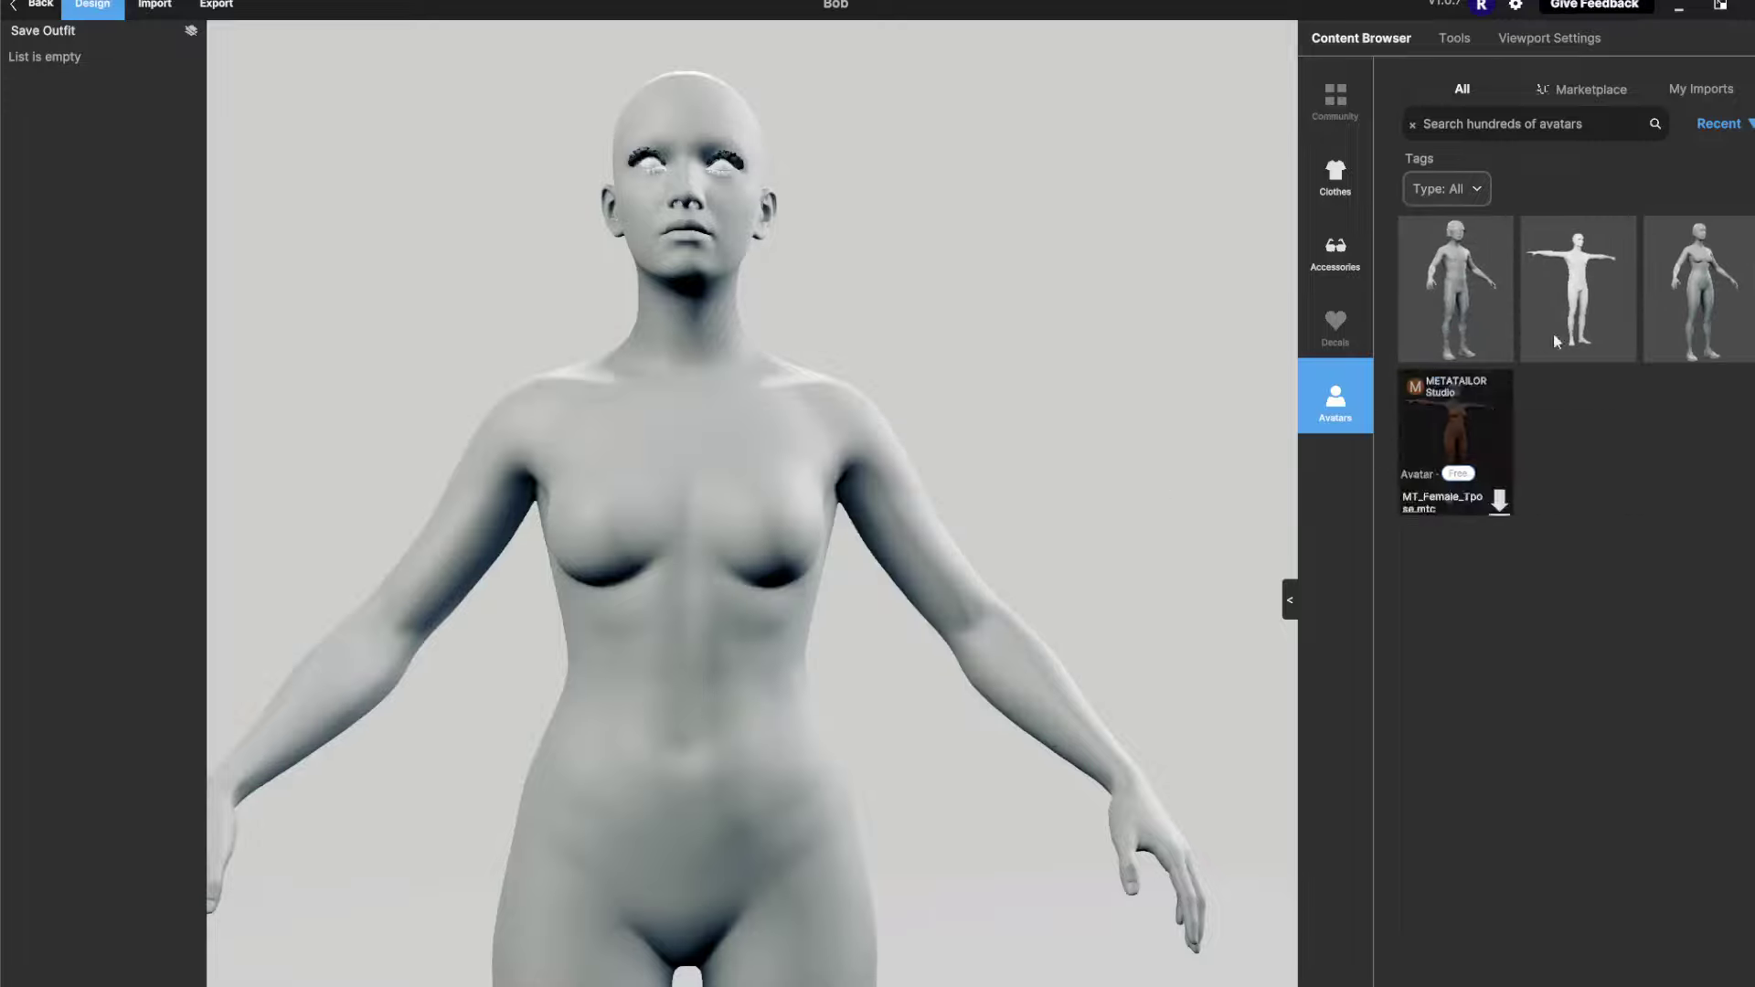
{"action": "mouse_move", "coordinate": [1500, 252]}
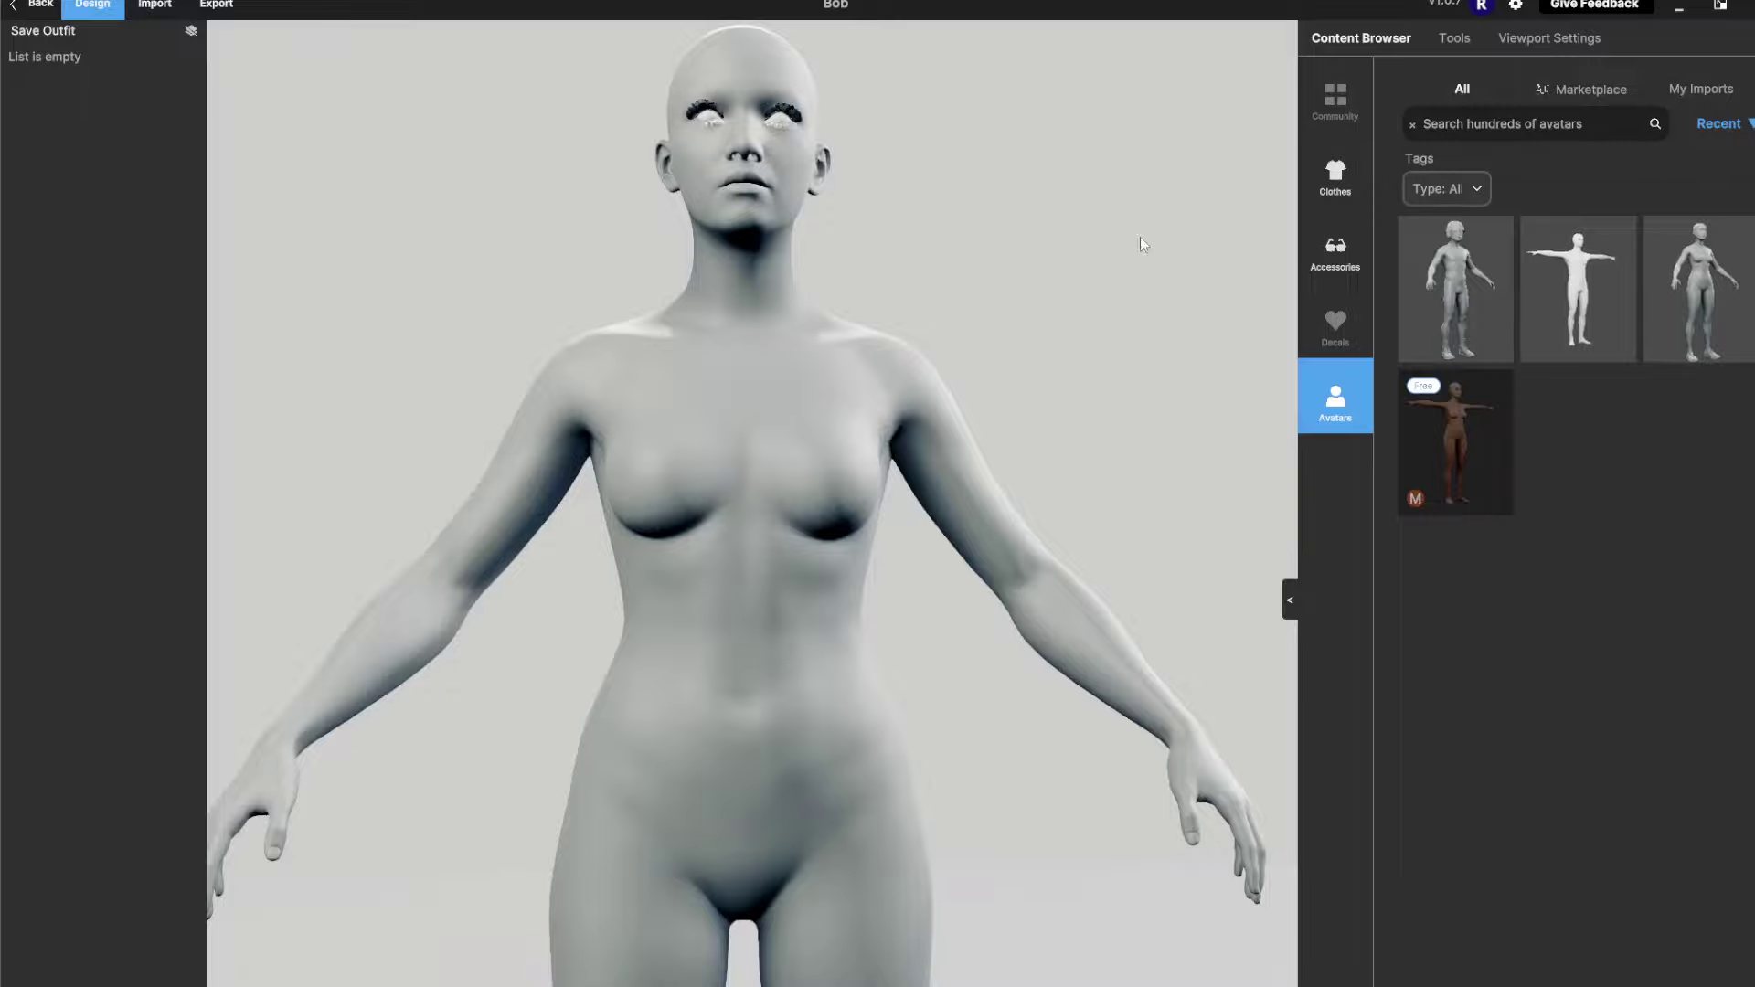
Download the free Black_Gold_knitted_Jacket from the clothes library, put it on the avatar and check its fit from an angle
{"action": "left_click", "coordinate": [1333, 203]}
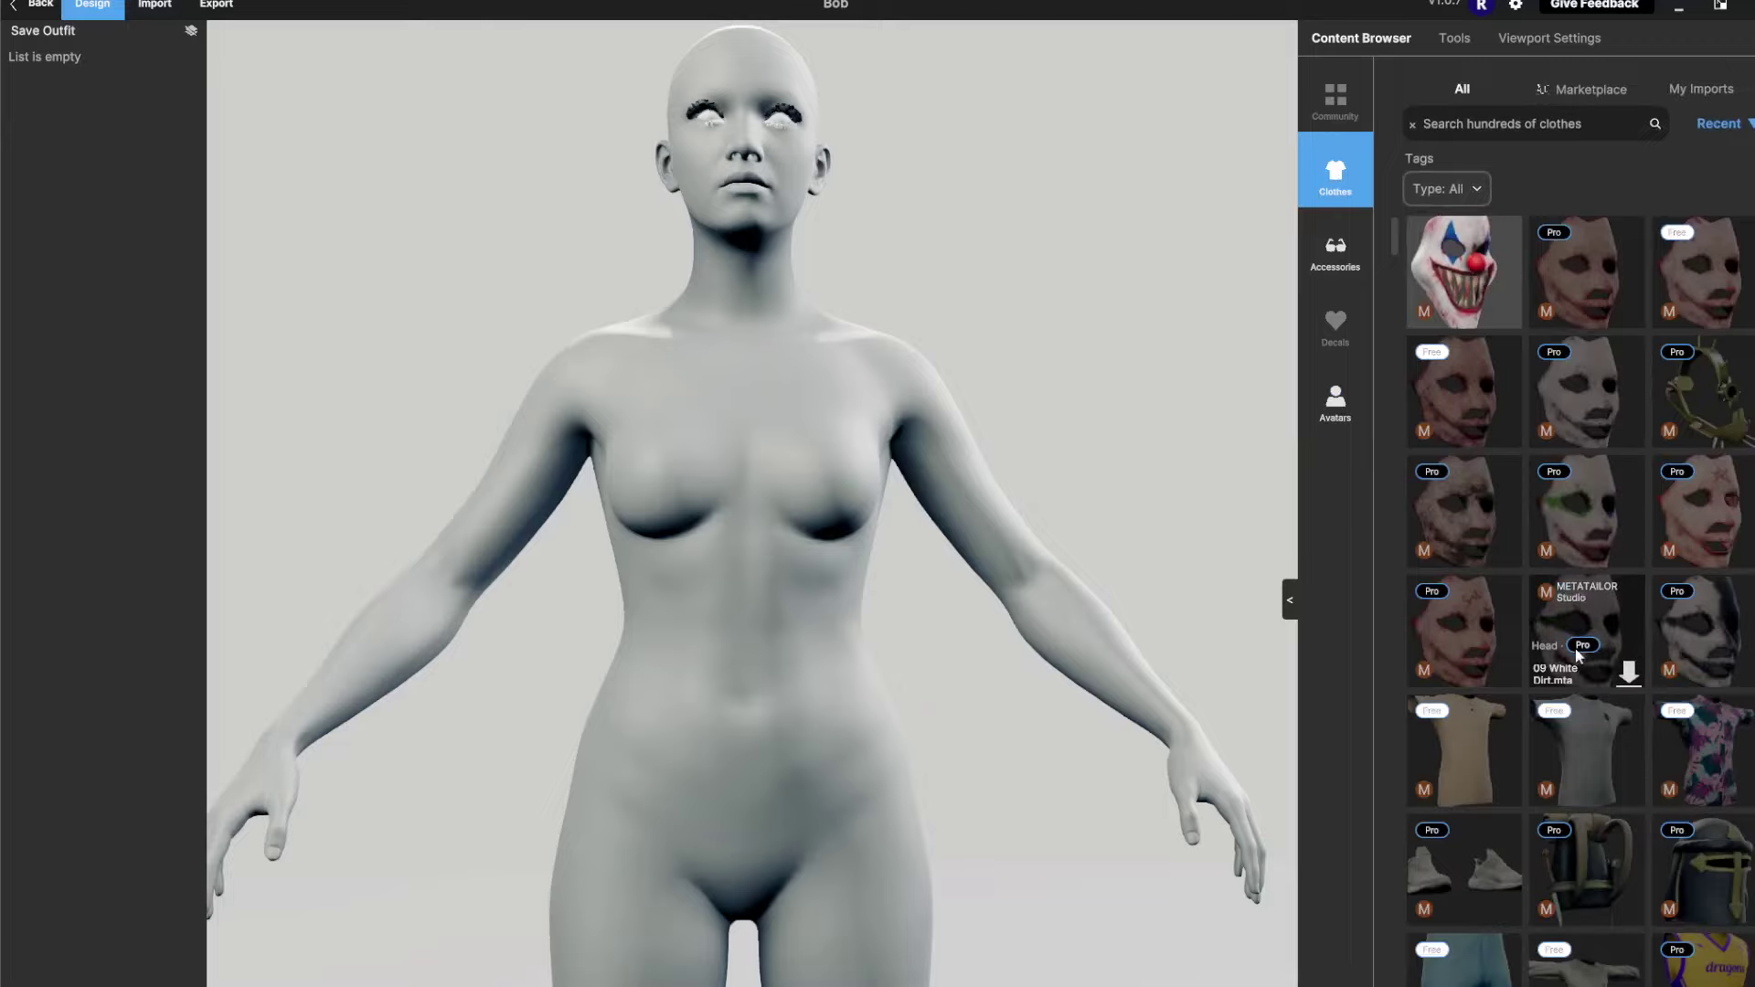
{"action": "scroll", "coordinate": [1573, 717], "scroll_direction": "down", "scroll_amount": 3}
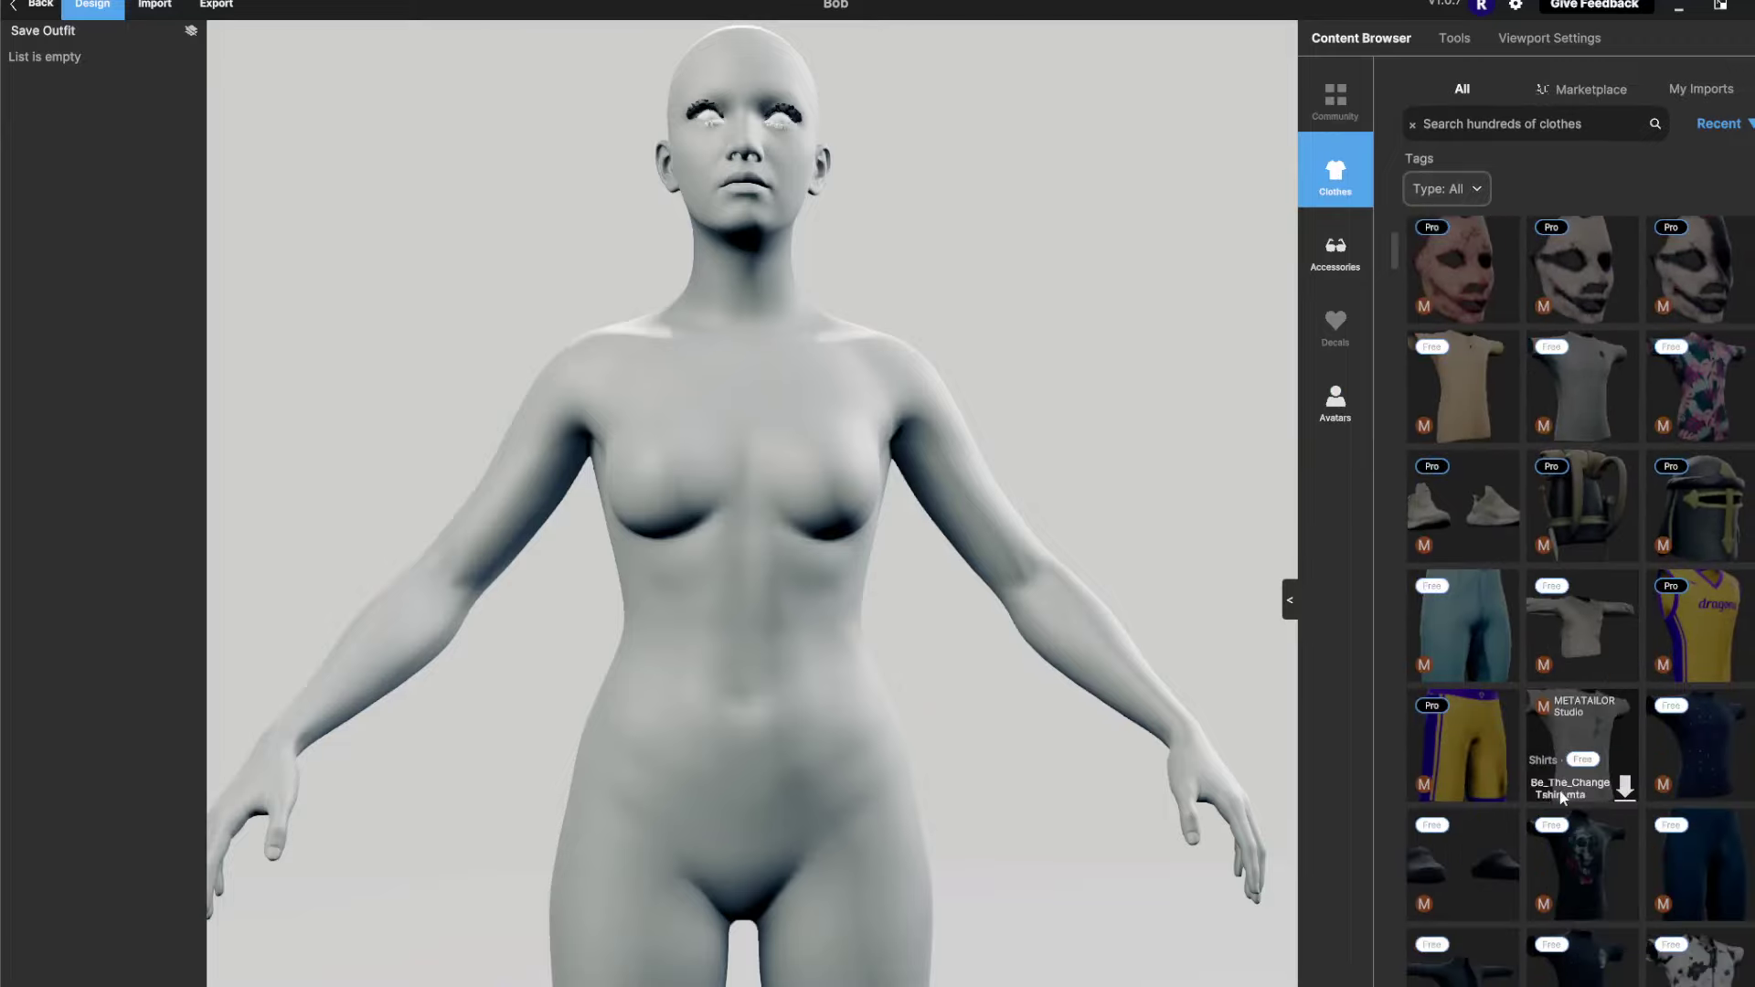
{"action": "scroll", "coordinate": [1559, 792], "scroll_direction": "down", "scroll_amount": 2}
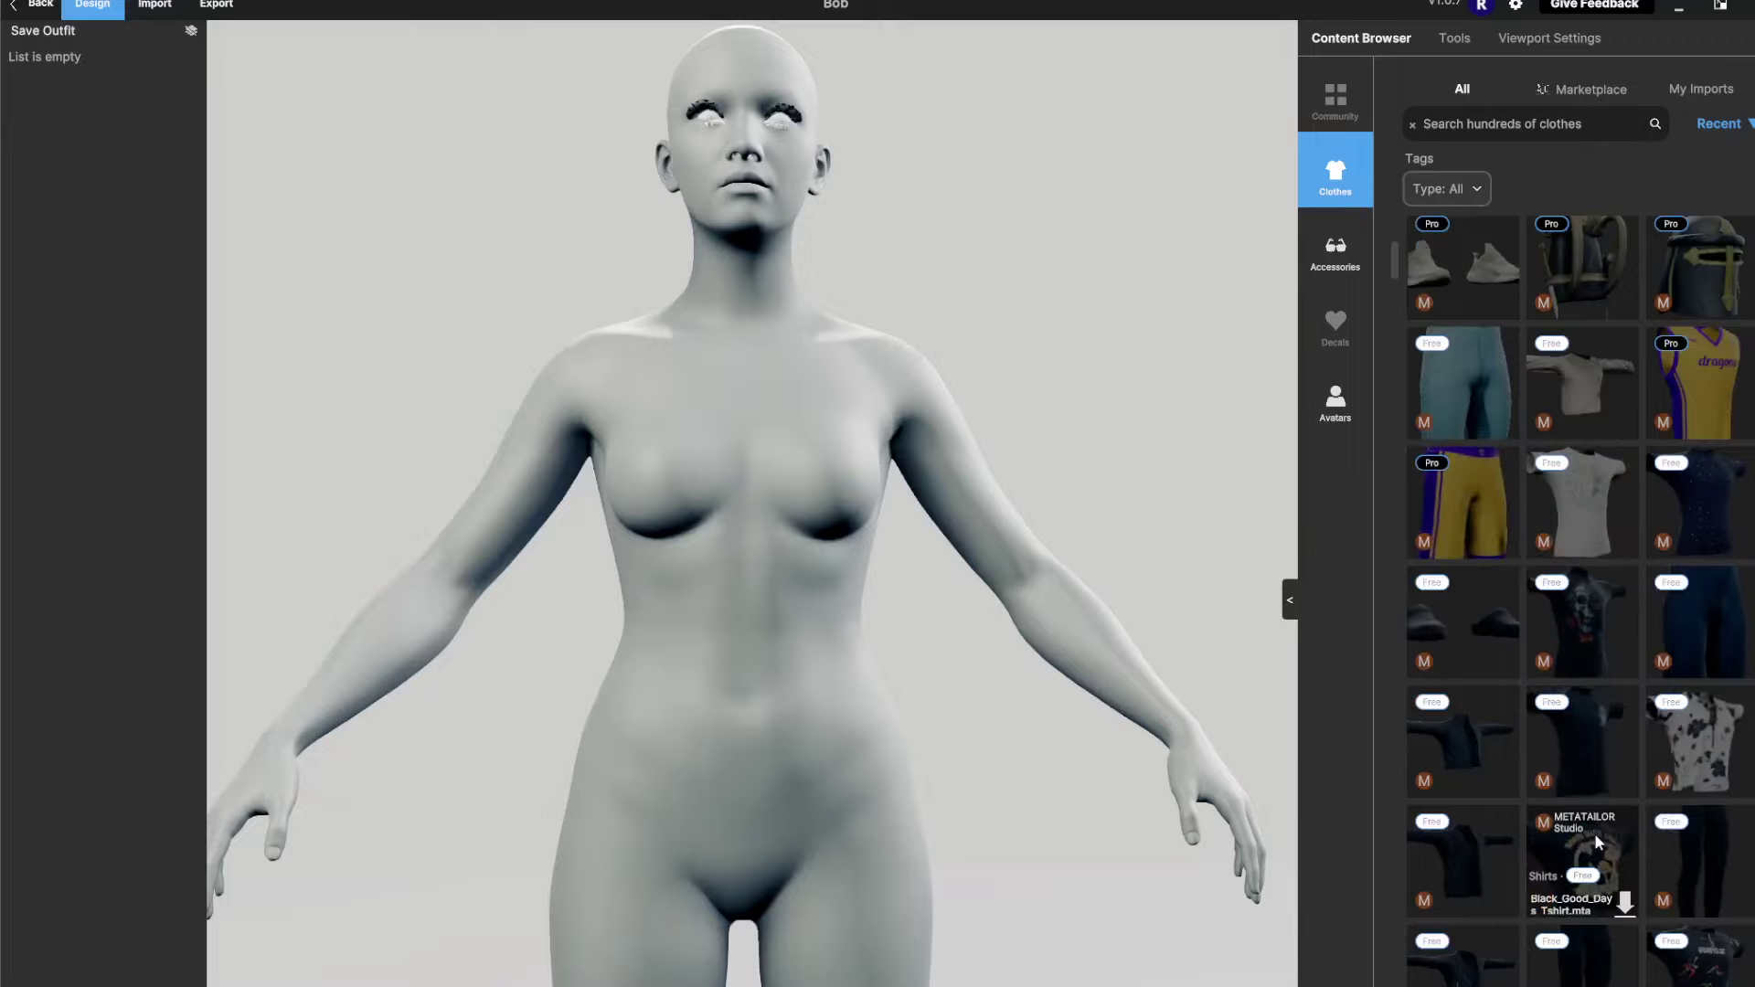
{"action": "scroll", "coordinate": [1594, 832], "scroll_direction": "down", "scroll_amount": 2}
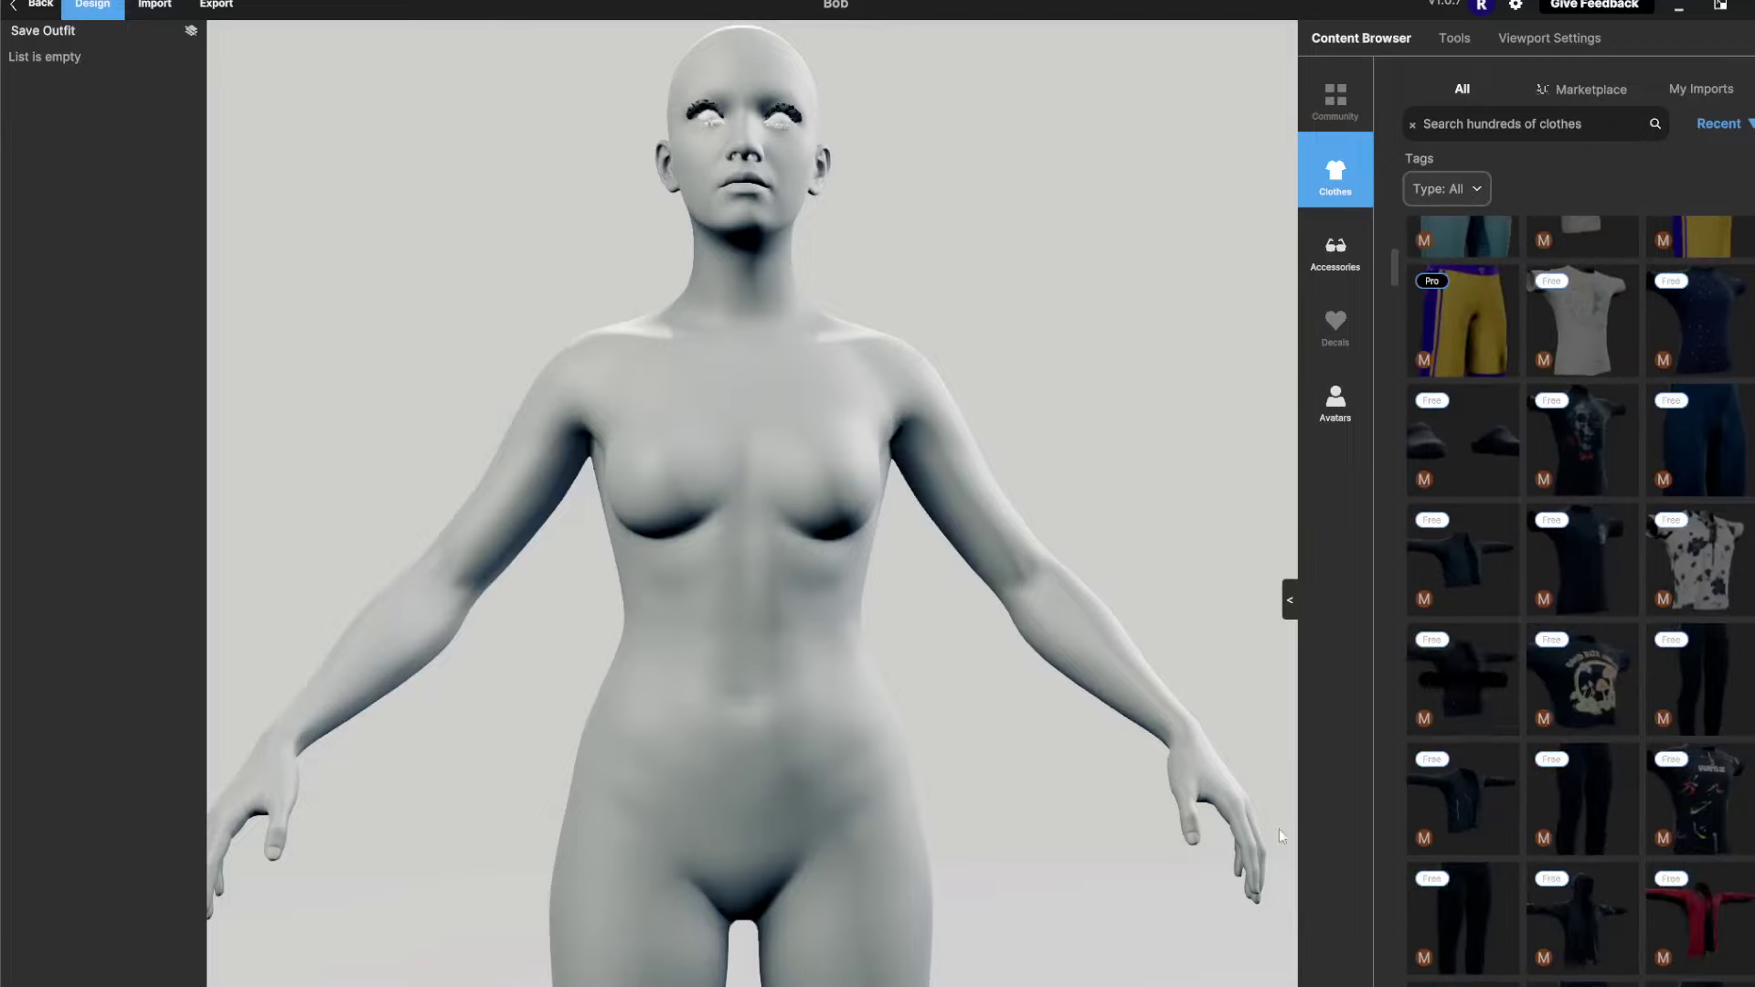
{"action": "left_click", "coordinate": [1463, 645]}
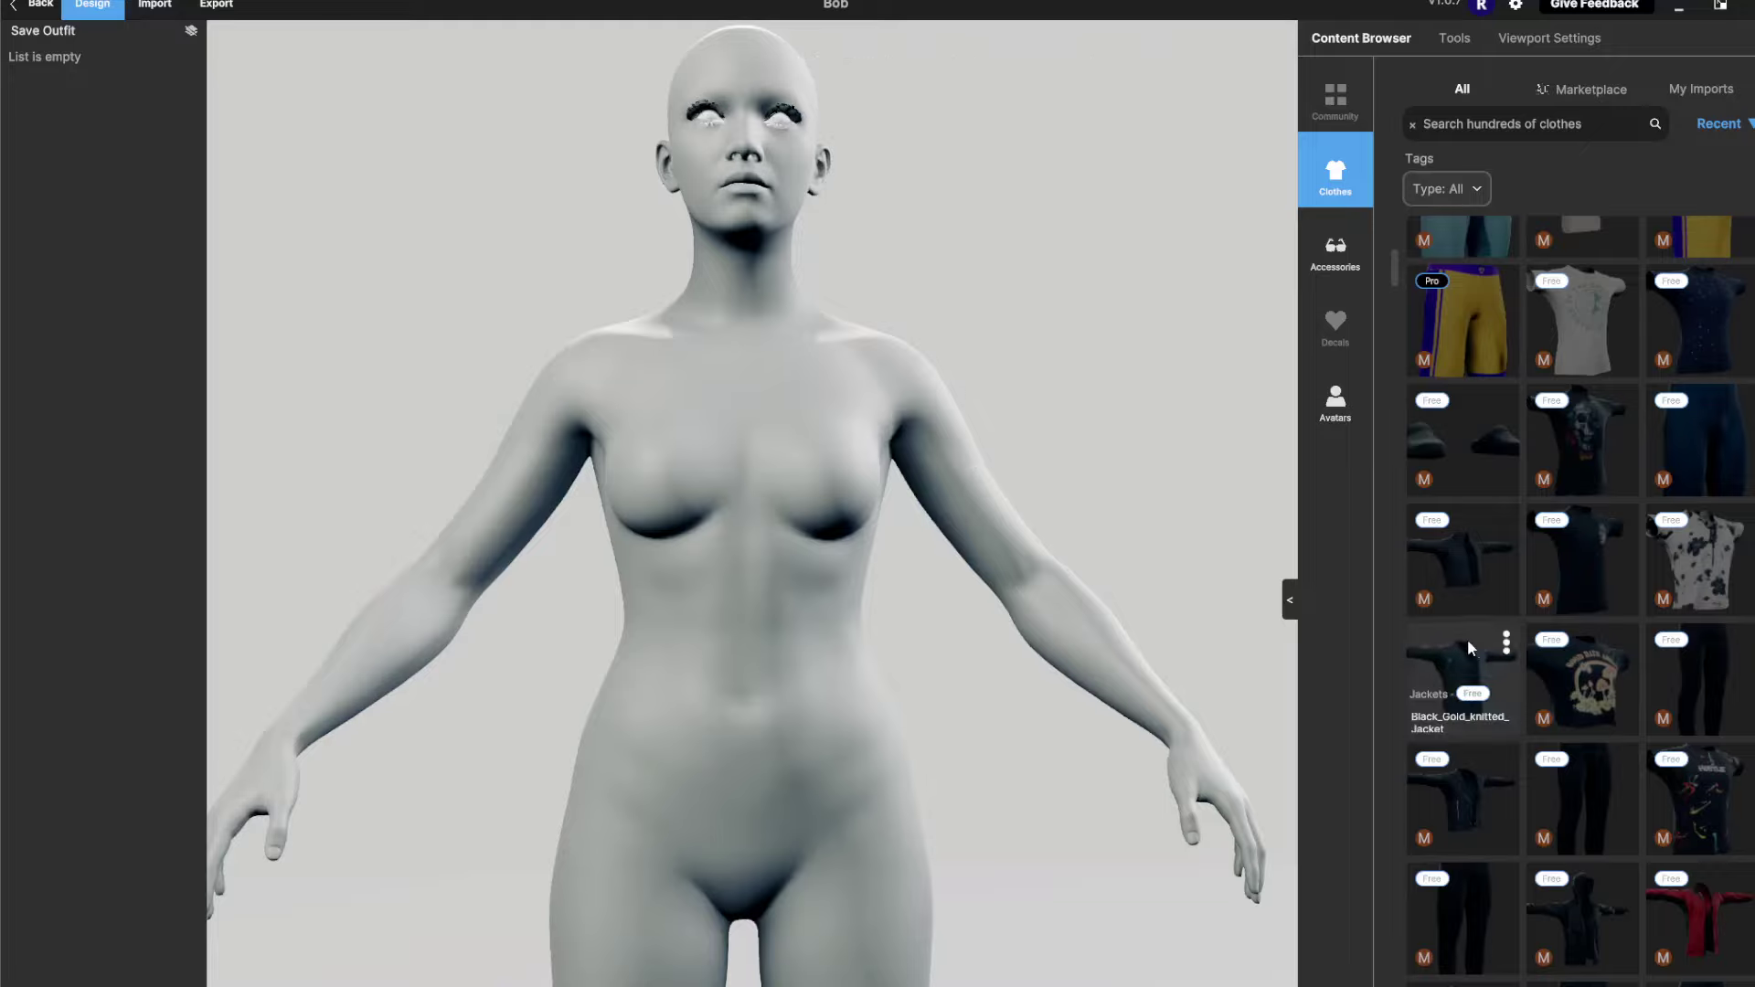
{"action": "left_click", "coordinate": [1455, 660]}
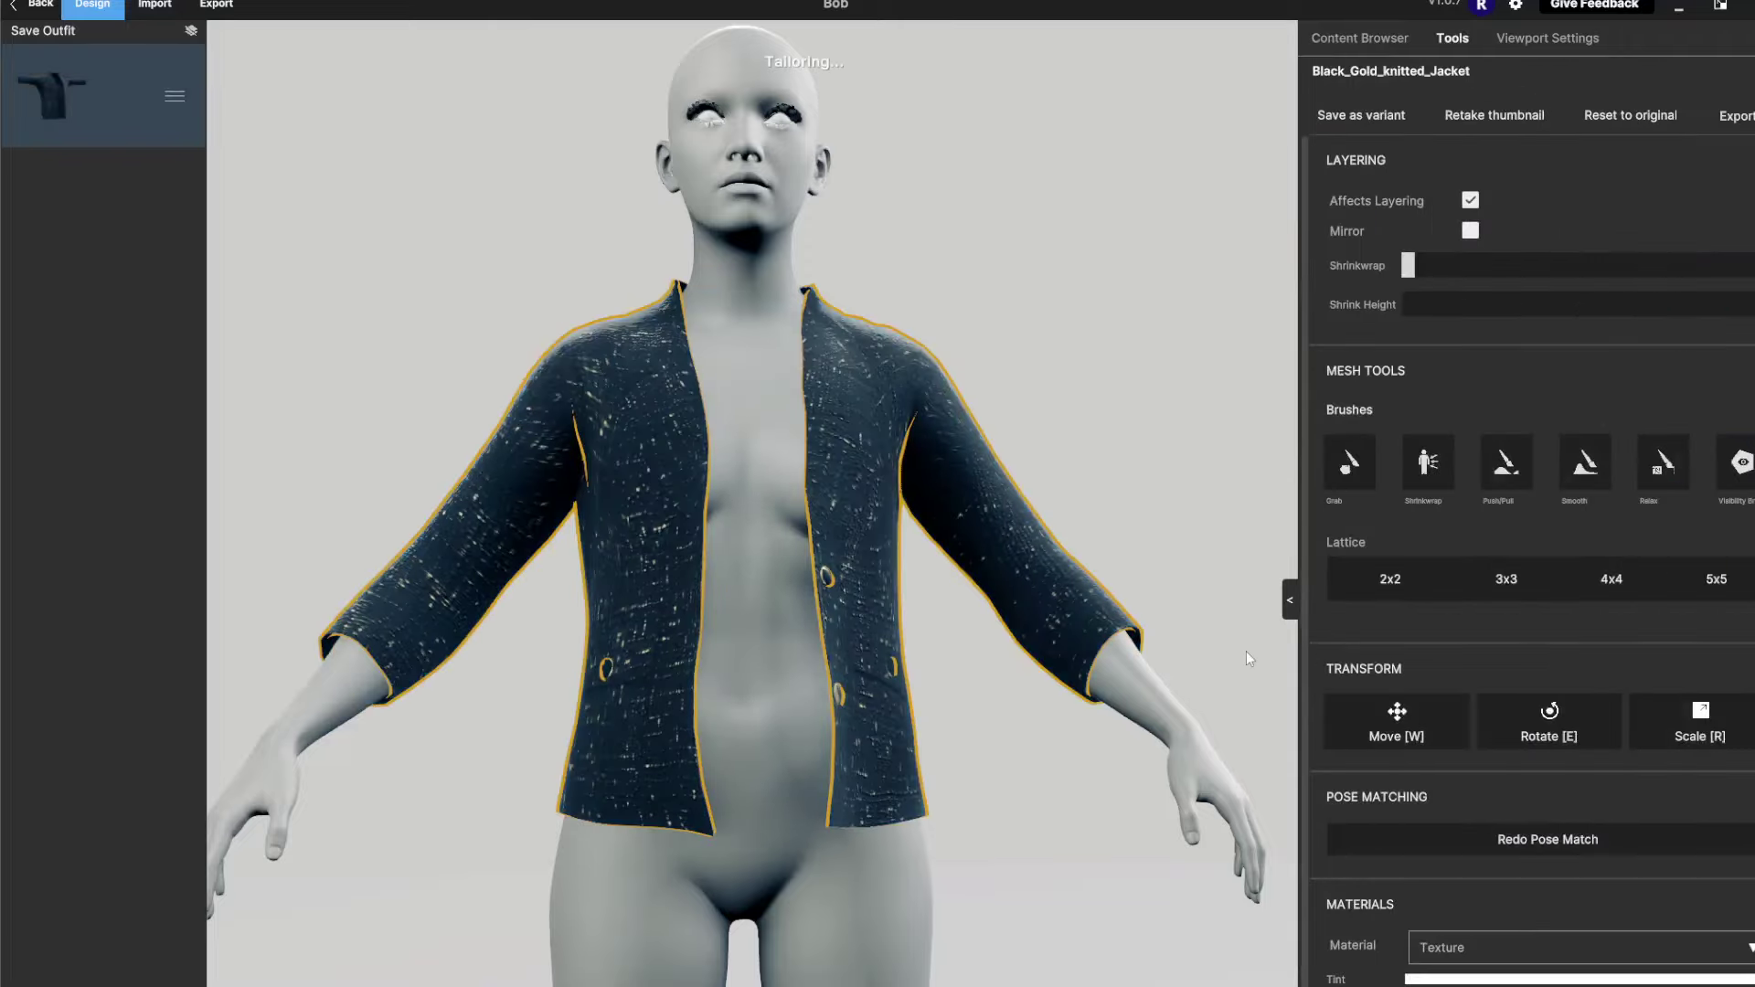
{"action": "left_click", "coordinate": [1247, 651]}
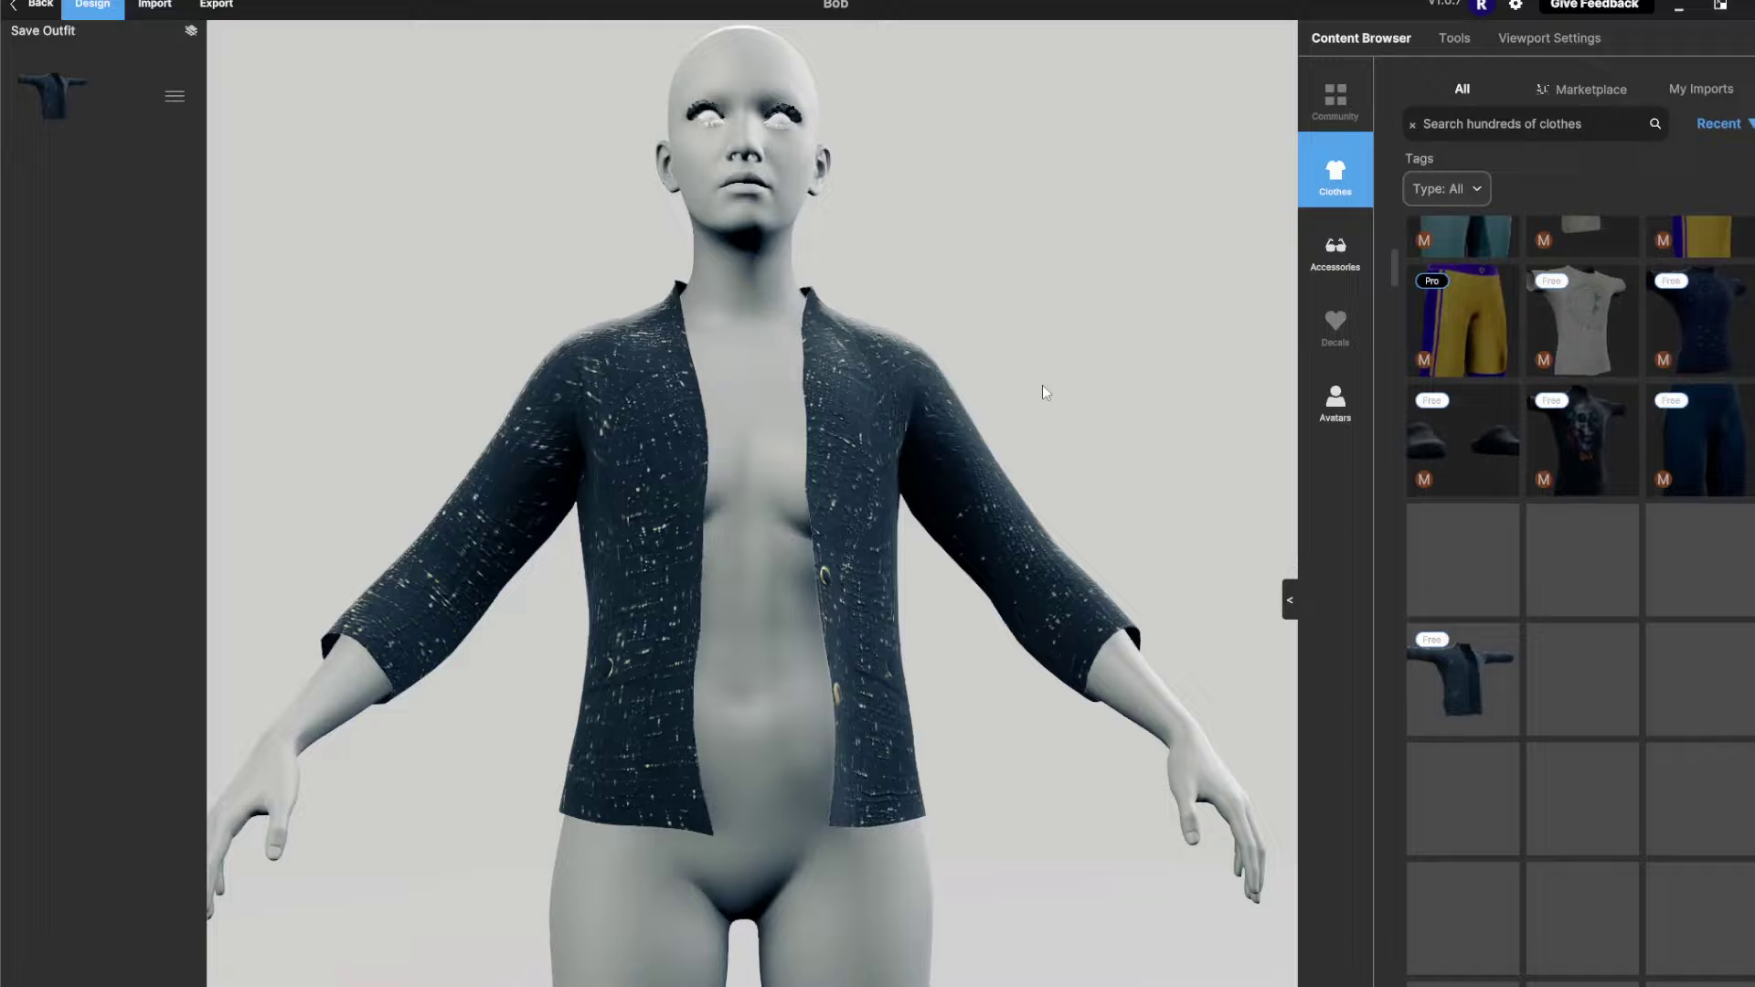
{"action": "middle_click_drag", "start_coordinate": [1040, 338], "coordinate": [1059, 329]}
{"action": "left_click_drag", "start_coordinate": [1059, 329], "coordinate": [968, 354]}
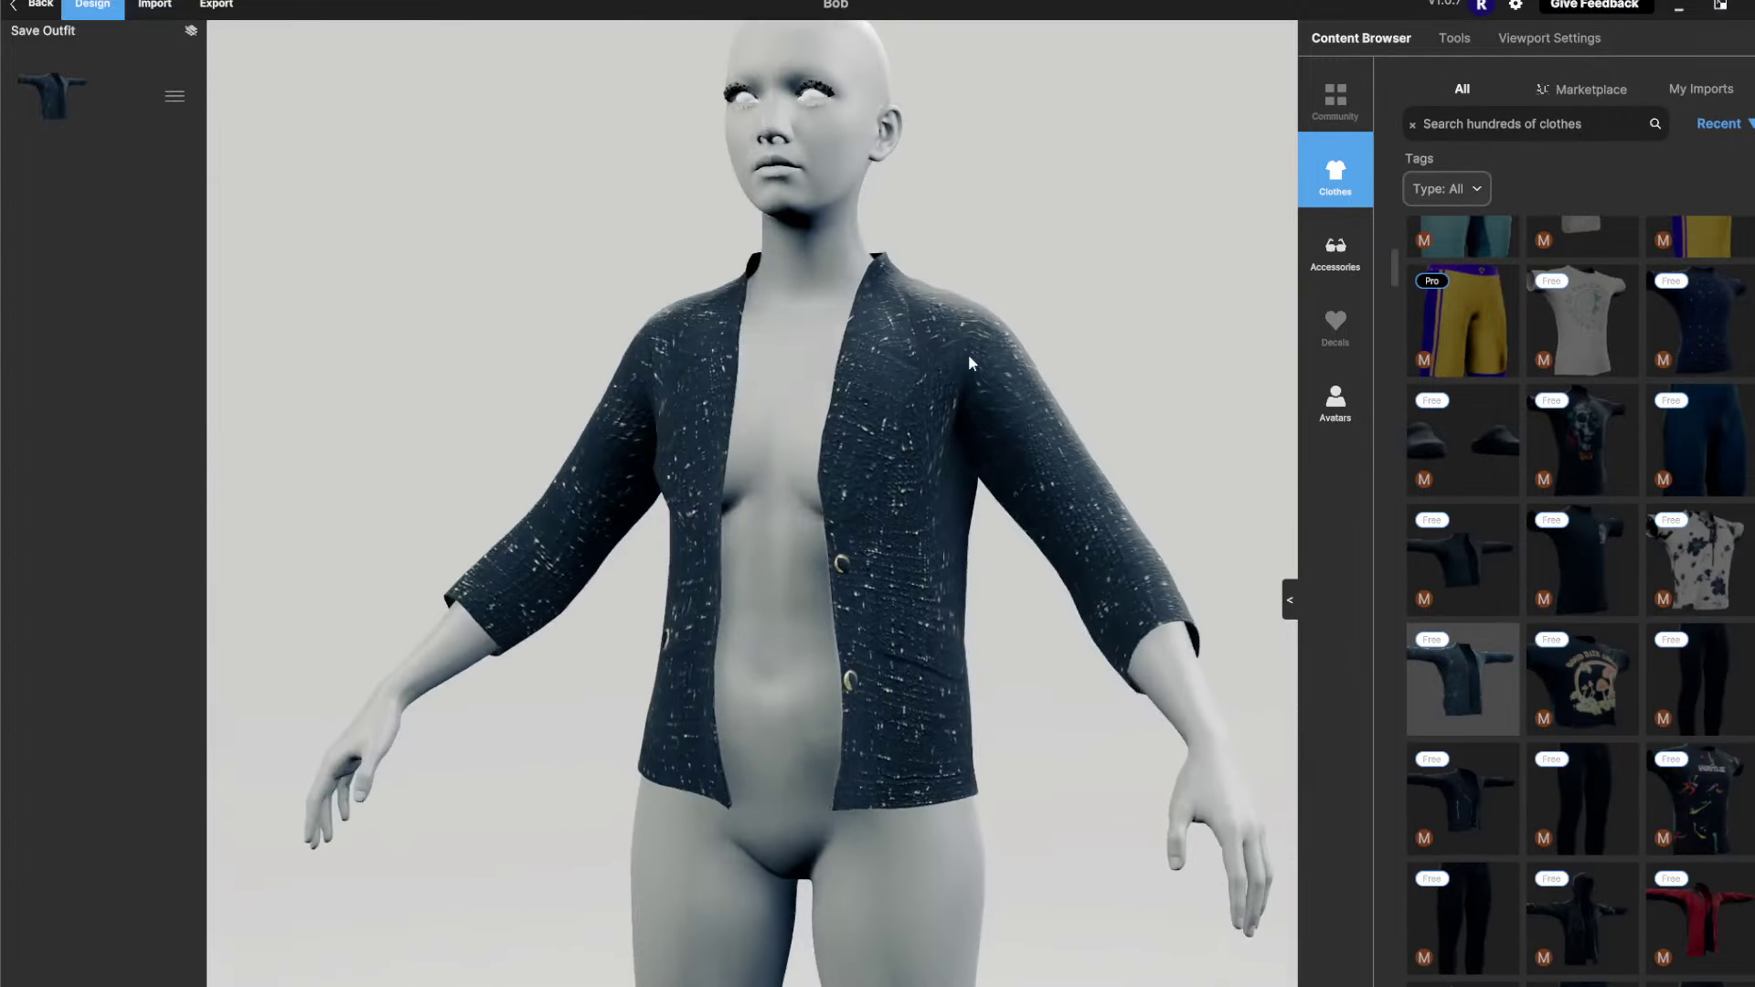
Add the black T-shirt with scull and flowers covering front to the outfit and layer it beneath the knitted jacket
{"action": "left_click", "coordinate": [1600, 441]}
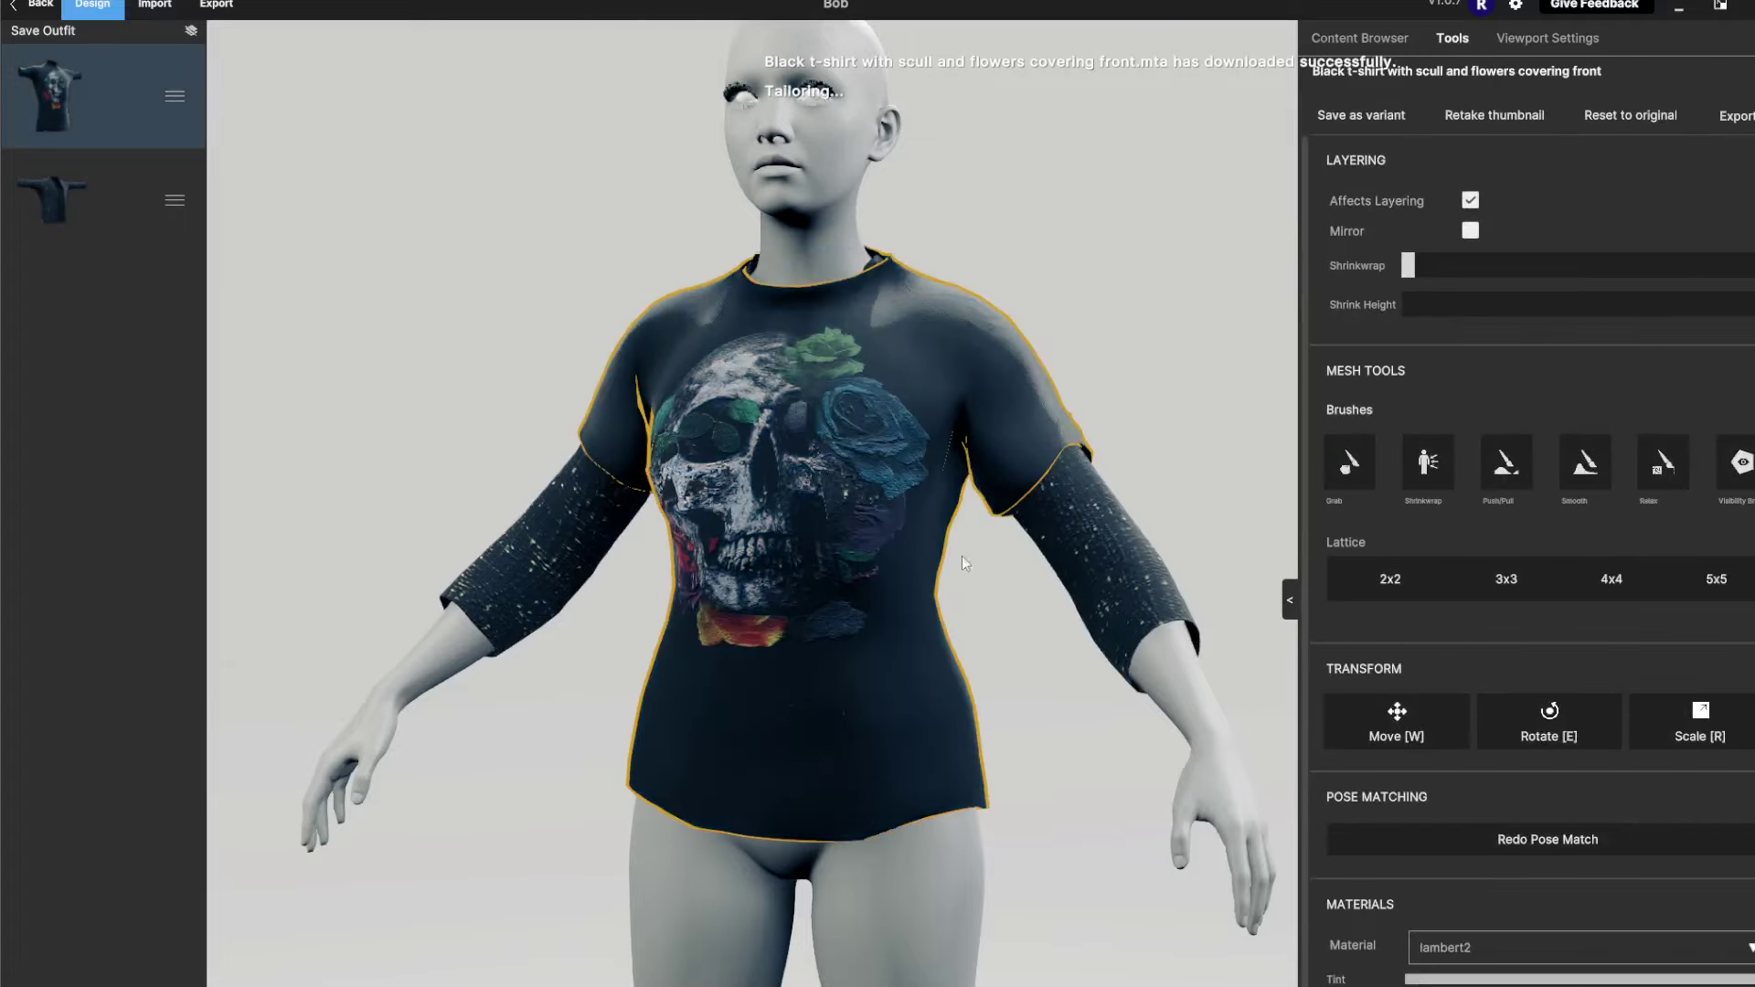
{"action": "middle_click_drag", "start_coordinate": [1049, 241], "coordinate": [985, 282]}
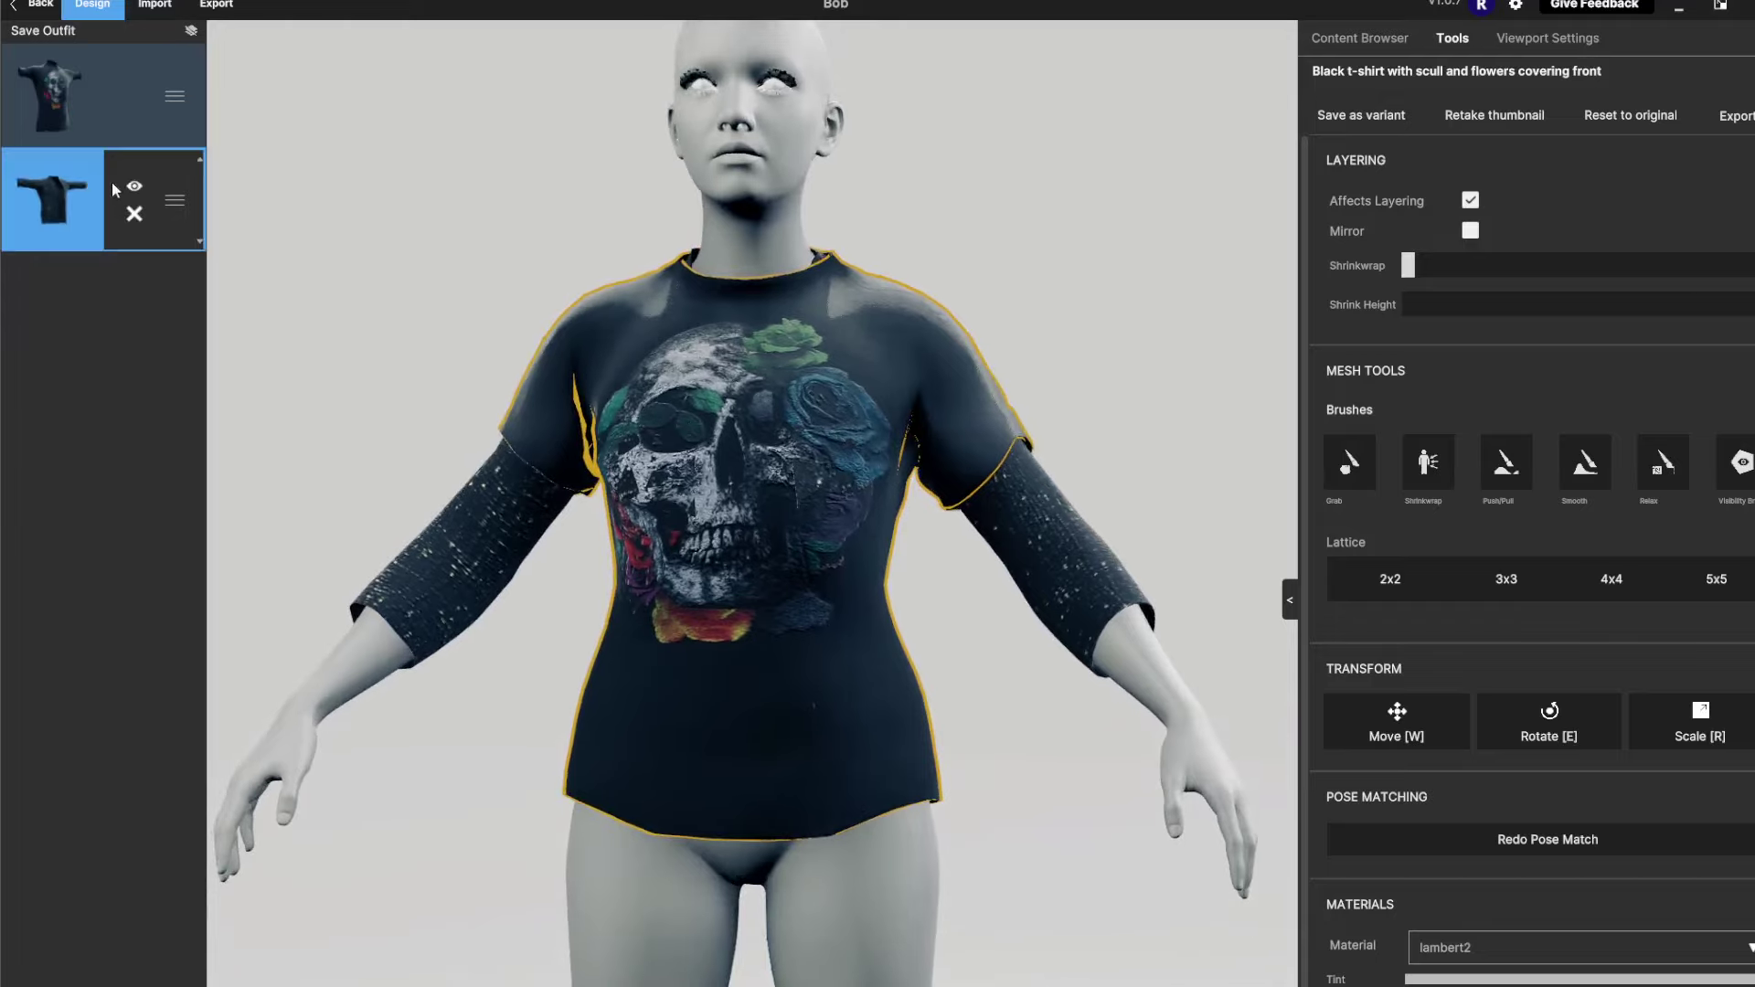
{"action": "left_click_drag", "start_coordinate": [42, 98], "coordinate": [51, 194]}
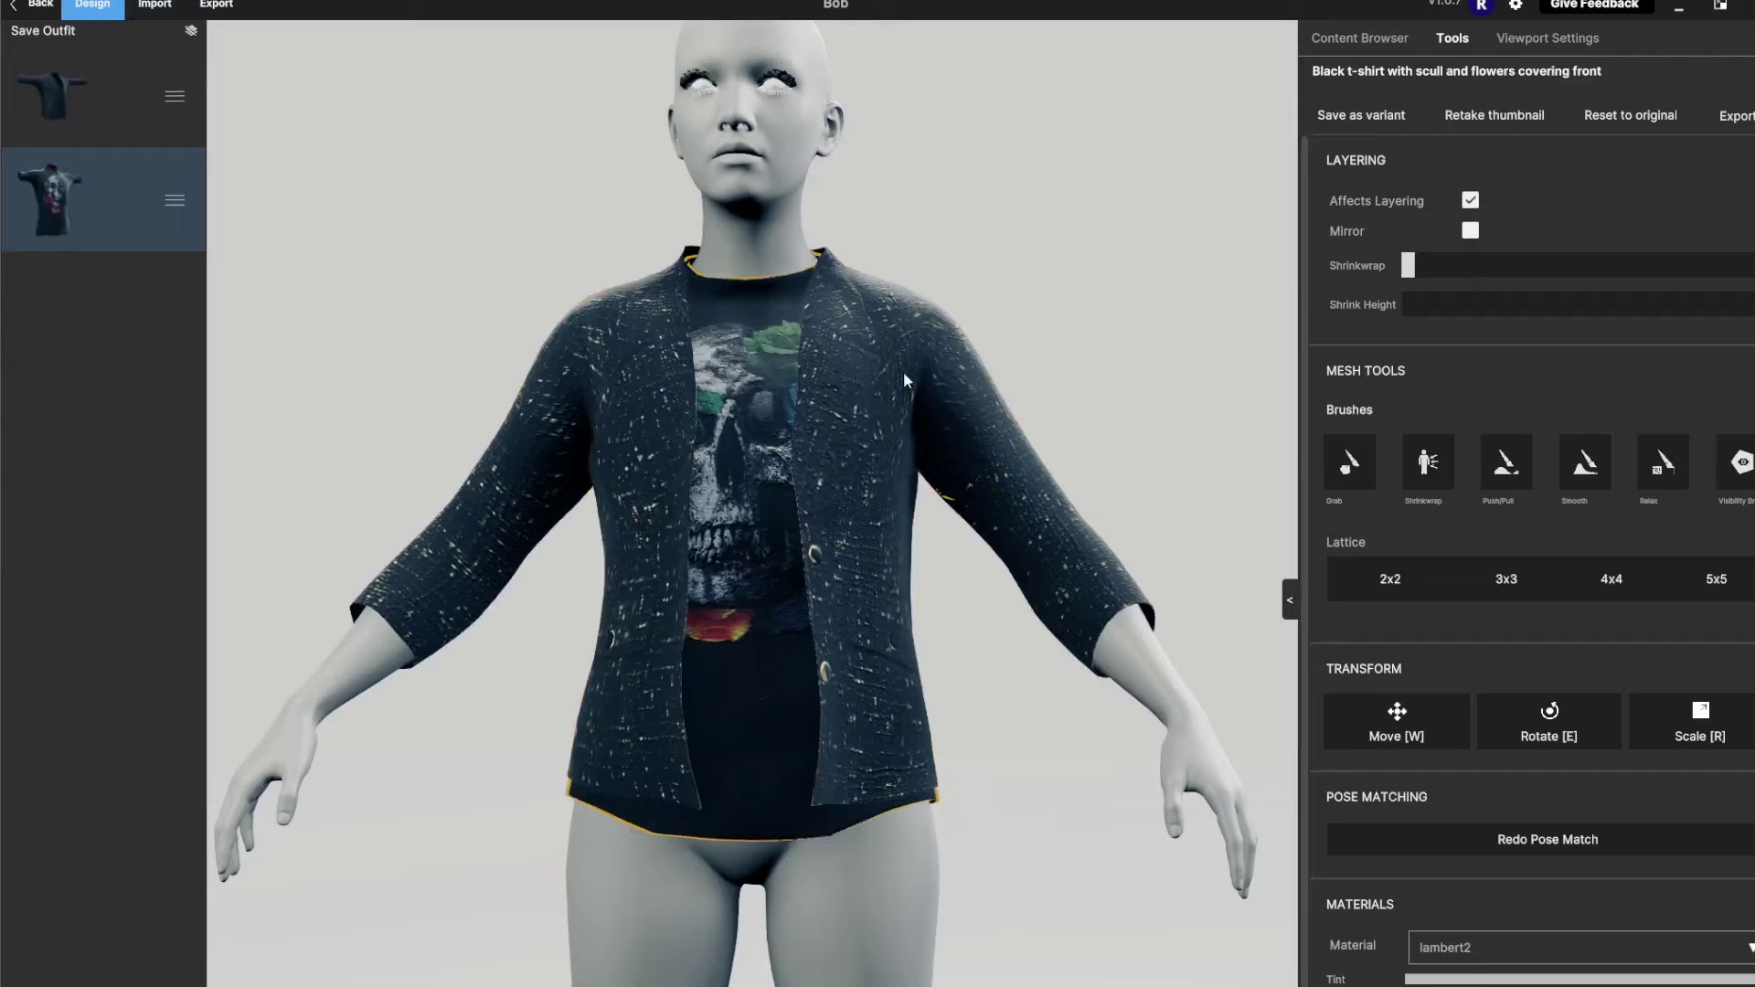
{"action": "mouse_move", "coordinate": [69, 203]}
{"action": "left_click", "coordinate": [1348, 463]}
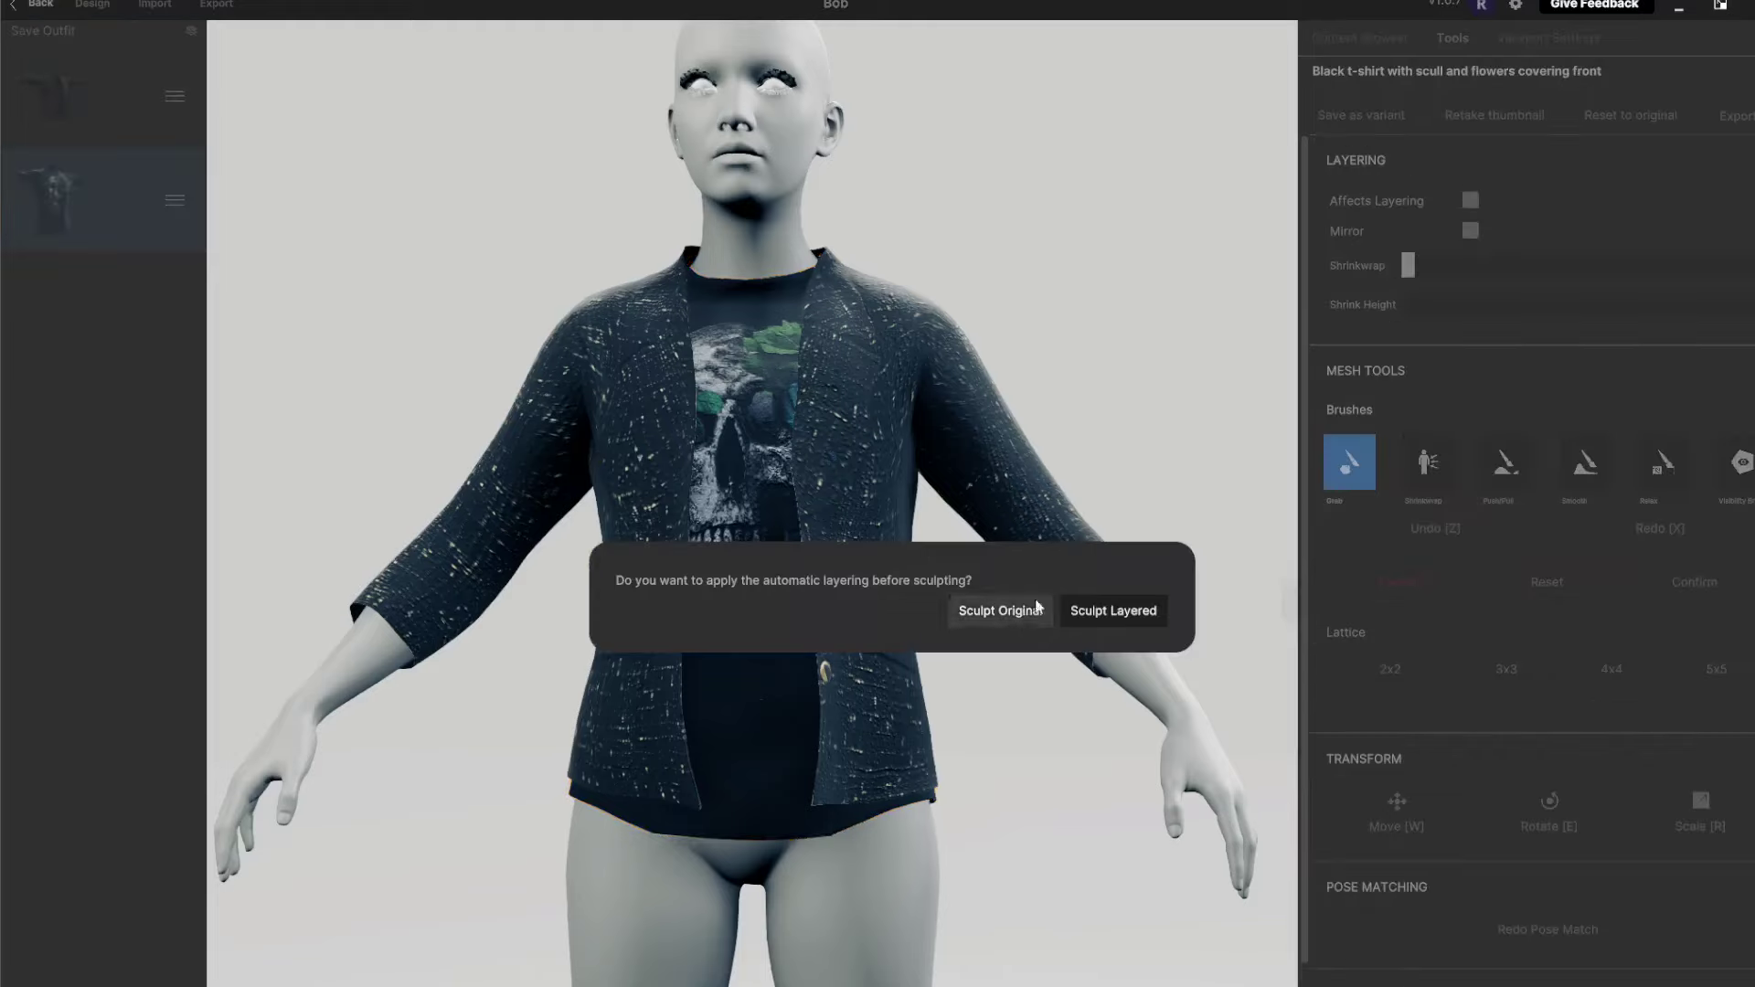
{"action": "left_click", "coordinate": [1103, 611]}
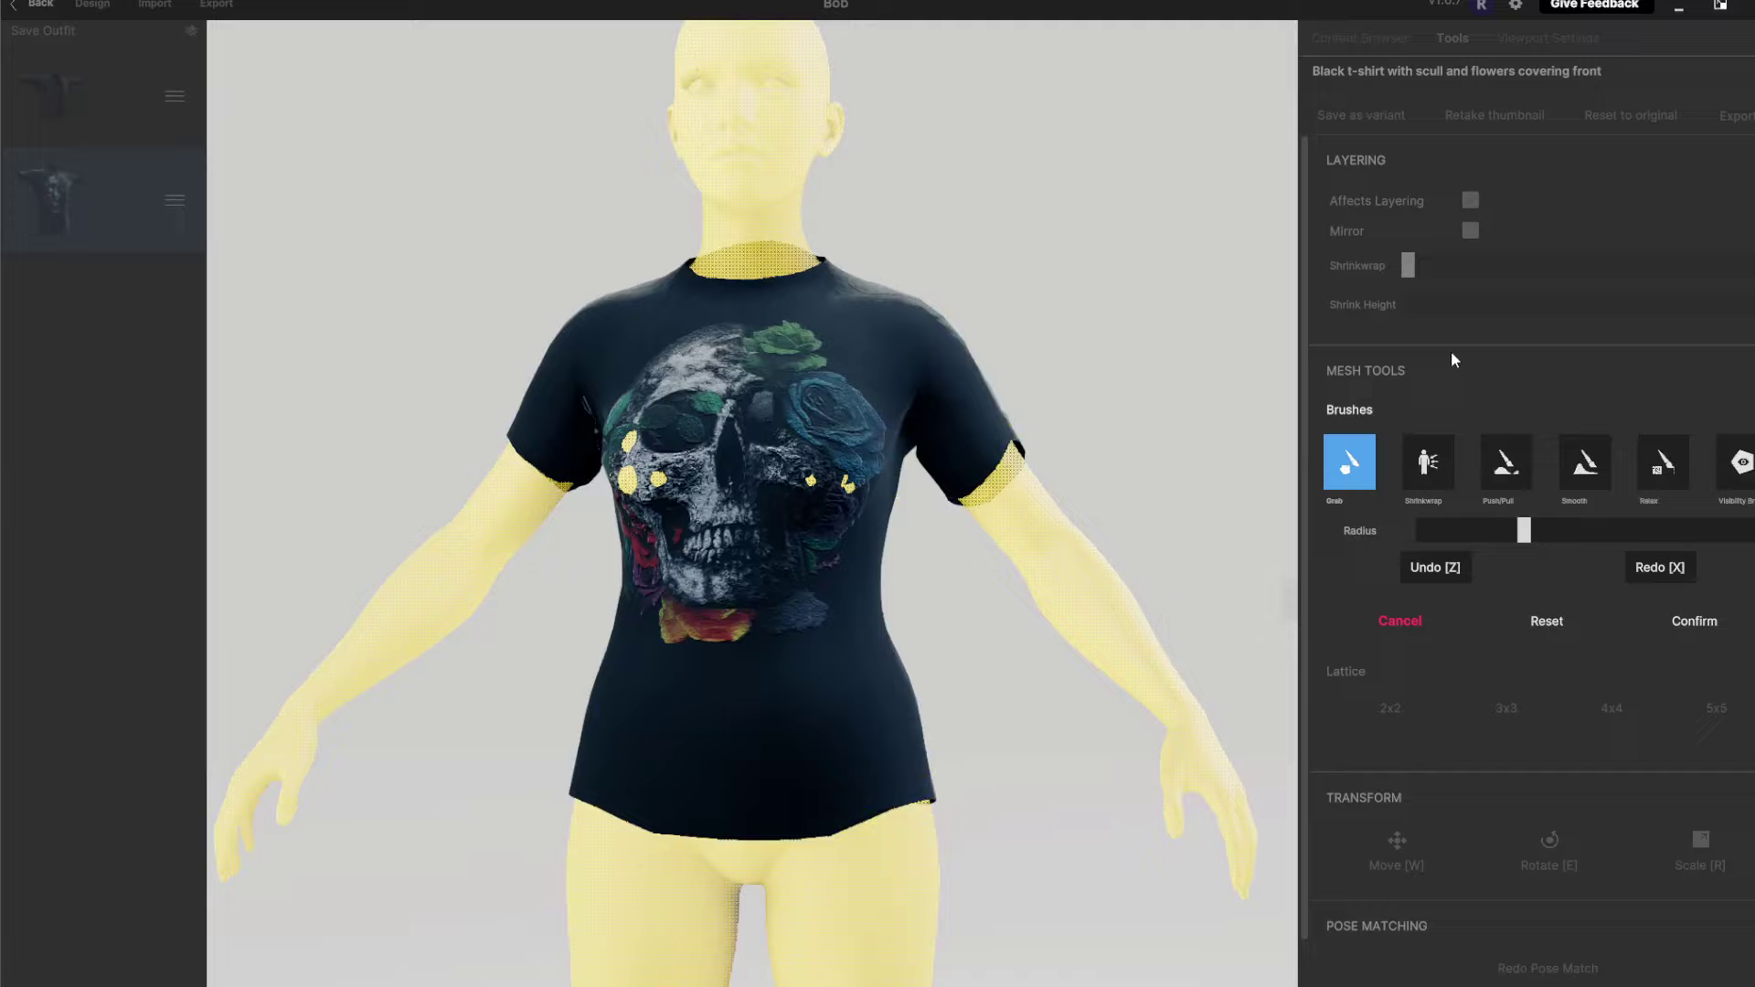
{"action": "mouse_move", "coordinate": [40, 146]}
{"action": "left_click", "coordinate": [1422, 622]}
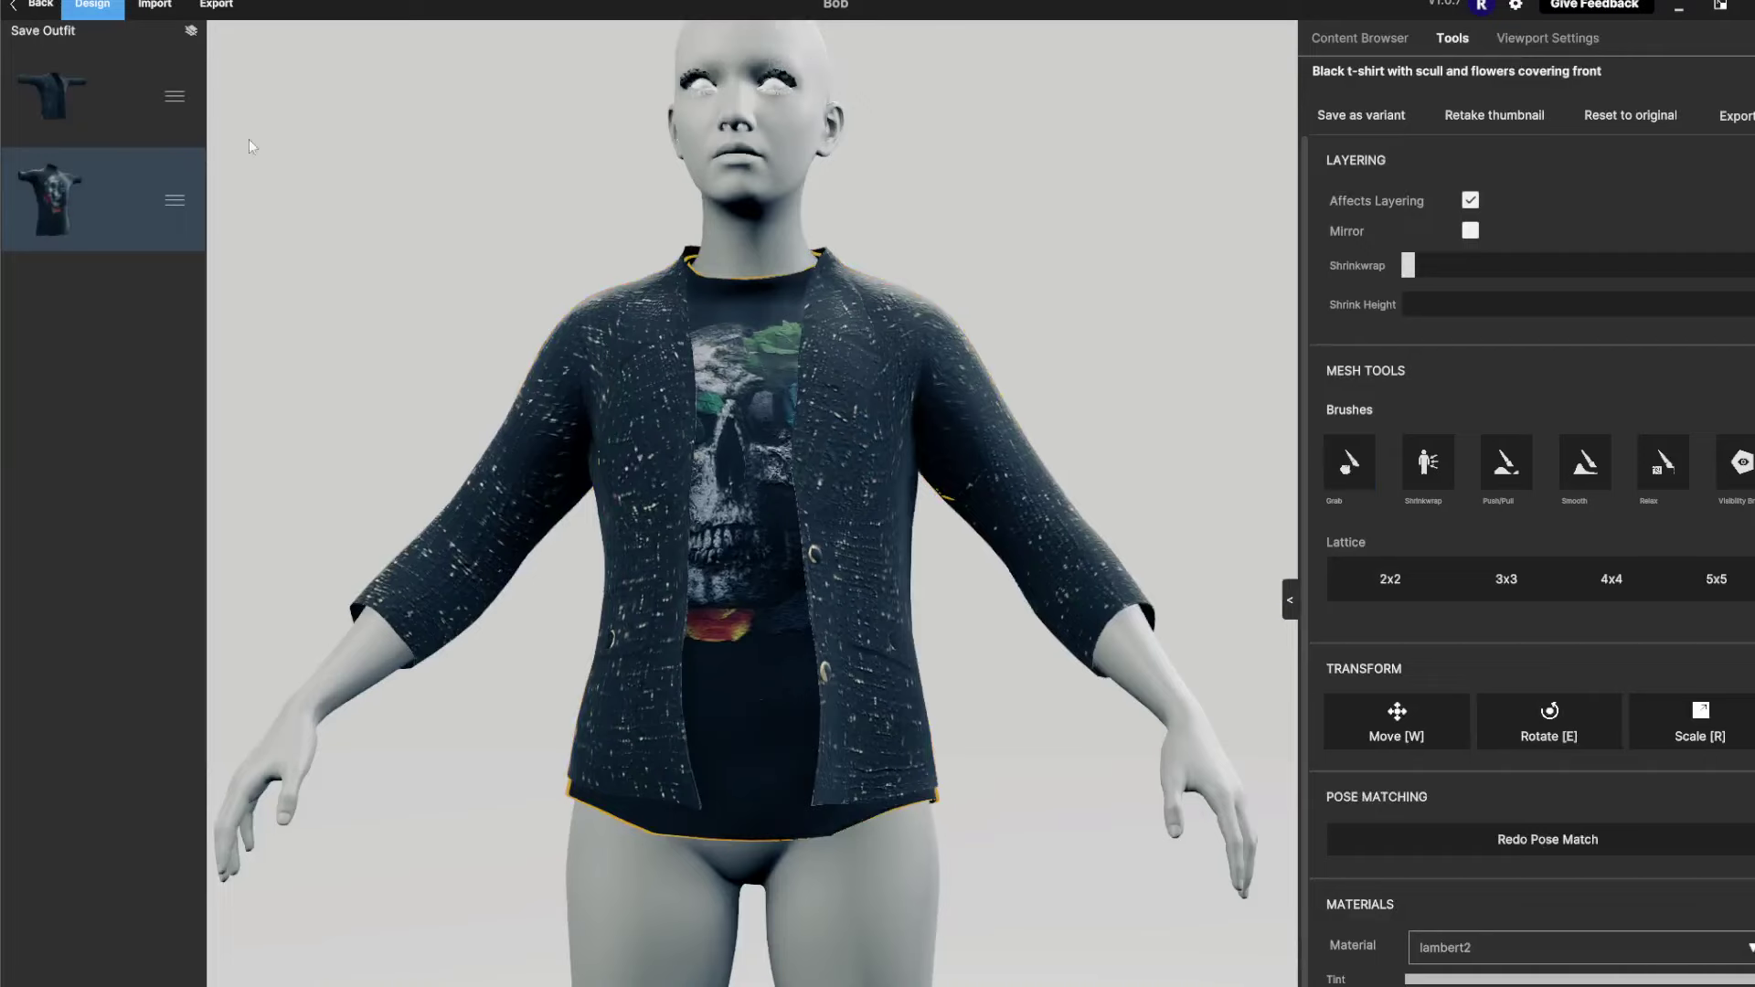
Try a large Shrinkwrap brush on the layered skull T-shirt's chest and sleeve, and discard the sculpting
{"action": "left_click", "coordinate": [64, 96]}
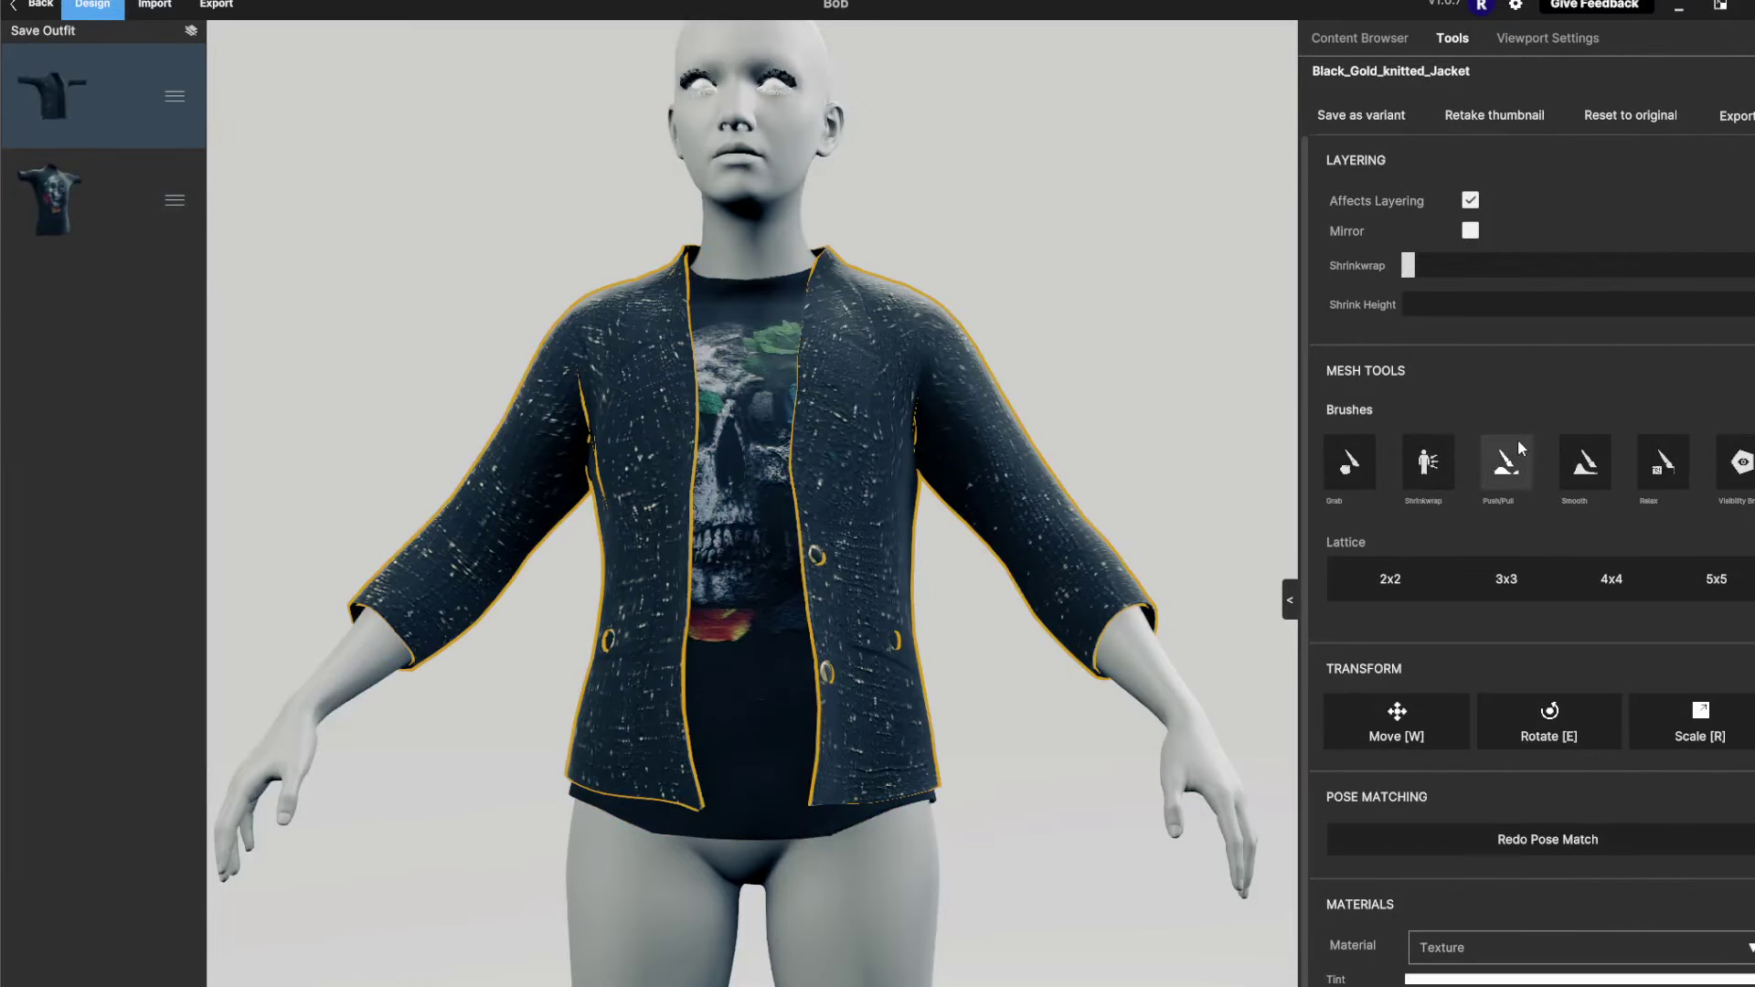
{"action": "left_click", "coordinate": [110, 200]}
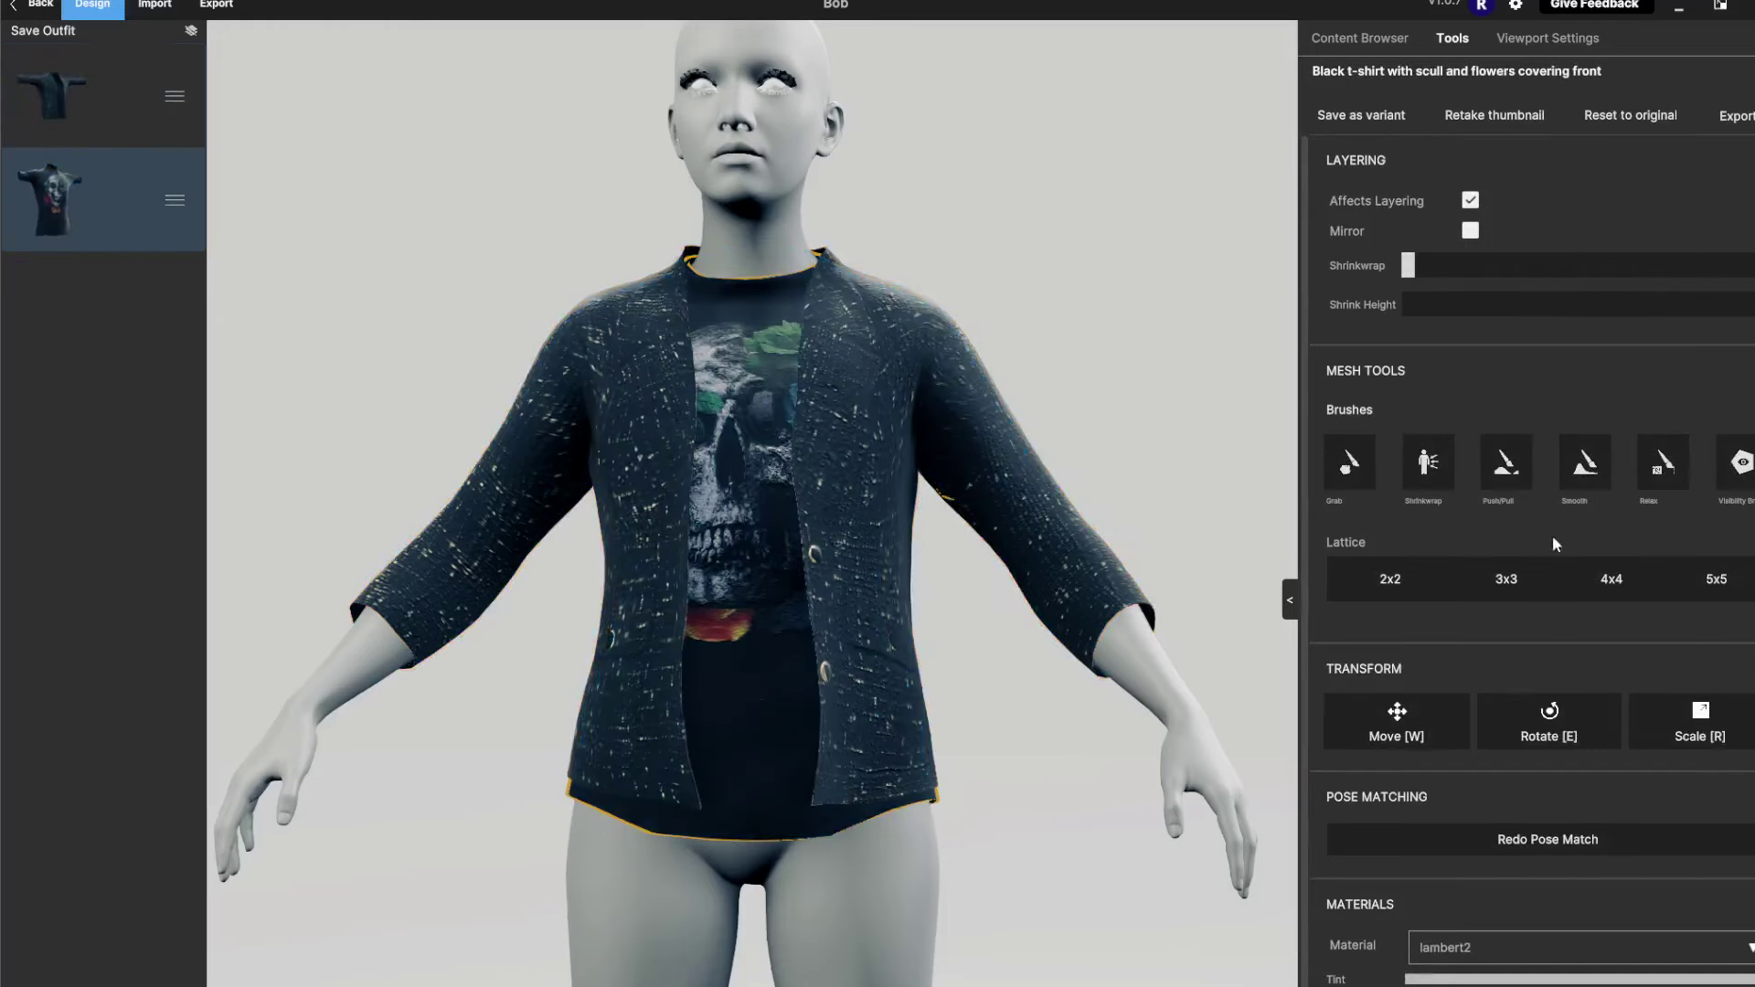
{"action": "left_click", "coordinate": [1428, 461]}
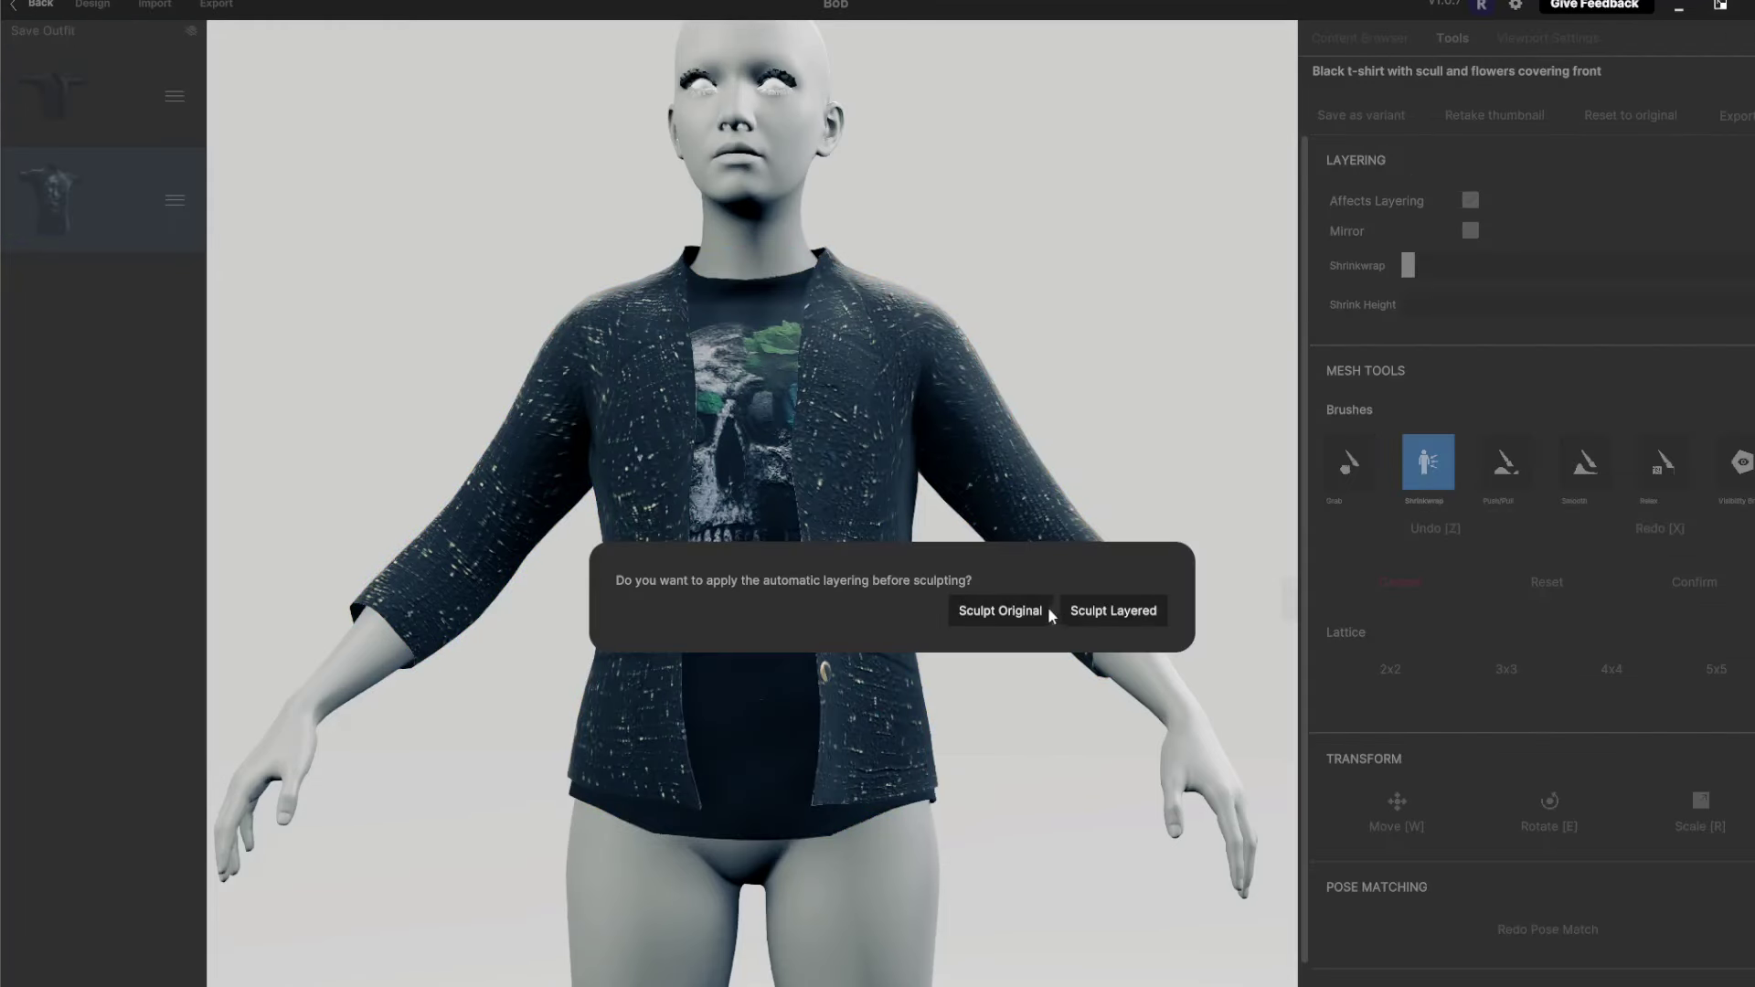
{"action": "left_click", "coordinate": [1108, 611]}
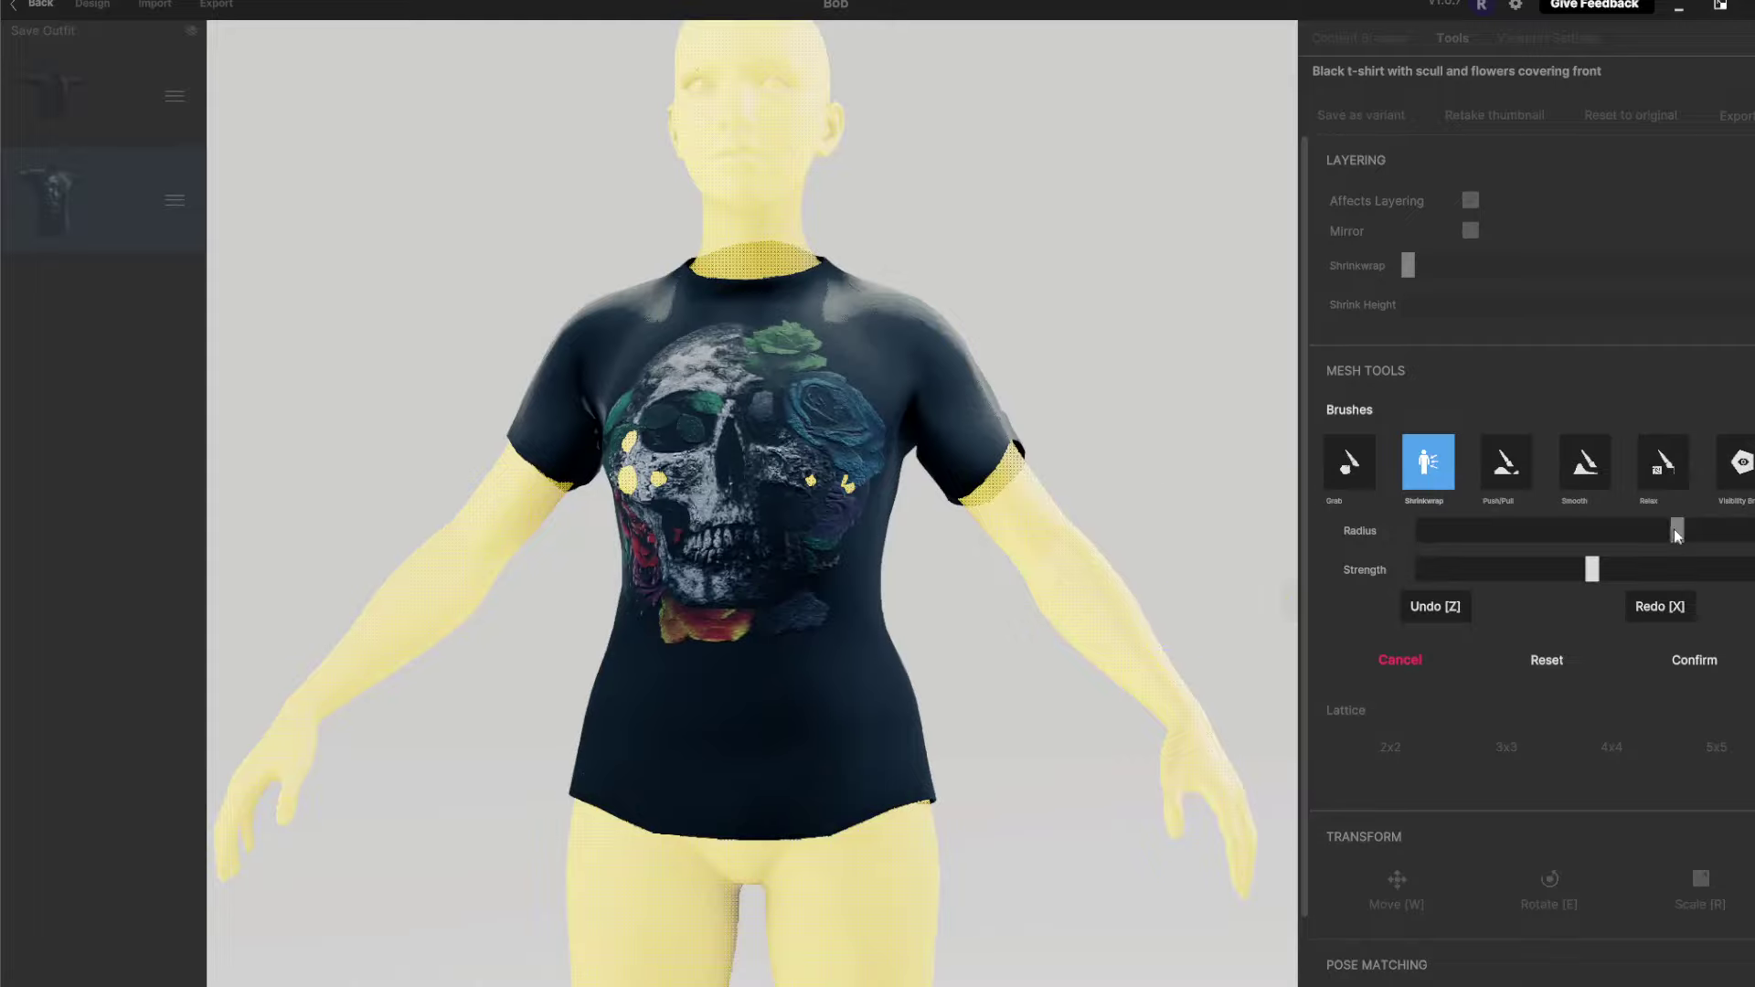
{"action": "left_click_drag", "start_coordinate": [809, 440], "coordinate": [806, 504]}
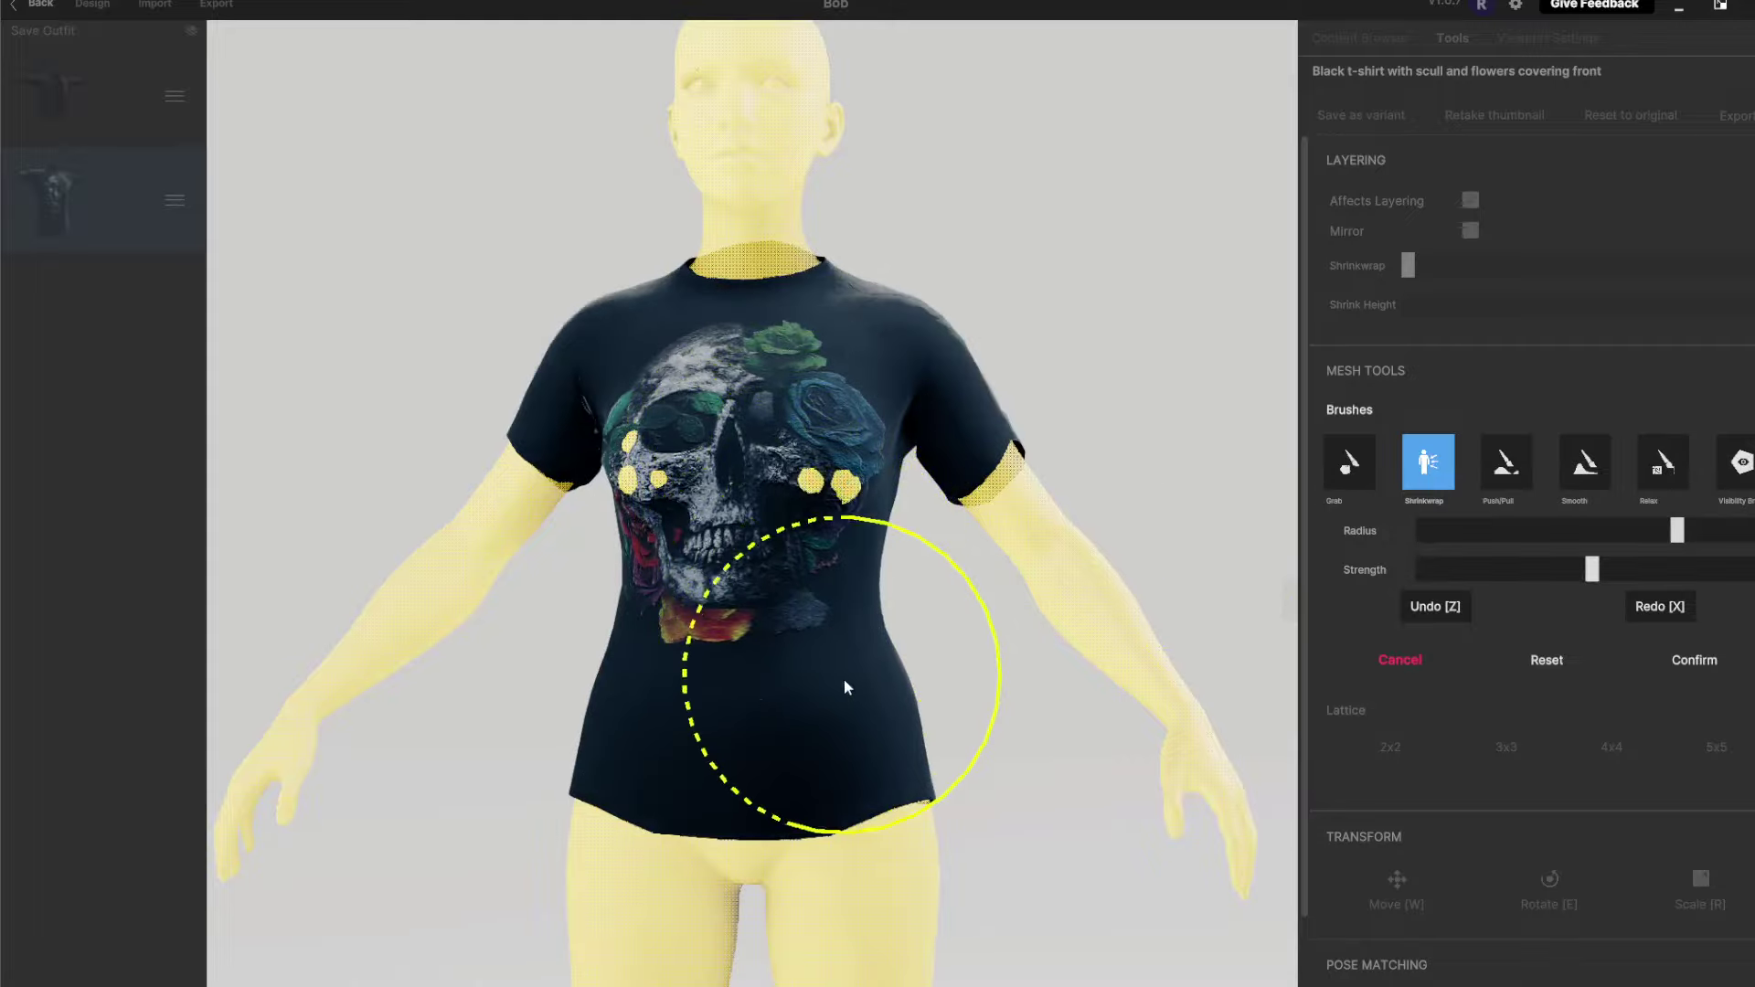
{"action": "left_click_drag", "start_coordinate": [940, 363], "coordinate": [951, 359]}
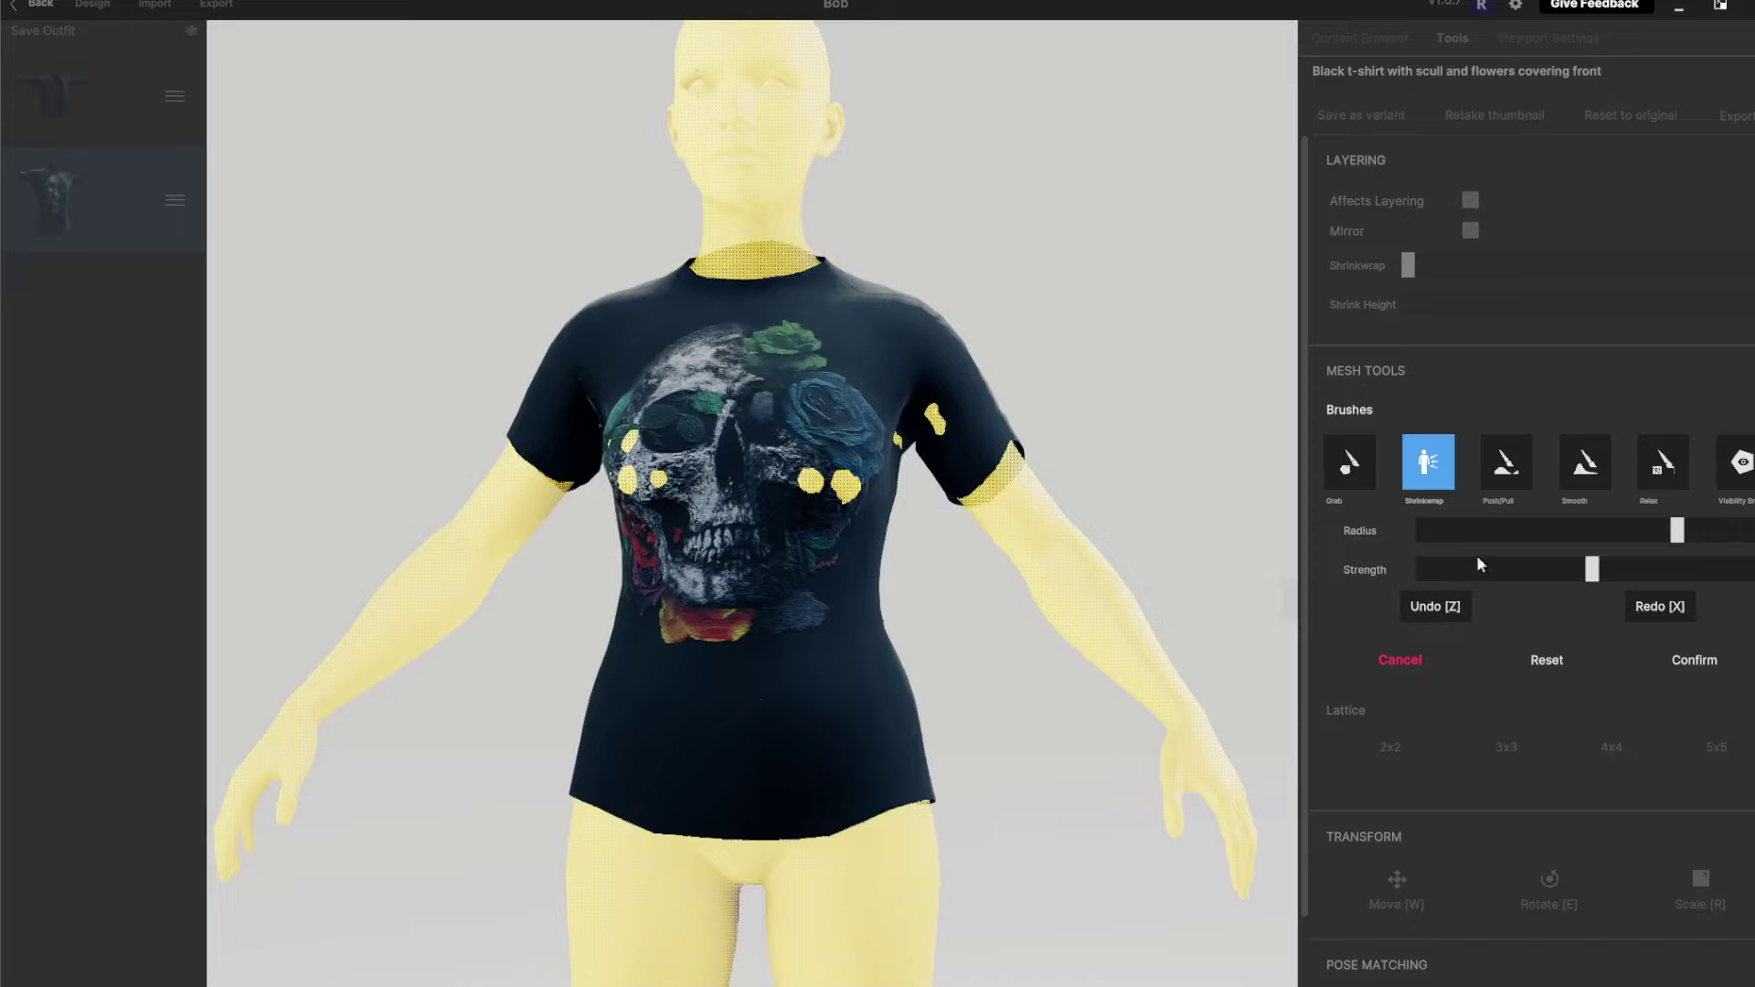
{"action": "left_click", "coordinate": [1353, 468]}
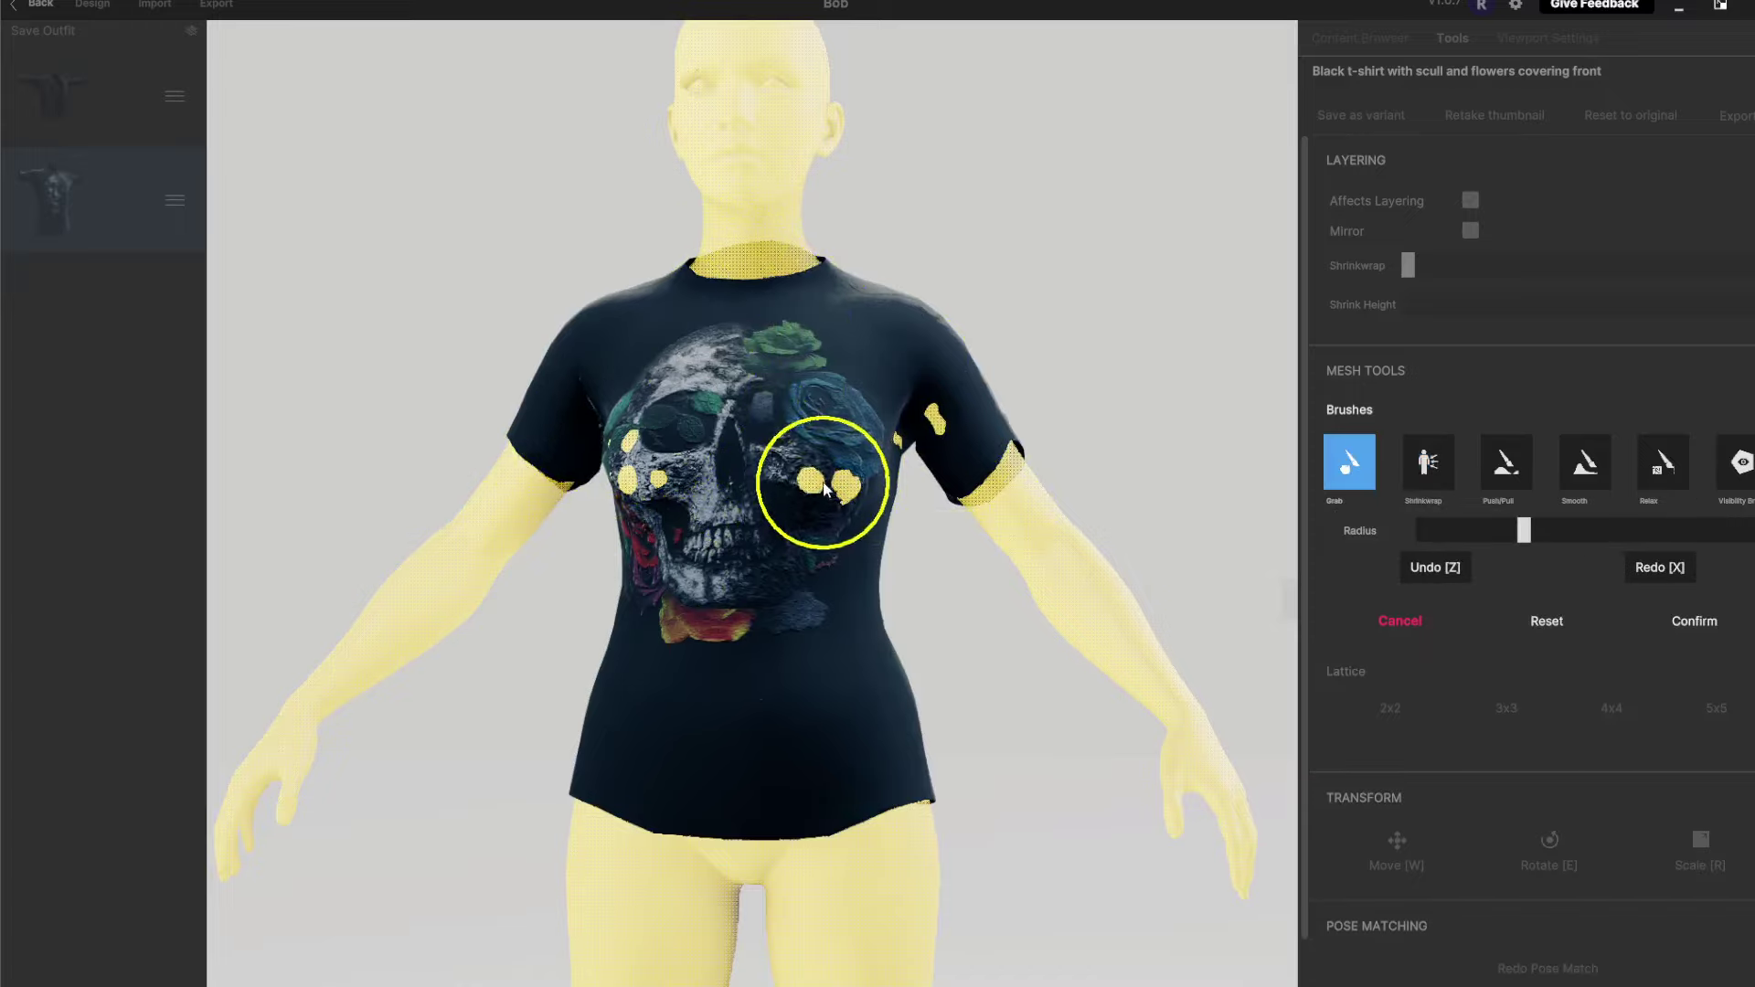
{"action": "left_click", "coordinate": [1400, 618]}
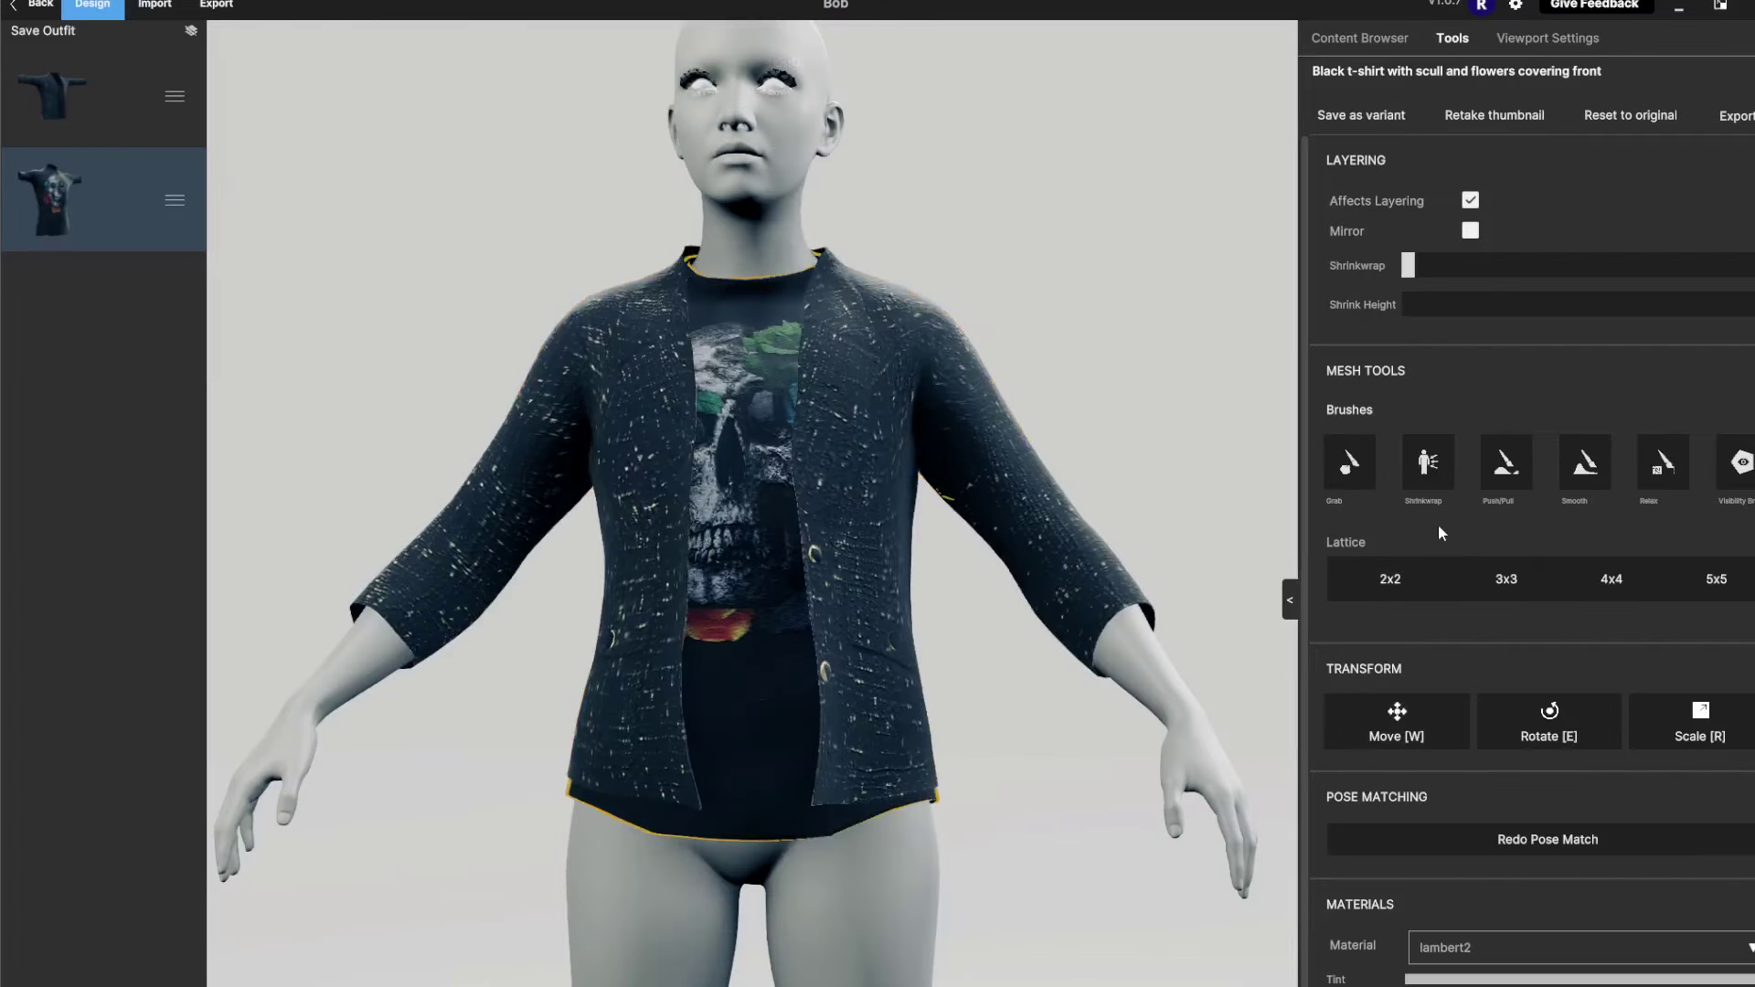
Search the clothes library for "pant" and add the Joker Outfit Pants to the avatar
{"action": "left_click", "coordinate": [1334, 37]}
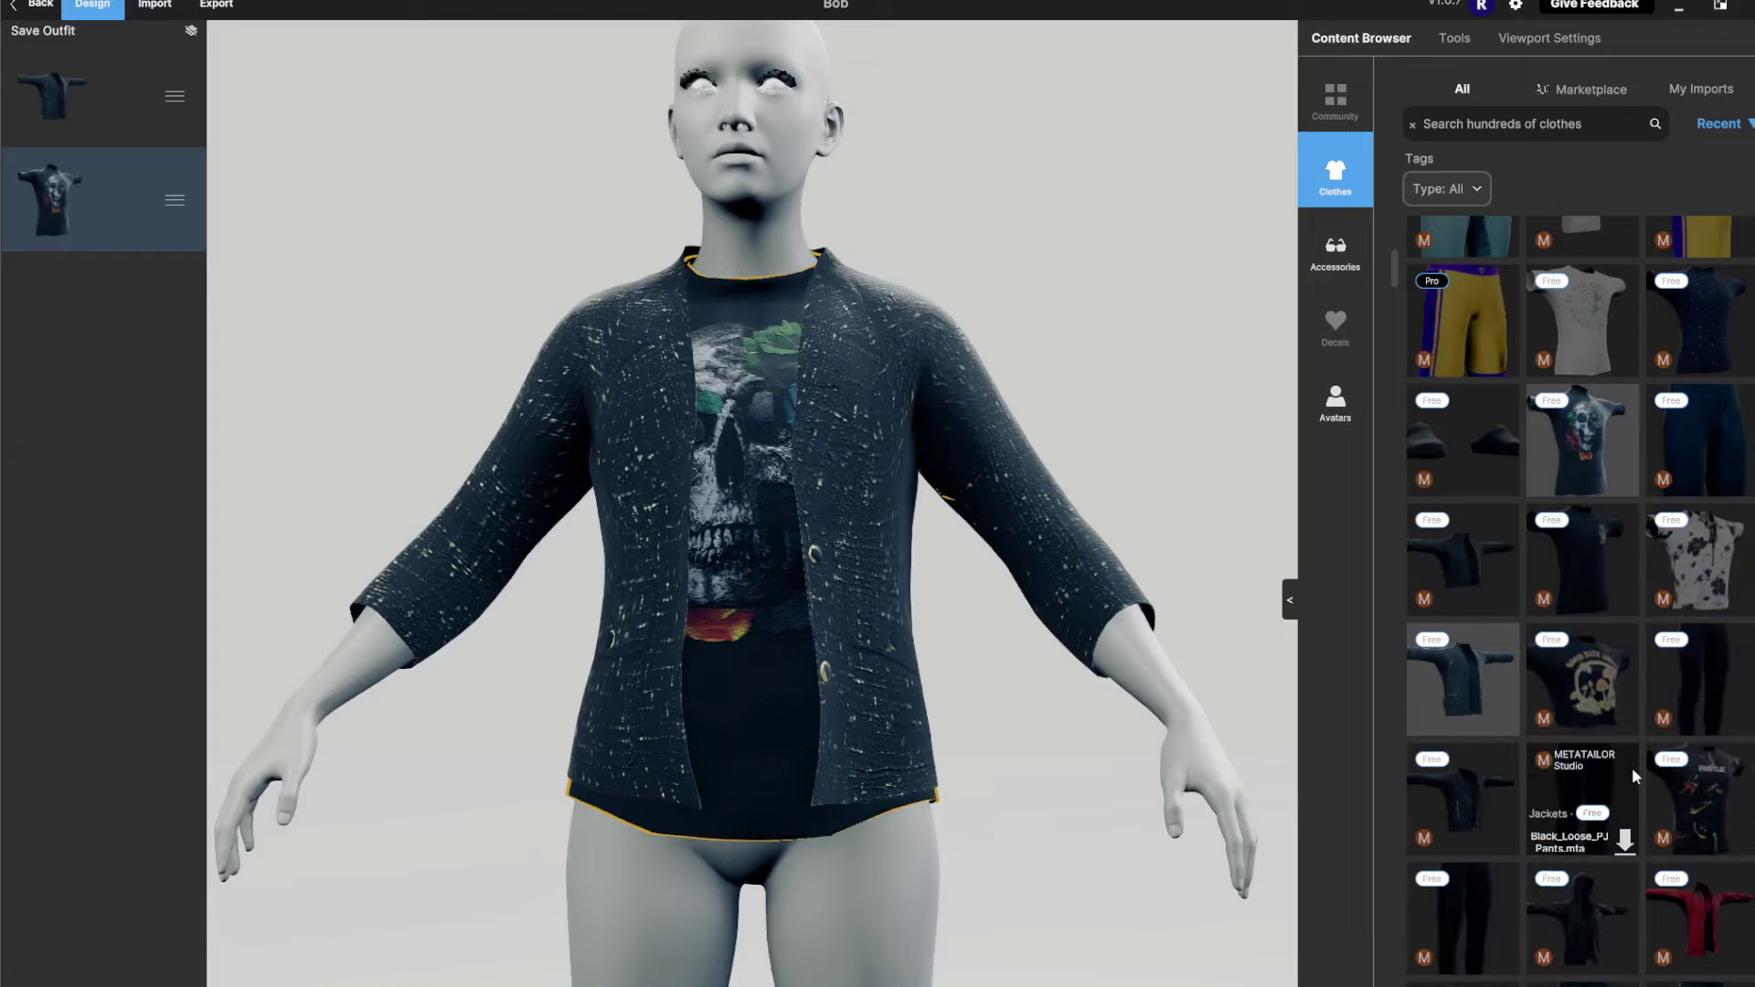
{"action": "scroll", "coordinate": [1632, 768], "scroll_direction": "down", "scroll_amount": 1}
{"action": "scroll", "coordinate": [1631, 769], "scroll_direction": "down", "scroll_amount": 5}
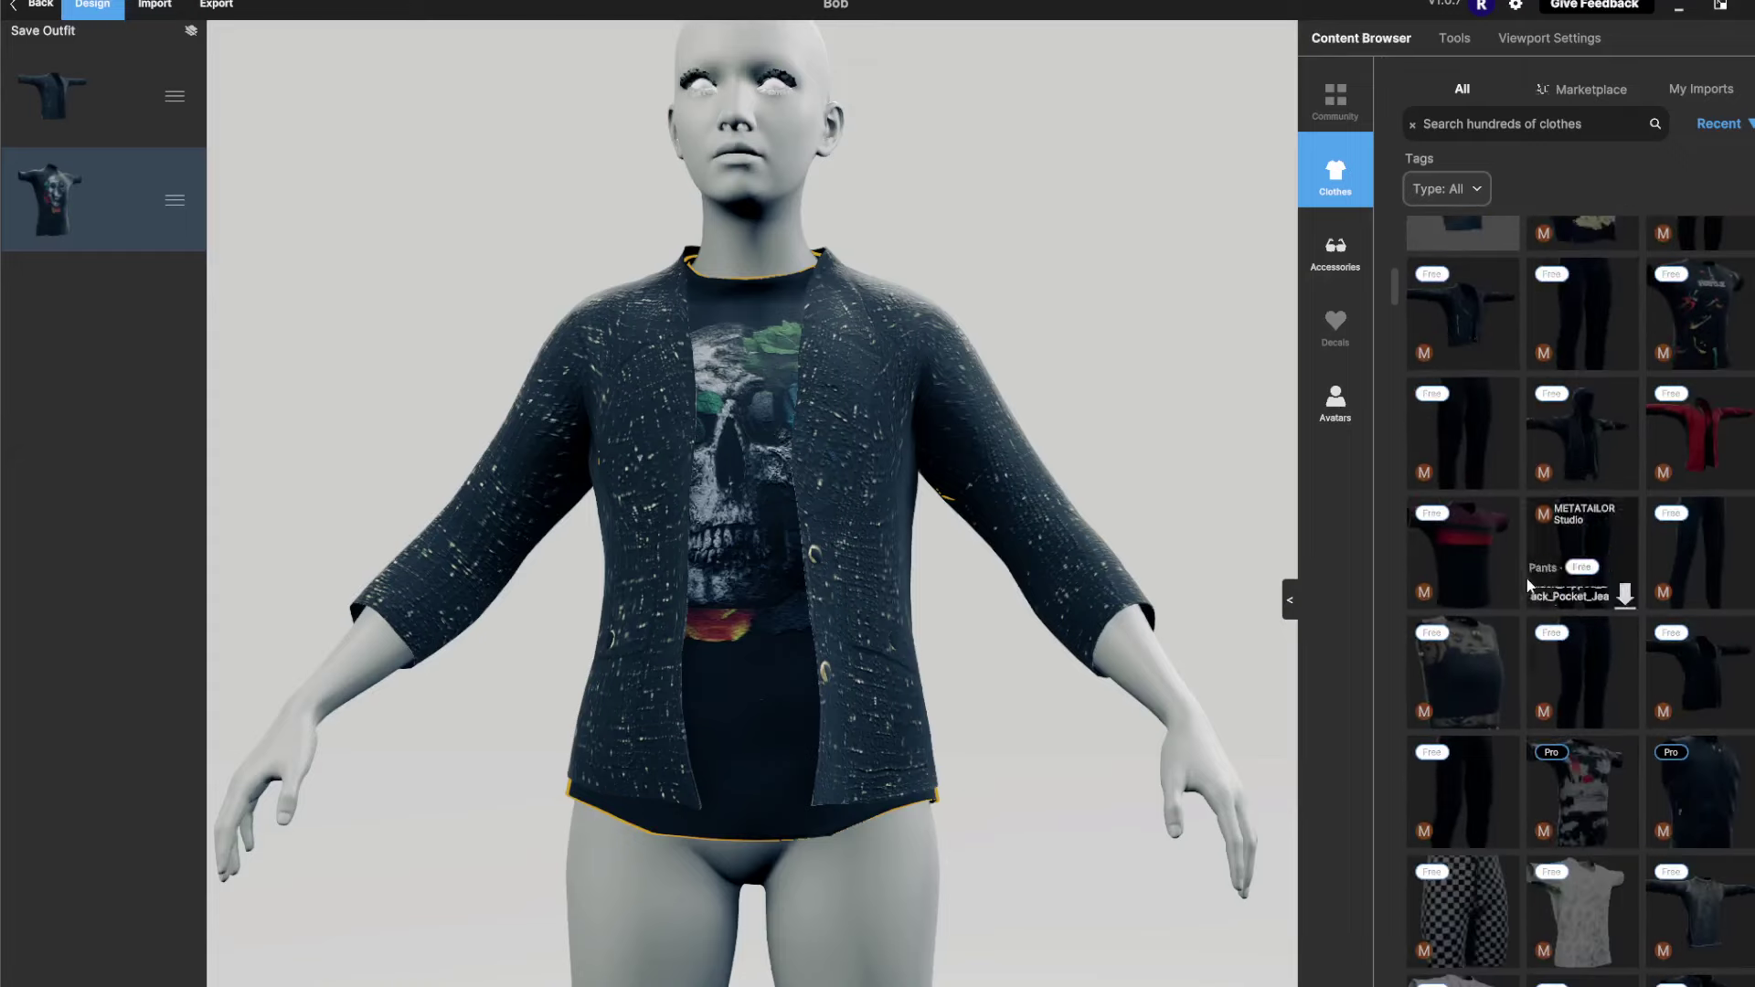
{"action": "scroll", "coordinate": [1444, 859], "scroll_direction": "down", "scroll_amount": 7}
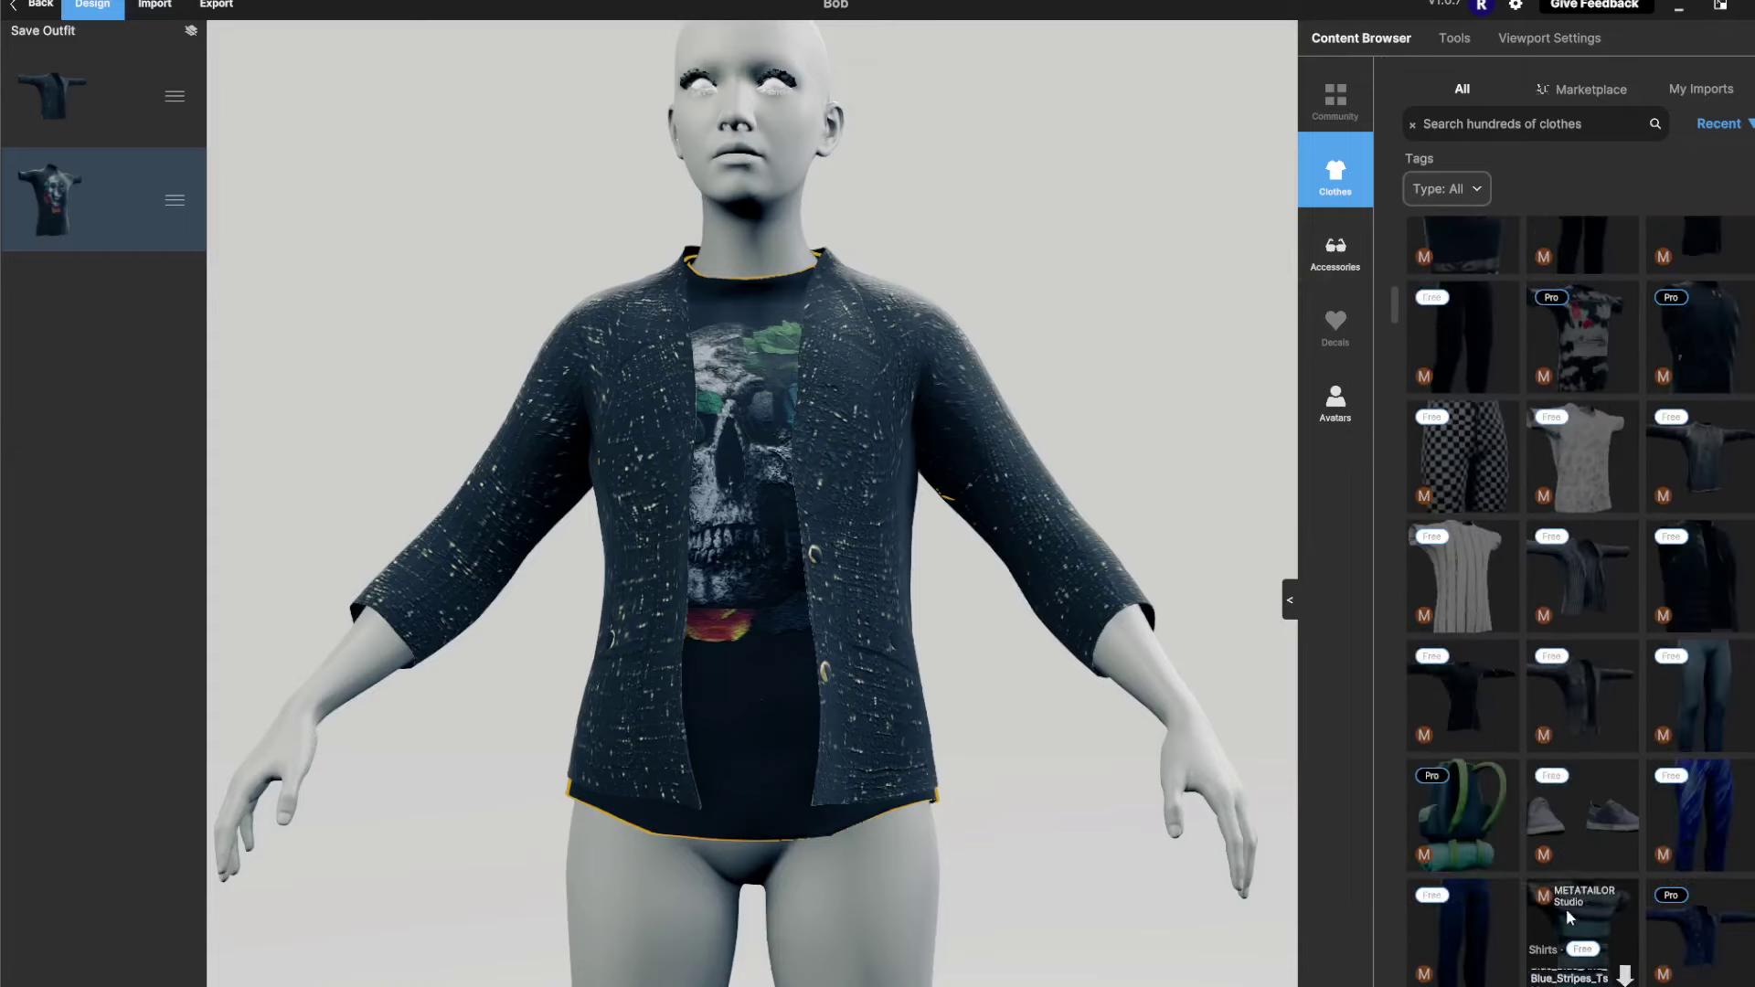
{"action": "triple_click", "coordinate": [1488, 126]}
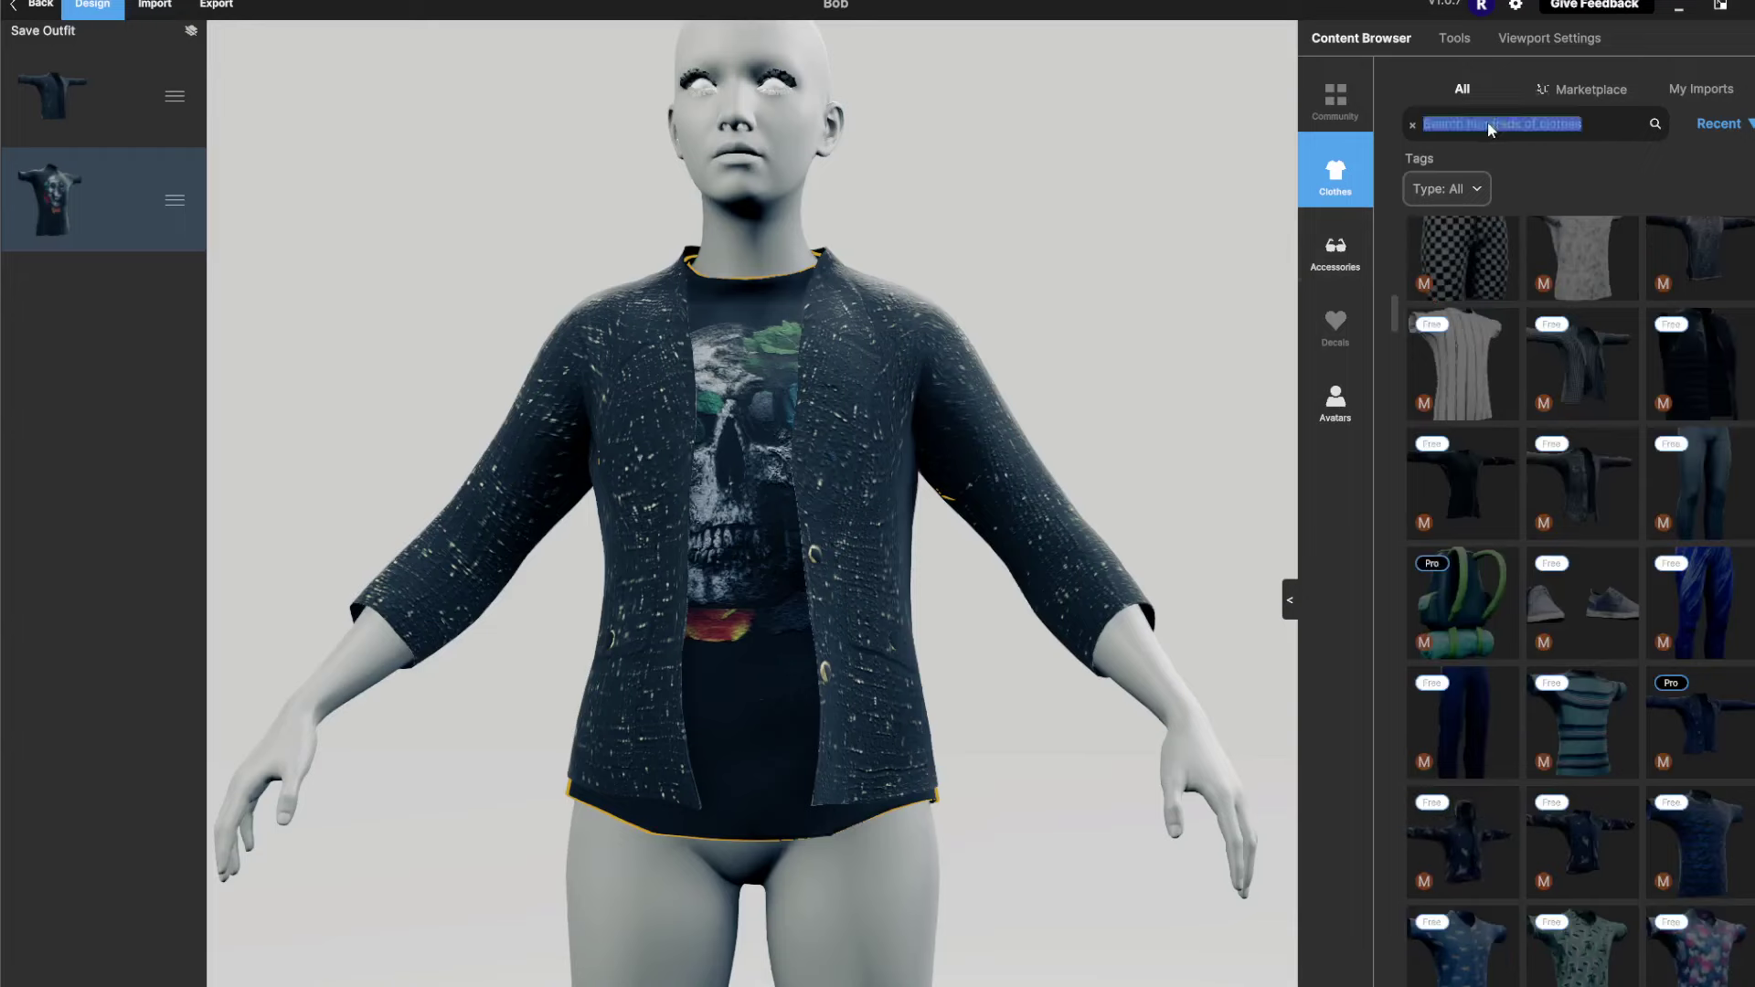
{"action": "left_click", "coordinate": [1603, 96]}
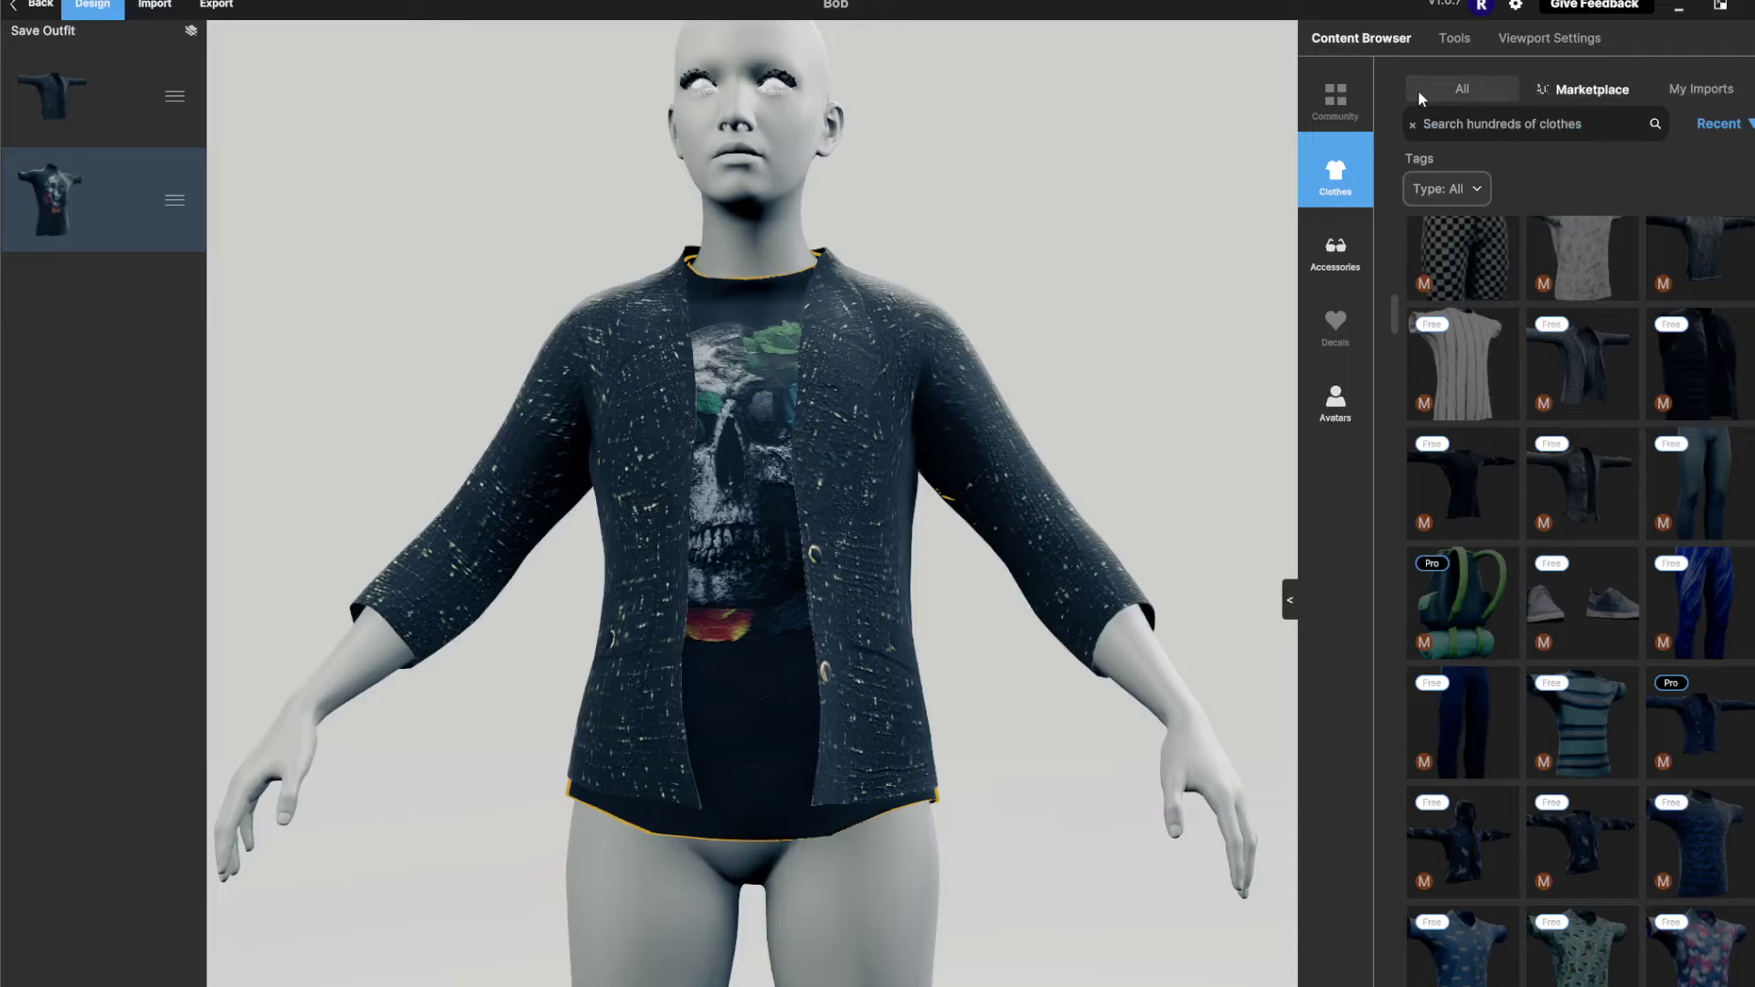
{"action": "left_click", "coordinate": [1463, 91]}
{"action": "triple_click", "coordinate": [1486, 127]}
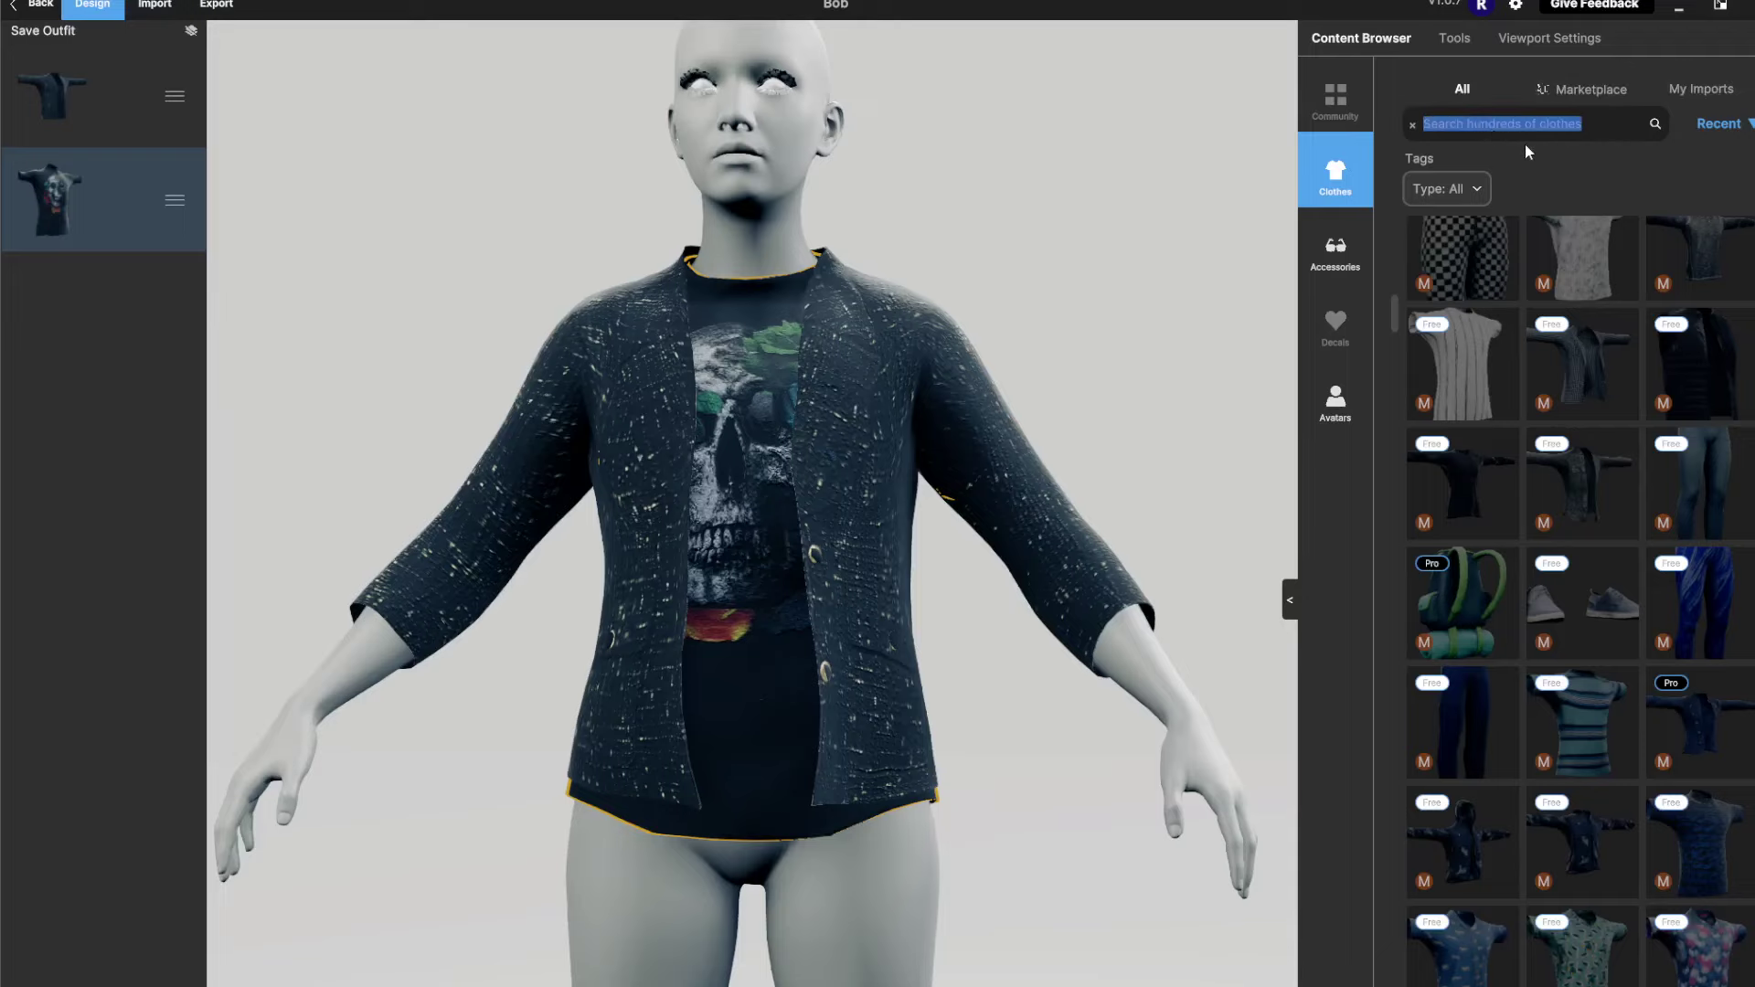
{"action": "type", "text": "pant"}
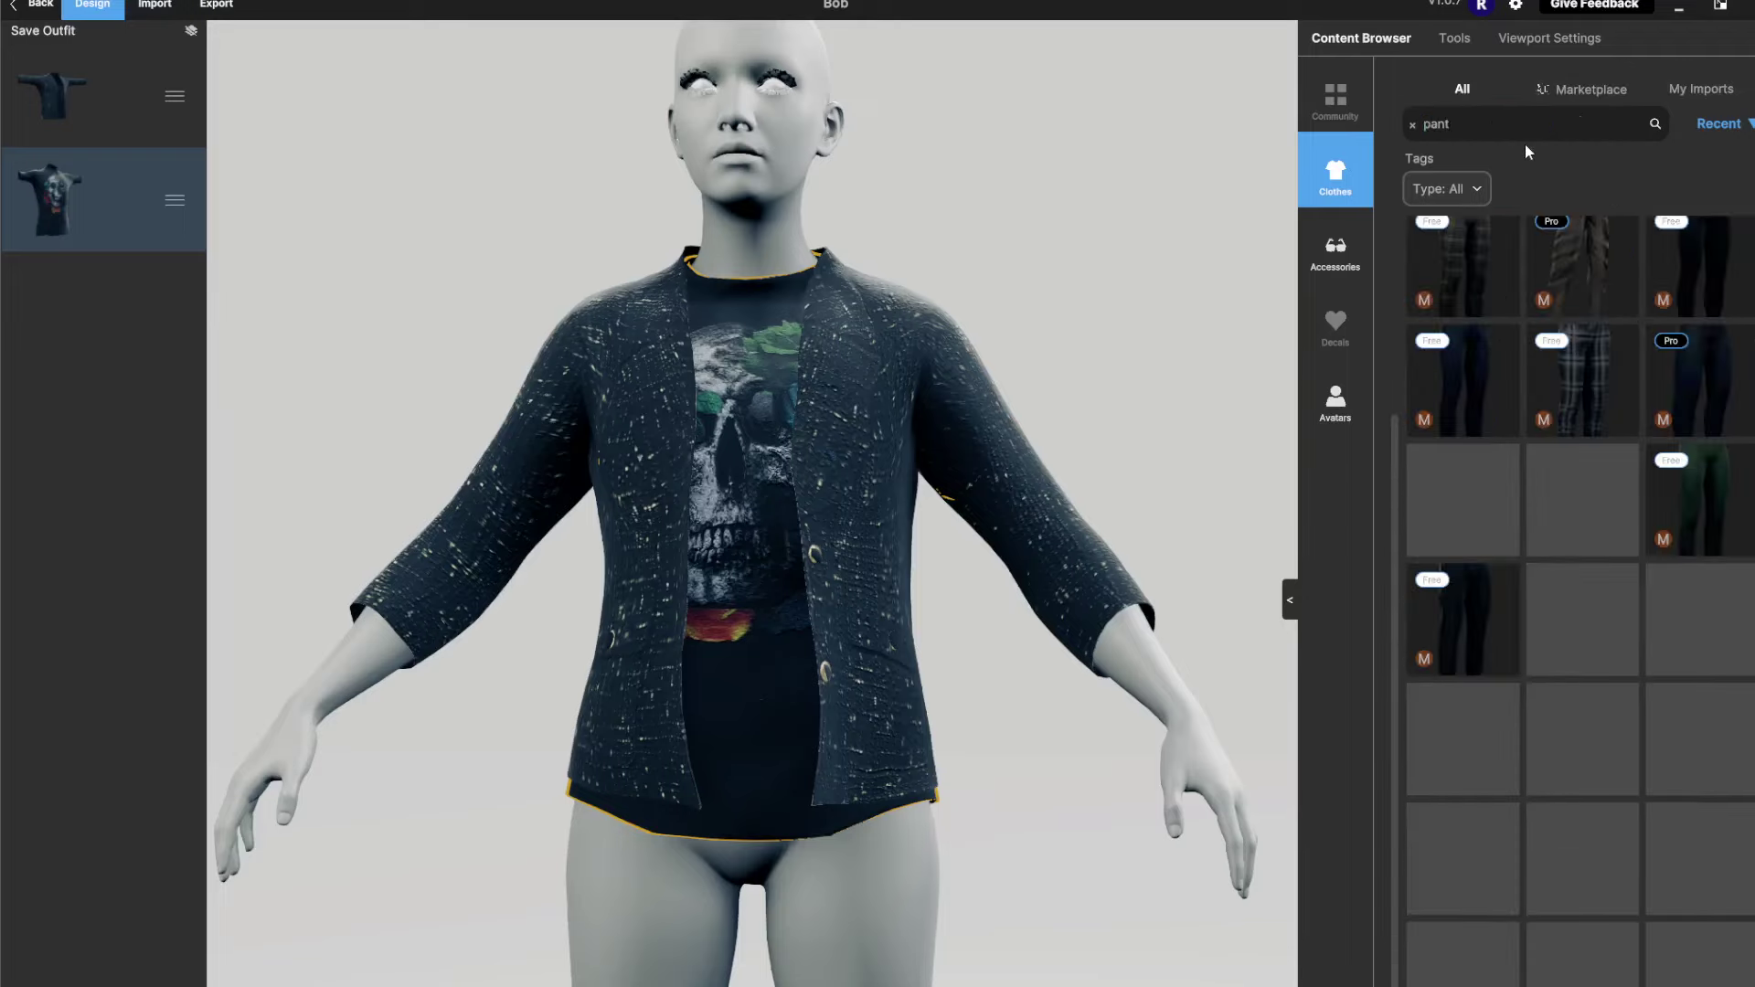
{"action": "mouse_move", "coordinate": [1587, 704]}
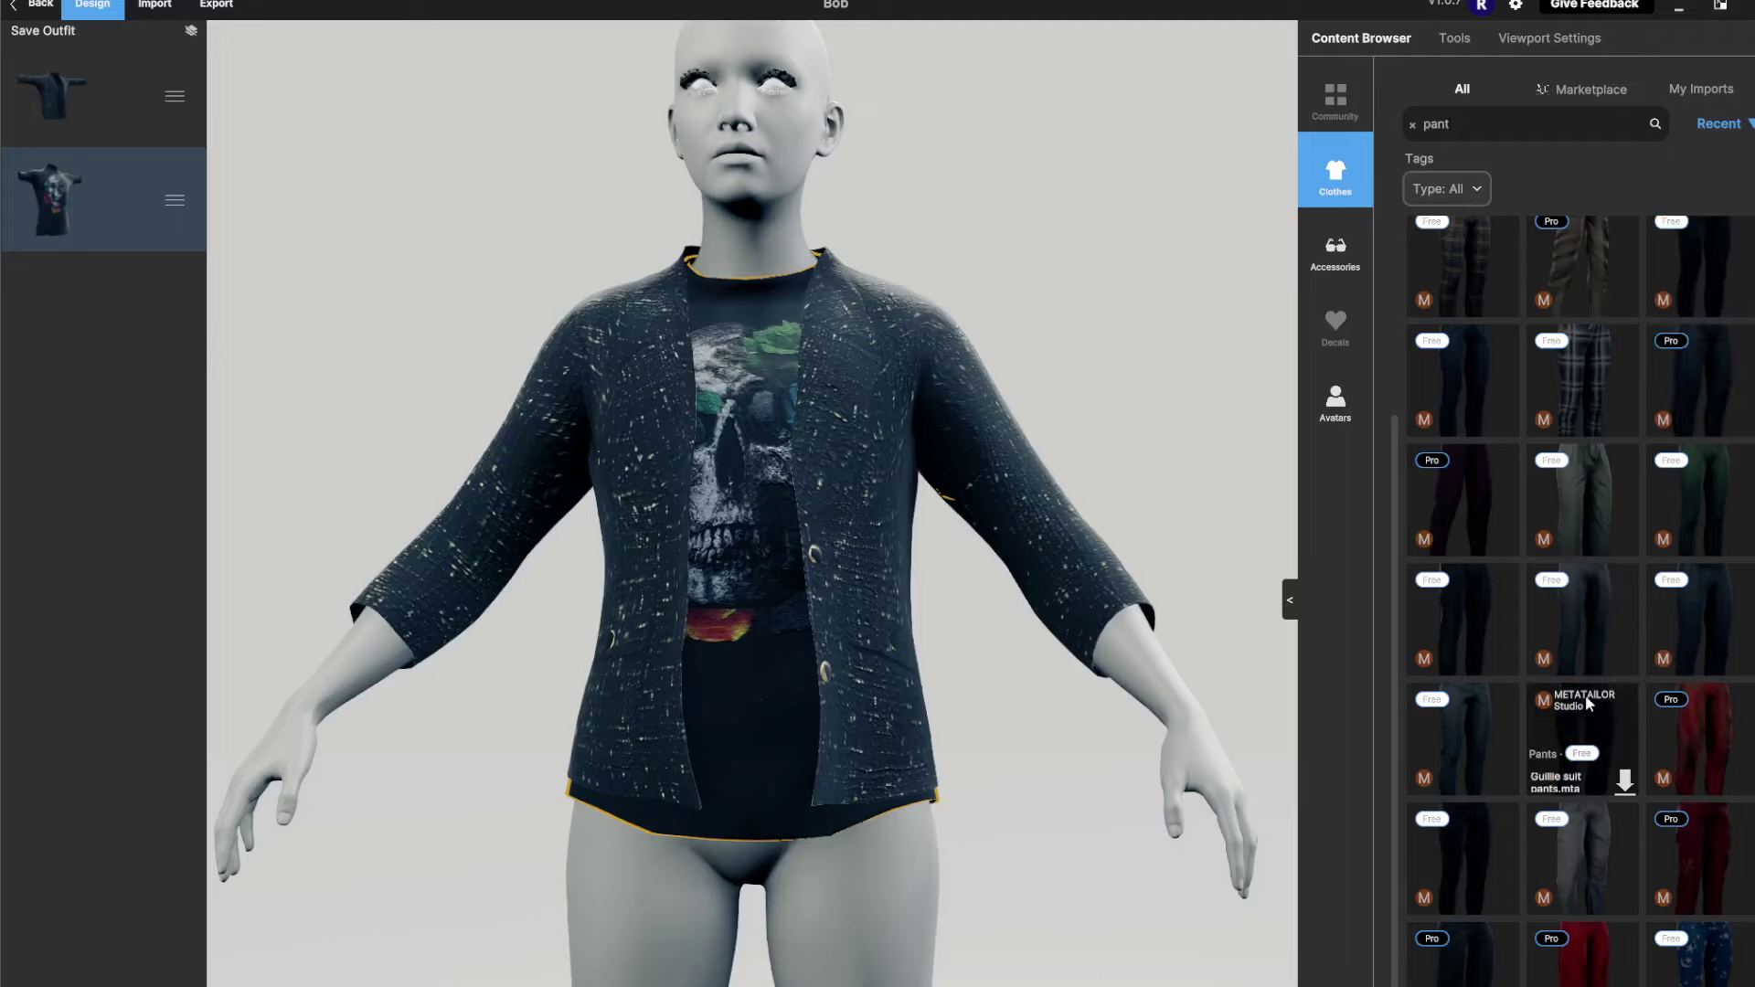
{"action": "mouse_move", "coordinate": [1739, 713]}
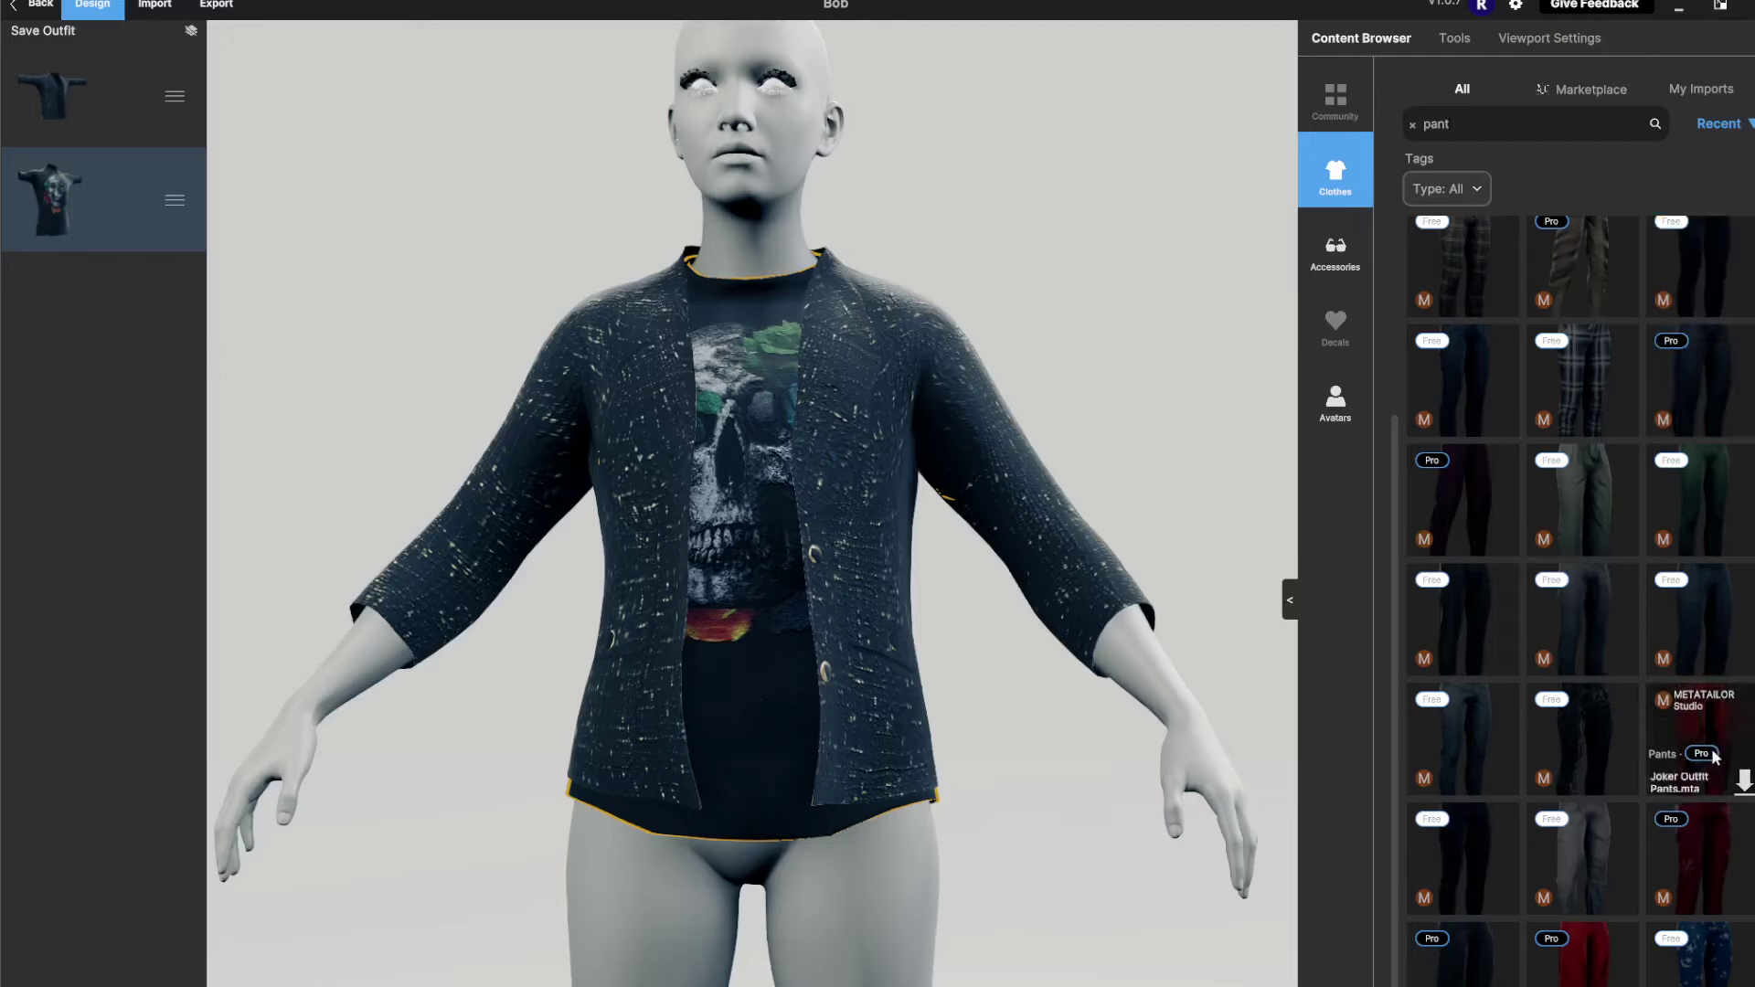
{"action": "mouse_move", "coordinate": [1699, 837]}
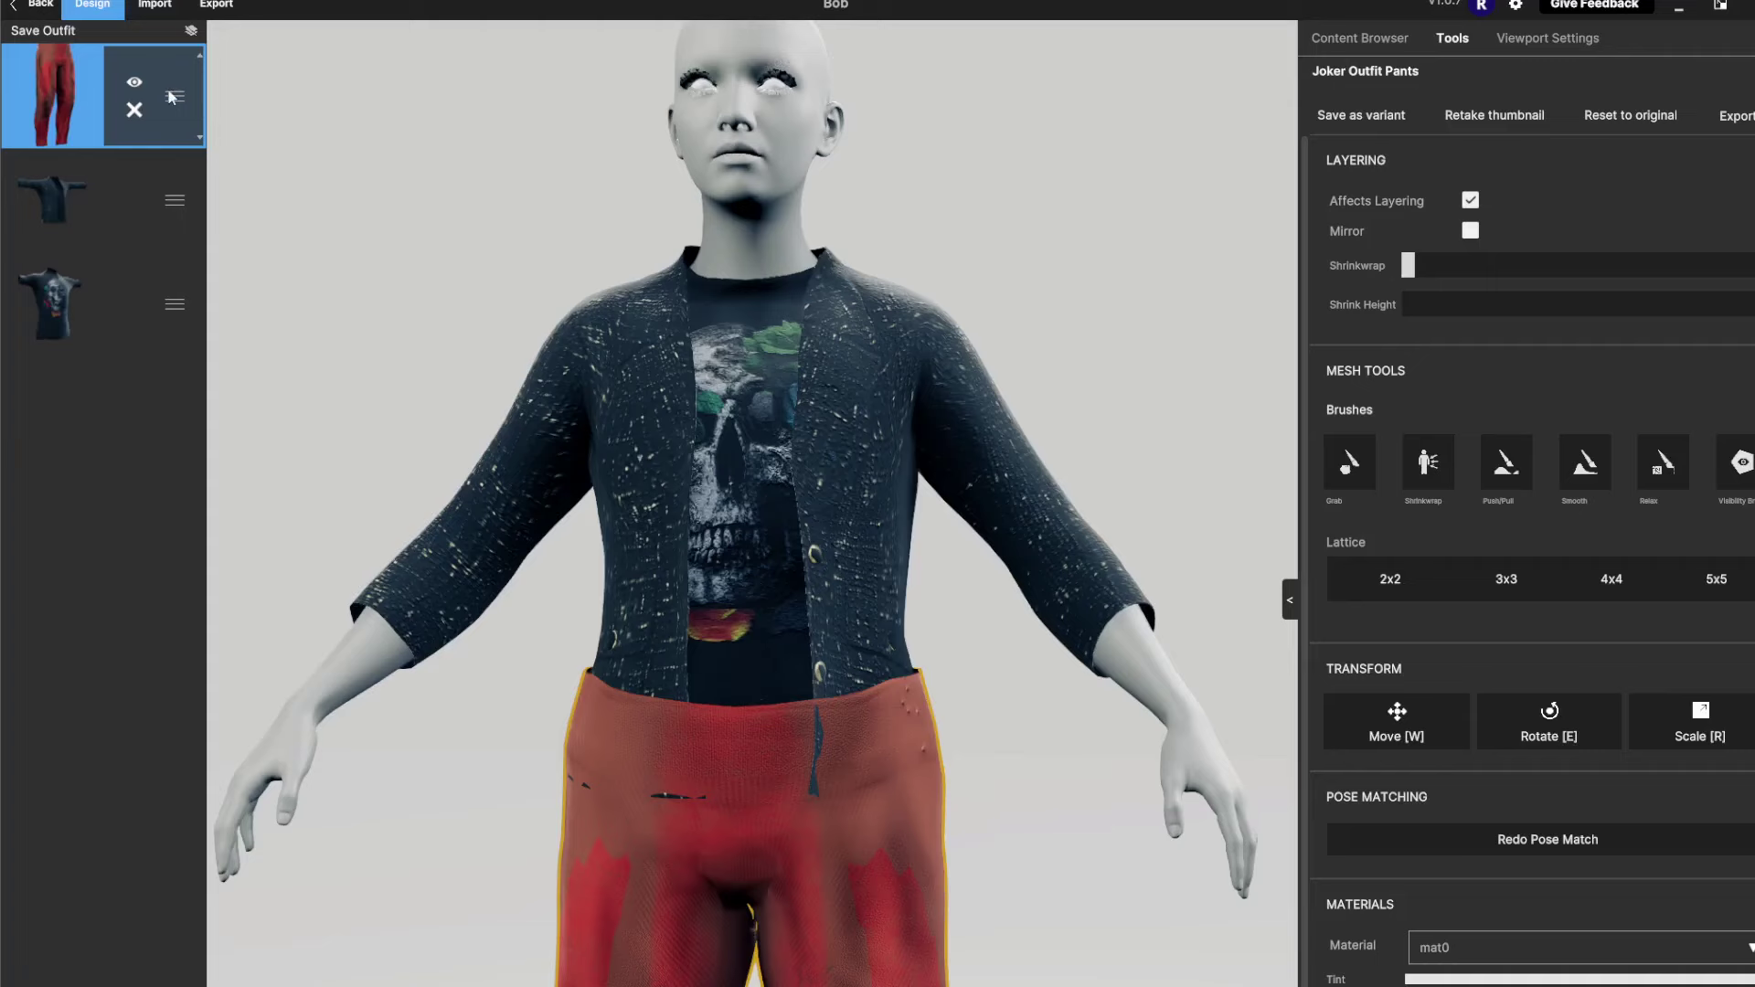
Remove and re-add the Joker Outfit Pants, layering them beneath the knitted jacket and the skull T-shirt
{"action": "left_click", "coordinate": [135, 110]}
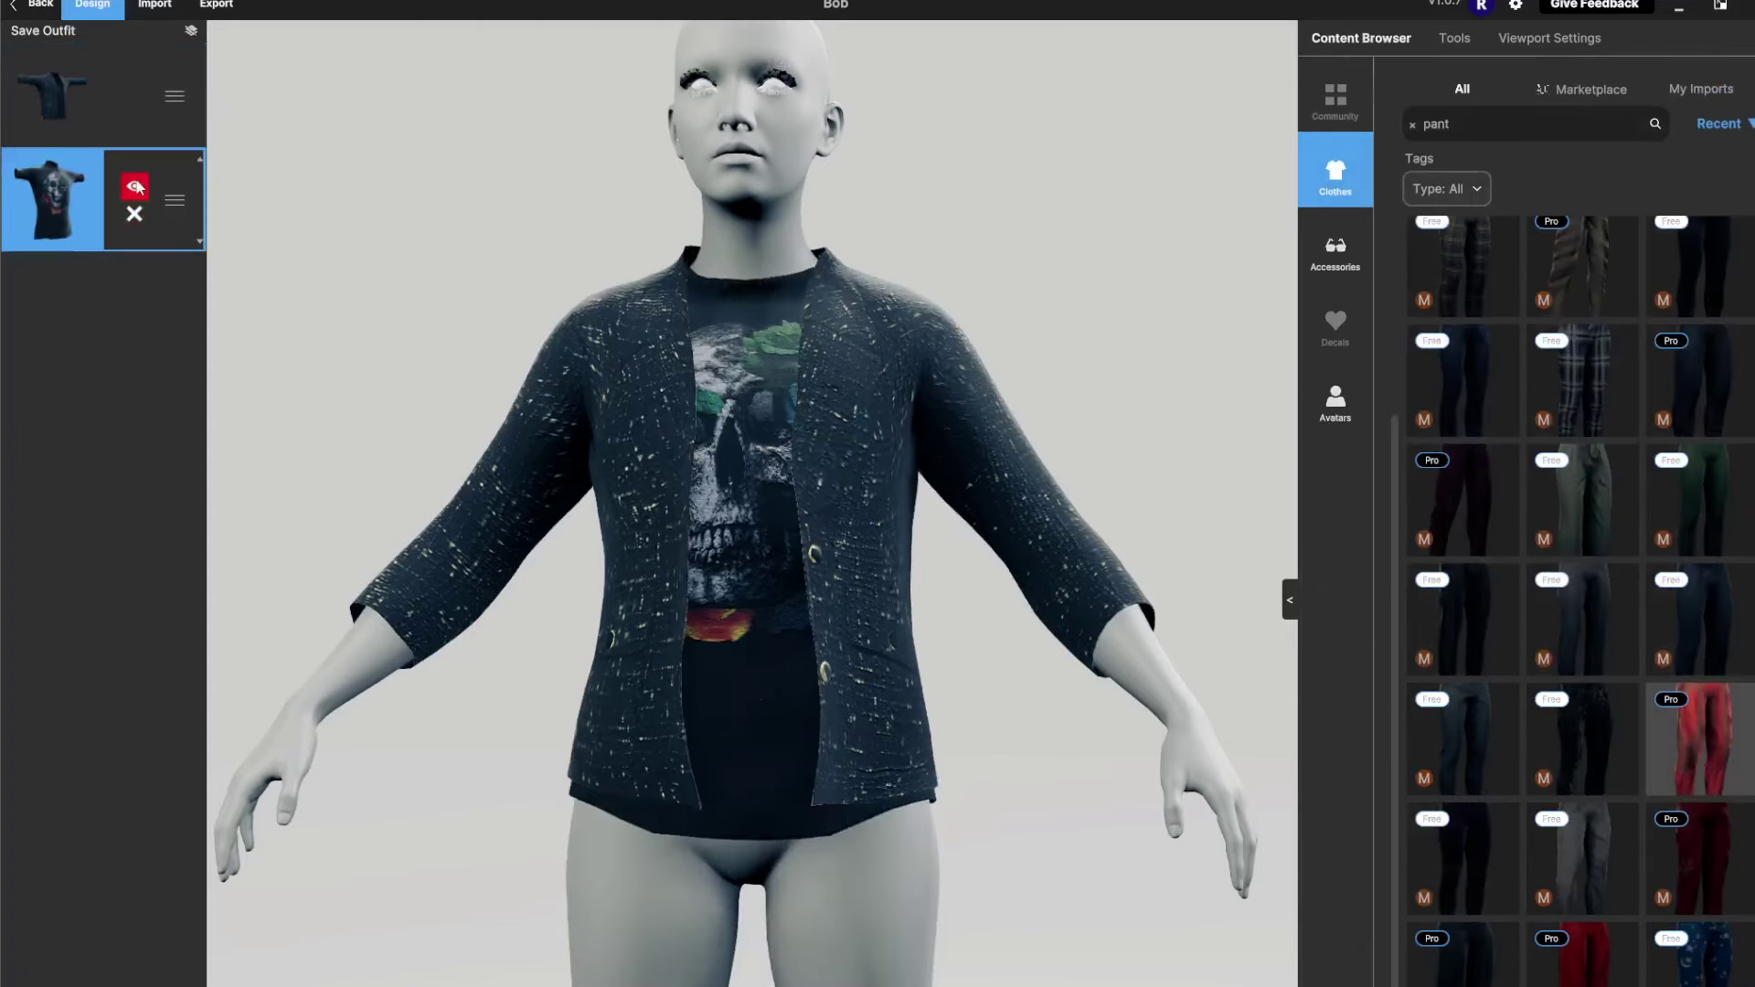
{"action": "left_click", "coordinate": [136, 188]}
{"action": "left_click", "coordinate": [136, 189]}
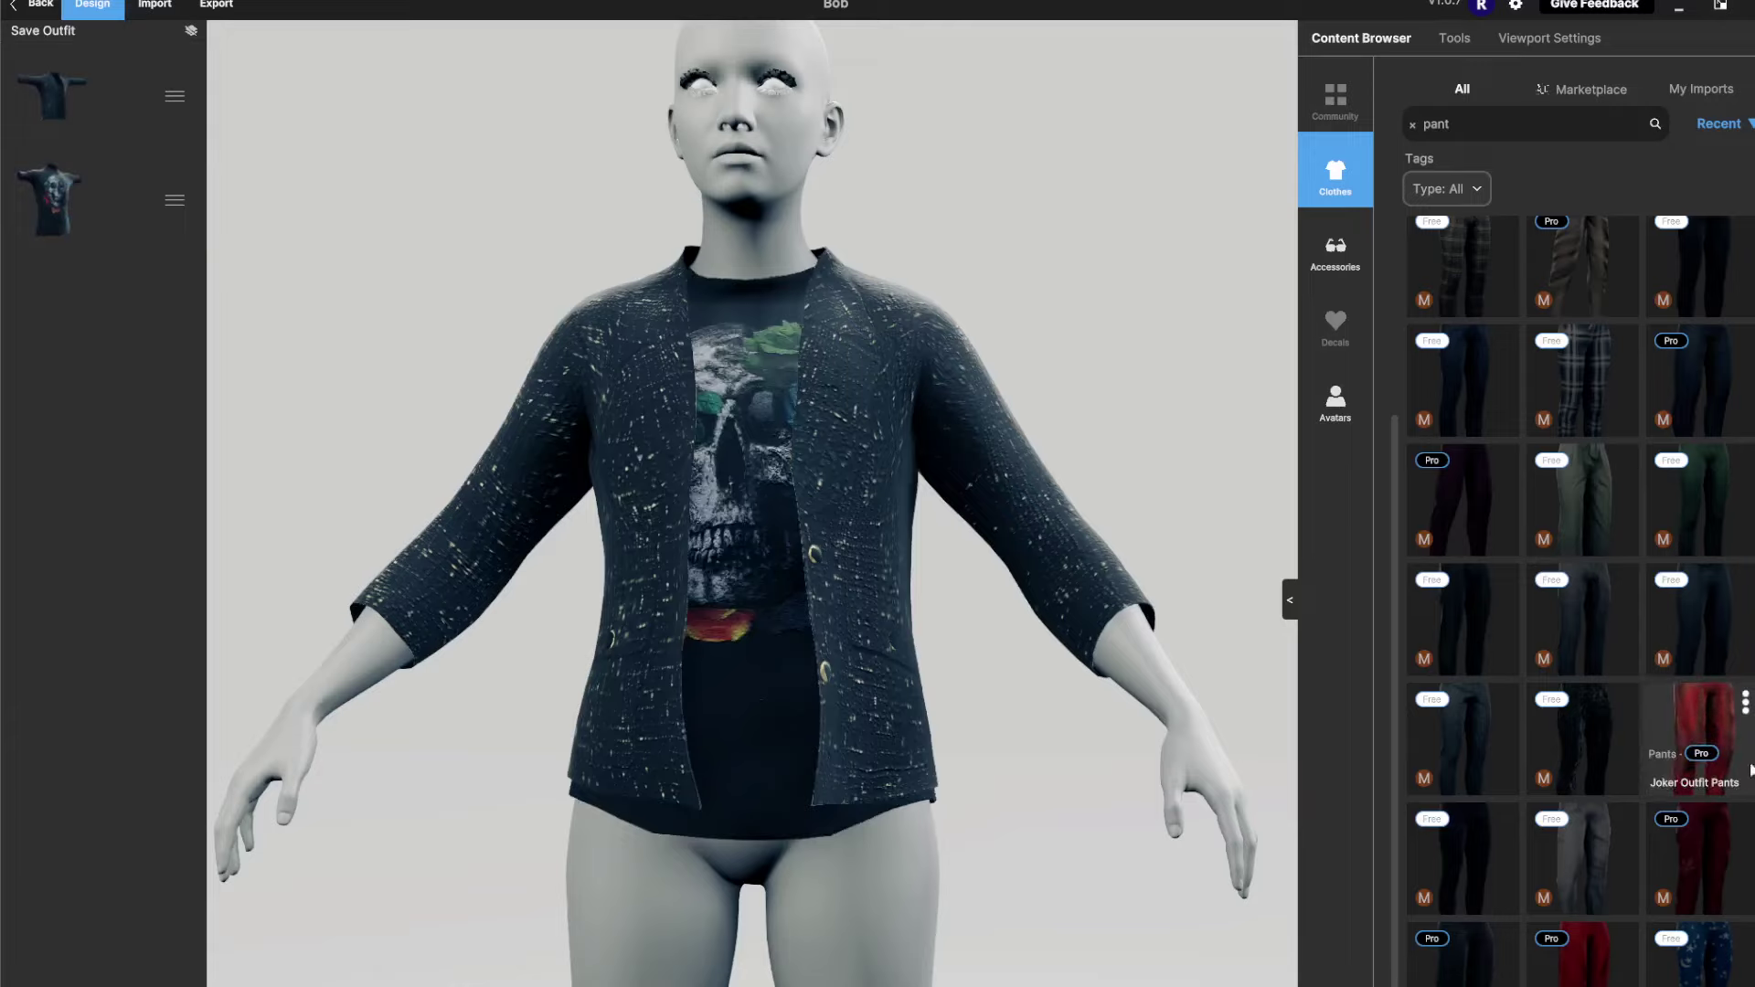
{"action": "left_click", "coordinate": [1692, 713]}
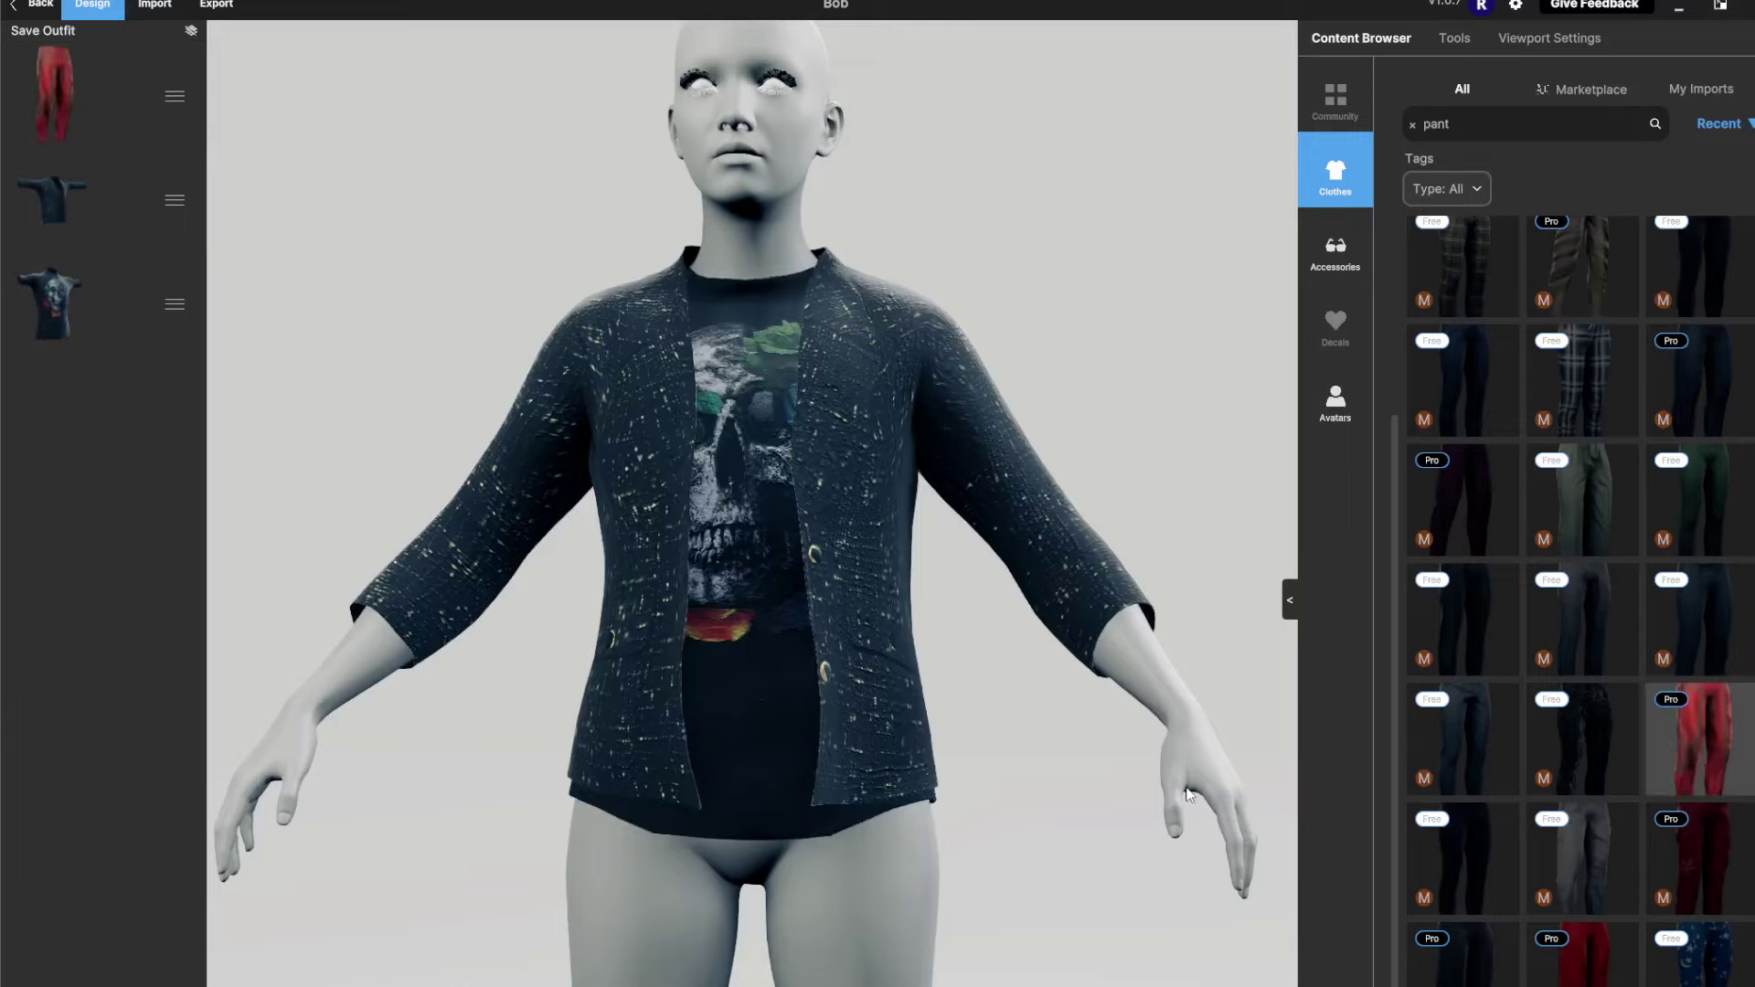
{"action": "left_click_drag", "start_coordinate": [90, 114], "coordinate": [100, 315]}
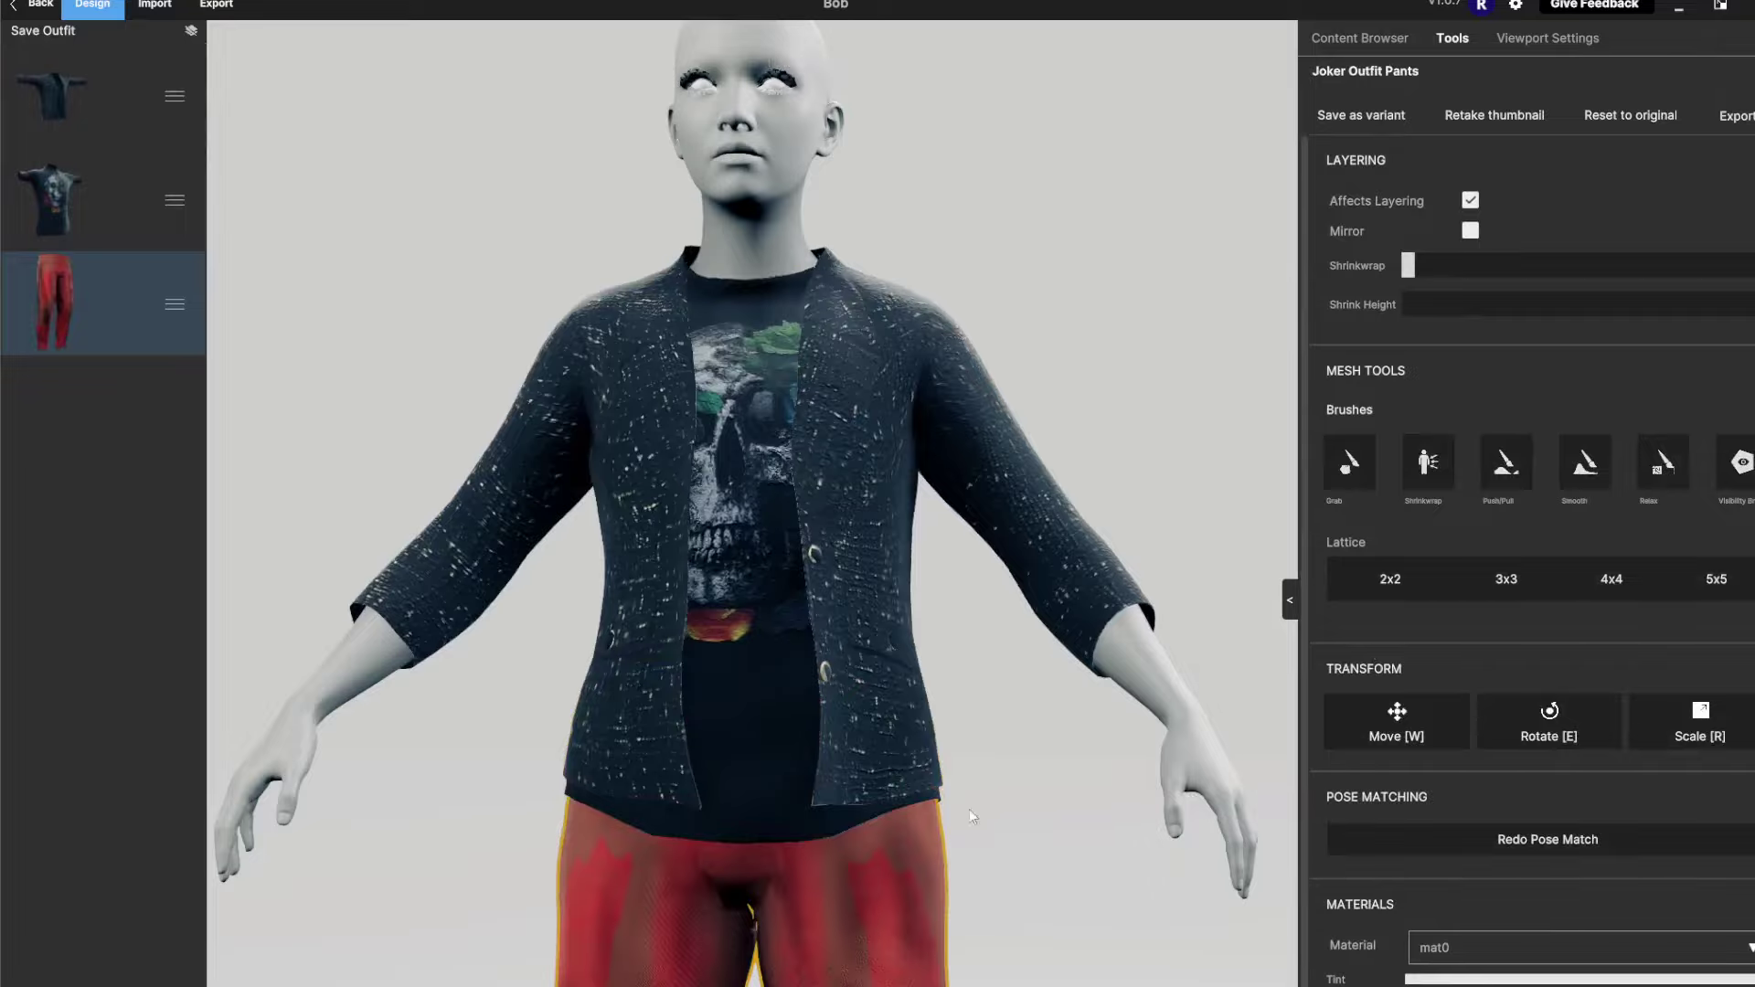
{"action": "scroll", "coordinate": [963, 819], "scroll_direction": "down", "scroll_amount": 5}
{"action": "scroll", "coordinate": [940, 848], "scroll_direction": "up", "scroll_amount": 8}
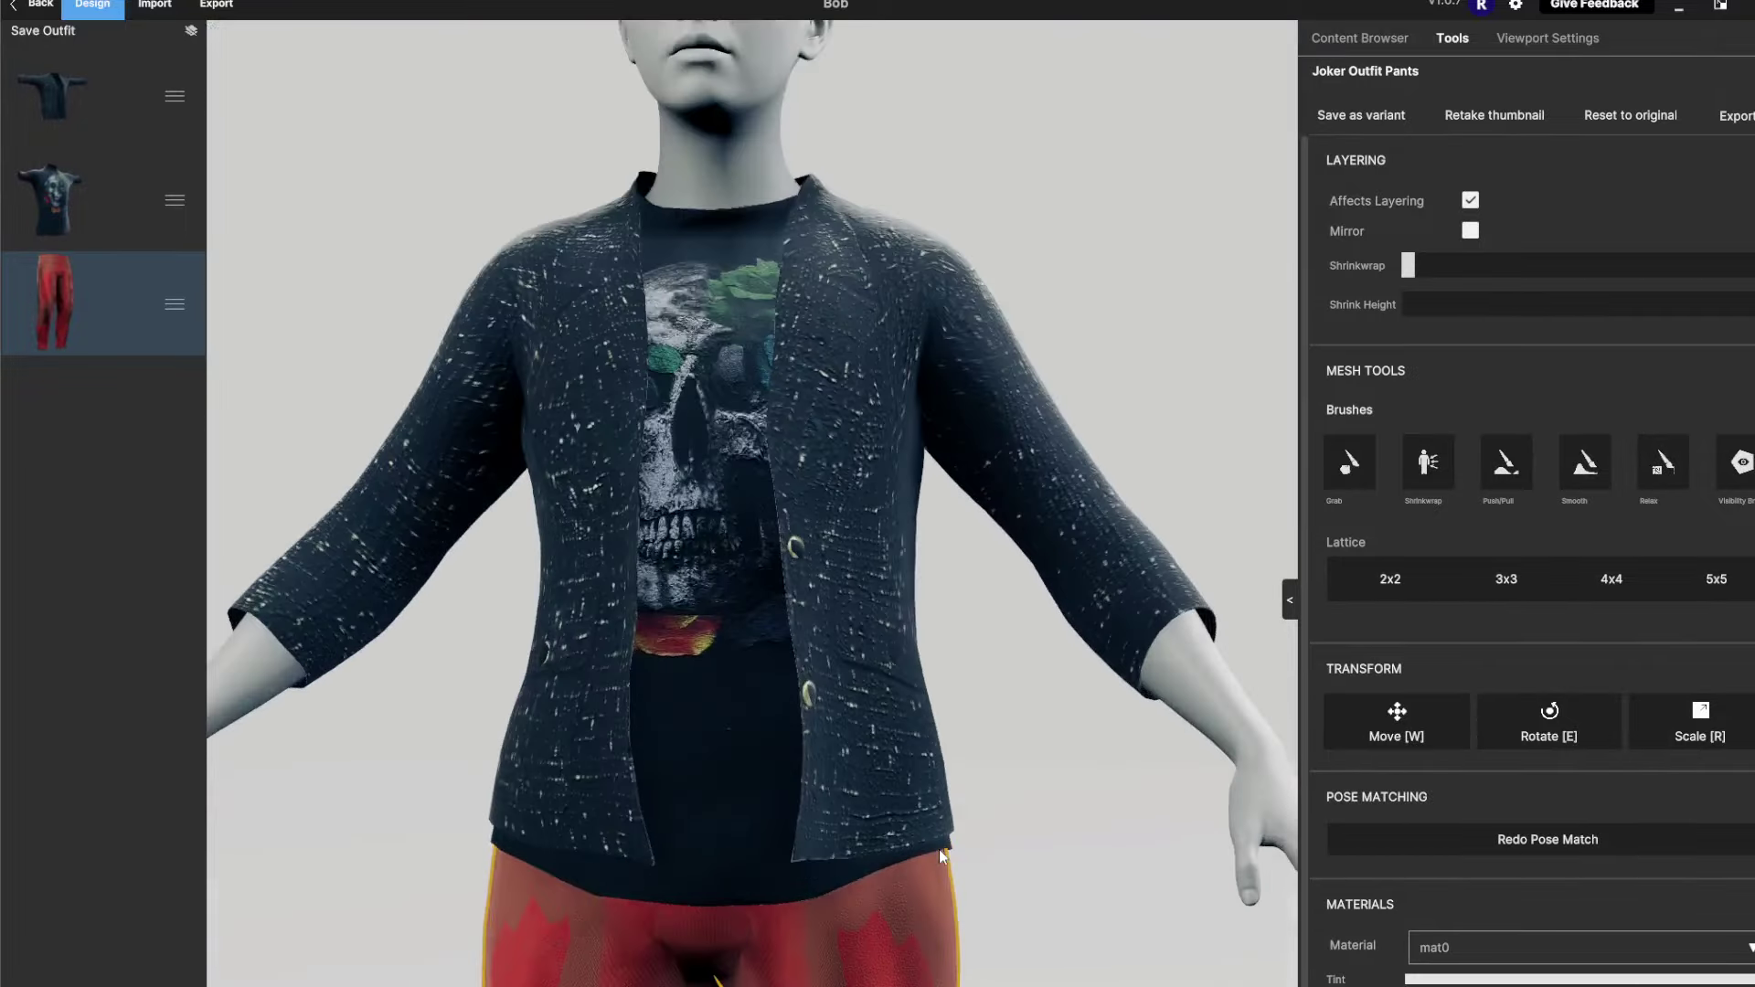
{"action": "left_click_drag", "start_coordinate": [1007, 379], "coordinate": [1116, 315]}
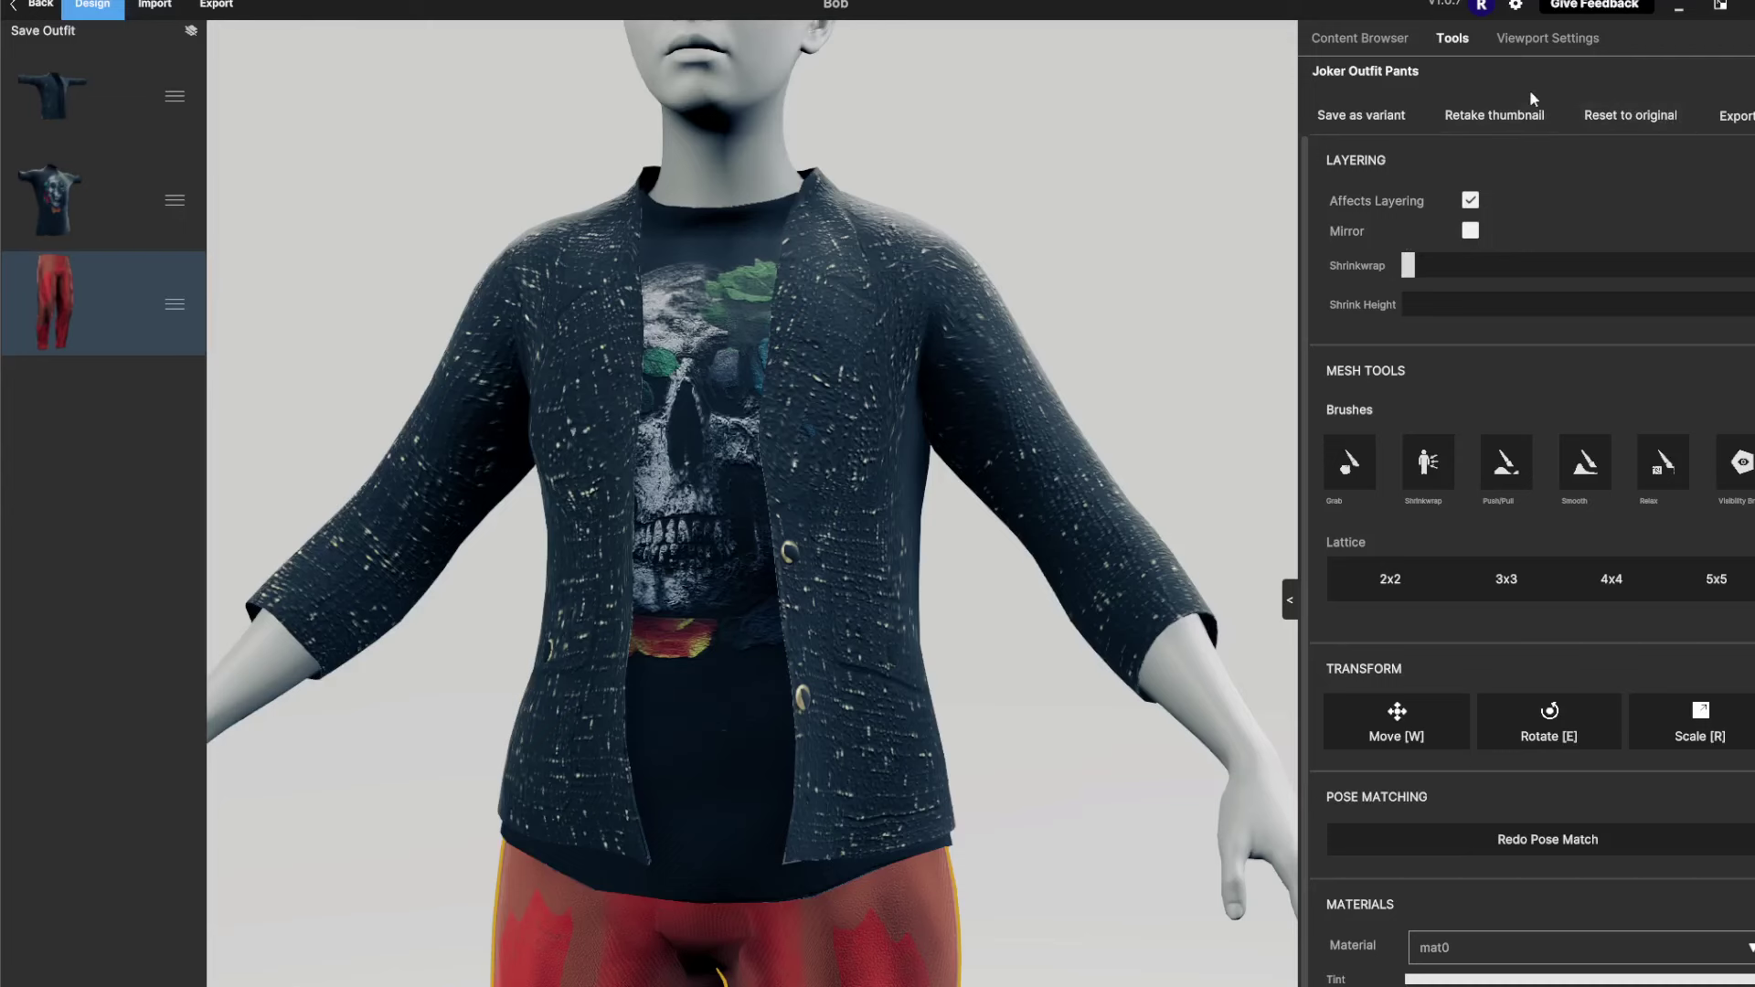
{"action": "scroll", "coordinate": [1027, 347], "scroll_direction": "up", "scroll_amount": 5}
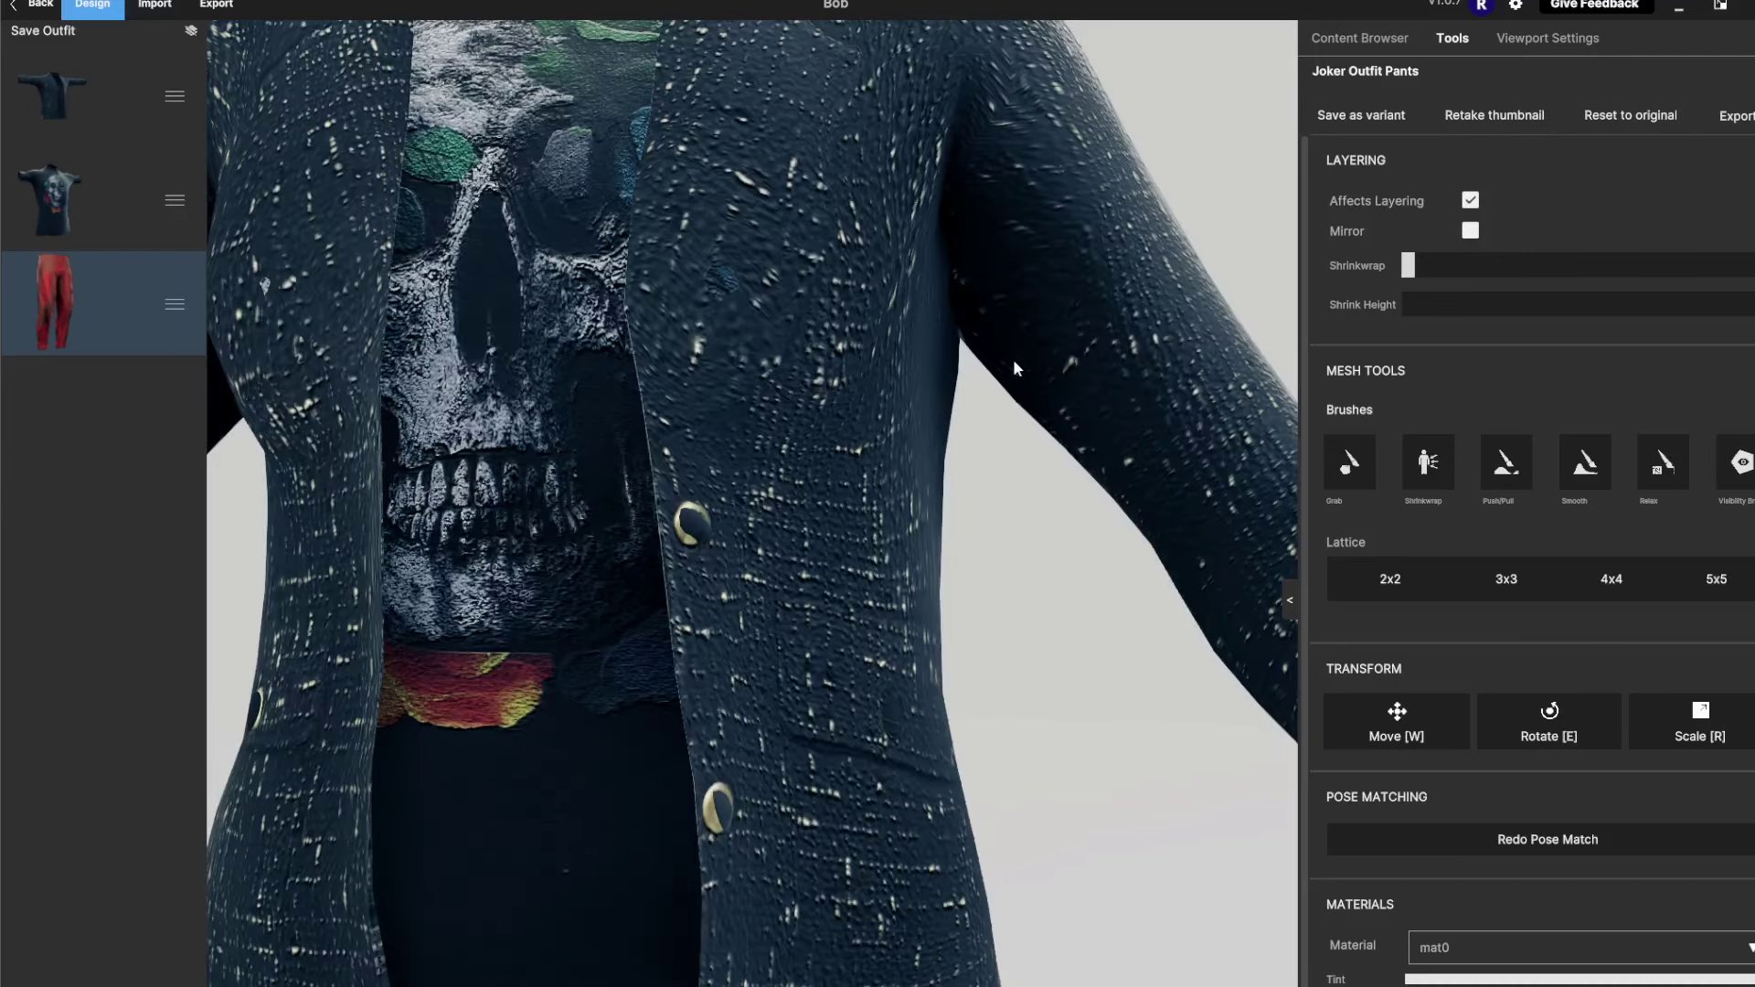
{"action": "scroll", "coordinate": [1013, 359], "scroll_direction": "down", "scroll_amount": 5}
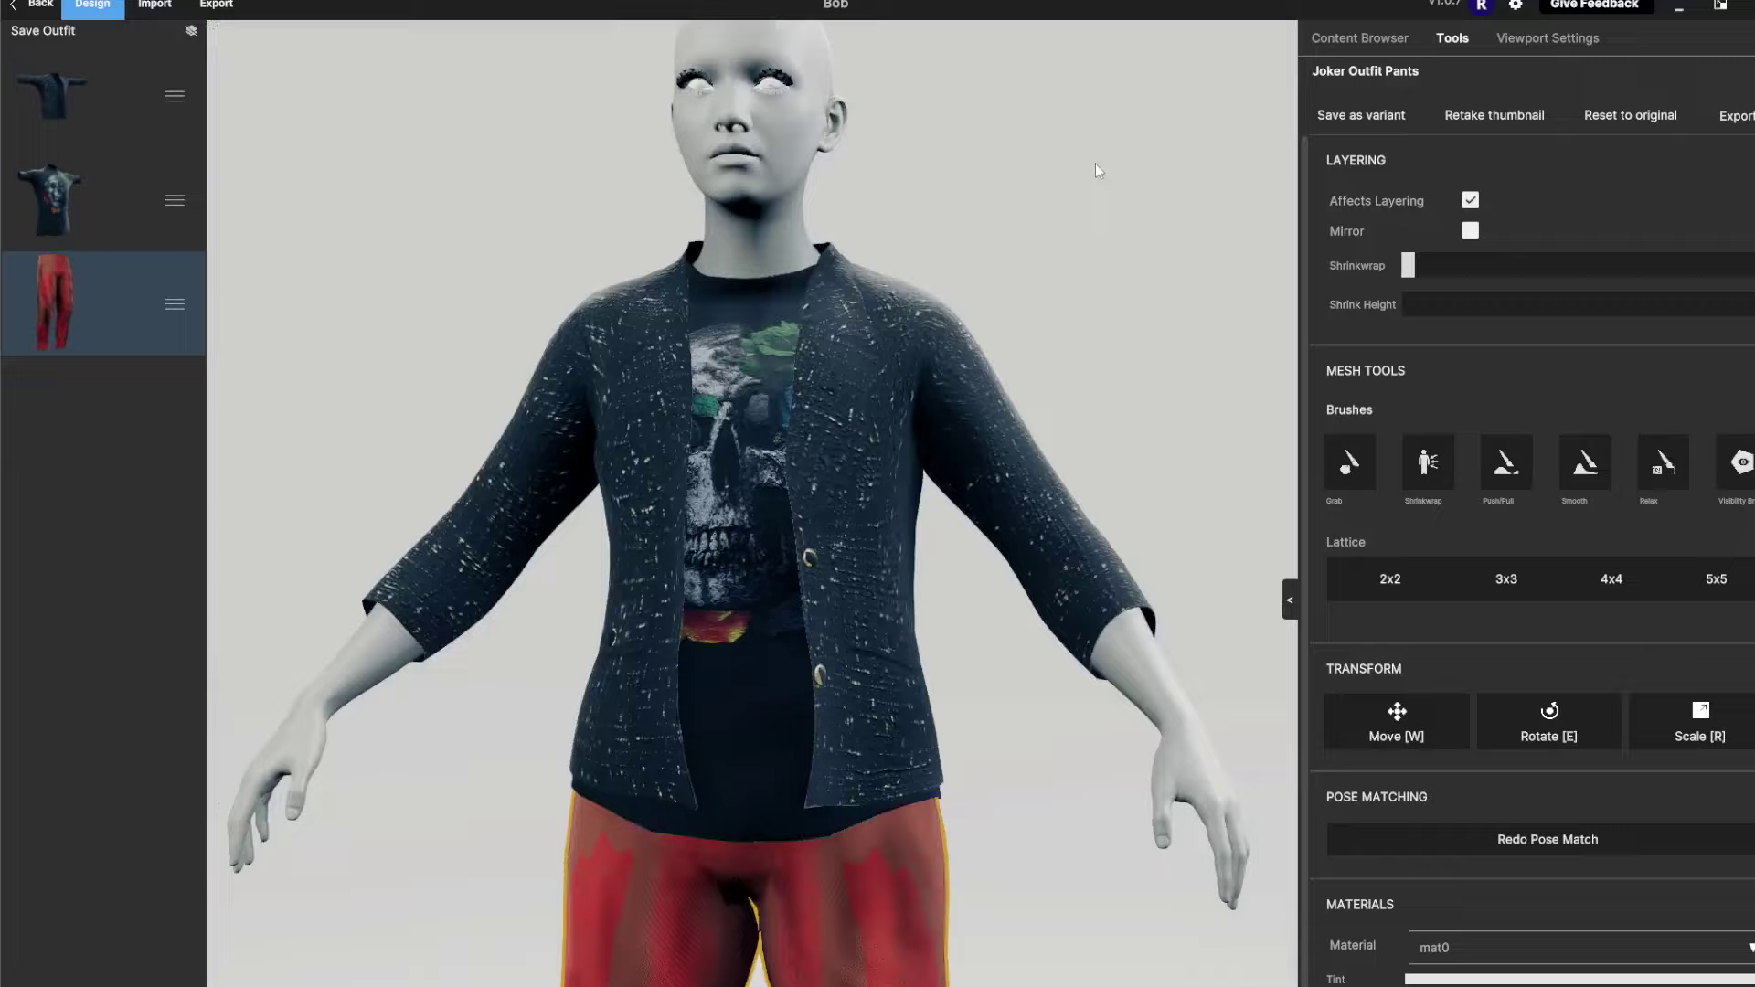
{"action": "left_click_drag", "start_coordinate": [1095, 171], "coordinate": [1117, 141]}
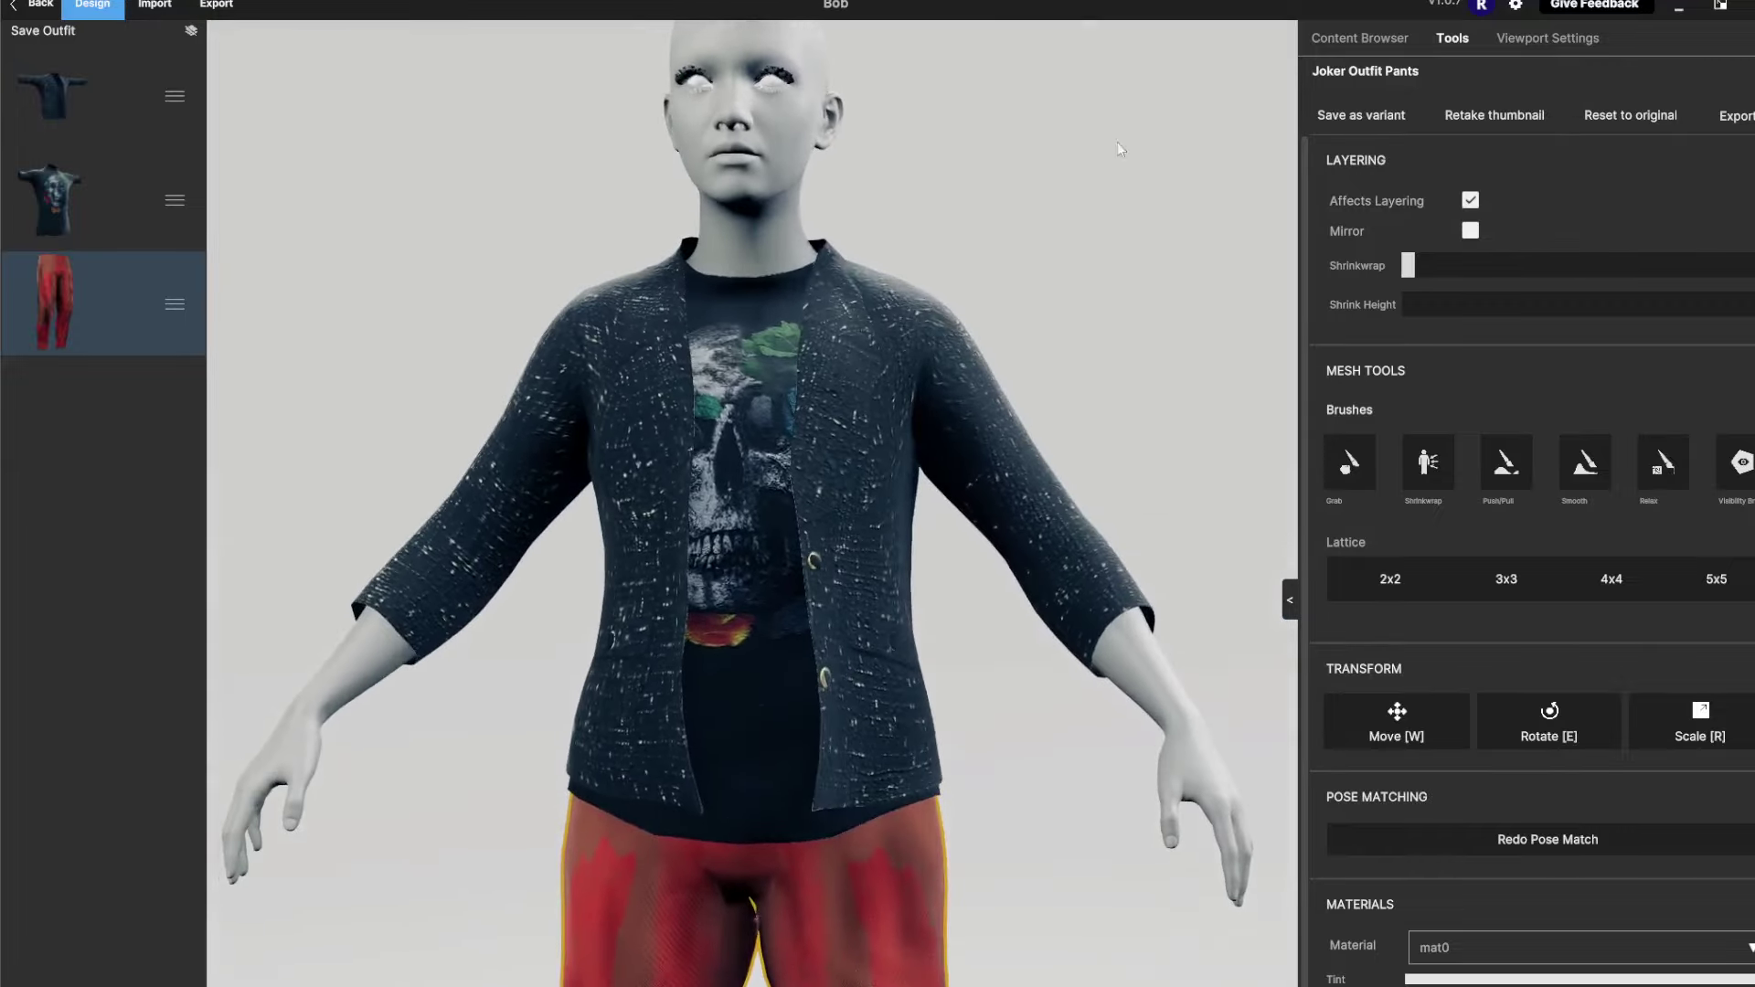
Clear the clothes search and put the free 02 Blood Fingers mask on the avatar
{"action": "left_click", "coordinate": [1344, 35]}
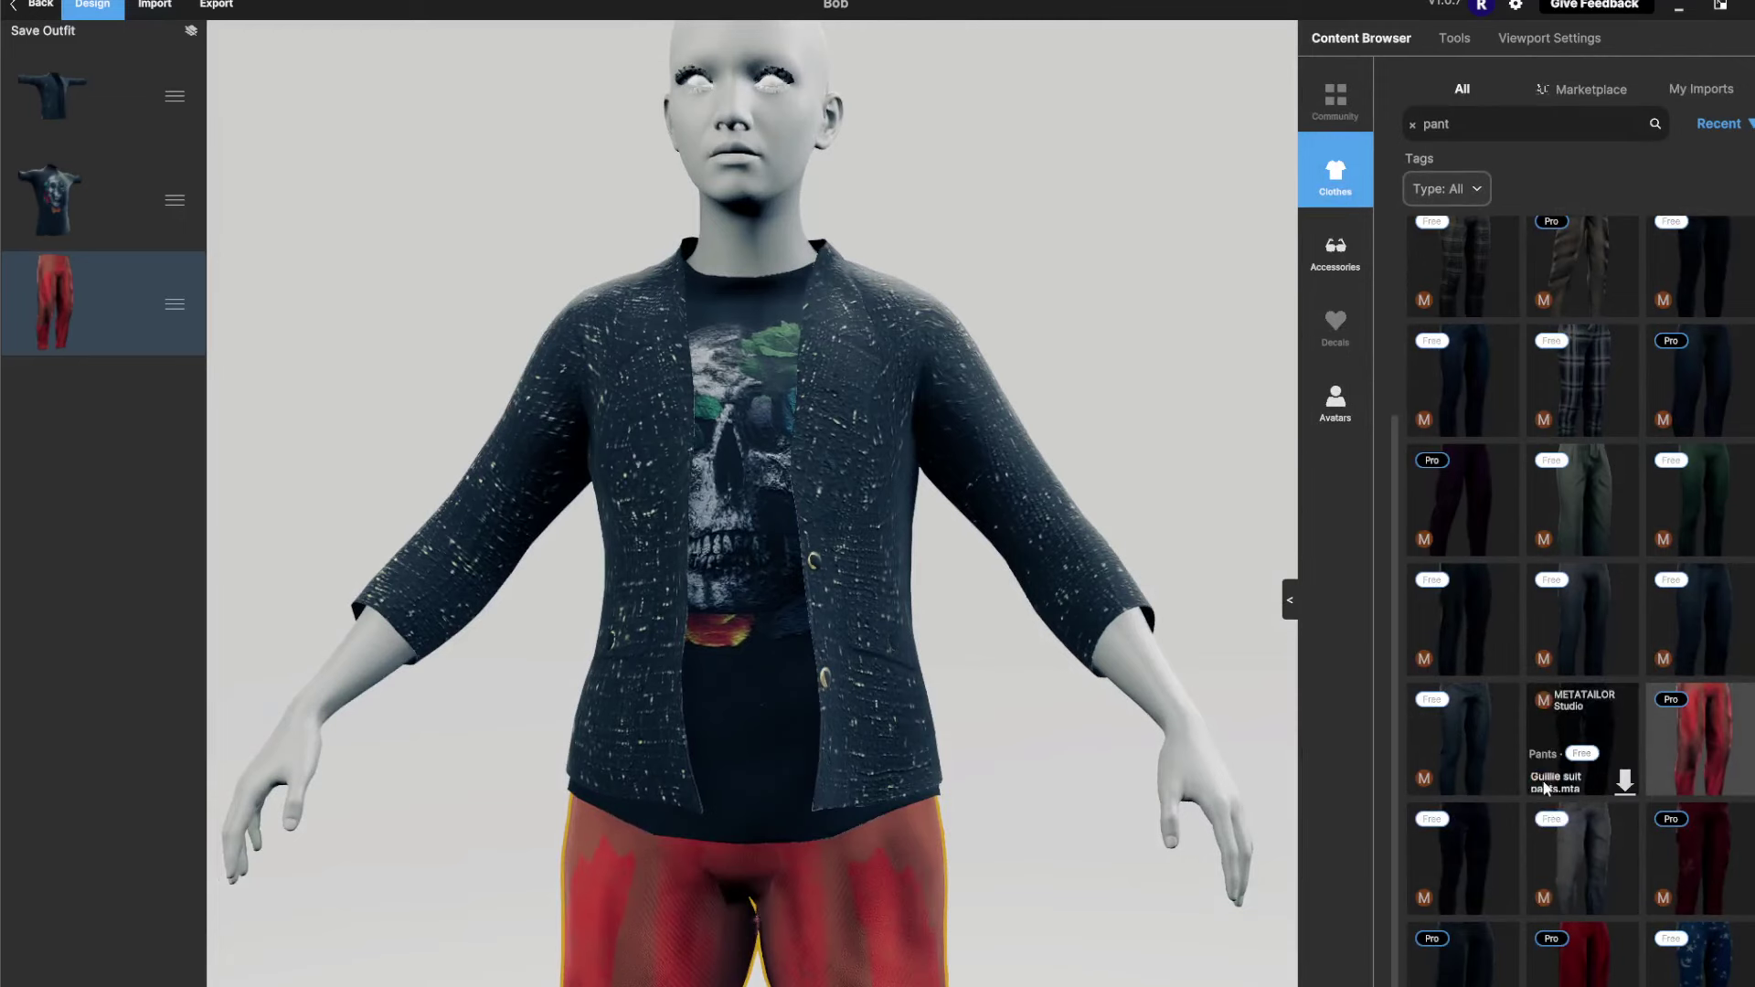
{"action": "scroll", "coordinate": [1527, 817], "scroll_direction": "up", "scroll_amount": 2}
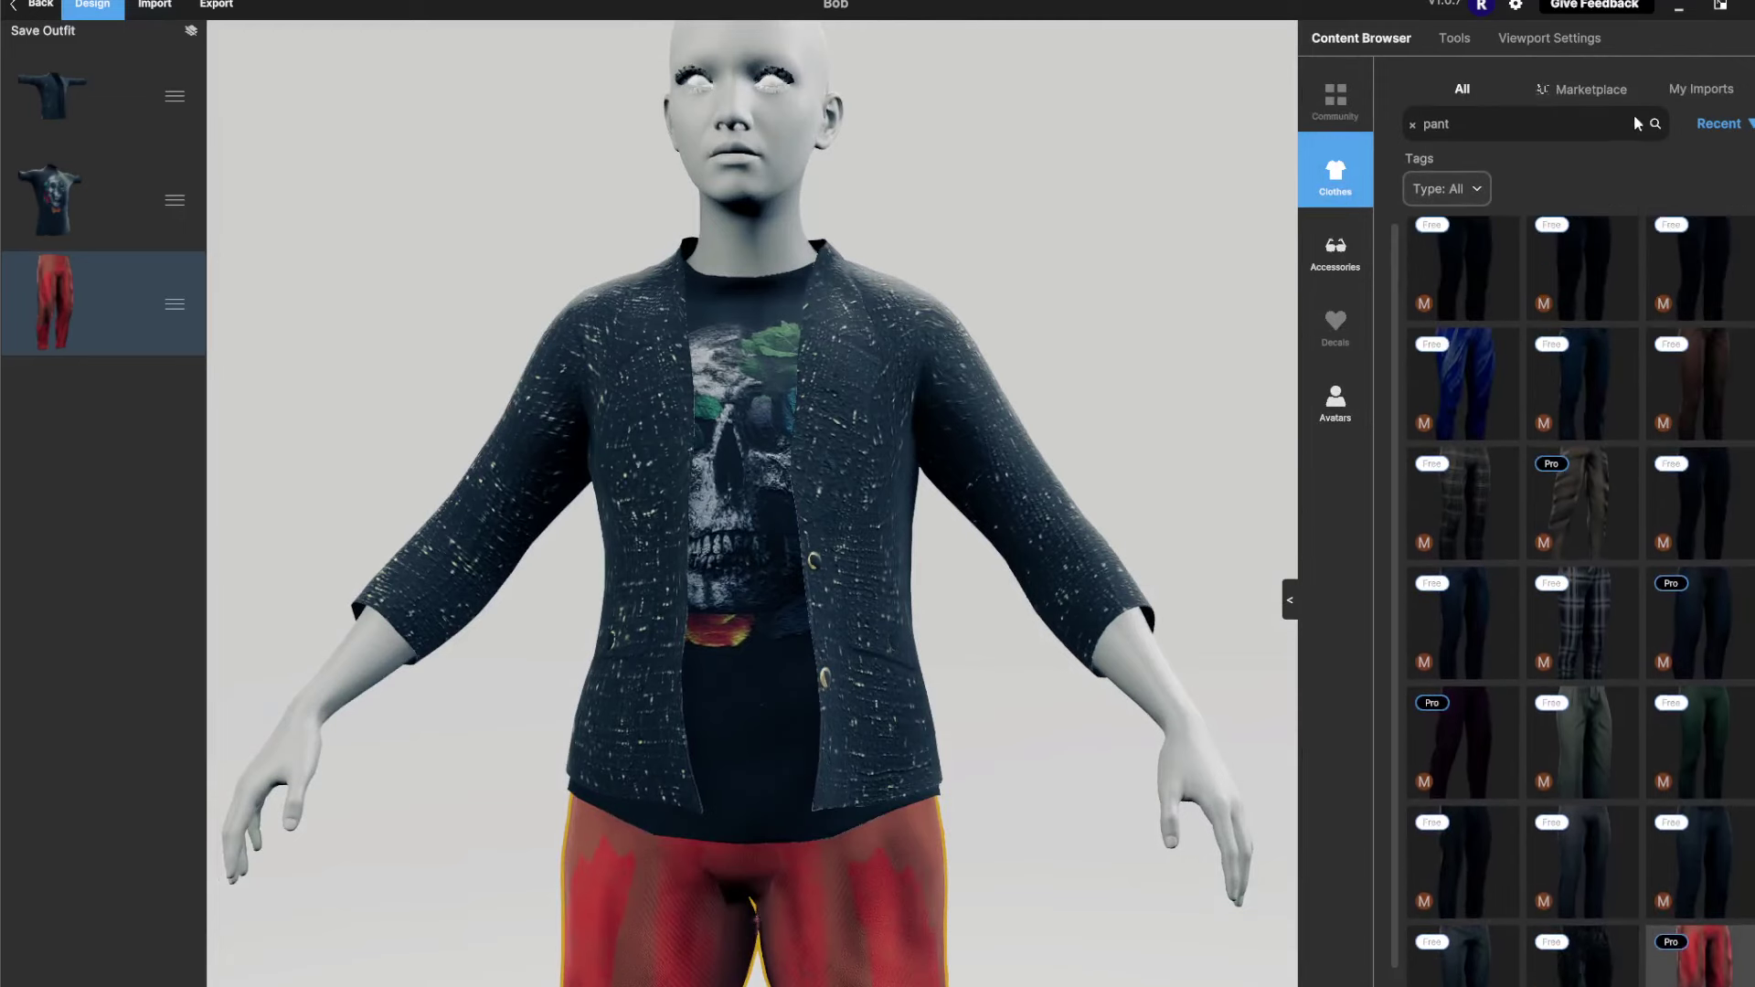
{"action": "left_click", "coordinate": [1412, 125]}
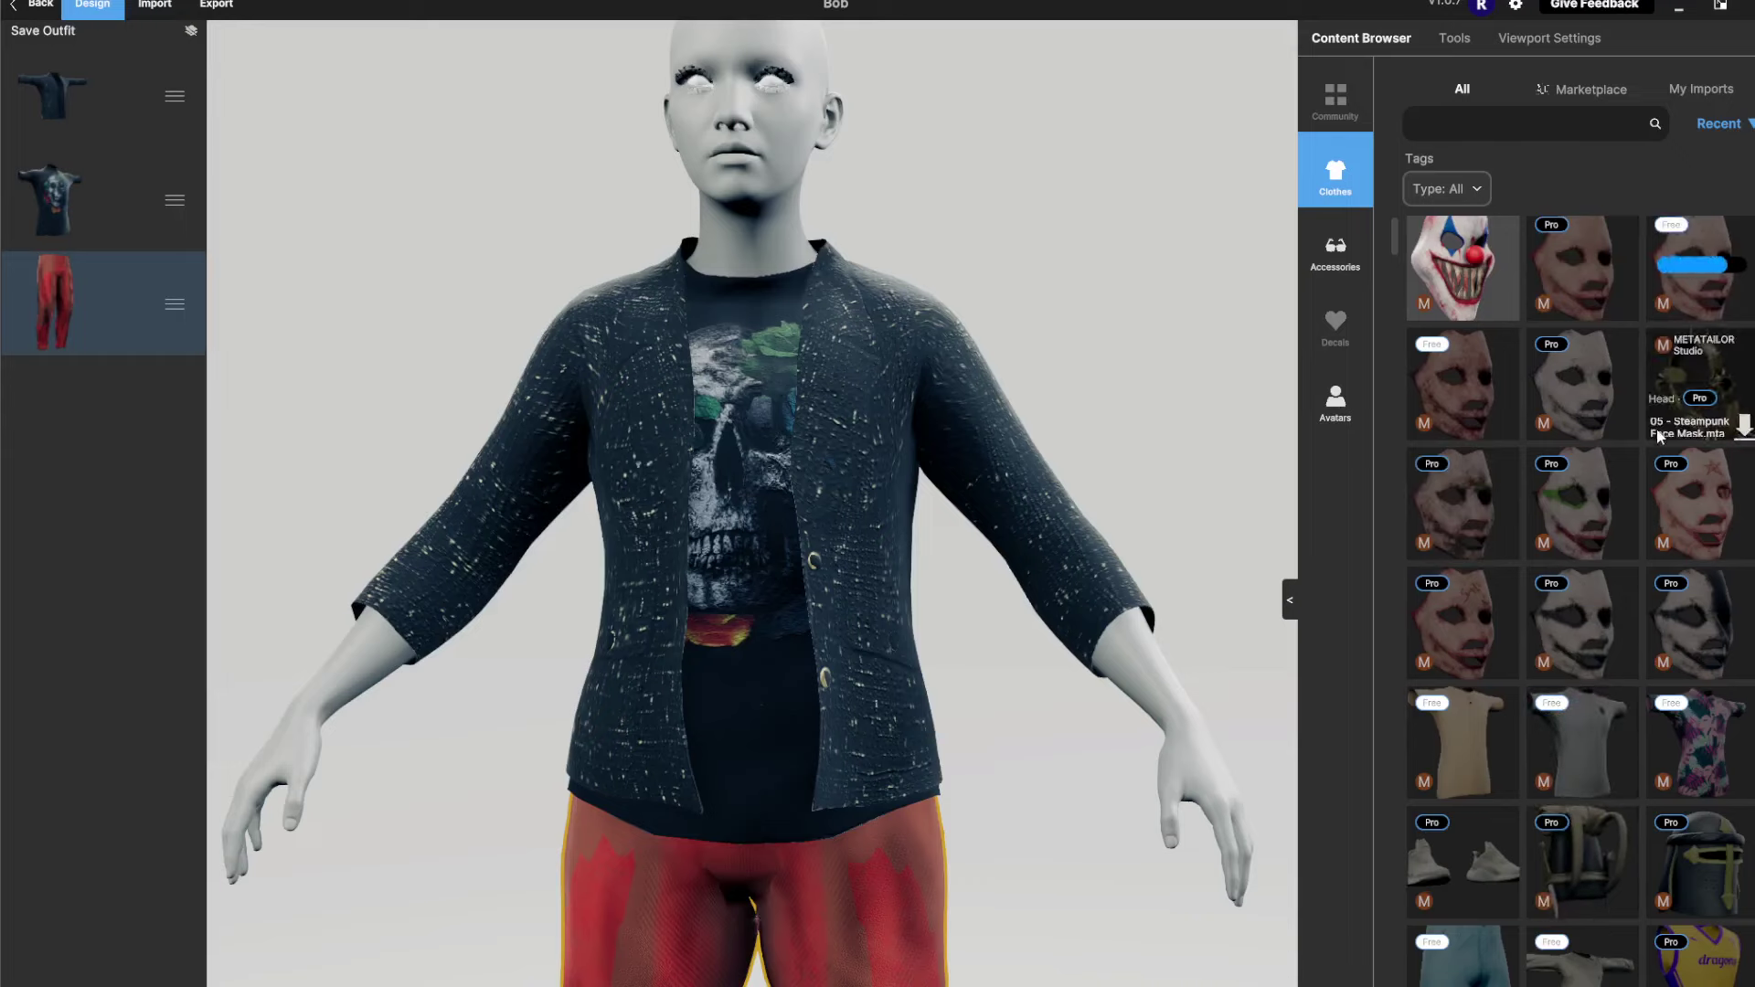
{"action": "left_click", "coordinate": [1693, 238]}
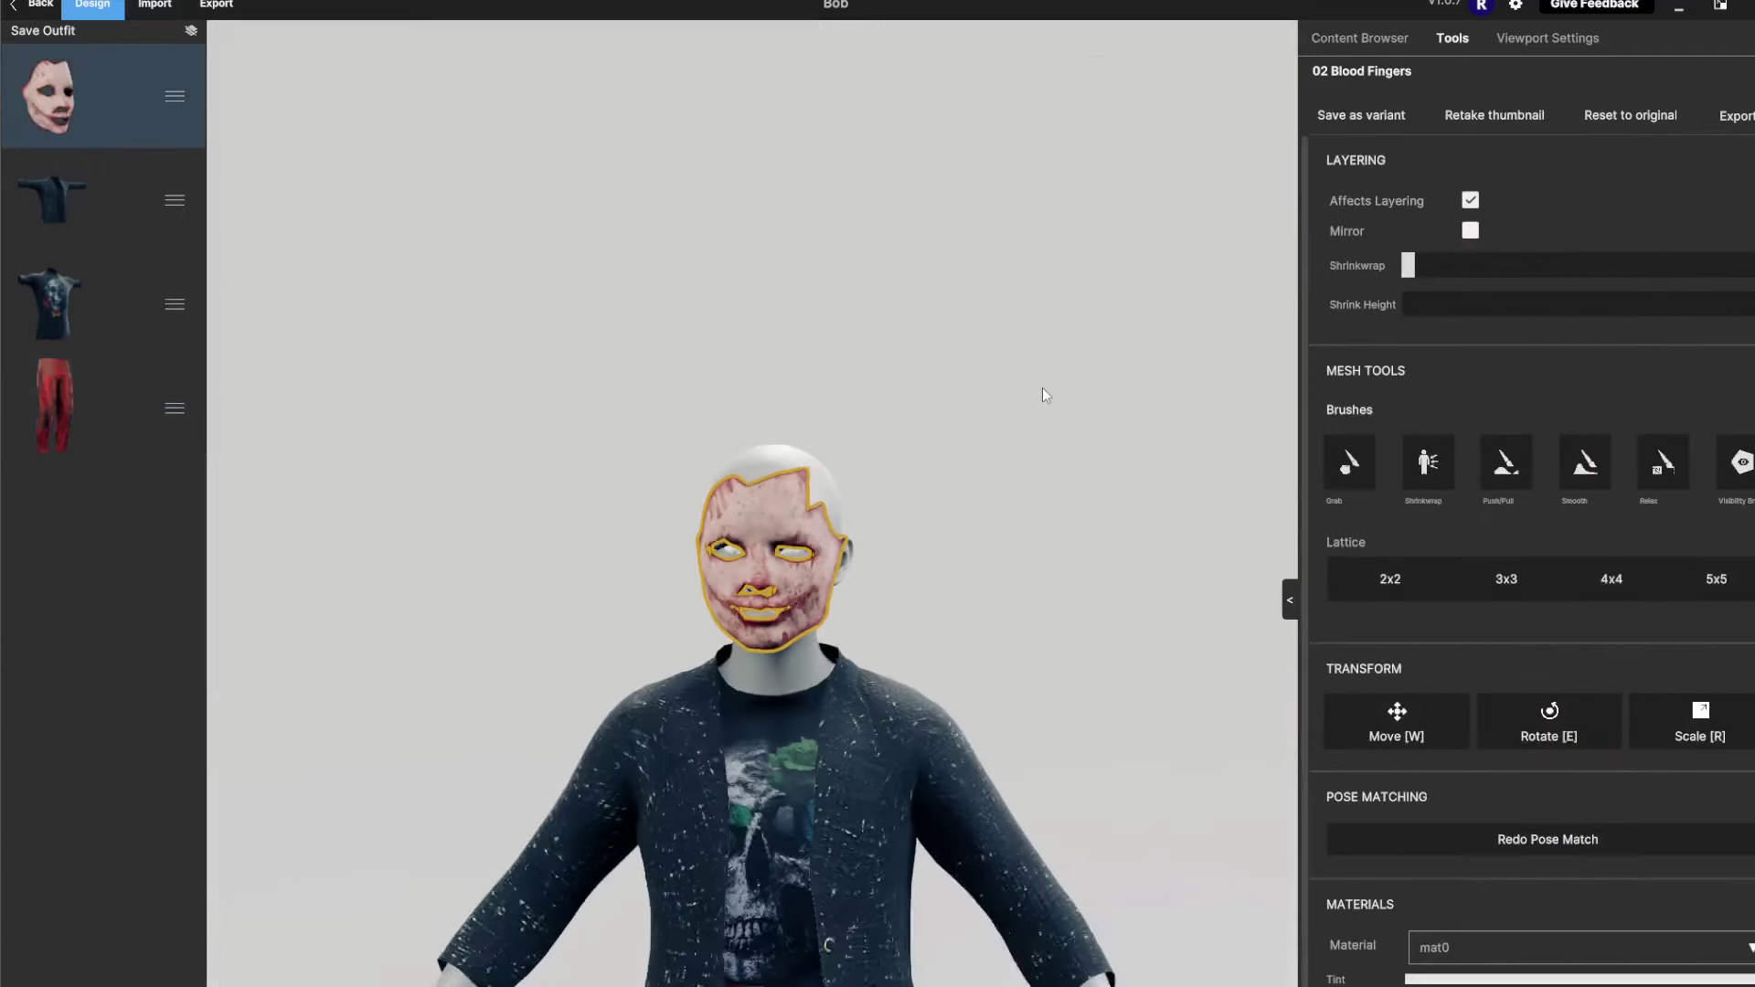
Inspect the fit of the Blood Fingers mask on the avatar's face, up close and from several angles
{"action": "left_click", "coordinate": [1041, 382]}
{"action": "left_click_drag", "start_coordinate": [969, 501], "coordinate": [1104, 485]}
{"action": "scroll", "coordinate": [1107, 484], "scroll_direction": "up", "scroll_amount": 5}
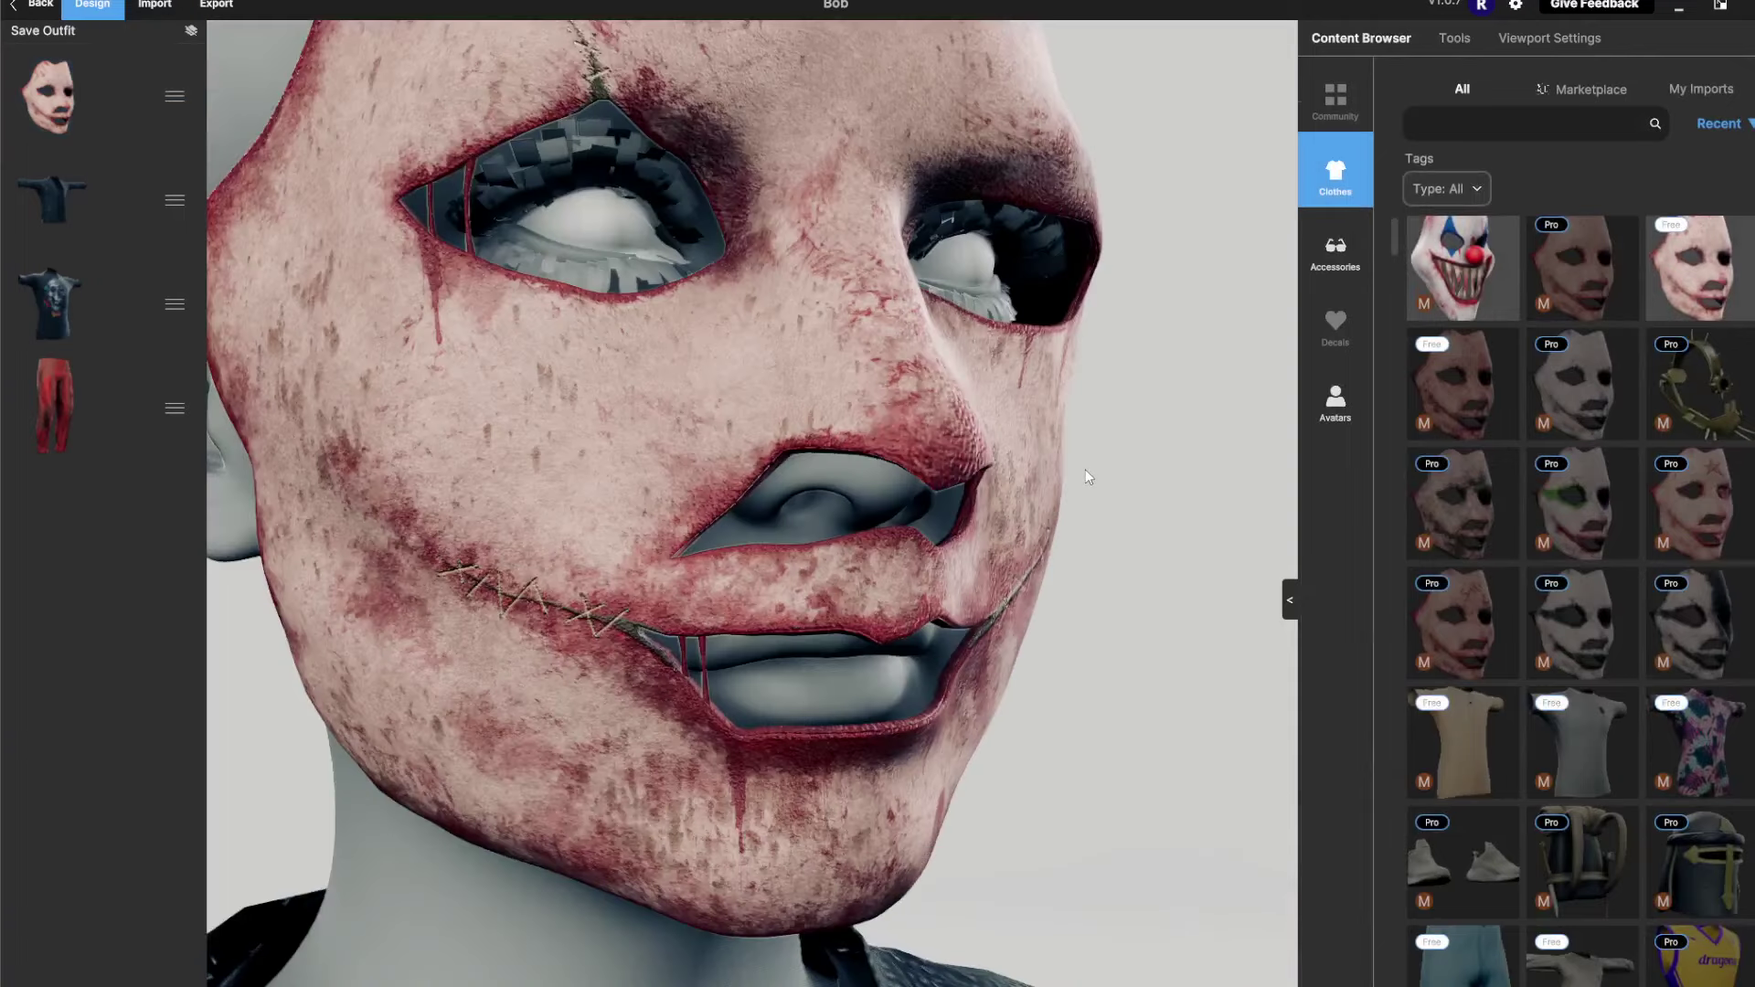
{"action": "scroll", "coordinate": [1084, 468], "scroll_direction": "down", "scroll_amount": 6}
{"action": "left_click_drag", "start_coordinate": [1056, 474], "coordinate": [962, 512]}
{"action": "scroll", "coordinate": [985, 551], "scroll_direction": "up", "scroll_amount": 4}
{"action": "scroll", "coordinate": [988, 554], "scroll_direction": "down", "scroll_amount": 6}
{"action": "scroll", "coordinate": [989, 554], "scroll_direction": "up", "scroll_amount": 6}
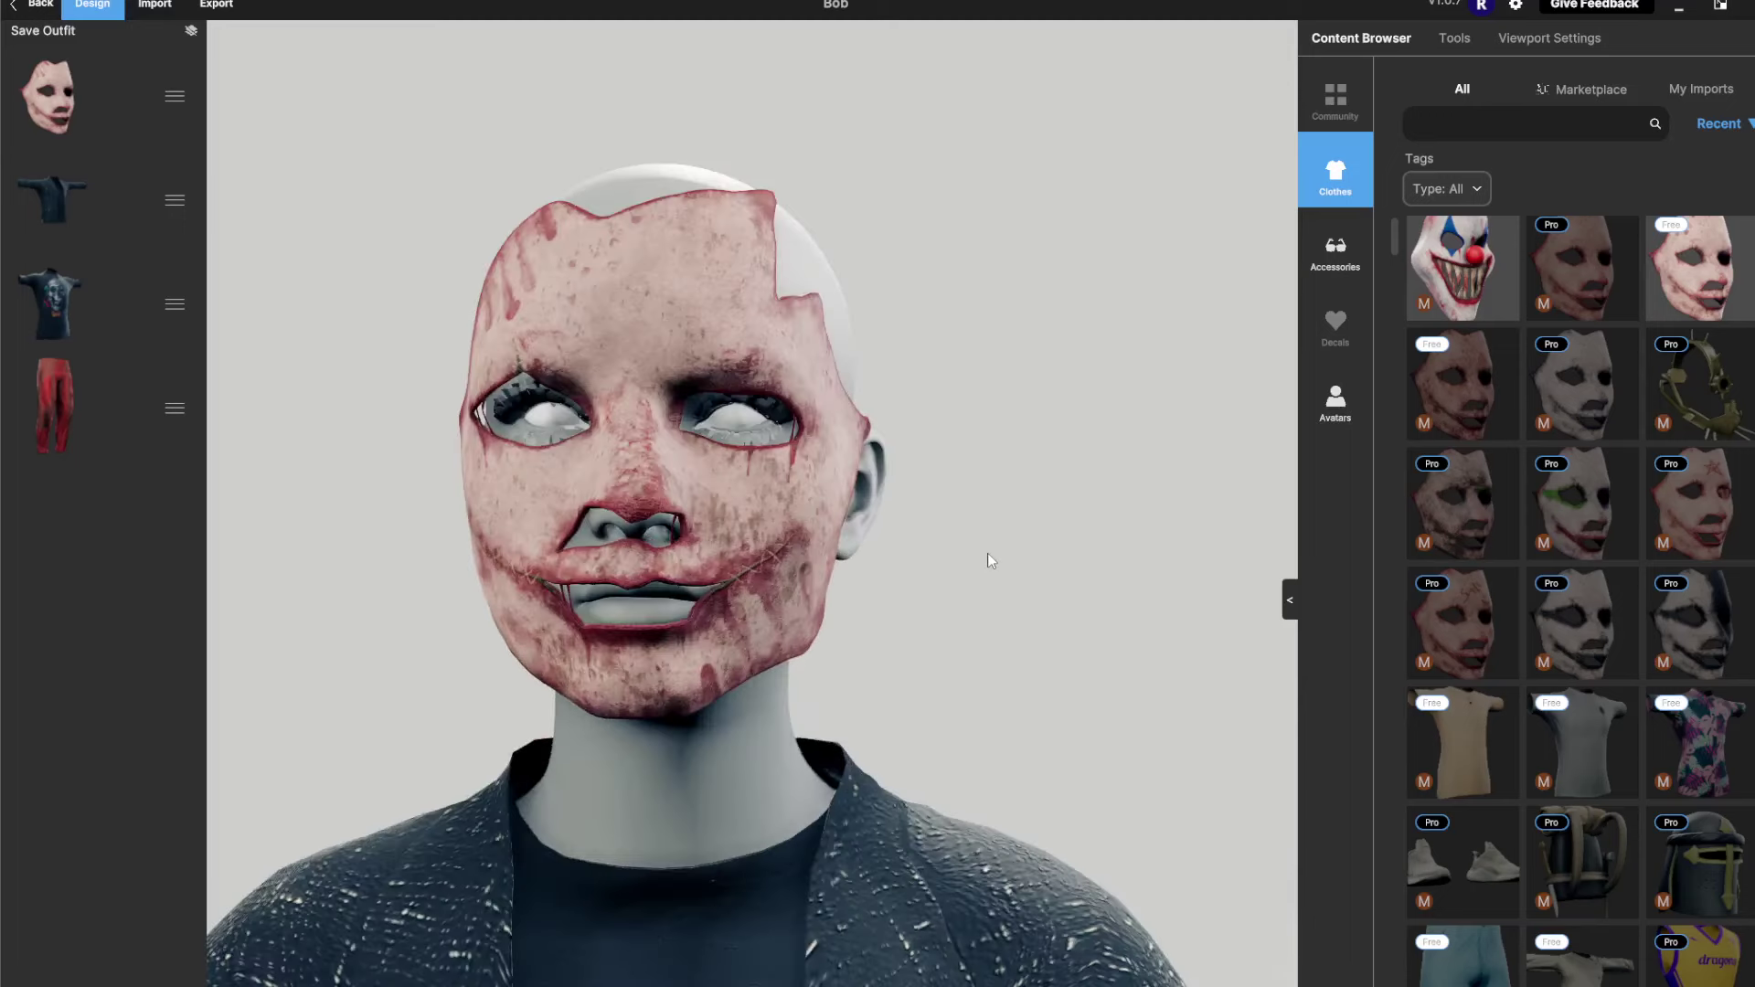
{"action": "scroll", "coordinate": [988, 585], "scroll_direction": "down", "scroll_amount": 2}
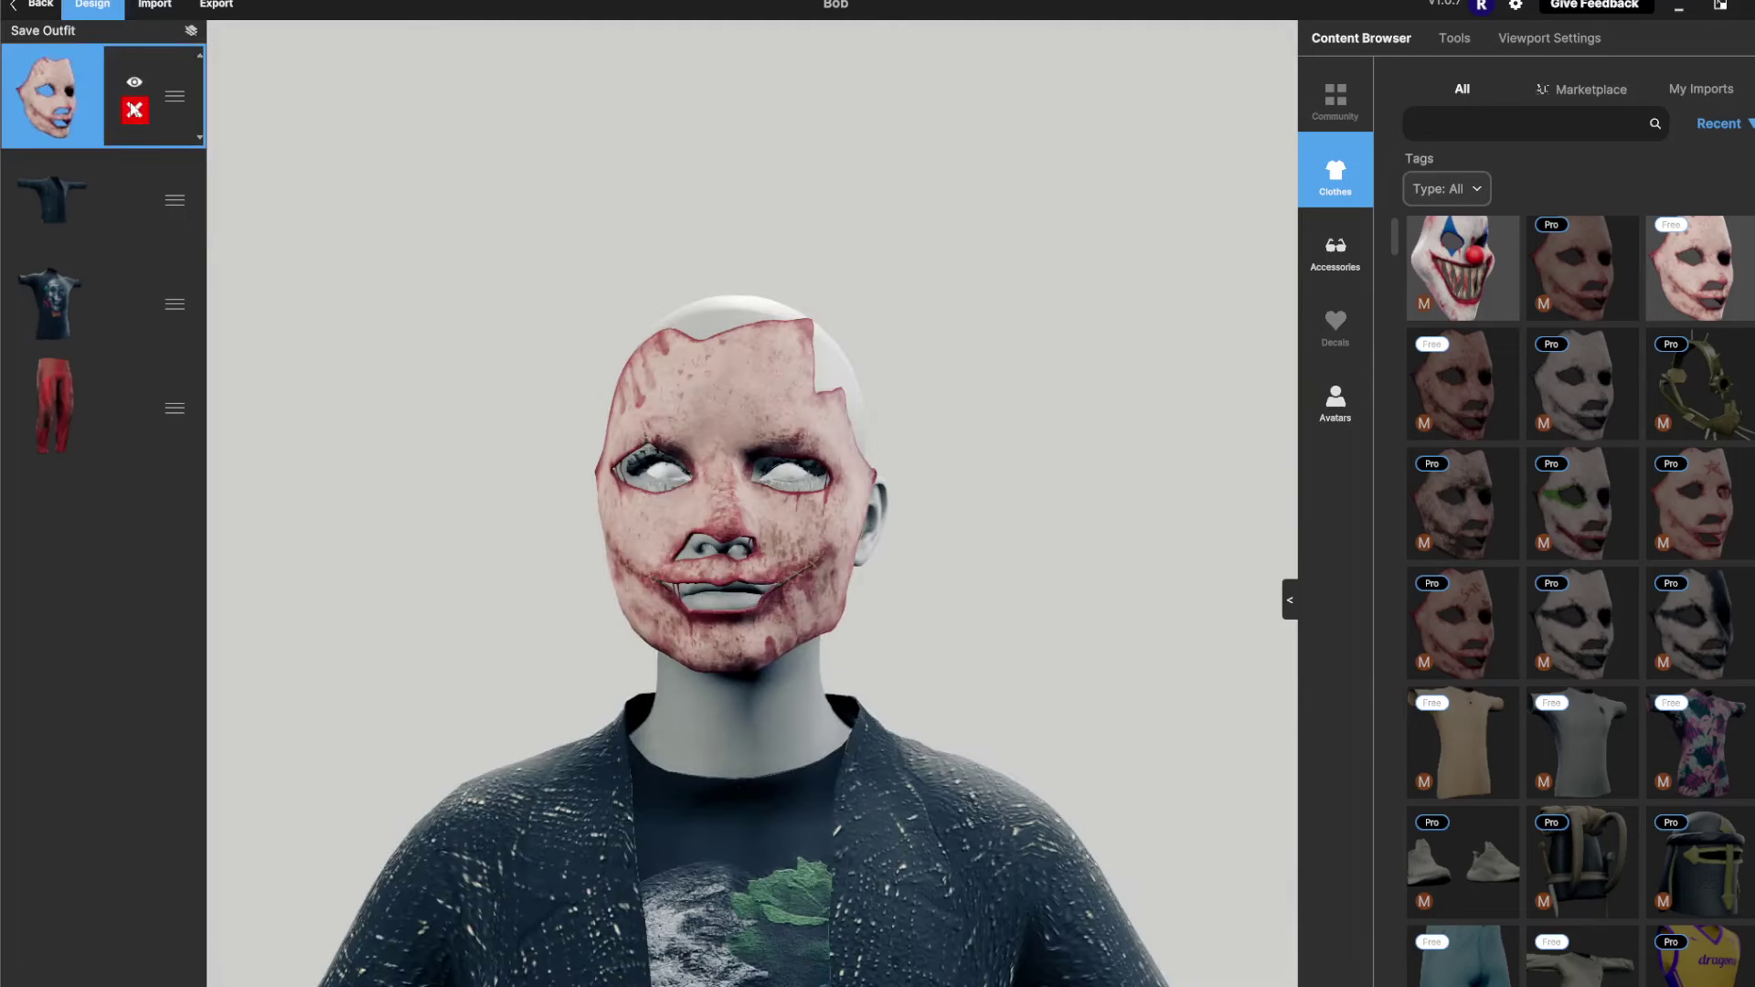
Take the Blood Fingers mask off the avatar, add it again and select it for editing
{"action": "left_click", "coordinate": [134, 111]}
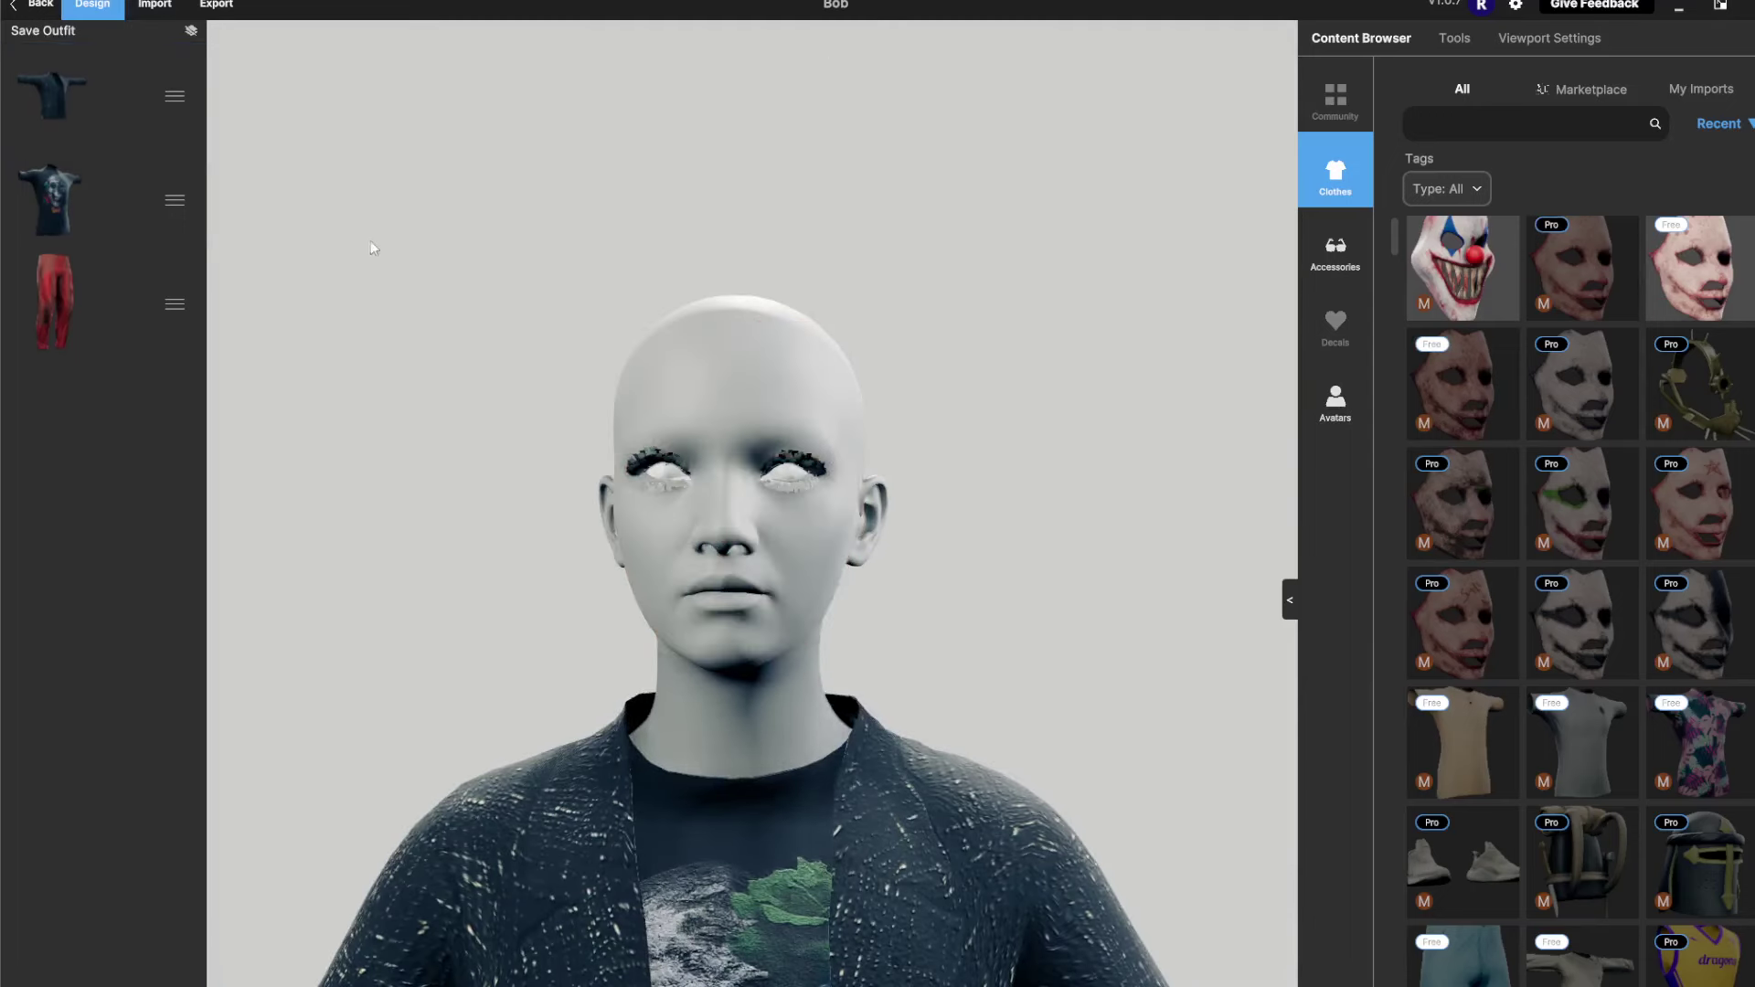
{"action": "left_click", "coordinate": [1690, 235]}
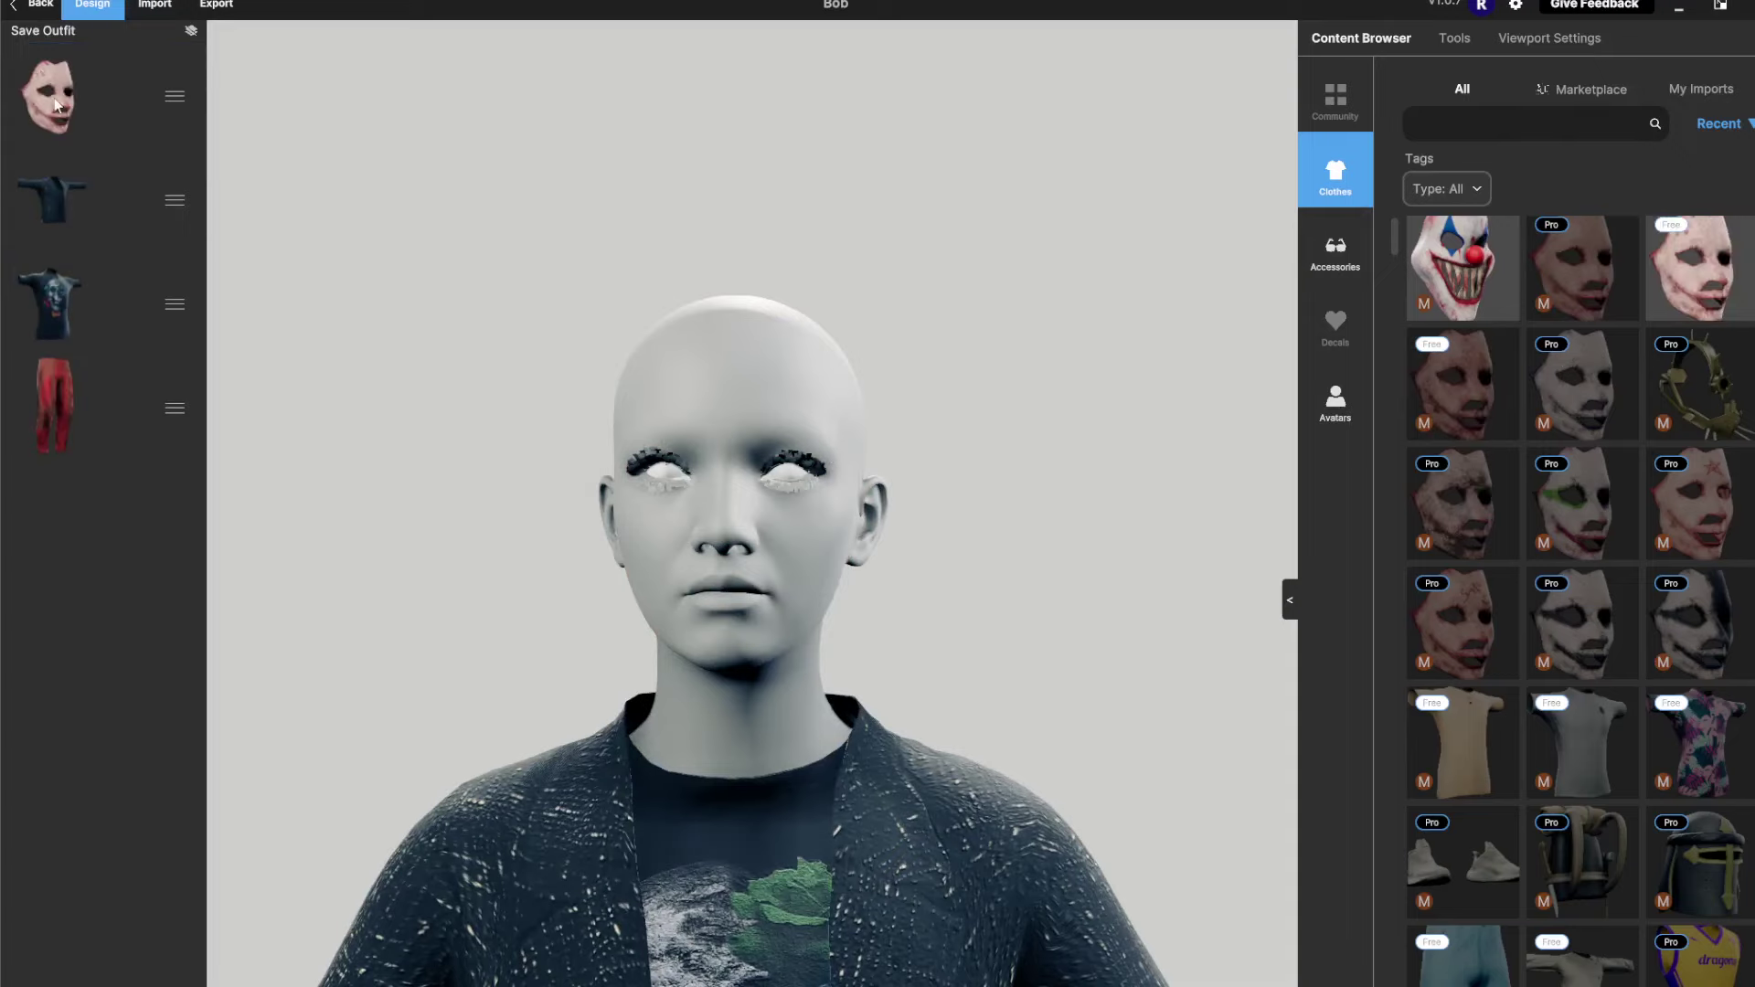
{"action": "left_click", "coordinate": [55, 102]}
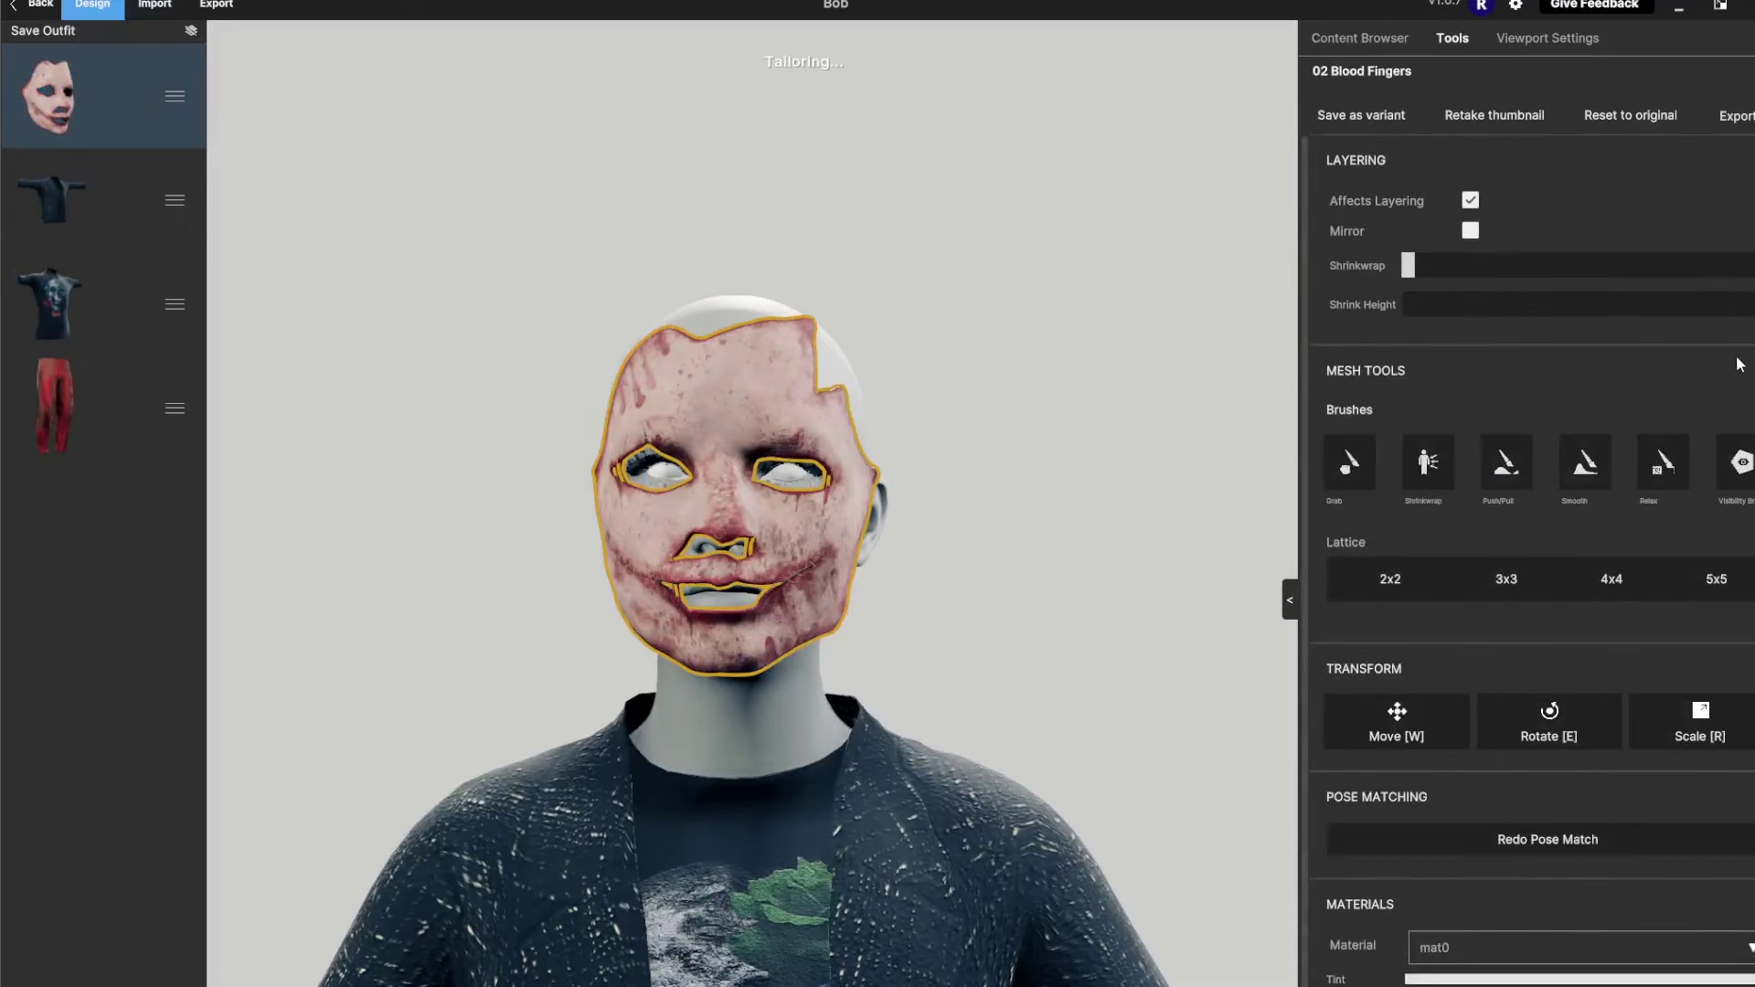
Try a darker tint on the mask's mat0 material using hue, saturation and value, and remove the mask from the outfit
{"action": "scroll", "coordinate": [1555, 622], "scroll_direction": "down", "scroll_amount": 3}
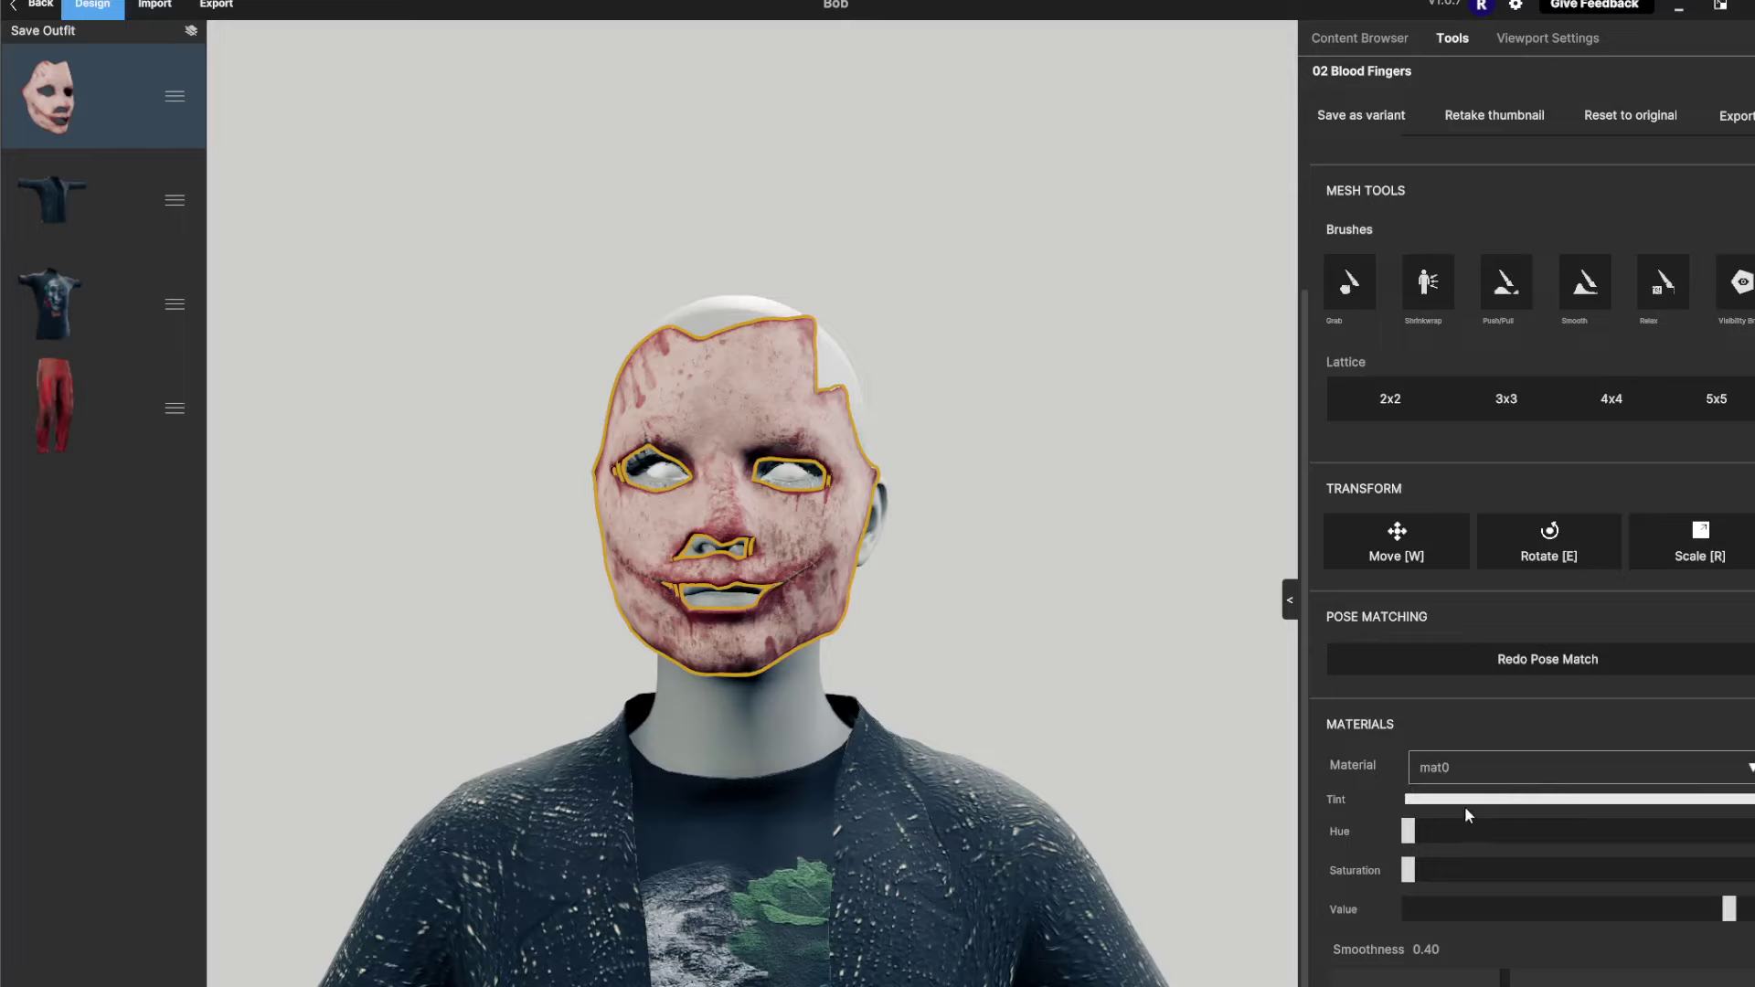
{"action": "left_click_drag", "start_coordinate": [1412, 839], "coordinate": [1577, 843]}
{"action": "left_click", "coordinate": [1509, 768]}
{"action": "left_click", "coordinate": [1558, 808]}
{"action": "left_click_drag", "start_coordinate": [1408, 879], "coordinate": [1492, 848]}
{"action": "left_click_drag", "start_coordinate": [1731, 911], "coordinate": [1517, 911]}
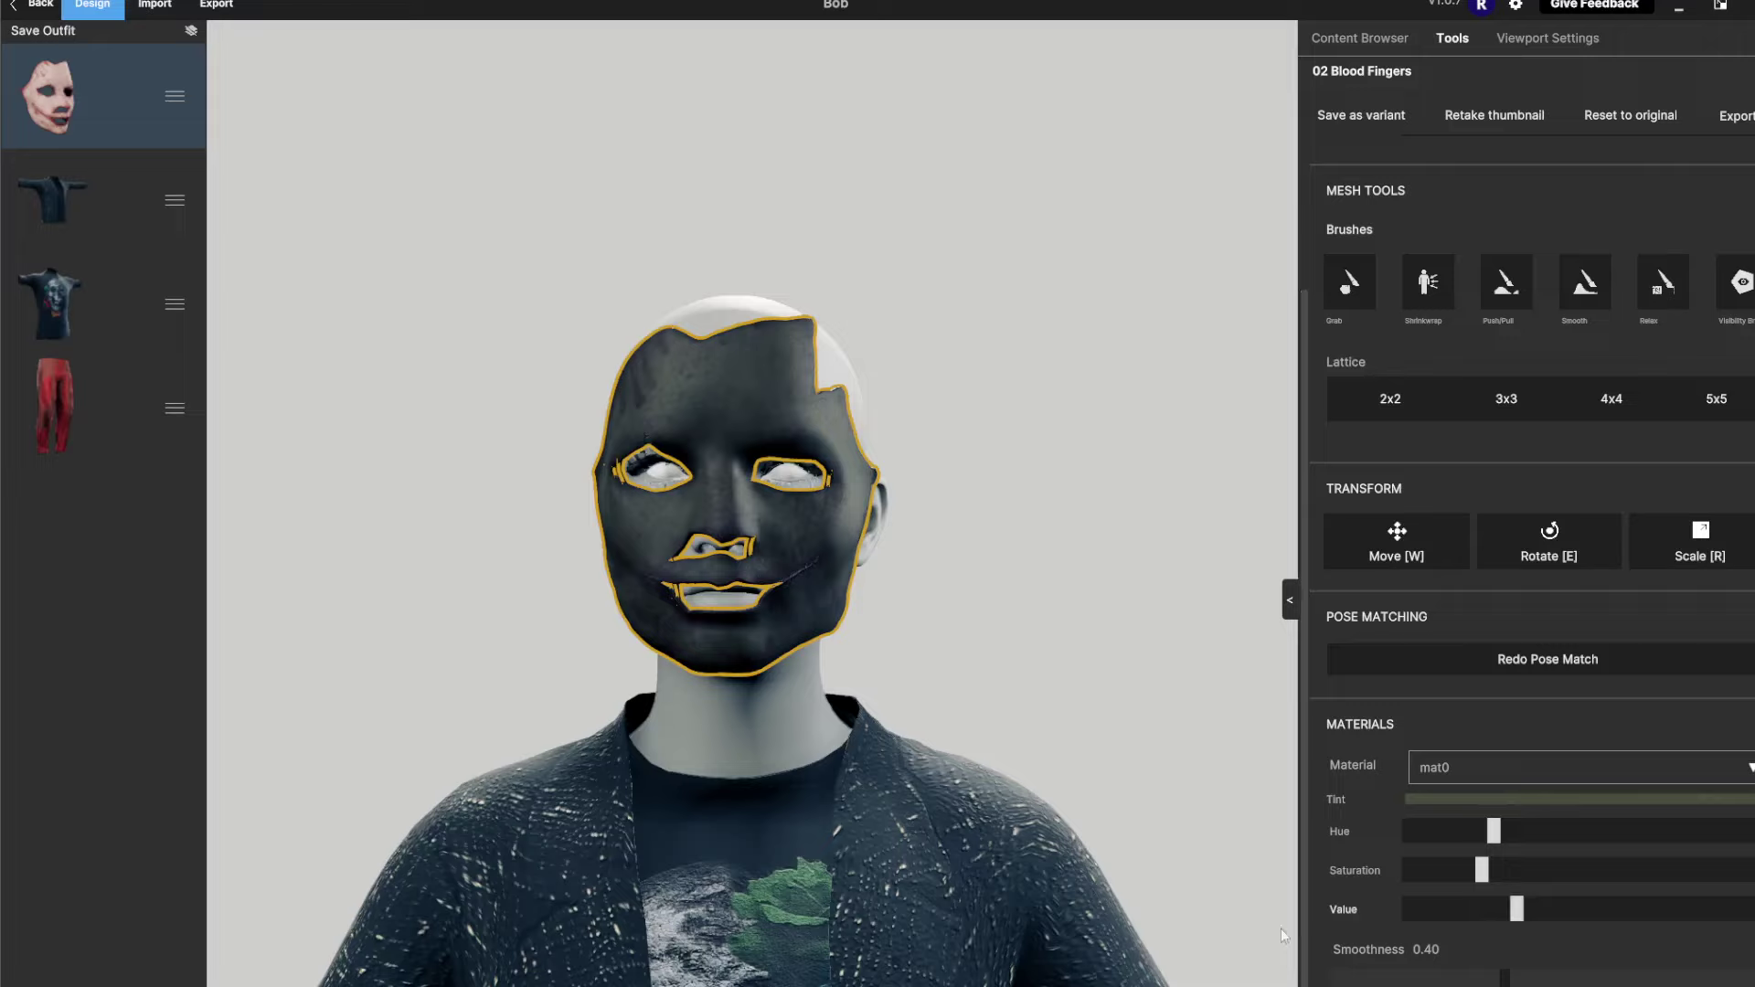
{"action": "left_click", "coordinate": [1106, 658]}
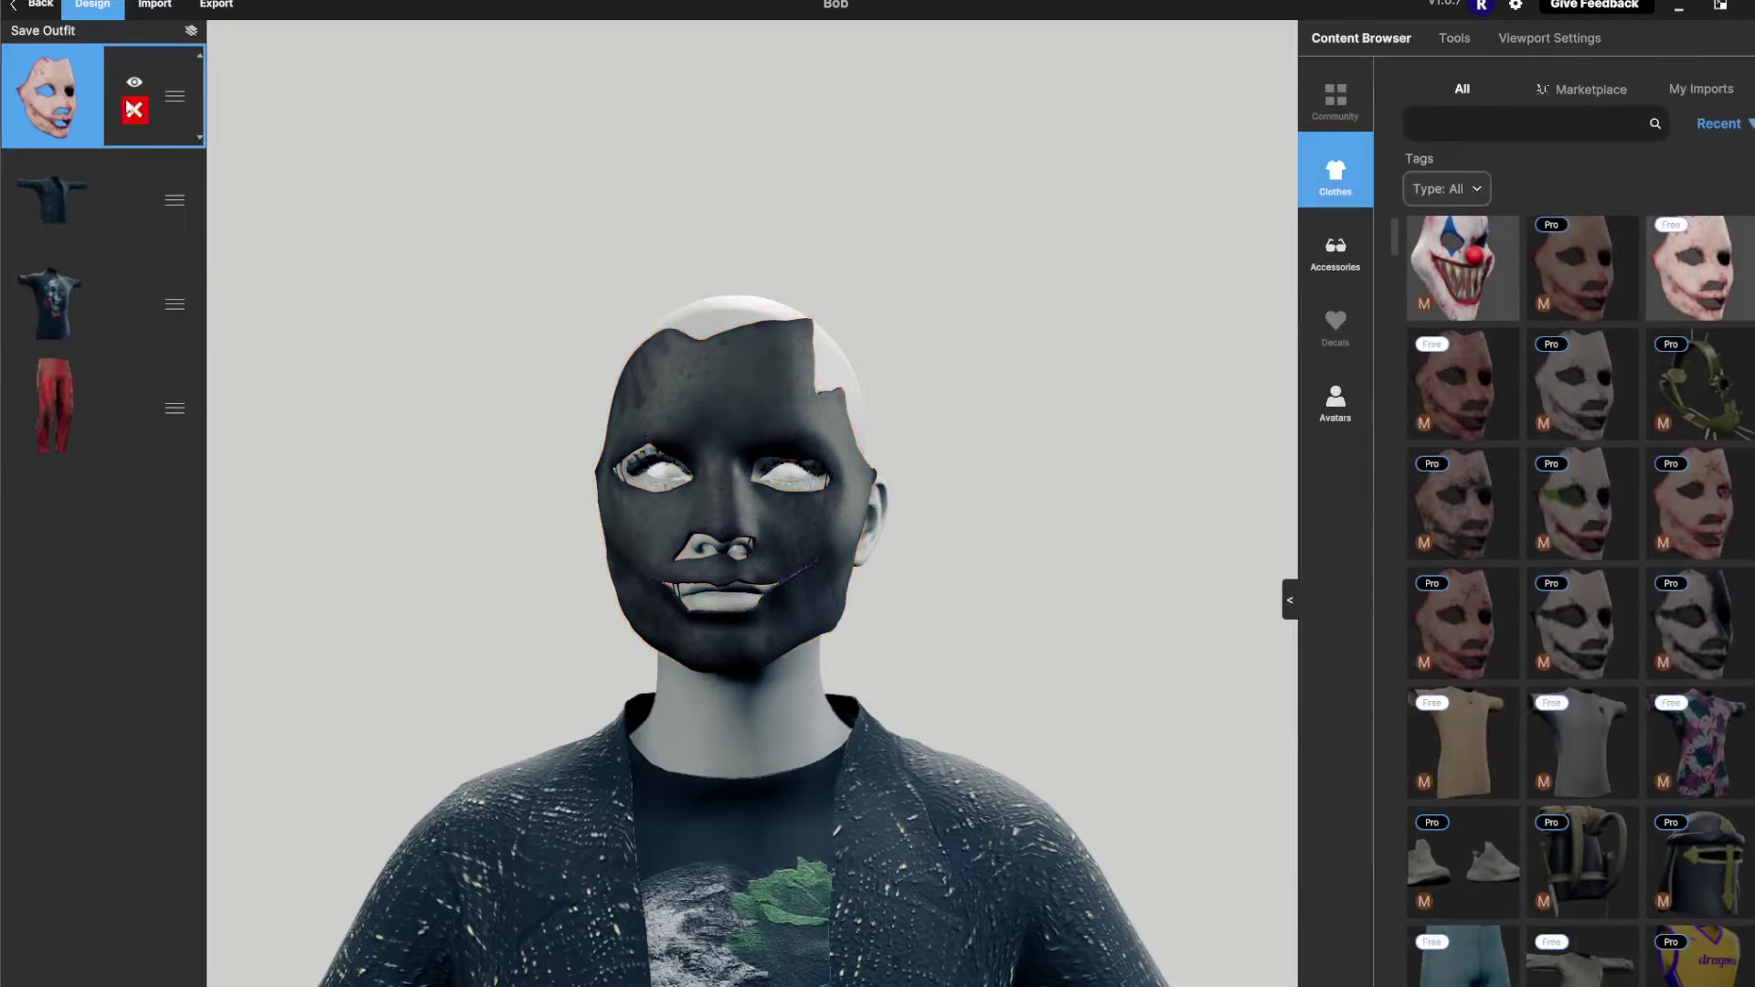
{"action": "left_click", "coordinate": [134, 110]}
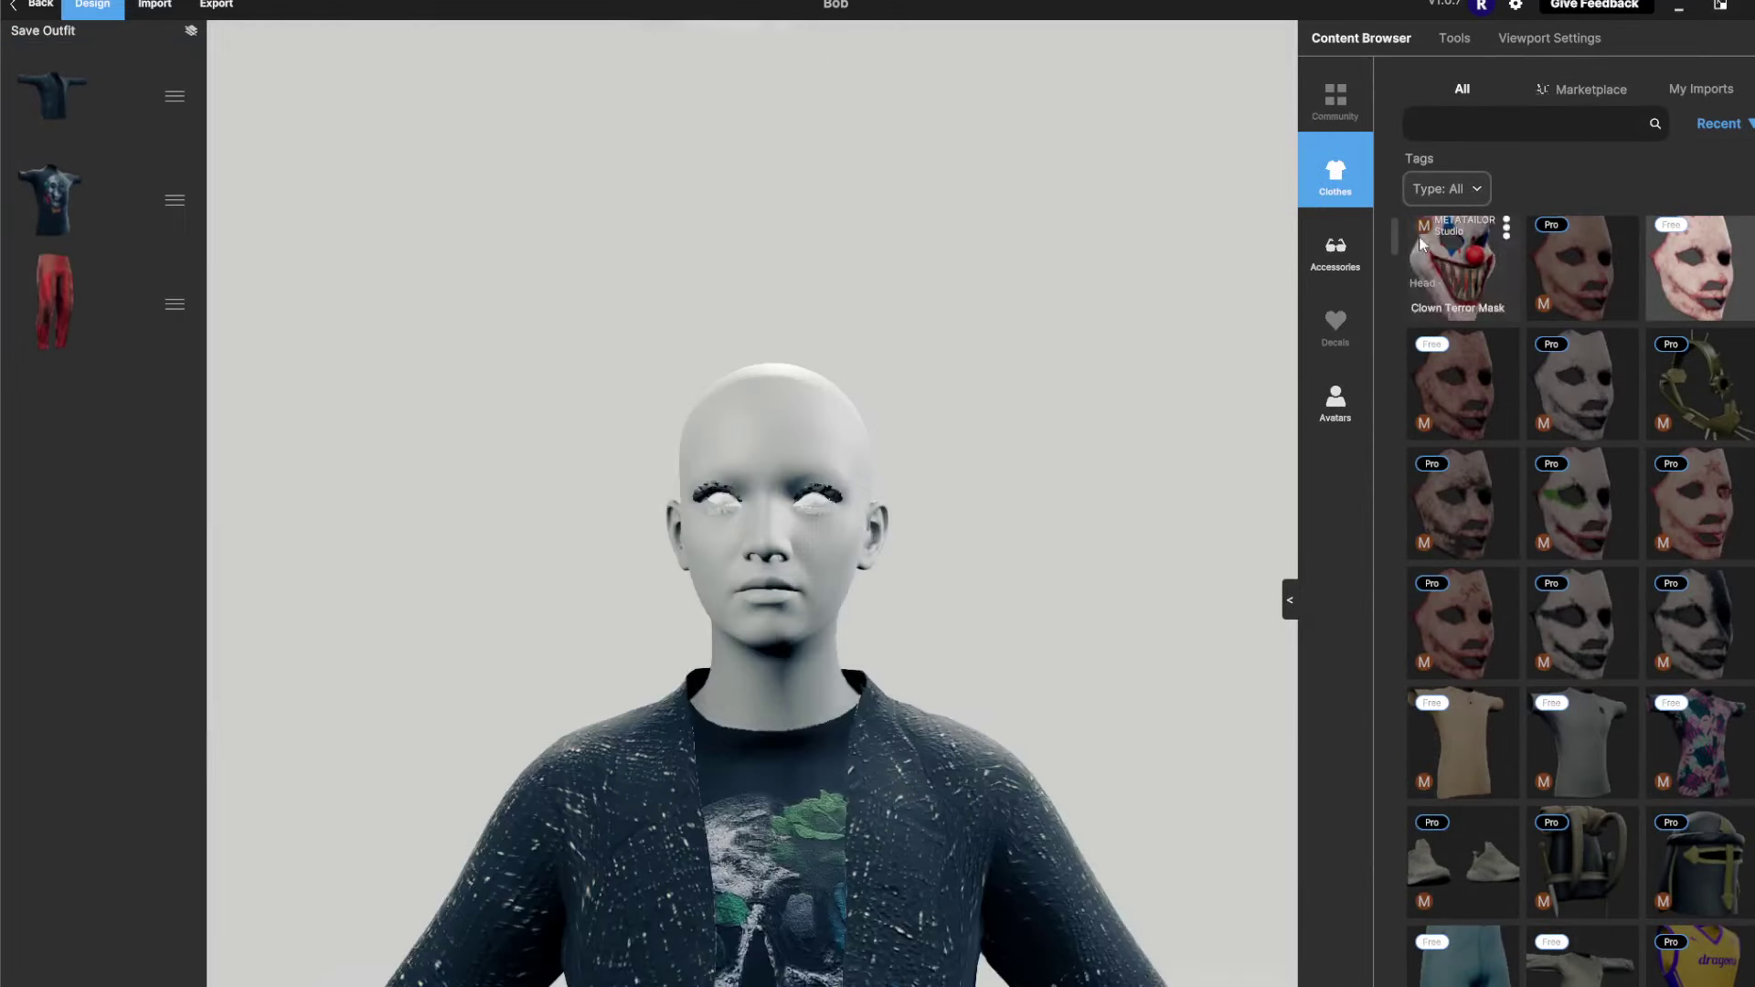
{"action": "middle_click_drag", "start_coordinate": [978, 545], "coordinate": [965, 444]}
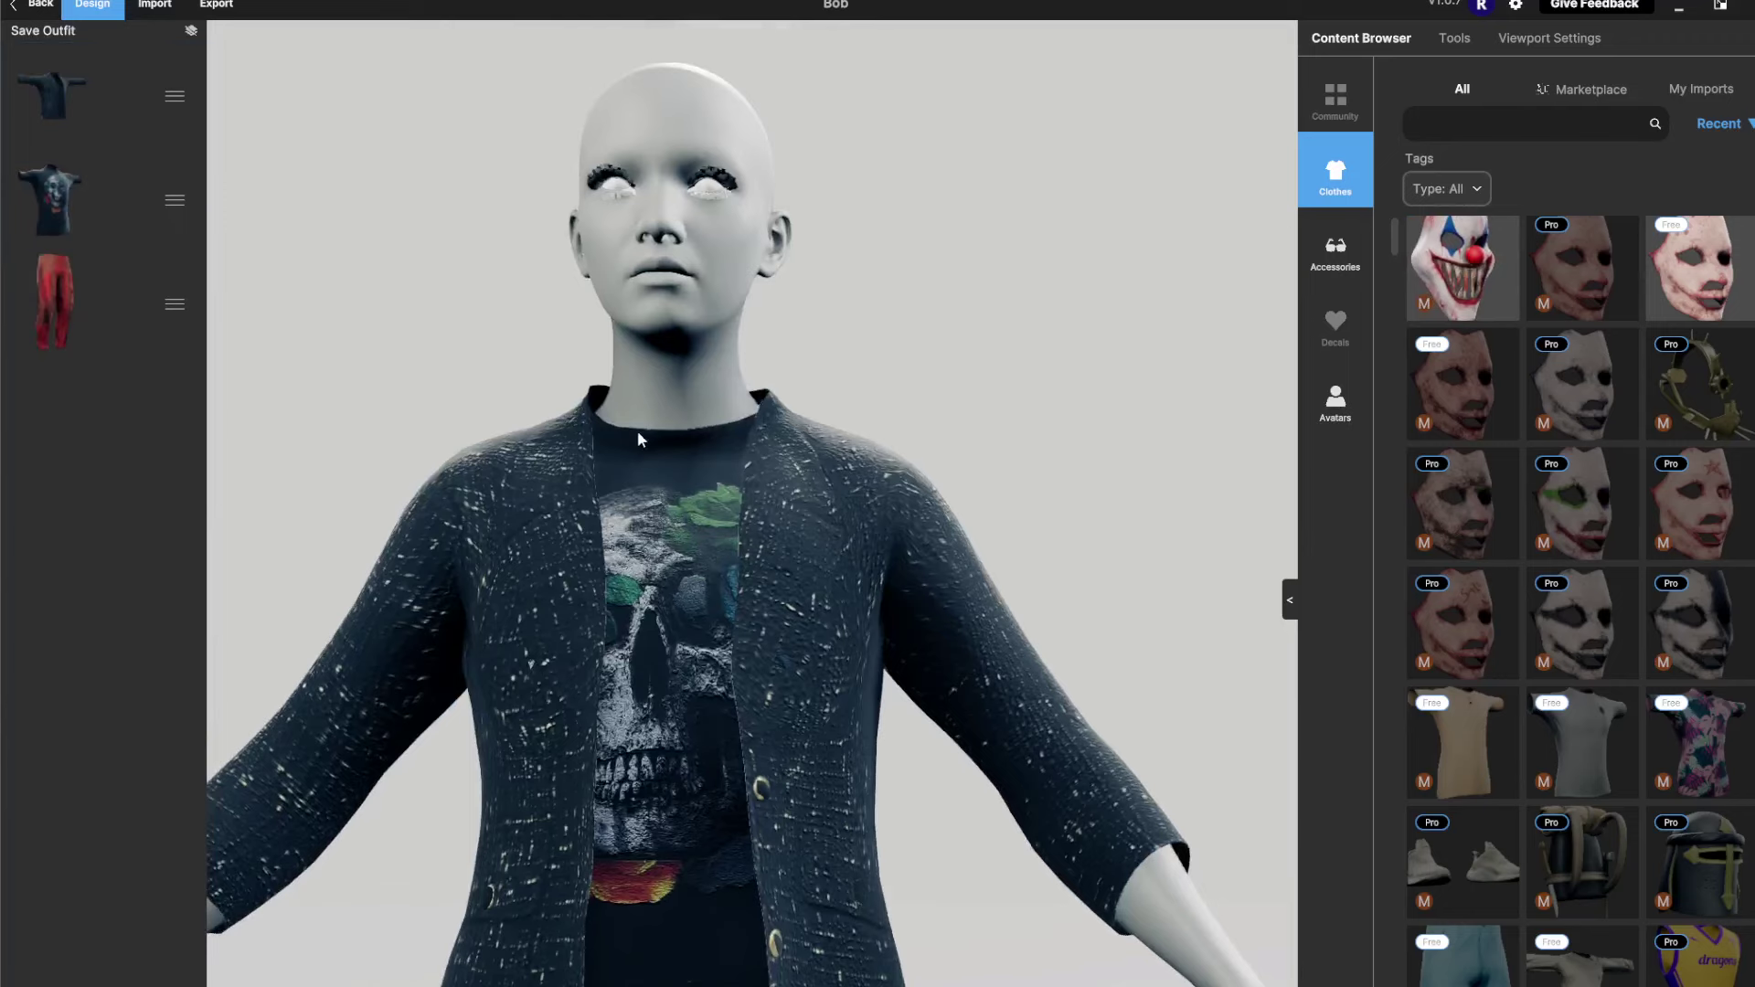
Open the export options and set the save location to the MTailor folder on the Desktop
{"action": "left_click", "coordinate": [219, 9]}
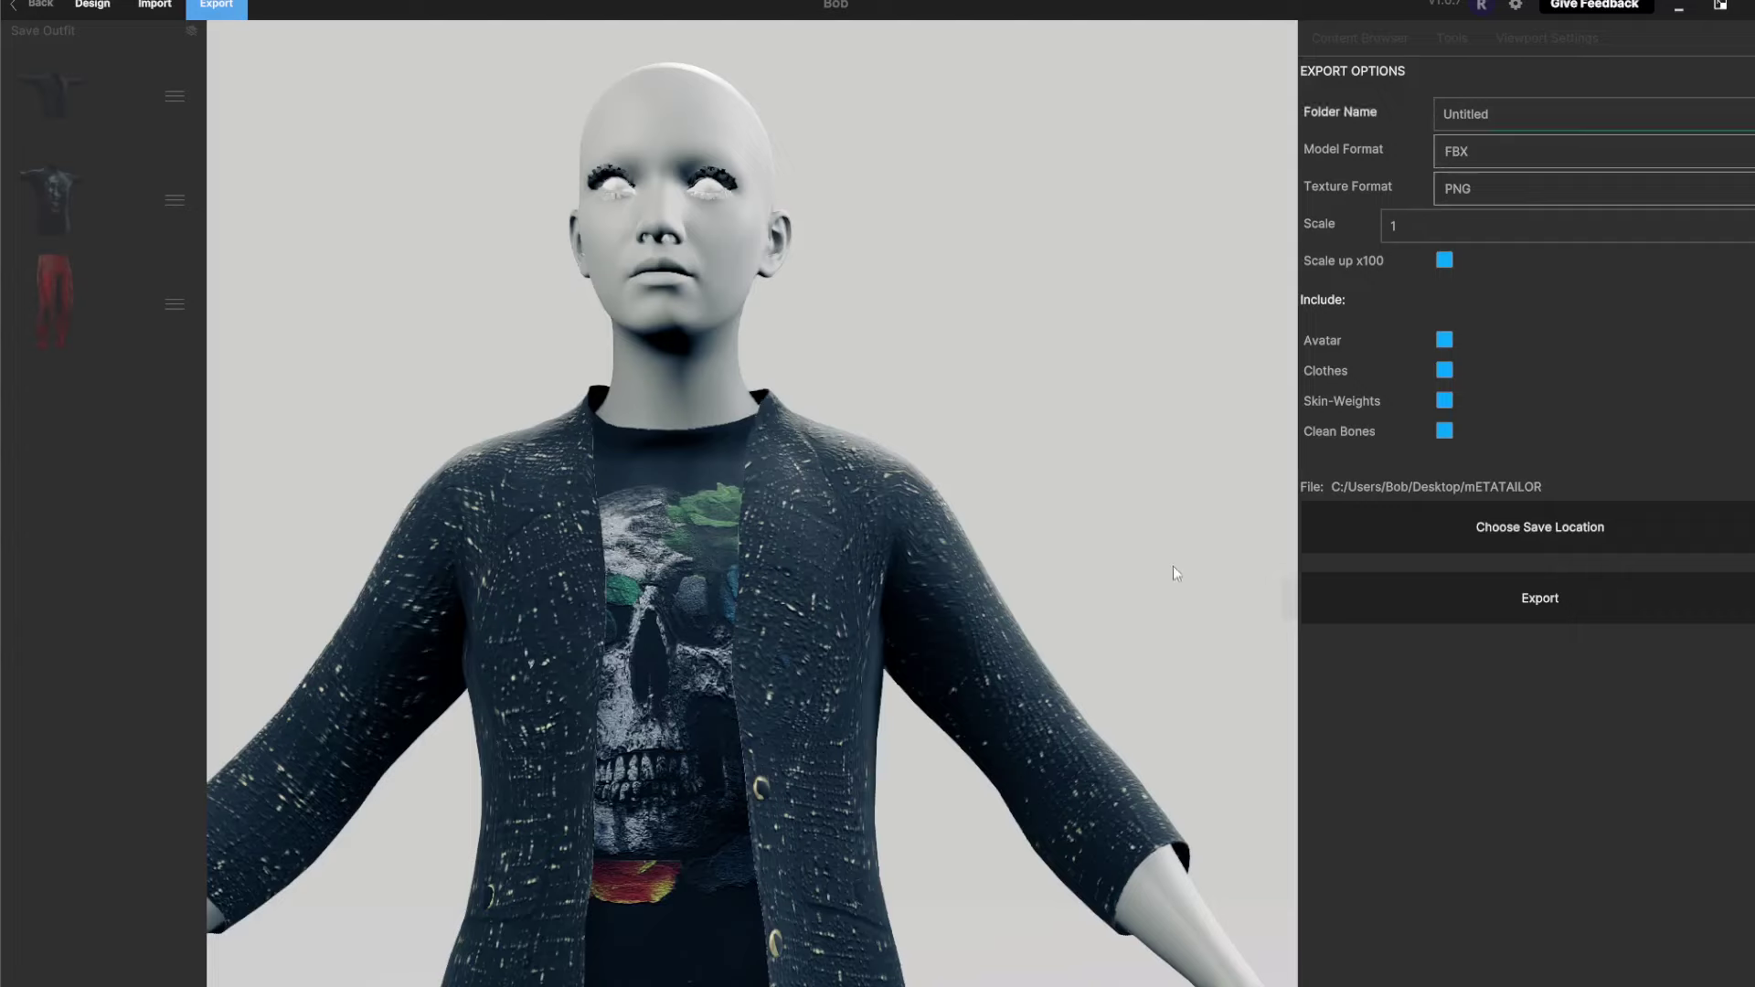
{"action": "left_click", "coordinate": [1534, 536]}
{"action": "mouse_move", "coordinate": [1754, 446]}
{"action": "left_mouse_down"}
{"action": "mouse_move", "coordinate": [1681, 346]}
{"action": "mouse_move", "coordinate": [1720, 445]}
{"action": "left_mouse_up"}
{"action": "left_click", "coordinate": [1754, 439]}
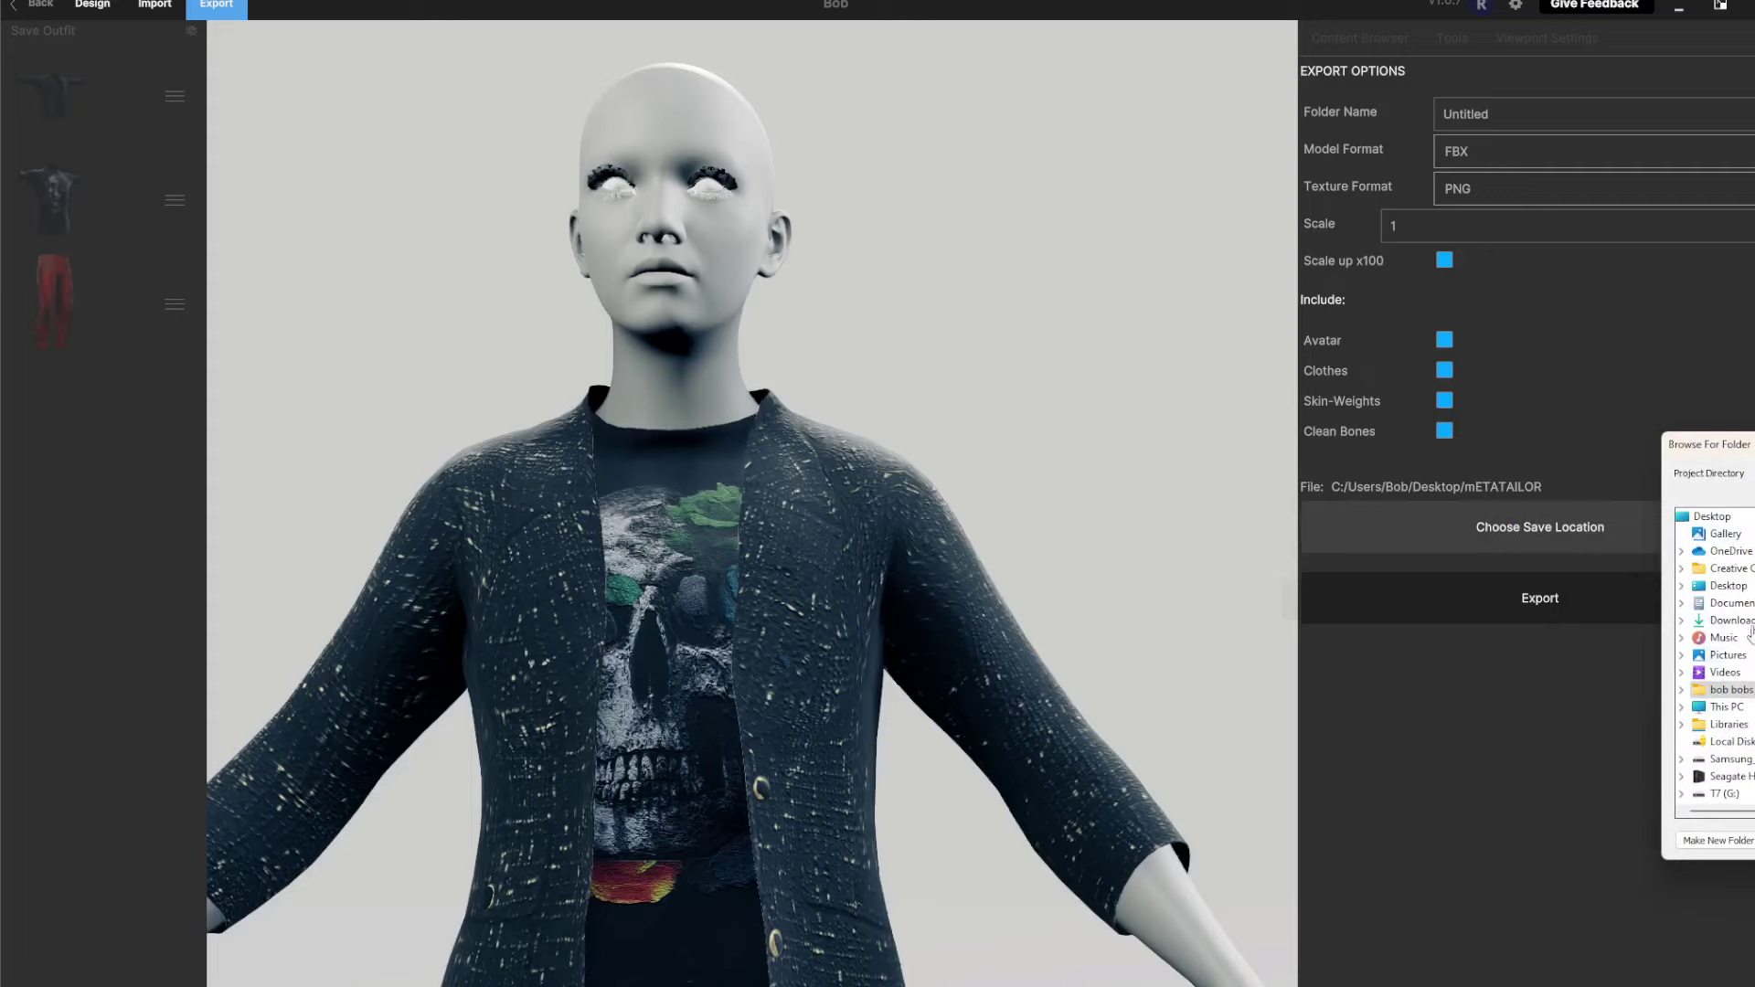
{"action": "left_click", "coordinate": [1726, 586]}
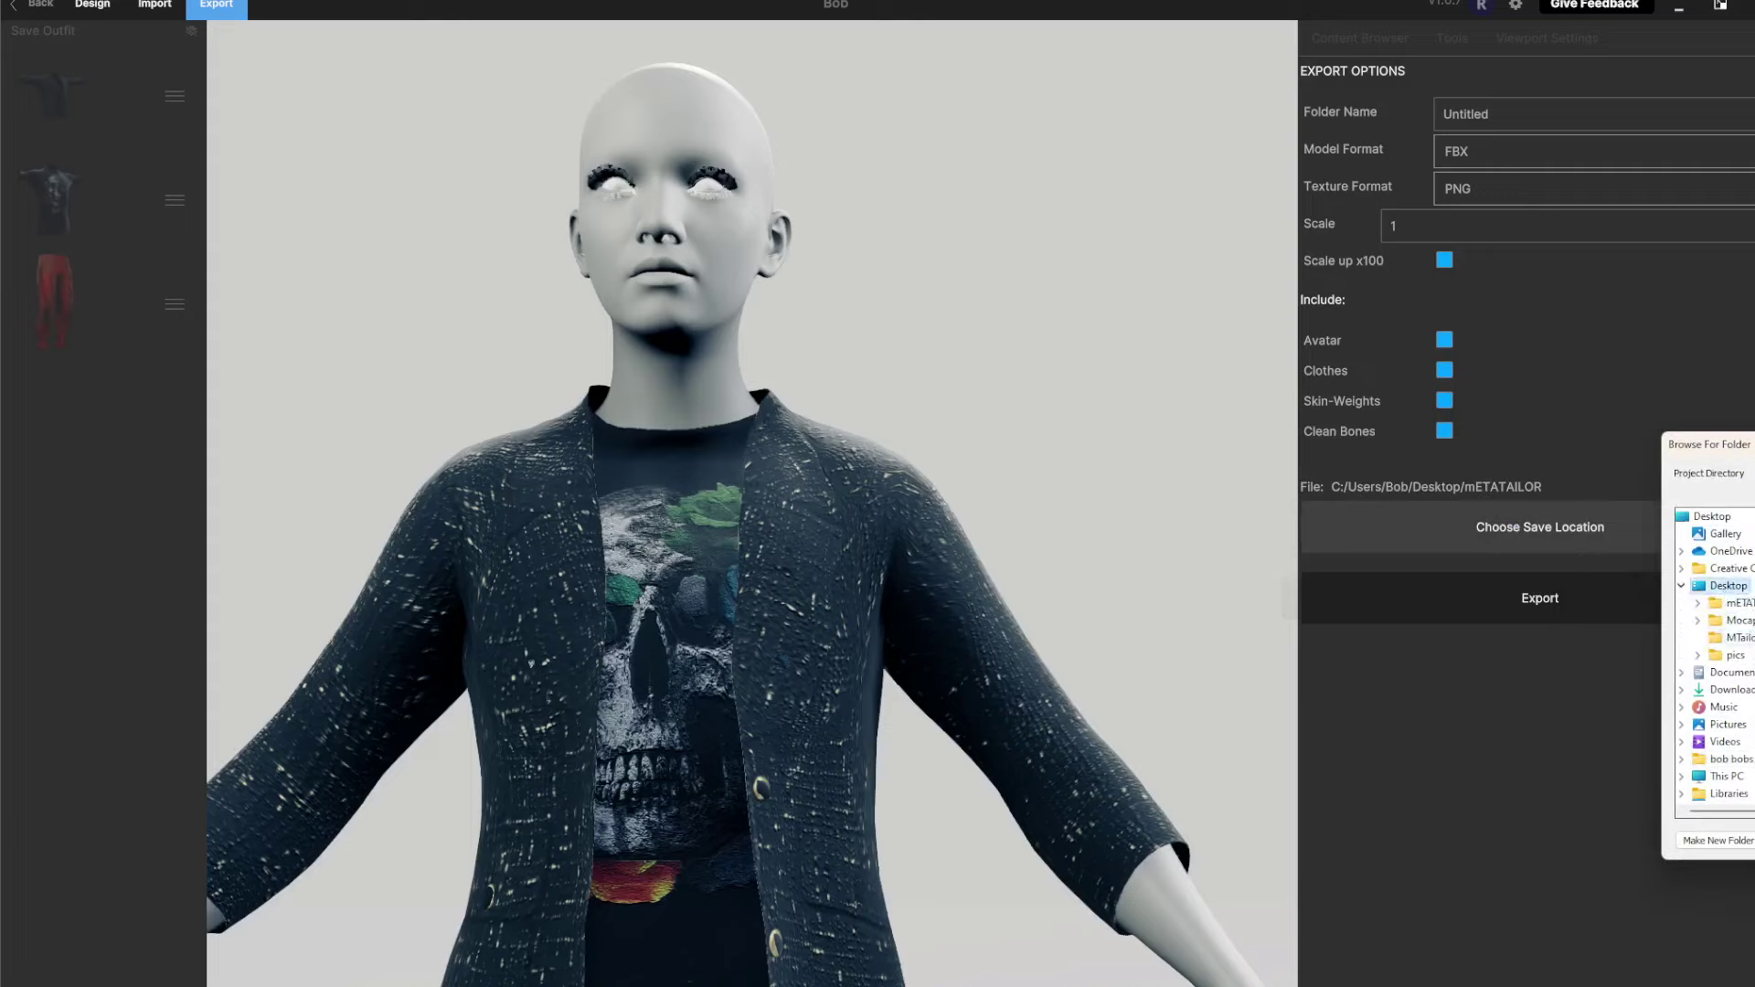
{"action": "left_click", "coordinate": [1744, 639]}
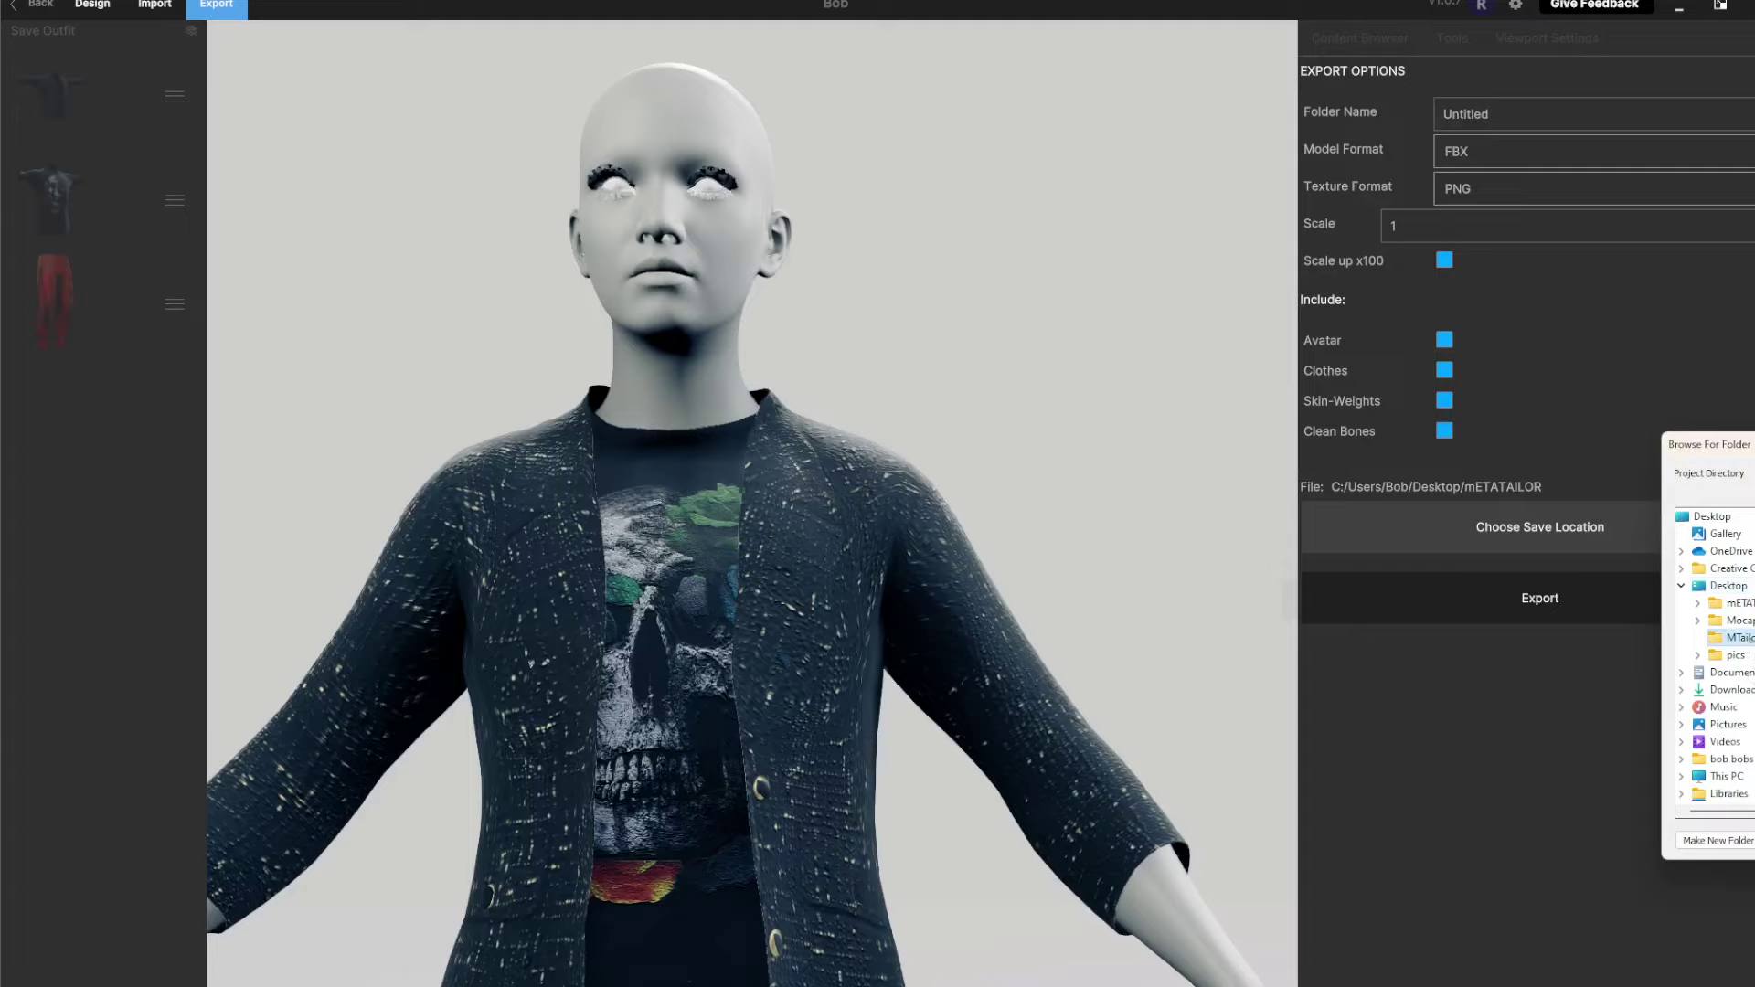
{"action": "left_click", "coordinate": [1754, 840]}
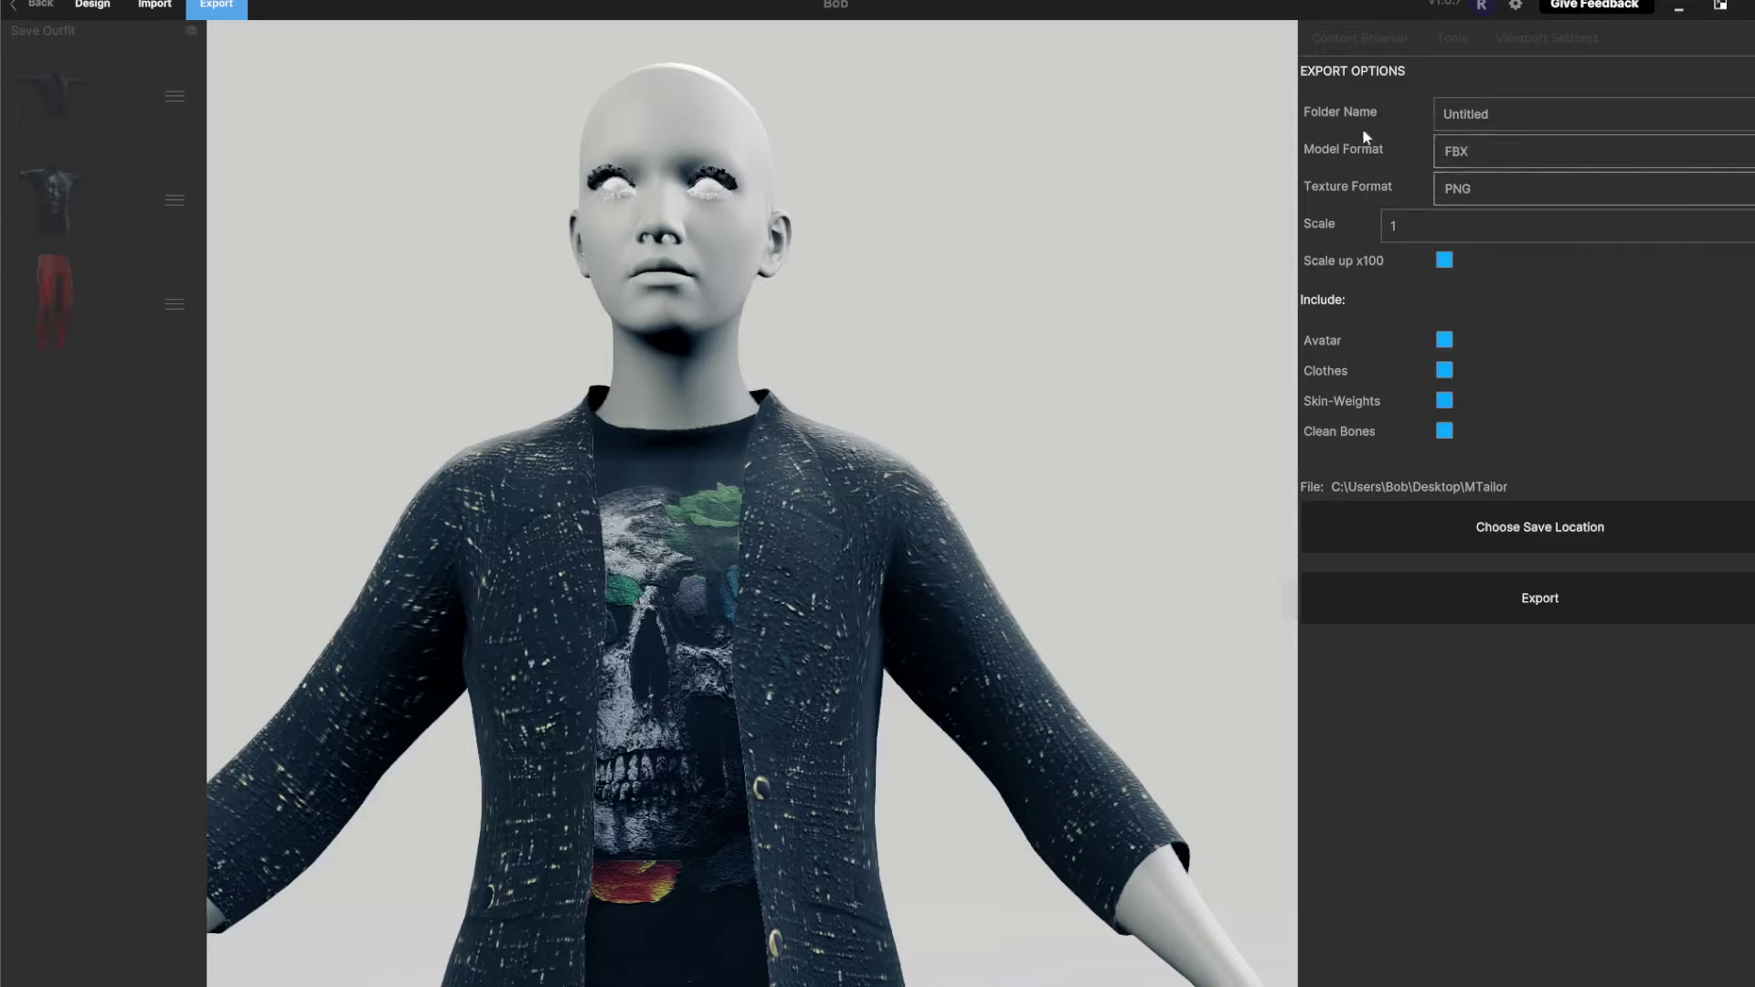
Name the export folder Clothes and keep both the avatar and the clothes included in the export
{"action": "left_click", "coordinate": [1473, 113]}
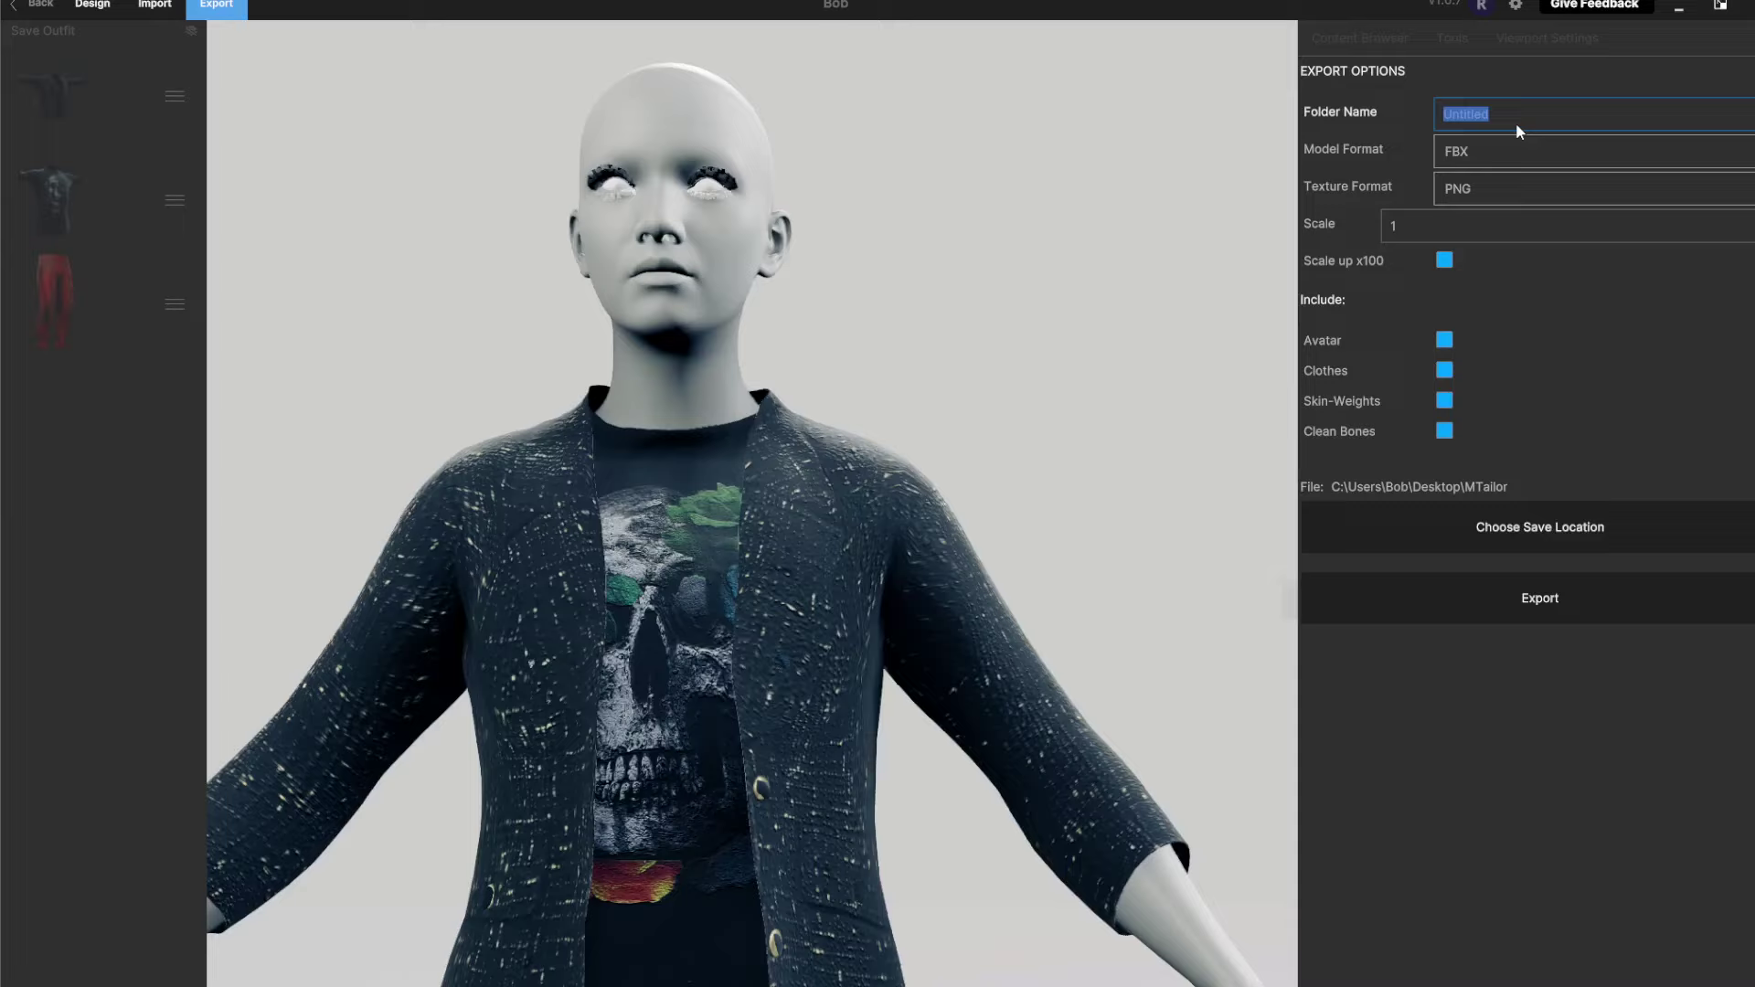
{"action": "type", "text": "f"}
{"action": "type", "text": "Clothes"}
{"action": "left_click", "coordinate": [1446, 369]}
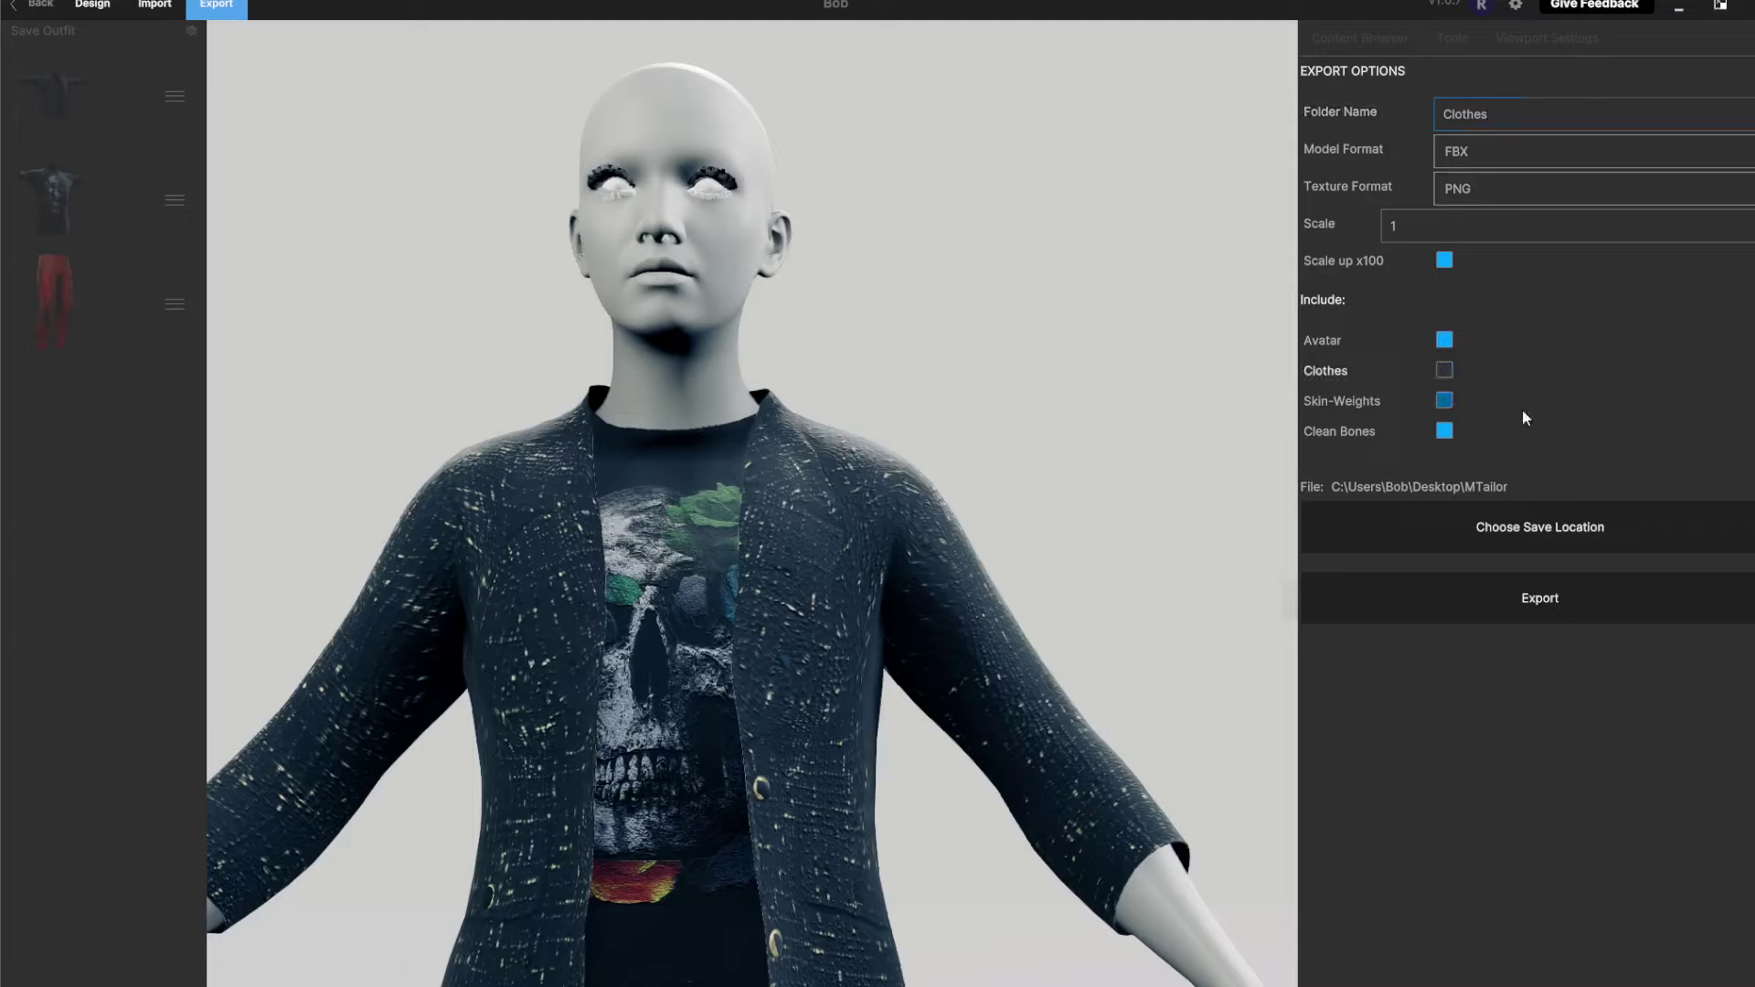
{"action": "left_click", "coordinate": [1445, 370]}
{"action": "left_click", "coordinate": [1445, 340]}
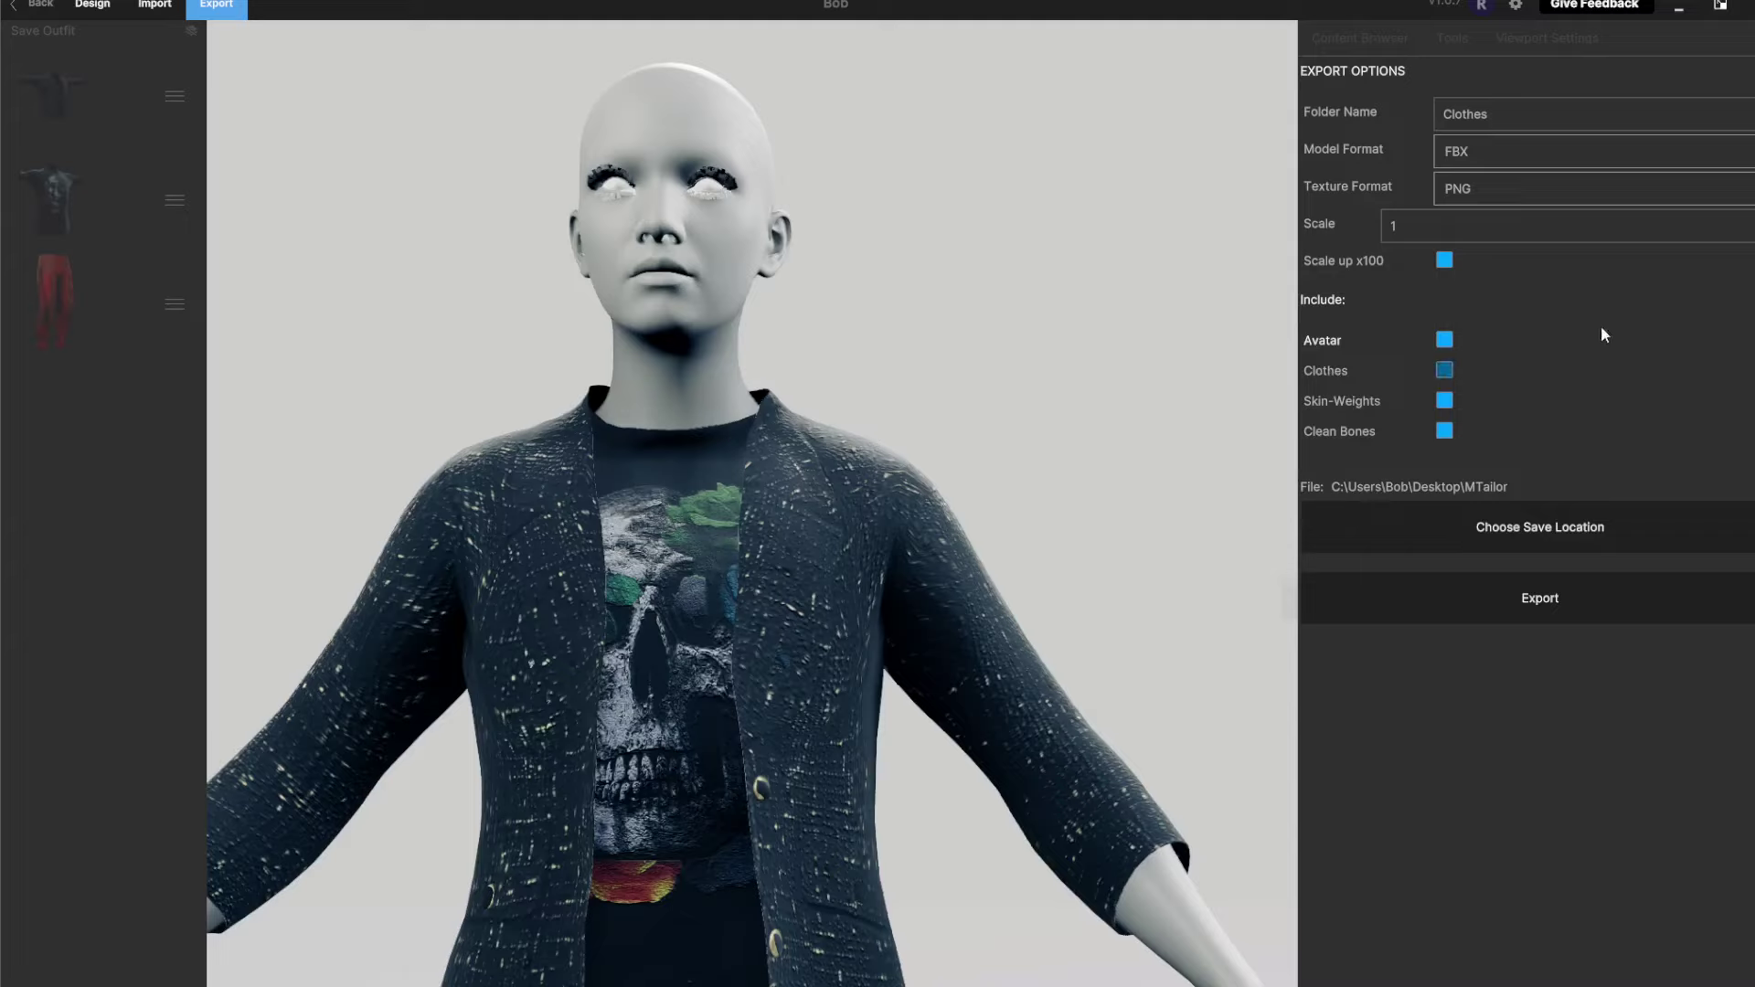
Export the dressed avatar as FBX with PNG textures and open the exported Textures folder
{"action": "left_click", "coordinate": [1529, 607]}
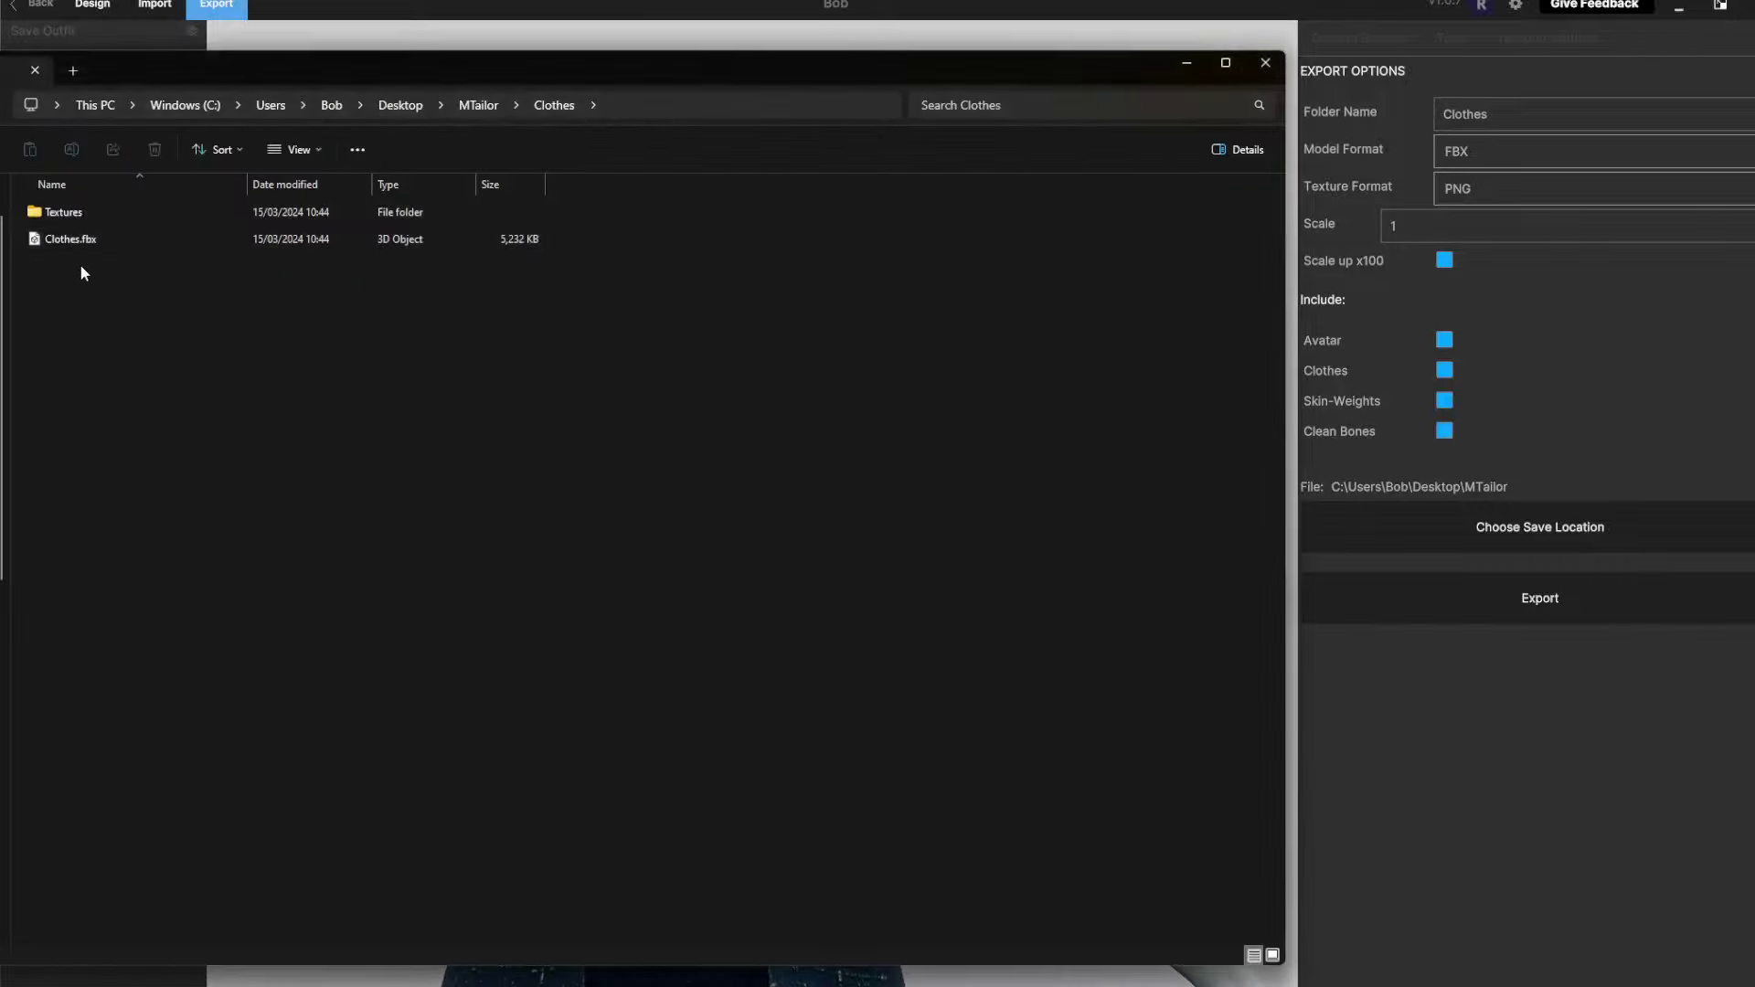
{"action": "left_click", "coordinate": [50, 238]}
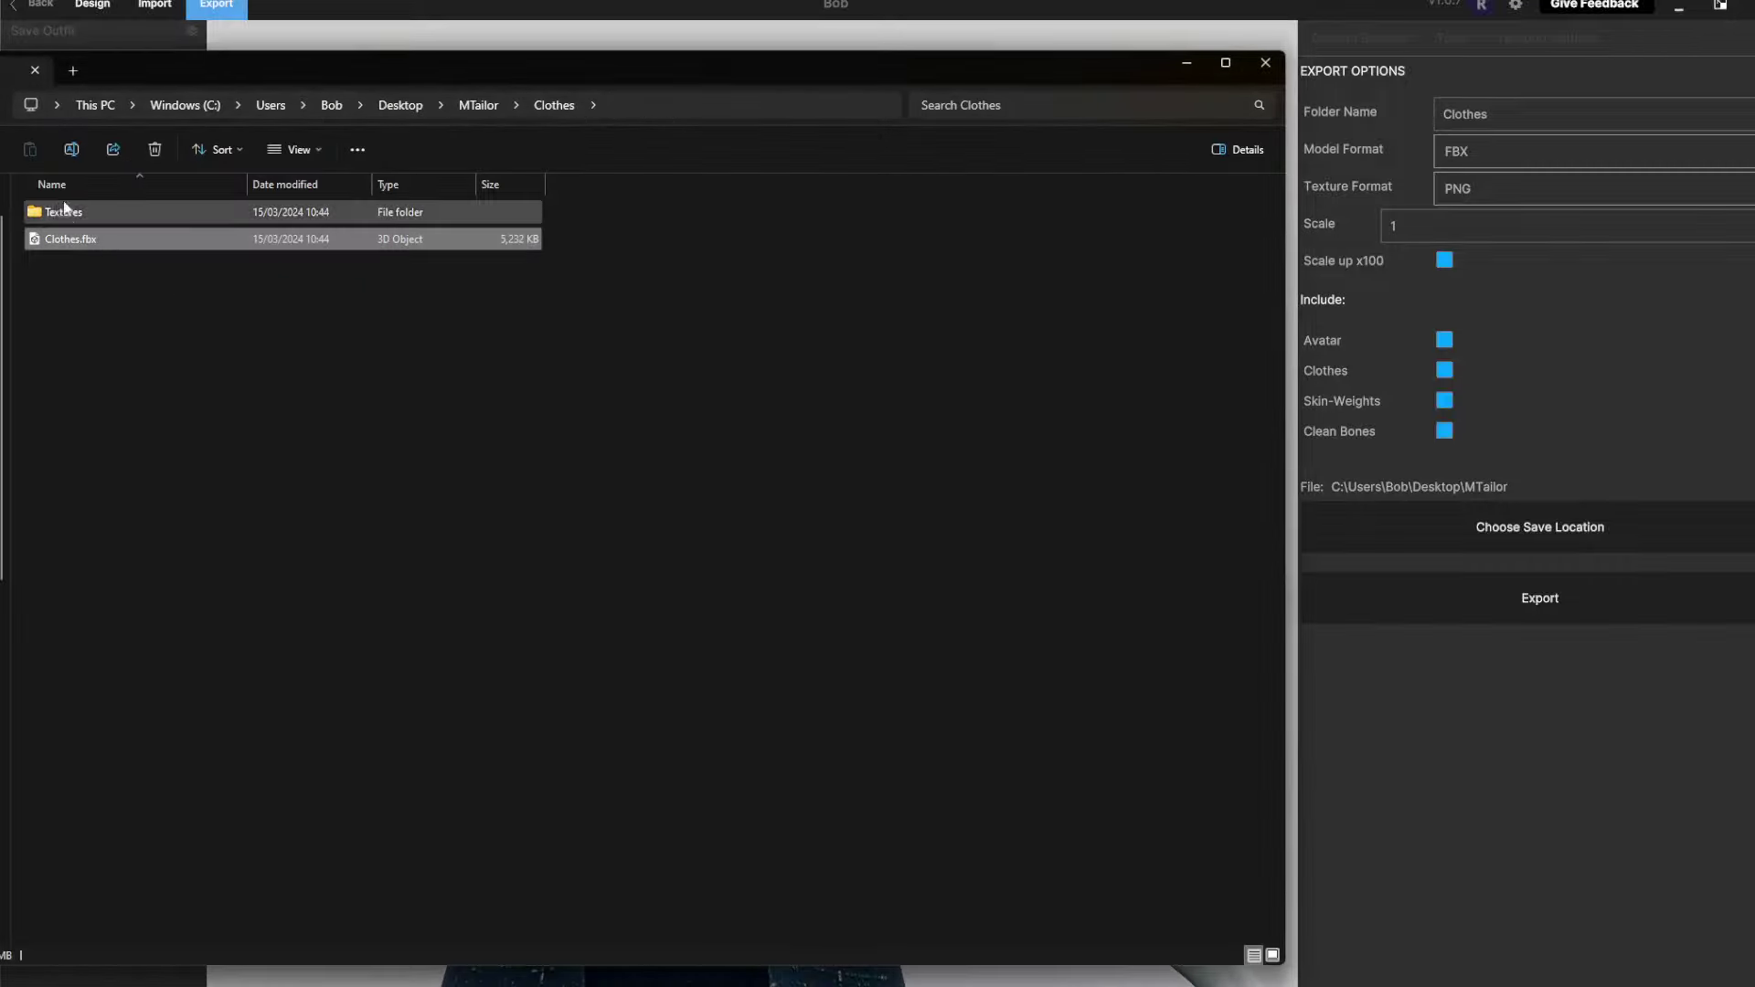
{"action": "double_click", "coordinate": [58, 216]}
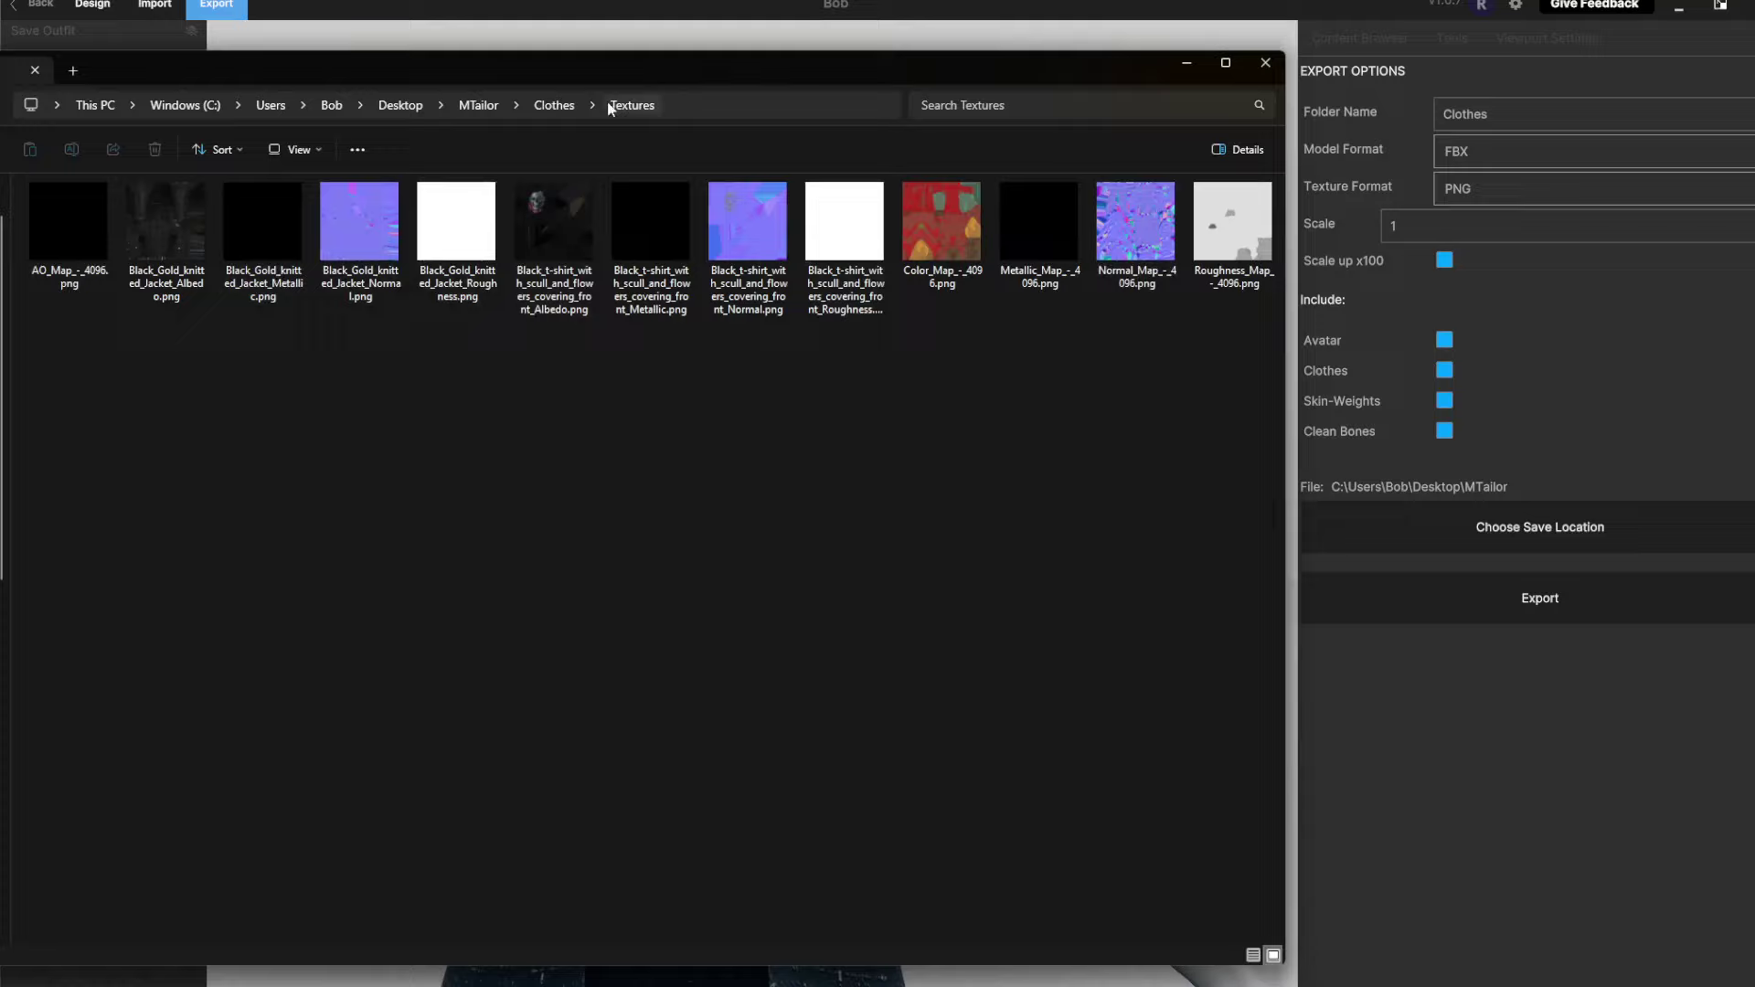
Go up to the exported Clothes folder, select Clothes.fbx, and switch to Unreal Editor
{"action": "left_click", "coordinate": [554, 105]}
{"action": "left_click", "coordinate": [66, 242]}
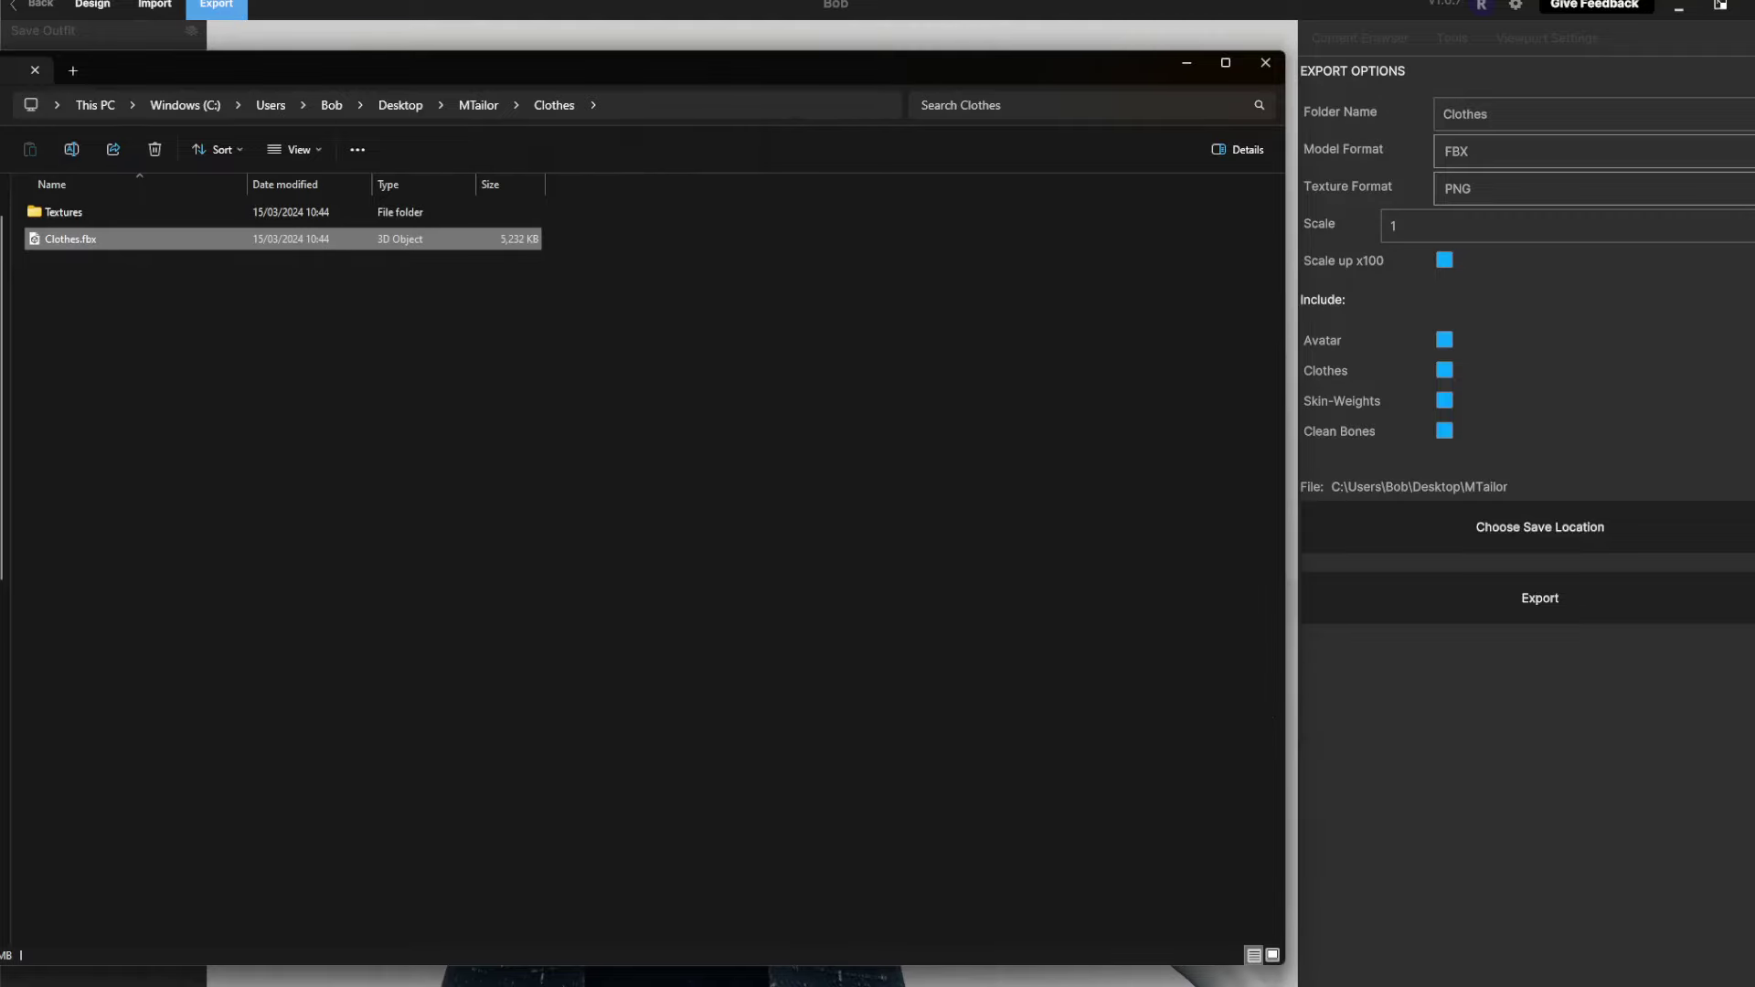
{"action": "left_click_drag", "start_coordinate": [510, 75], "coordinate": [1754, 92]}
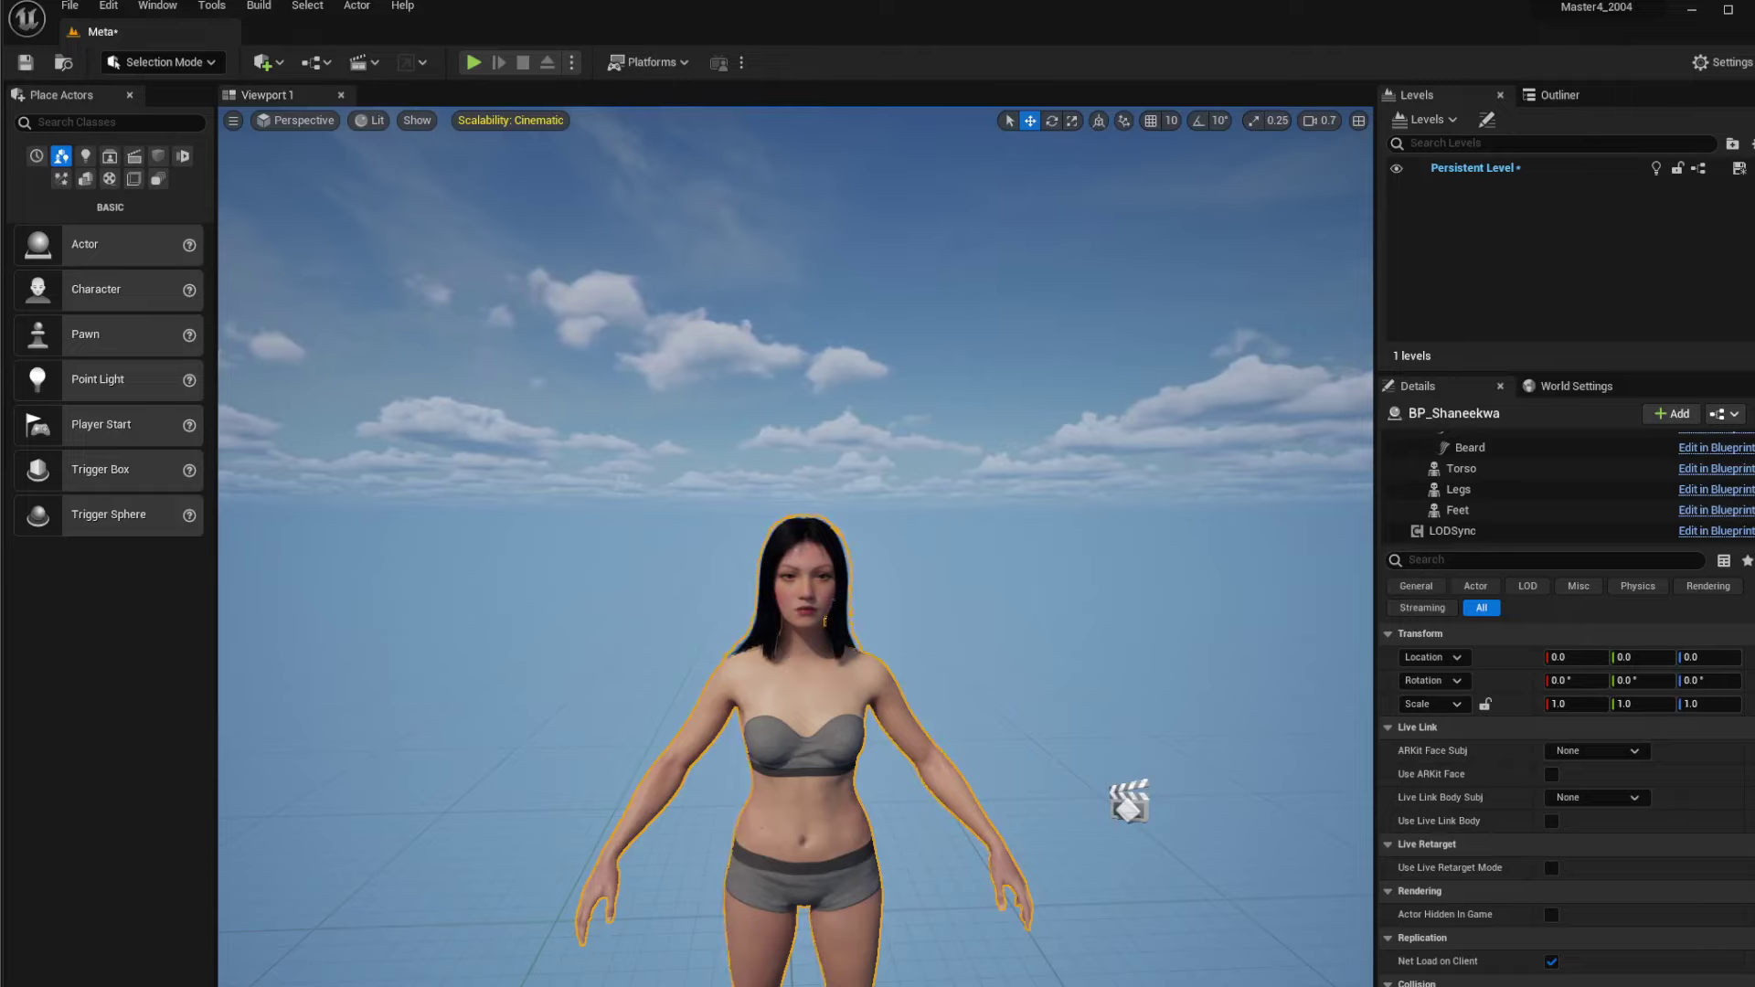
Create a folder named Cothes inside 01_Levels/youtube_Metahuman and open it
{"action": "left_click_drag", "start_coordinate": [1754, 786], "coordinate": [1031, 466]}
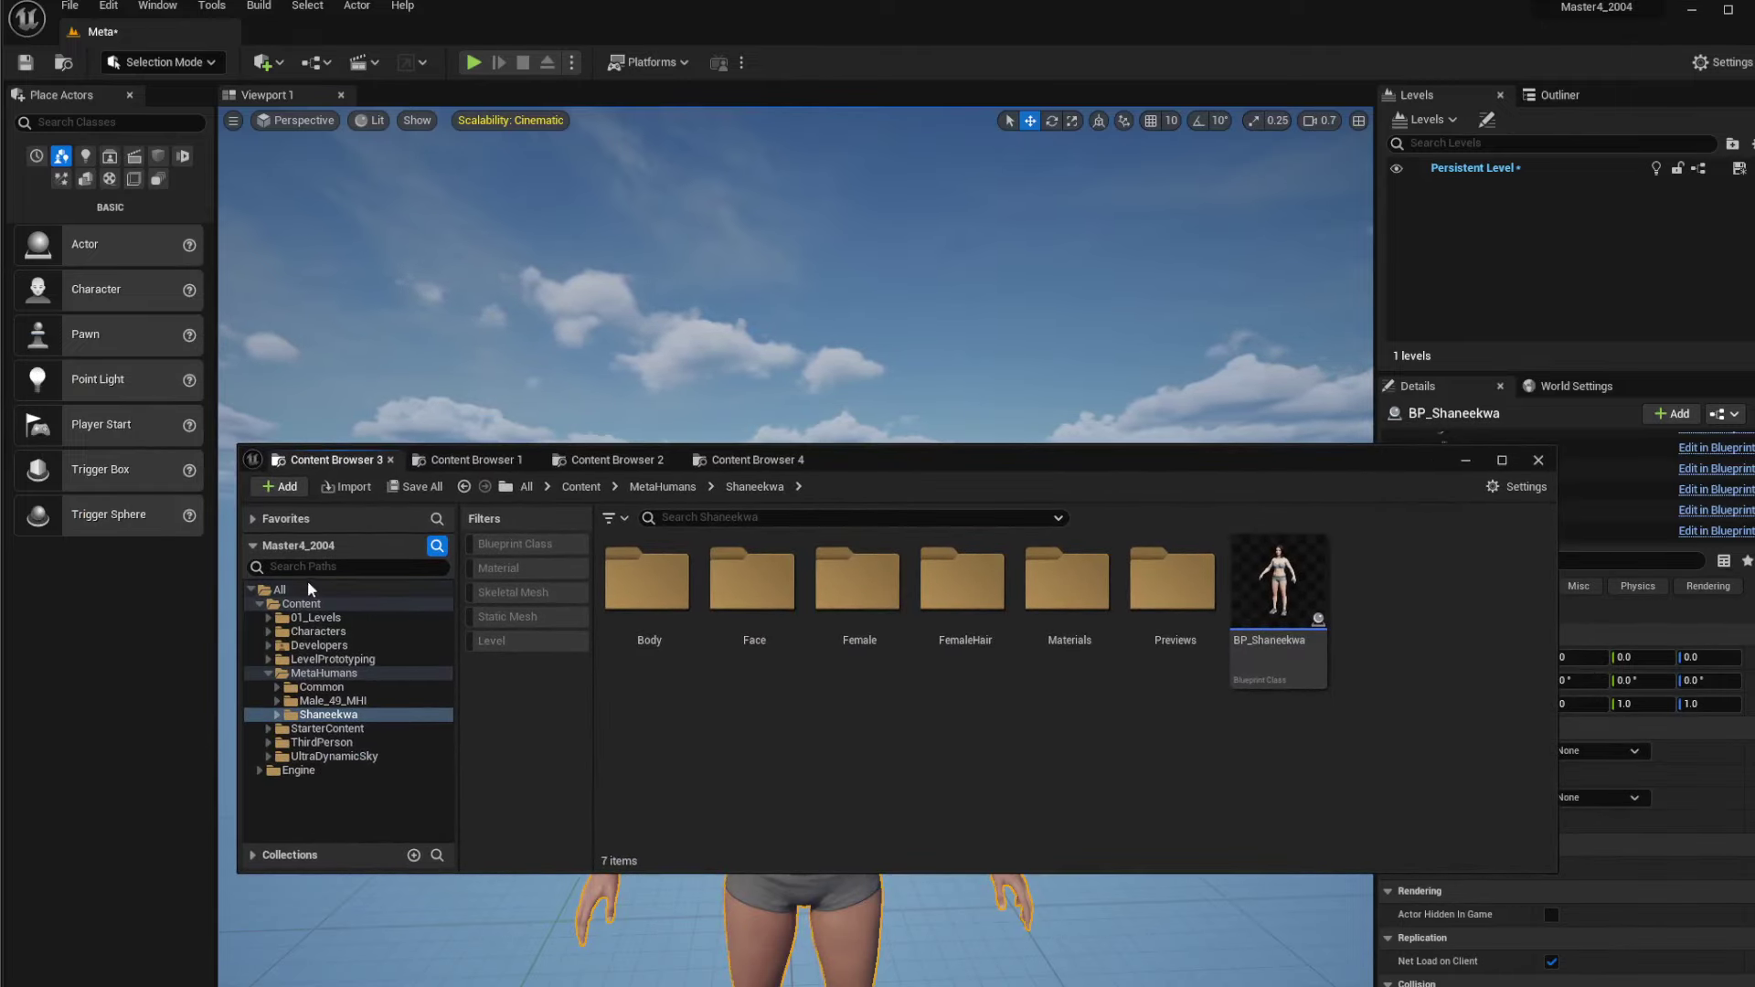
{"action": "left_click", "coordinate": [472, 460]}
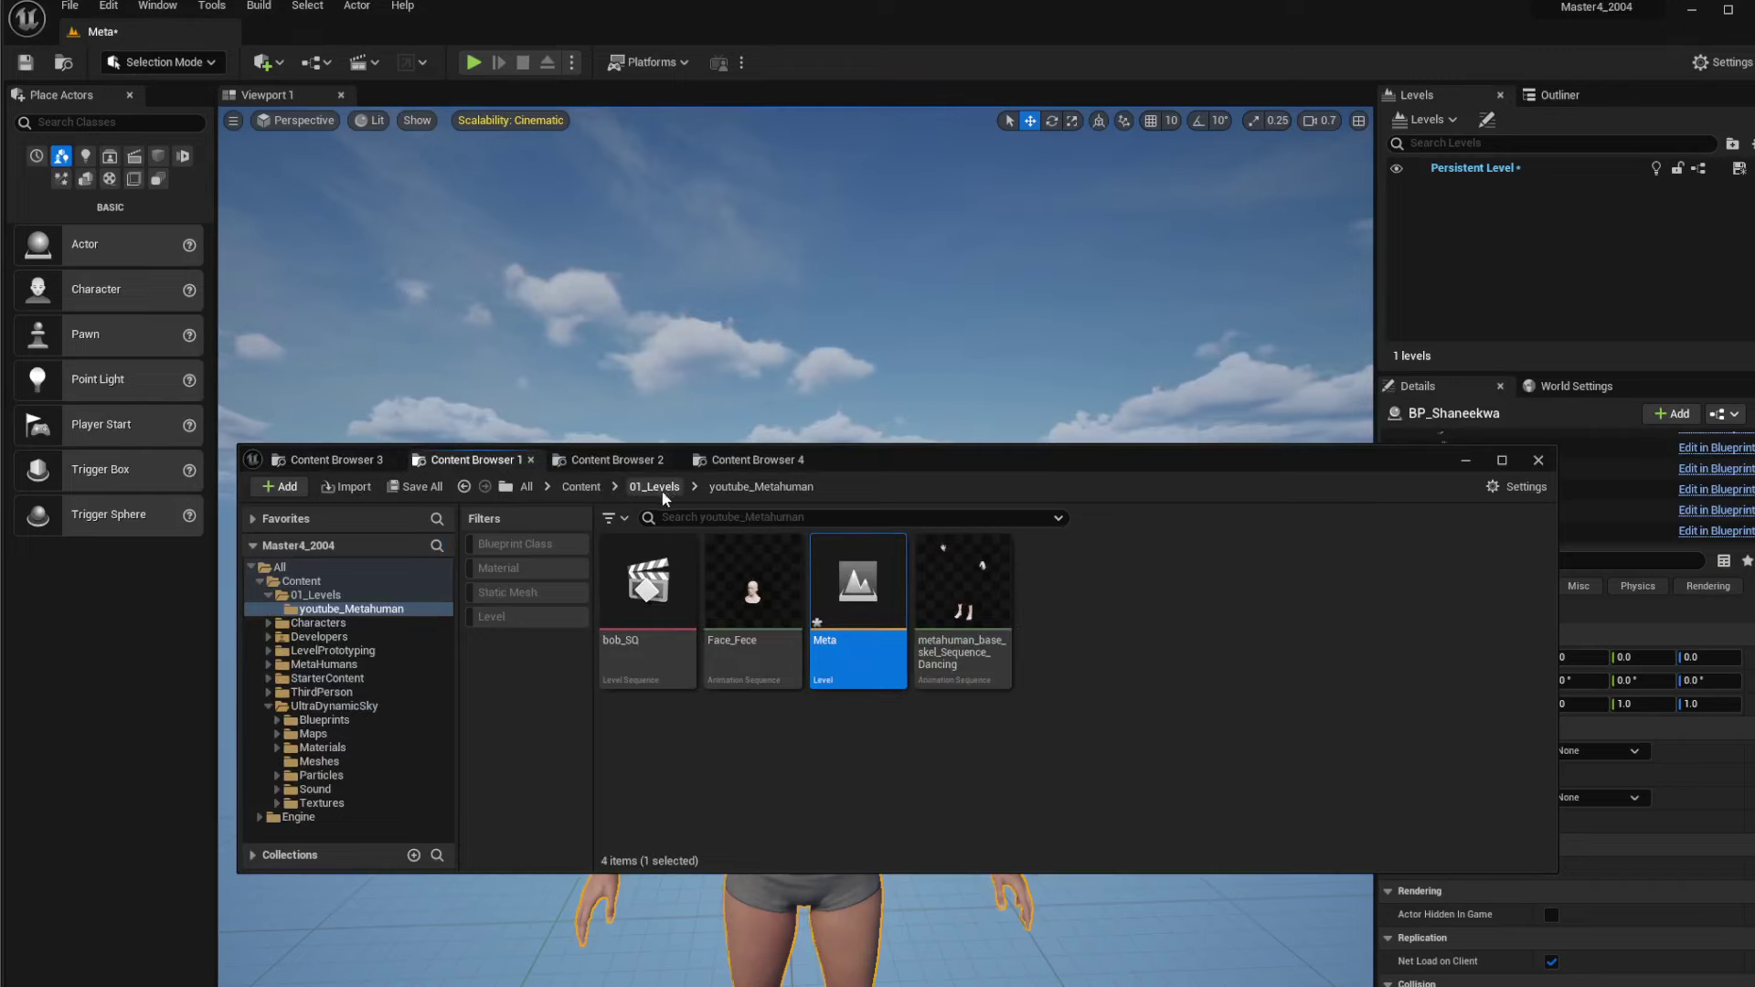
{"action": "right_click", "coordinate": [1174, 644]}
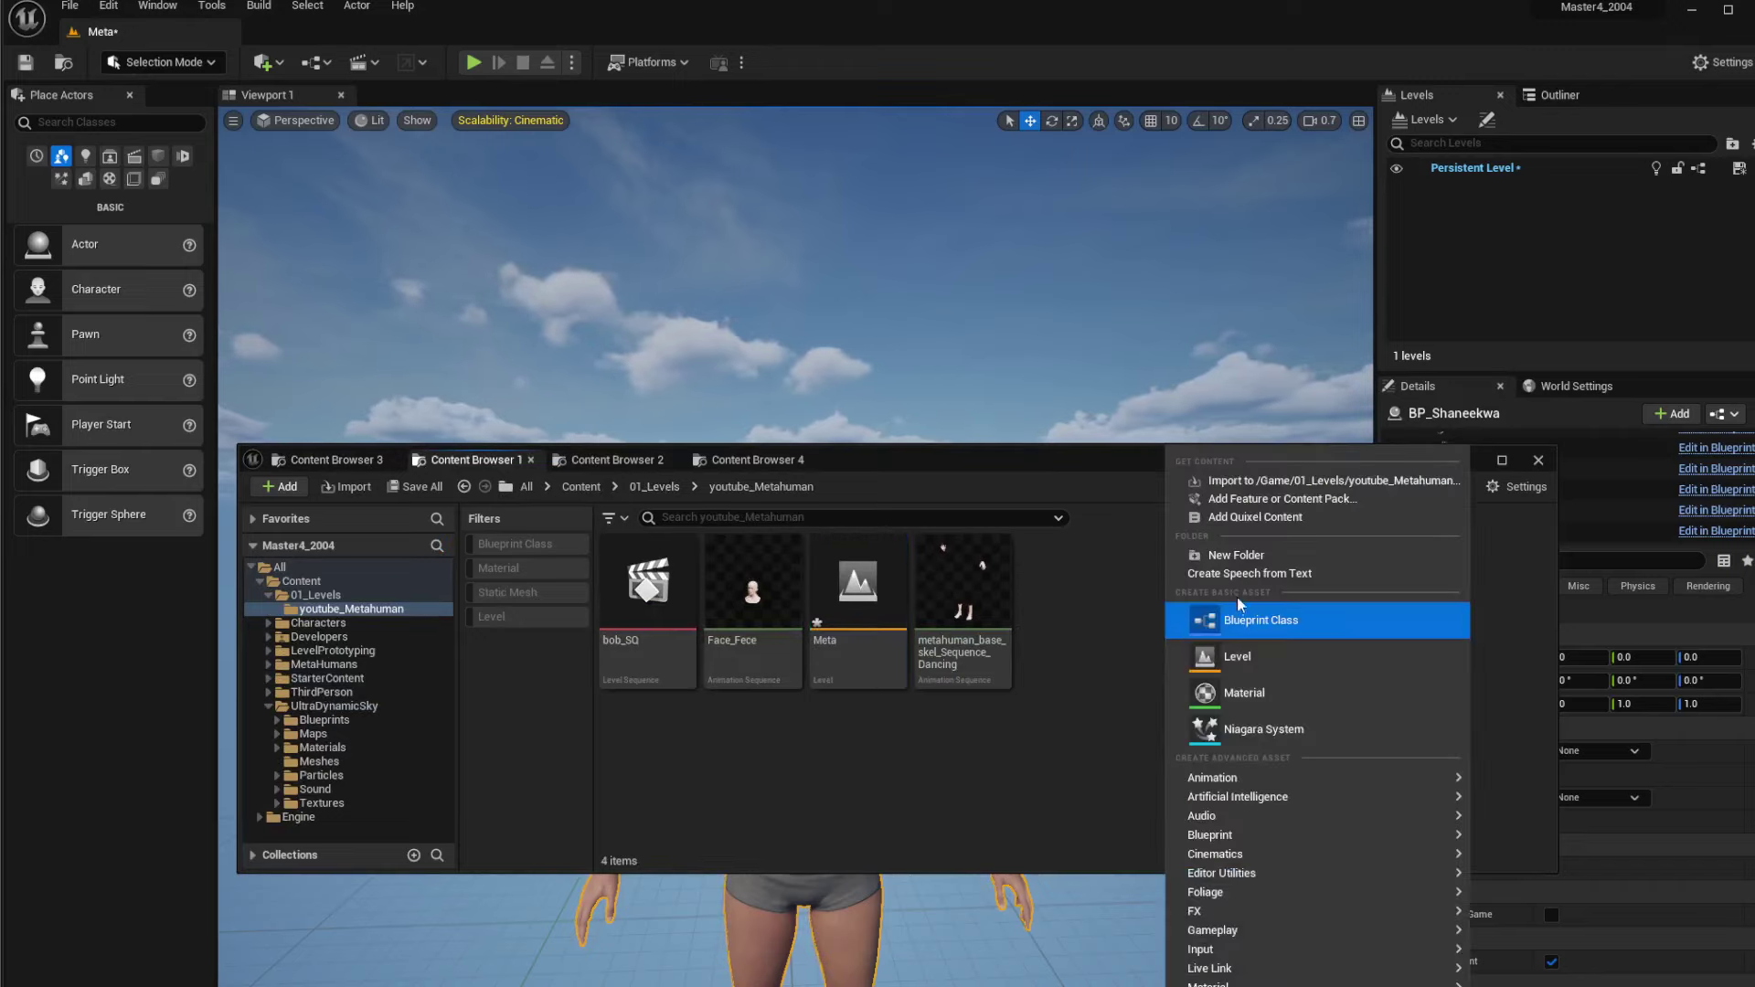
{"action": "left_click", "coordinate": [1236, 555]}
{"action": "type", "text": "Cot"}
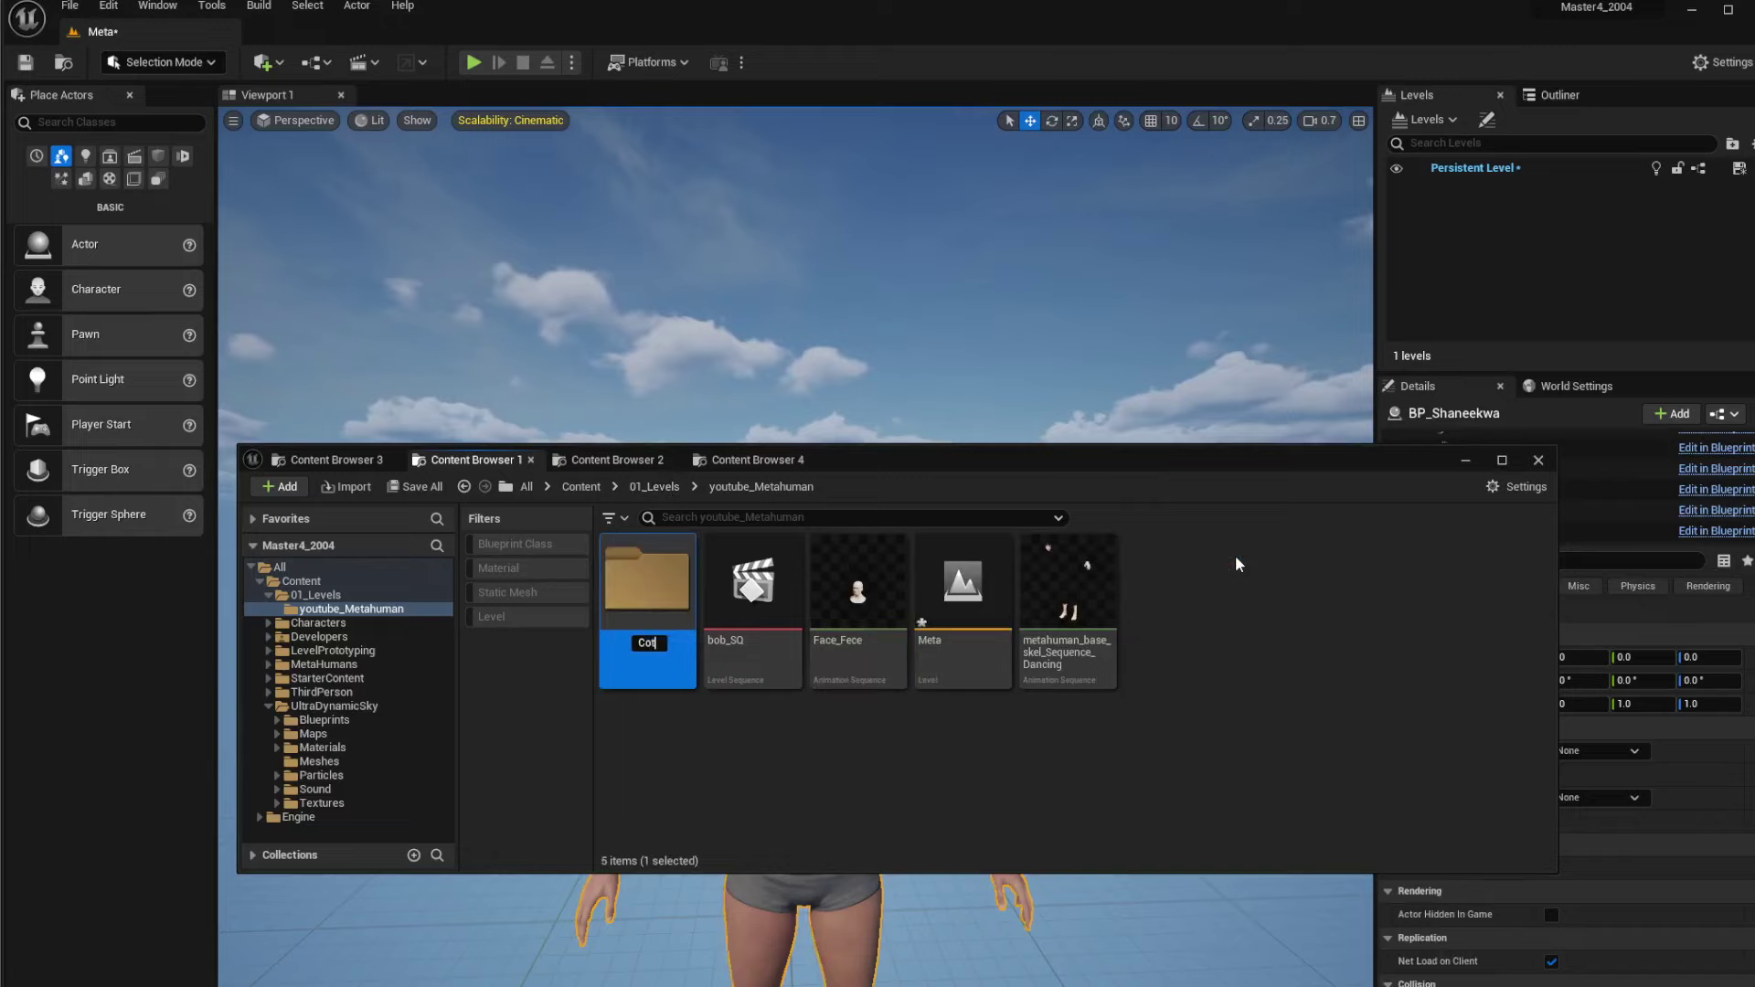
{"action": "type", "text": "hes"}
{"action": "key", "text": "Return"}
{"action": "double_click", "coordinate": [641, 603]}
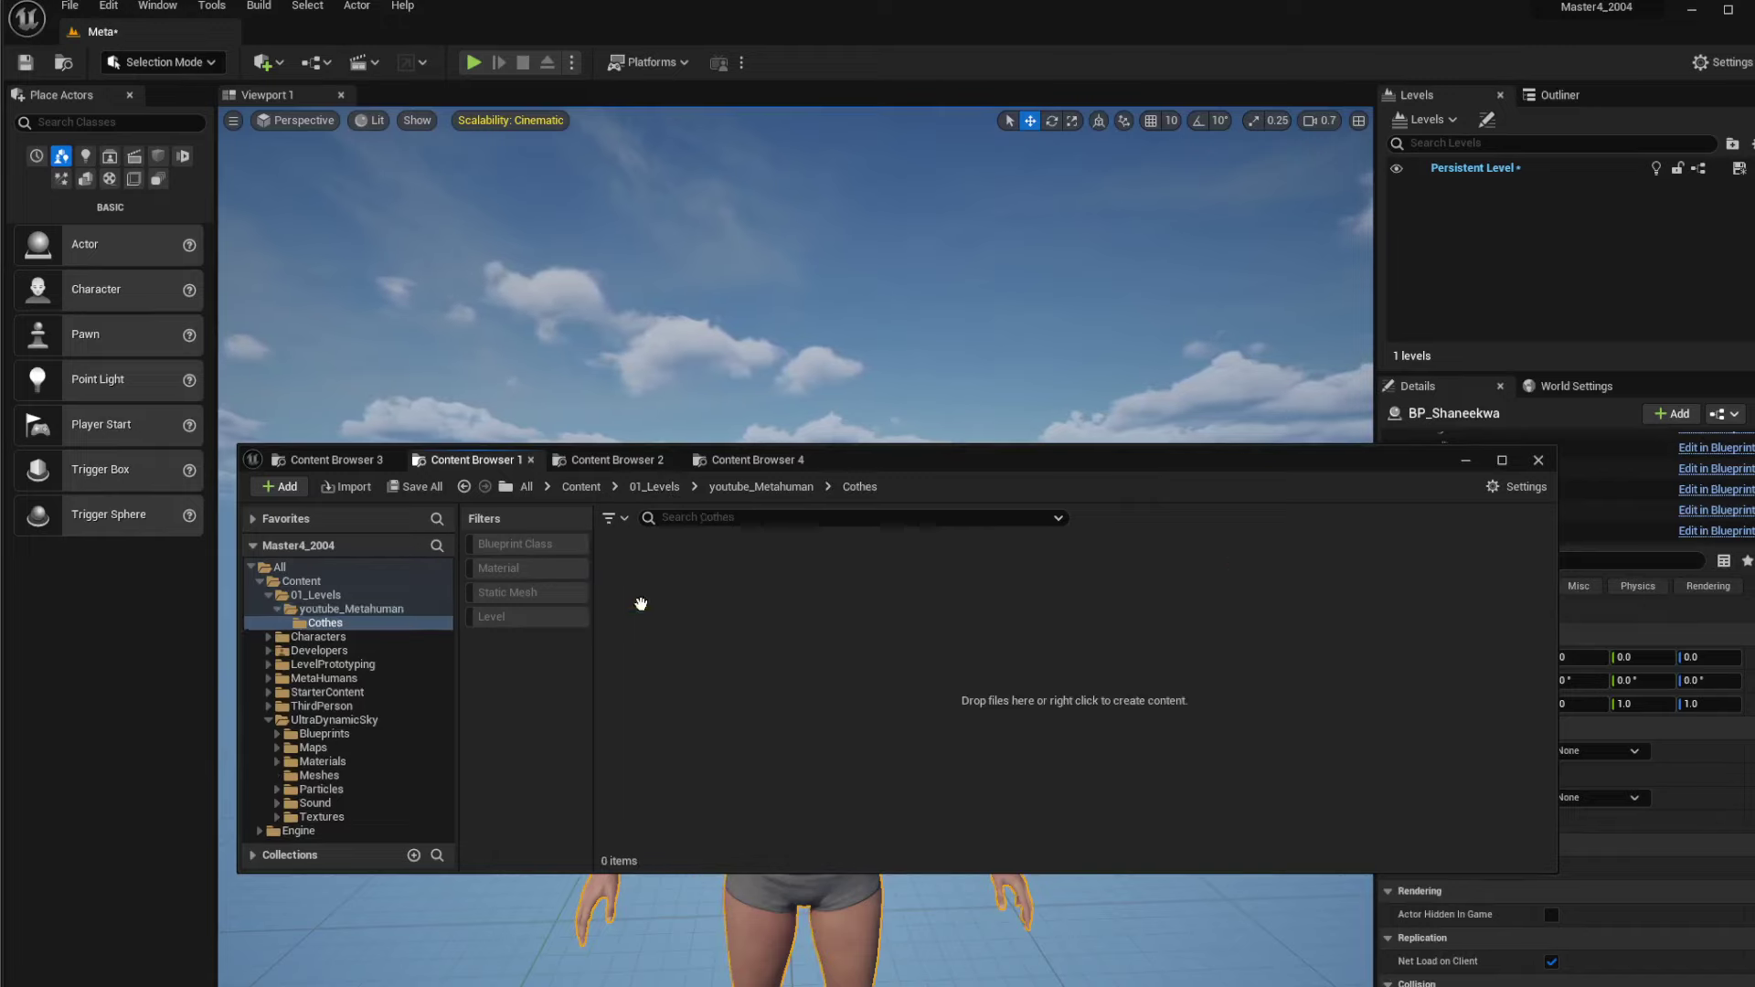
Import Clothes.fbx into the Cothes folder as a skeletal mesh using the metahuman_base_skel skeleton
{"action": "mouse_move", "coordinate": [1754, 119]}
{"action": "left_mouse_down"}
{"action": "mouse_move", "coordinate": [1481, 117]}
{"action": "mouse_move", "coordinate": [1754, 130]}
{"action": "left_mouse_up"}
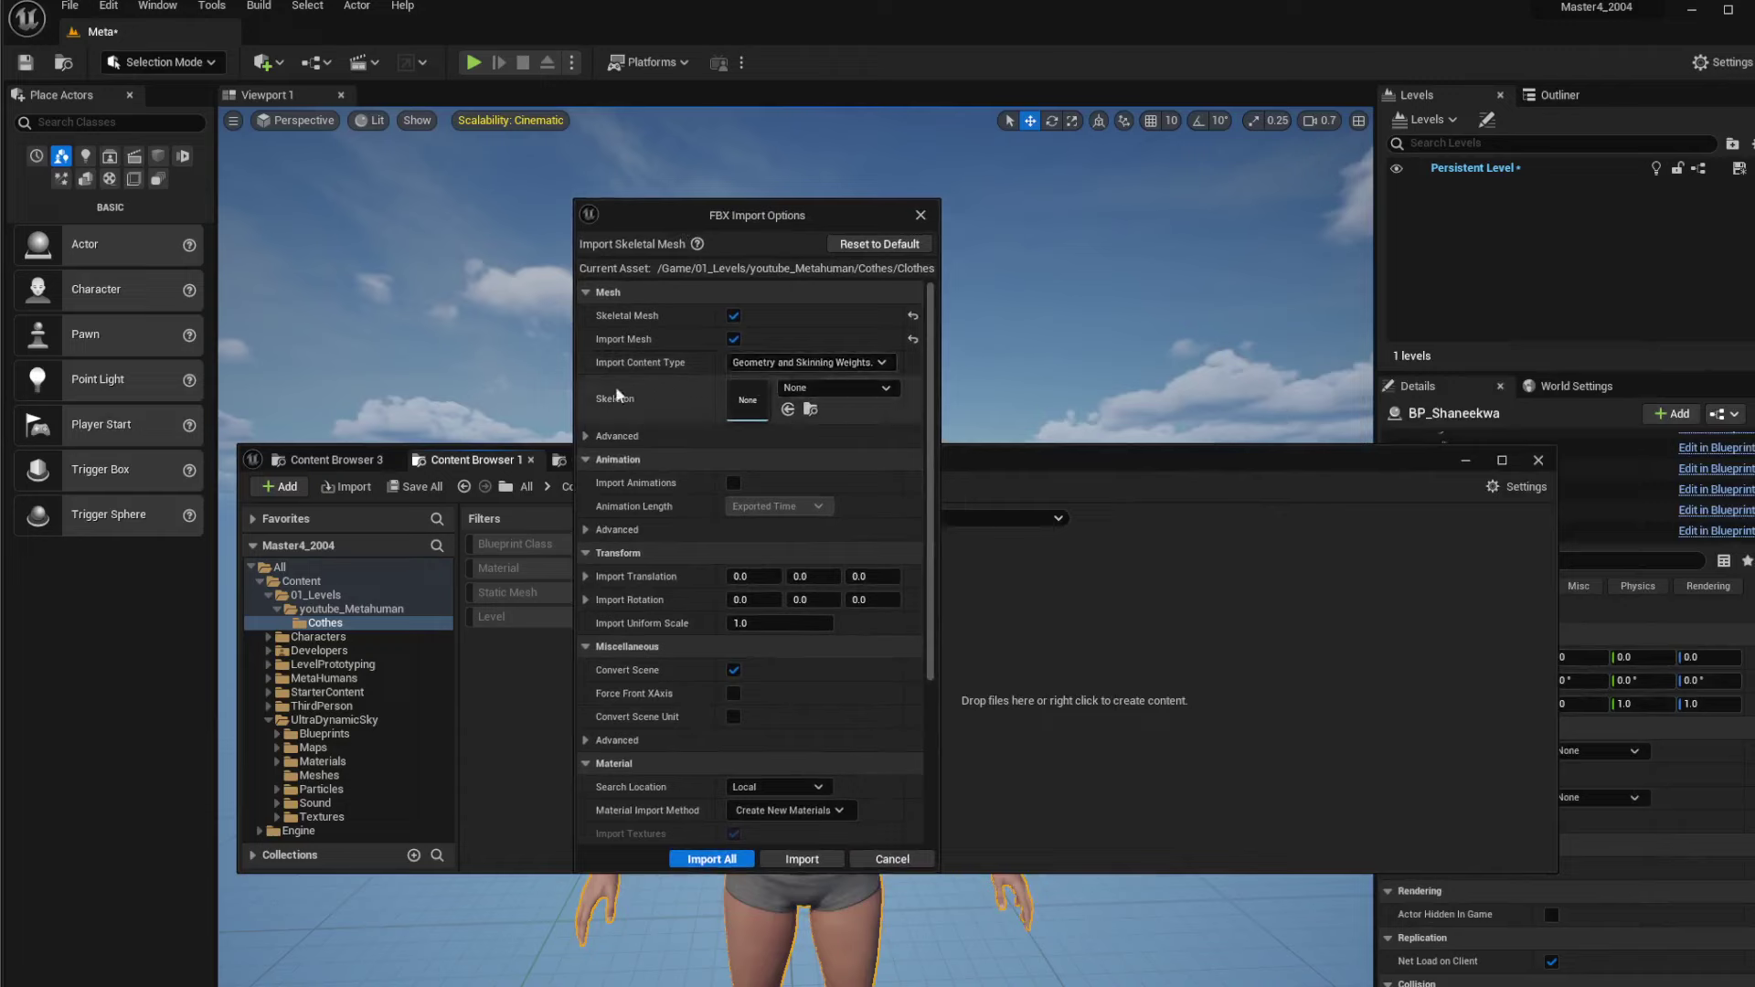
{"action": "left_click", "coordinate": [827, 396]}
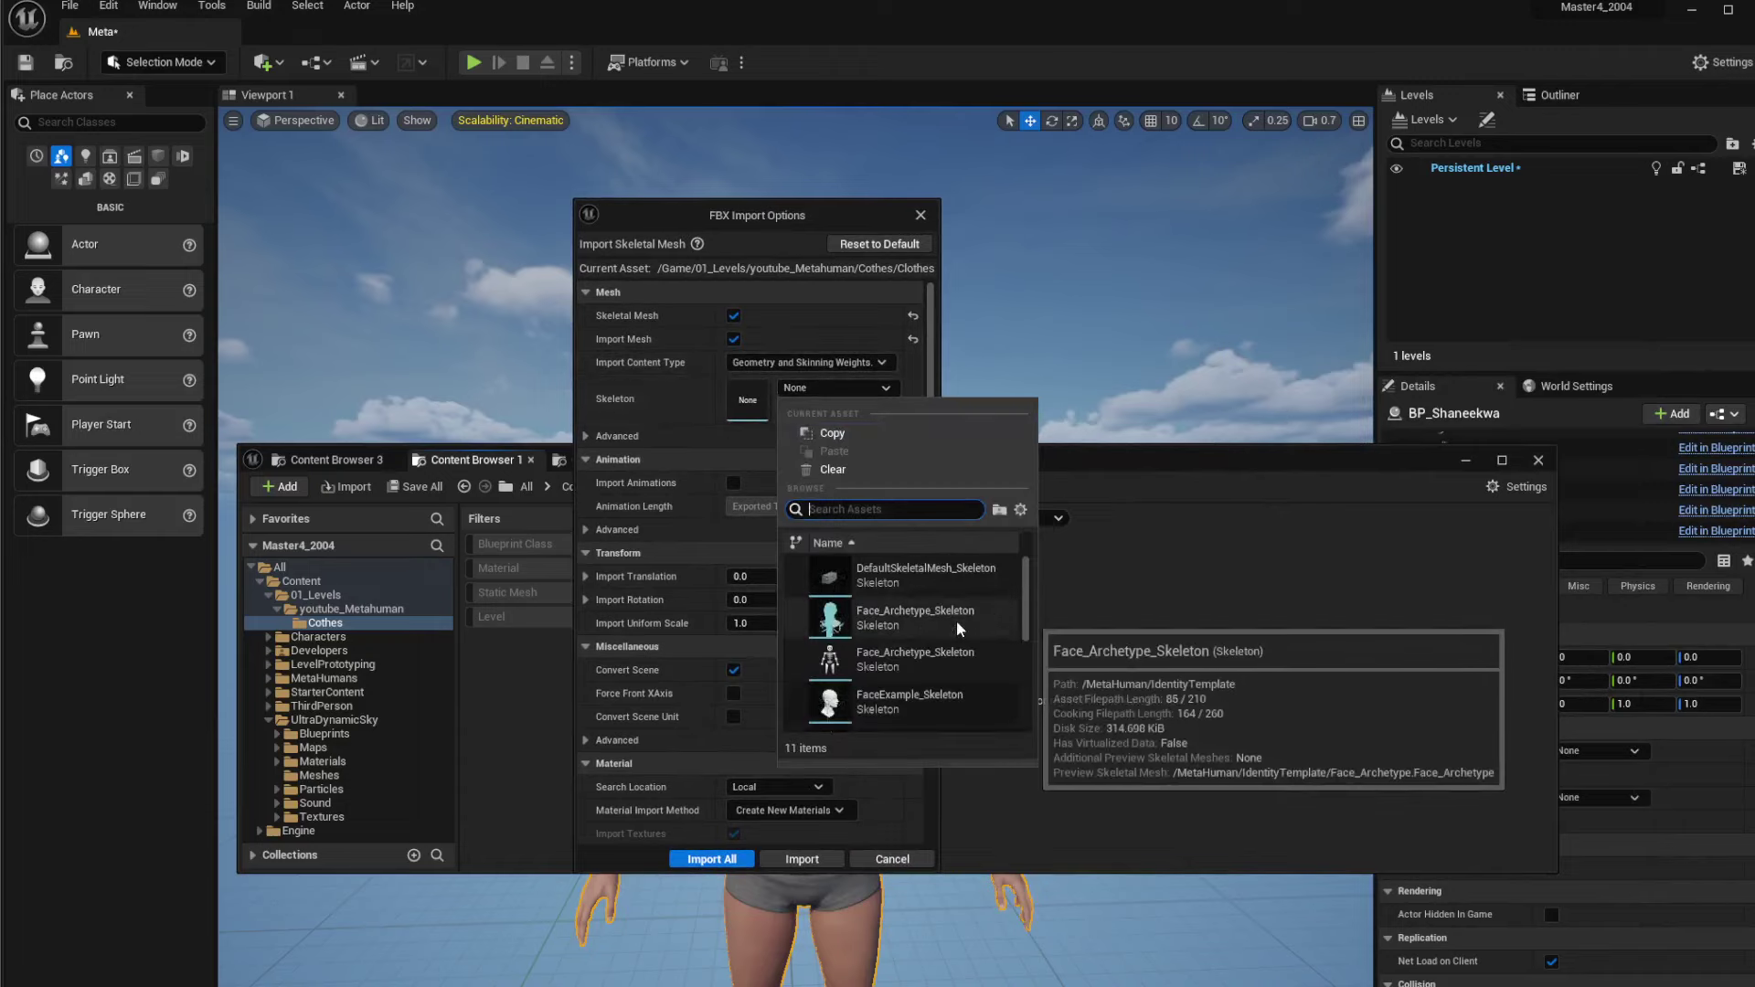
{"action": "scroll", "coordinate": [969, 662], "scroll_direction": "down", "scroll_amount": 1}
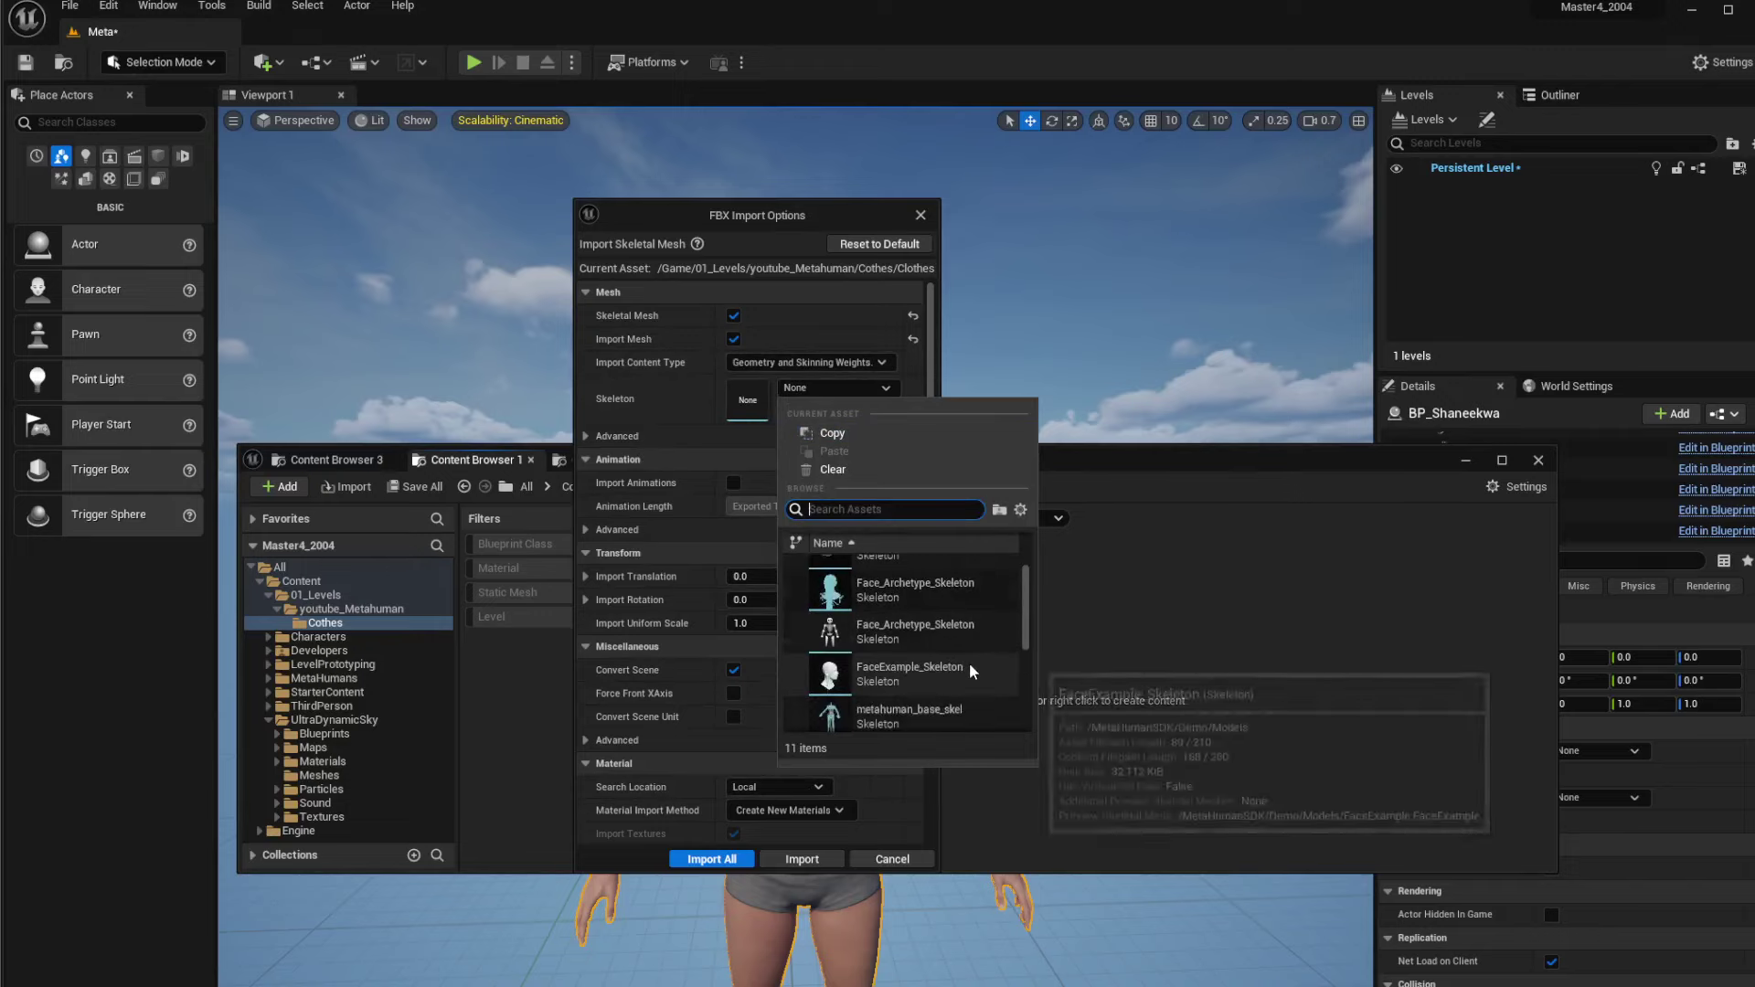
{"action": "scroll", "coordinate": [967, 660], "scroll_direction": "down", "scroll_amount": 2}
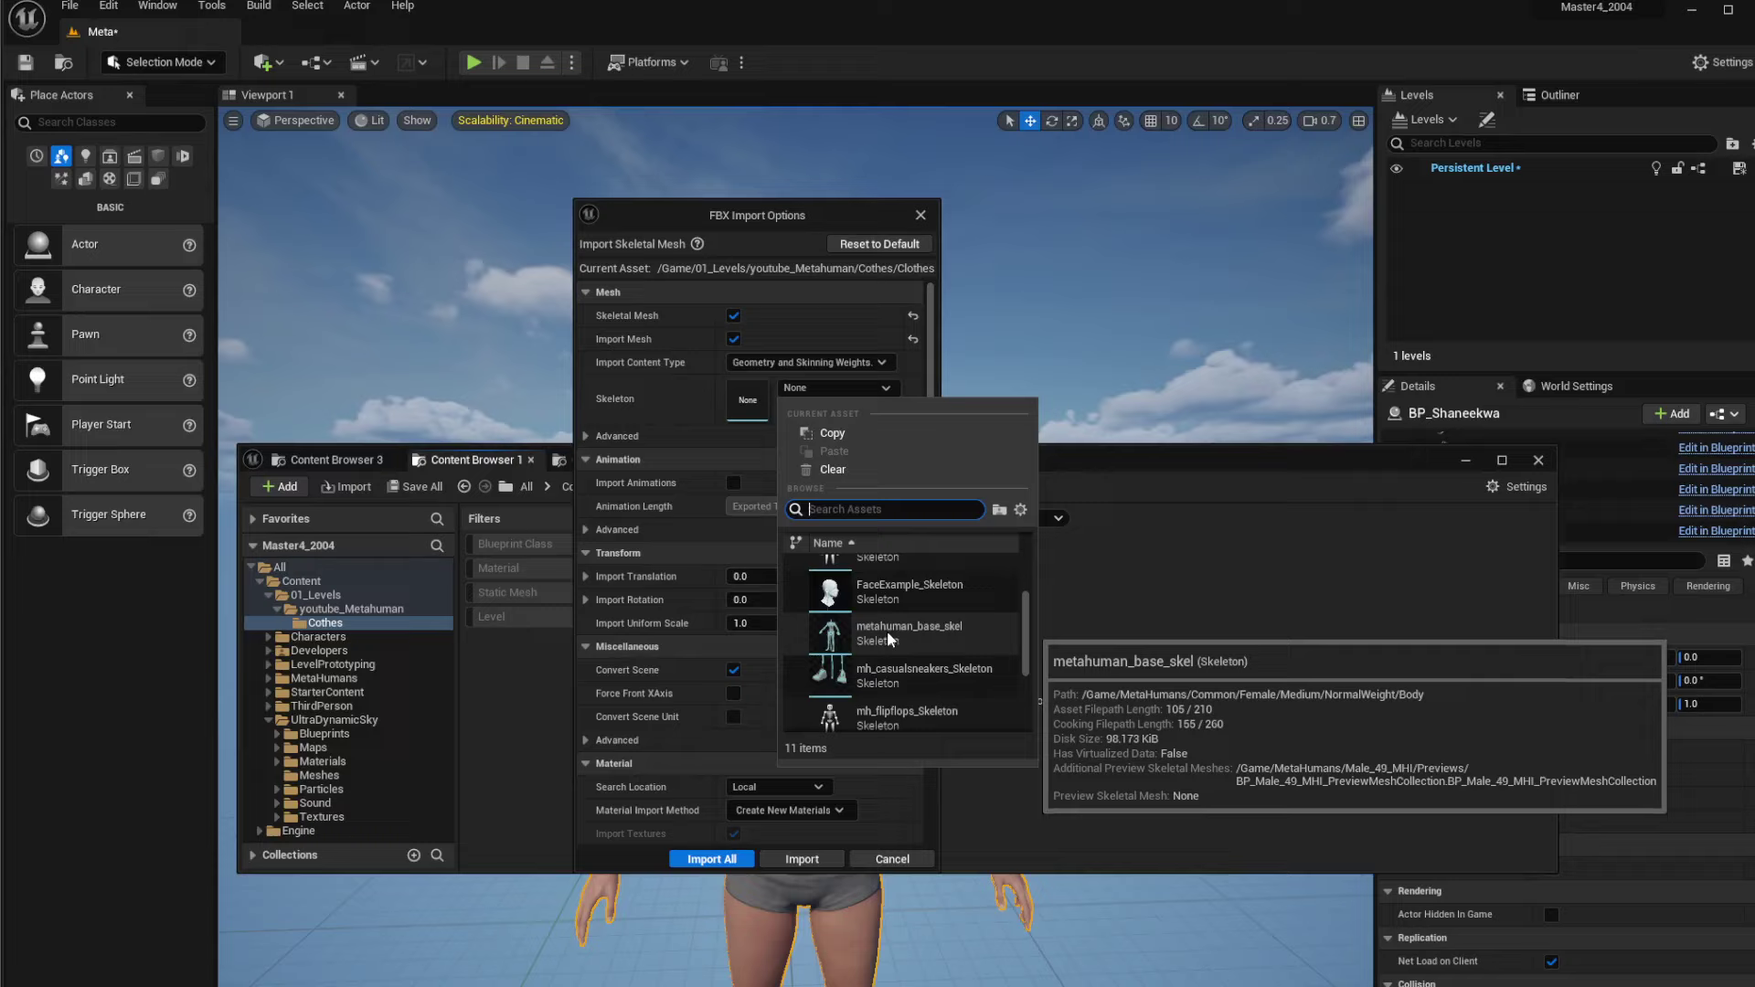
{"action": "left_click", "coordinate": [885, 630]}
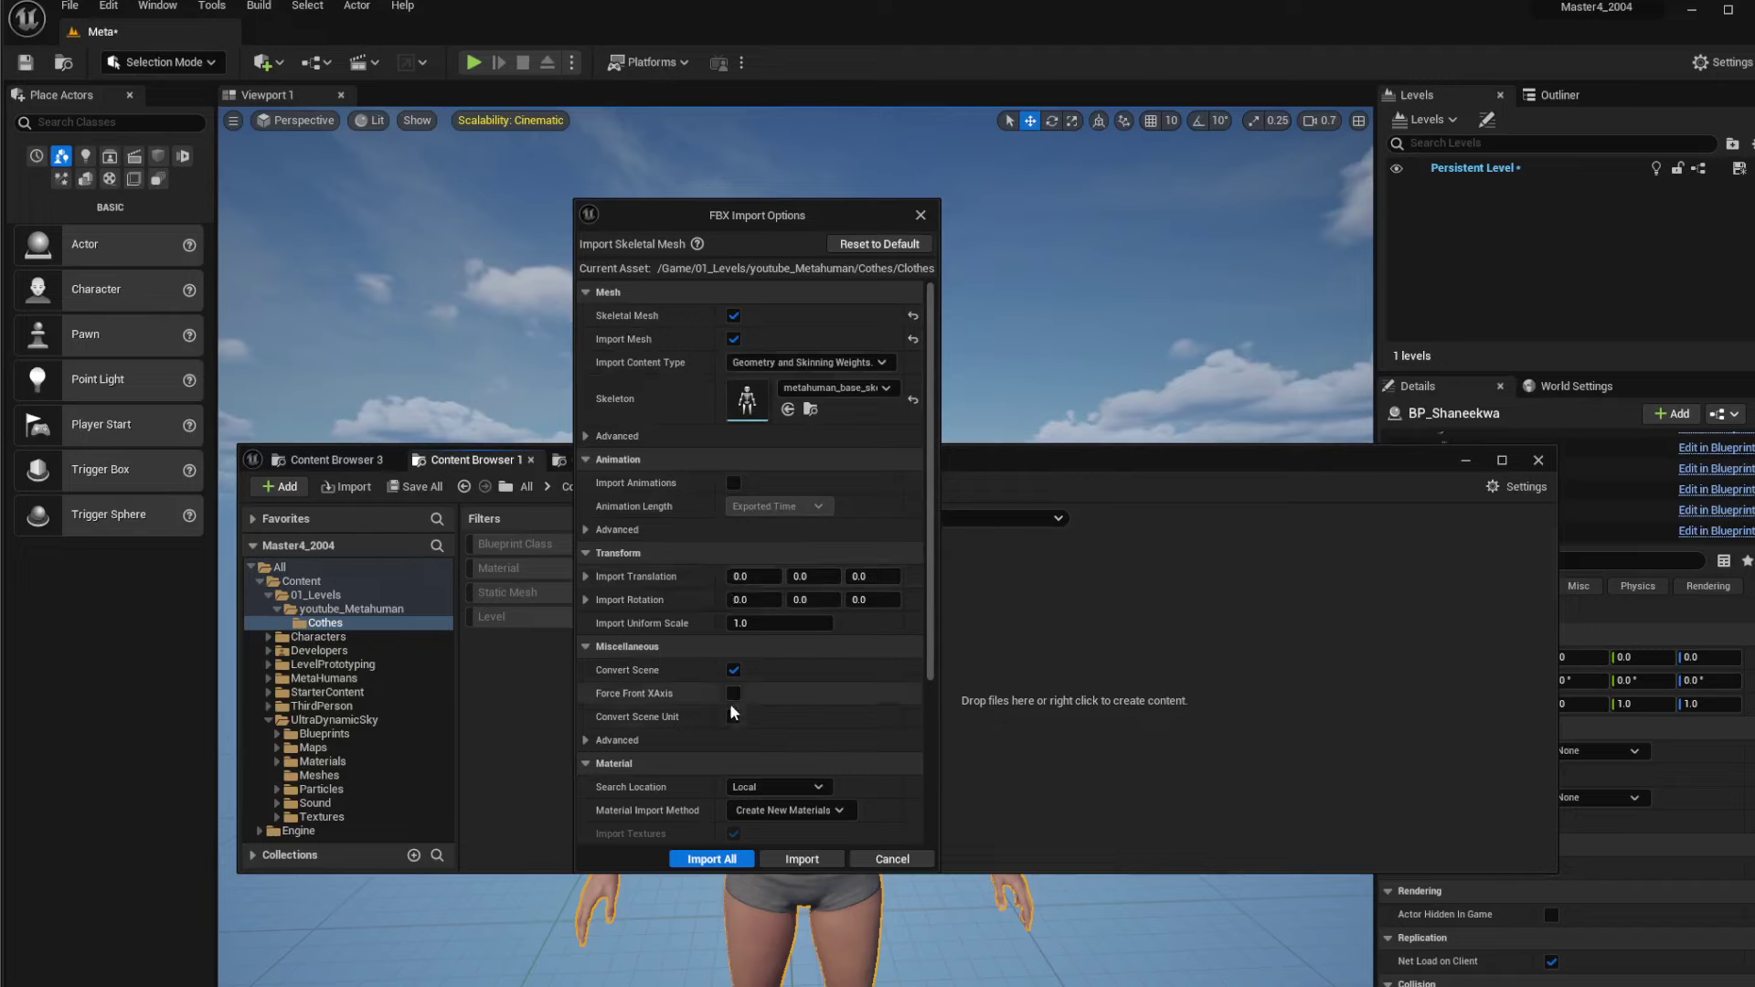
{"action": "scroll", "coordinate": [730, 704], "scroll_direction": "down", "scroll_amount": 3}
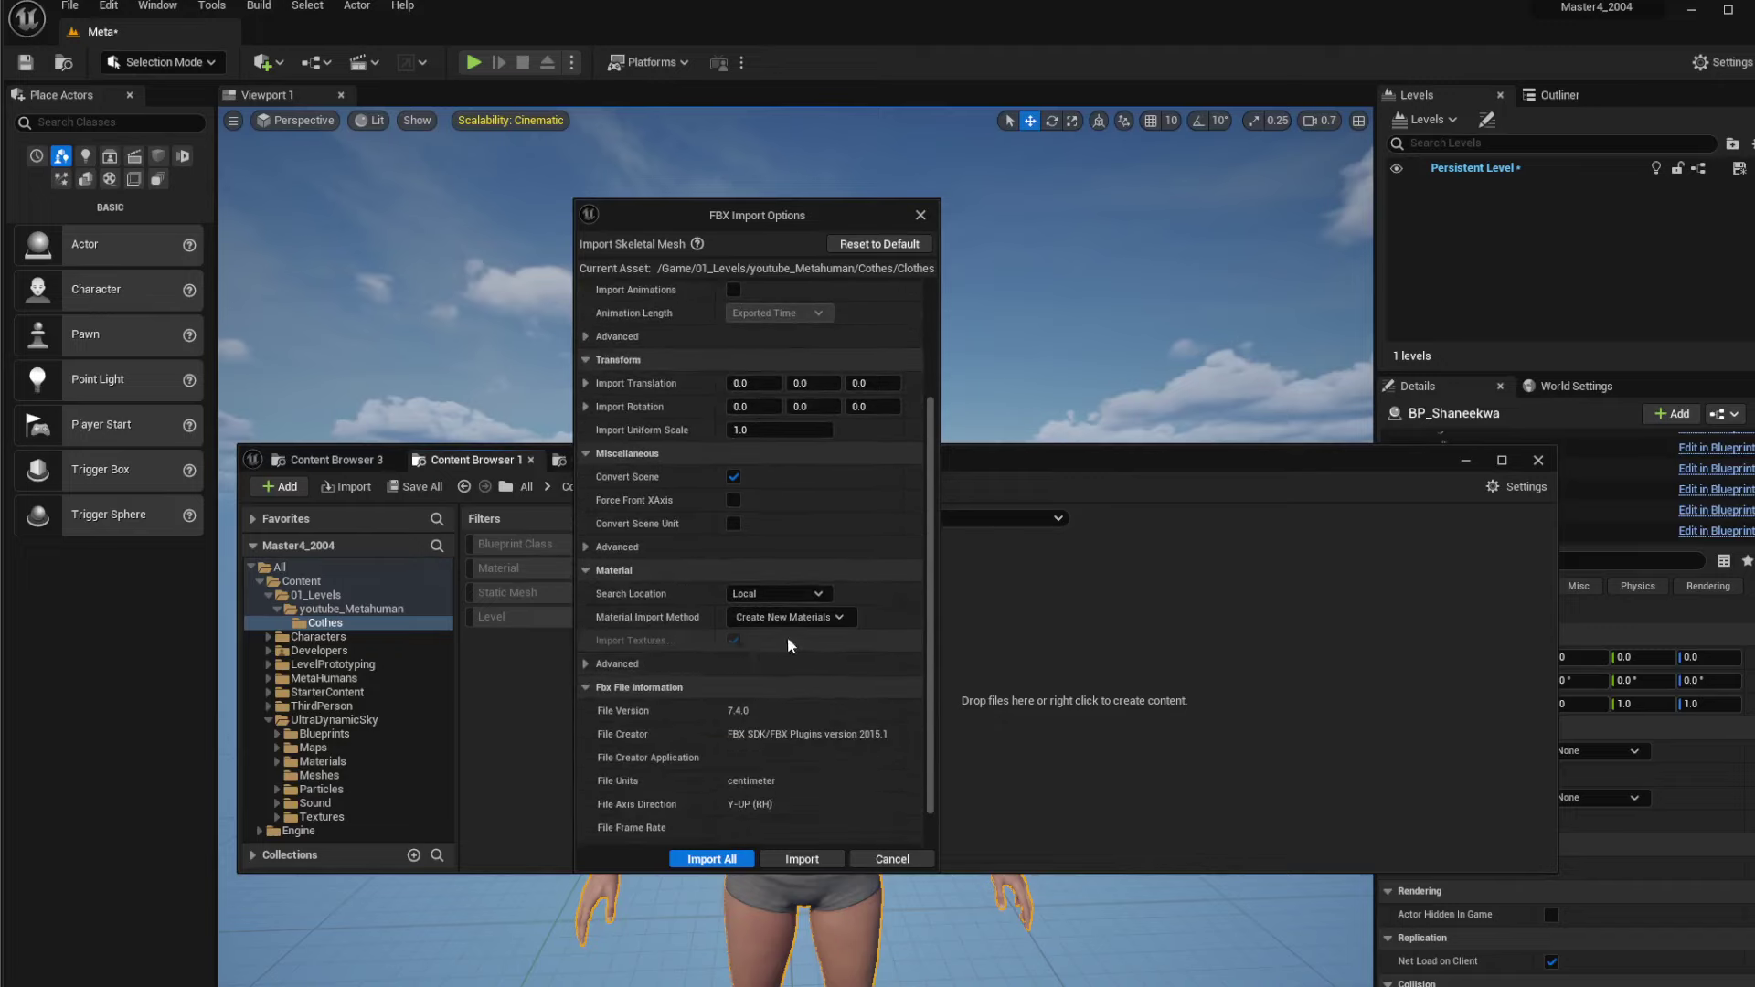
{"action": "scroll", "coordinate": [714, 683], "scroll_direction": "down", "scroll_amount": 1}
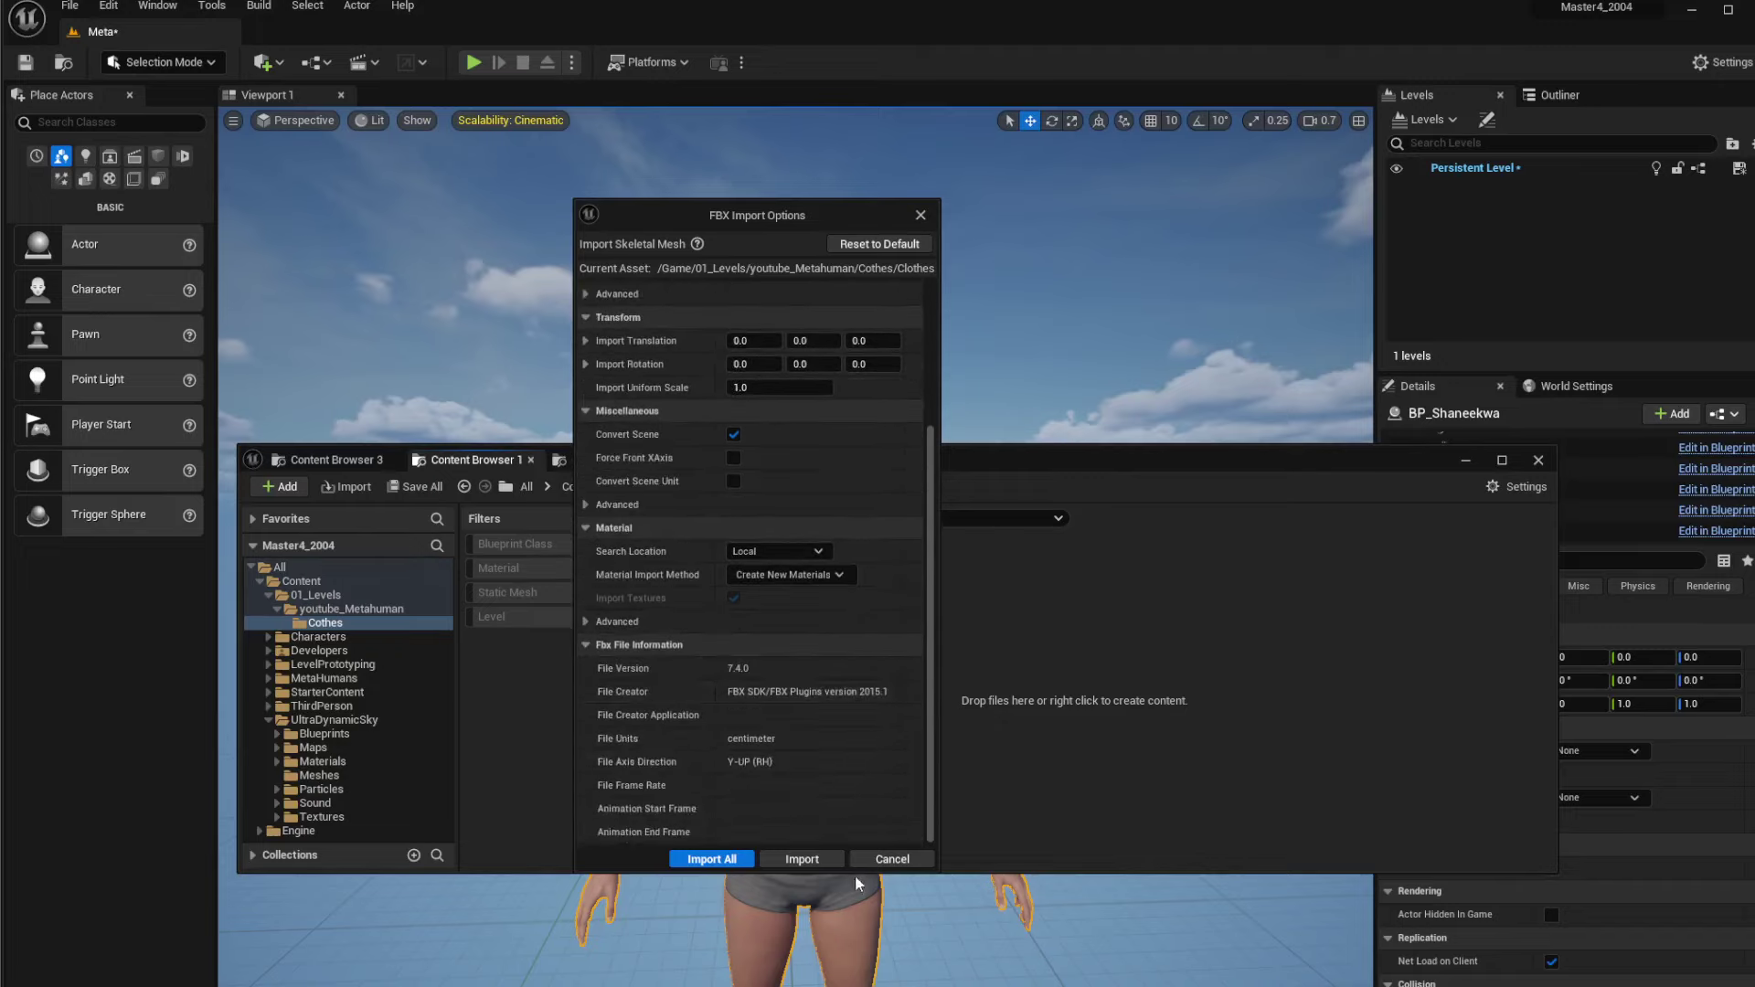
{"action": "left_click", "coordinate": [802, 859]}
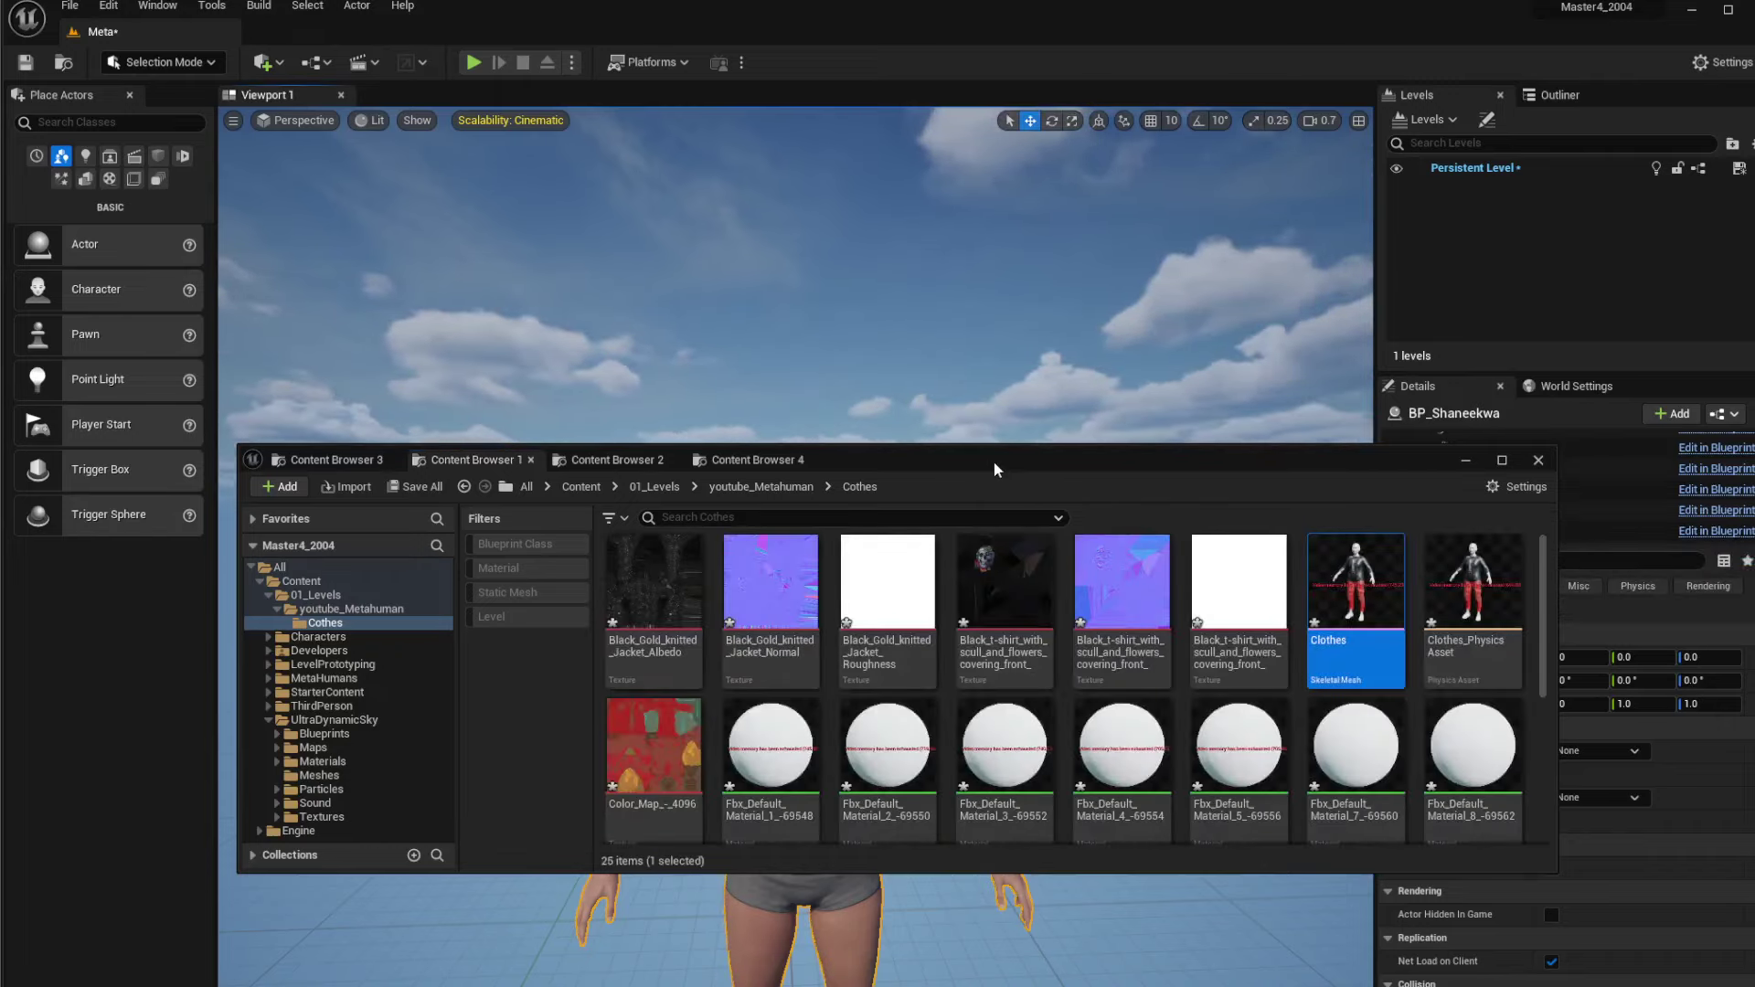
Apply the imported Clothes skeletal mesh to the Body component of BP_Shaneekwa
{"action": "left_click_drag", "start_coordinate": [990, 463], "coordinate": [863, 128]}
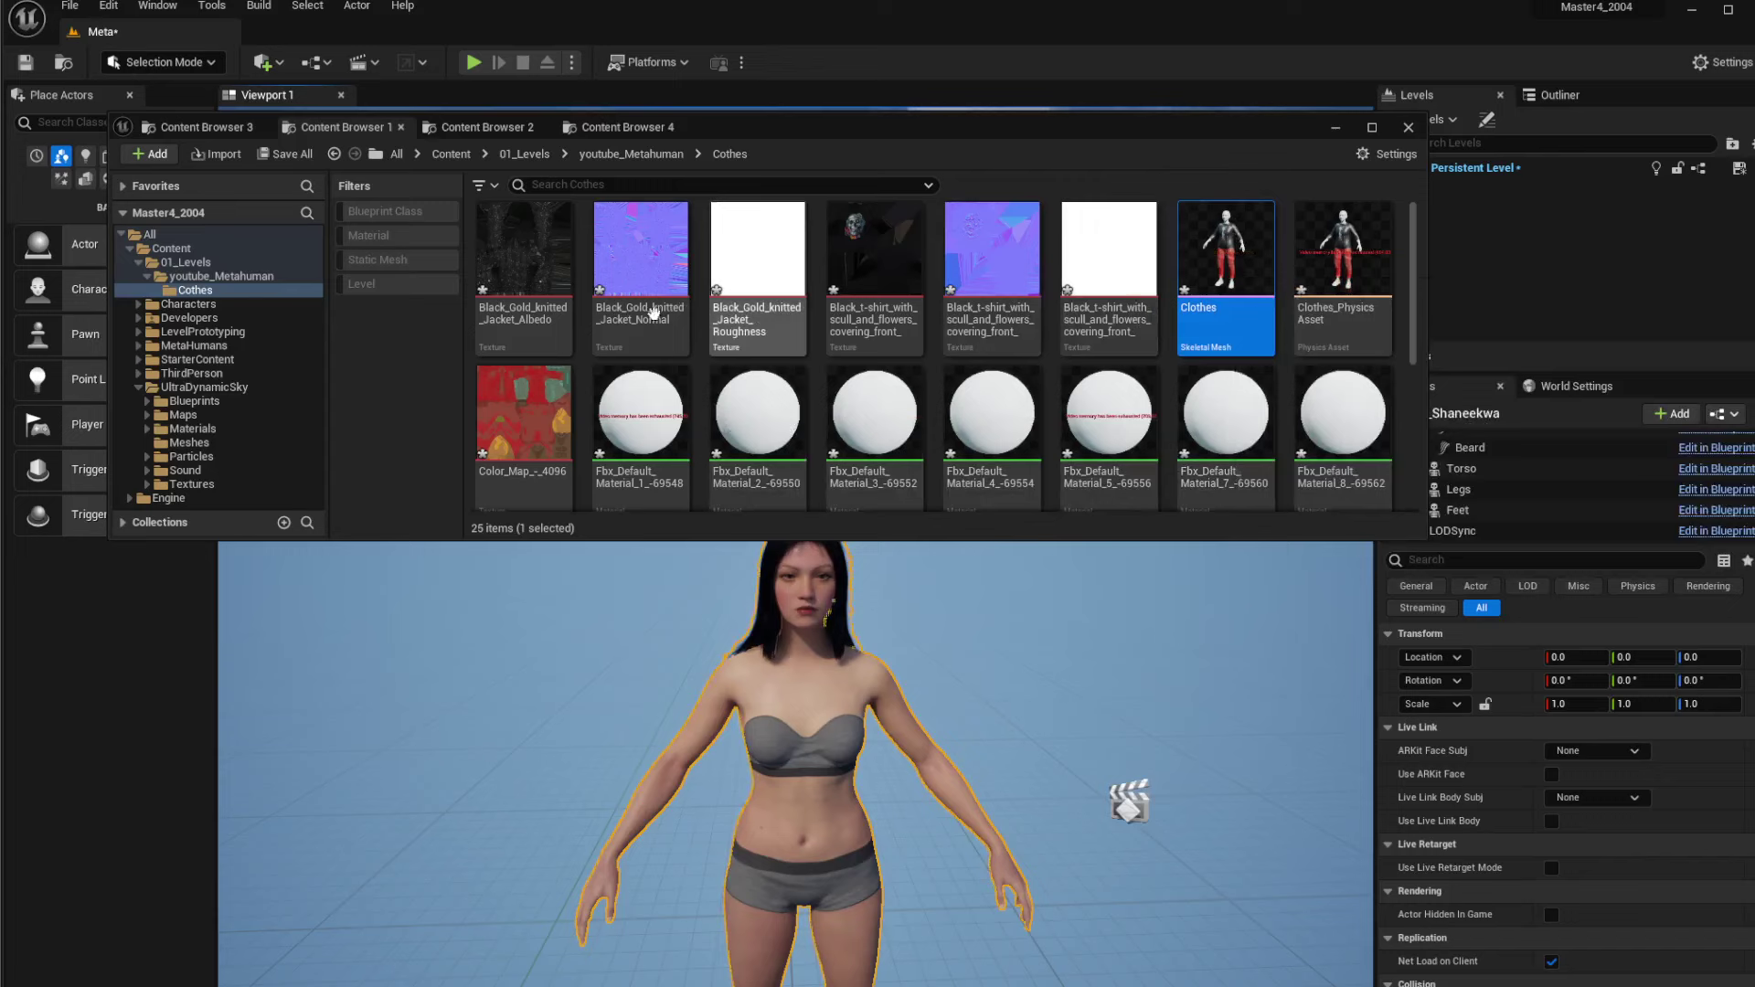
{"action": "scroll", "coordinate": [660, 426], "scroll_direction": "down", "scroll_amount": 1}
{"action": "scroll", "coordinate": [676, 468], "scroll_direction": "down", "scroll_amount": 2}
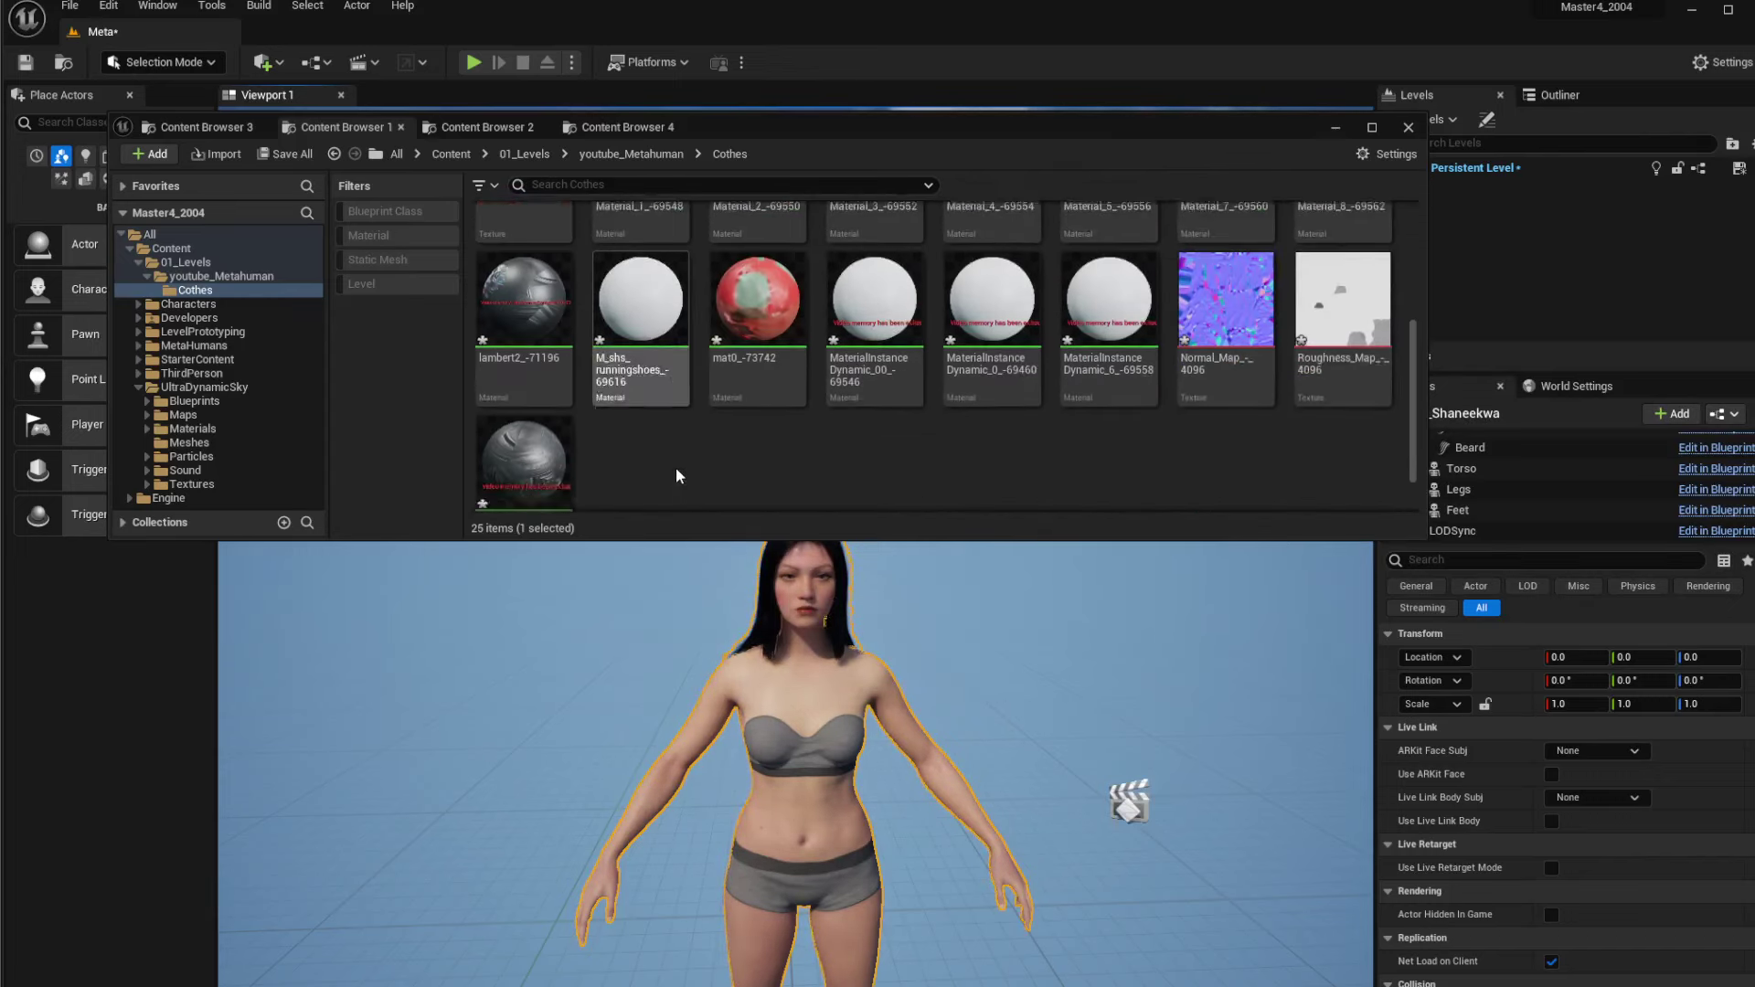
{"action": "scroll", "coordinate": [677, 468], "scroll_direction": "up", "scroll_amount": 2}
{"action": "scroll", "coordinate": [674, 467], "scroll_direction": "up", "scroll_amount": 1}
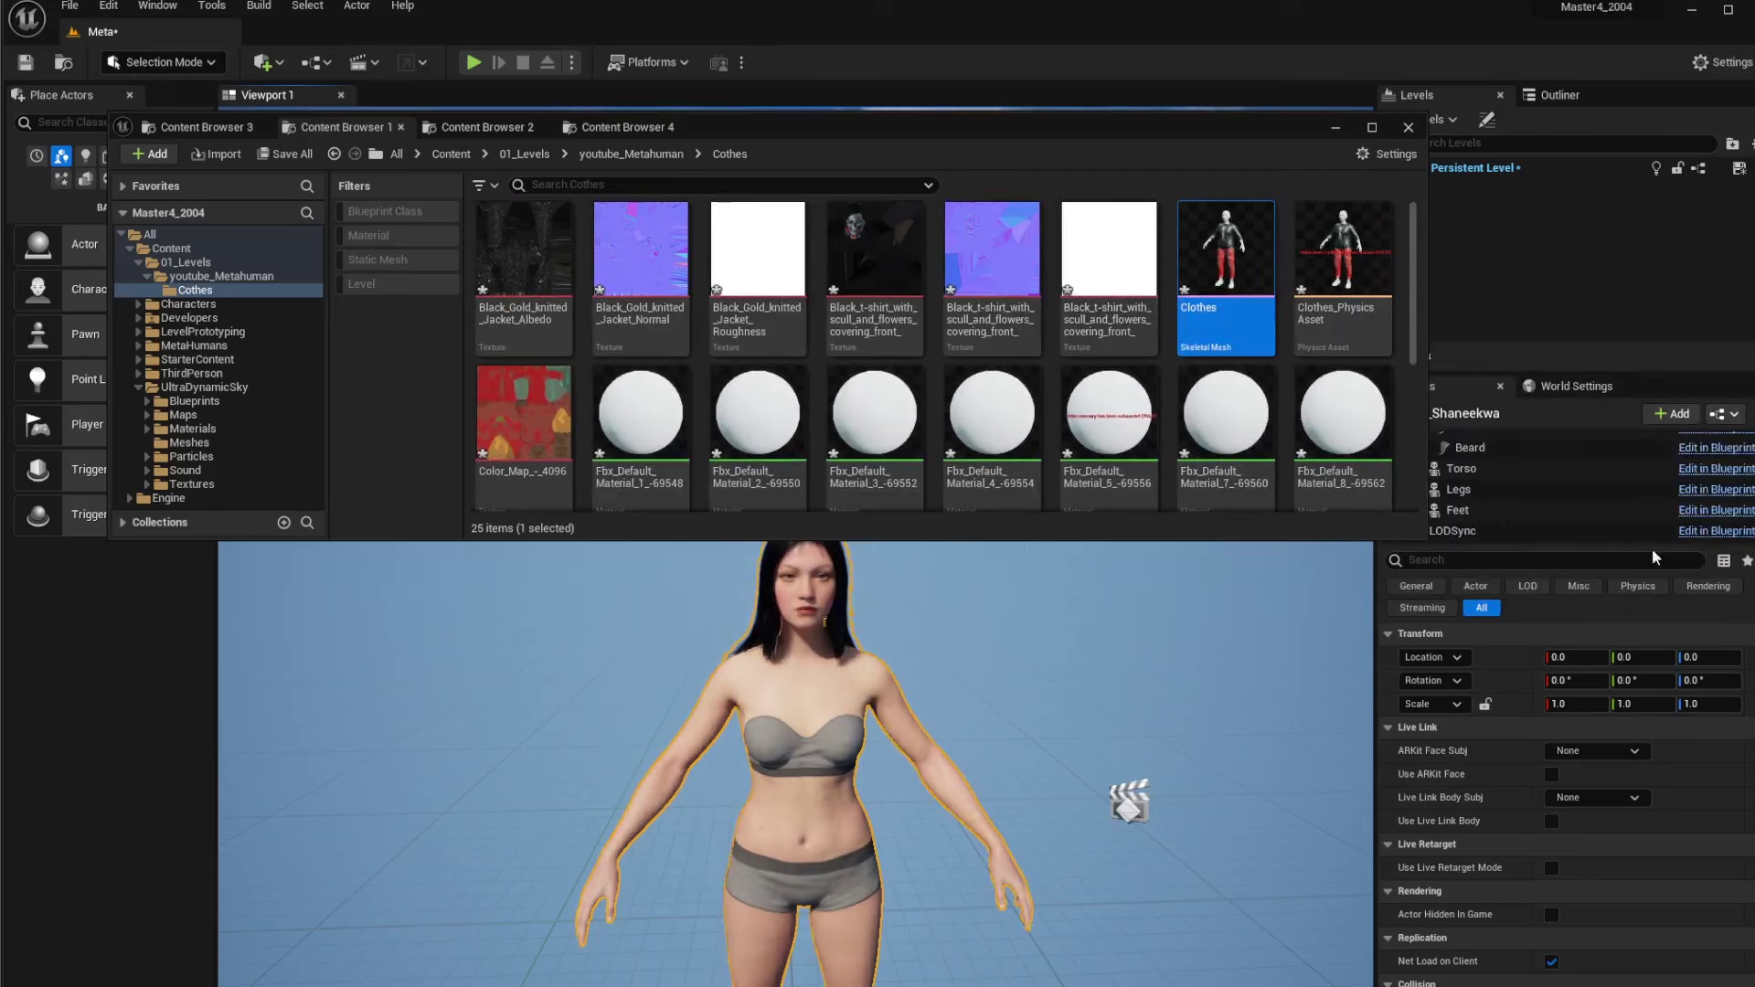
{"action": "left_click_drag", "start_coordinate": [1072, 135], "coordinate": [952, 68]}
{"action": "scroll", "coordinate": [1466, 474], "scroll_direction": "up", "scroll_amount": 5}
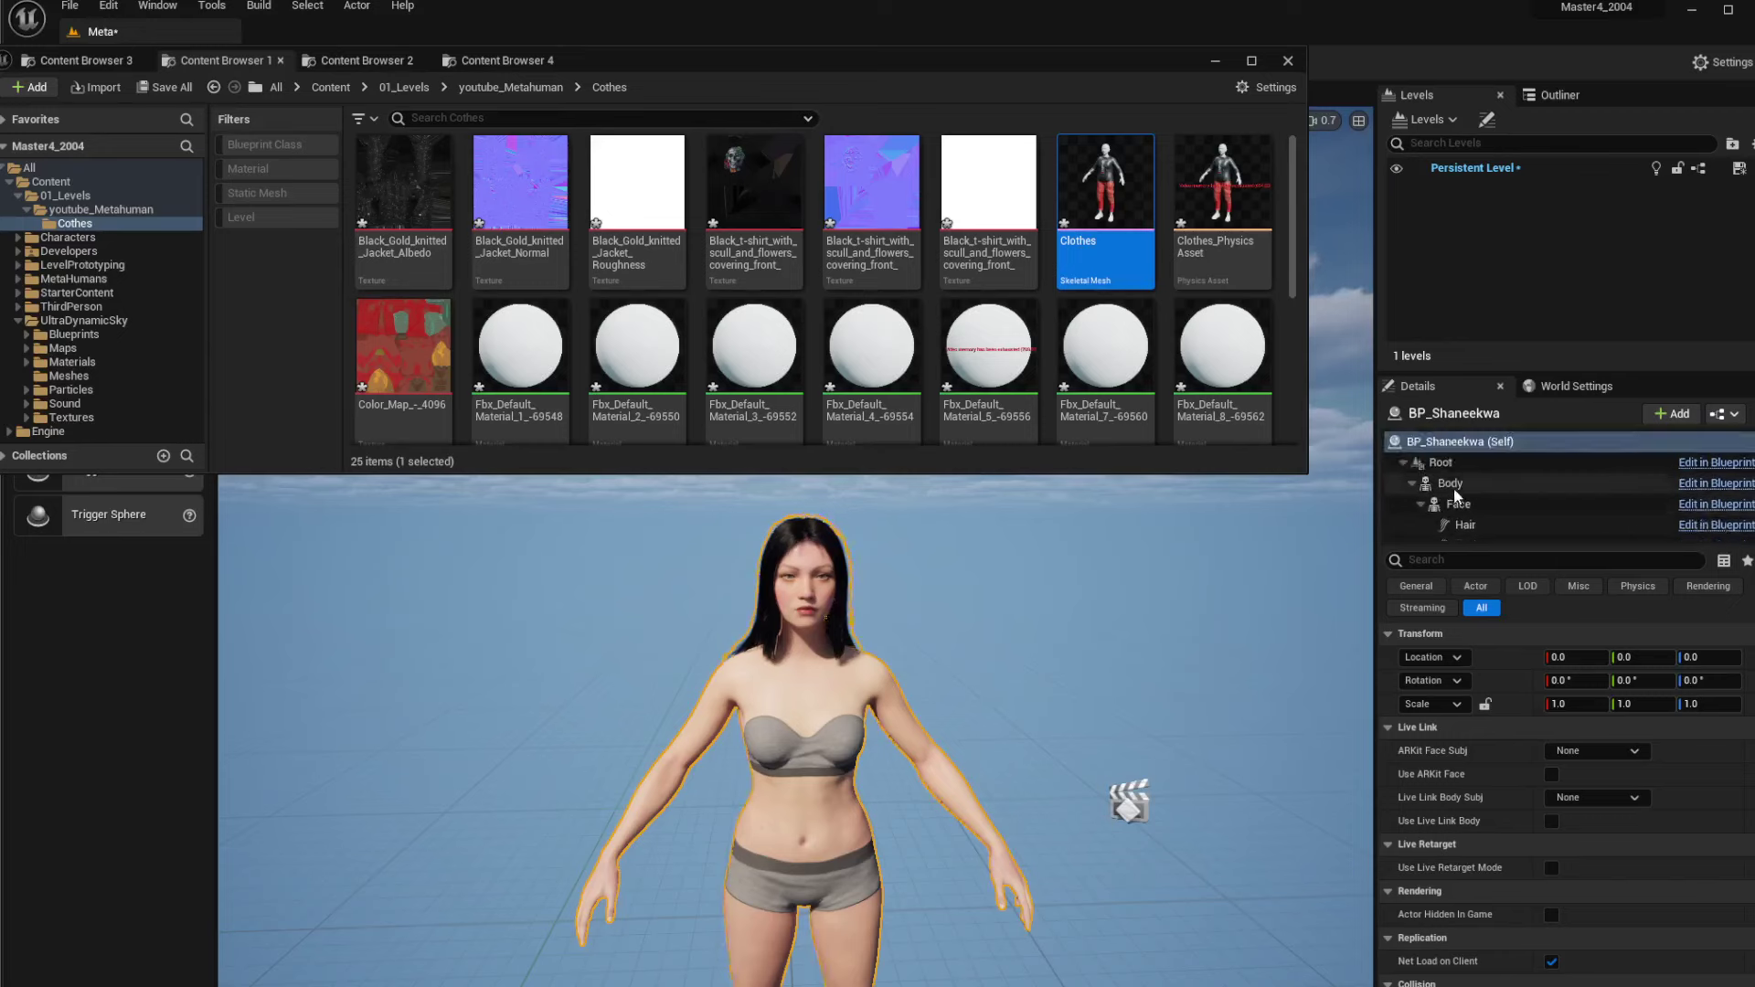
{"action": "left_click", "coordinate": [1453, 484]}
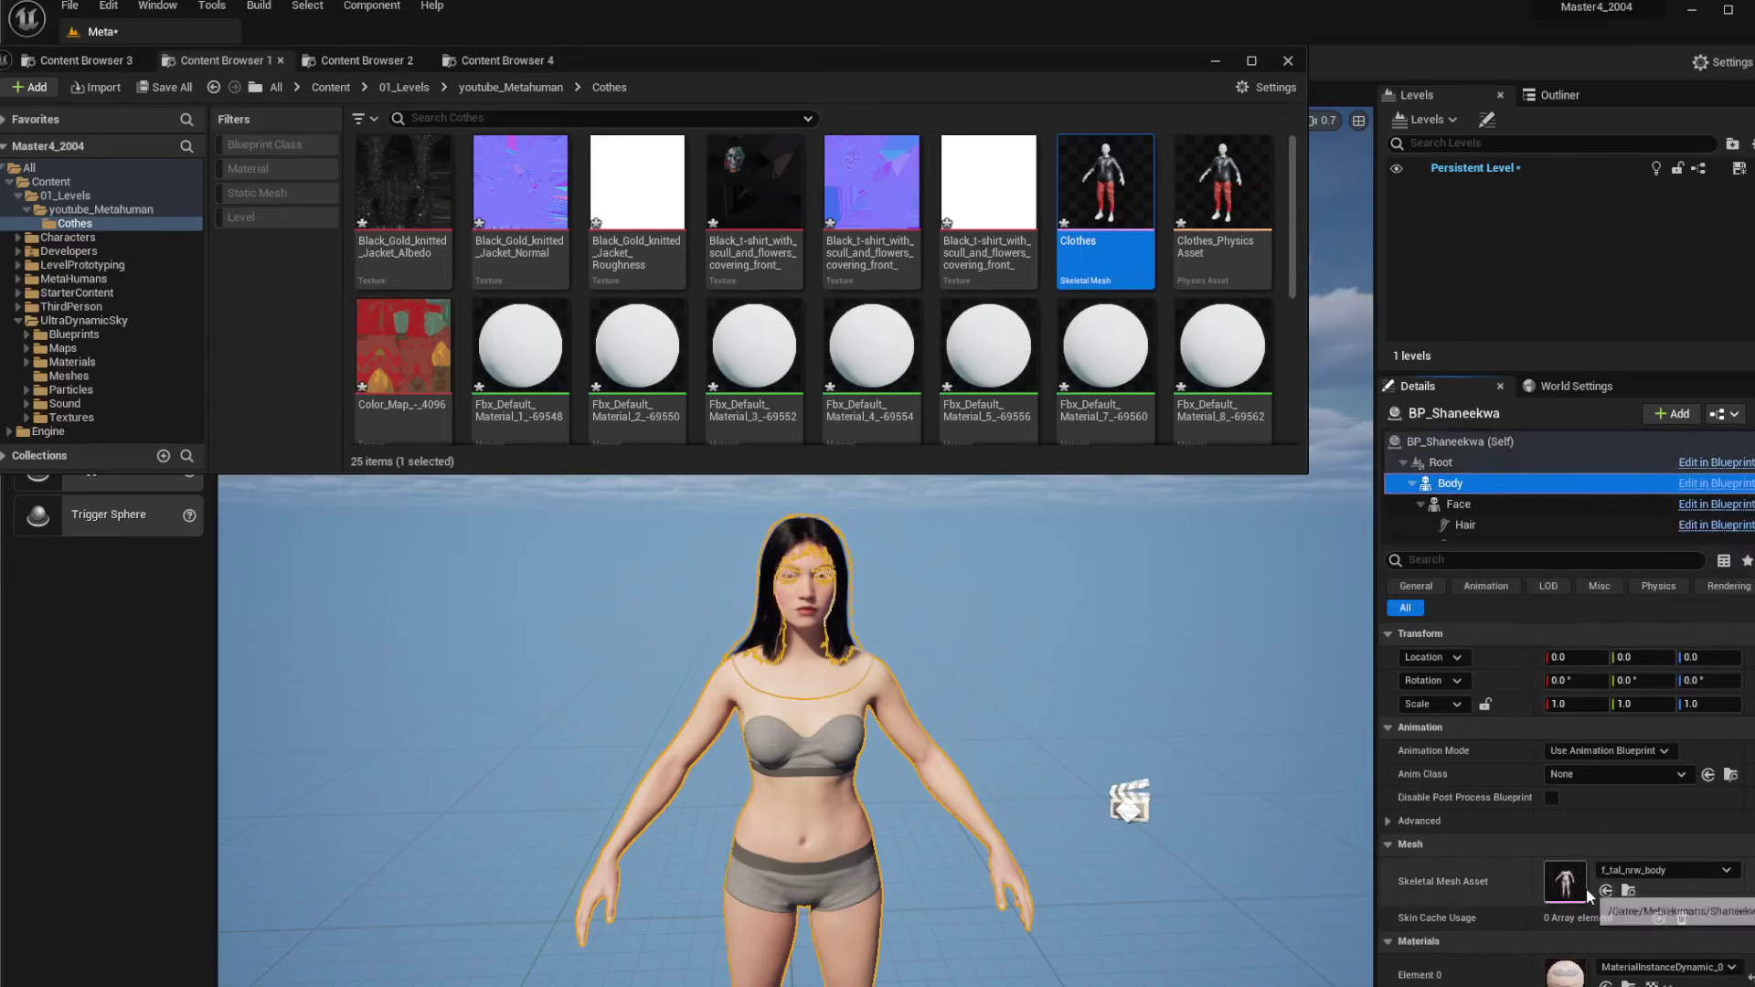
{"action": "left_click_drag", "start_coordinate": [1108, 185], "coordinate": [1509, 934]}
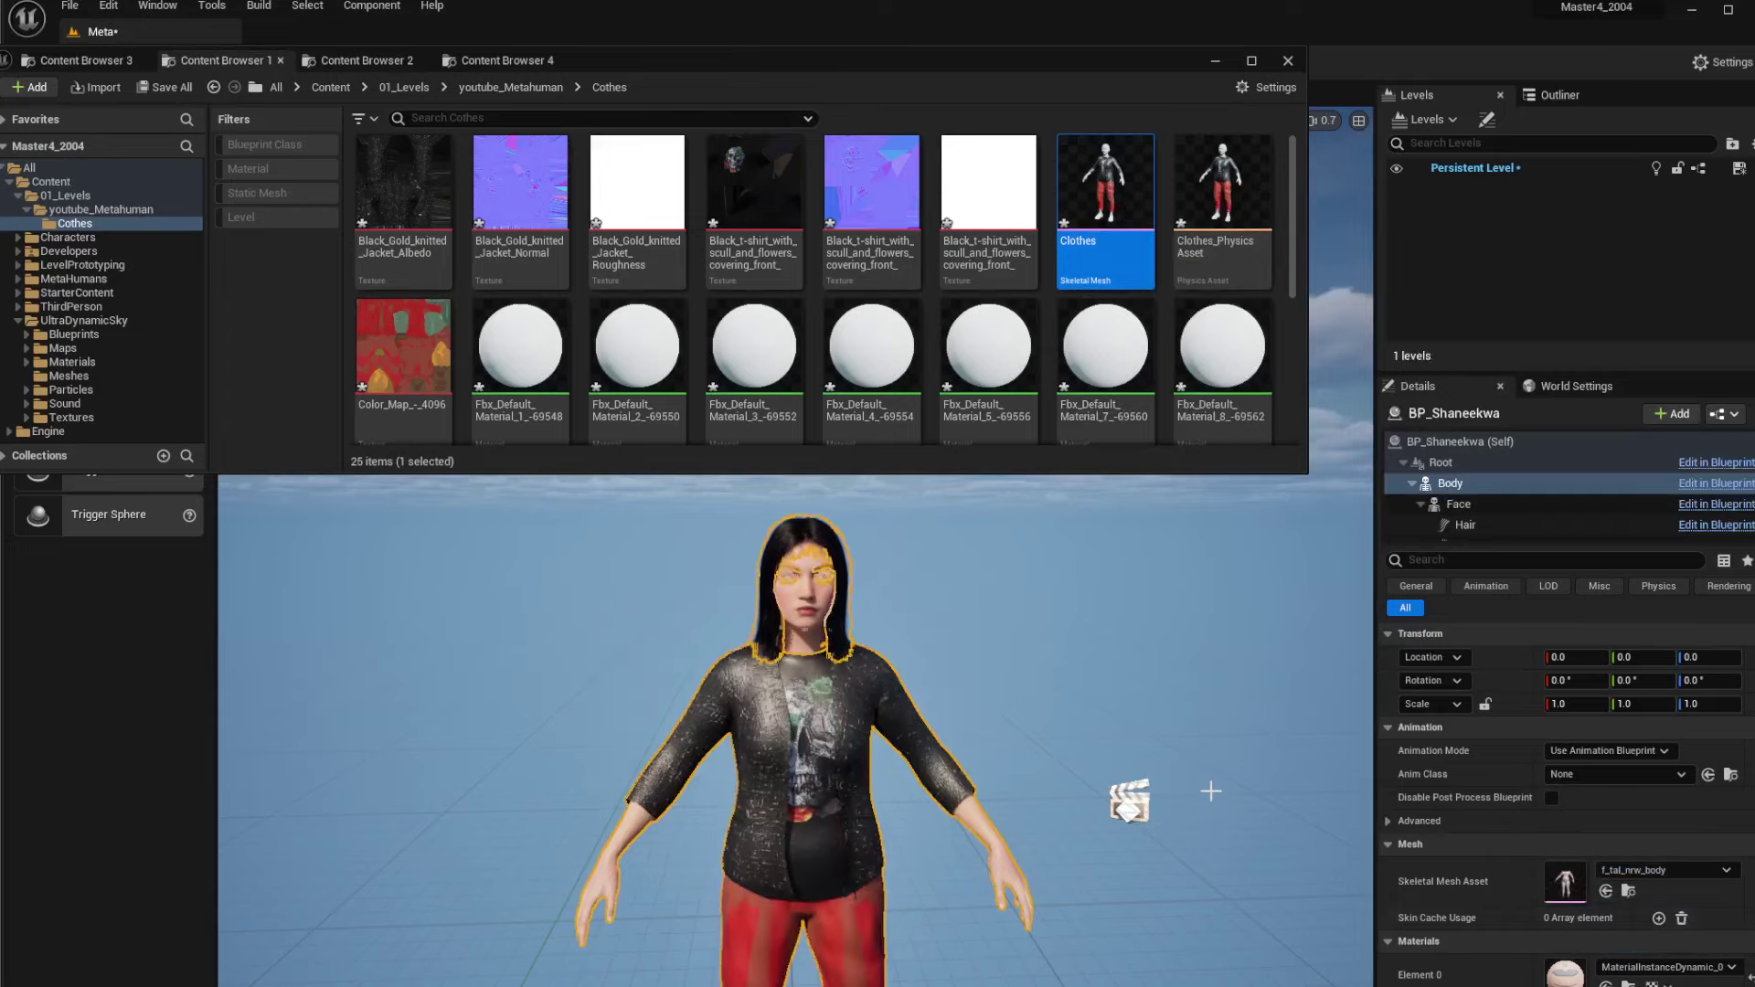
Examine how the jacket, T-shirt and pants fit the MetaHuman, both close up and at full length
{"action": "scroll", "coordinate": [1046, 686], "scroll_direction": "down", "scroll_amount": 3}
{"action": "scroll", "coordinate": [1046, 687], "scroll_direction": "up", "scroll_amount": 5}
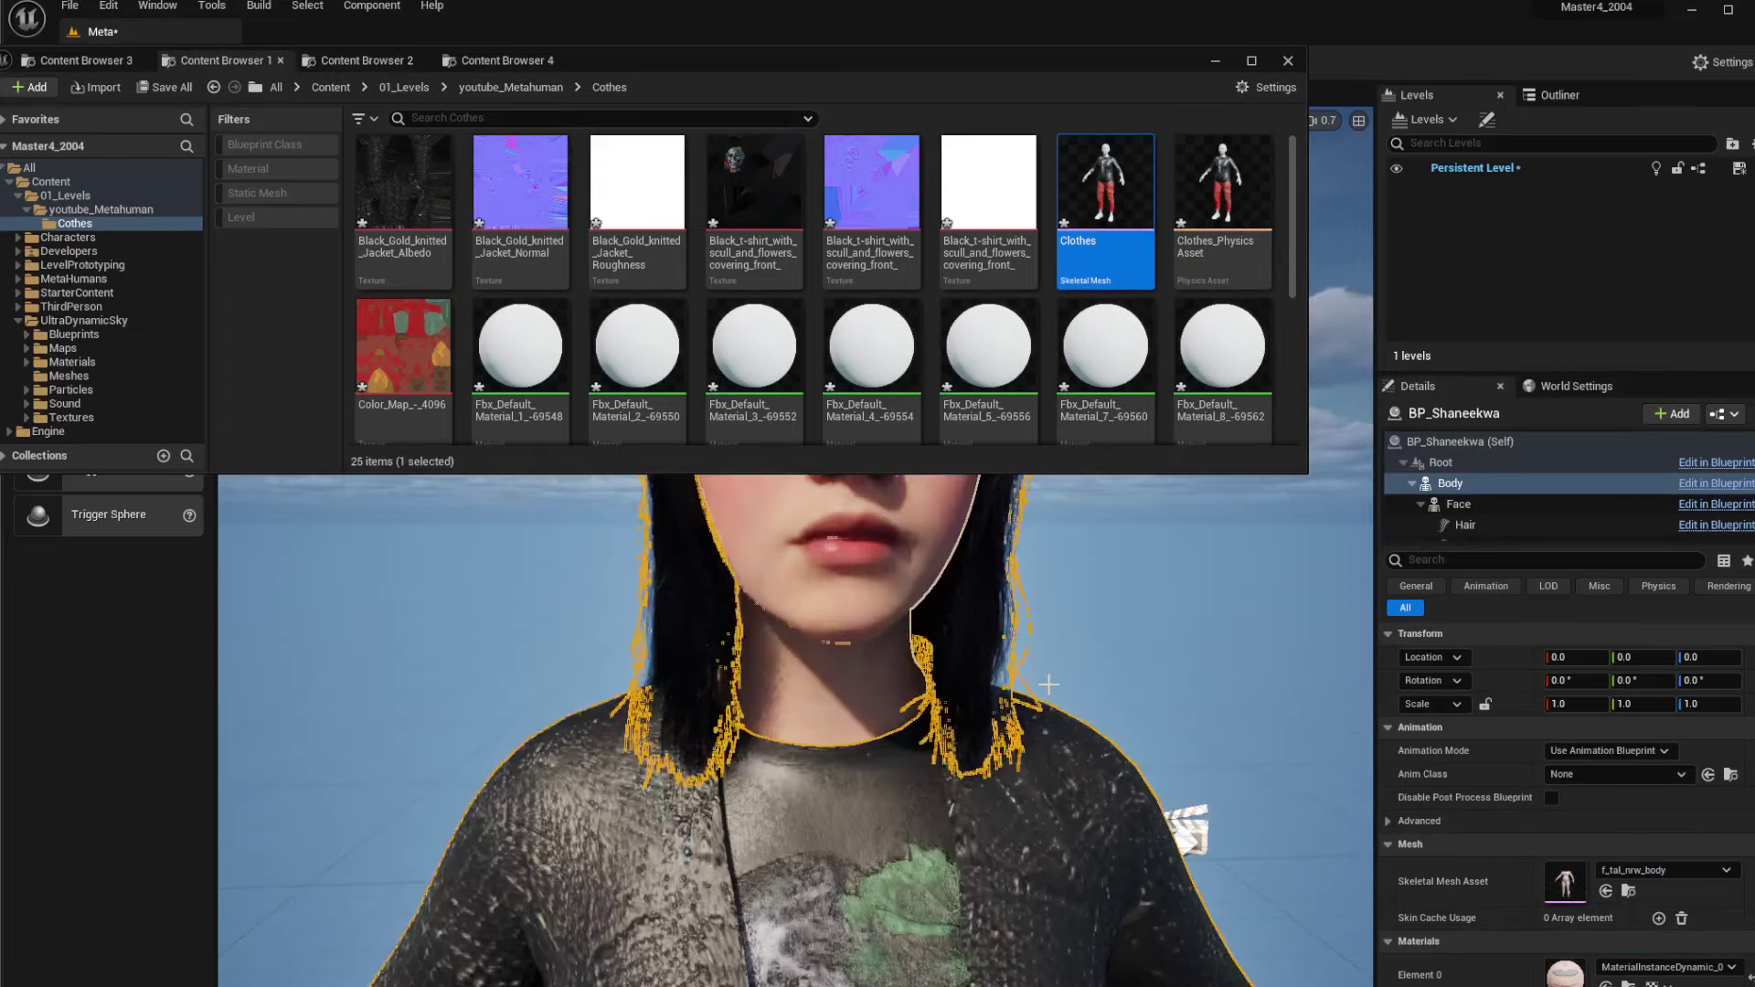
{"action": "scroll", "coordinate": [1088, 681], "scroll_direction": "down", "scroll_amount": 3}
{"action": "scroll", "coordinate": [1087, 679], "scroll_direction": "up", "scroll_amount": 5}
{"action": "right_click_drag", "start_coordinate": [914, 786], "coordinate": [840, 838]}
{"action": "scroll", "coordinate": [840, 838], "scroll_direction": "up", "scroll_amount": 5}
{"action": "scroll", "coordinate": [839, 836], "scroll_direction": "down", "scroll_amount": 8}
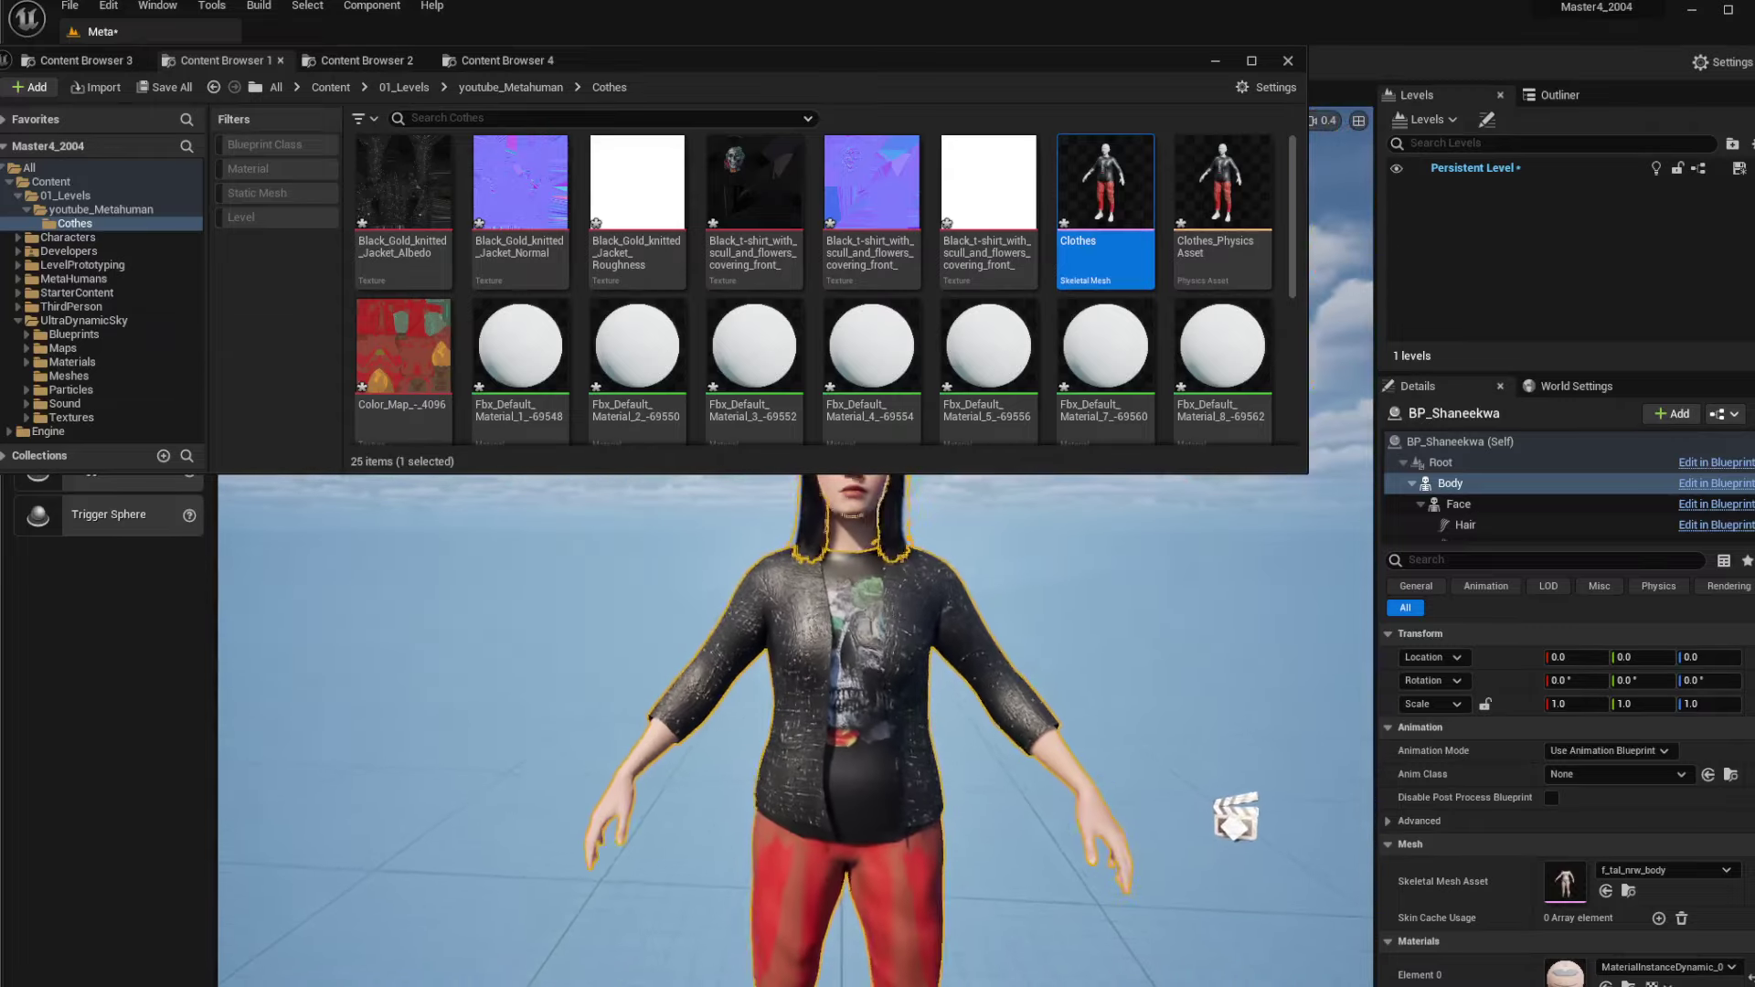
{"action": "scroll", "coordinate": [839, 836], "scroll_direction": "down", "scroll_amount": 5}
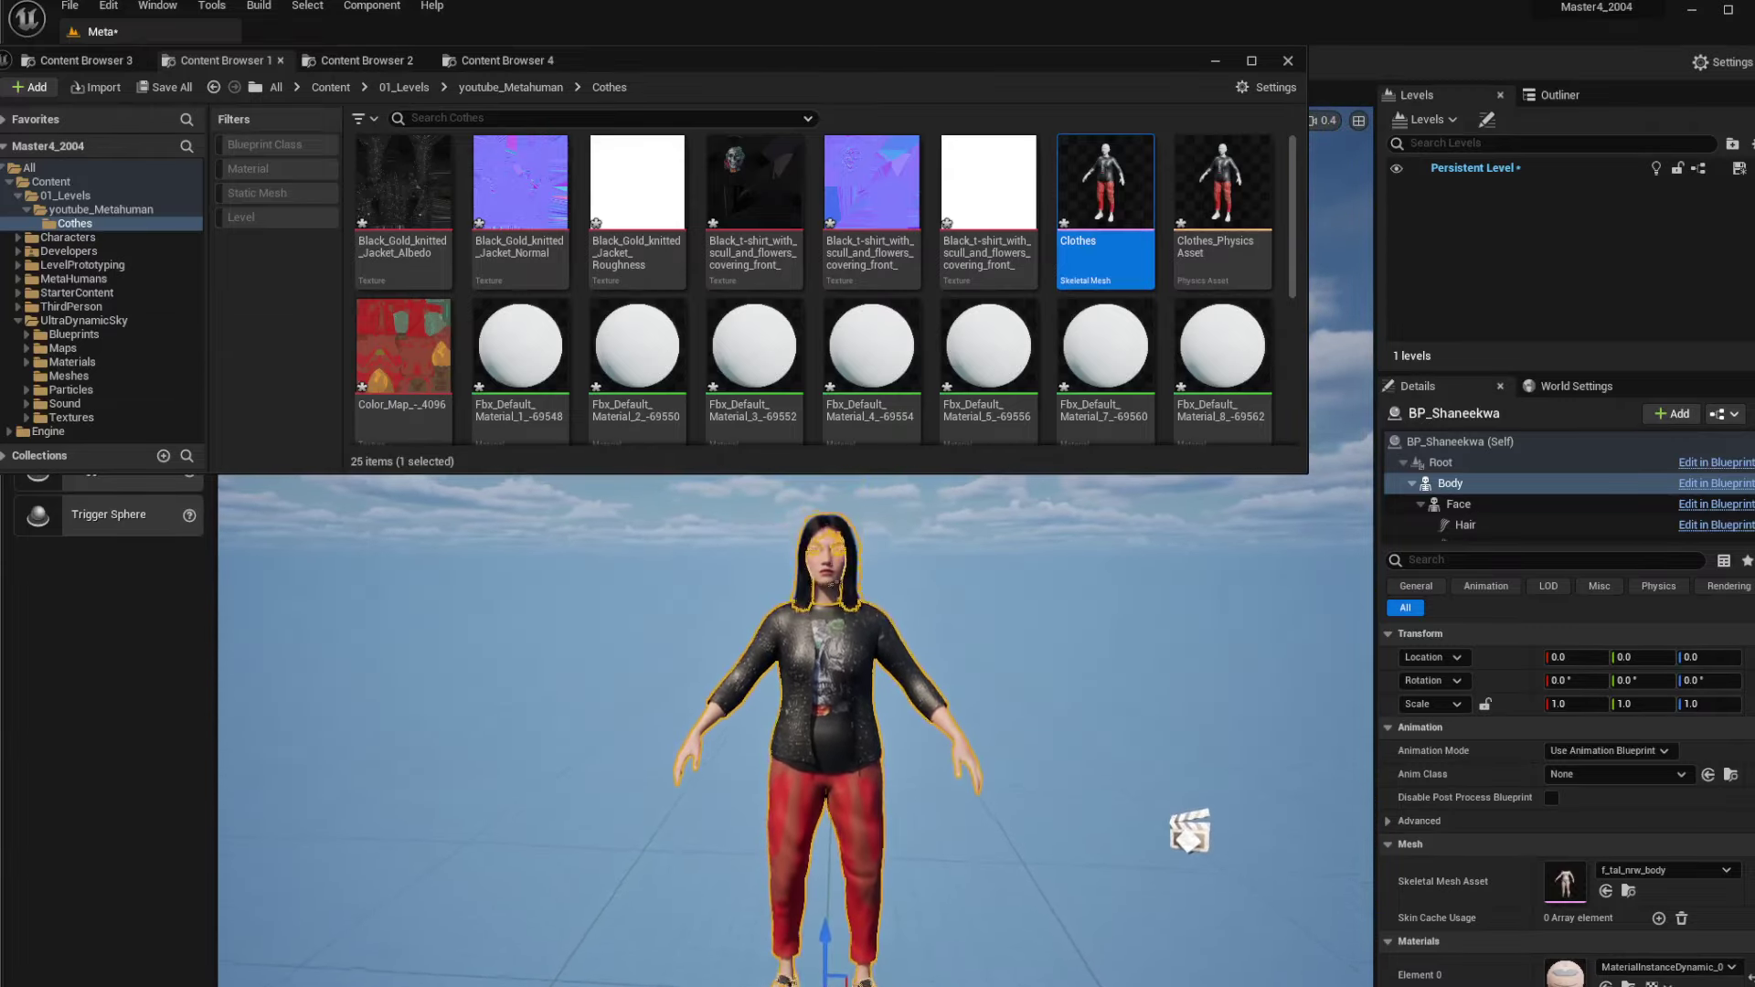
Examine the dressed MetaHuman's eyes and eyelashes up close, and check the whole figure again
{"action": "left_click", "coordinate": [1031, 808]}
{"action": "right_click_drag", "start_coordinate": [1031, 808], "coordinate": [1036, 798]}
{"action": "scroll", "coordinate": [1036, 798], "scroll_direction": "up", "scroll_amount": 6}
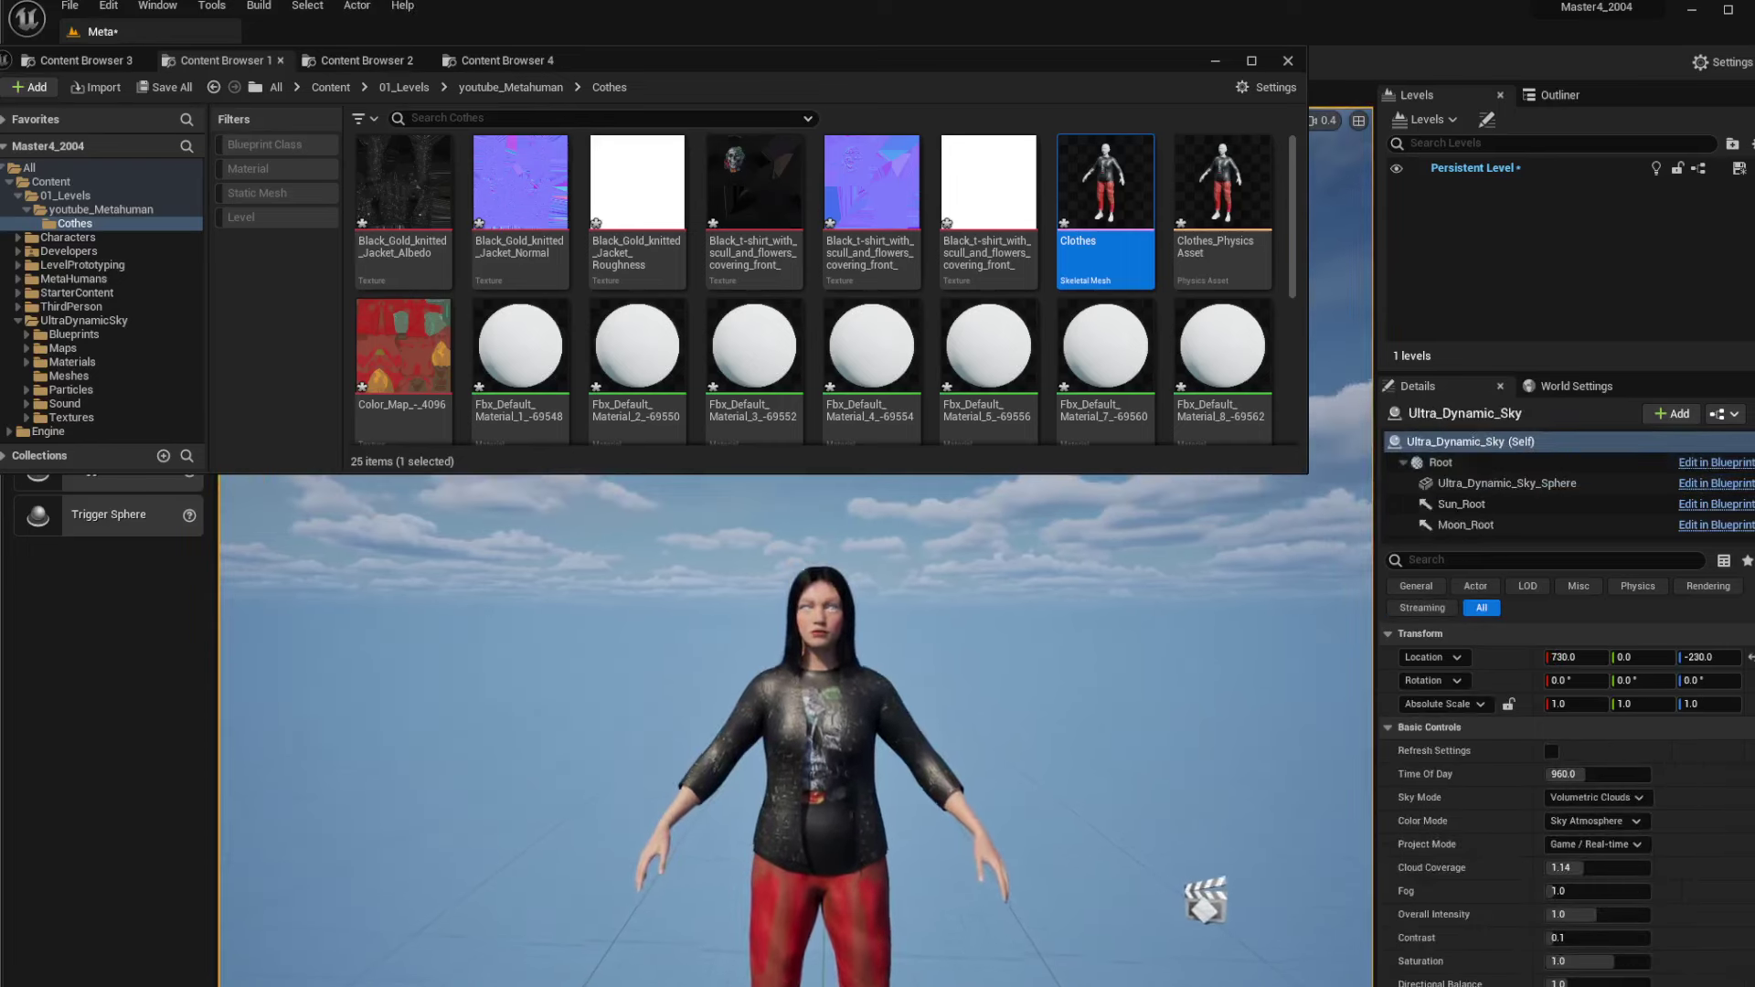
{"action": "key", "text": "s"}
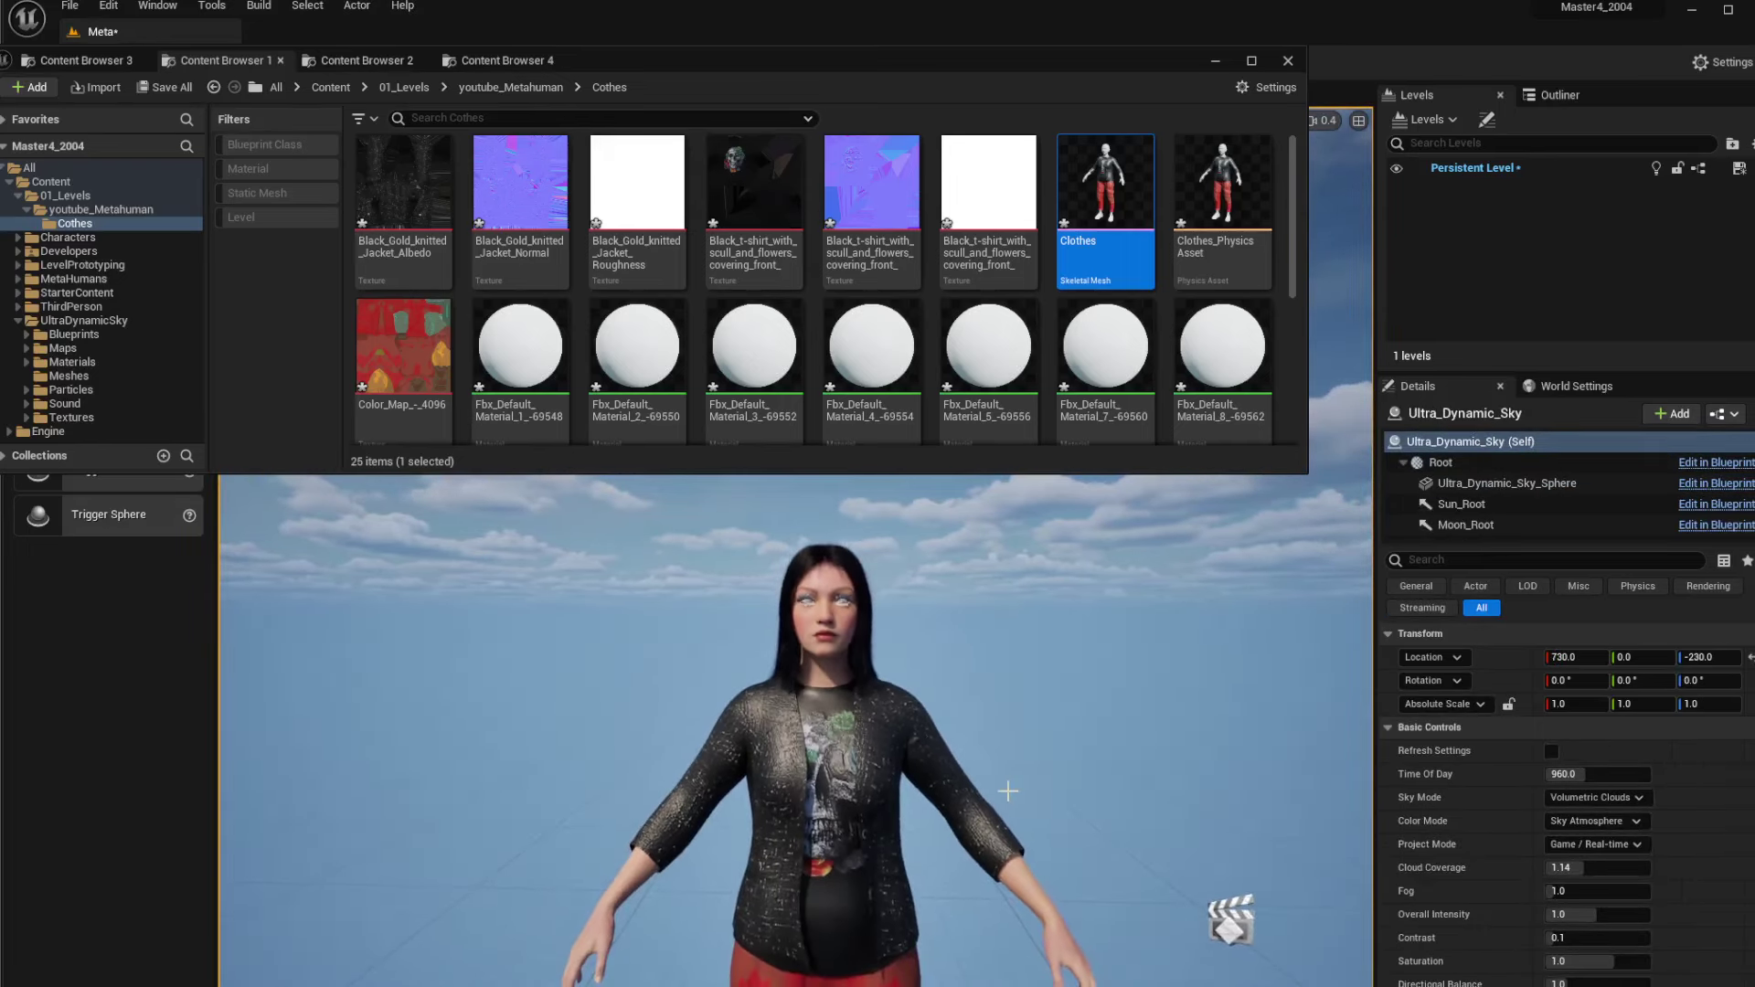
{"action": "right_click_drag", "start_coordinate": [999, 746], "coordinate": [998, 729]}
{"action": "key", "text": "w"}
{"action": "scroll", "coordinate": [884, 646], "scroll_direction": "up", "scroll_amount": 5}
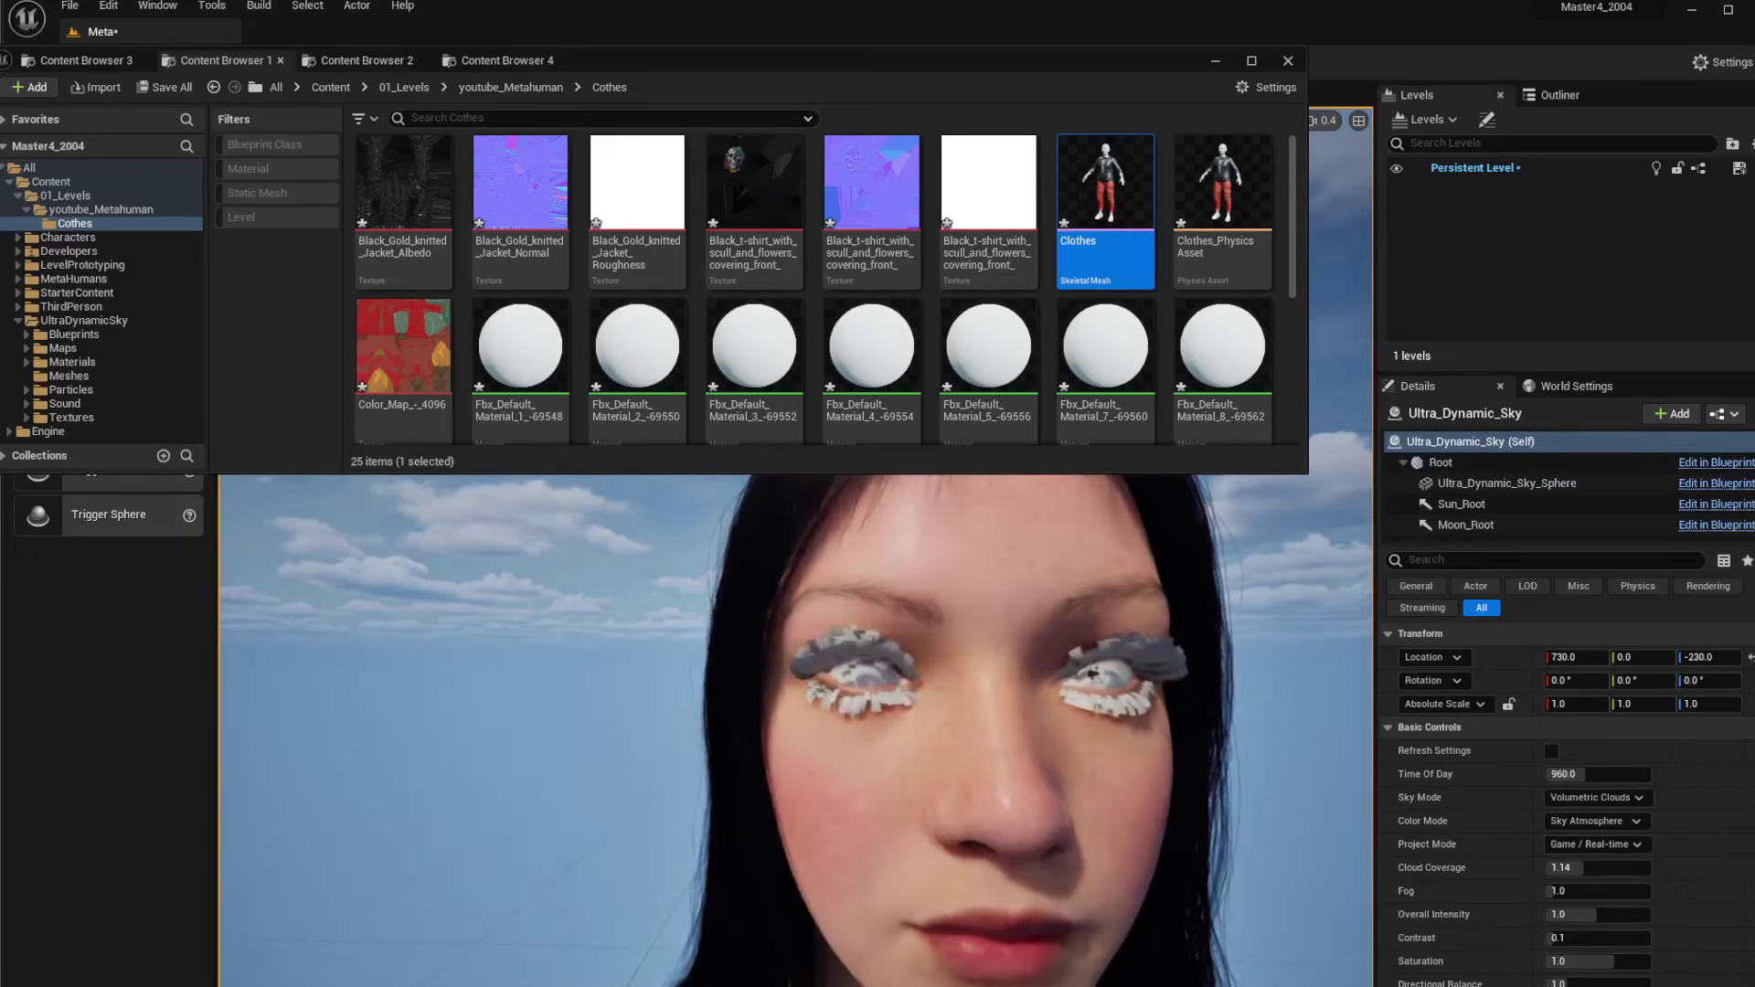
{"action": "scroll", "coordinate": [1094, 674], "scroll_direction": "down", "scroll_amount": 6}
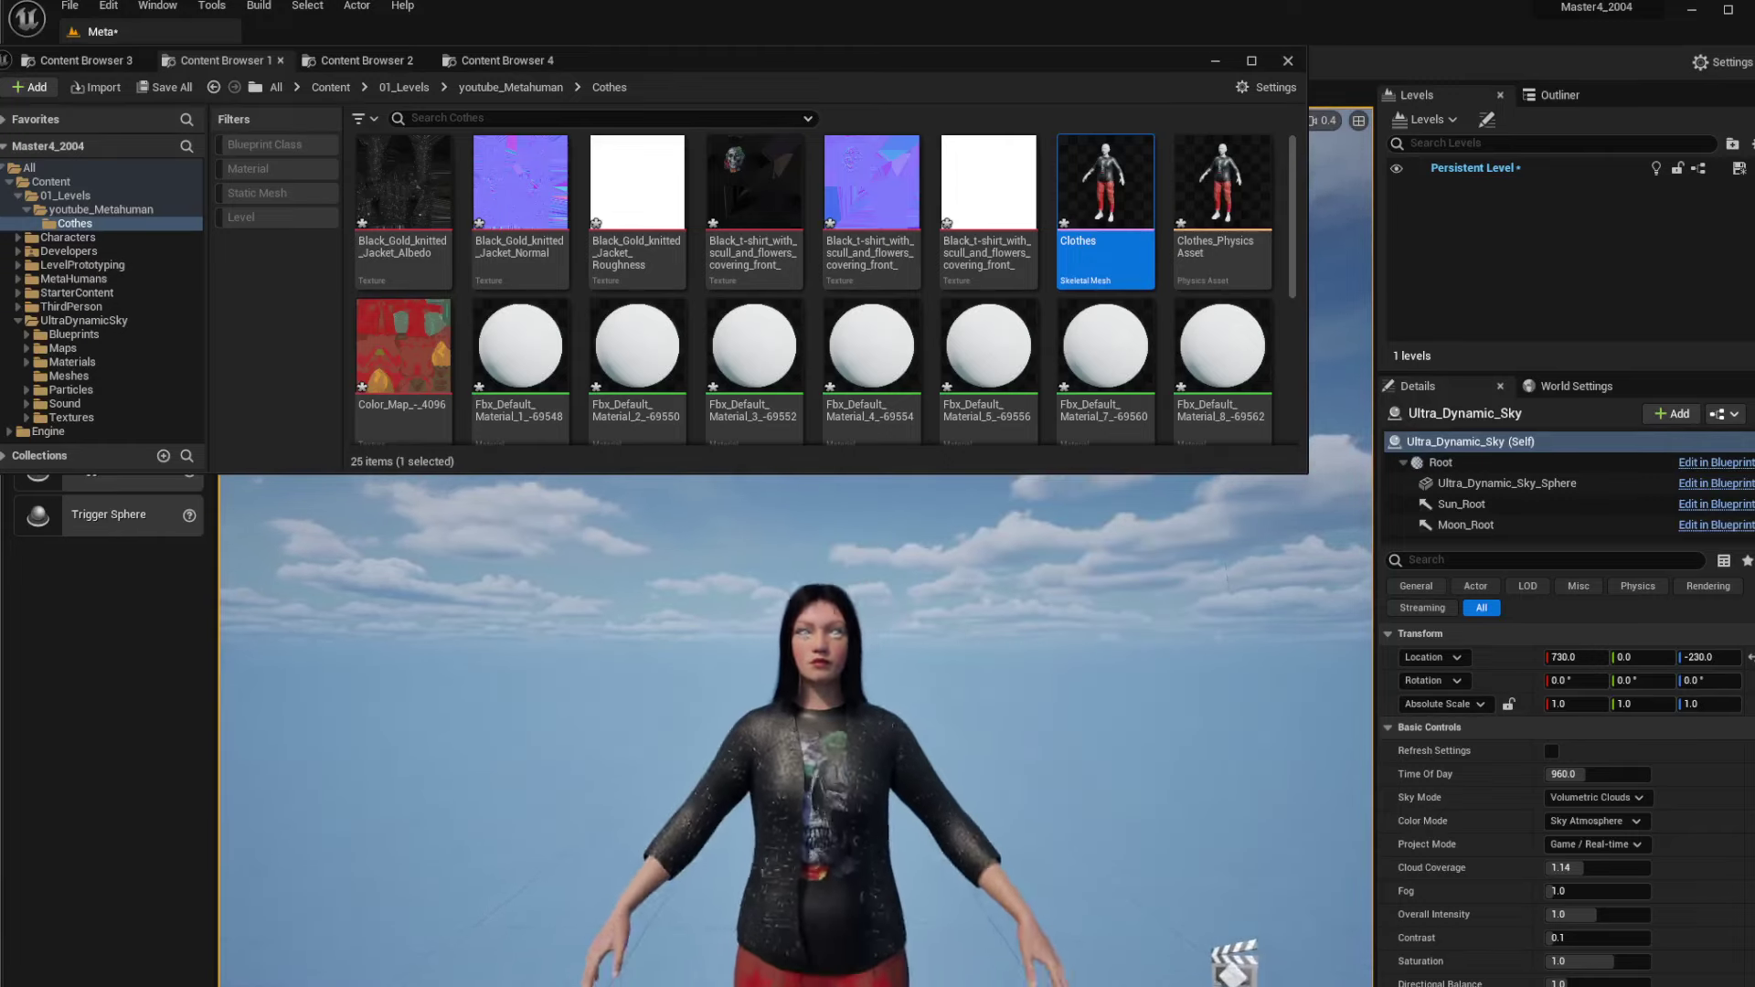
{"action": "key", "text": "s"}
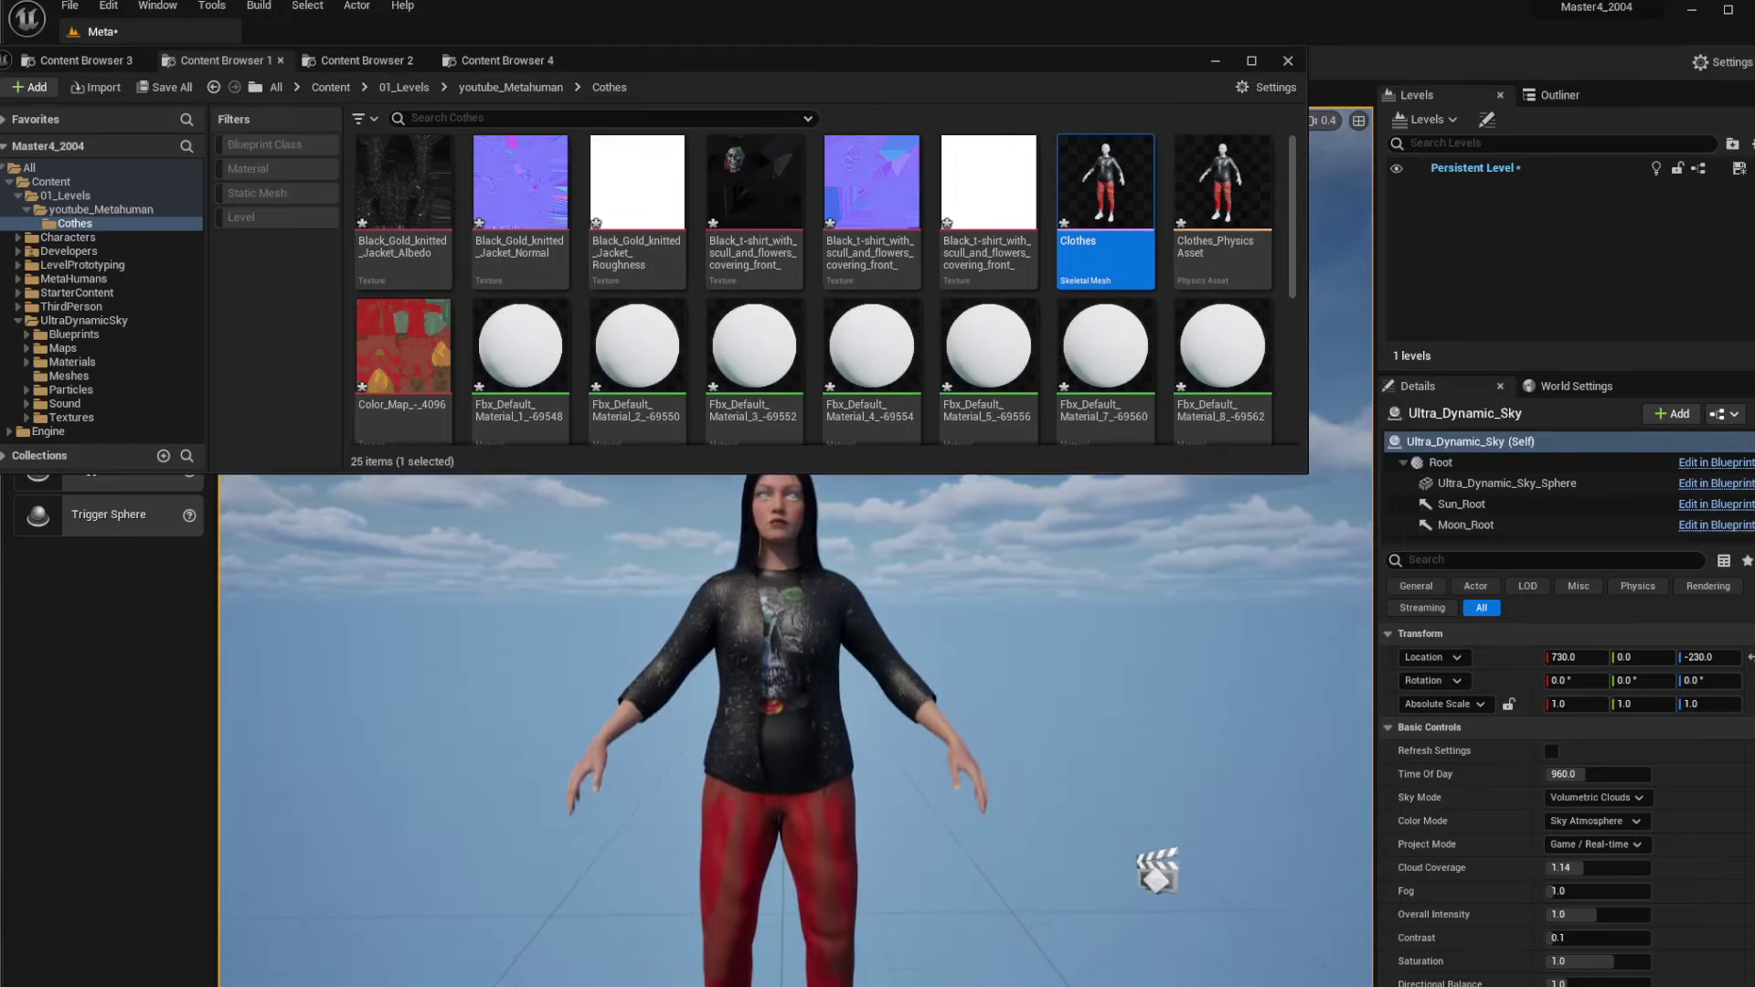
{"action": "right_click_drag", "start_coordinate": [1094, 674], "coordinate": [1094, 653]}
{"action": "key", "text": "w"}
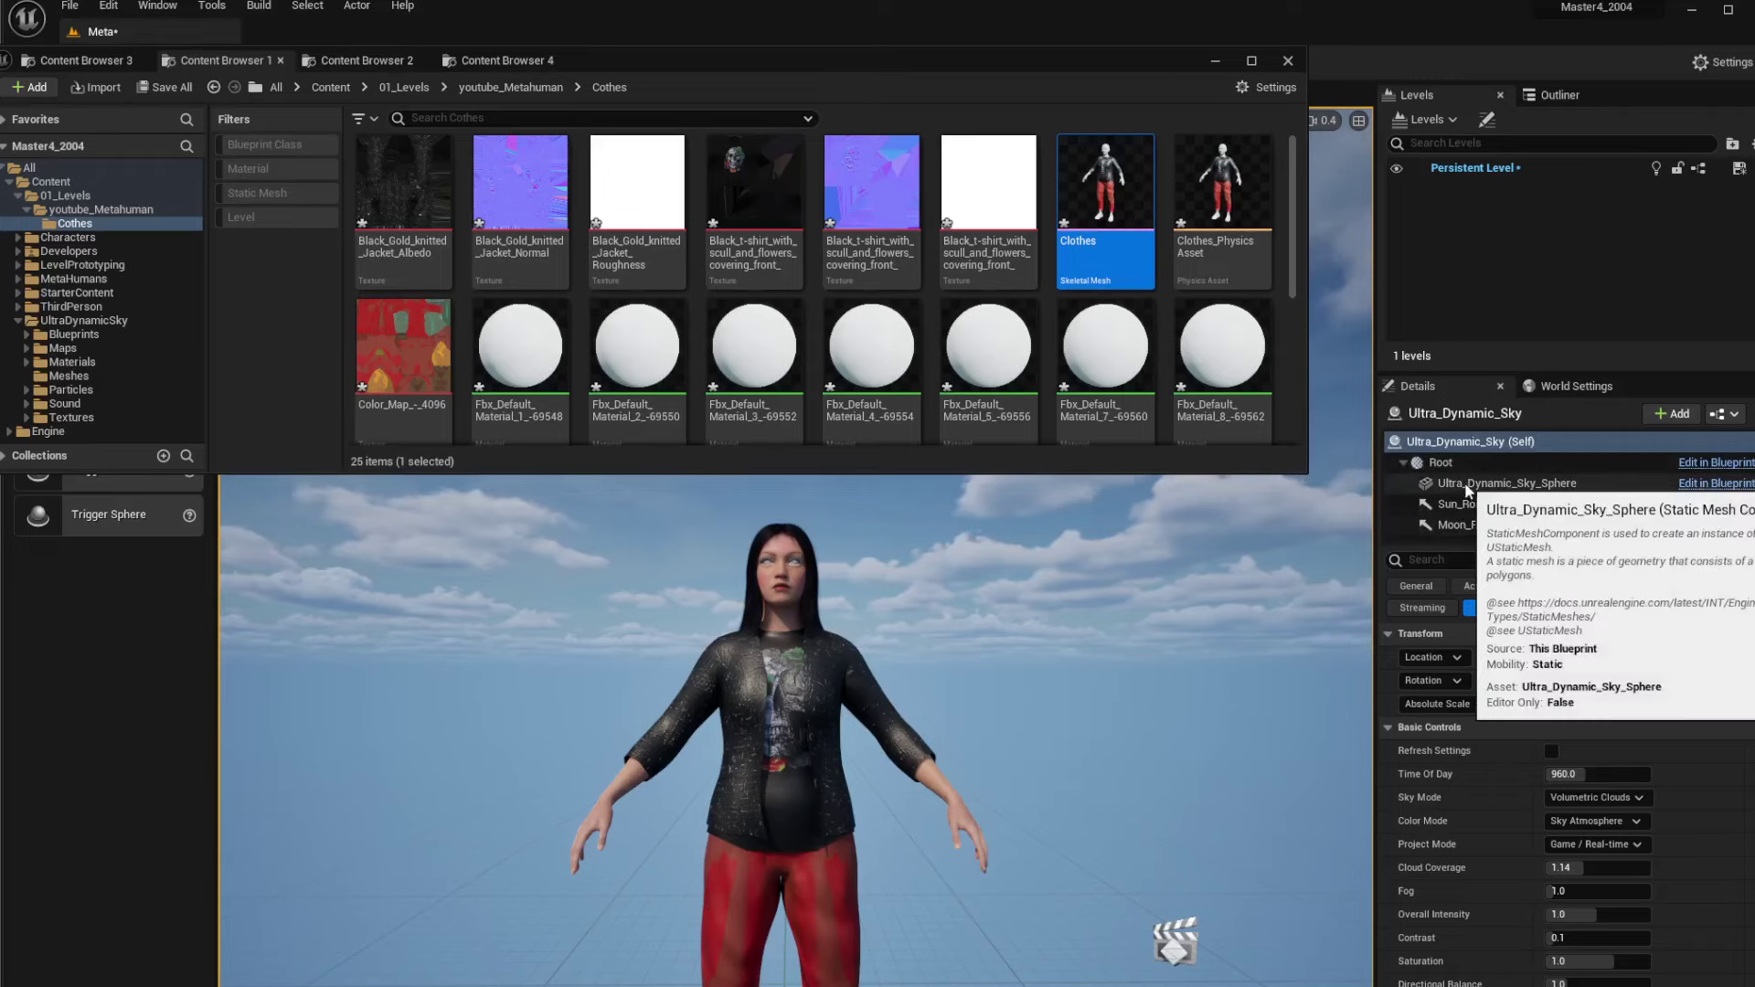
Reselect the MetaHuman and review the mesh settings of its Body, Face and Torso components
{"action": "left_click", "coordinate": [819, 699]}
{"action": "left_click", "coordinate": [1455, 485]}
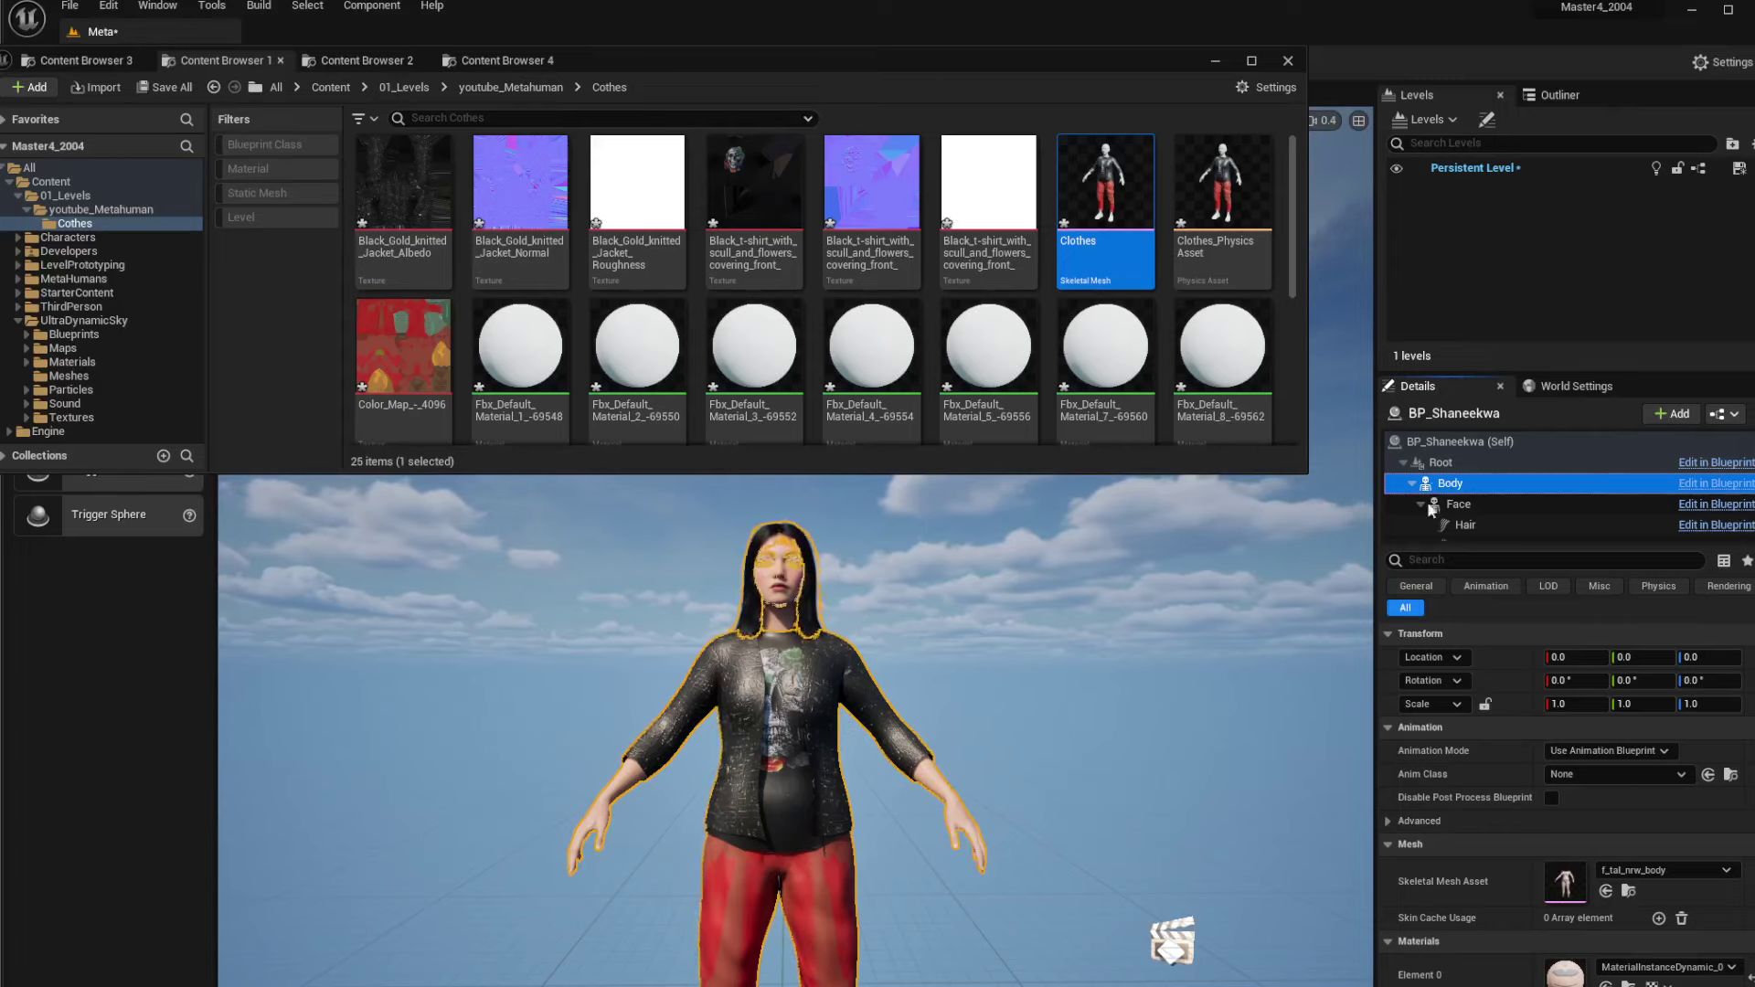
{"action": "left_click_drag", "start_coordinate": [1507, 497], "coordinate": [1468, 491]}
{"action": "left_click", "coordinate": [1467, 481]}
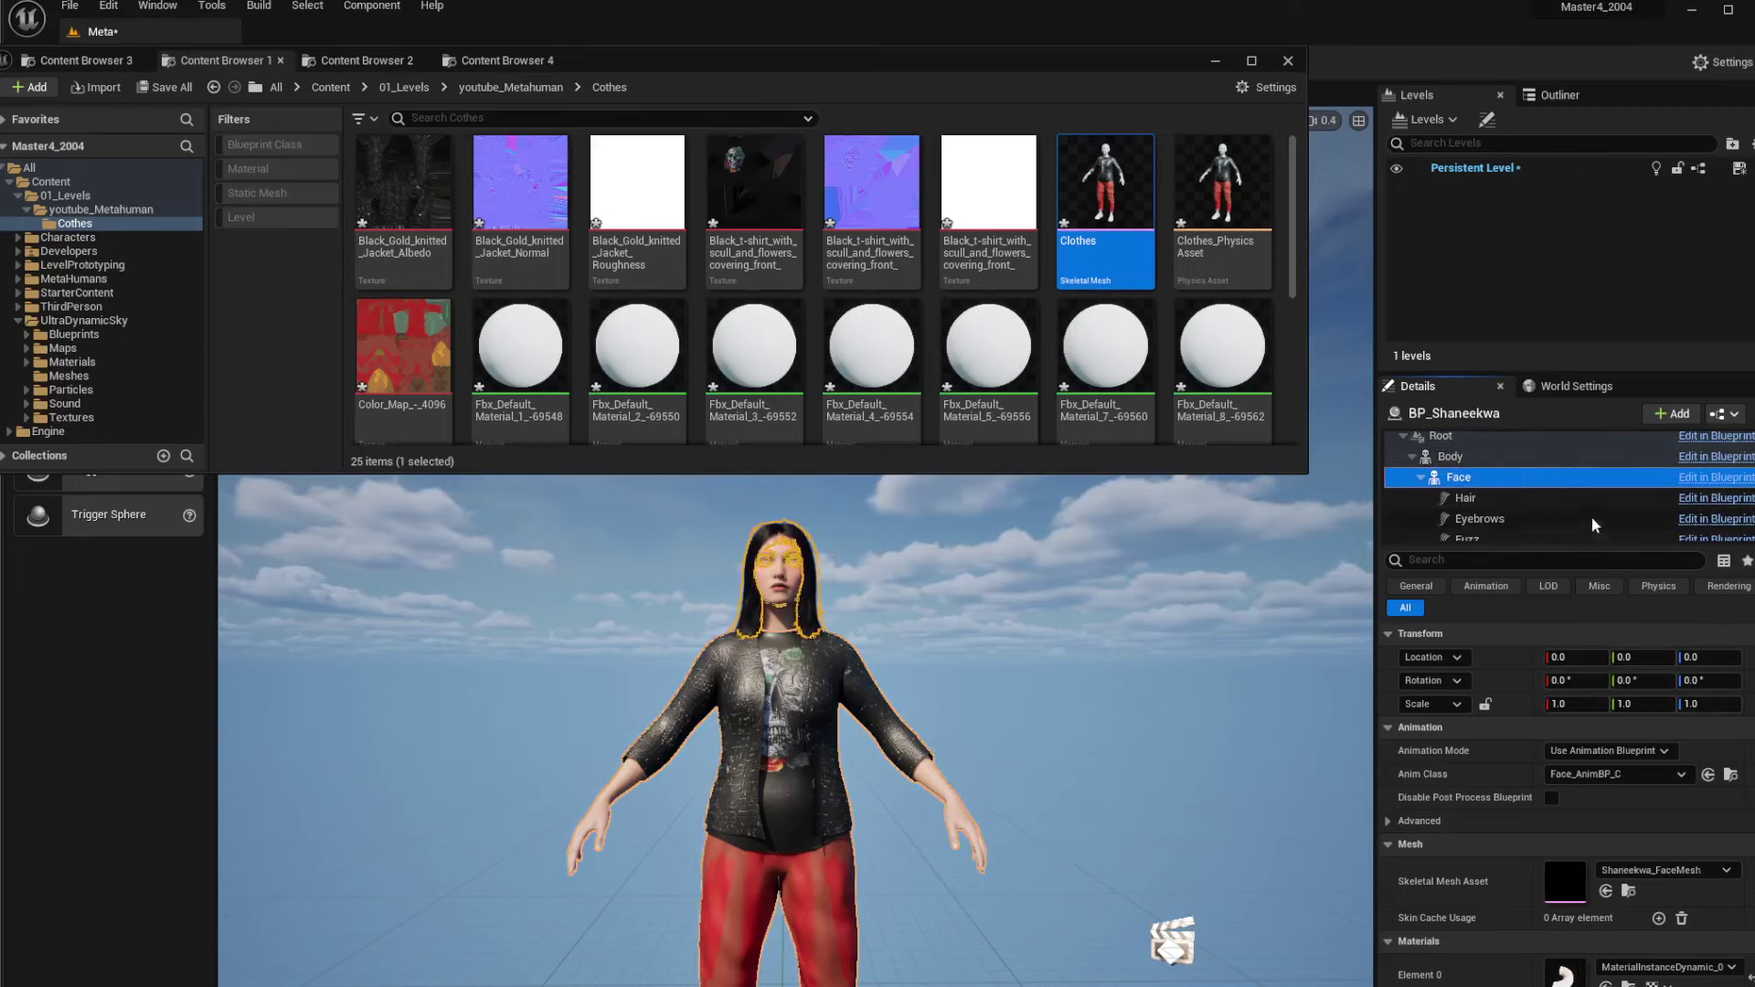
{"action": "scroll", "coordinate": [1540, 499], "scroll_direction": "down", "scroll_amount": 1}
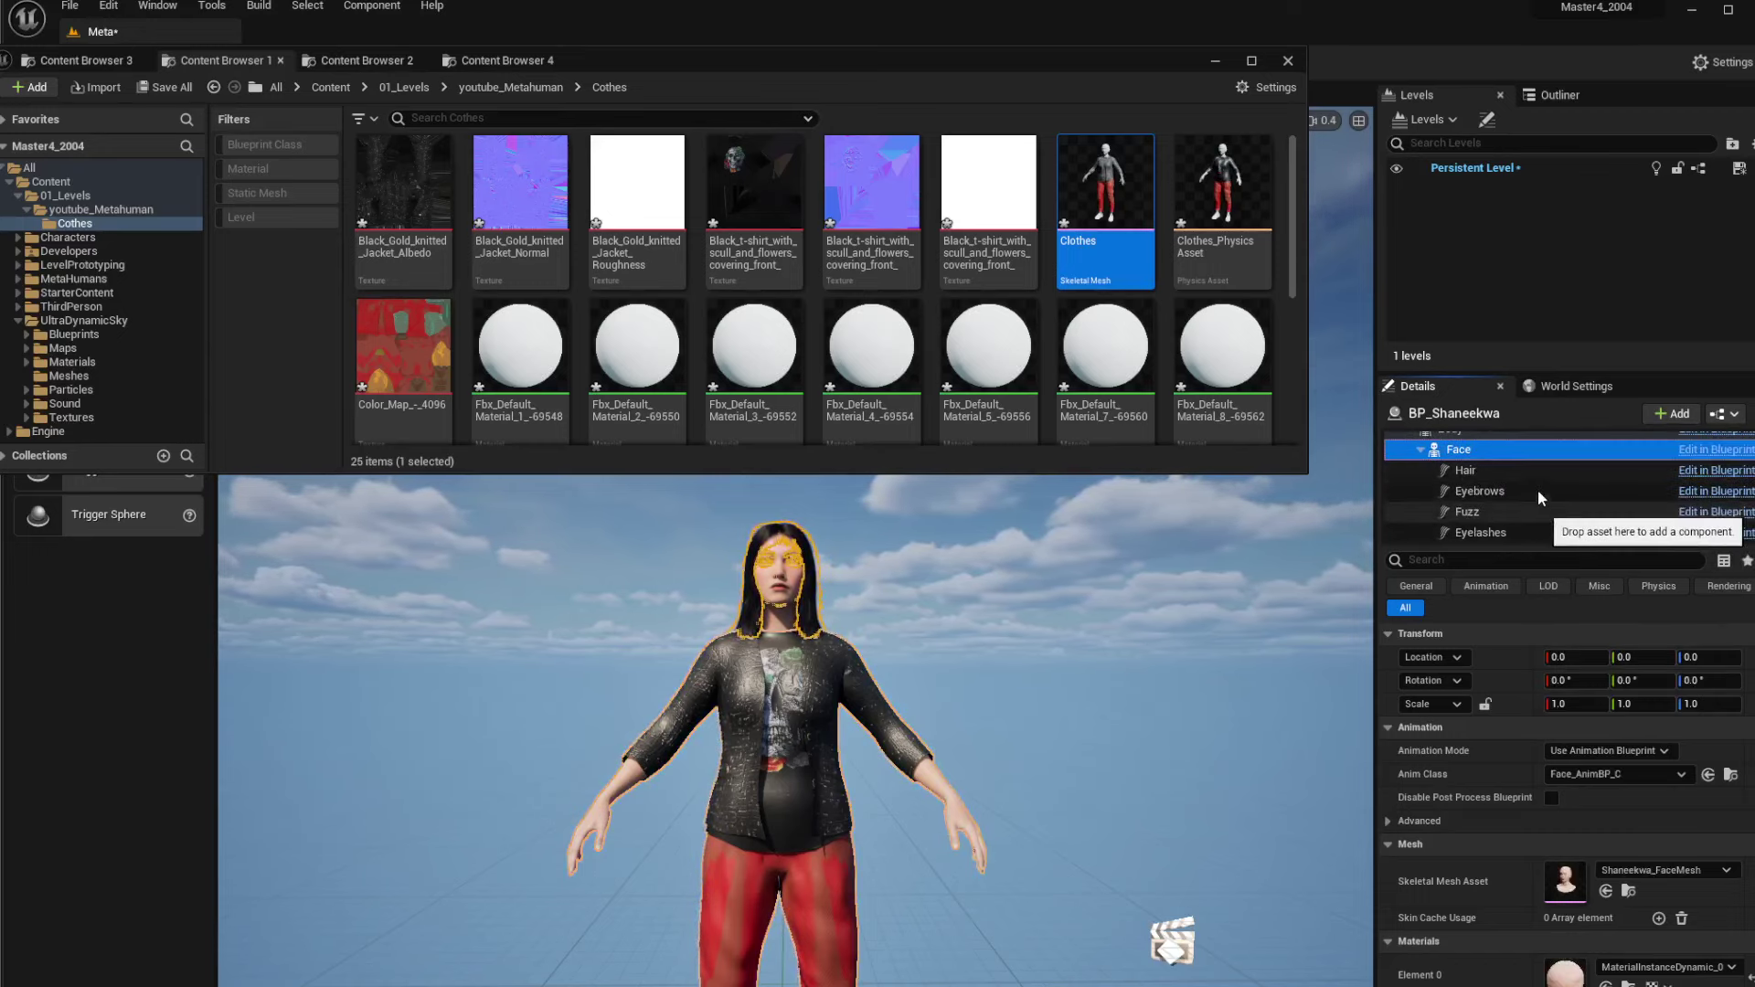
{"action": "left_click_drag", "start_coordinate": [1692, 517], "coordinate": [1550, 514]}
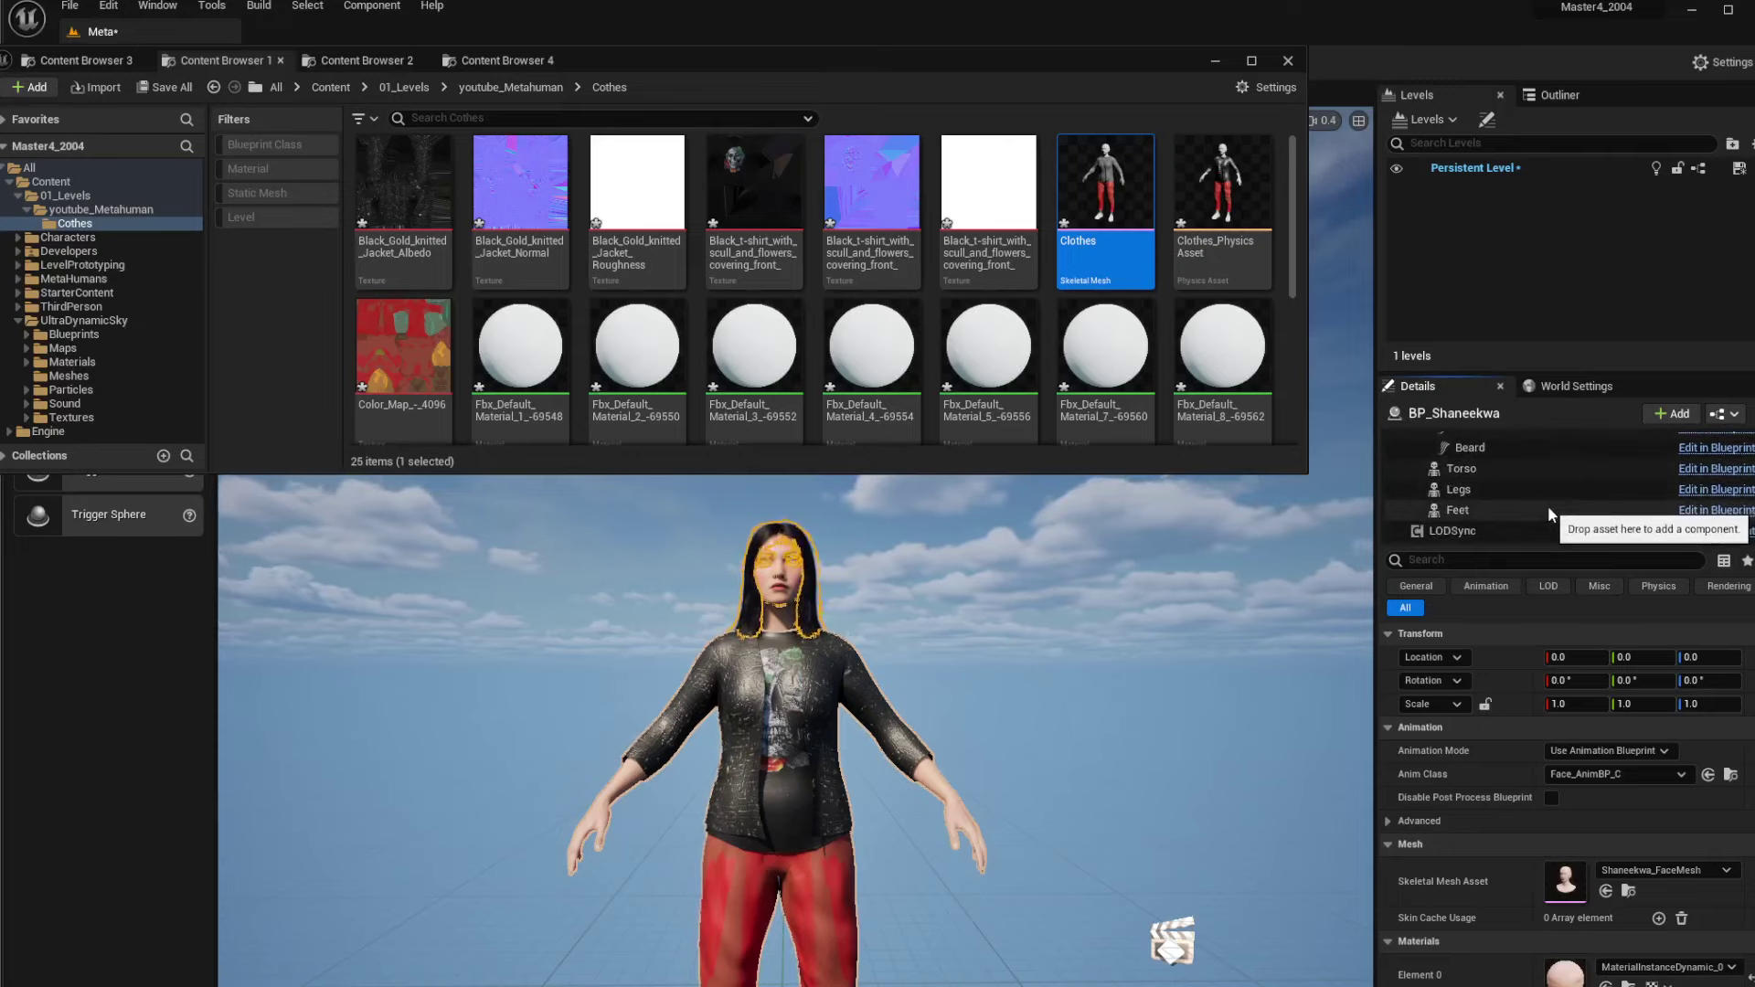
{"action": "left_click", "coordinate": [1478, 470]}
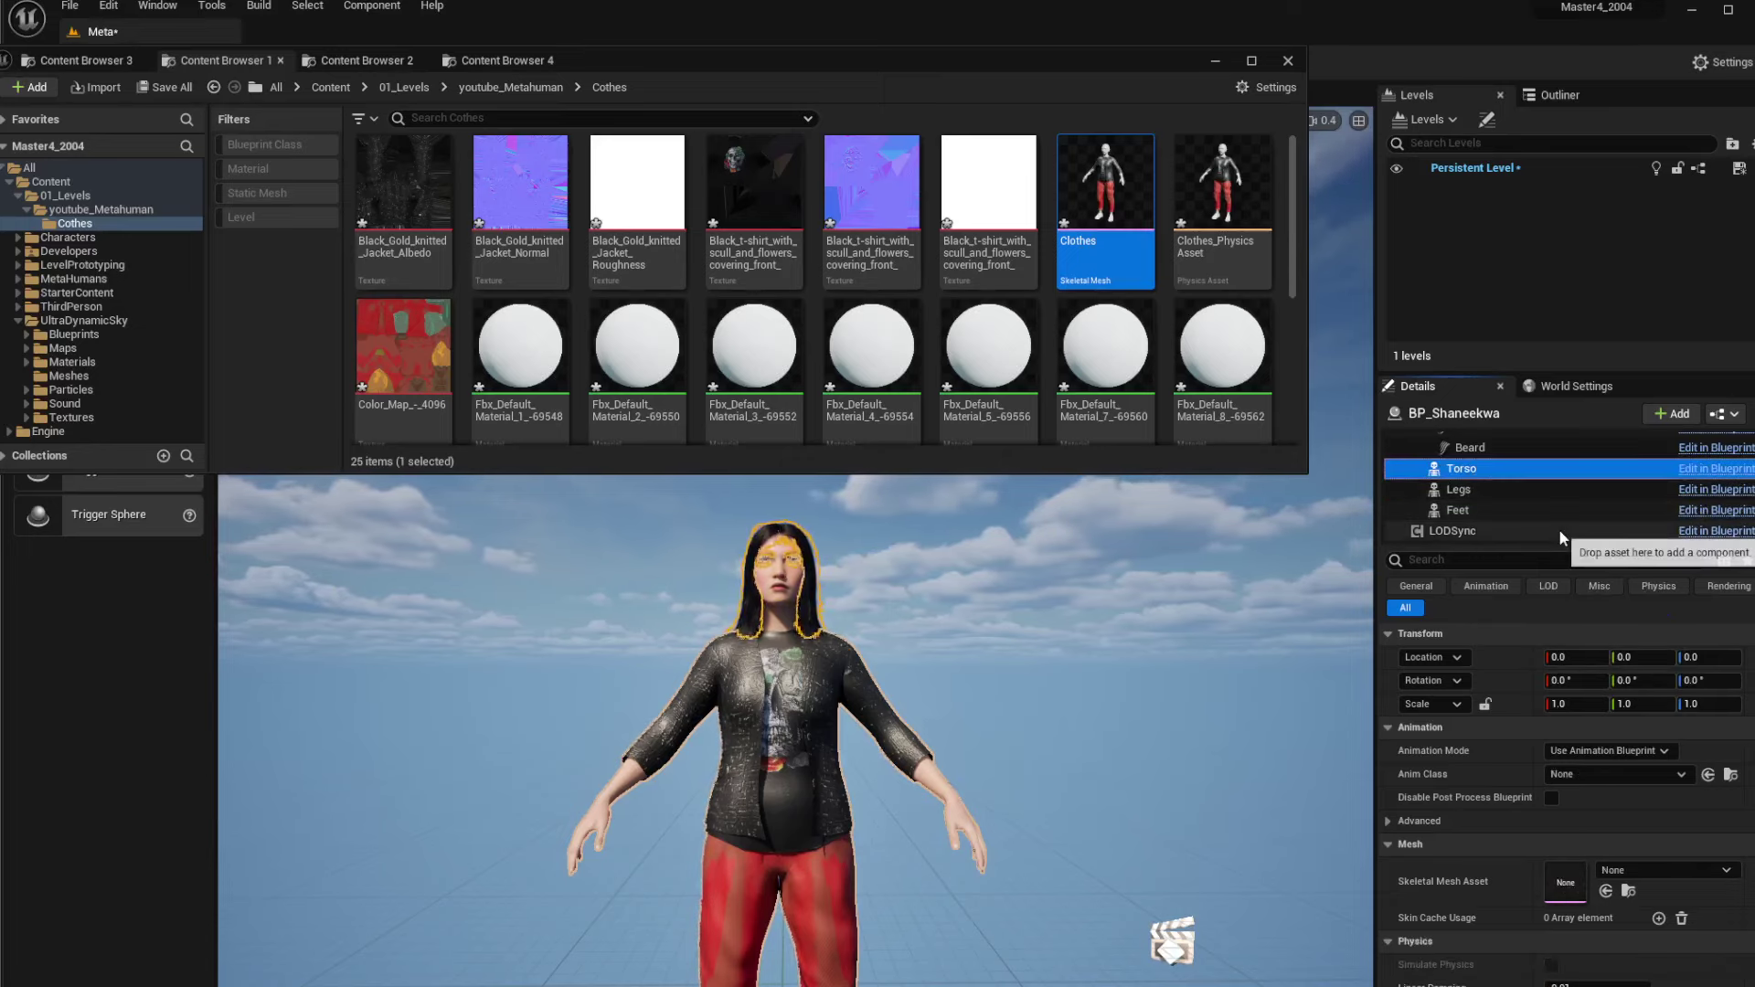
Review the mesh settings of the MetaHuman's Legs component and return to the Body component
{"action": "left_click", "coordinate": [1468, 491]}
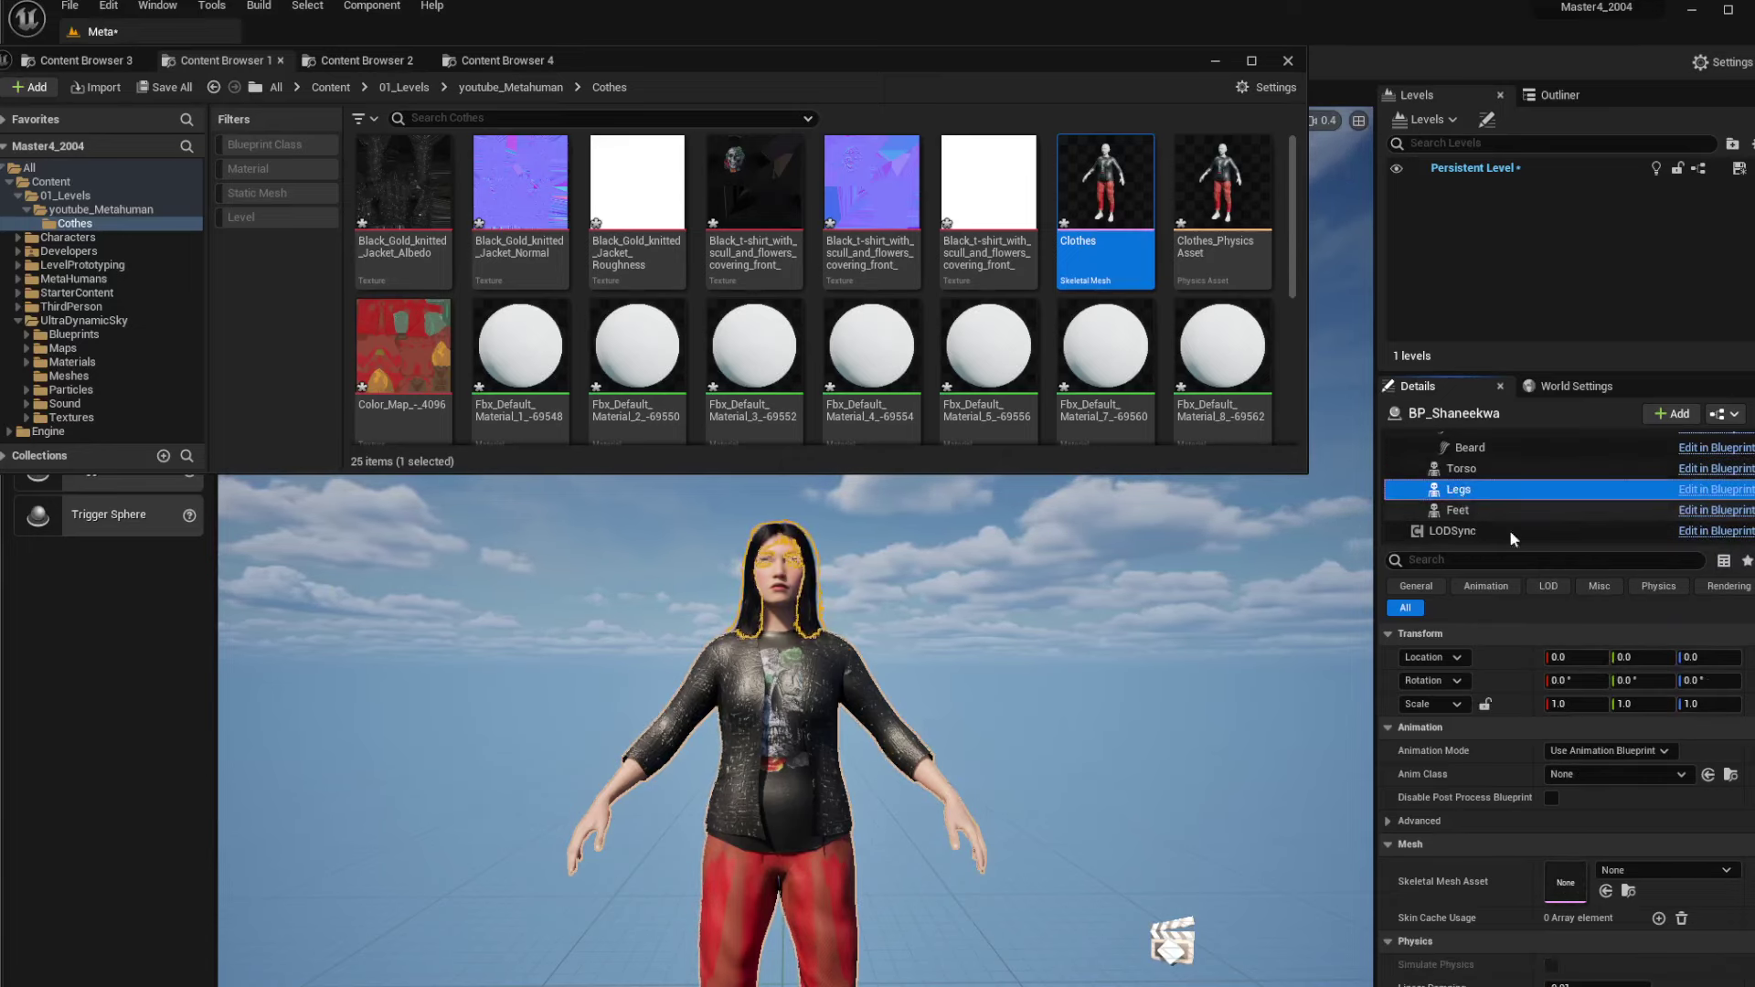
{"action": "scroll", "coordinate": [1545, 514], "scroll_direction": "up", "scroll_amount": 3}
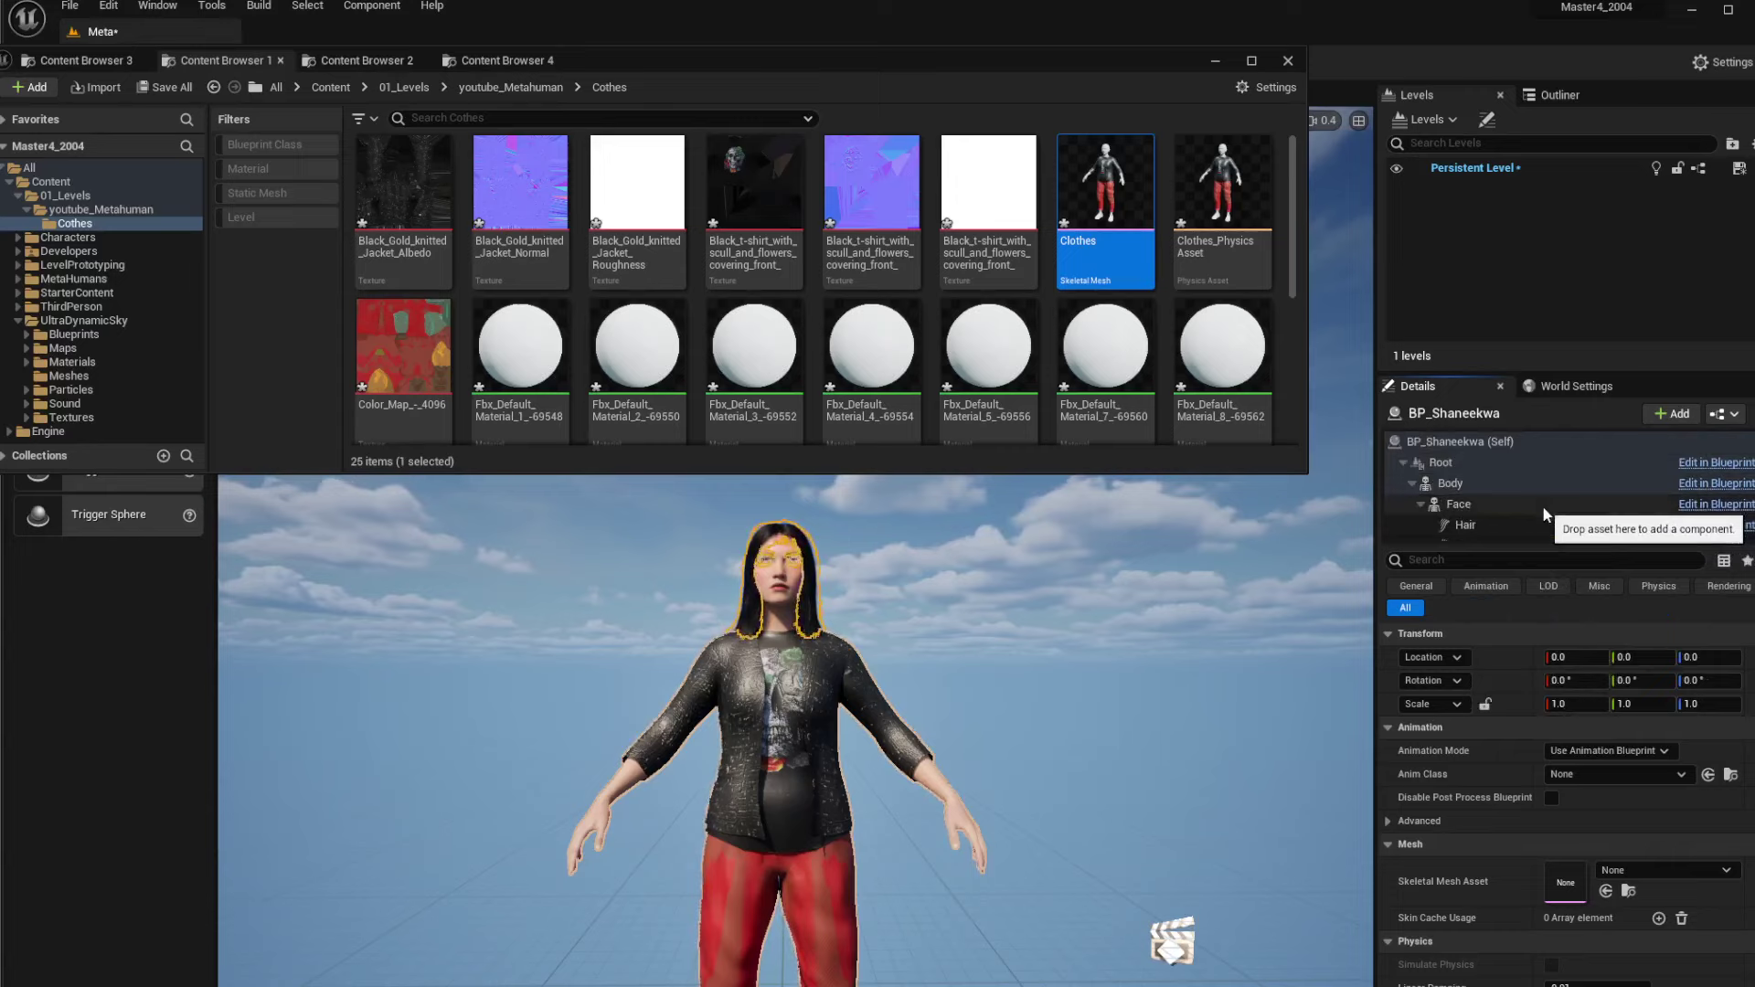
{"action": "left_click", "coordinate": [1472, 484]}
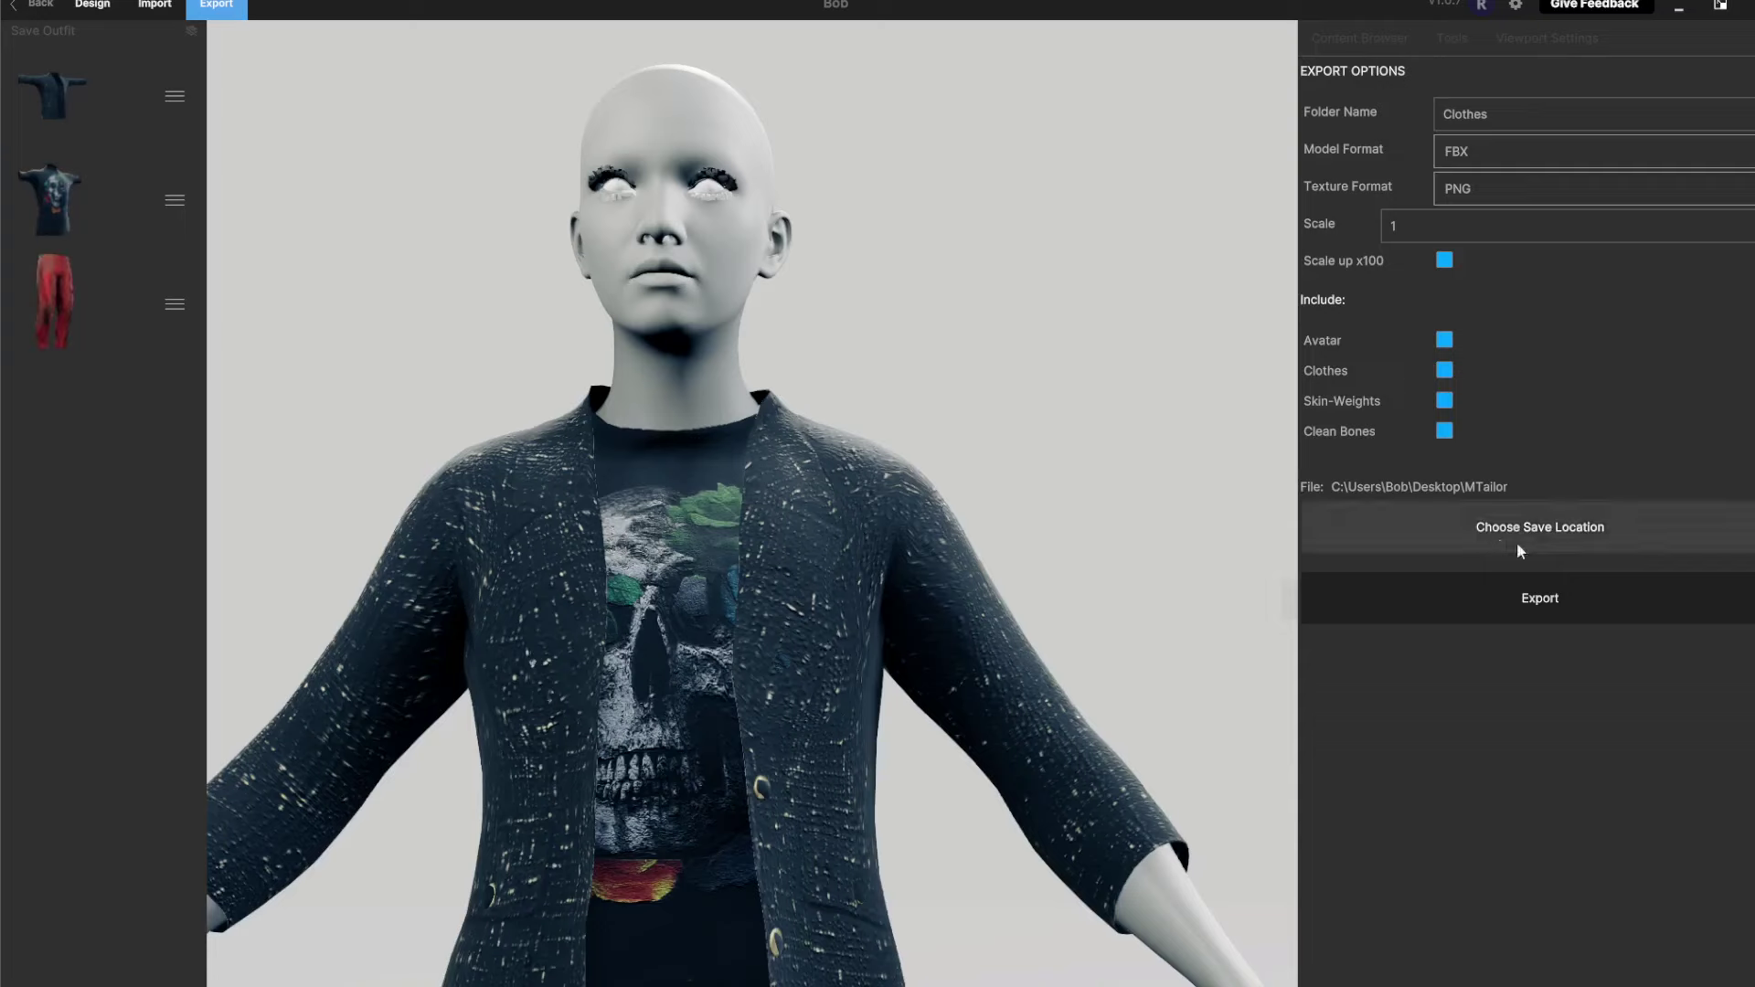
Switch to METATAILOR and add the SciFi Dagger accessory to the dressed avatar
{"action": "left_click", "coordinate": [94, 7]}
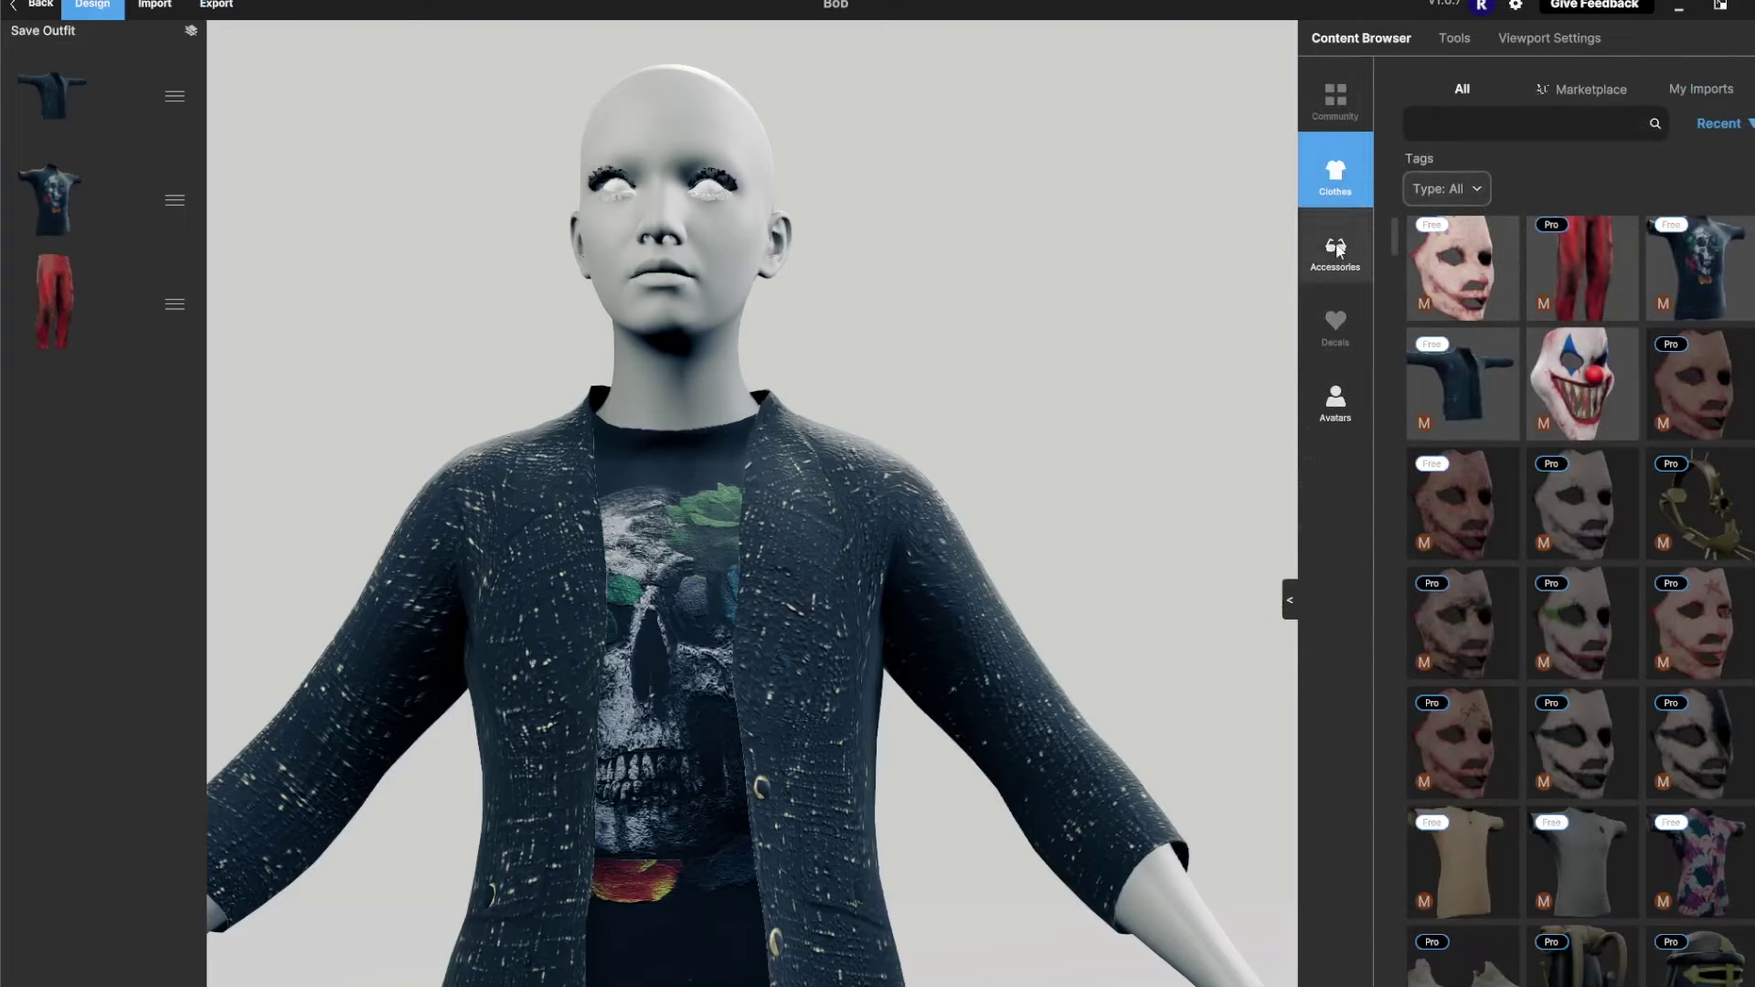
{"action": "left_click", "coordinate": [1336, 252]}
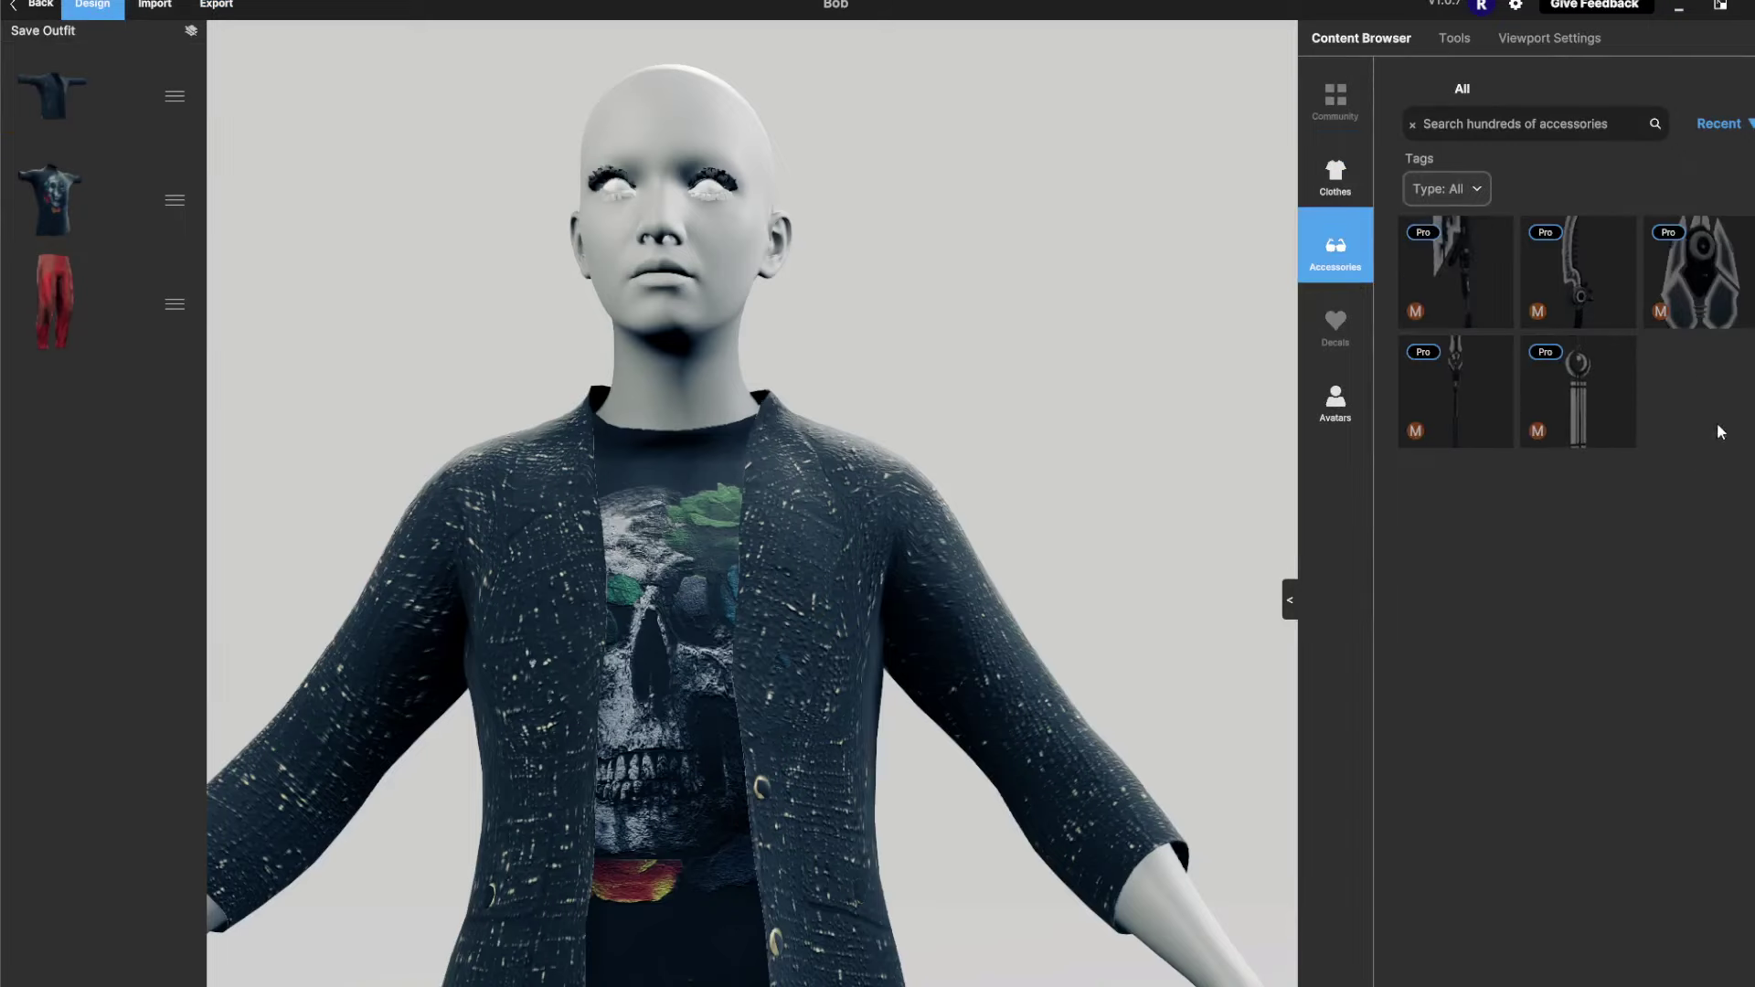
{"action": "mouse_move", "coordinate": [1441, 370]}
{"action": "mouse_move", "coordinate": [1567, 277]}
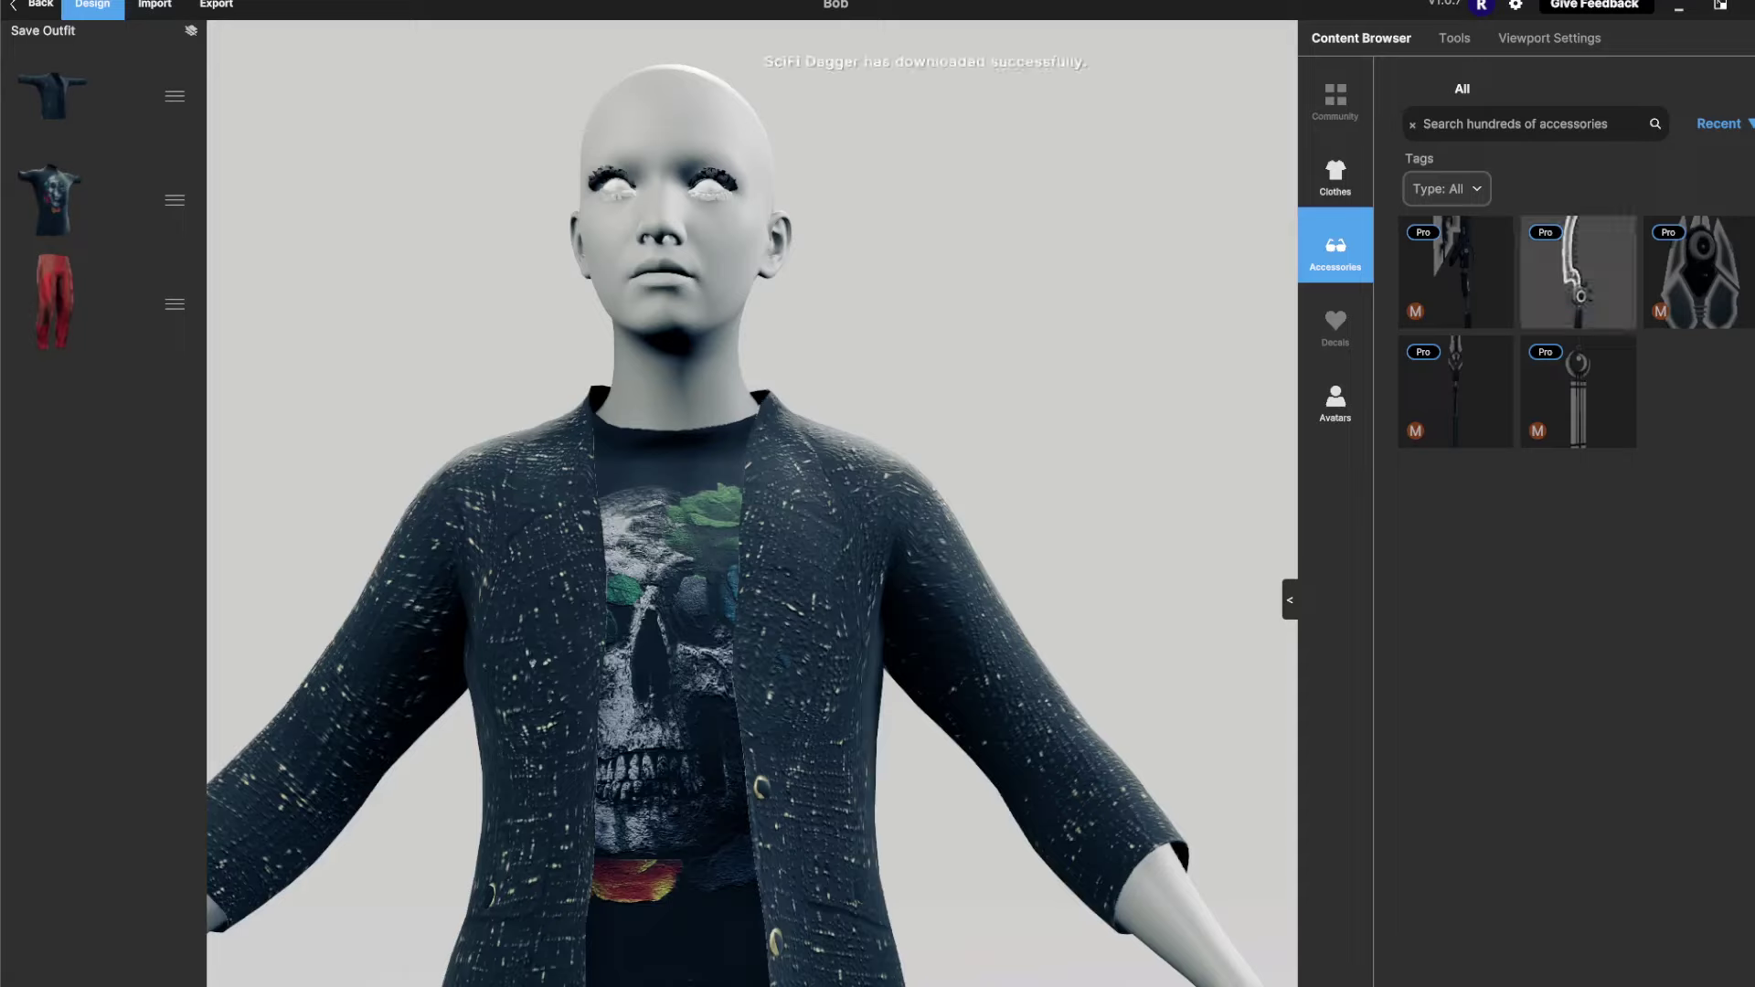
{"action": "left_click_drag", "start_coordinate": [1599, 253], "coordinate": [826, 541]}
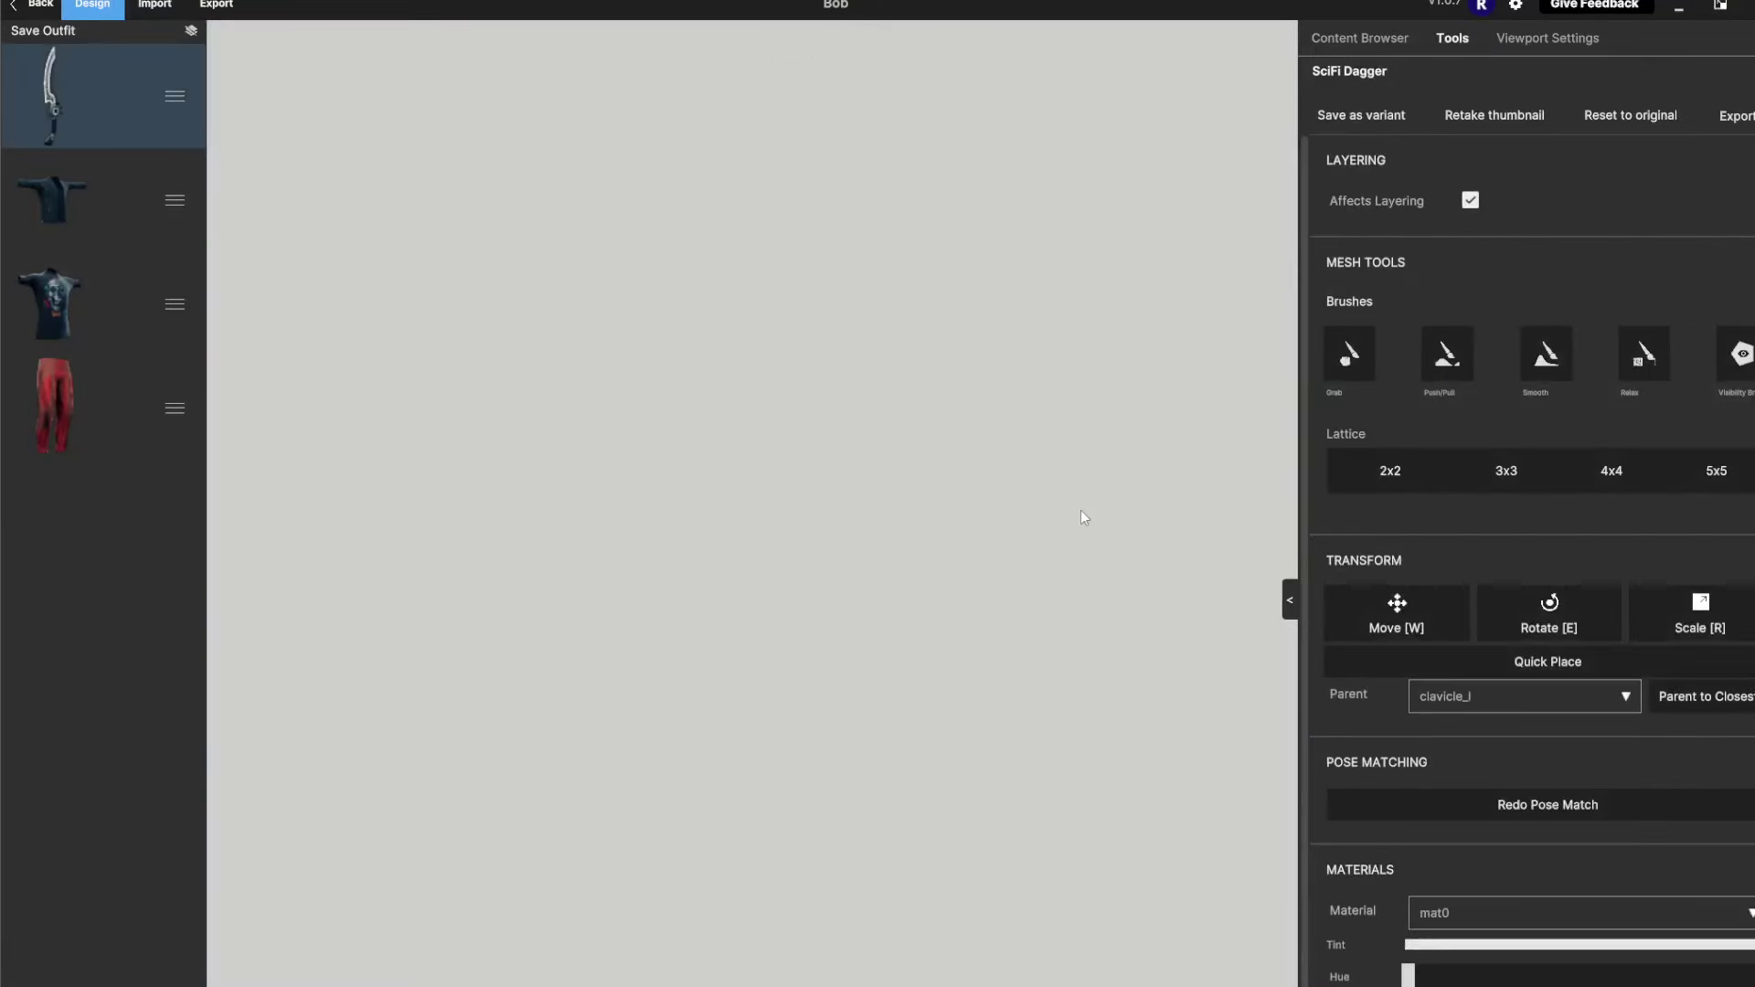
{"action": "scroll", "coordinate": [1080, 522], "scroll_direction": "down", "scroll_amount": 8}
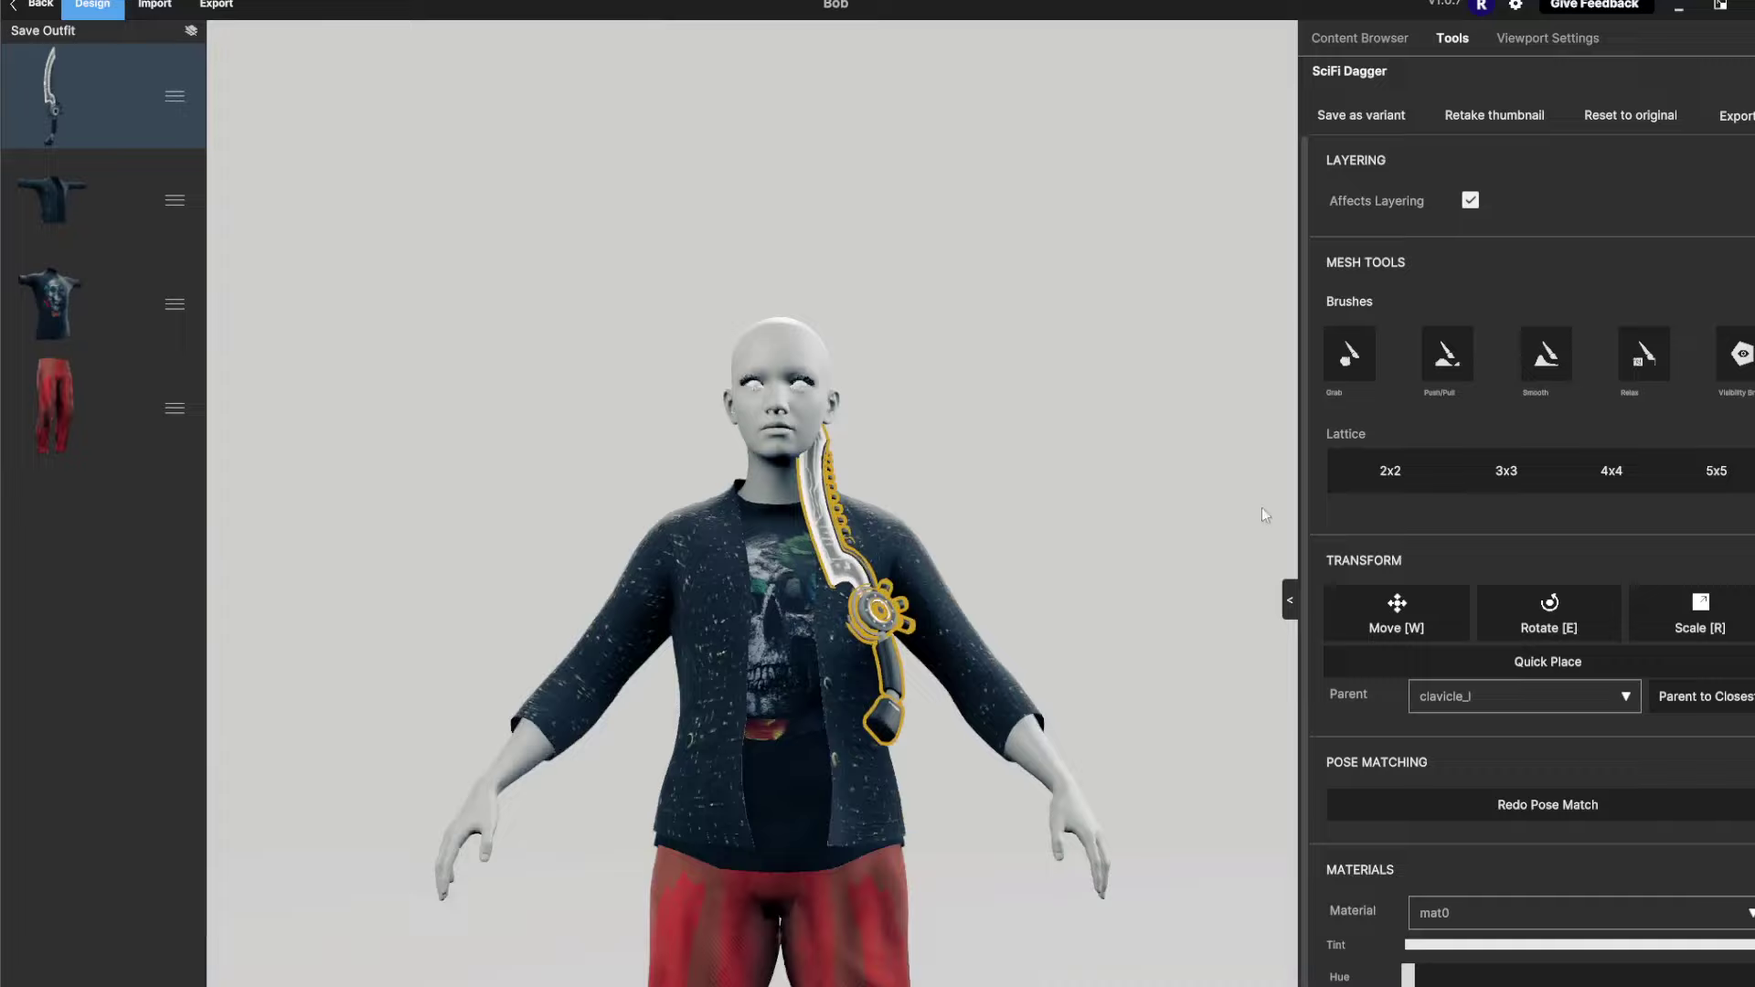
Reposition the SciFi Dagger slightly at the avatar's chest, check it from behind and in front, and confirm the placement
{"action": "left_click", "coordinate": [1397, 612]}
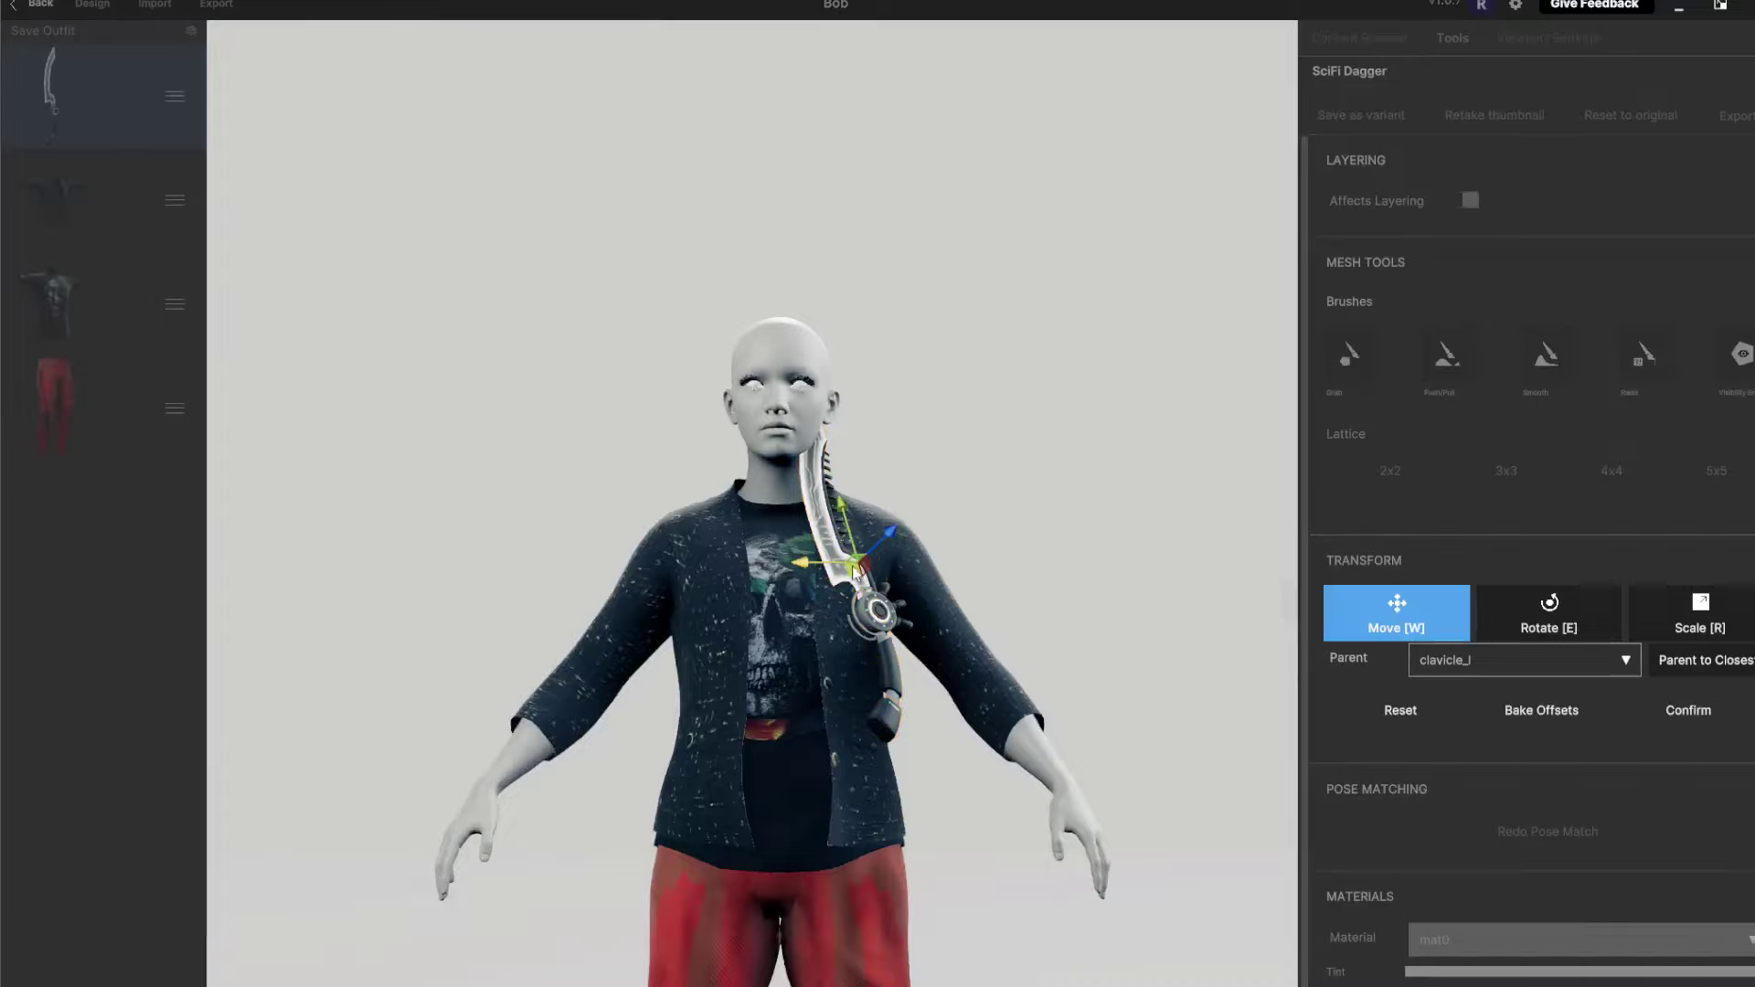
{"action": "mouse_move", "coordinate": [855, 572]}
{"action": "left_mouse_down"}
{"action": "mouse_move", "coordinate": [761, 540]}
{"action": "mouse_move", "coordinate": [834, 550]}
{"action": "mouse_move", "coordinate": [881, 588]}
{"action": "left_mouse_up"}
{"action": "middle_click_drag", "start_coordinate": [1165, 467], "coordinate": [552, 516]}
{"action": "scroll", "coordinate": [552, 515], "scroll_direction": "up", "scroll_amount": 2}
{"action": "middle_click_drag", "start_coordinate": [823, 501], "coordinate": [530, 412]}
{"action": "scroll", "coordinate": [530, 412], "scroll_direction": "up", "scroll_amount": 3}
{"action": "middle_click_drag", "start_coordinate": [867, 278], "coordinate": [853, 322]}
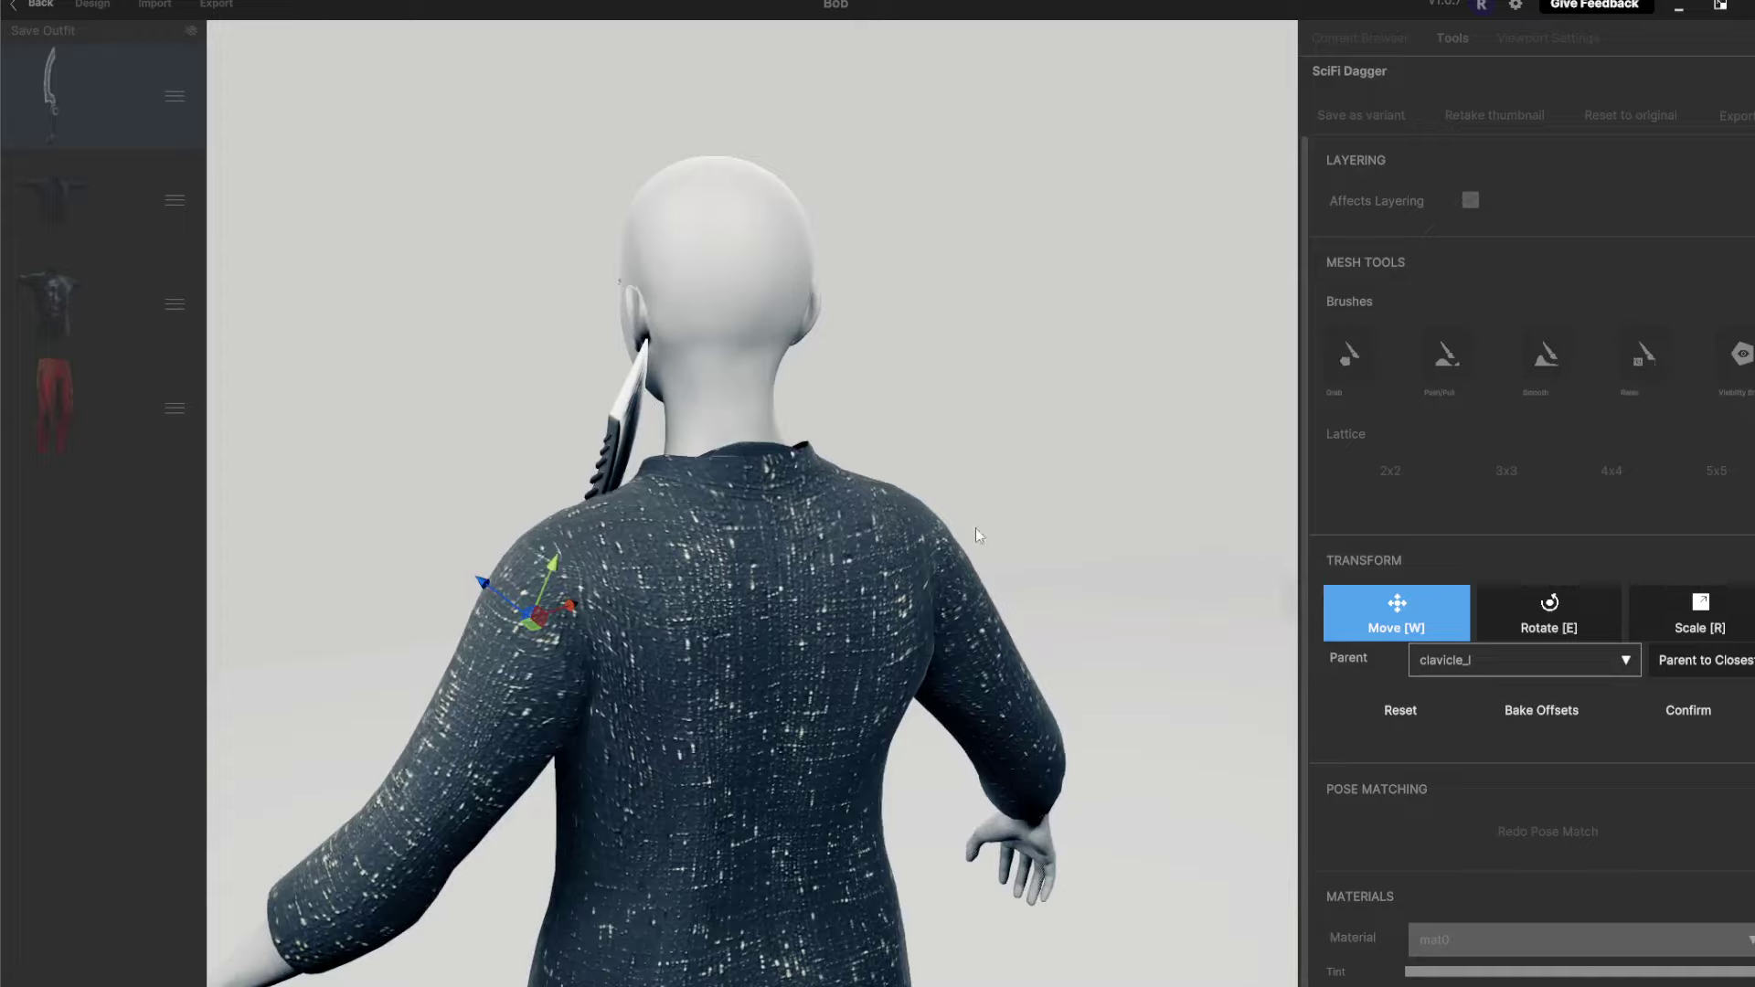
{"action": "left_click_drag", "start_coordinate": [907, 421], "coordinate": [1093, 512]}
{"action": "scroll", "coordinate": [1110, 428], "scroll_direction": "down", "scroll_amount": 3}
{"action": "middle_click_drag", "start_coordinate": [1110, 428], "coordinate": [954, 357]}
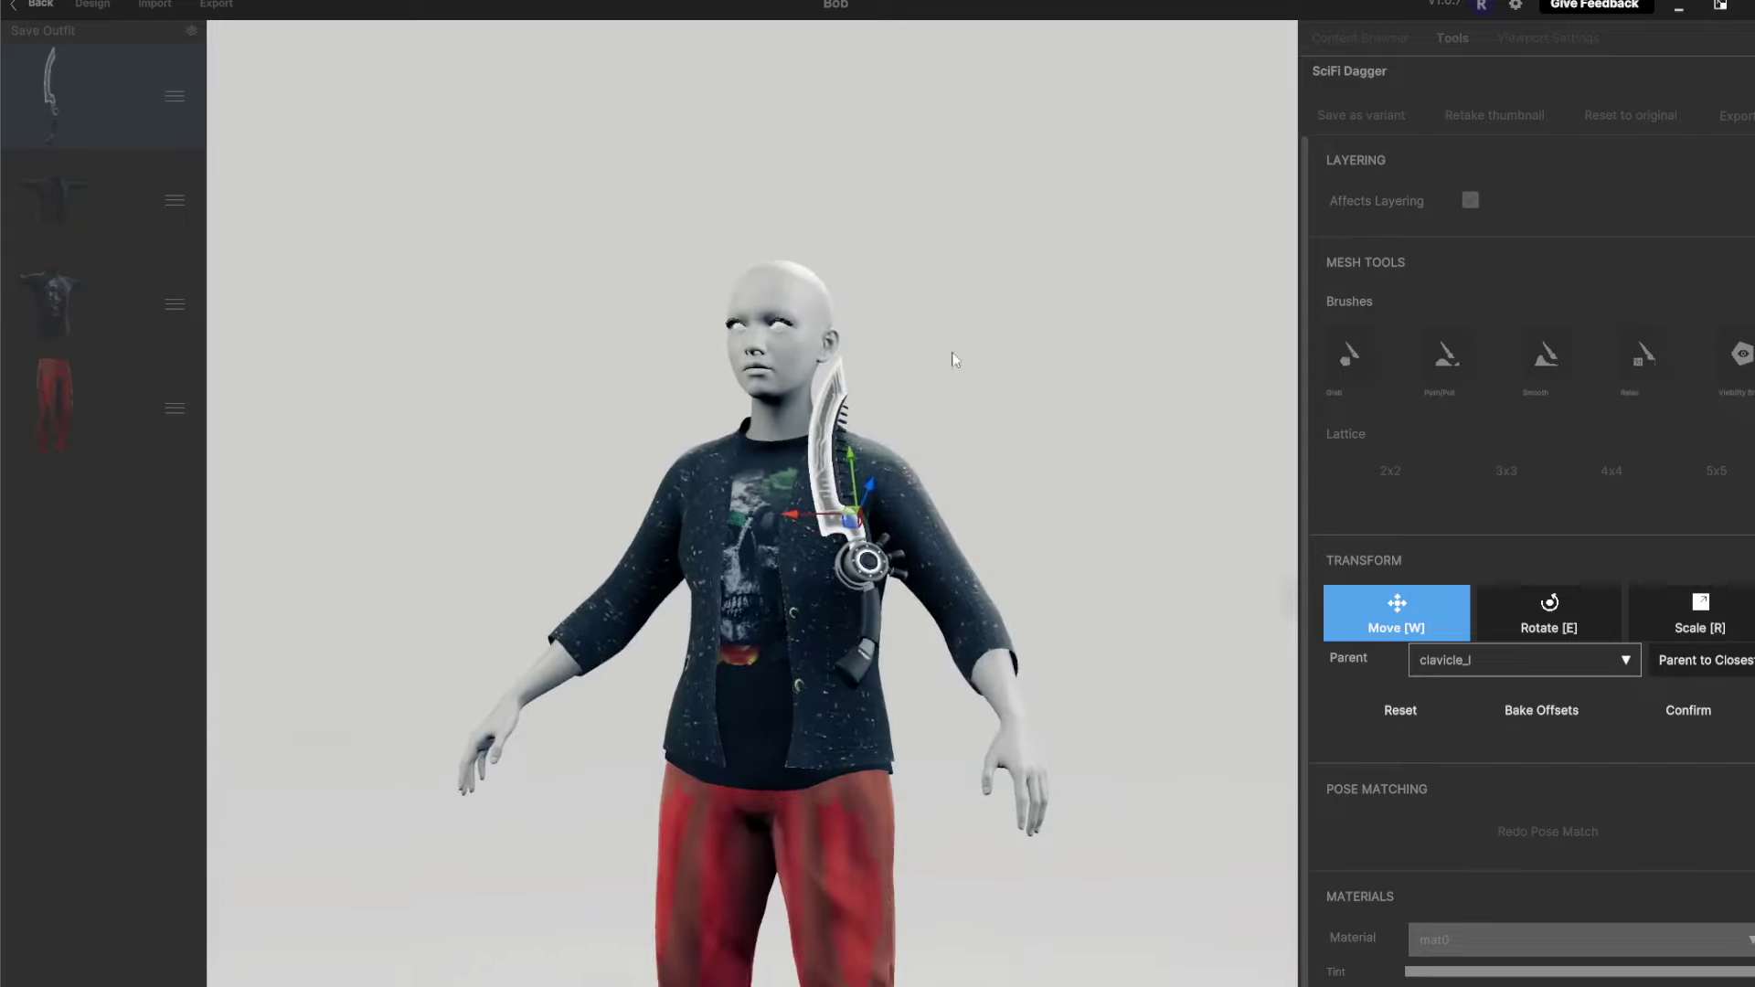
{"action": "left_click_drag", "start_coordinate": [953, 358], "coordinate": [1024, 322]}
{"action": "middle_click_drag", "start_coordinate": [1024, 321], "coordinate": [943, 303]}
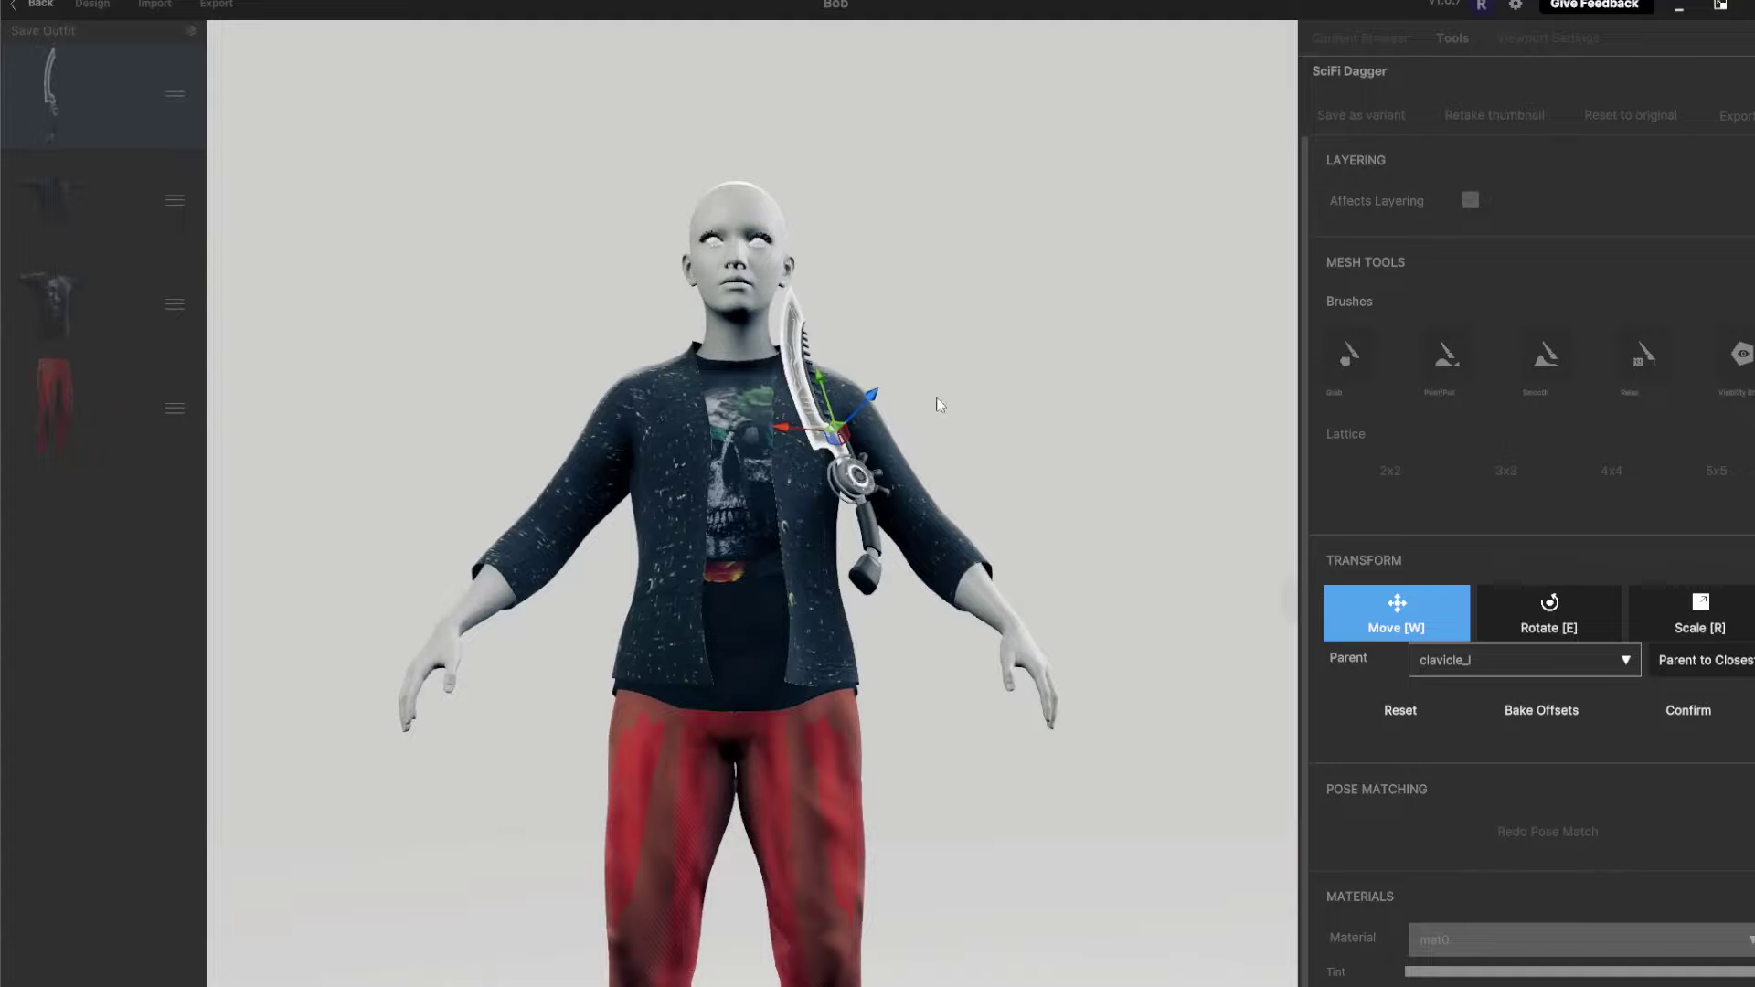
{"action": "left_click", "coordinate": [1692, 710]}
Remove the dagger, jacket, T-shirt and red pants from the outfit, leaving the avatar undressed
{"action": "mouse_move", "coordinate": [157, 50]}
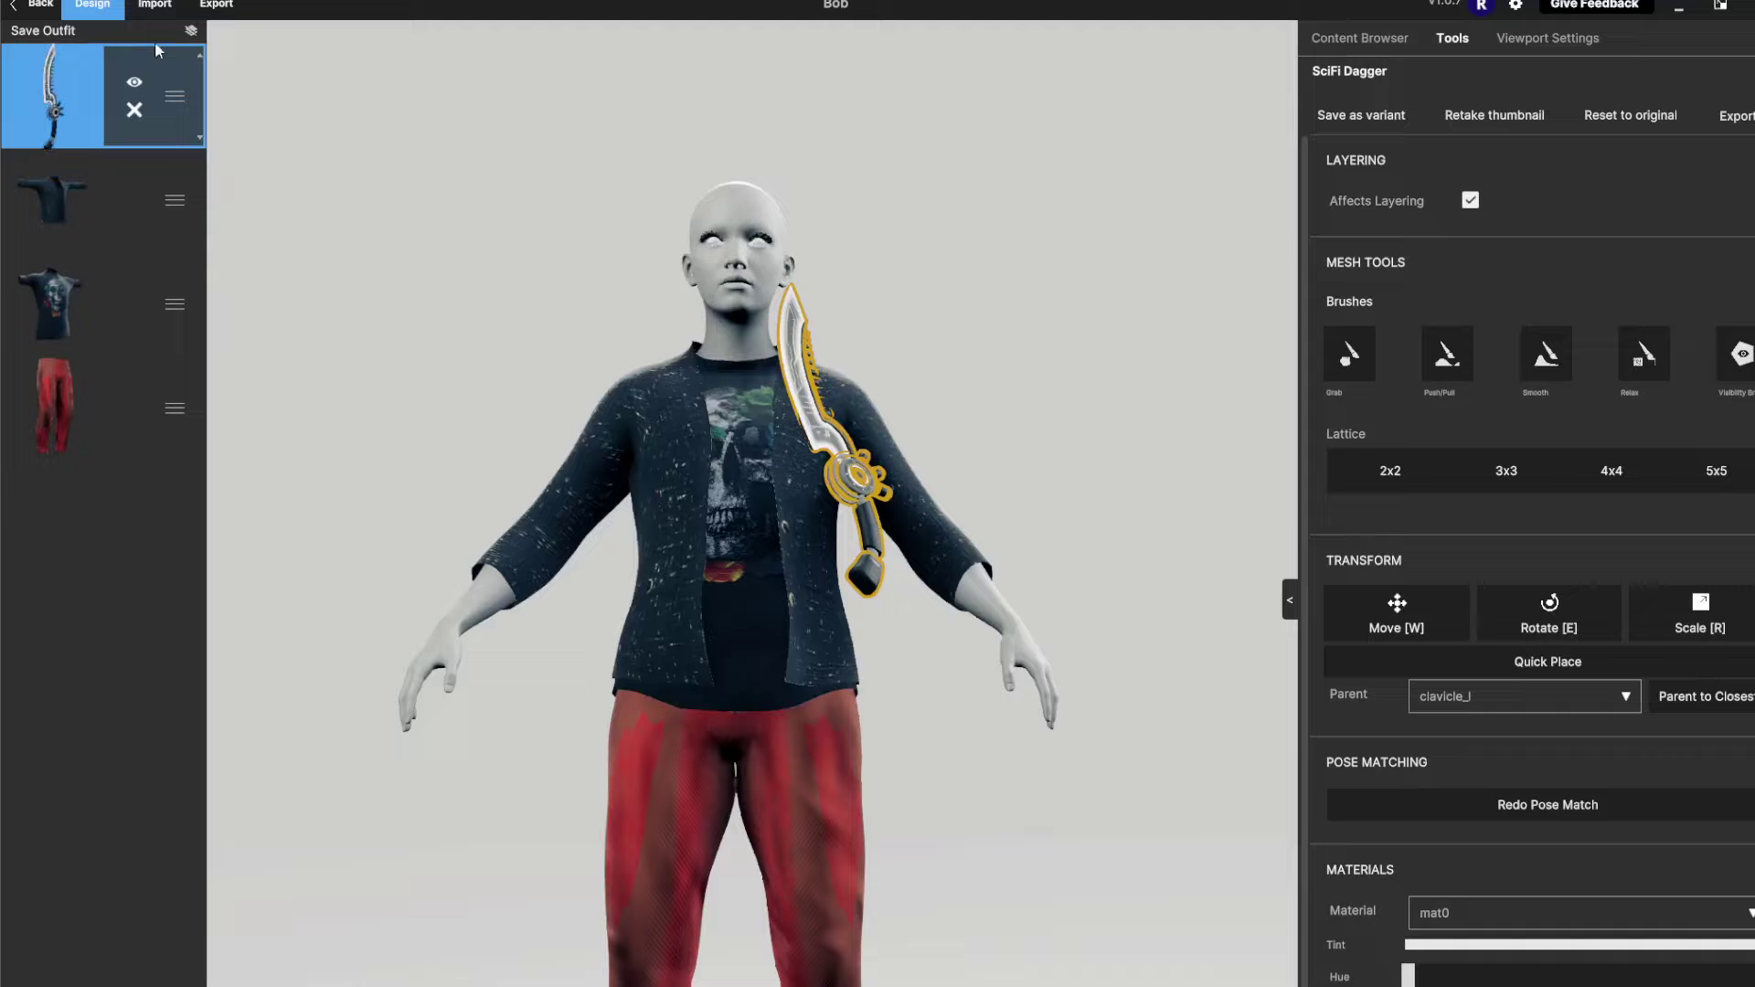
{"action": "left_click", "coordinate": [136, 110]}
{"action": "left_click", "coordinate": [134, 110]}
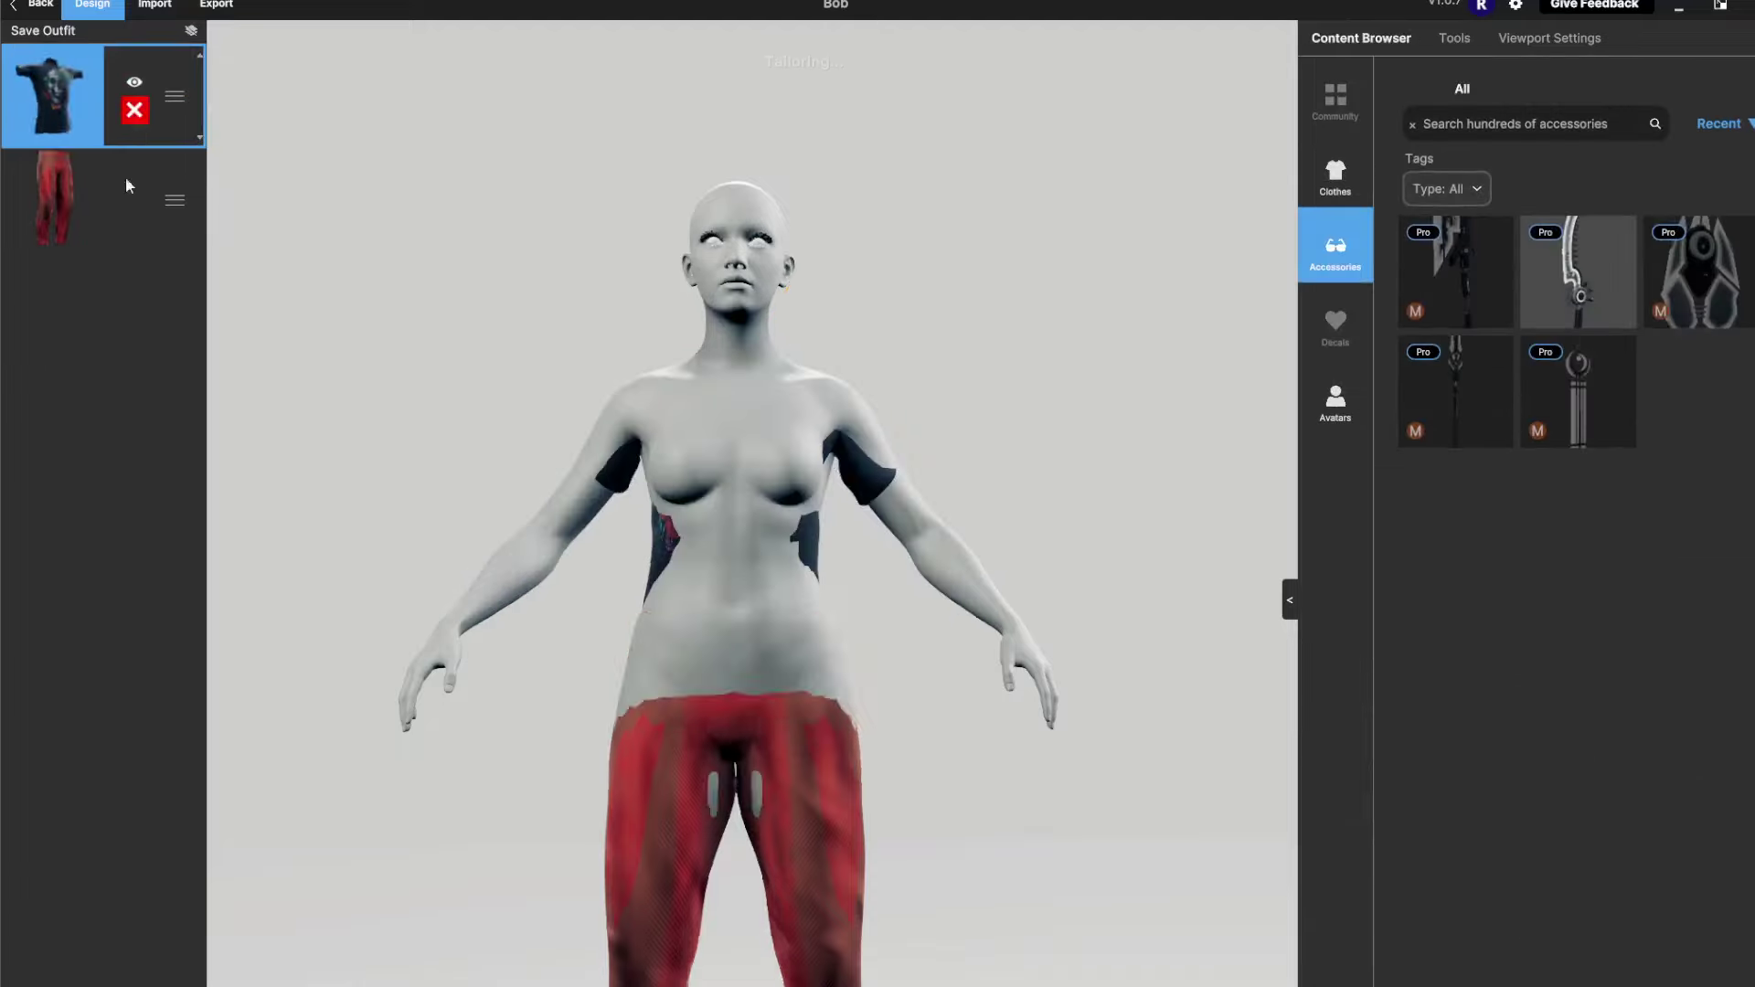
{"action": "left_click", "coordinate": [135, 111]}
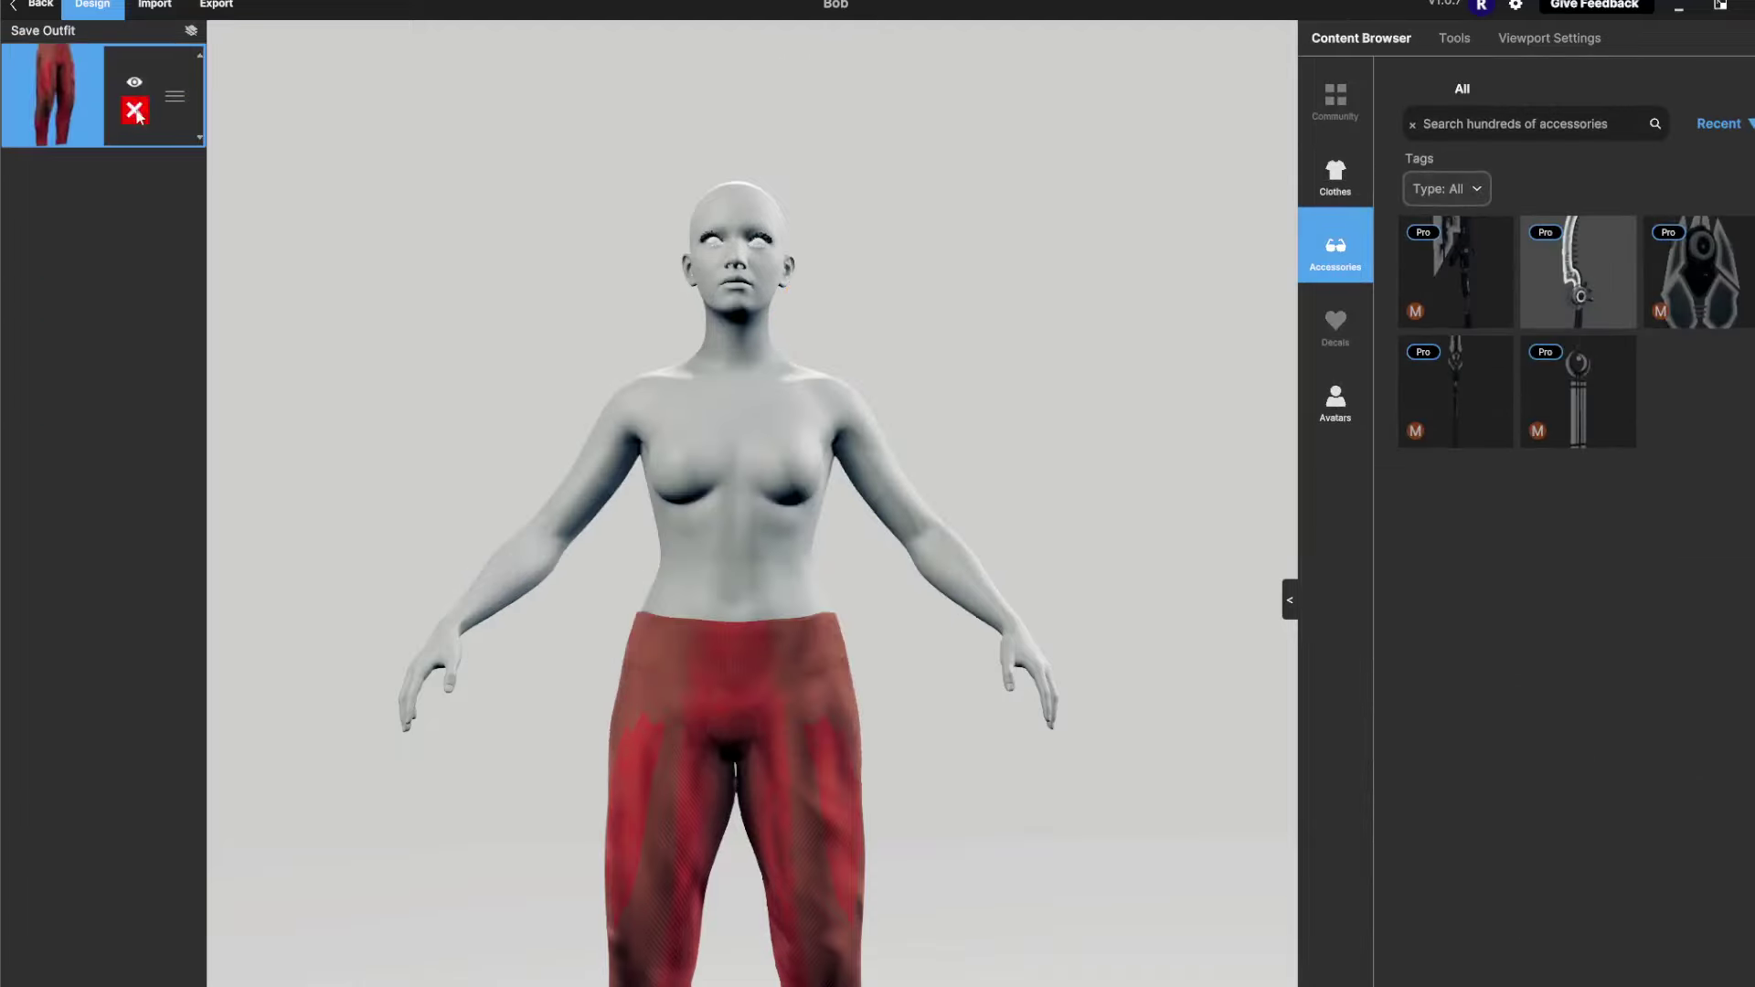
{"action": "left_click", "coordinate": [134, 110]}
Put Black_Good_Days_Tshirt from the clothes library on the avatar and inspect its print and collar up close
{"action": "left_click", "coordinate": [1336, 174]}
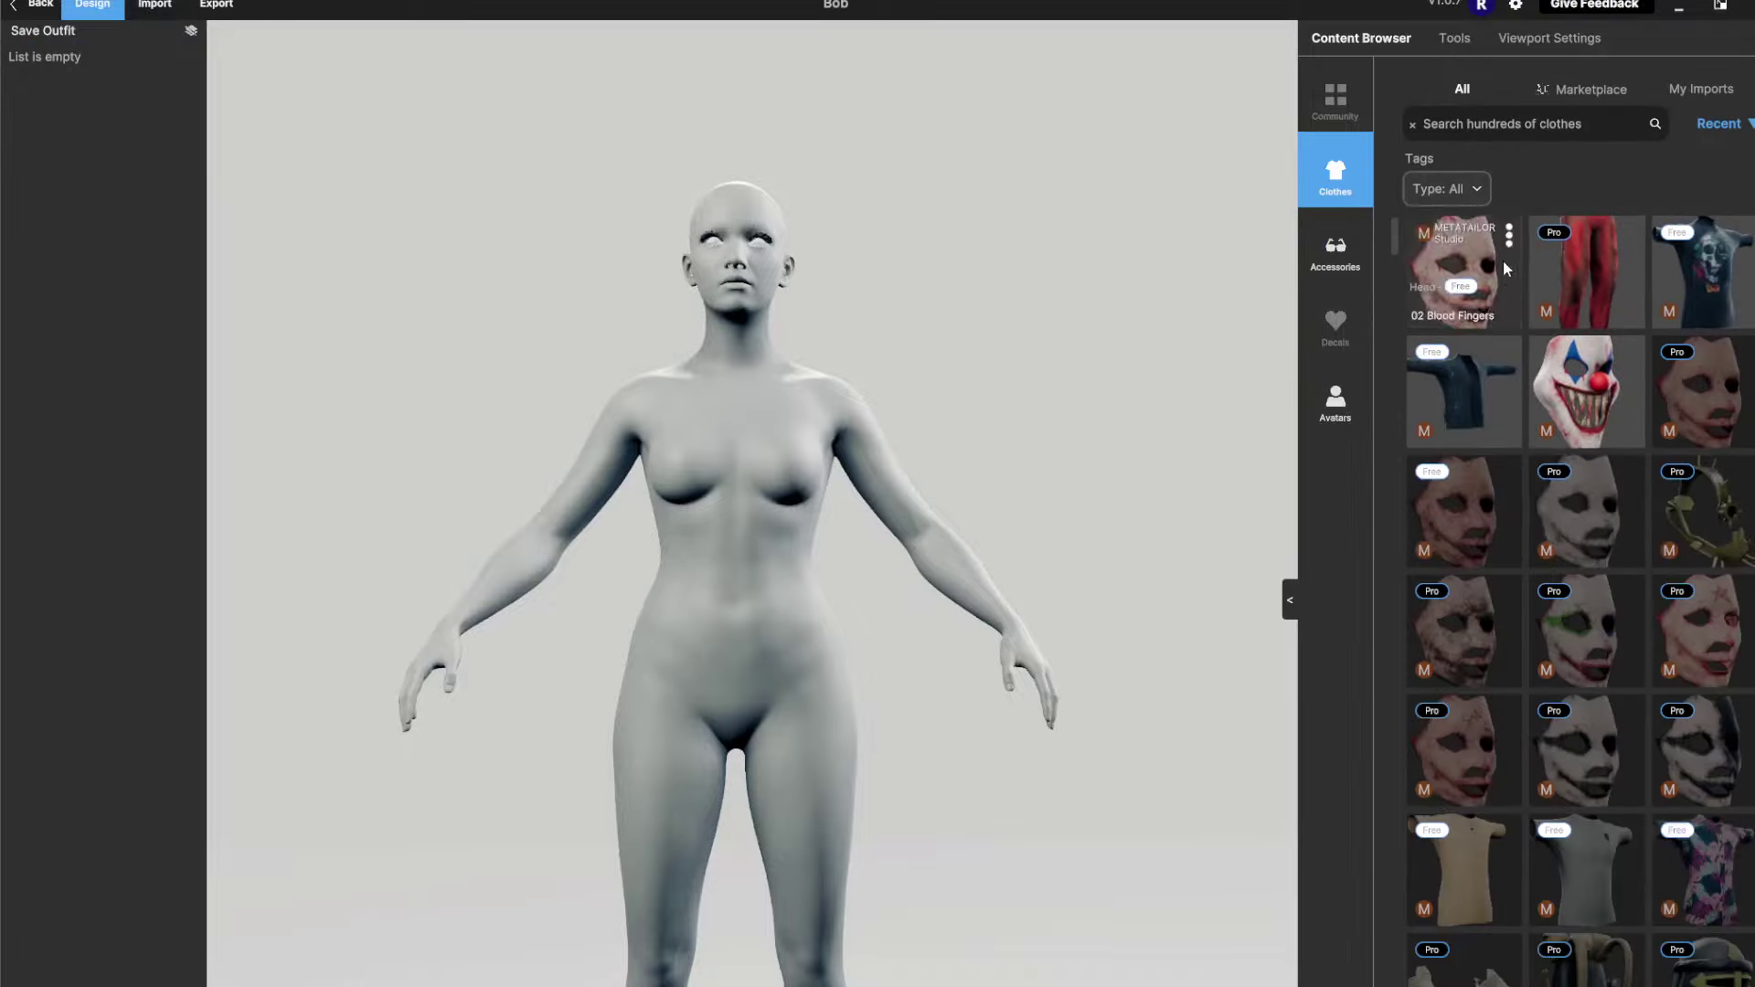
{"action": "scroll", "coordinate": [1564, 640], "scroll_direction": "down", "scroll_amount": 1}
{"action": "scroll", "coordinate": [1564, 640], "scroll_direction": "down", "scroll_amount": 5}
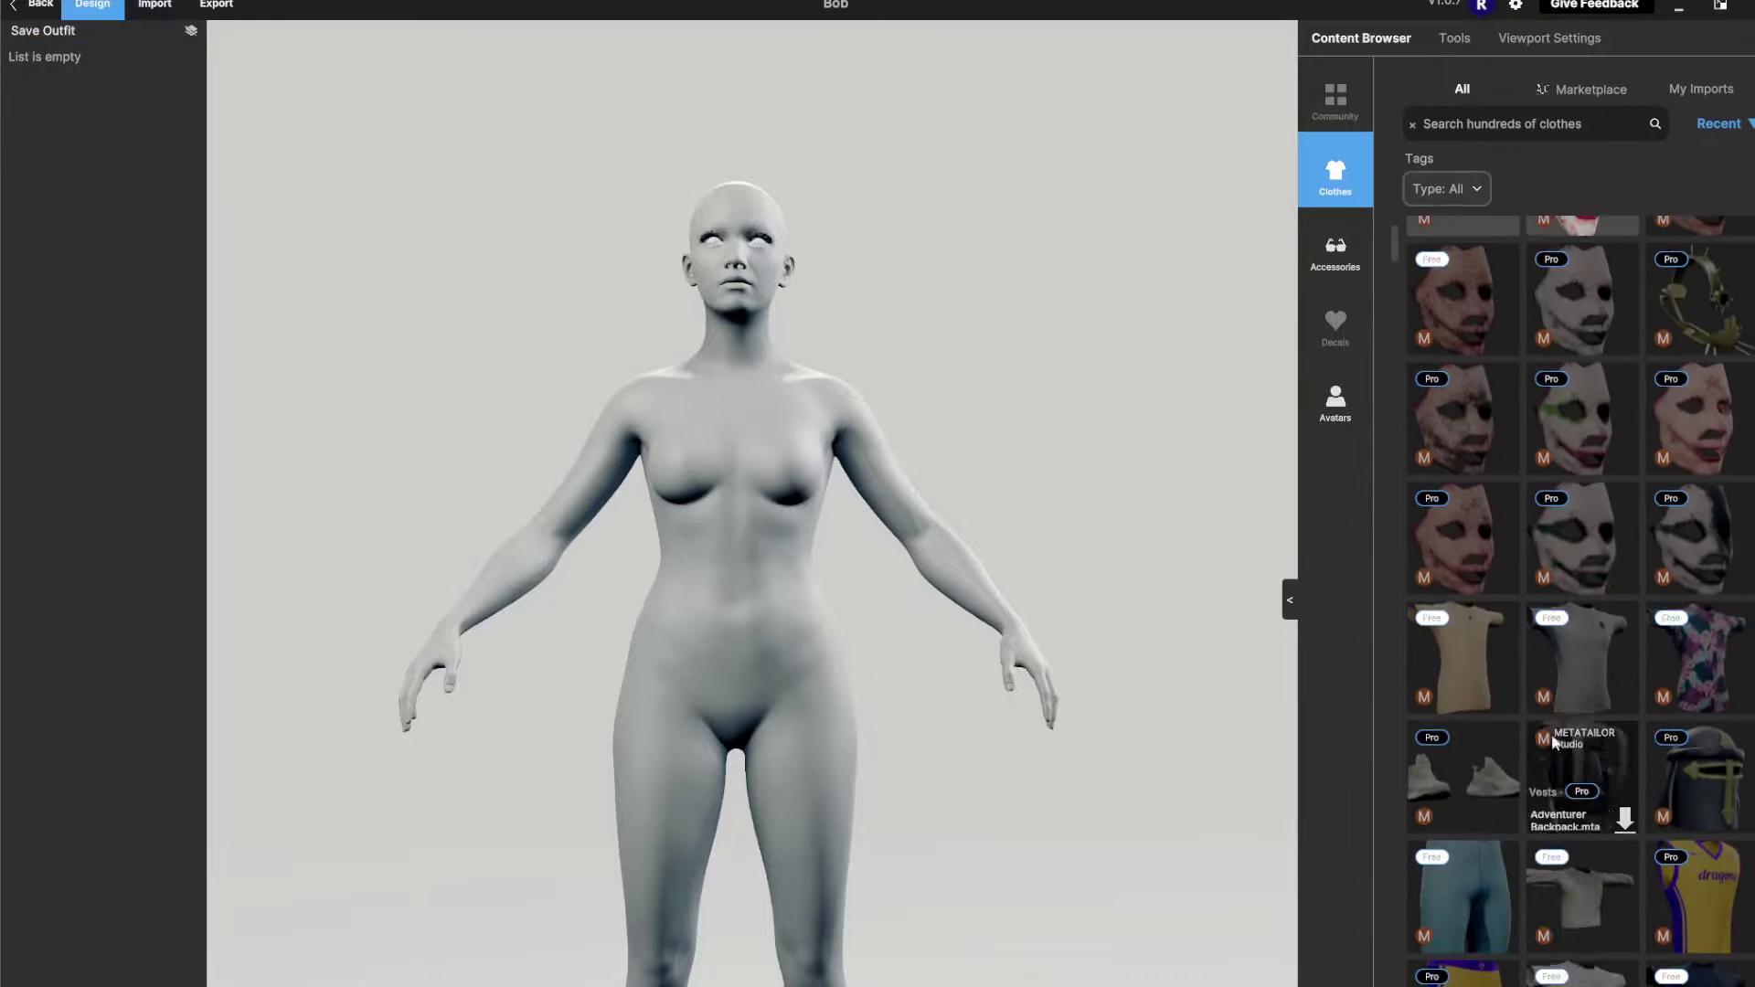
{"action": "scroll", "coordinate": [1543, 798], "scroll_direction": "down", "scroll_amount": 5}
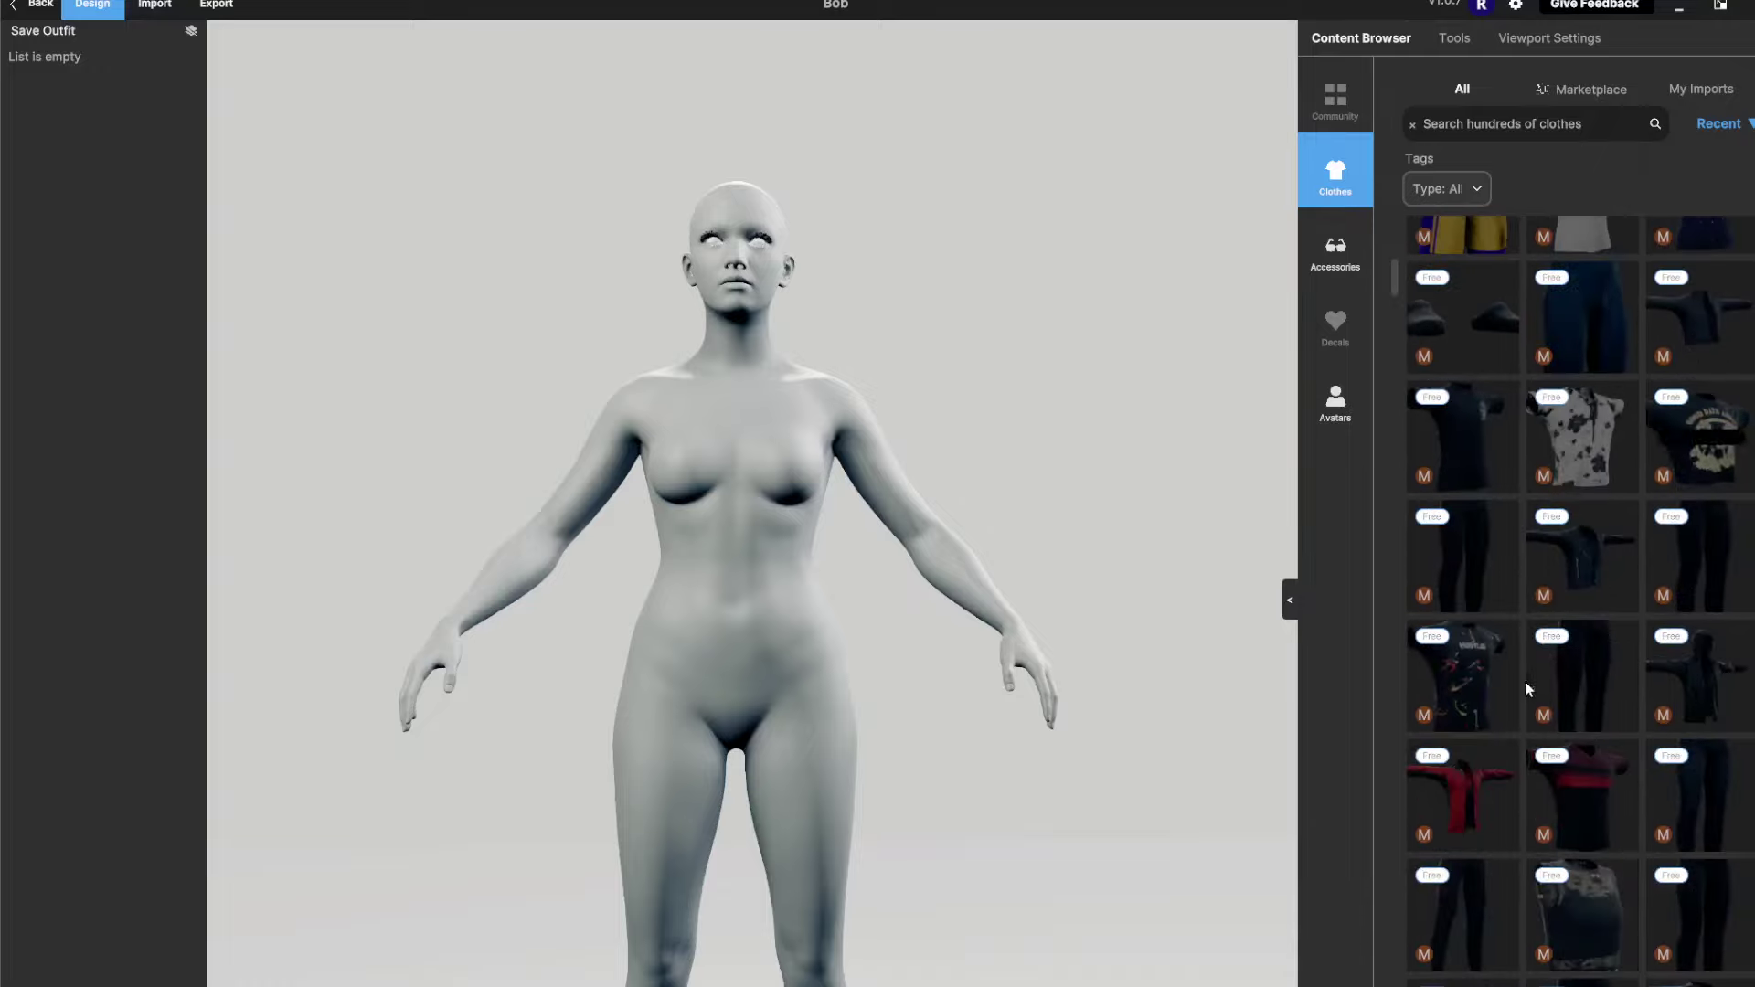
{"action": "mouse_move", "coordinate": [1493, 791]}
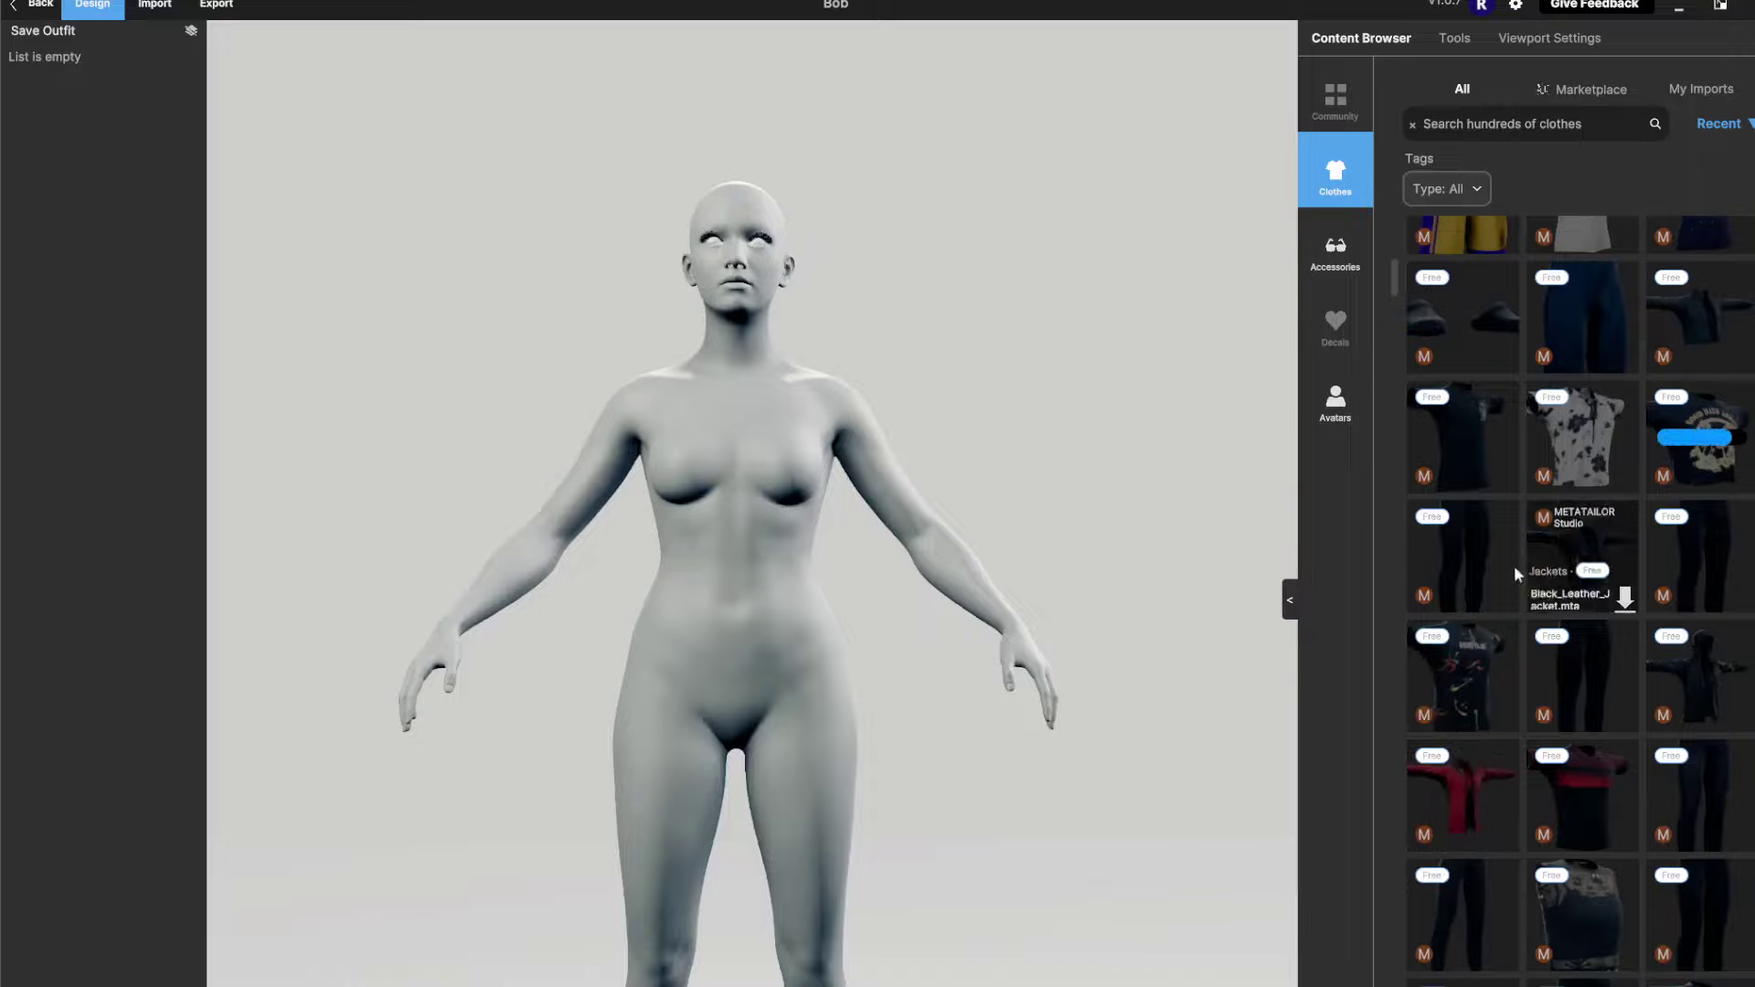
{"action": "left_click", "coordinate": [1705, 444]}
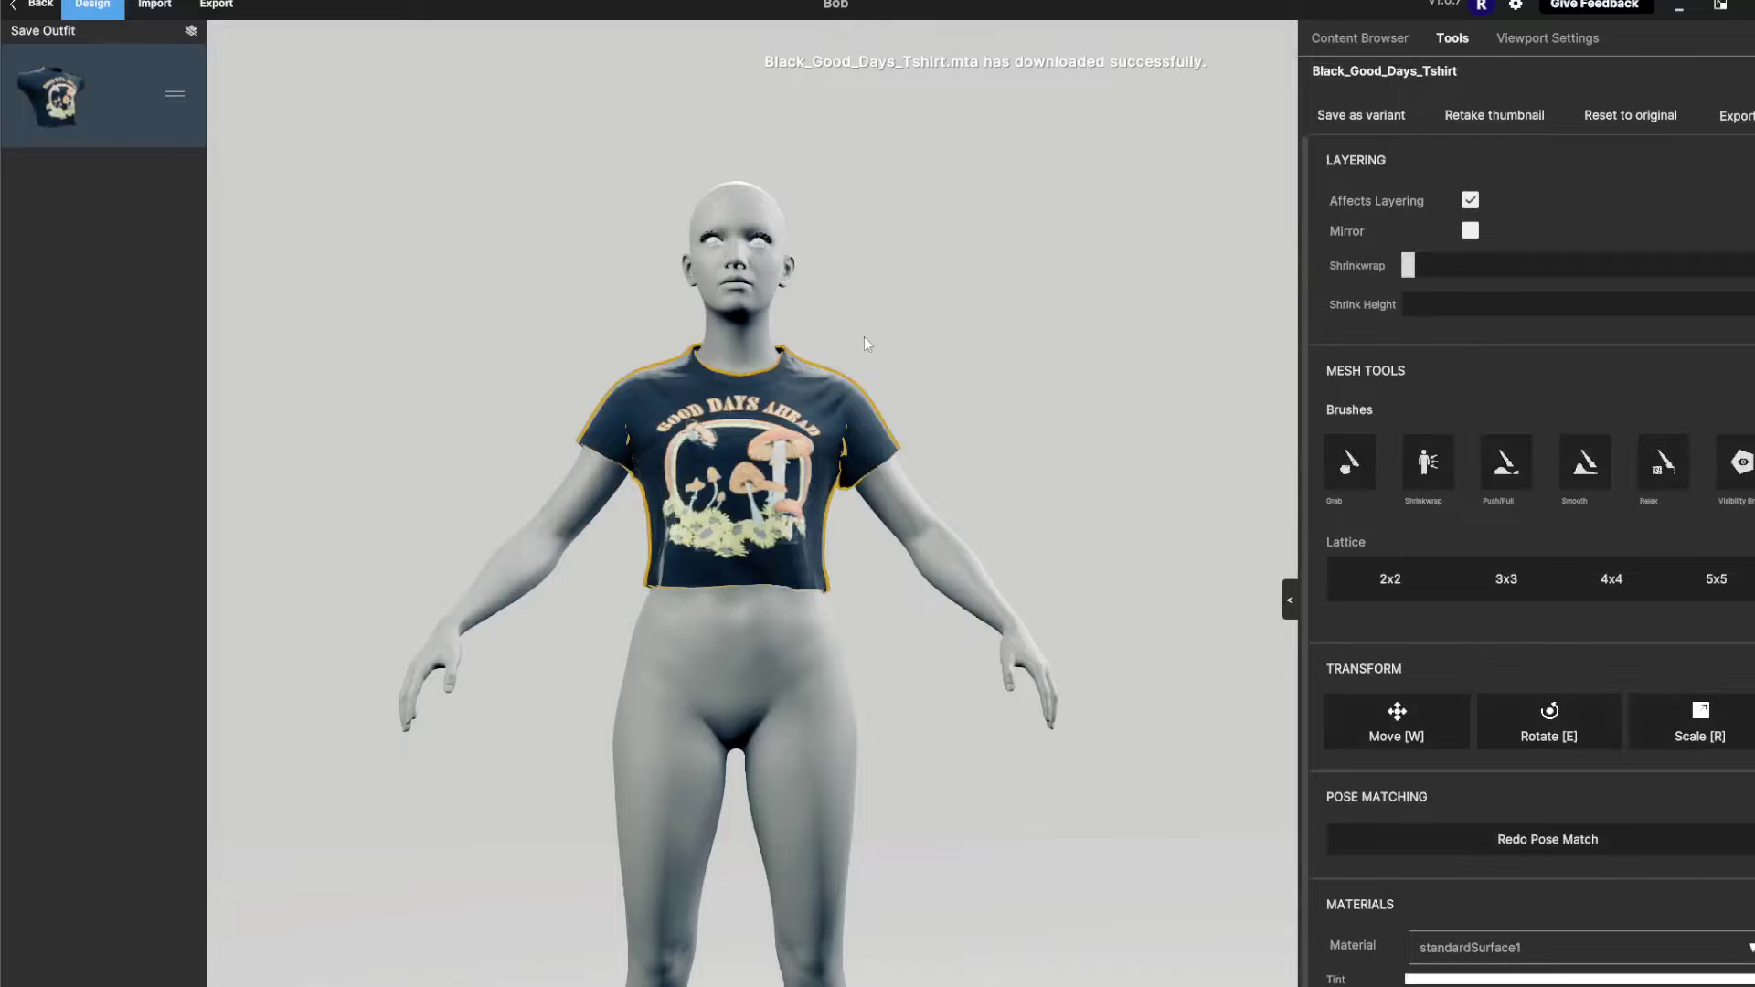
{"action": "scroll", "coordinate": [859, 359], "scroll_direction": "up", "scroll_amount": 5}
{"action": "scroll", "coordinate": [947, 304], "scroll_direction": "down", "scroll_amount": 5}
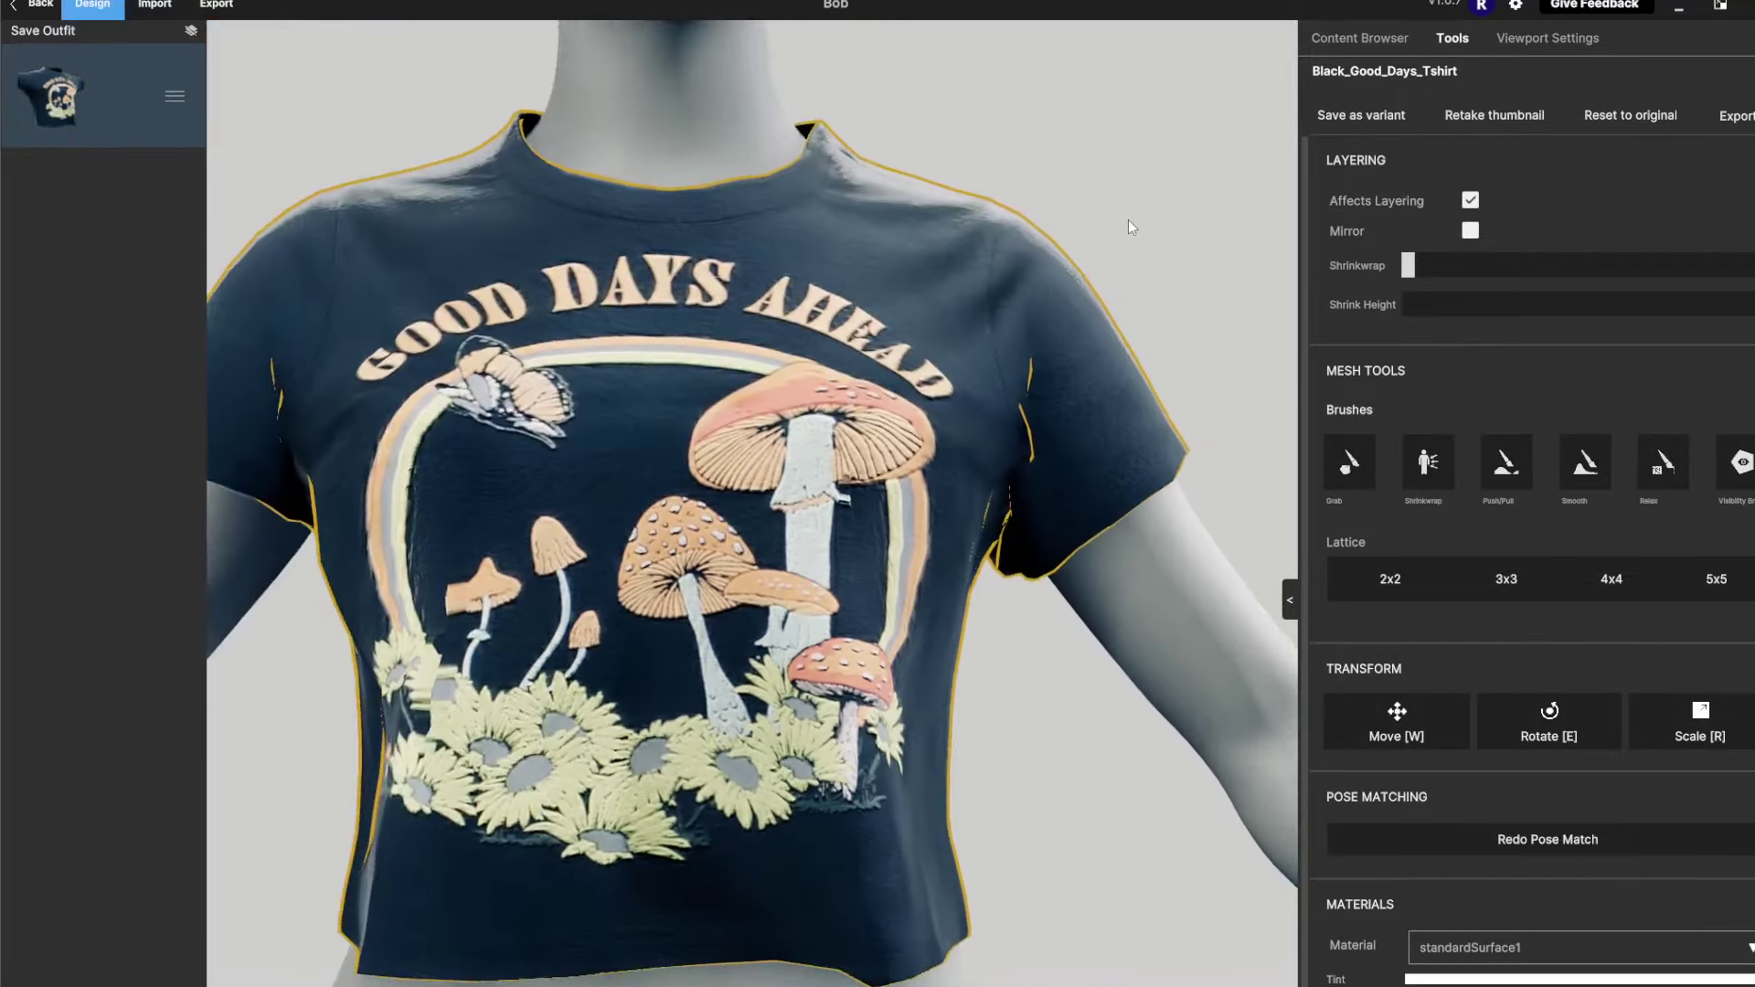
{"action": "scroll", "coordinate": [1027, 316], "scroll_direction": "up", "scroll_amount": 6}
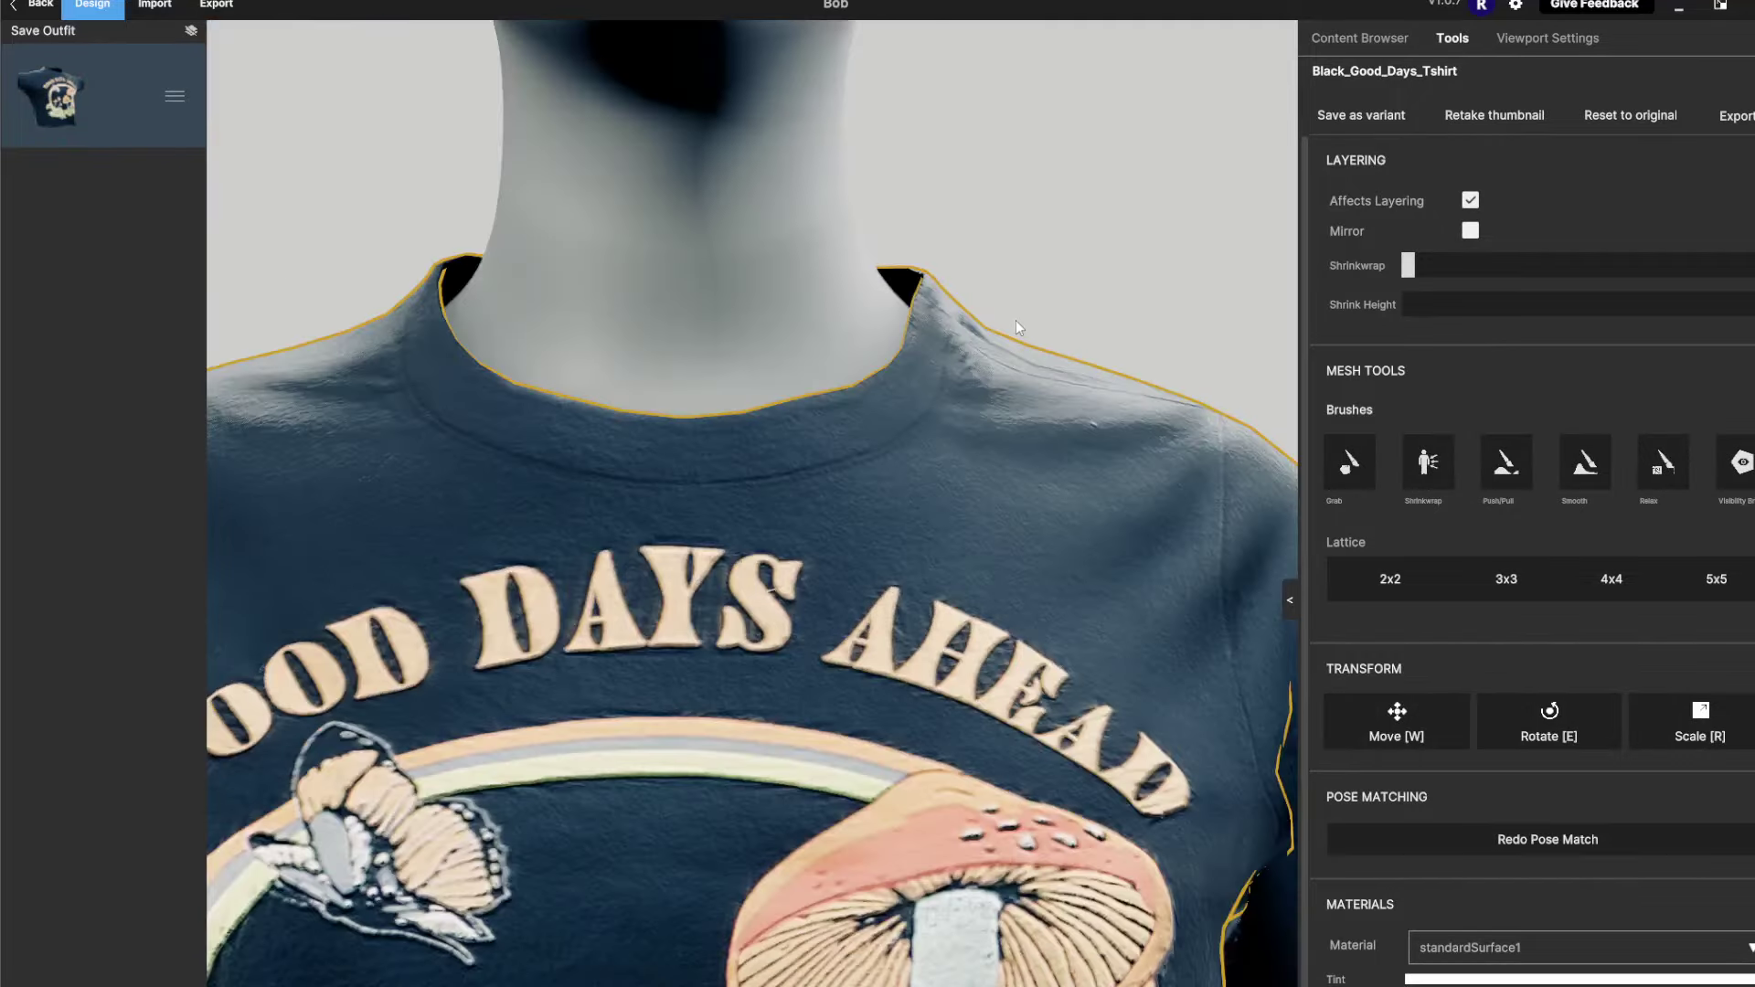
{"action": "scroll", "coordinate": [1016, 320], "scroll_direction": "down", "scroll_amount": 8}
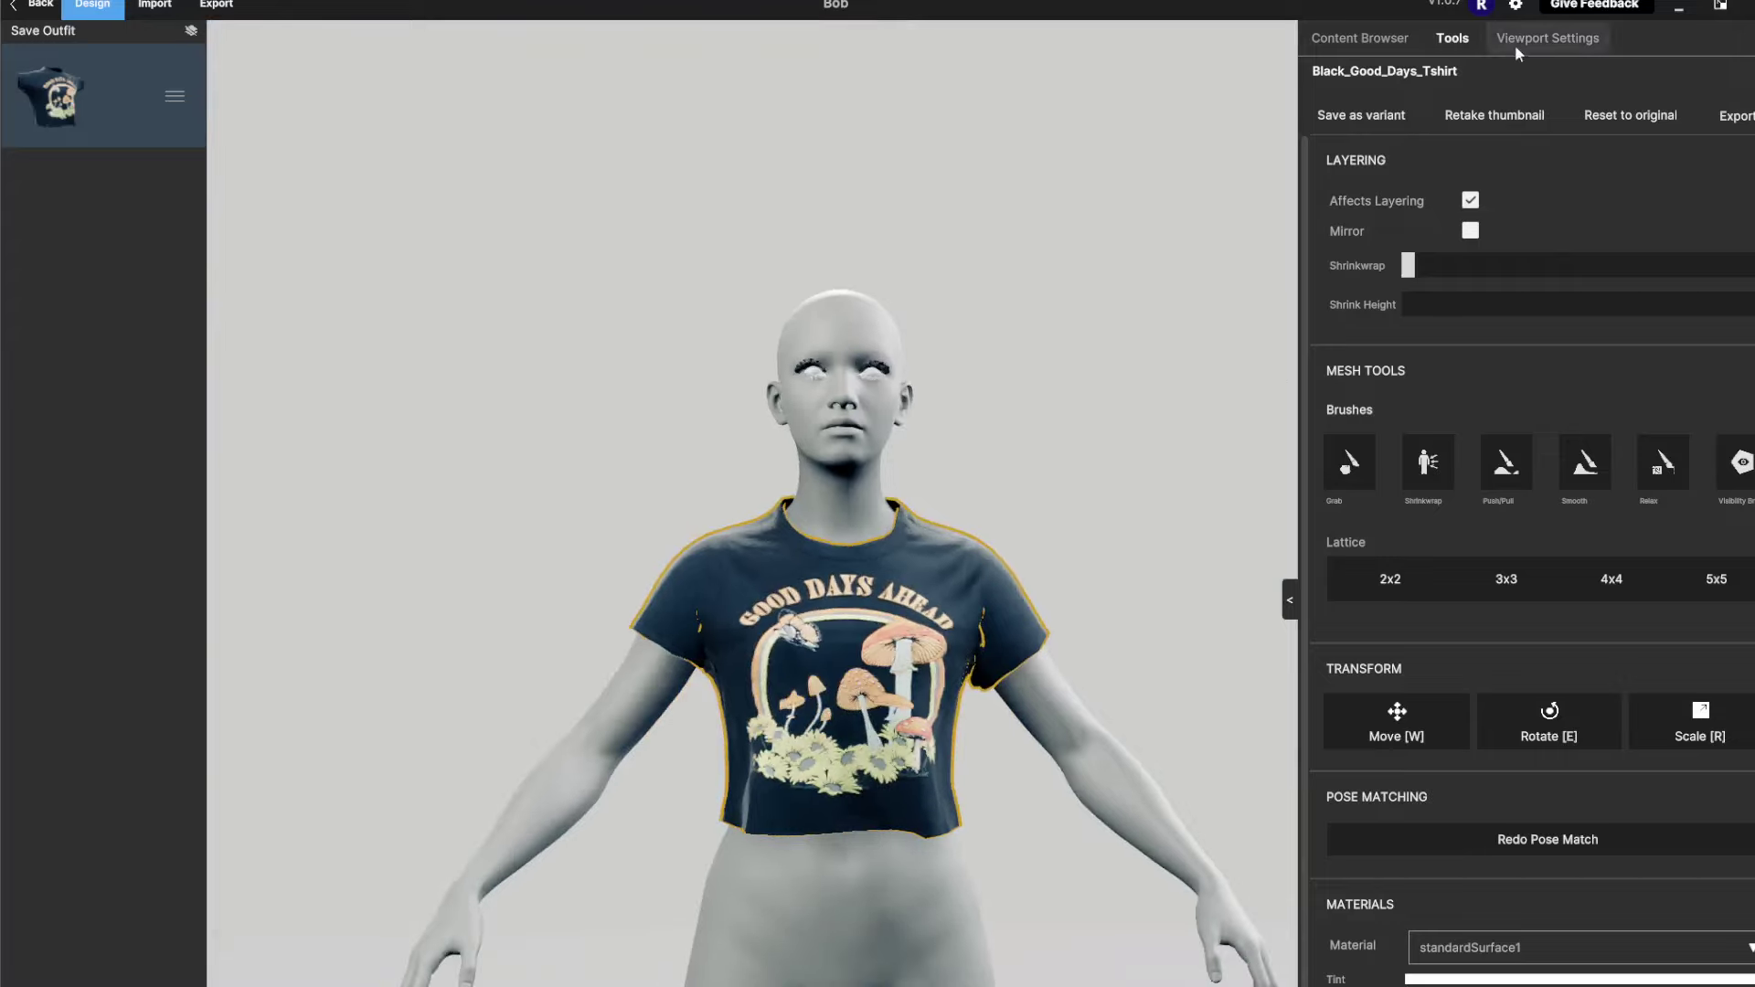
Download the Blue Camping - Backpack from the clothes library and add it over the T-shirt
{"action": "left_click", "coordinate": [1374, 39]}
{"action": "scroll", "coordinate": [1552, 821], "scroll_direction": "down", "scroll_amount": 3}
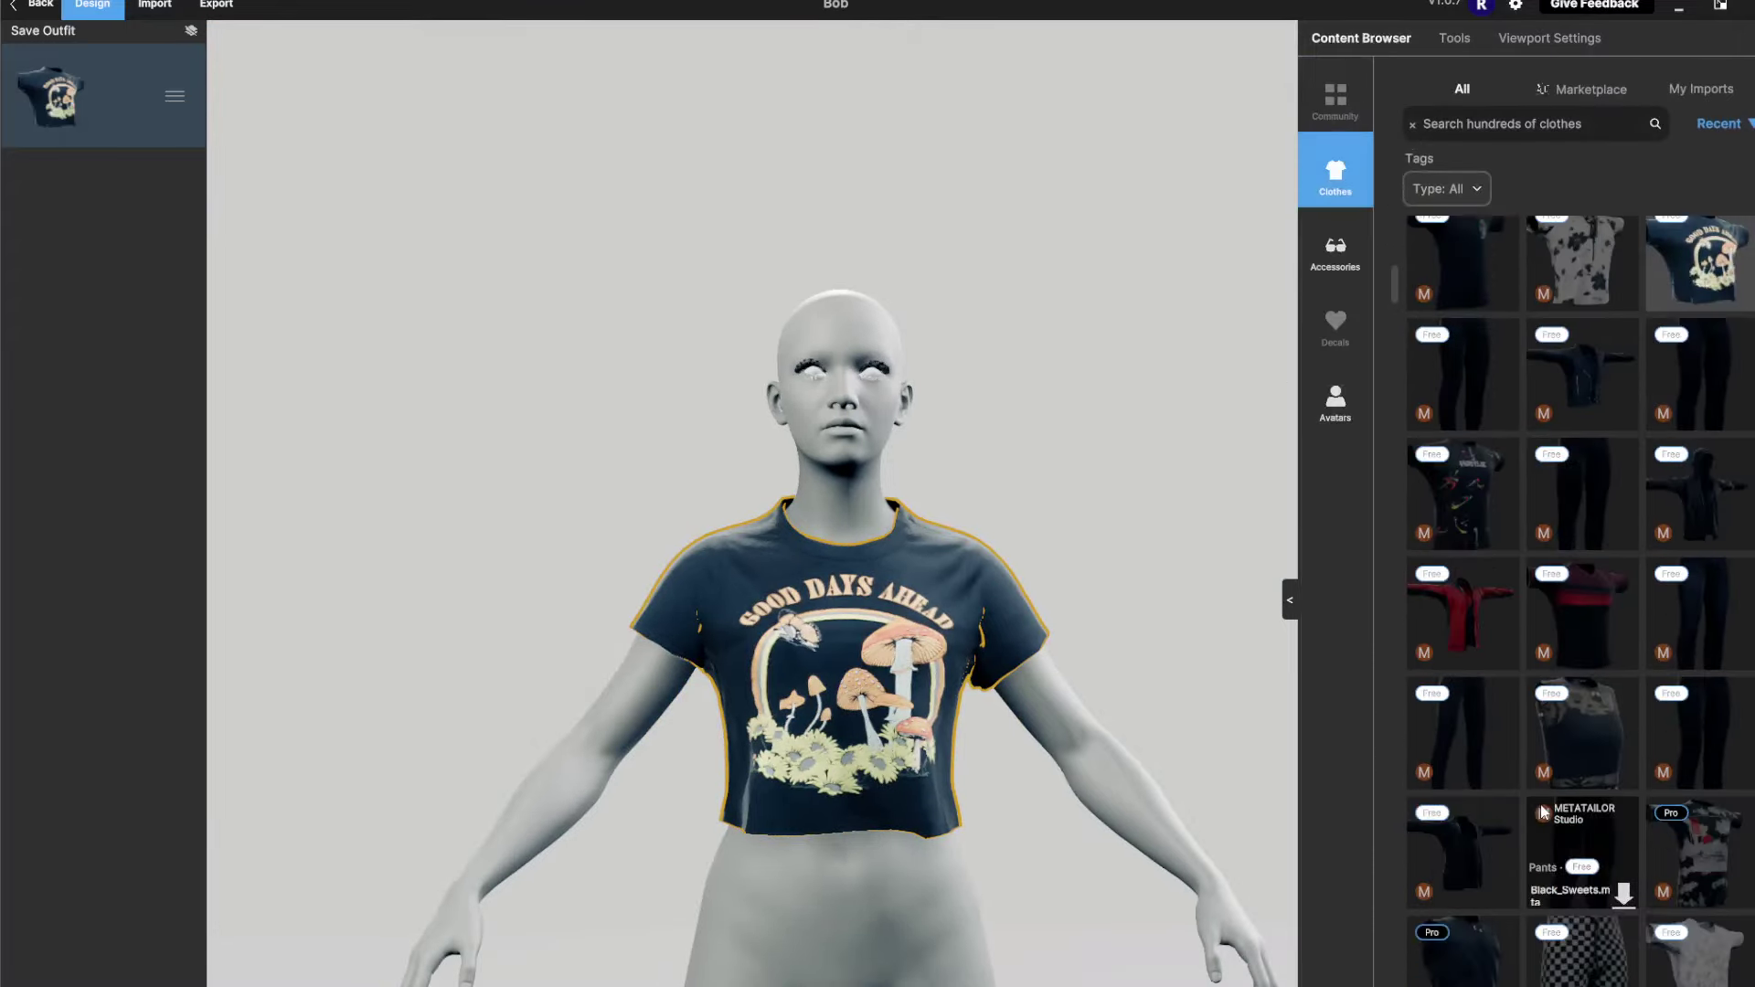
{"action": "scroll", "coordinate": [1552, 821], "scroll_direction": "down", "scroll_amount": 5}
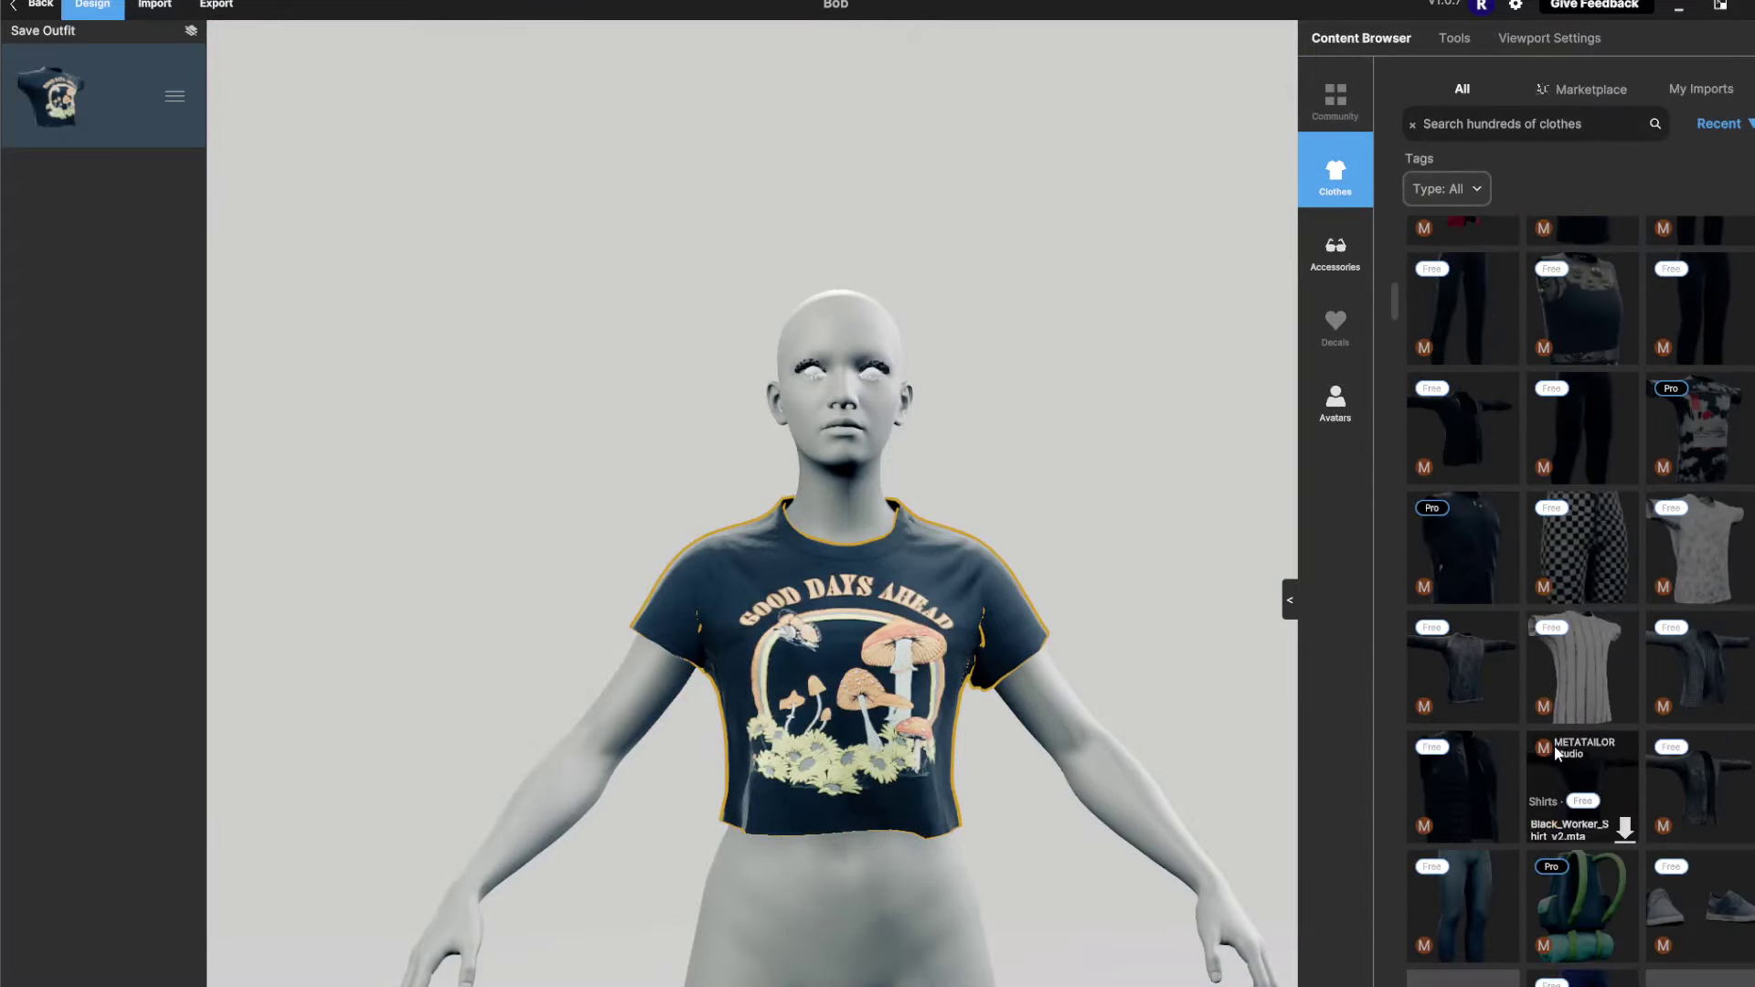
{"action": "mouse_move", "coordinate": [1567, 677]}
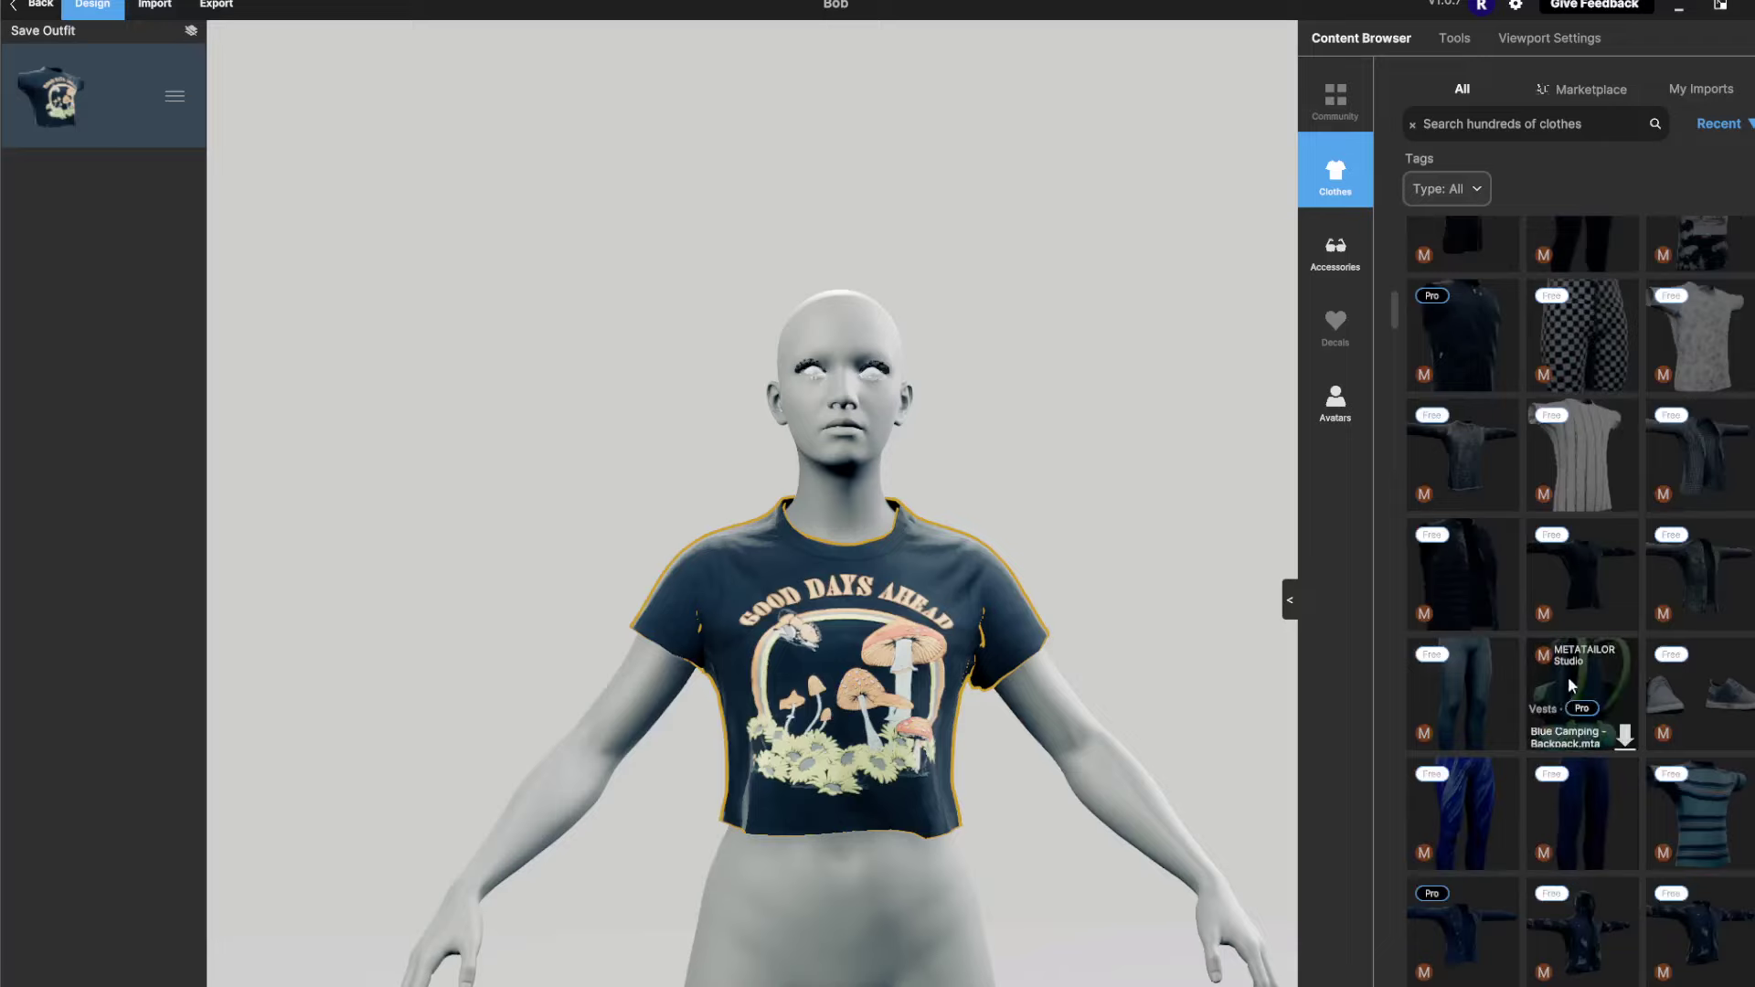
{"action": "mouse_move", "coordinate": [1456, 983]}
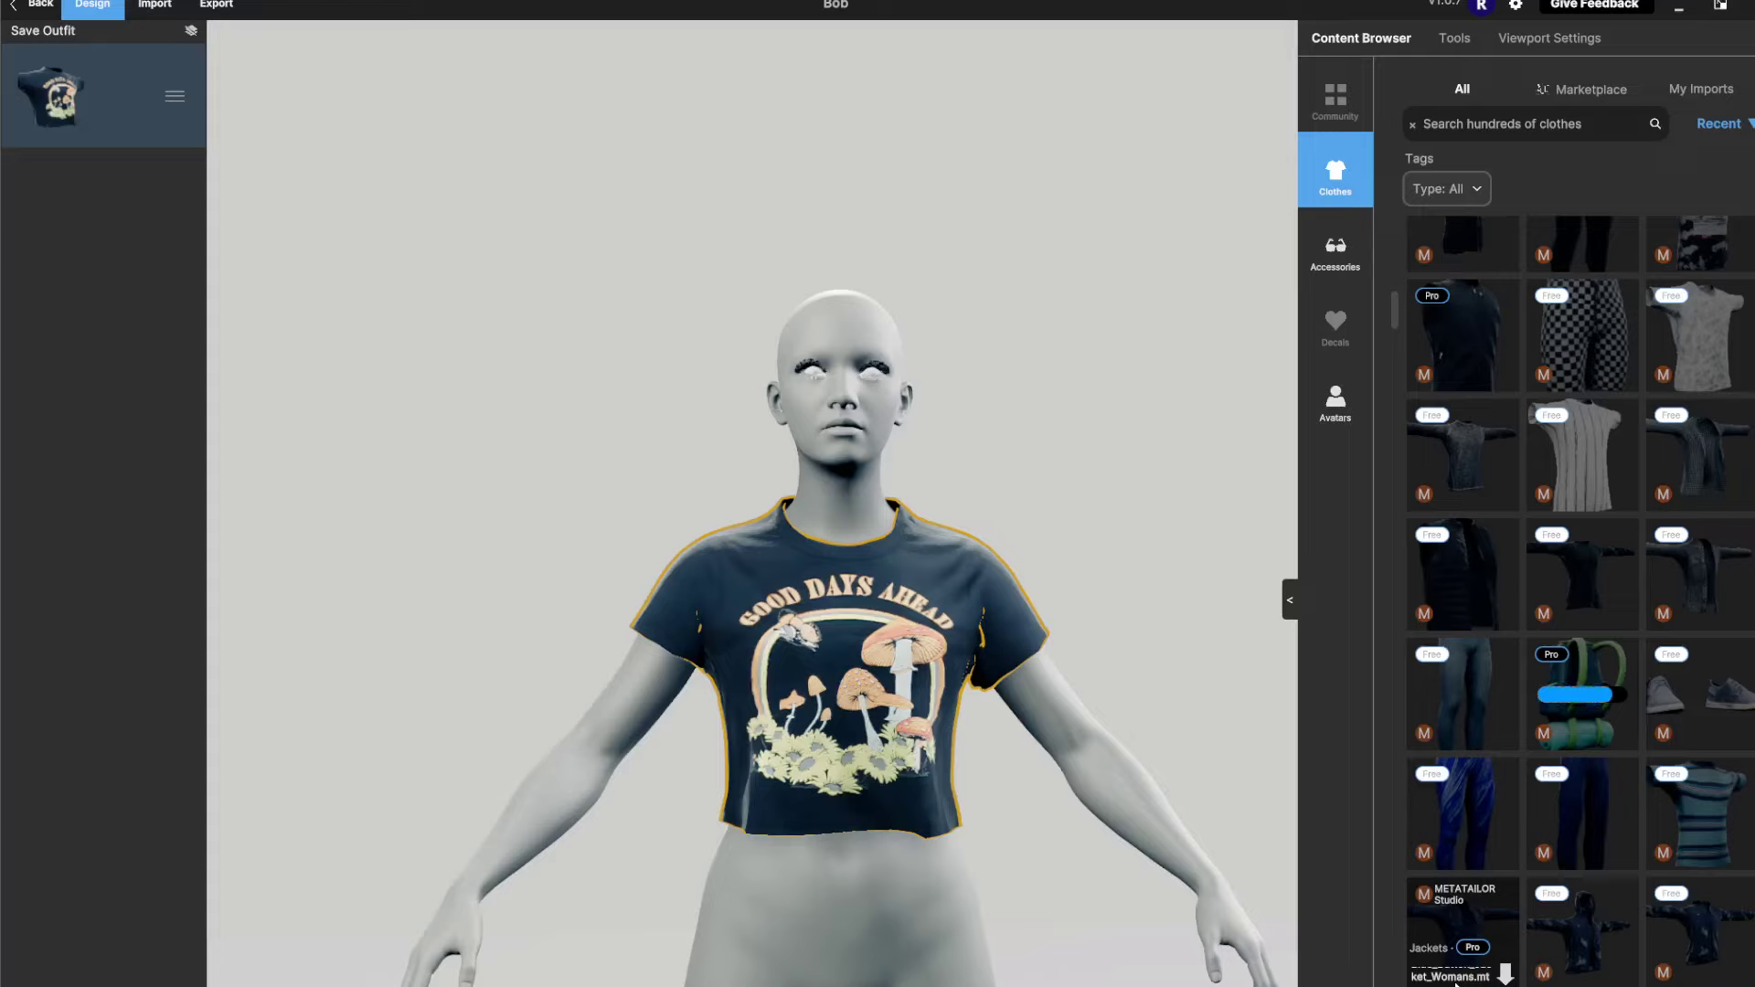
{"action": "left_click", "coordinate": [1586, 670]}
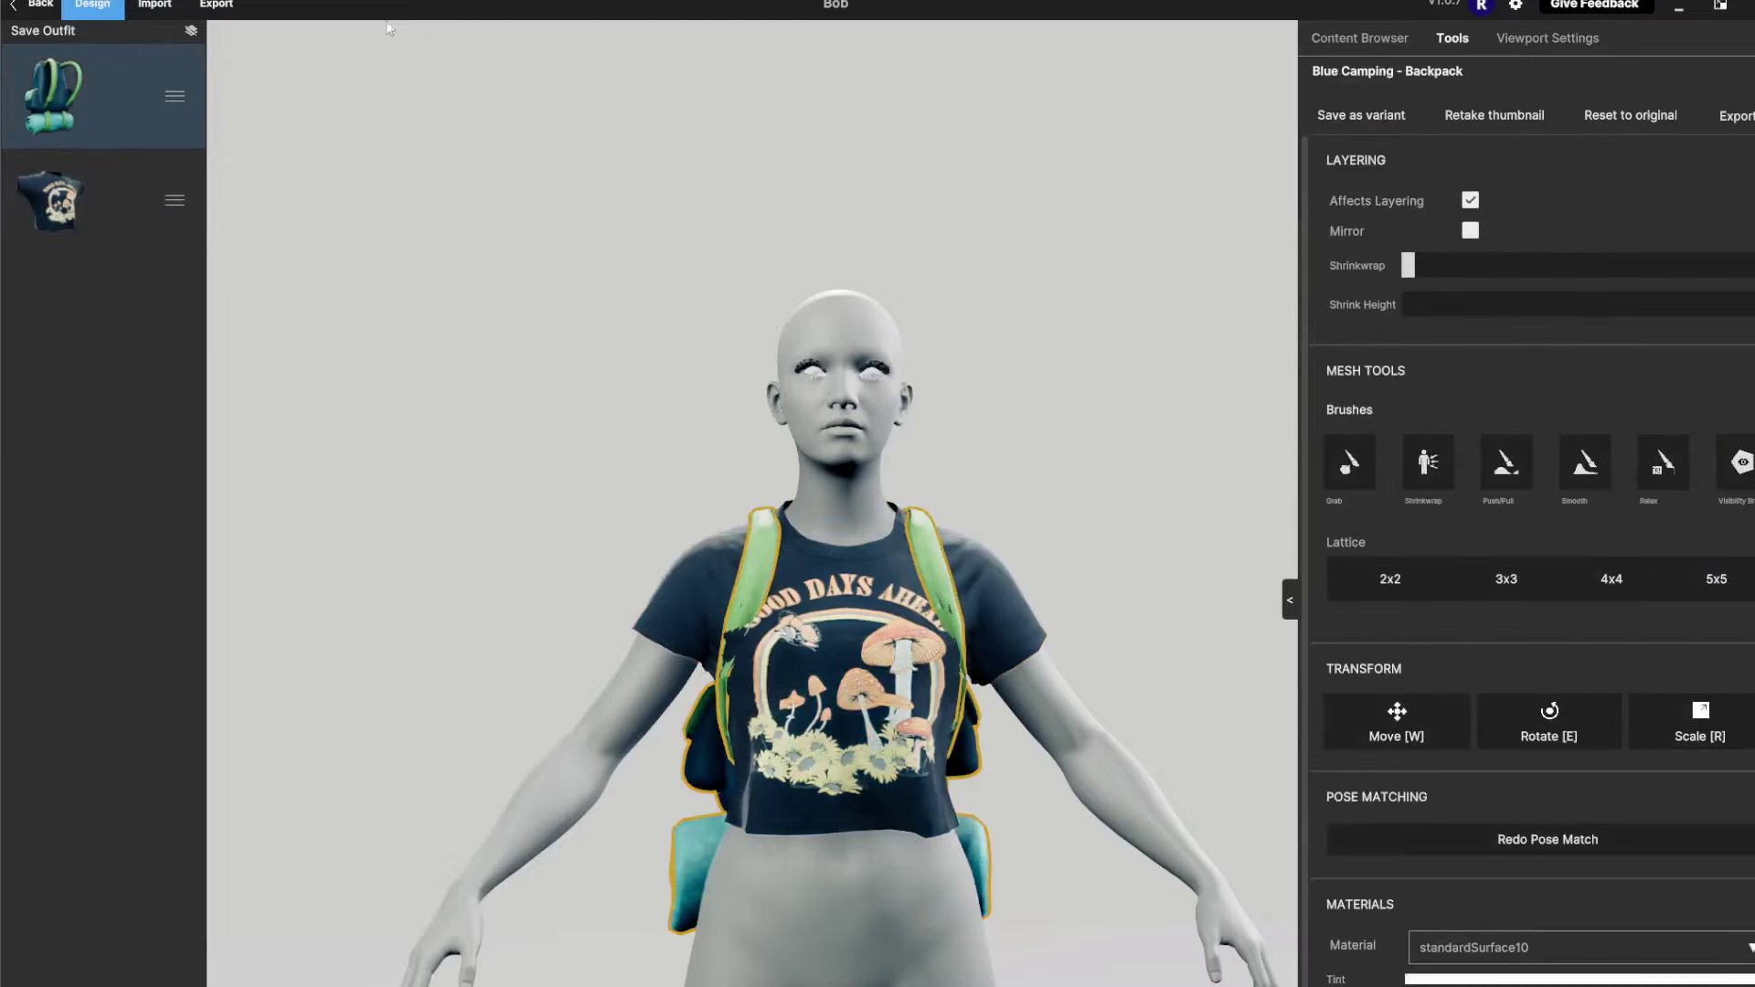
{"action": "mouse_move", "coordinate": [134, 110]}
{"action": "left_mouse_down"}
{"action": "mouse_move", "coordinate": [57, 240]}
{"action": "mouse_move", "coordinate": [73, 211]}
{"action": "mouse_move", "coordinate": [137, 209]}
{"action": "mouse_move", "coordinate": [137, 105]}
{"action": "left_mouse_up"}
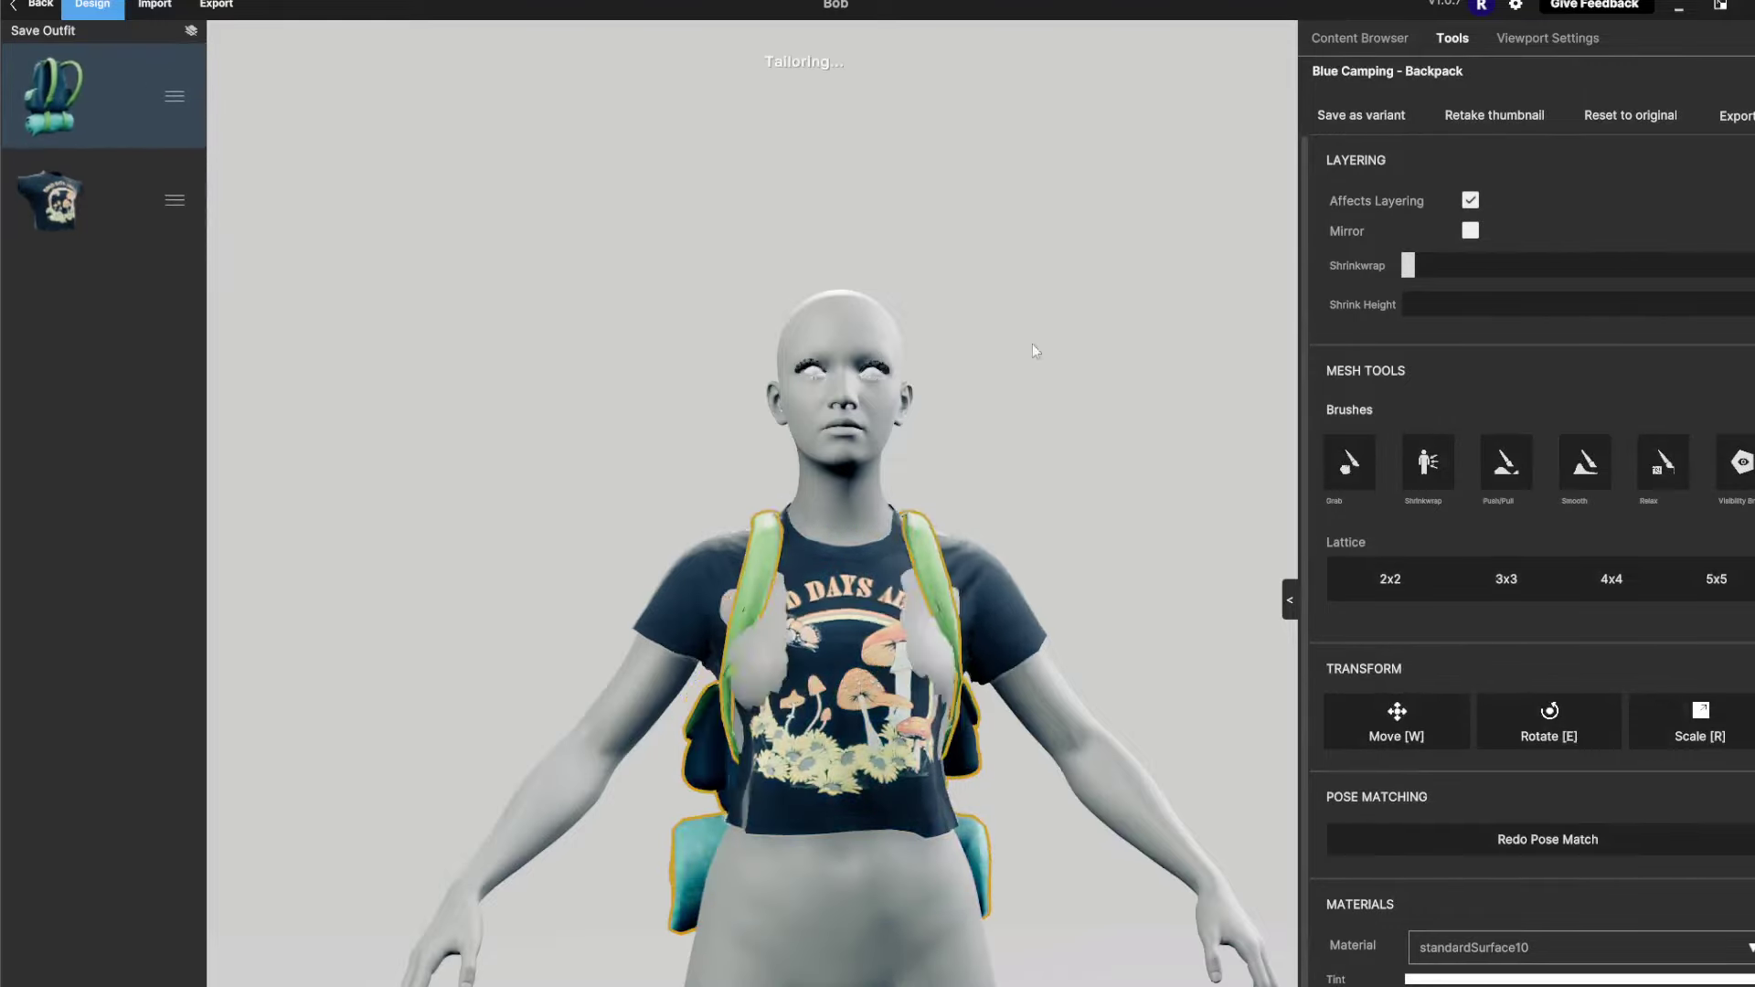
Start sculpting the Blue Camping - Backpack with the Grab brush, applying the automatic layering first
{"action": "right_click_drag", "start_coordinate": [914, 296], "coordinate": [1058, 397]}
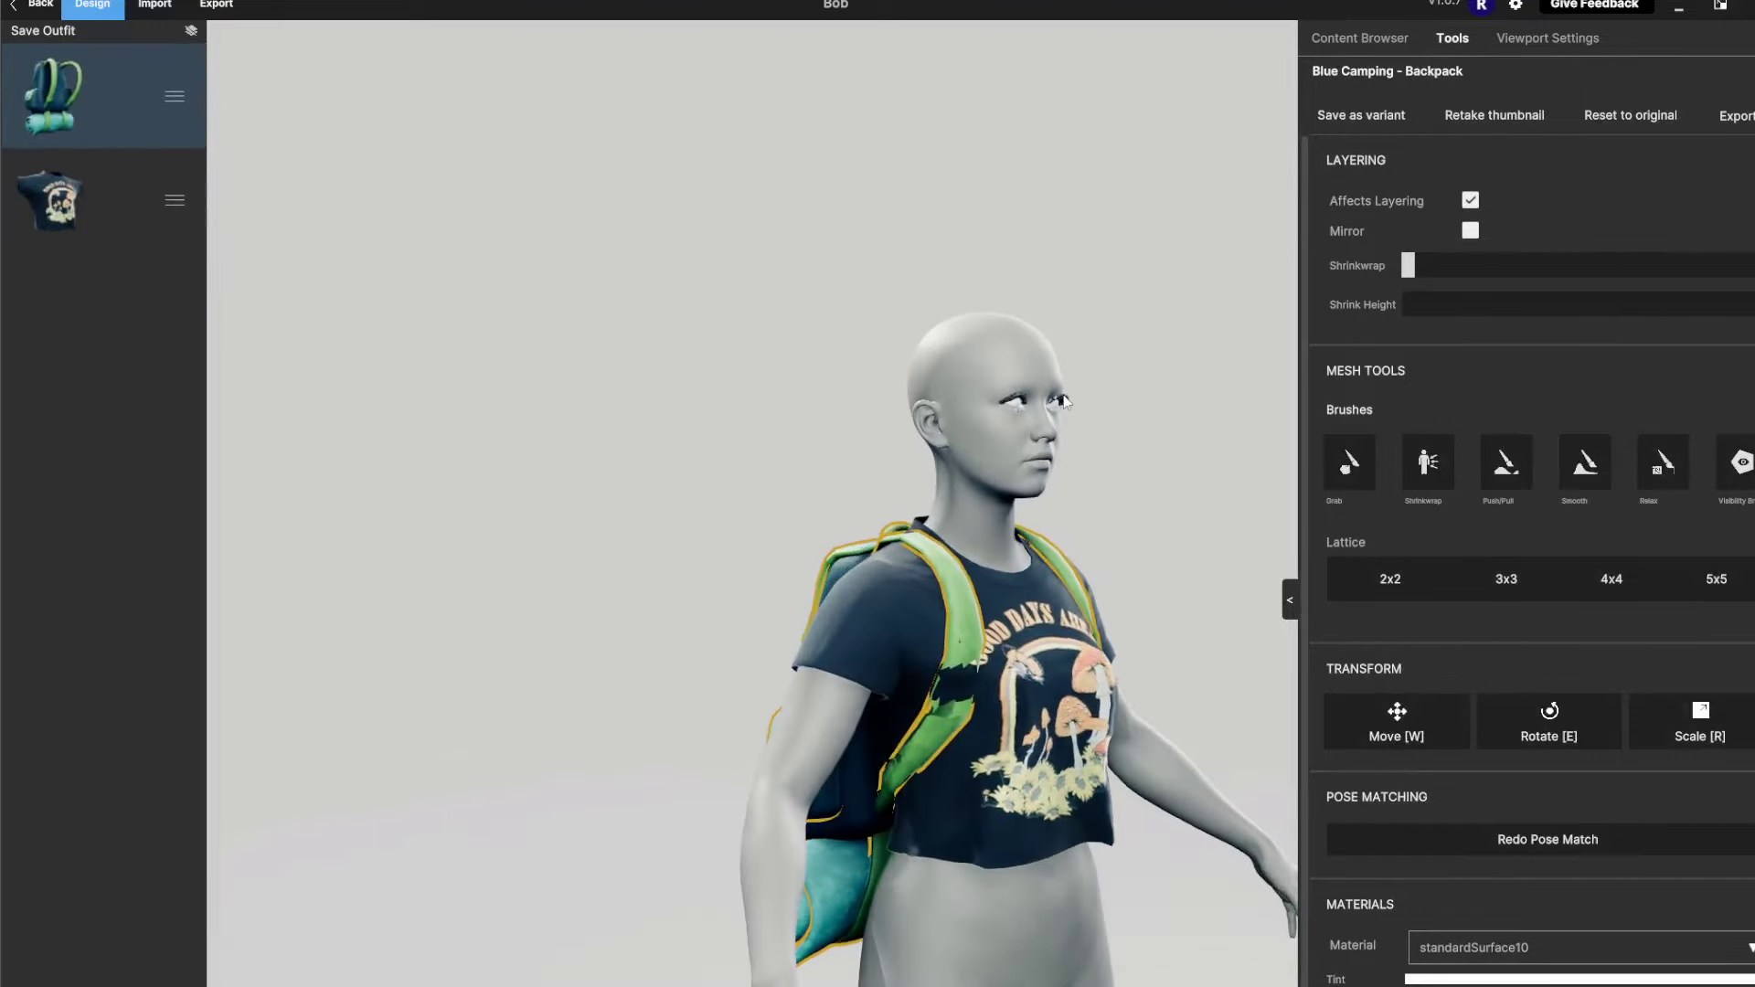
{"action": "middle_click_drag", "start_coordinate": [1059, 397], "coordinate": [984, 350]}
{"action": "scroll", "coordinate": [984, 349], "scroll_direction": "up", "scroll_amount": 5}
{"action": "left_click_drag", "start_coordinate": [999, 371], "coordinate": [1180, 467]}
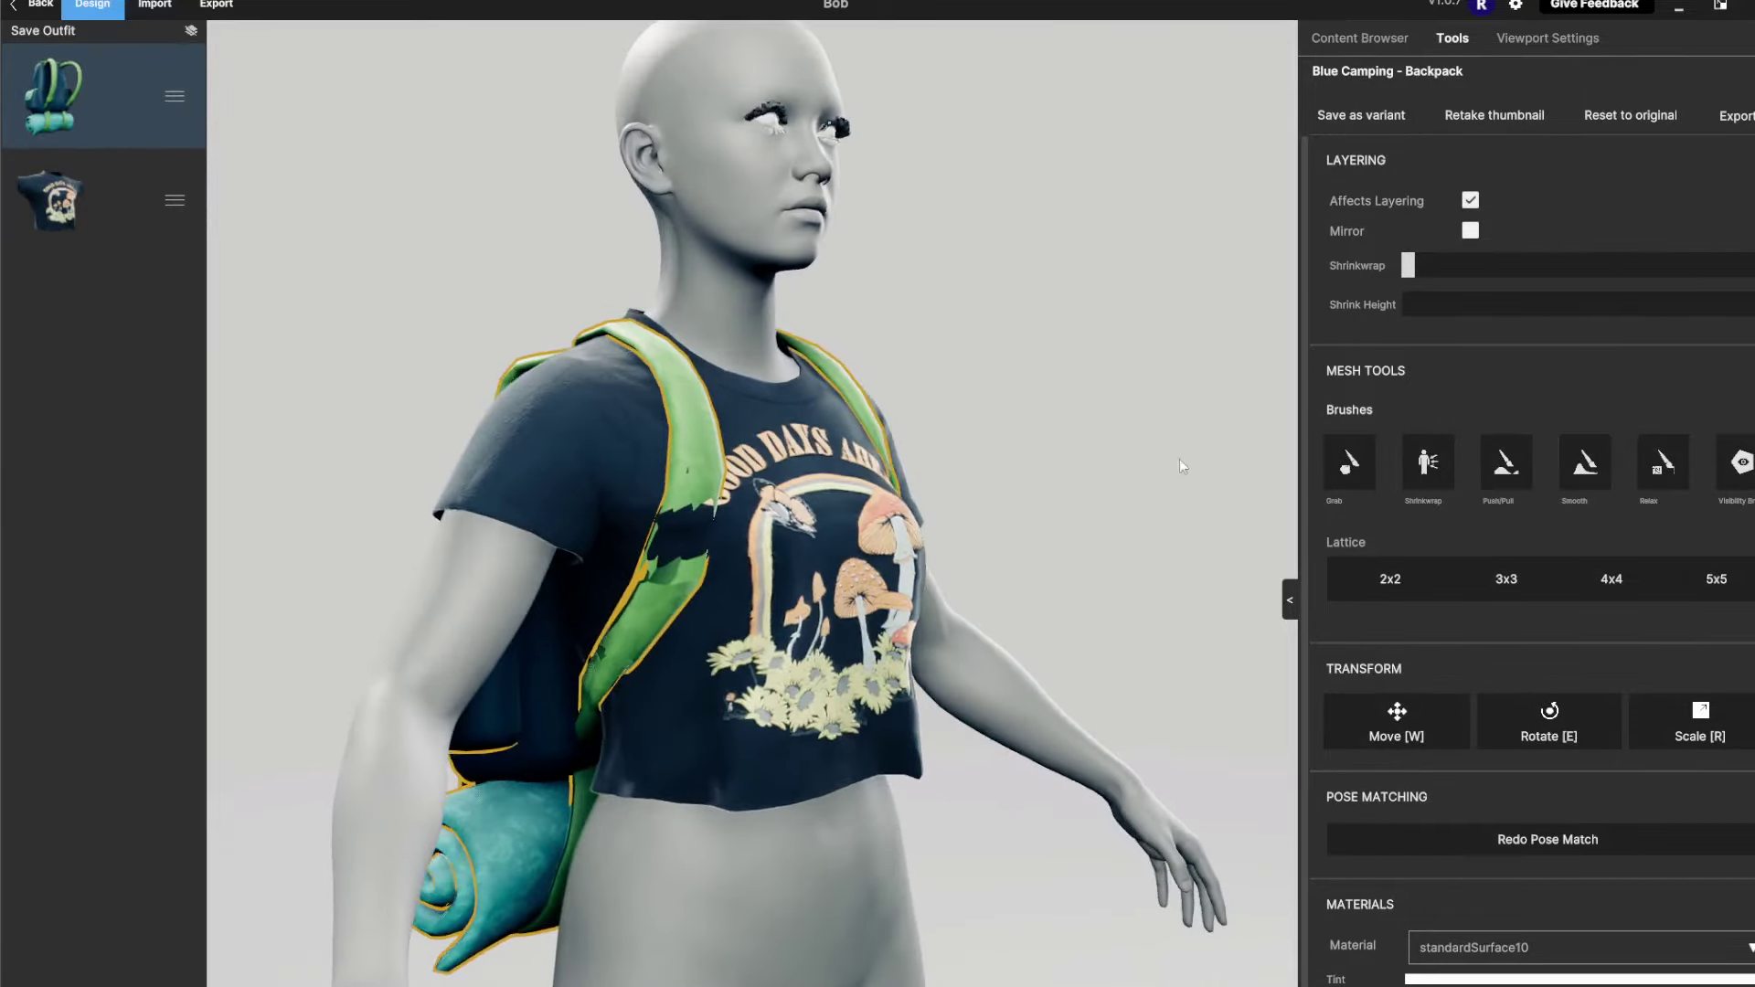
{"action": "left_click", "coordinate": [1349, 463]}
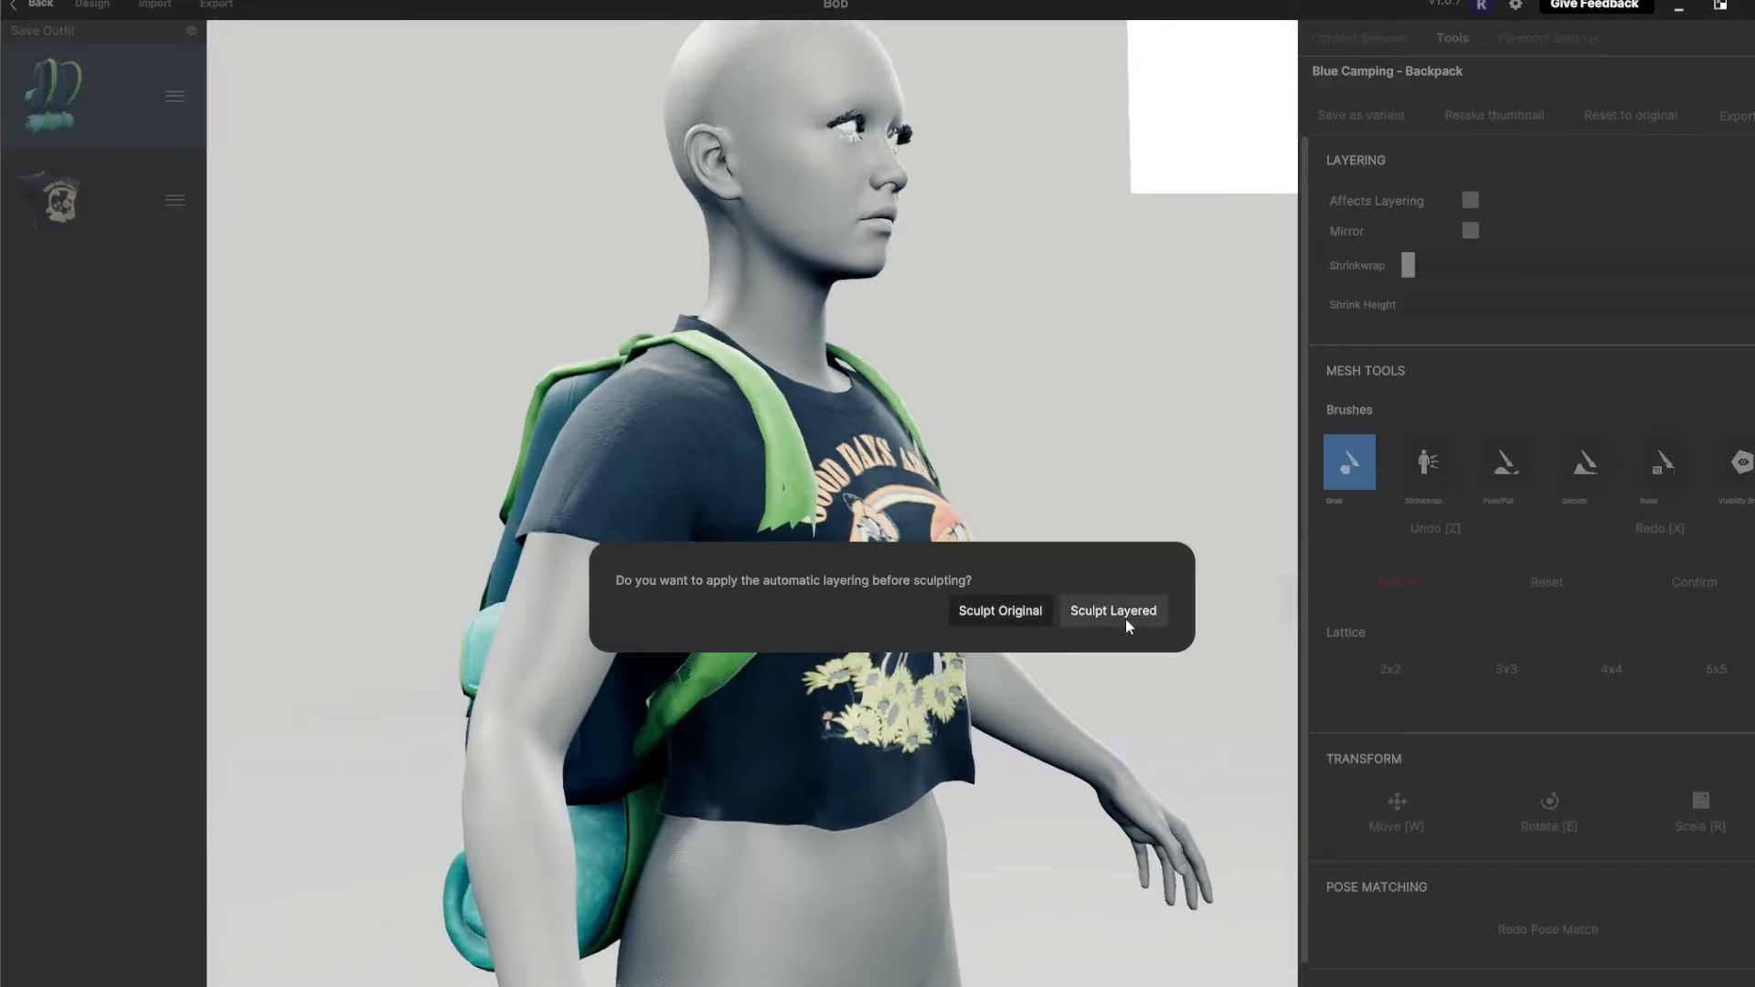
{"action": "left_click", "coordinate": [1111, 611]}
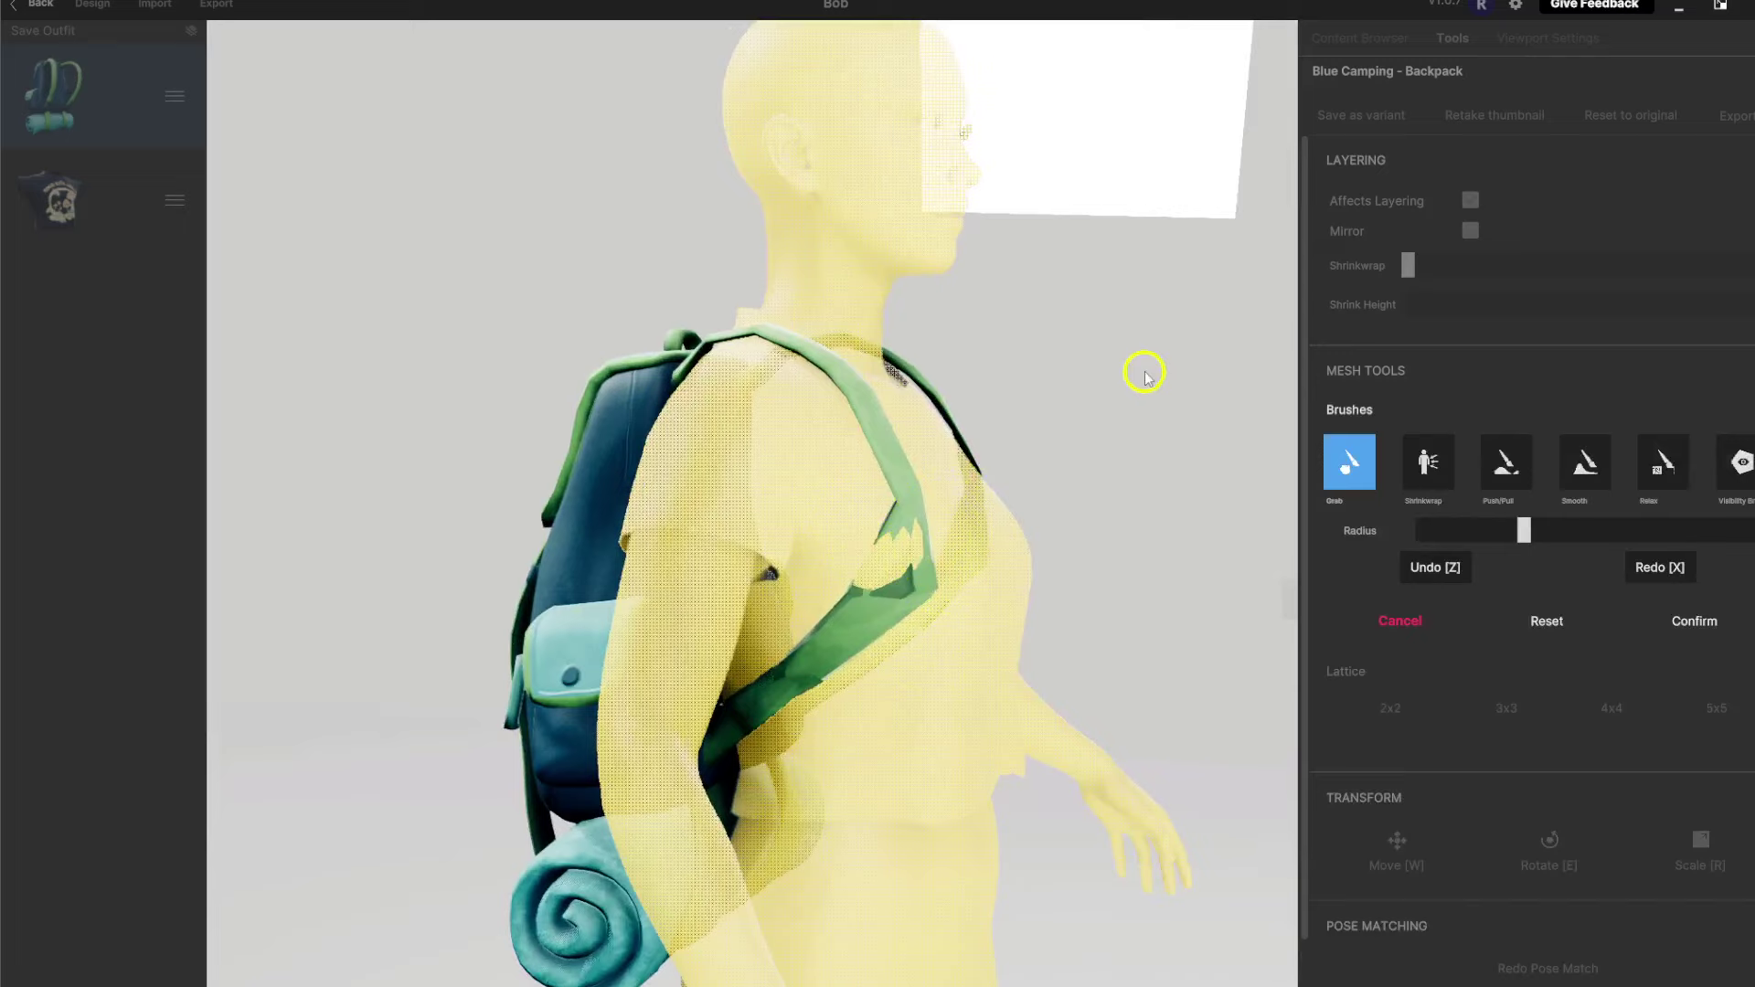
Pull the backpack's shoulder straps clear of the T-shirt with the Grab brush, check them from several sides, and confirm the sculpt
{"action": "left_click_drag", "start_coordinate": [1144, 372], "coordinate": [905, 410]}
{"action": "left_click_drag", "start_coordinate": [539, 515], "coordinate": [506, 528]}
{"action": "left_click_drag", "start_coordinate": [1024, 375], "coordinate": [936, 392]}
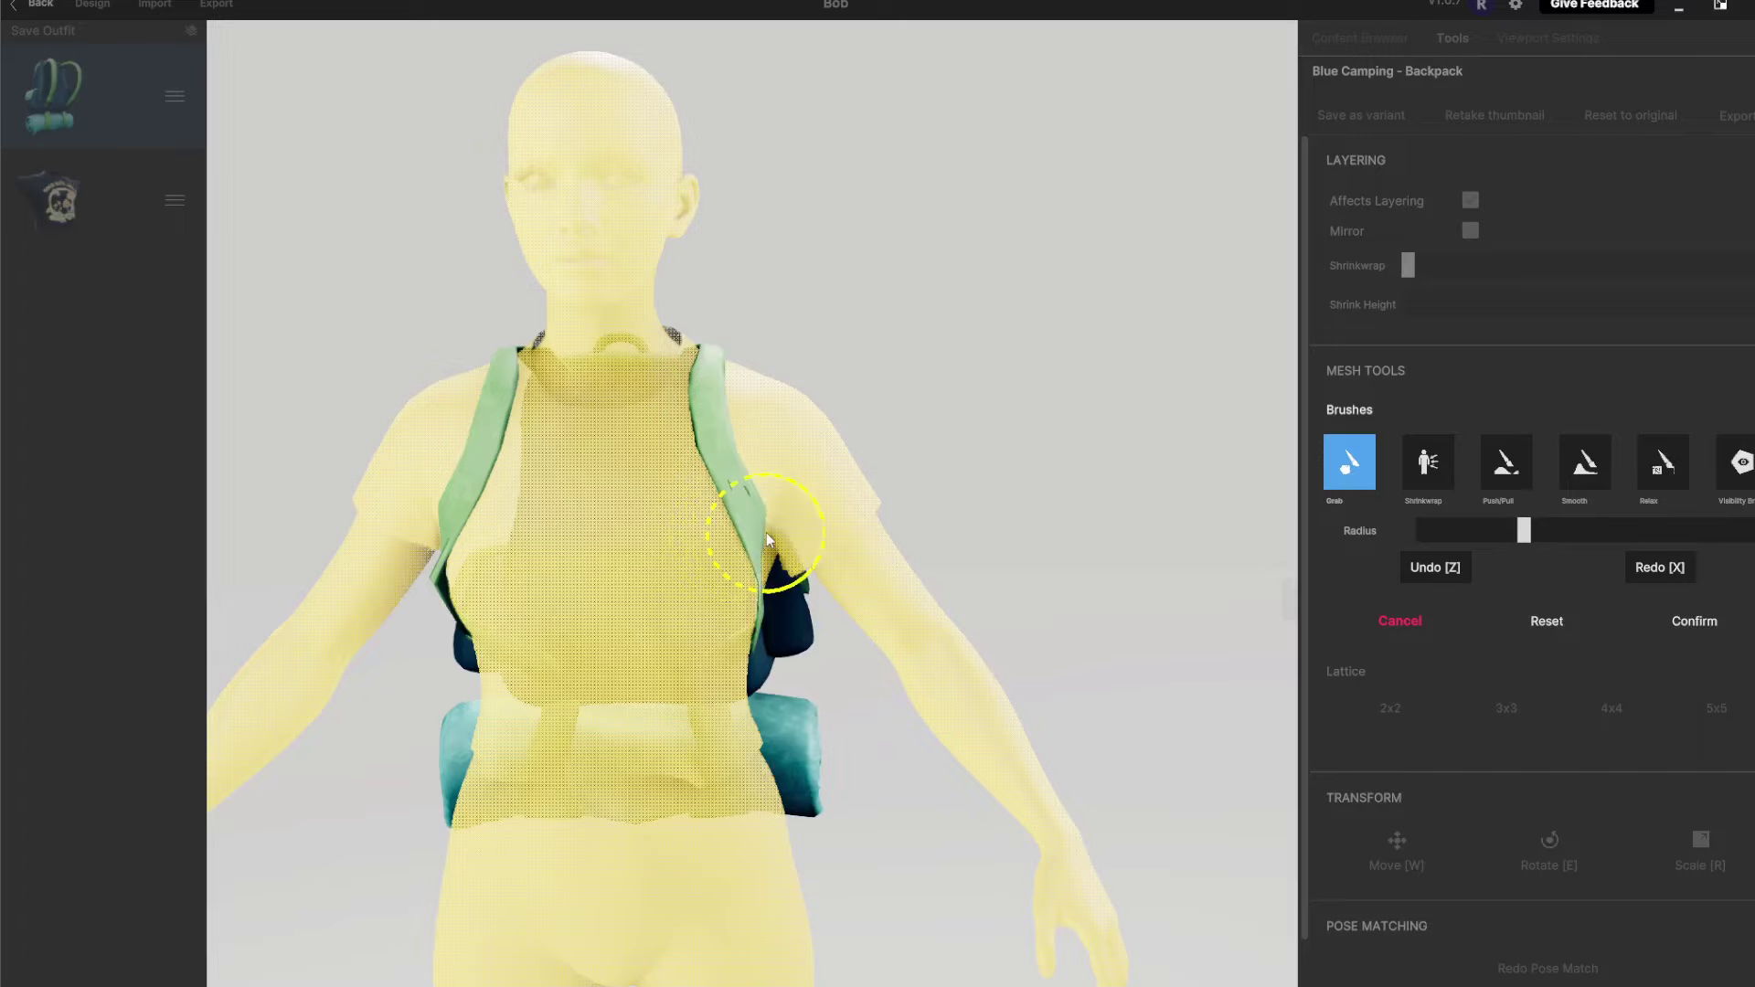
{"action": "left_click_drag", "start_coordinate": [1010, 537], "coordinate": [1054, 333]}
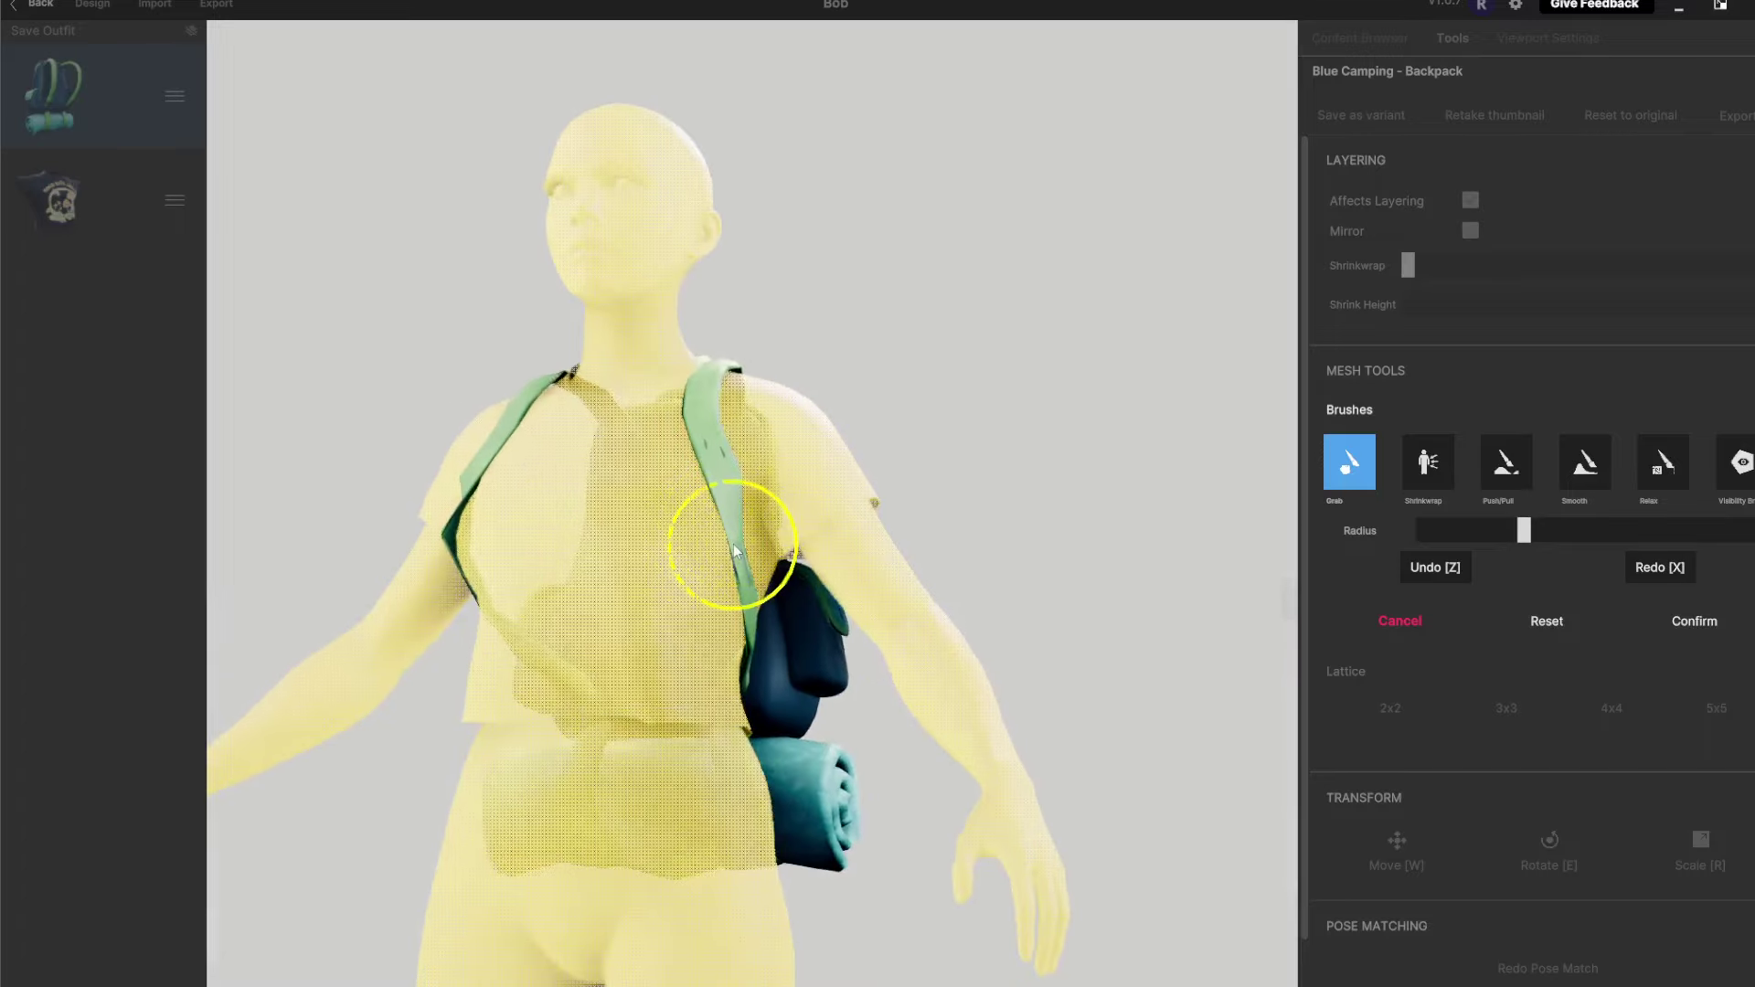
{"action": "mouse_move", "coordinate": [172, 131]}
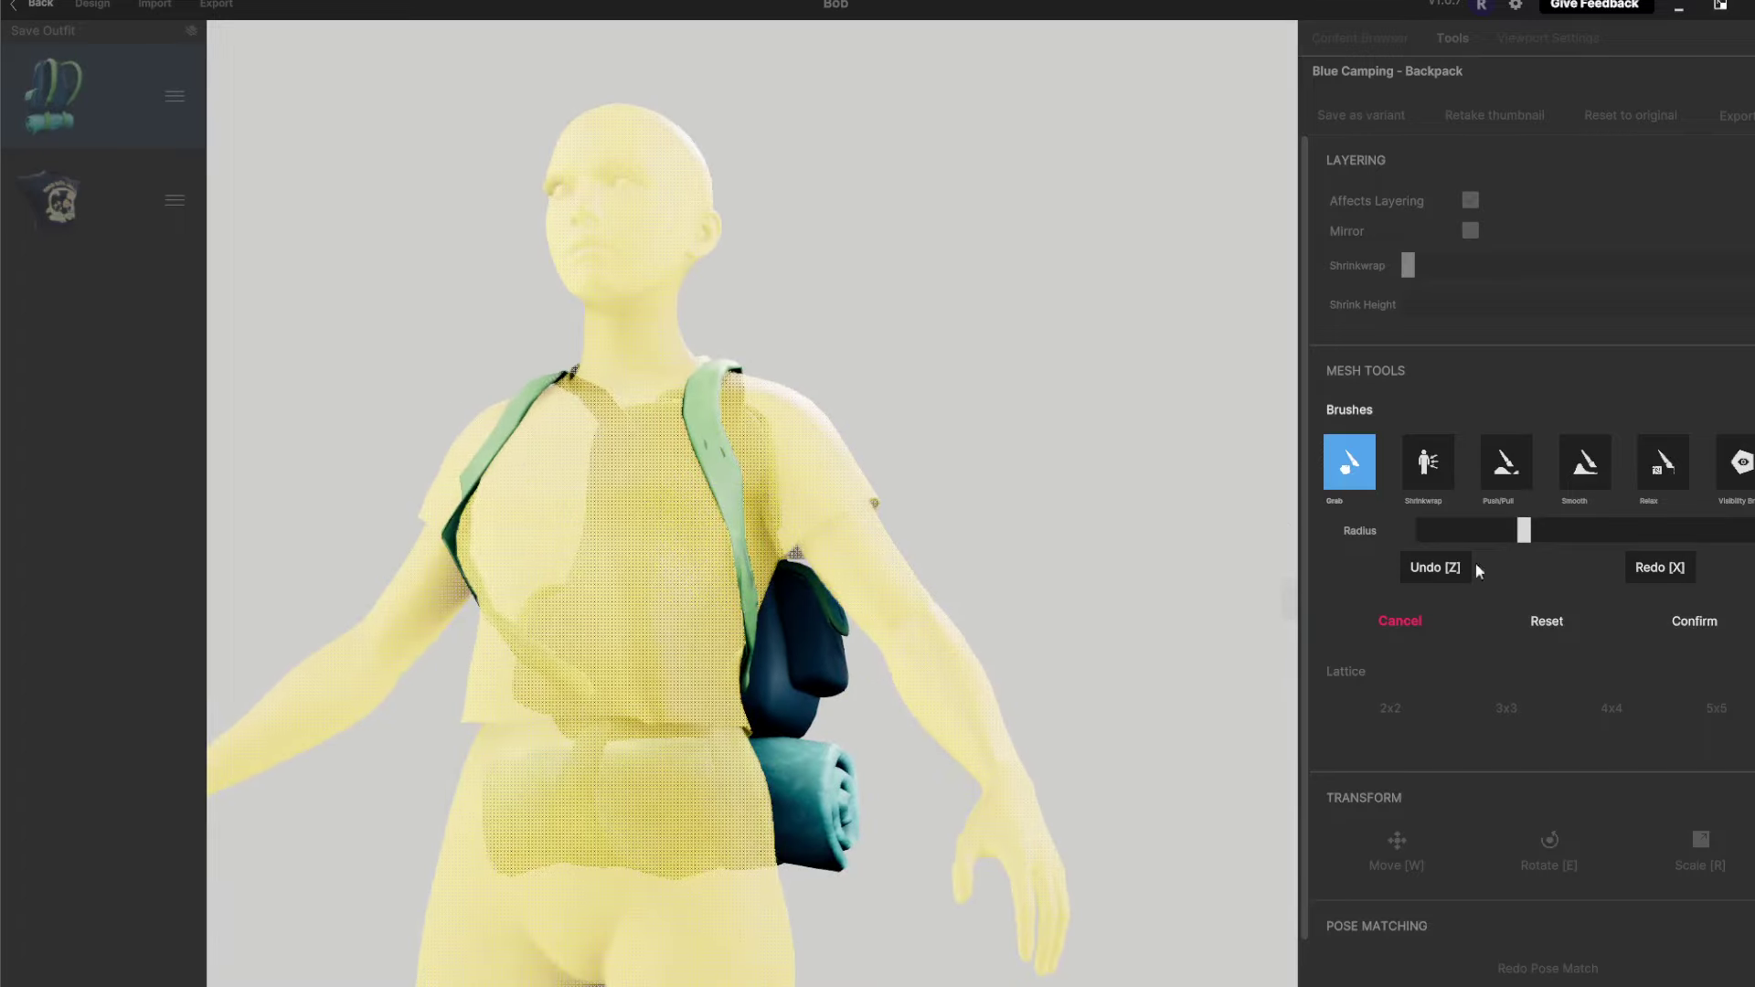
{"action": "left_click", "coordinate": [1689, 630]}
{"action": "left_click_drag", "start_coordinate": [905, 438], "coordinate": [924, 364]}
Download Blue_Four_Button_Jeans from the clothes library, add them to the outfit, and inspect the waist and legs up close
{"action": "left_click", "coordinate": [1357, 39]}
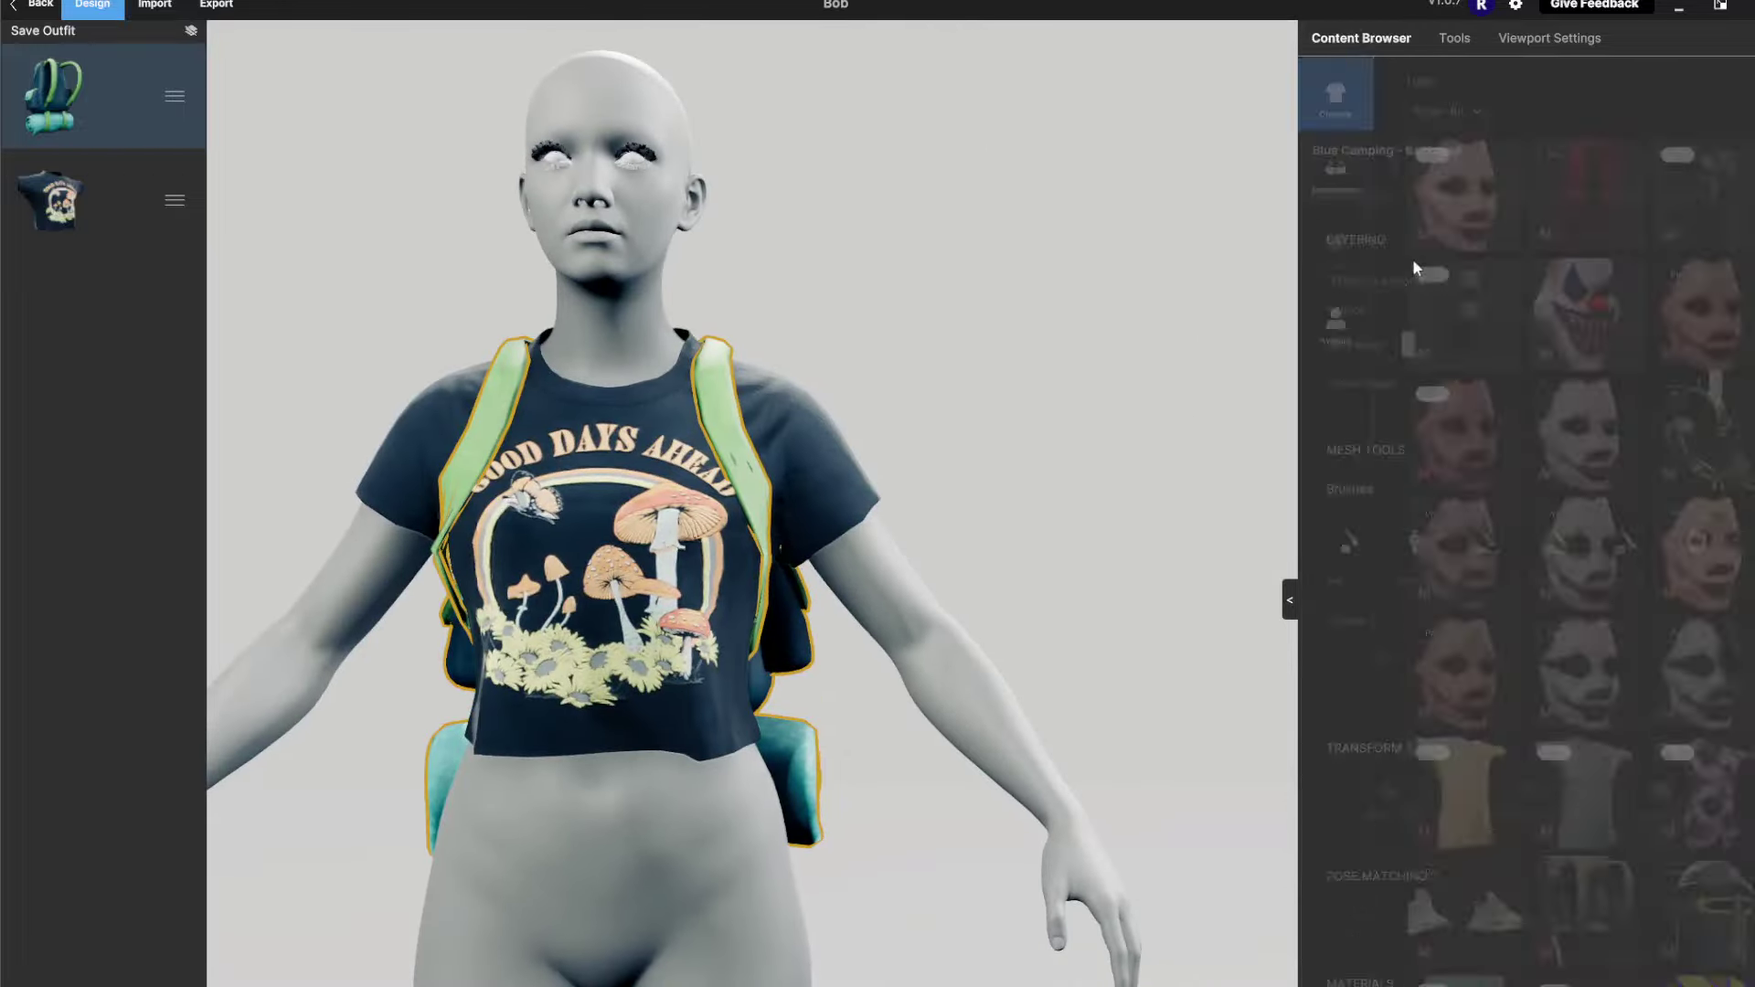
{"action": "scroll", "coordinate": [1594, 831], "scroll_direction": "down", "scroll_amount": 5}
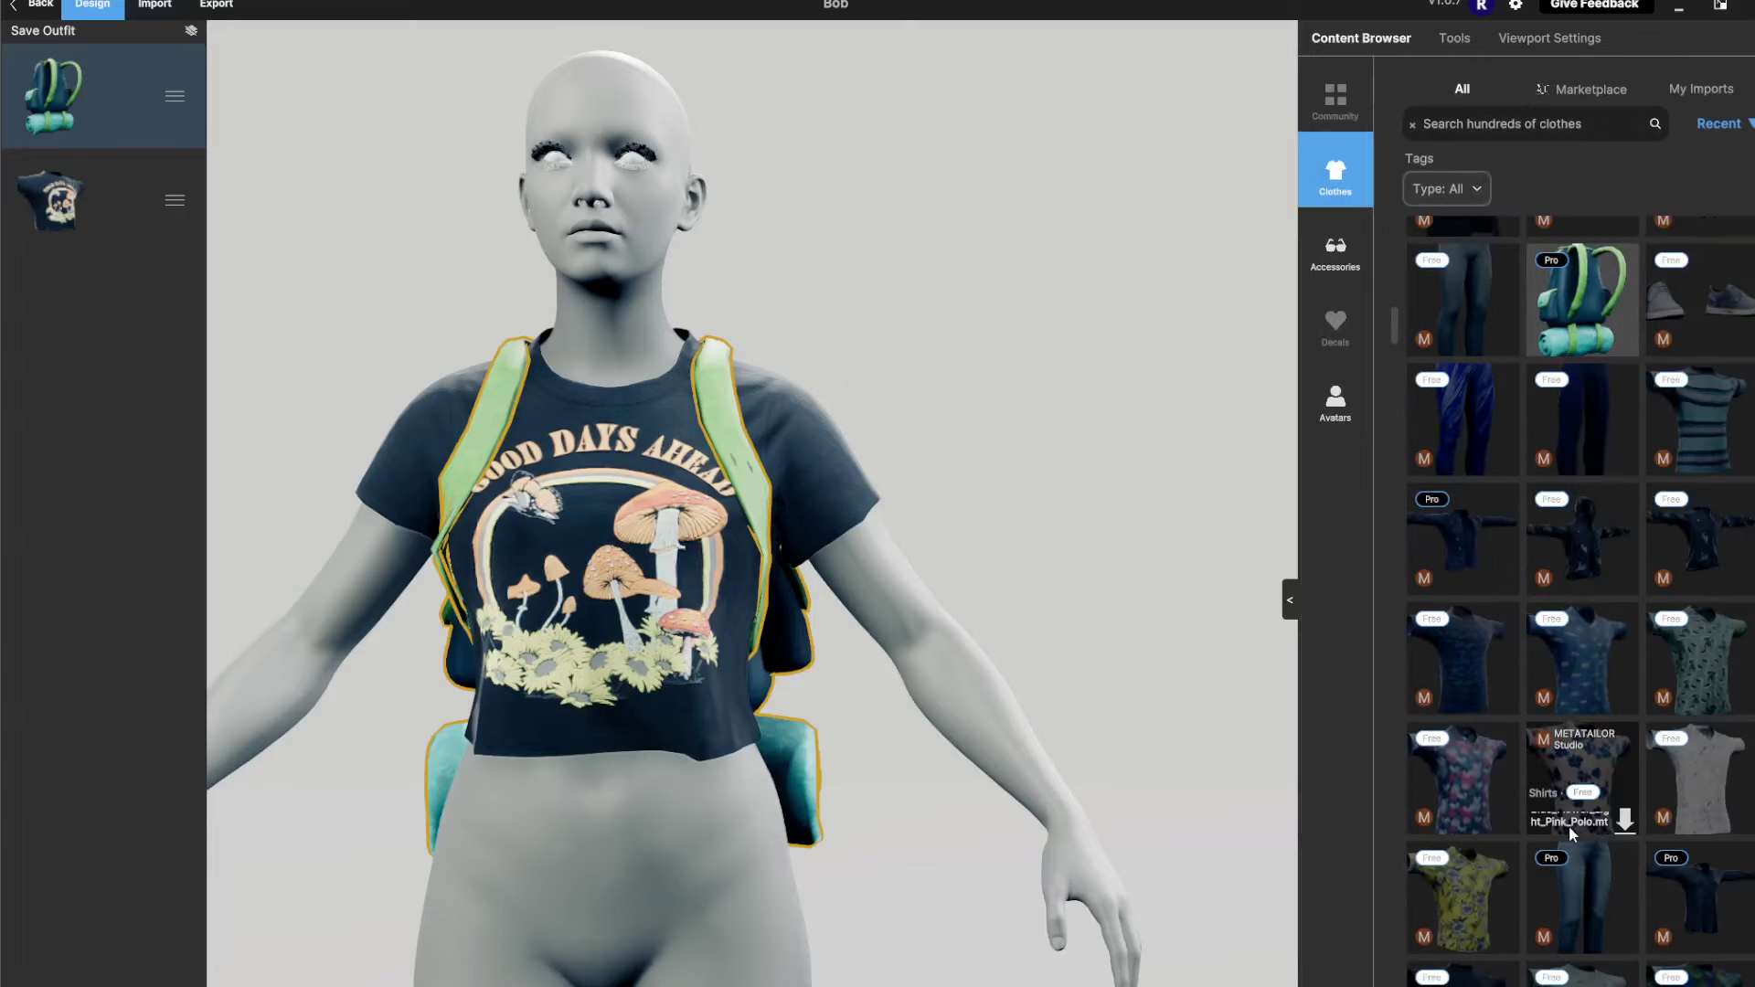
{"action": "left_click", "coordinate": [1609, 648]}
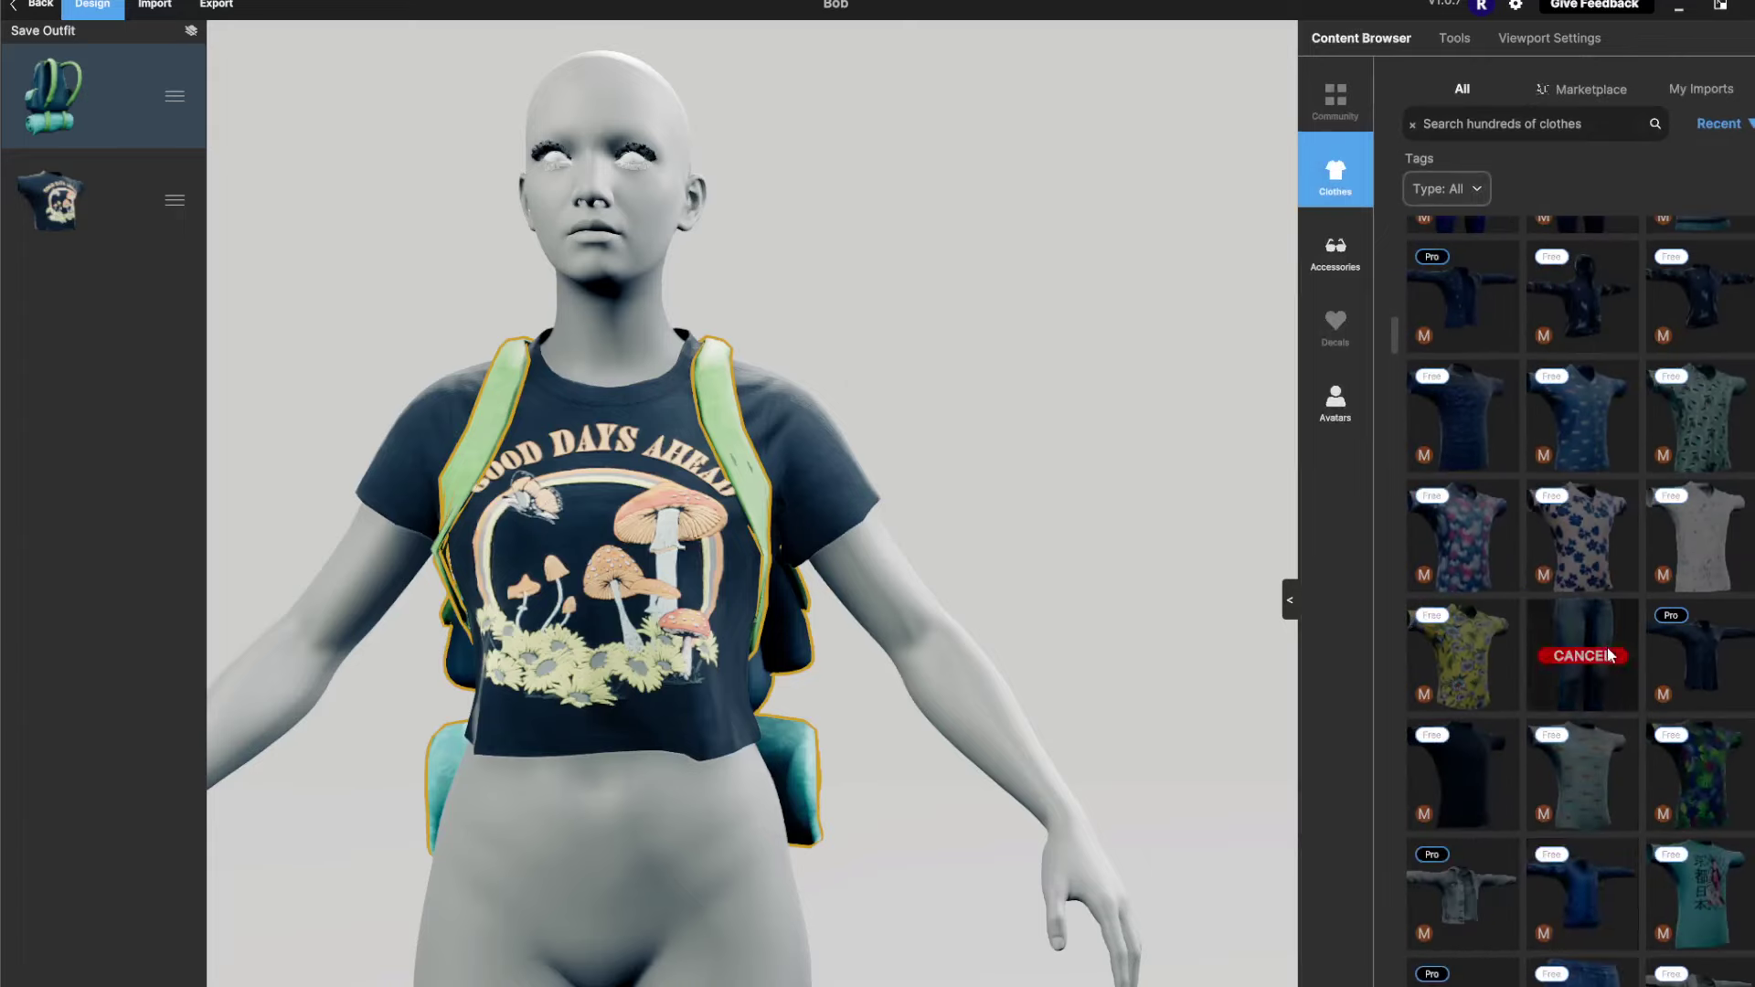
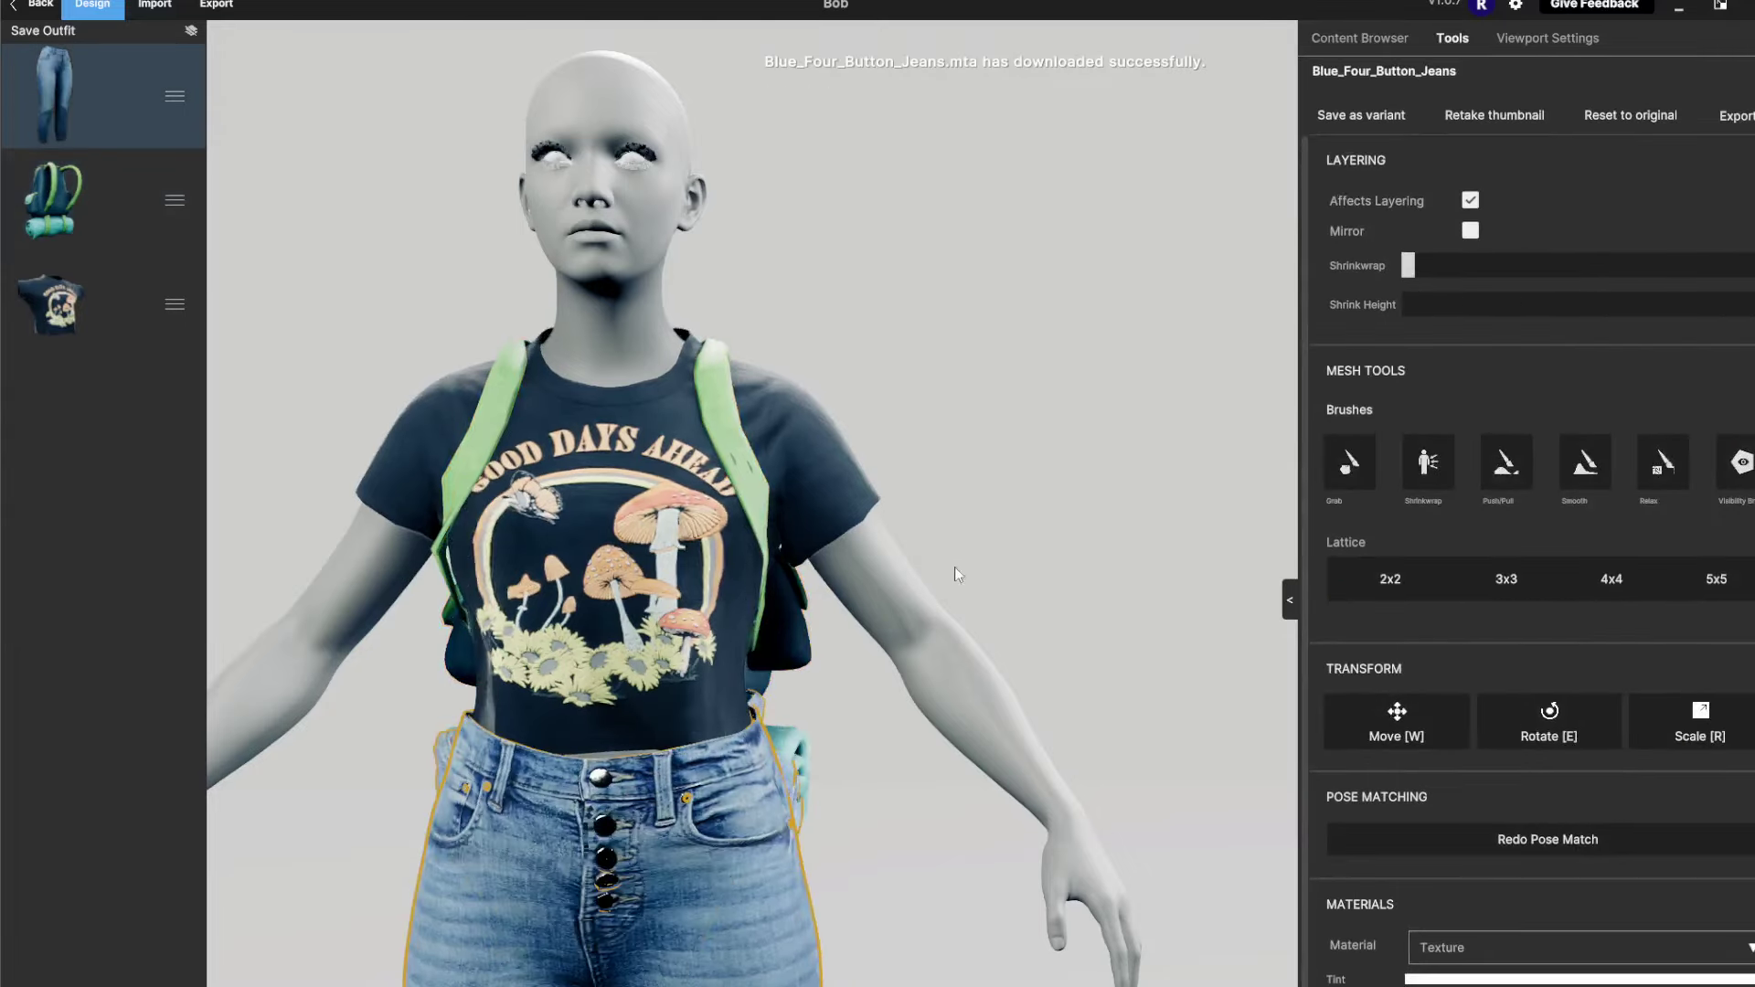
{"action": "middle_click_drag", "start_coordinate": [1039, 510], "coordinate": [1077, 365]}
{"action": "scroll", "coordinate": [1060, 431], "scroll_direction": "down", "scroll_amount": 2}
{"action": "scroll", "coordinate": [1077, 426], "scroll_direction": "up", "scroll_amount": 5}
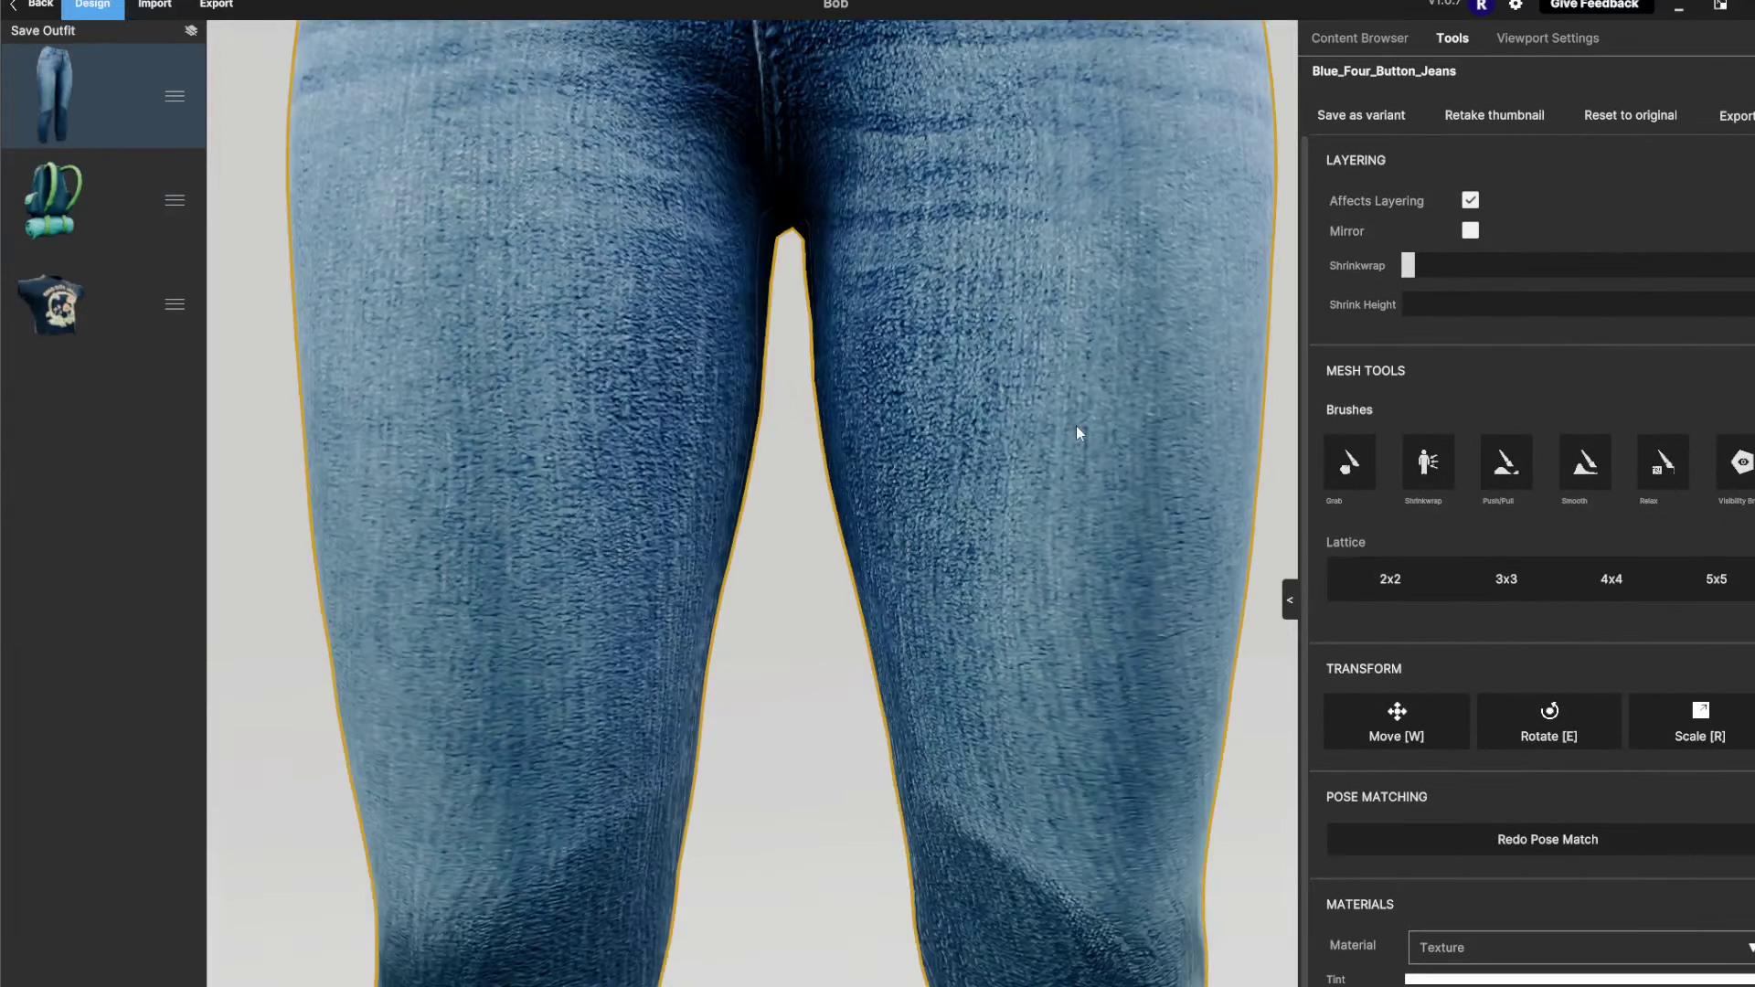
{"action": "middle_click_drag", "start_coordinate": [740, 561], "coordinate": [764, 712]}
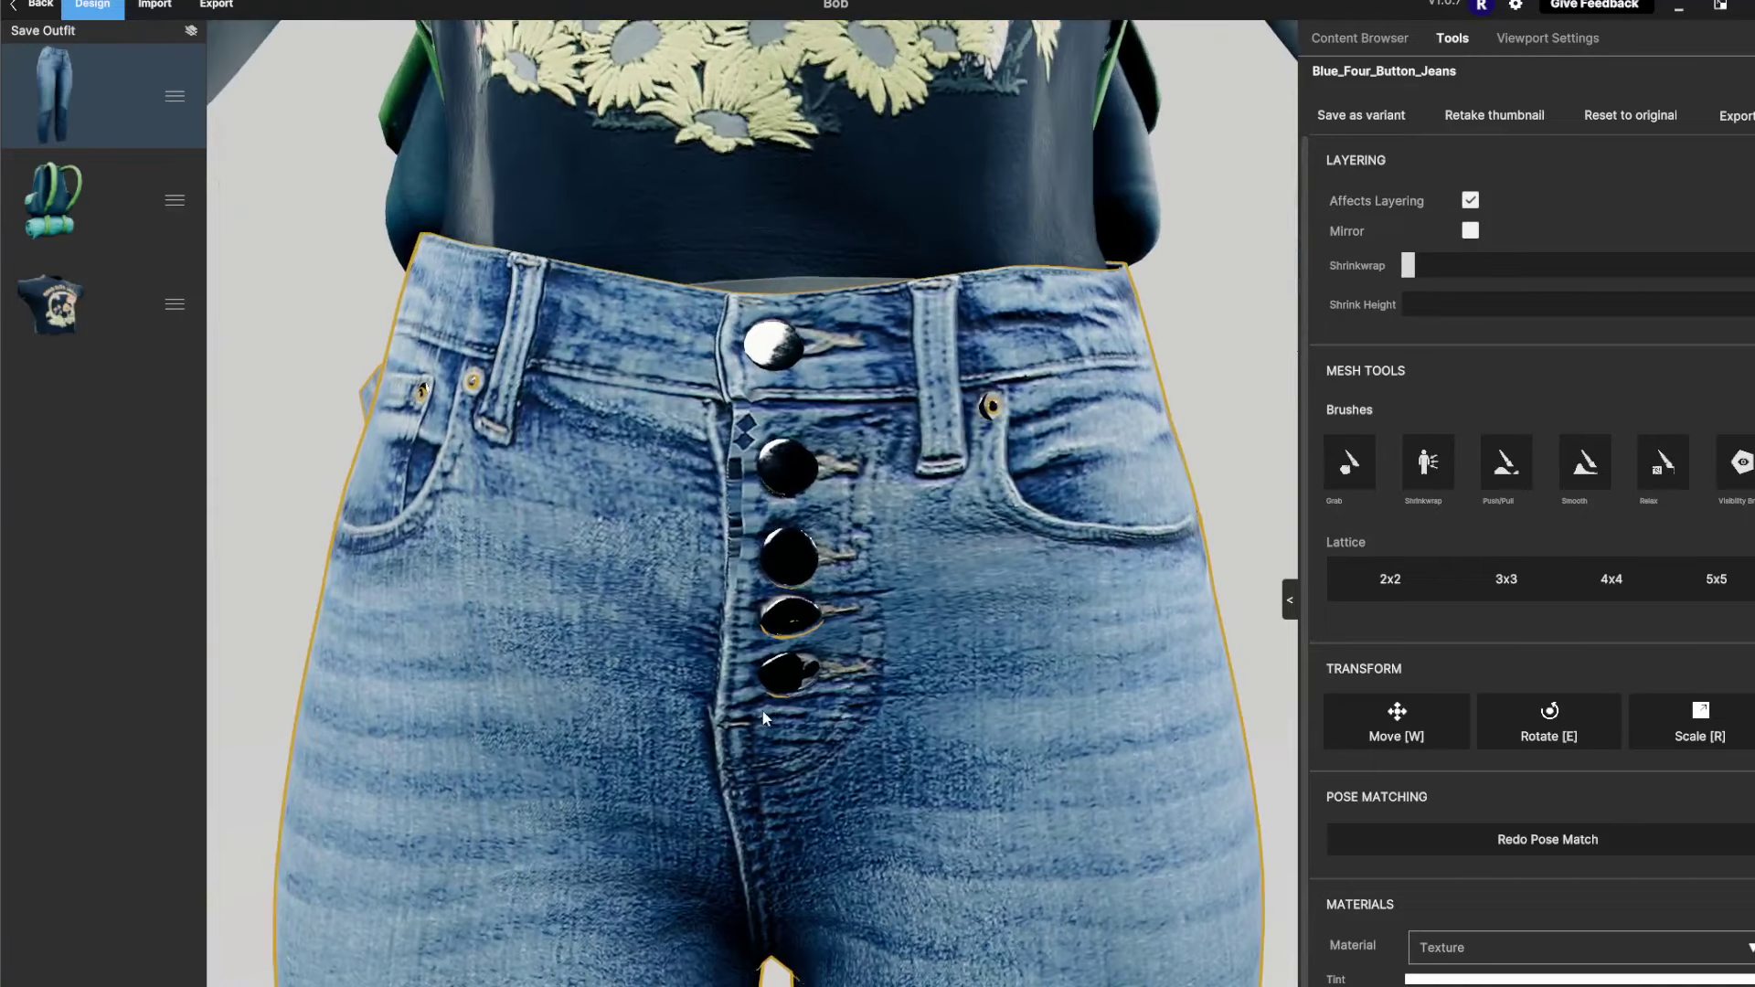
Check the overlap of backpack and jeans from behind and move the jeans below the T-shirt in the outfit's layer order
{"action": "left_click", "coordinate": [248, 321]}
{"action": "scroll", "coordinate": [919, 551], "scroll_direction": "down", "scroll_amount": 5}
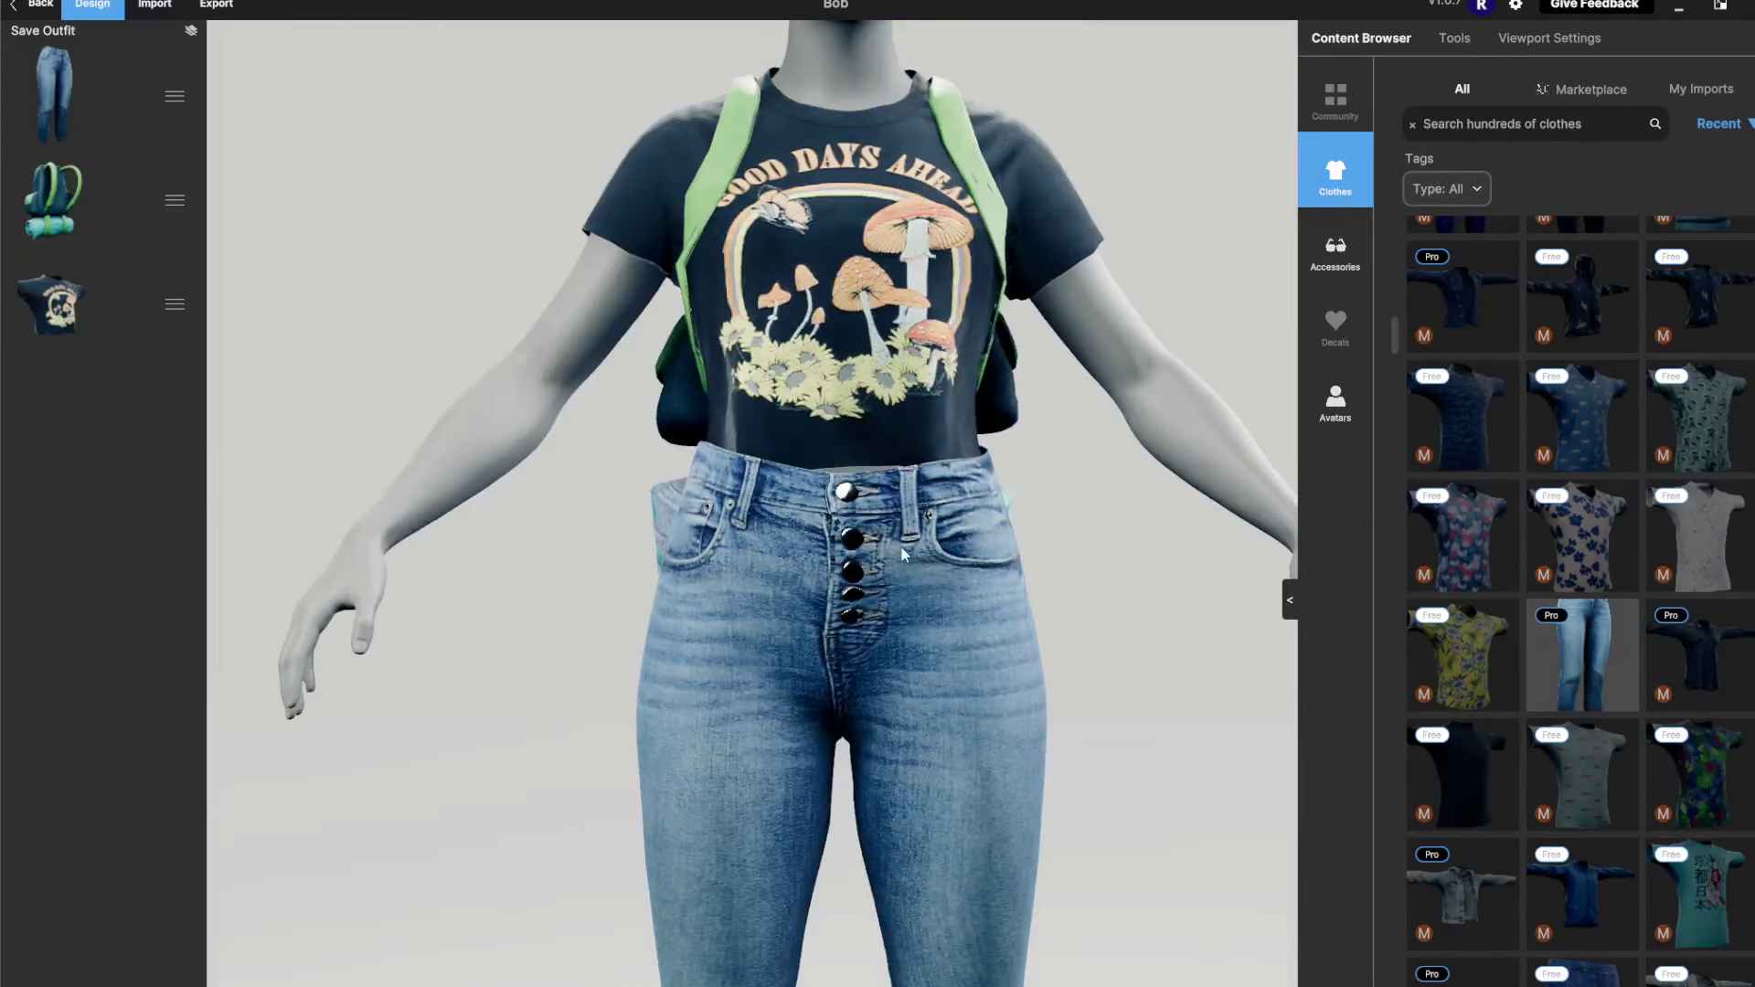
{"action": "scroll", "coordinate": [997, 631], "scroll_direction": "down", "scroll_amount": 5}
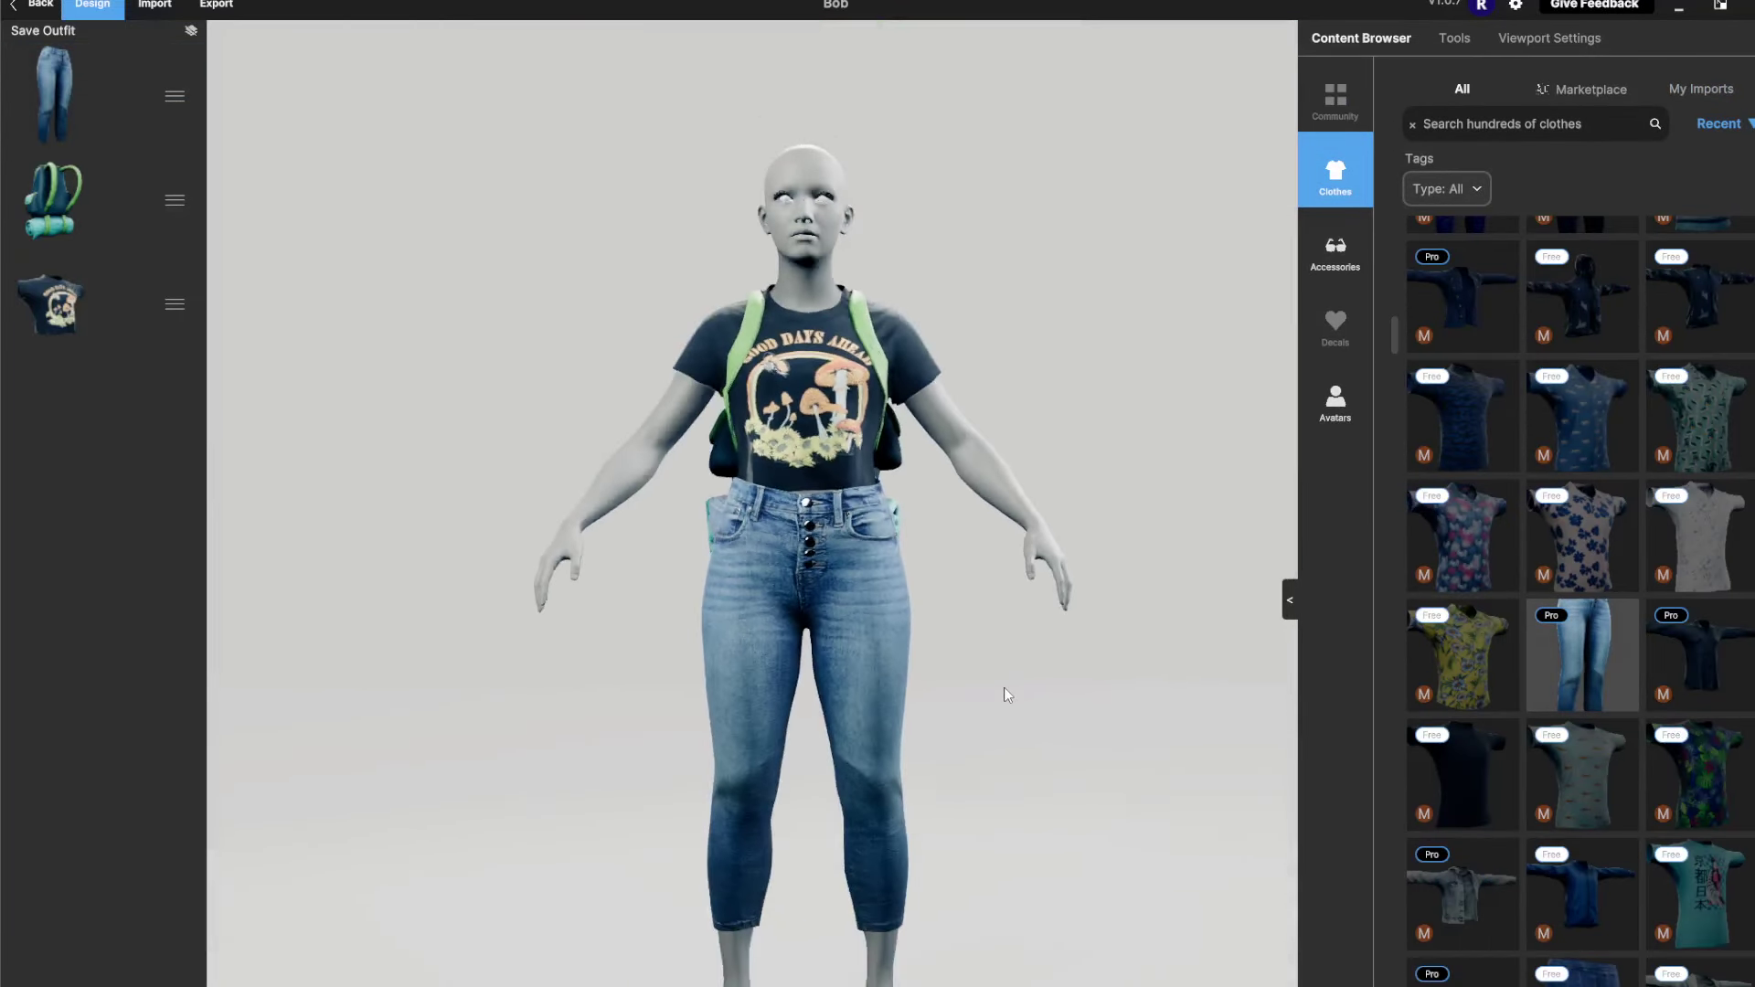
{"action": "left_click_drag", "start_coordinate": [1017, 689], "coordinate": [1234, 740]}
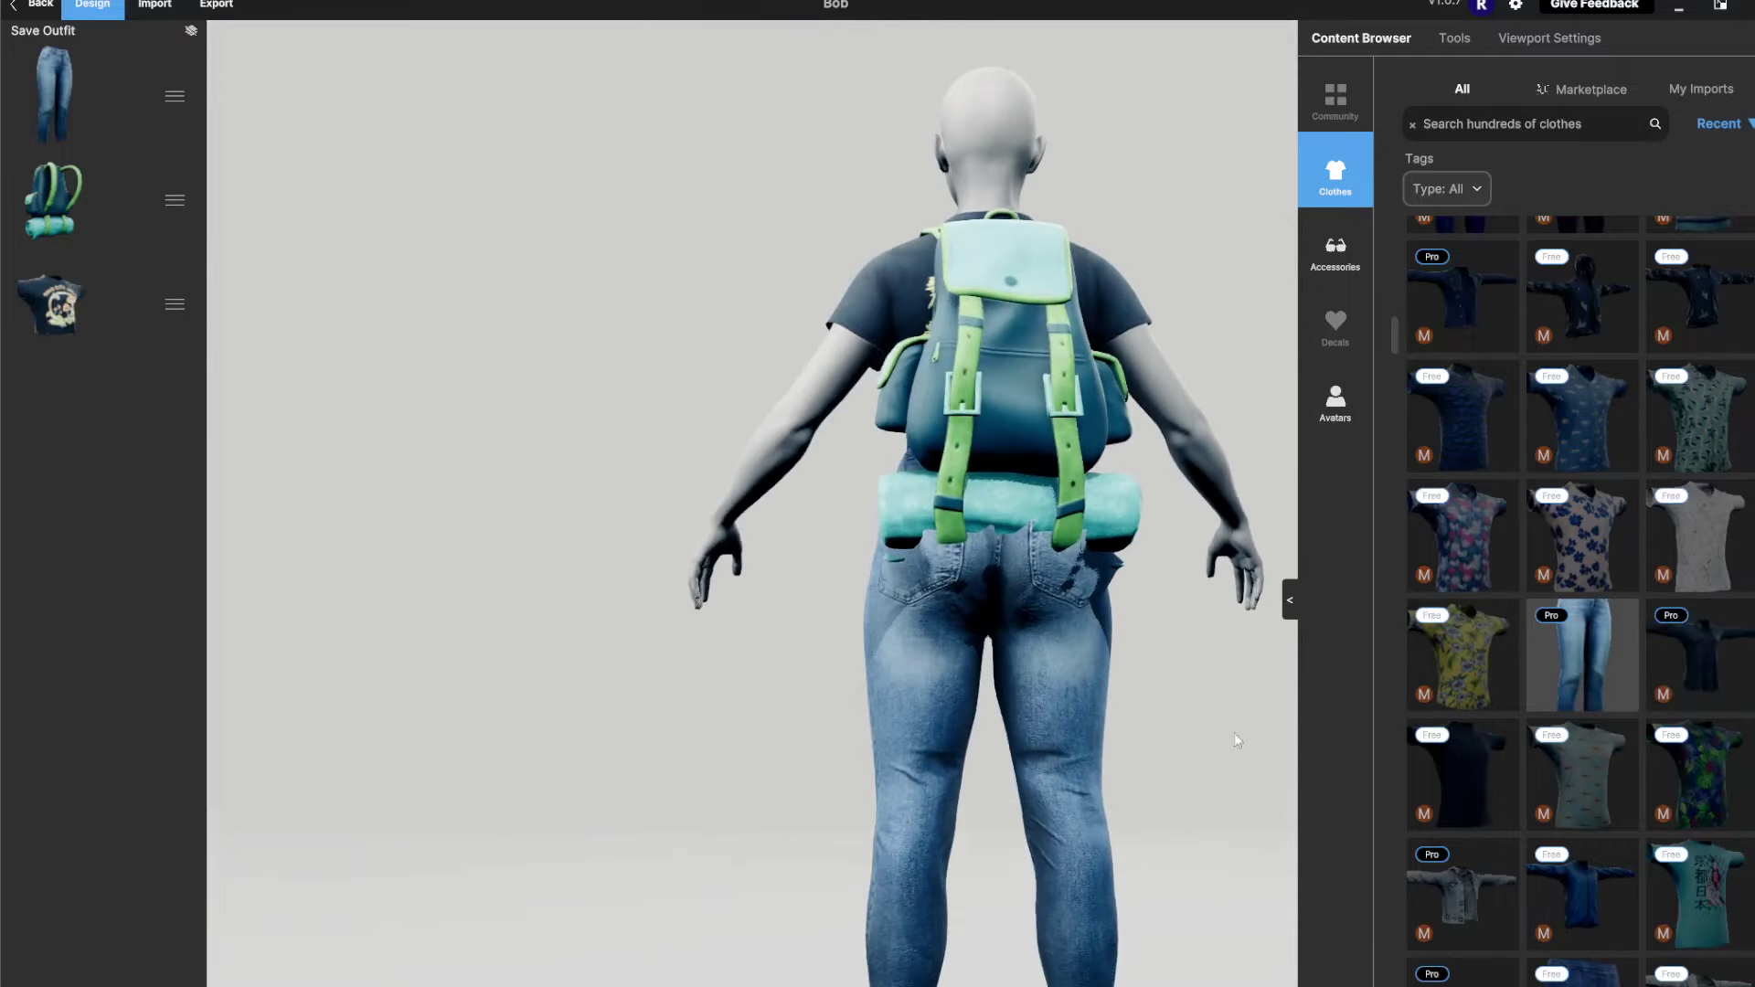
{"action": "scroll", "coordinate": [979, 719], "scroll_direction": "up", "scroll_amount": 5}
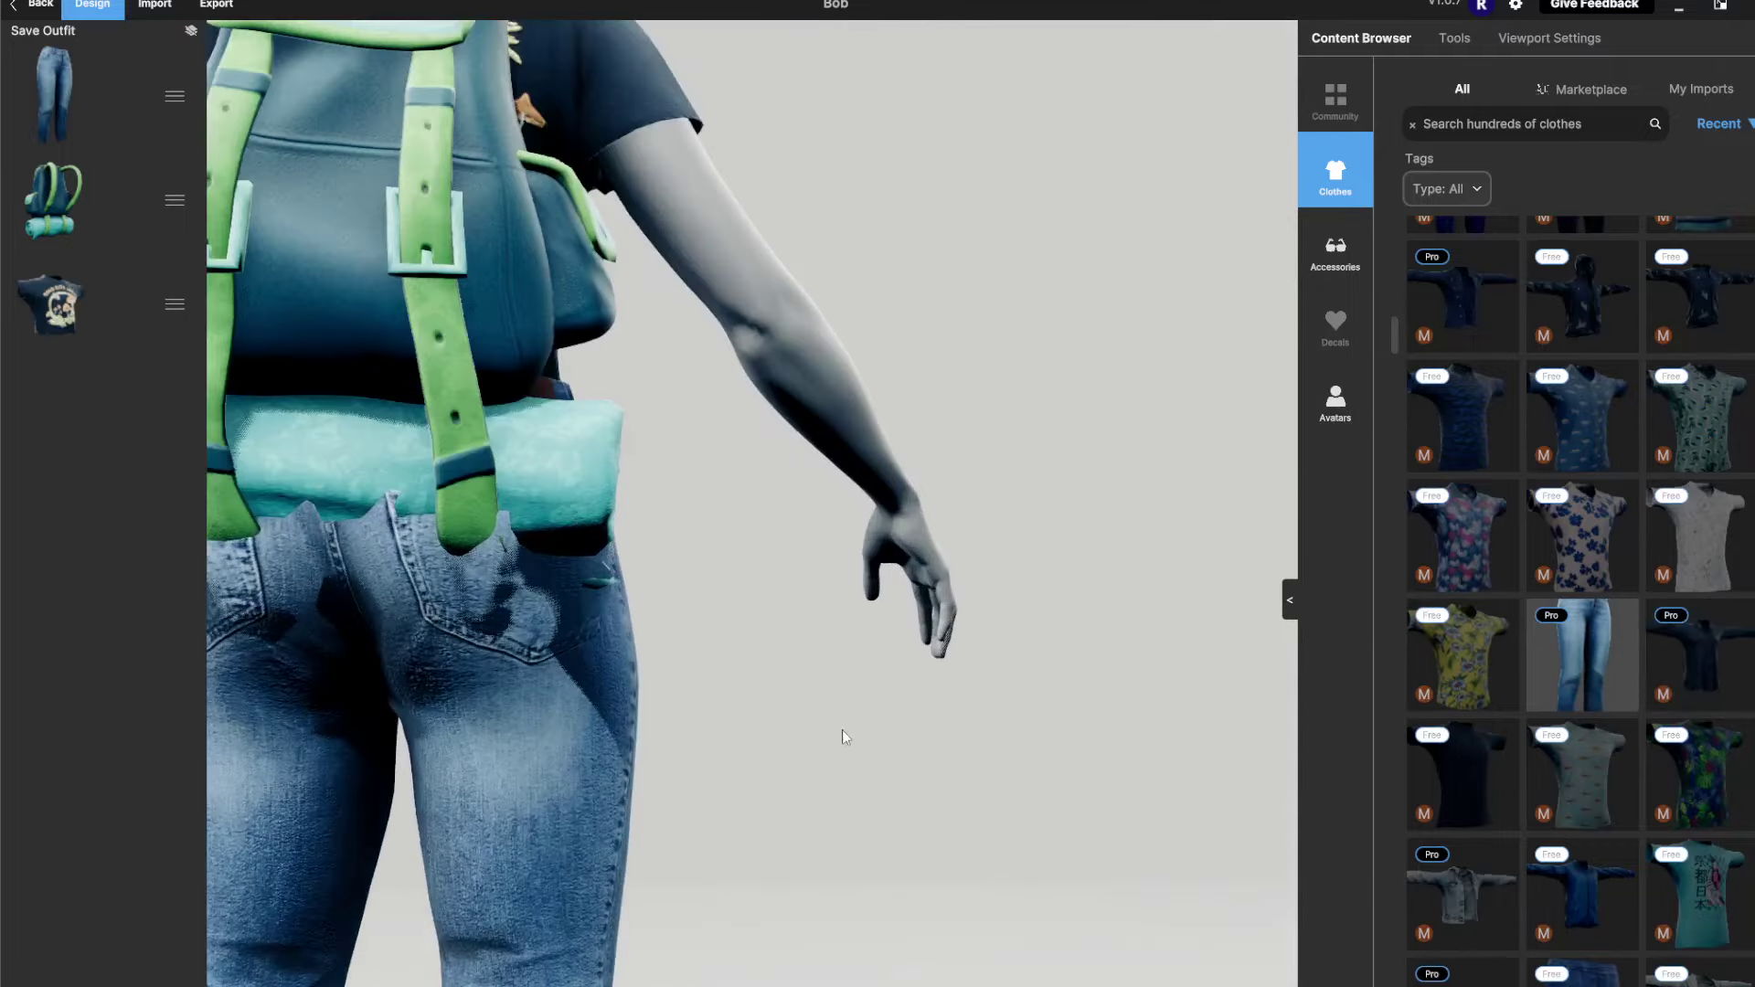
{"action": "middle_click_drag", "start_coordinate": [842, 729], "coordinate": [936, 719]}
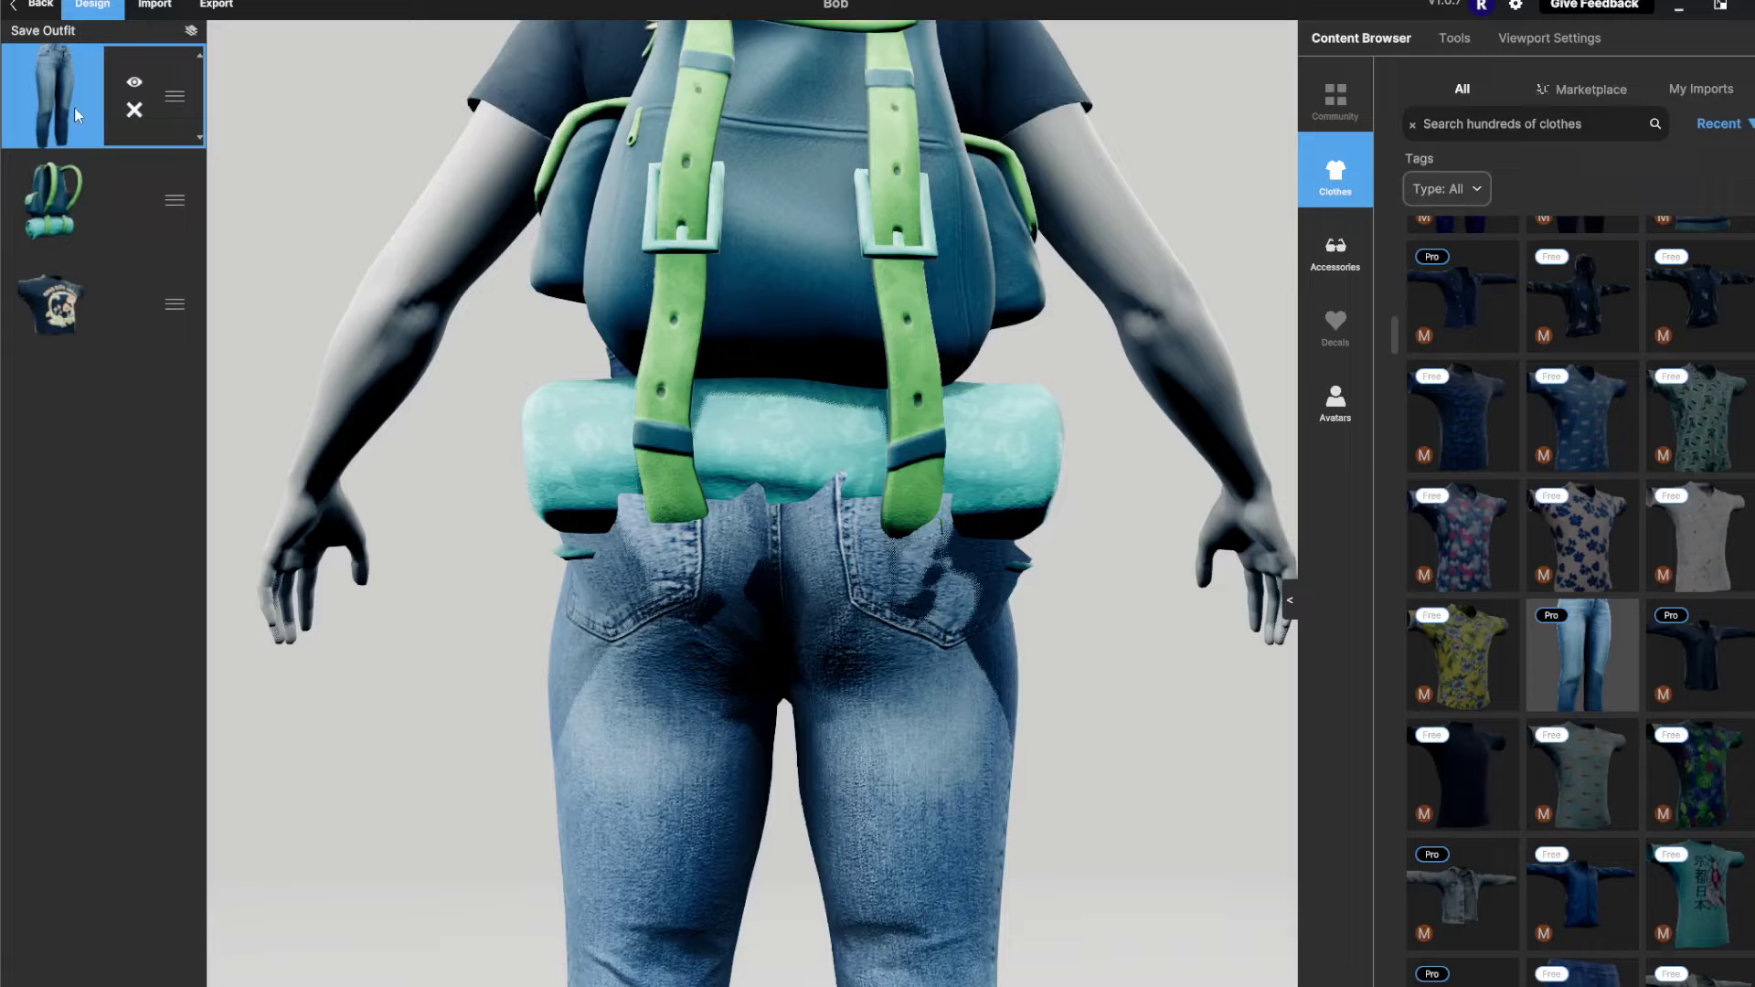
{"action": "left_click_drag", "start_coordinate": [74, 107], "coordinate": [86, 355]}
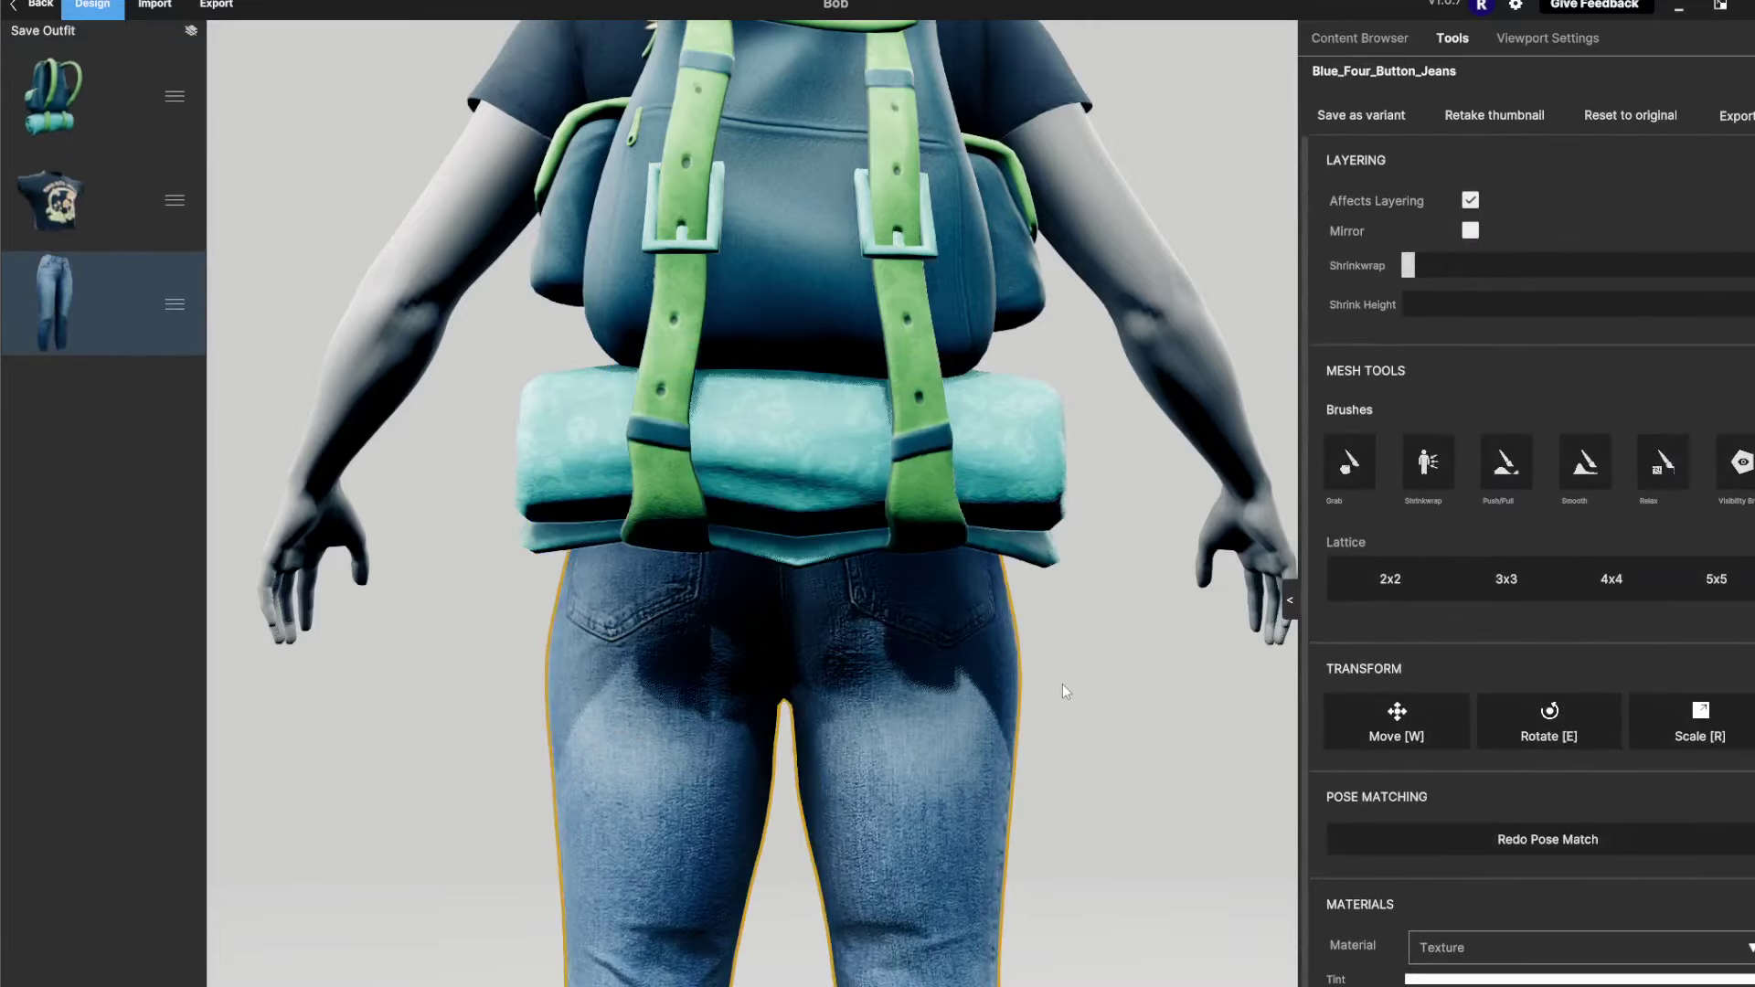
Examine the relayered jeans at the hip up close and the whole outfit from the front
{"action": "left_click_drag", "start_coordinate": [1063, 684], "coordinate": [458, 698]}
{"action": "scroll", "coordinate": [420, 791], "scroll_direction": "up", "scroll_amount": 5}
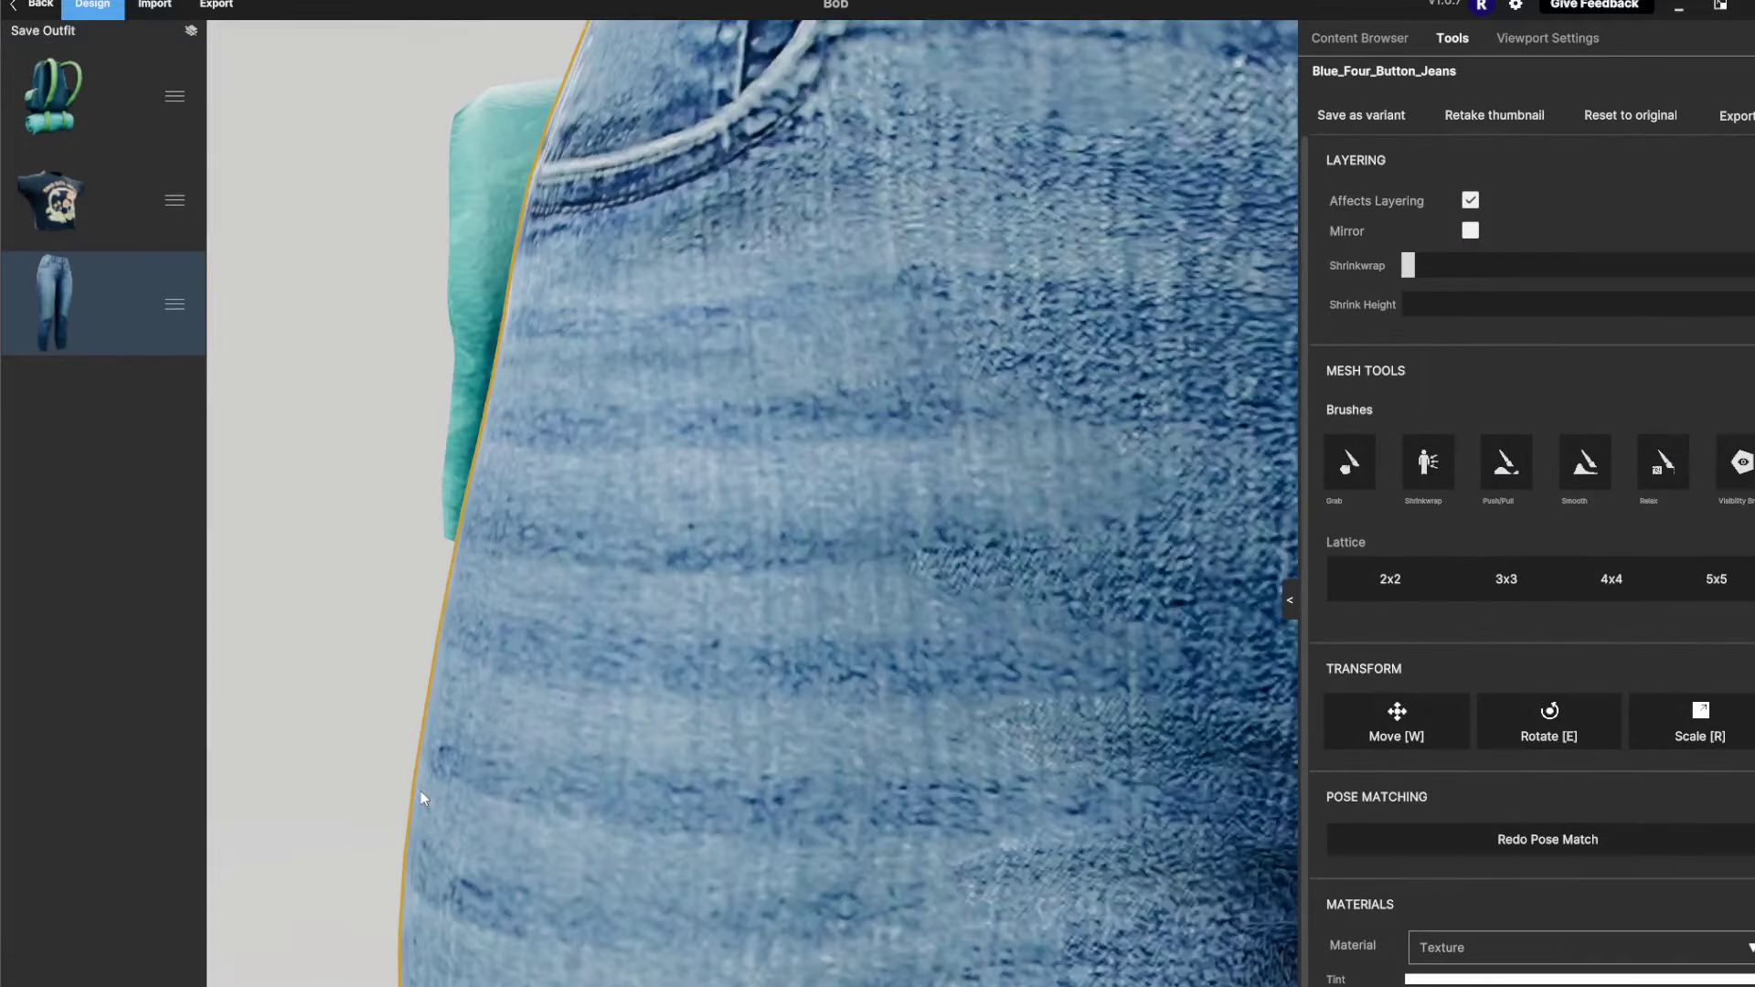
{"action": "scroll", "coordinate": [421, 792], "scroll_direction": "down", "scroll_amount": 5}
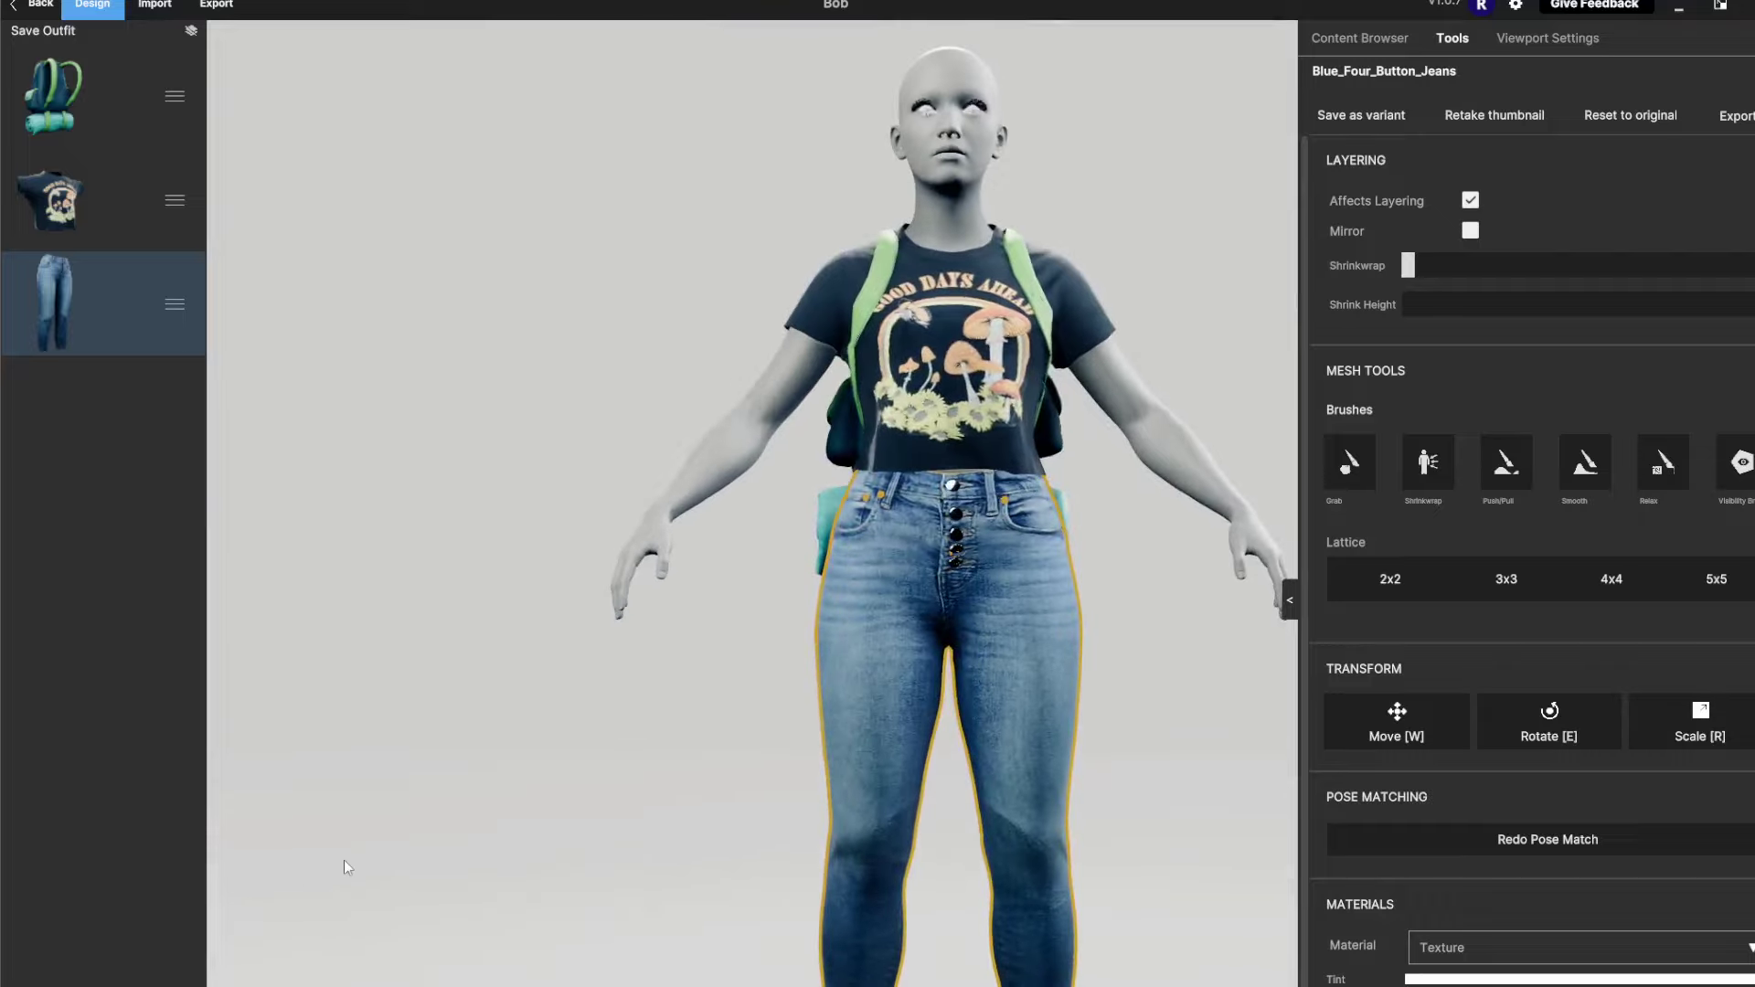
{"action": "middle_click_drag", "start_coordinate": [477, 832], "coordinate": [422, 847]}
{"action": "scroll", "coordinate": [810, 679], "scroll_direction": "down", "scroll_amount": 4}
{"action": "scroll", "coordinate": [814, 676], "scroll_direction": "up", "scroll_amount": 5}
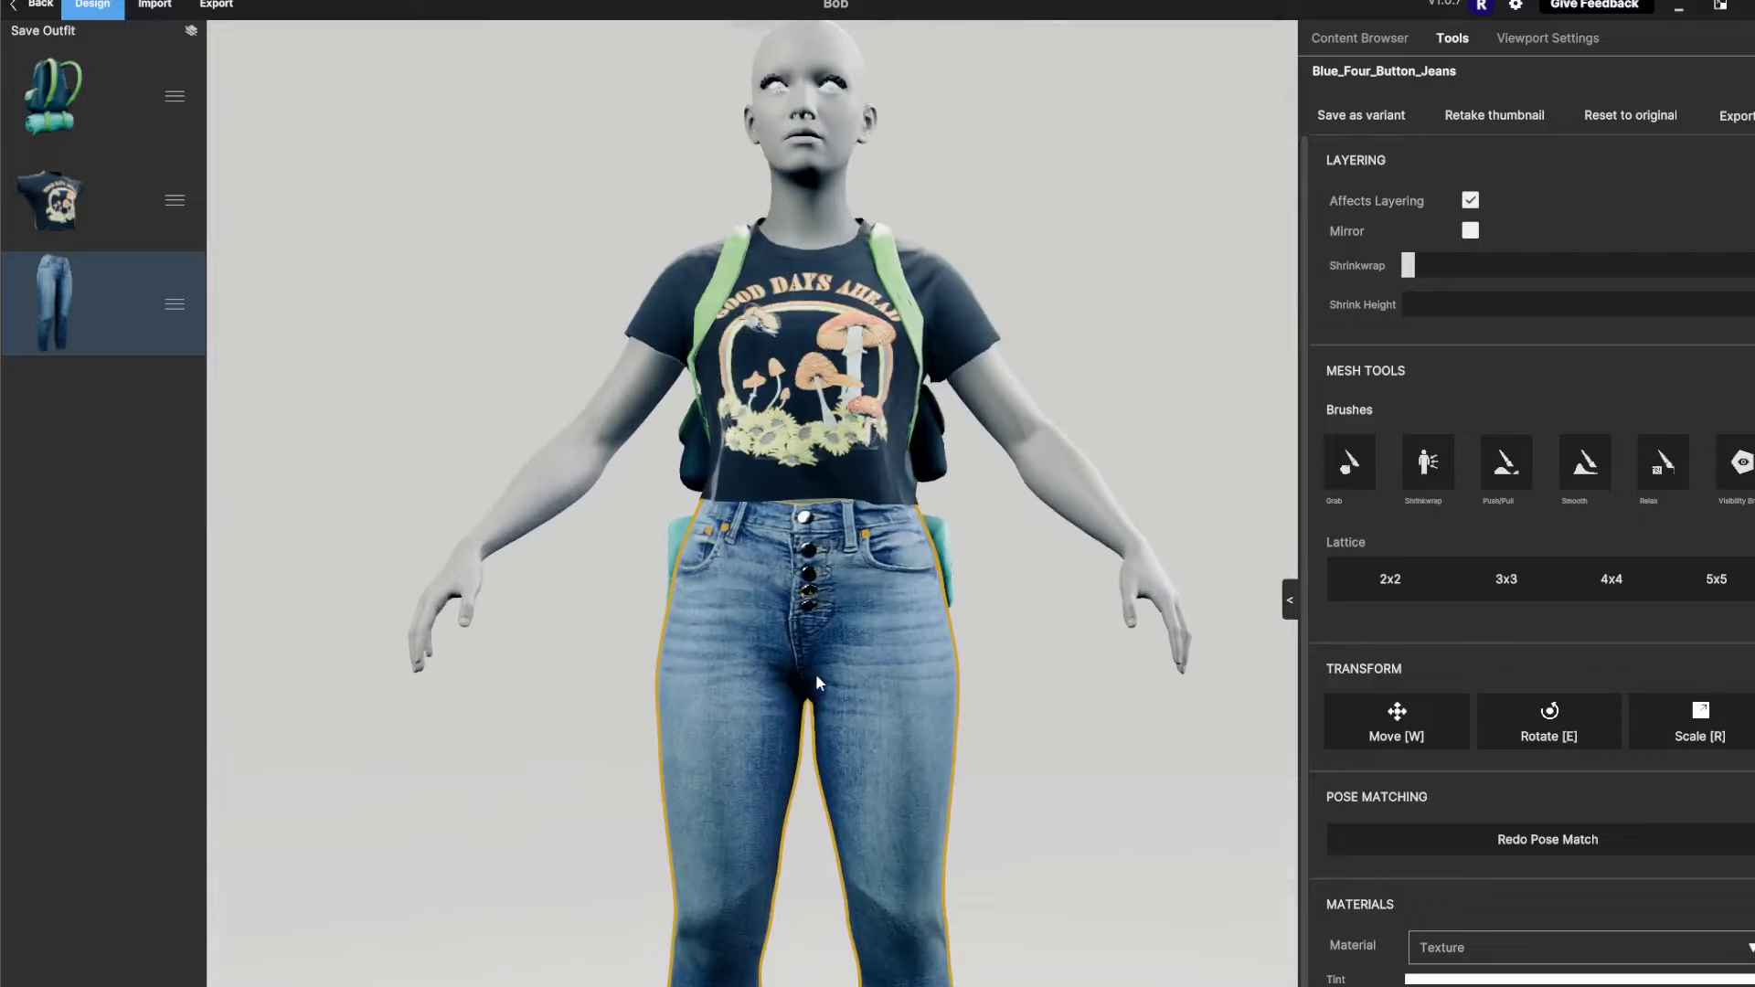
{"action": "scroll", "coordinate": [818, 675], "scroll_direction": "up", "scroll_amount": 3}
{"action": "scroll", "coordinate": [818, 672], "scroll_direction": "down", "scroll_amount": 3}
Examine the backpack and the T-shirt's collar from behind, then return to the front of the avatar
{"action": "middle_click_drag", "start_coordinate": [1097, 183], "coordinate": [1285, 394]}
{"action": "scroll", "coordinate": [1035, 298], "scroll_direction": "up", "scroll_amount": 3}
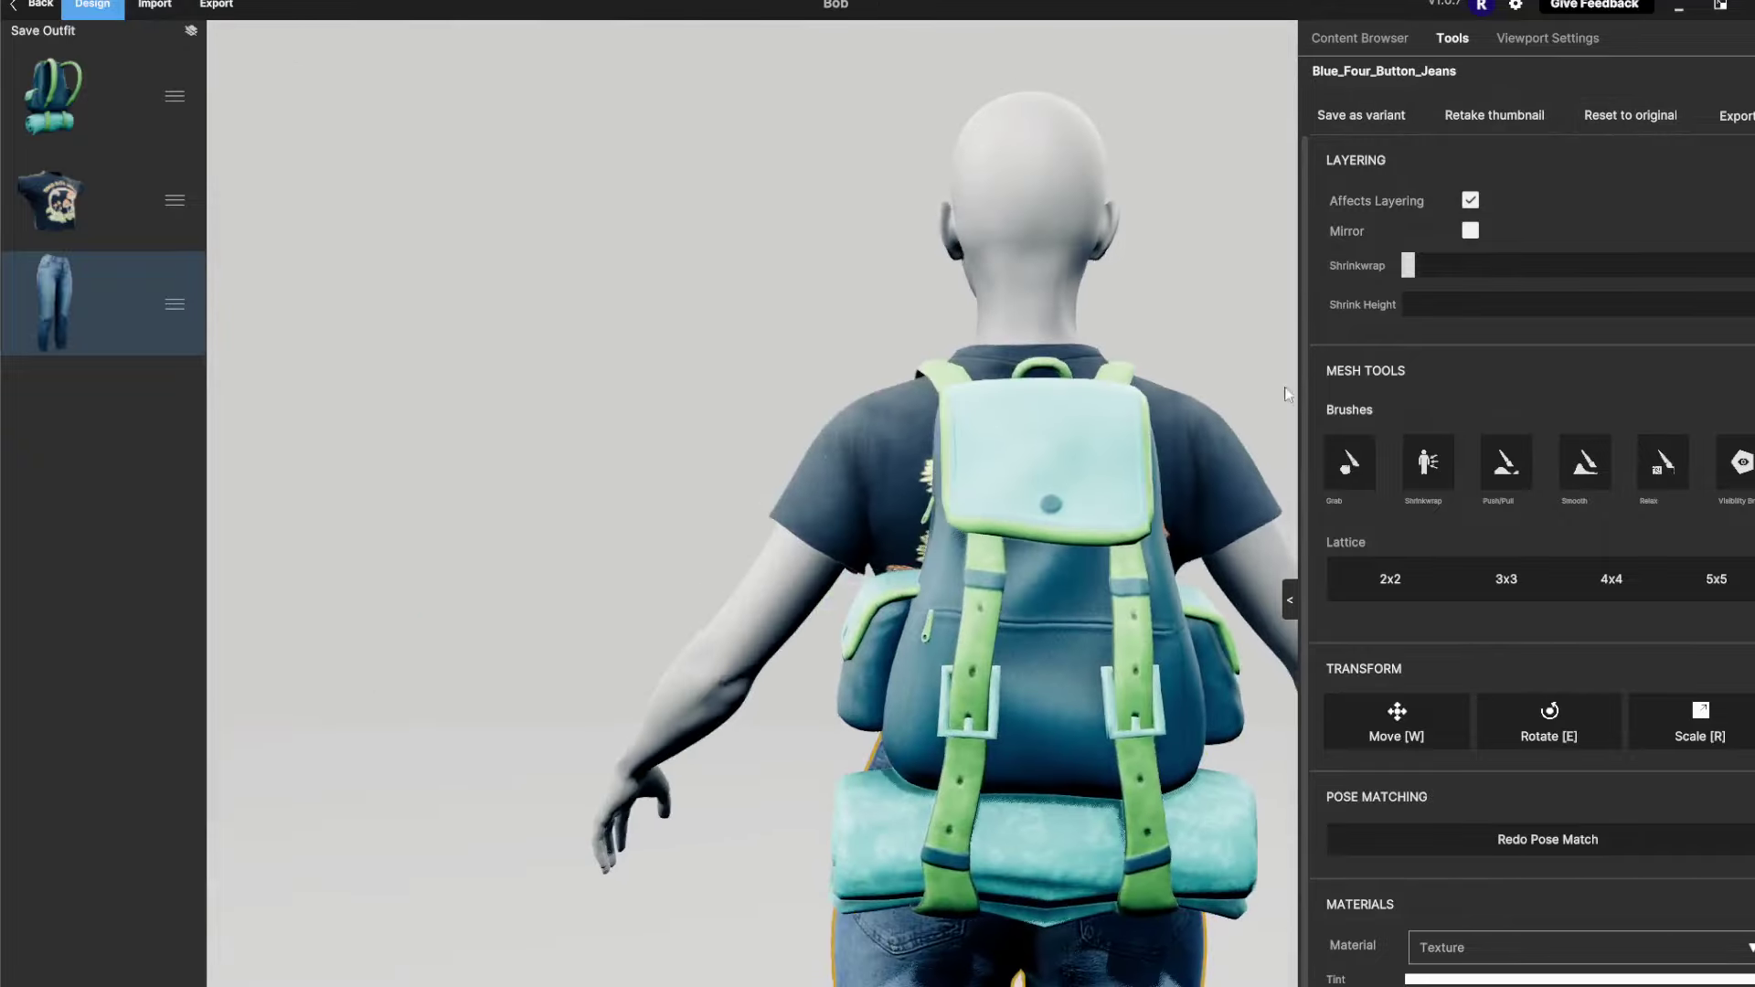
{"action": "scroll", "coordinate": [1023, 280], "scroll_direction": "down", "scroll_amount": 2}
{"action": "scroll", "coordinate": [1024, 280], "scroll_direction": "up", "scroll_amount": 5}
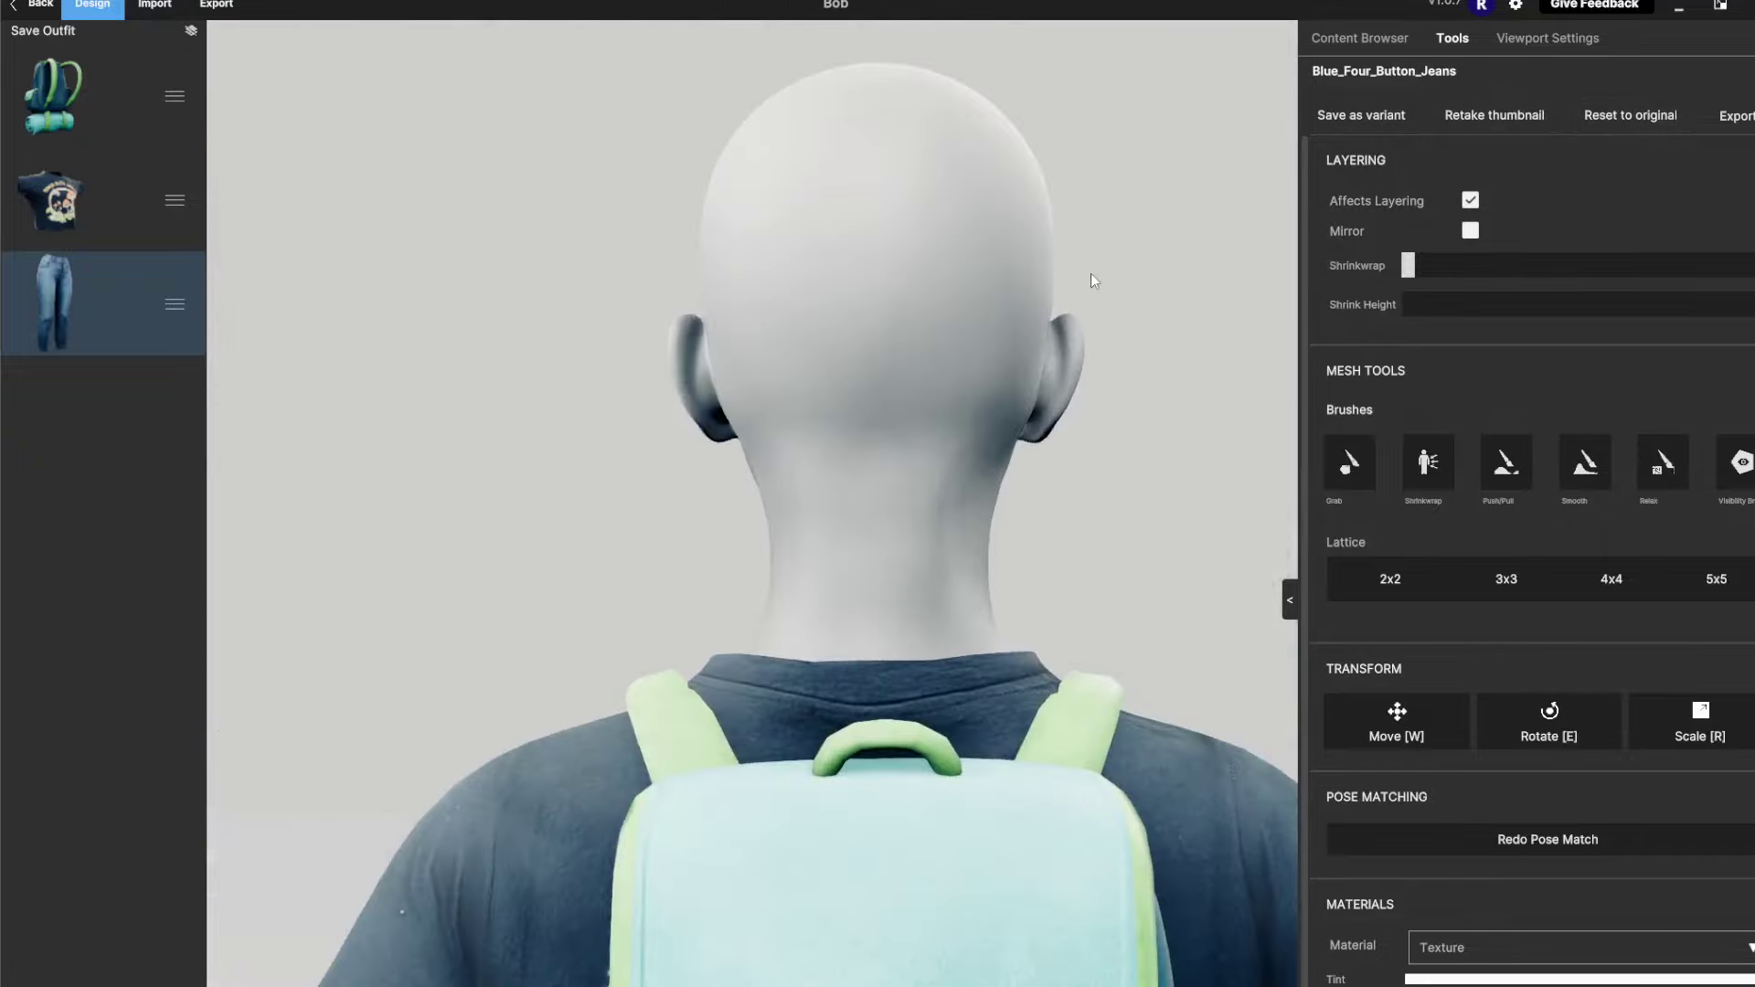
{"action": "scroll", "coordinate": [1106, 346], "scroll_direction": "down", "scroll_amount": 2}
{"action": "left_click_drag", "start_coordinate": [1066, 481], "coordinate": [461, 344]}
{"action": "middle_click_drag", "start_coordinate": [1169, 238], "coordinate": [1096, 271]}
{"action": "left_click_drag", "start_coordinate": [1064, 335], "coordinate": [1064, 324]}
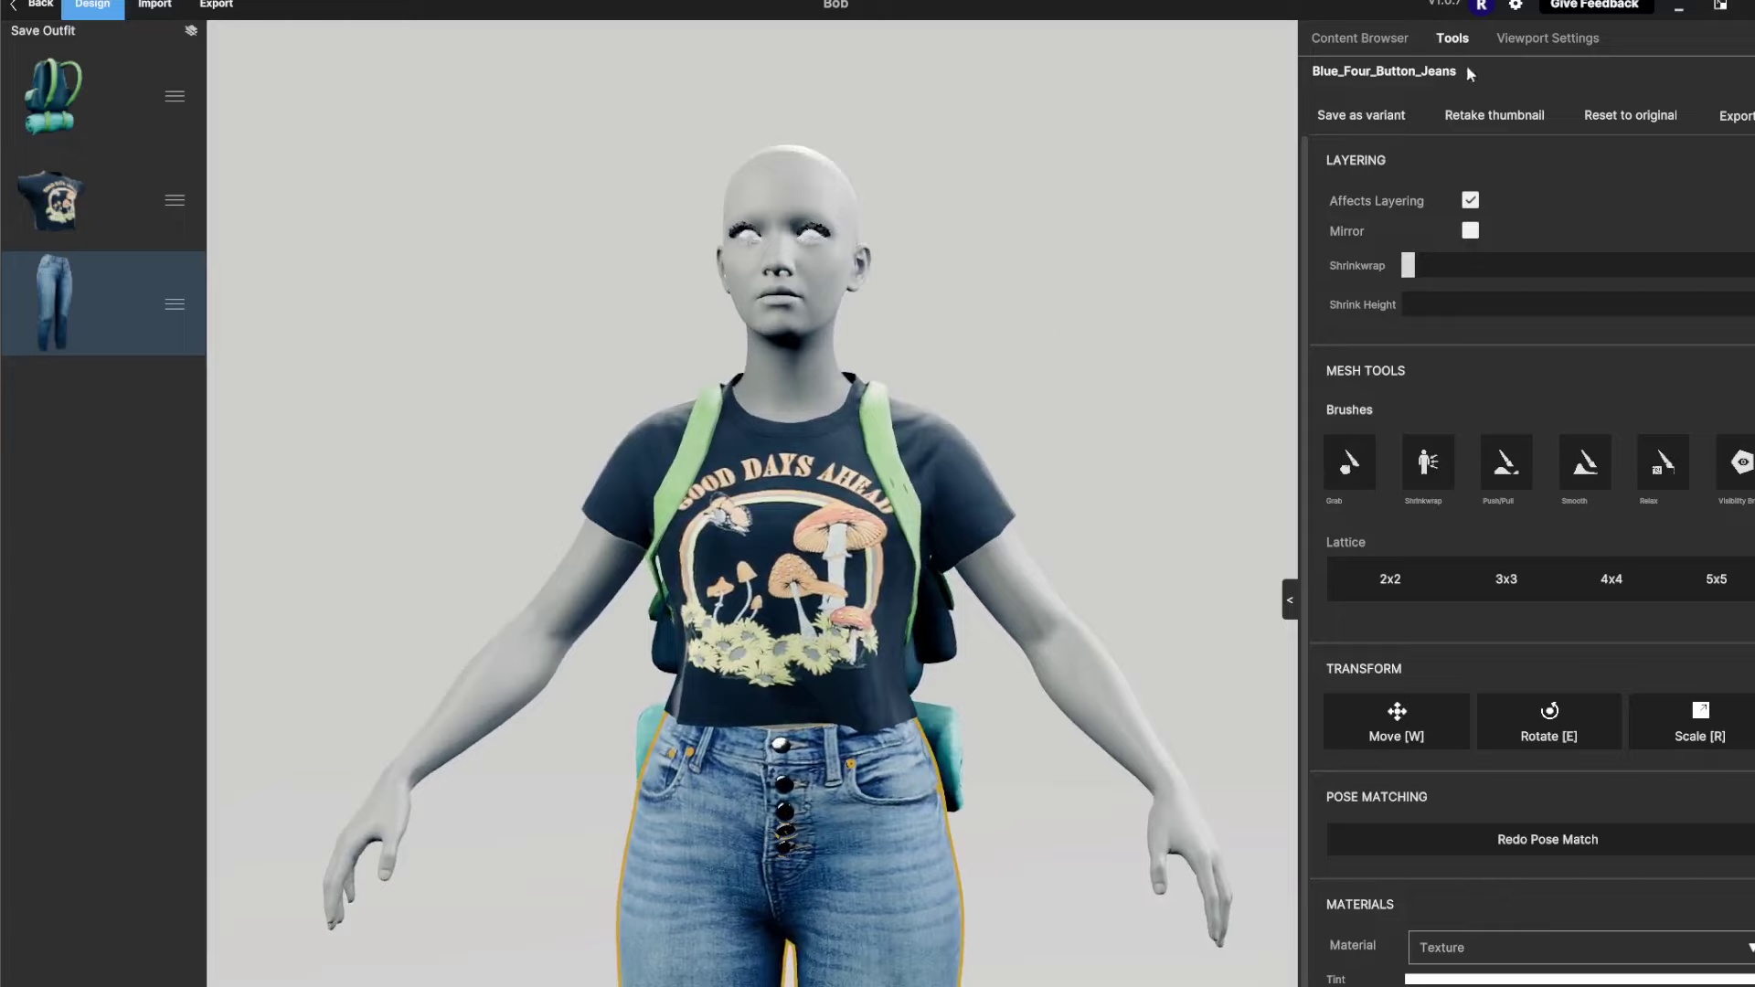
Restrict the clothes library to Marketplace items and browse it for further garments
{"action": "left_click", "coordinate": [1360, 39]}
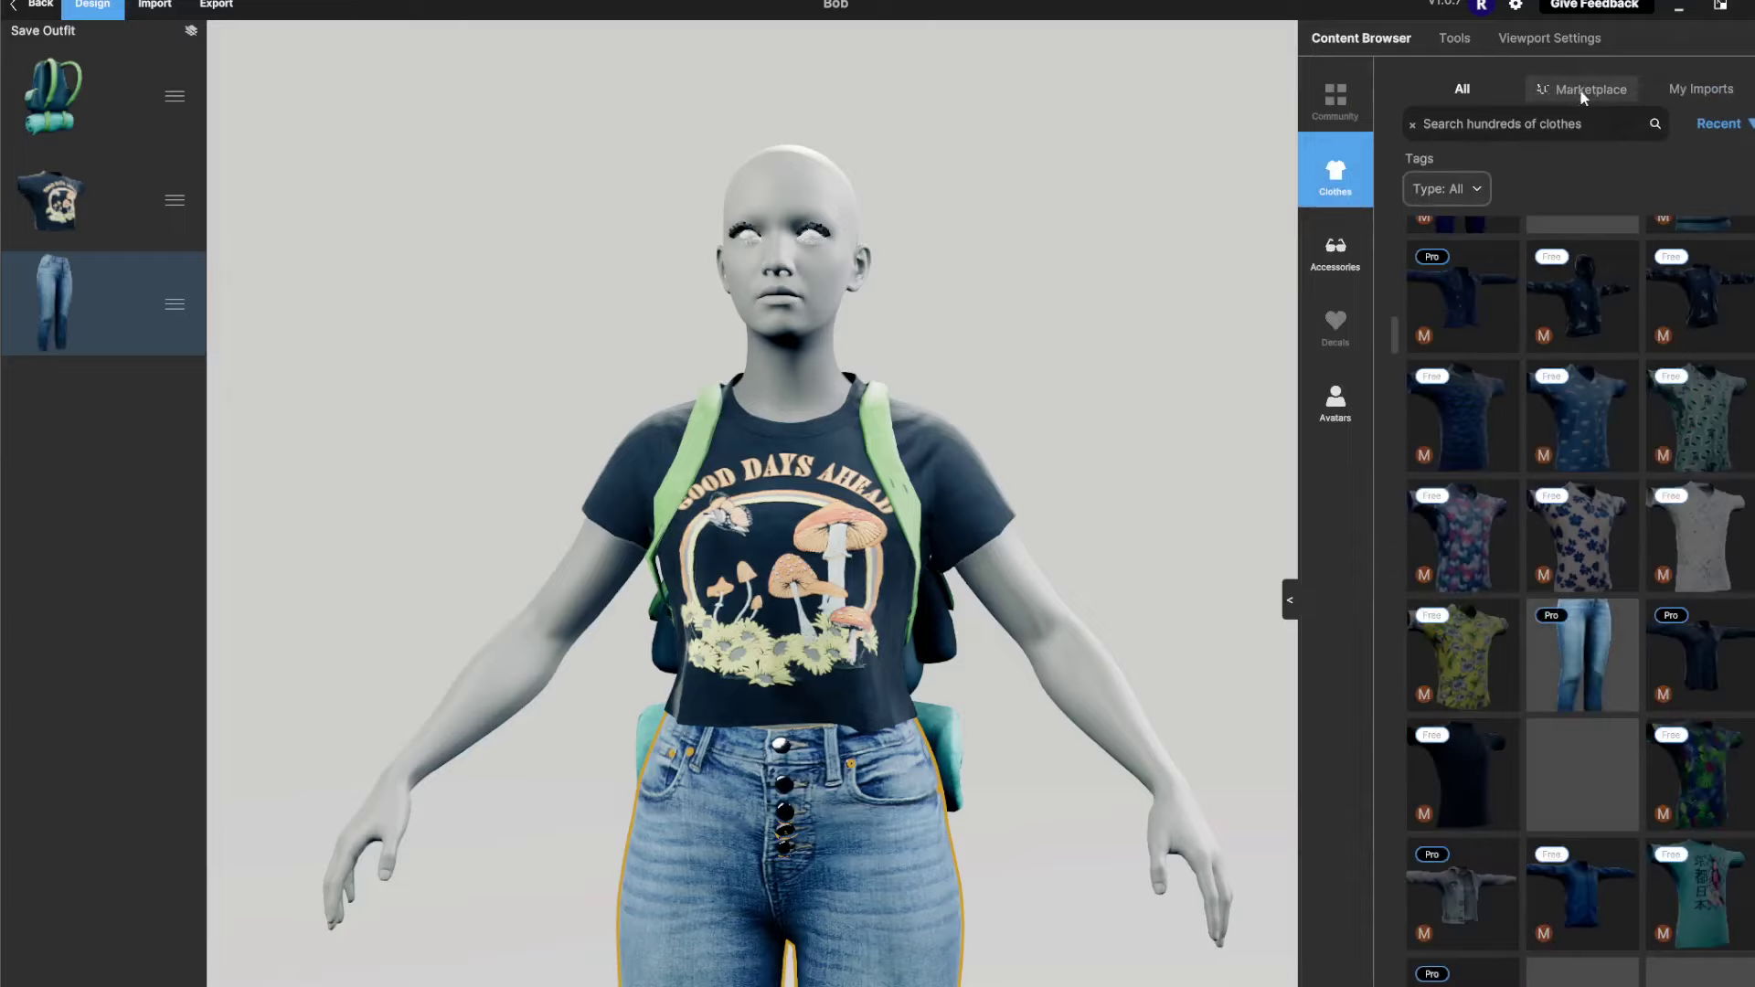
{"action": "left_click", "coordinate": [1573, 90]}
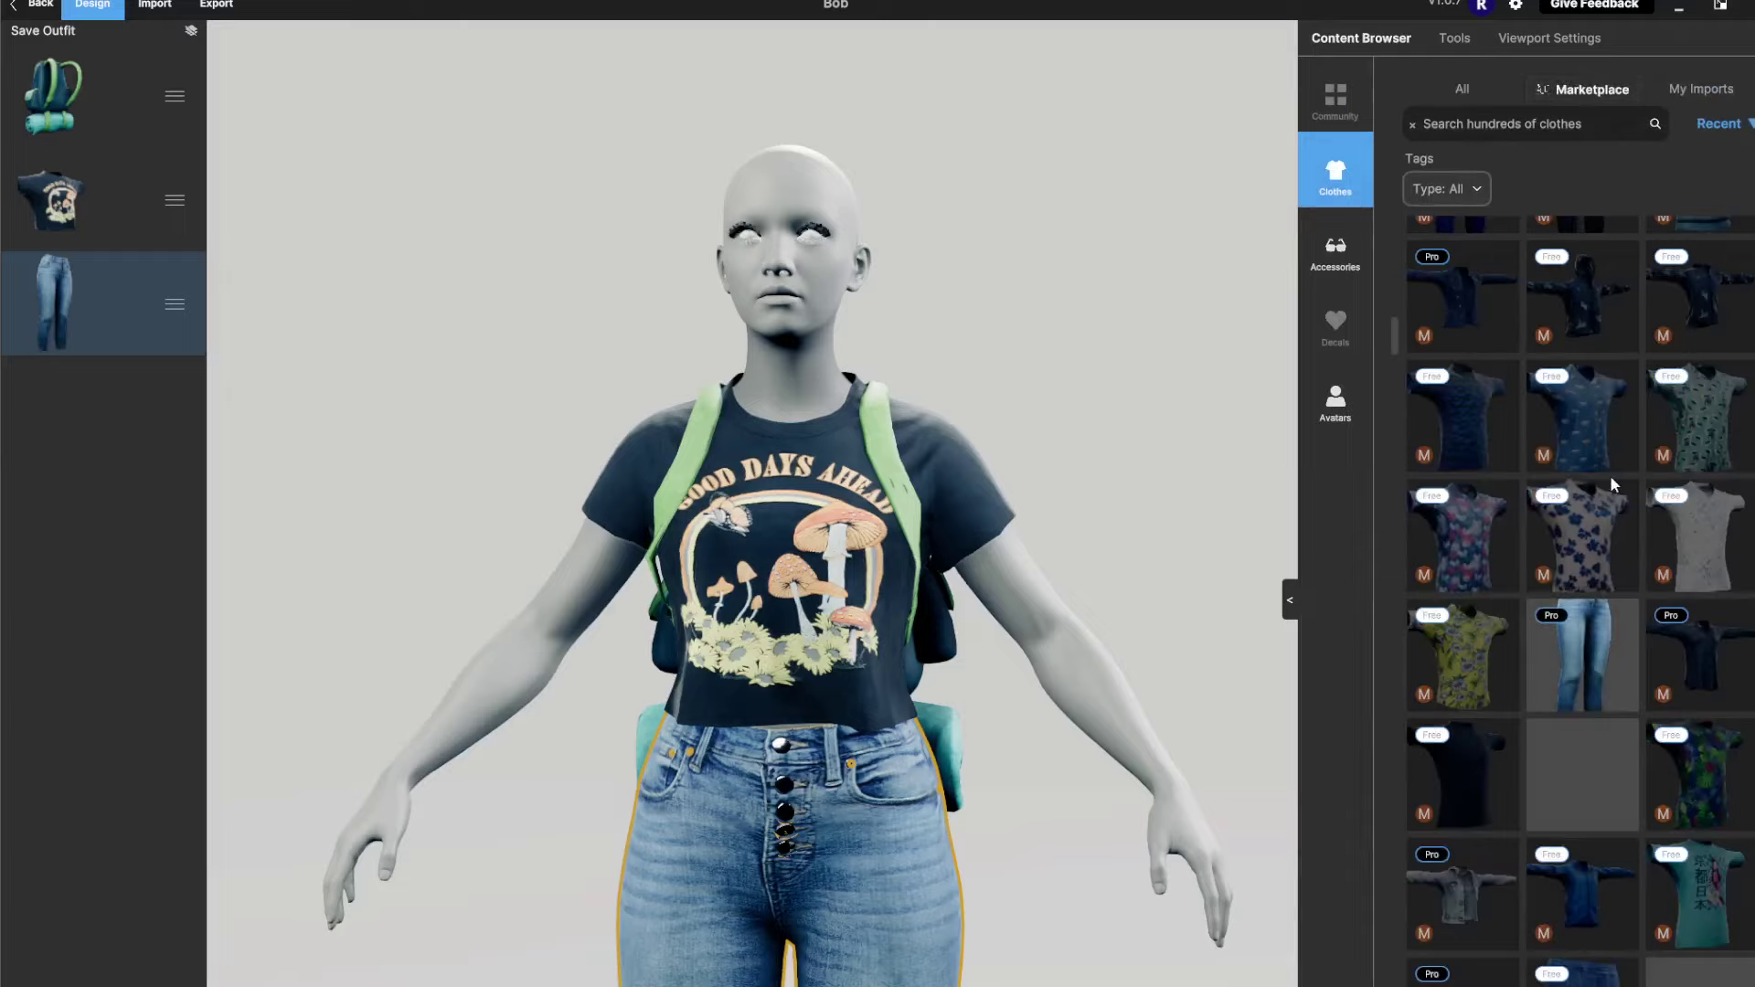
{"action": "scroll", "coordinate": [1587, 530], "scroll_direction": "down", "scroll_amount": 3}
{"action": "scroll", "coordinate": [1585, 567], "scroll_direction": "down", "scroll_amount": 10}
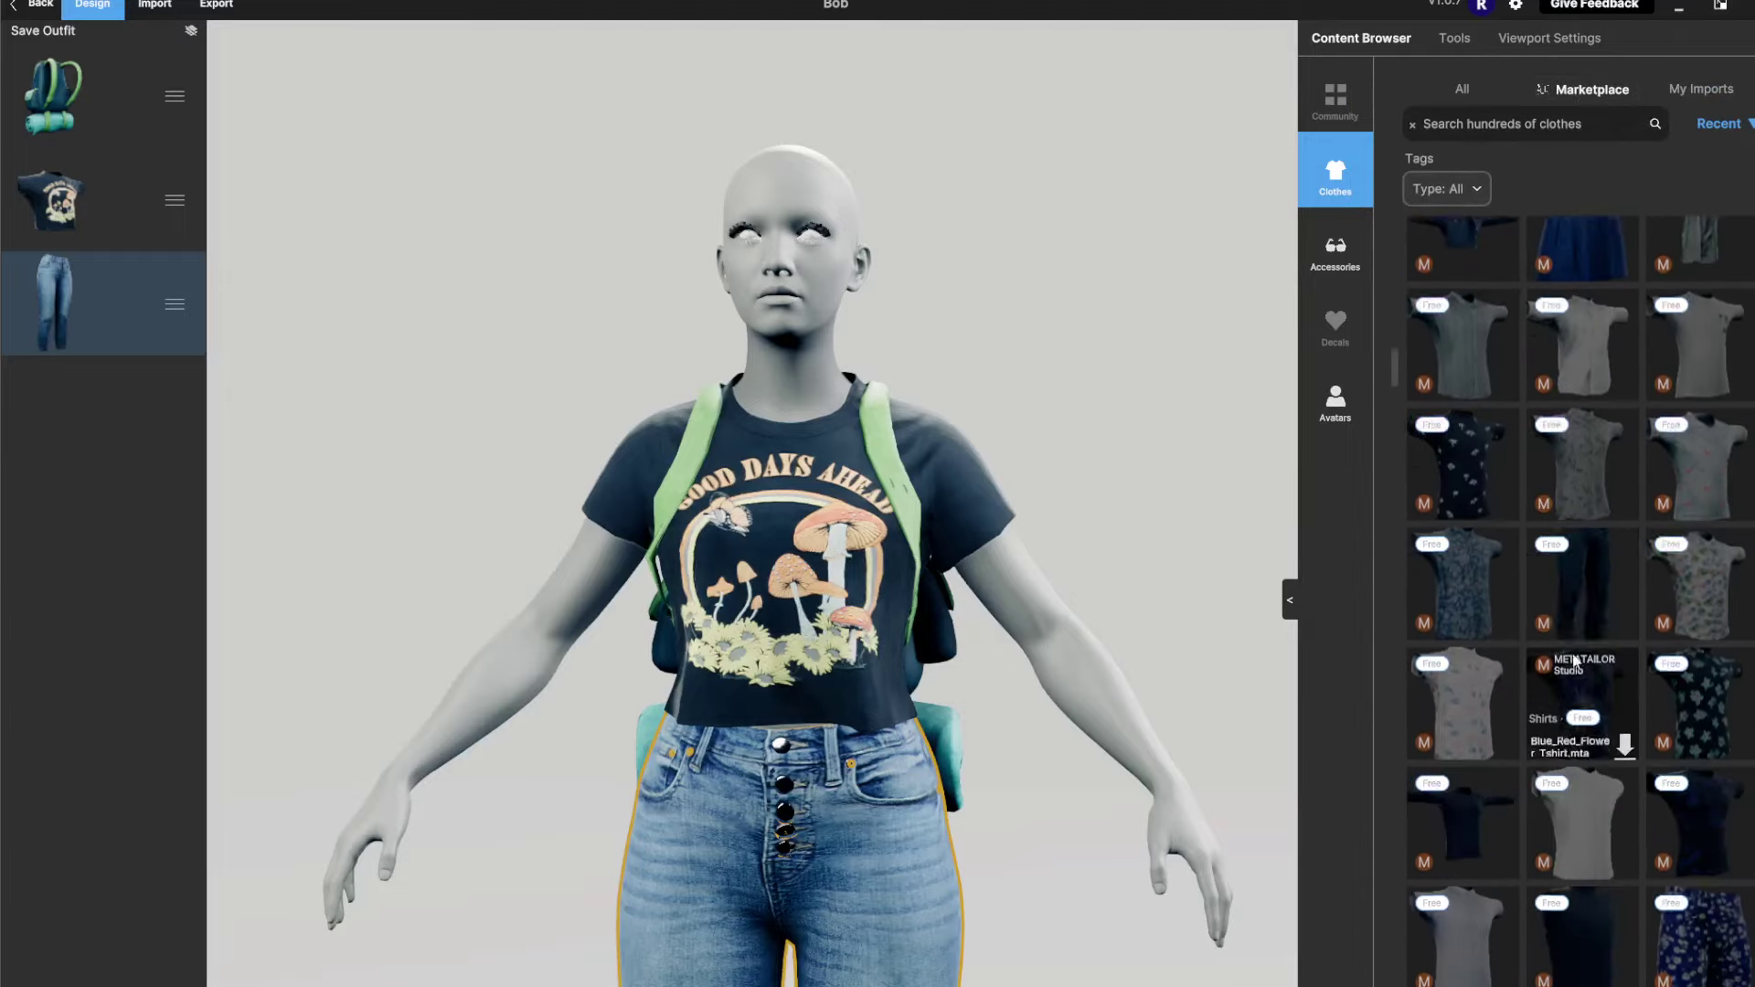
{"action": "scroll", "coordinate": [1557, 674], "scroll_direction": "down", "scroll_amount": 7}
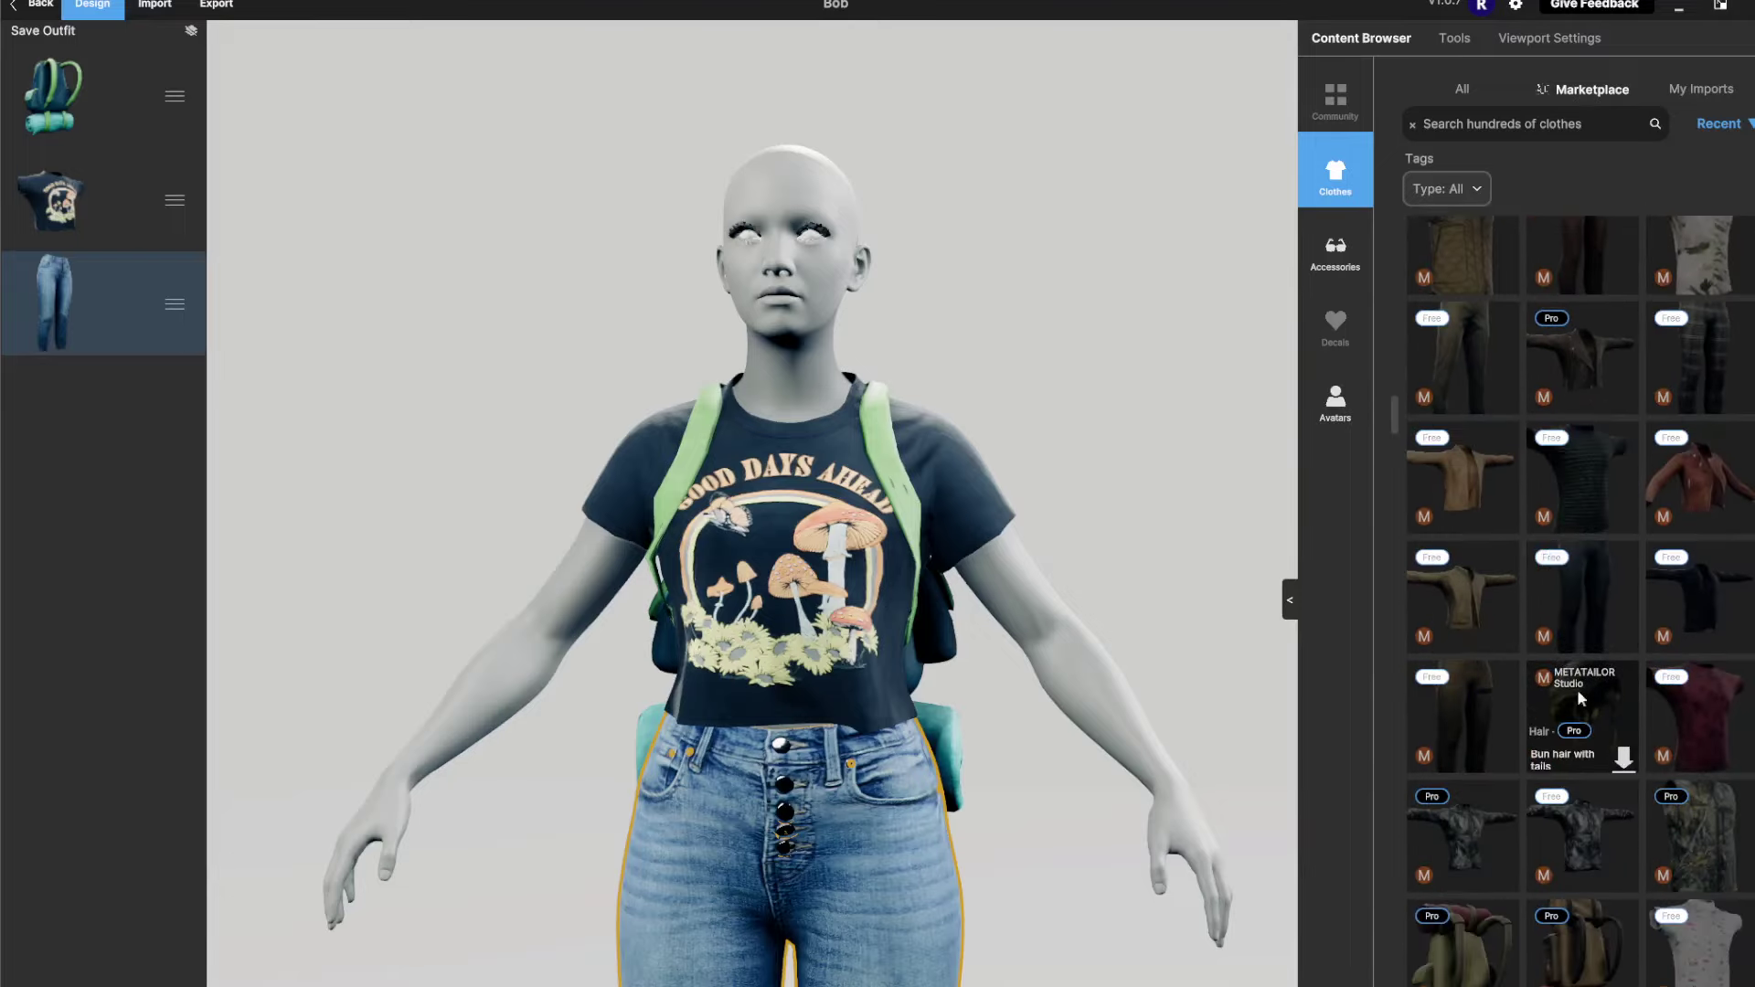
Inspect the avatar's outfit from the shoes up to the head at different distances
{"action": "middle_click_drag", "start_coordinate": [1084, 585], "coordinate": [1068, 414]}
{"action": "scroll", "coordinate": [897, 627], "scroll_direction": "up", "scroll_amount": 5}
{"action": "scroll", "coordinate": [897, 627], "scroll_direction": "down", "scroll_amount": 7}
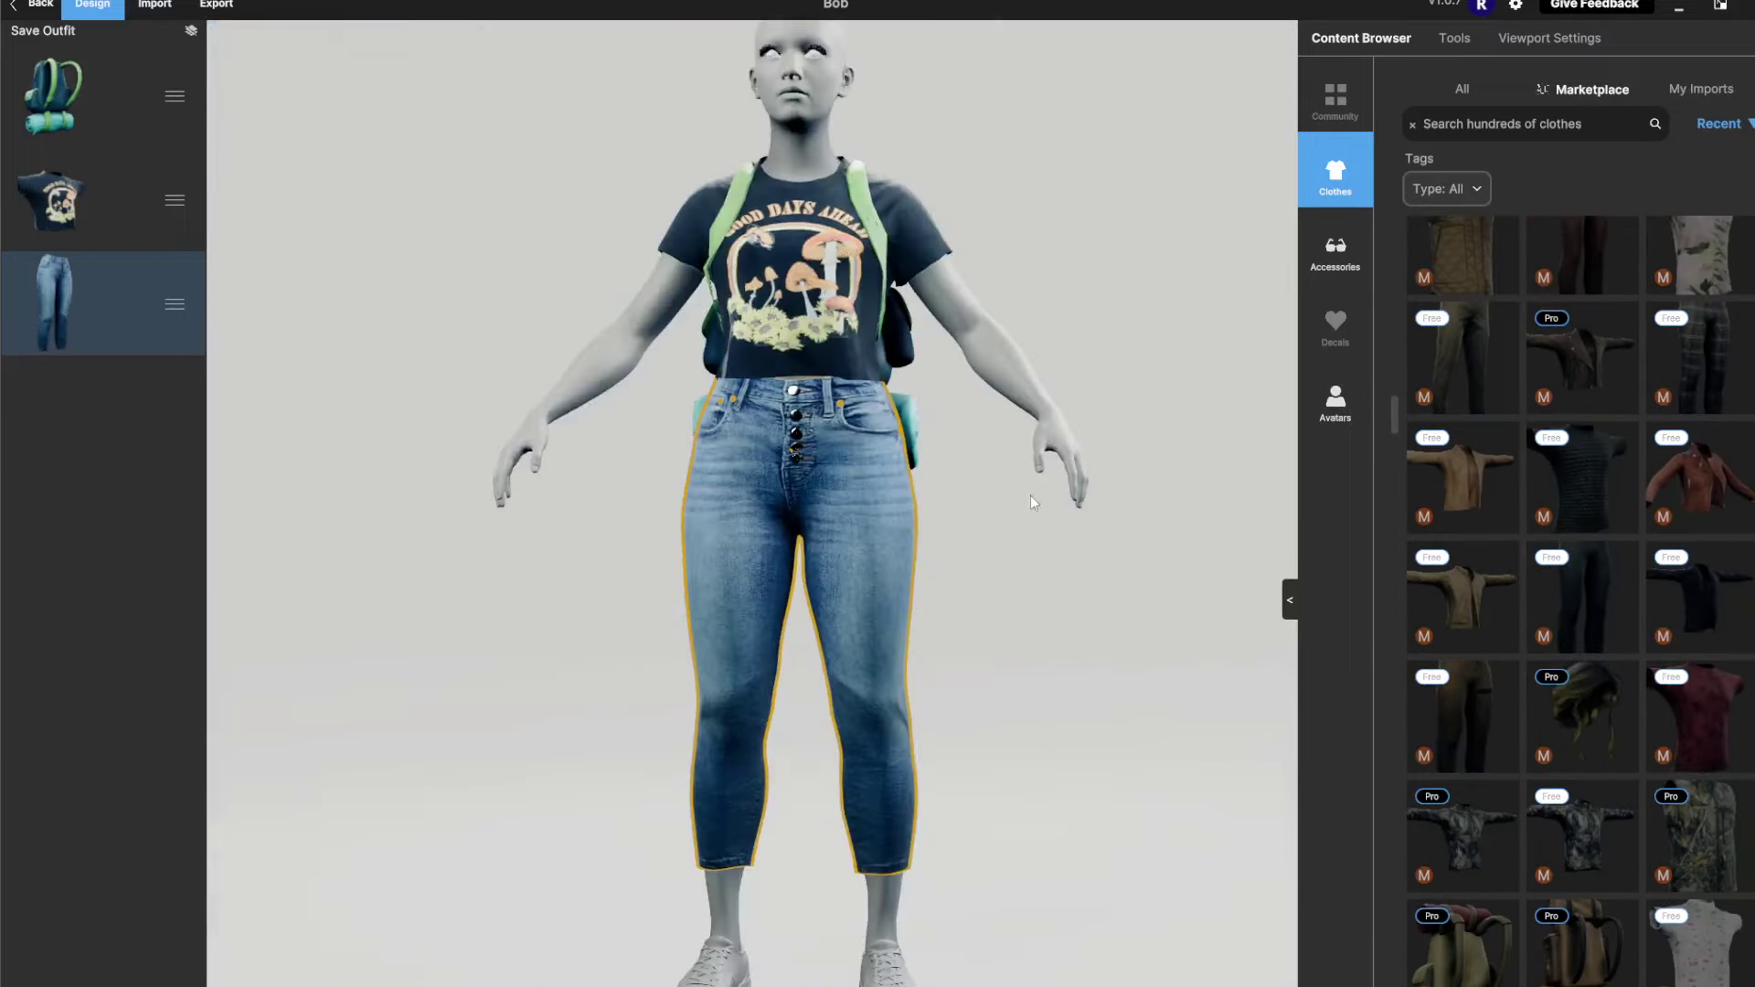
{"action": "middle_click_drag", "start_coordinate": [1127, 343], "coordinate": [1122, 393]}
{"action": "left_click_drag", "start_coordinate": [938, 403], "coordinate": [905, 386]}
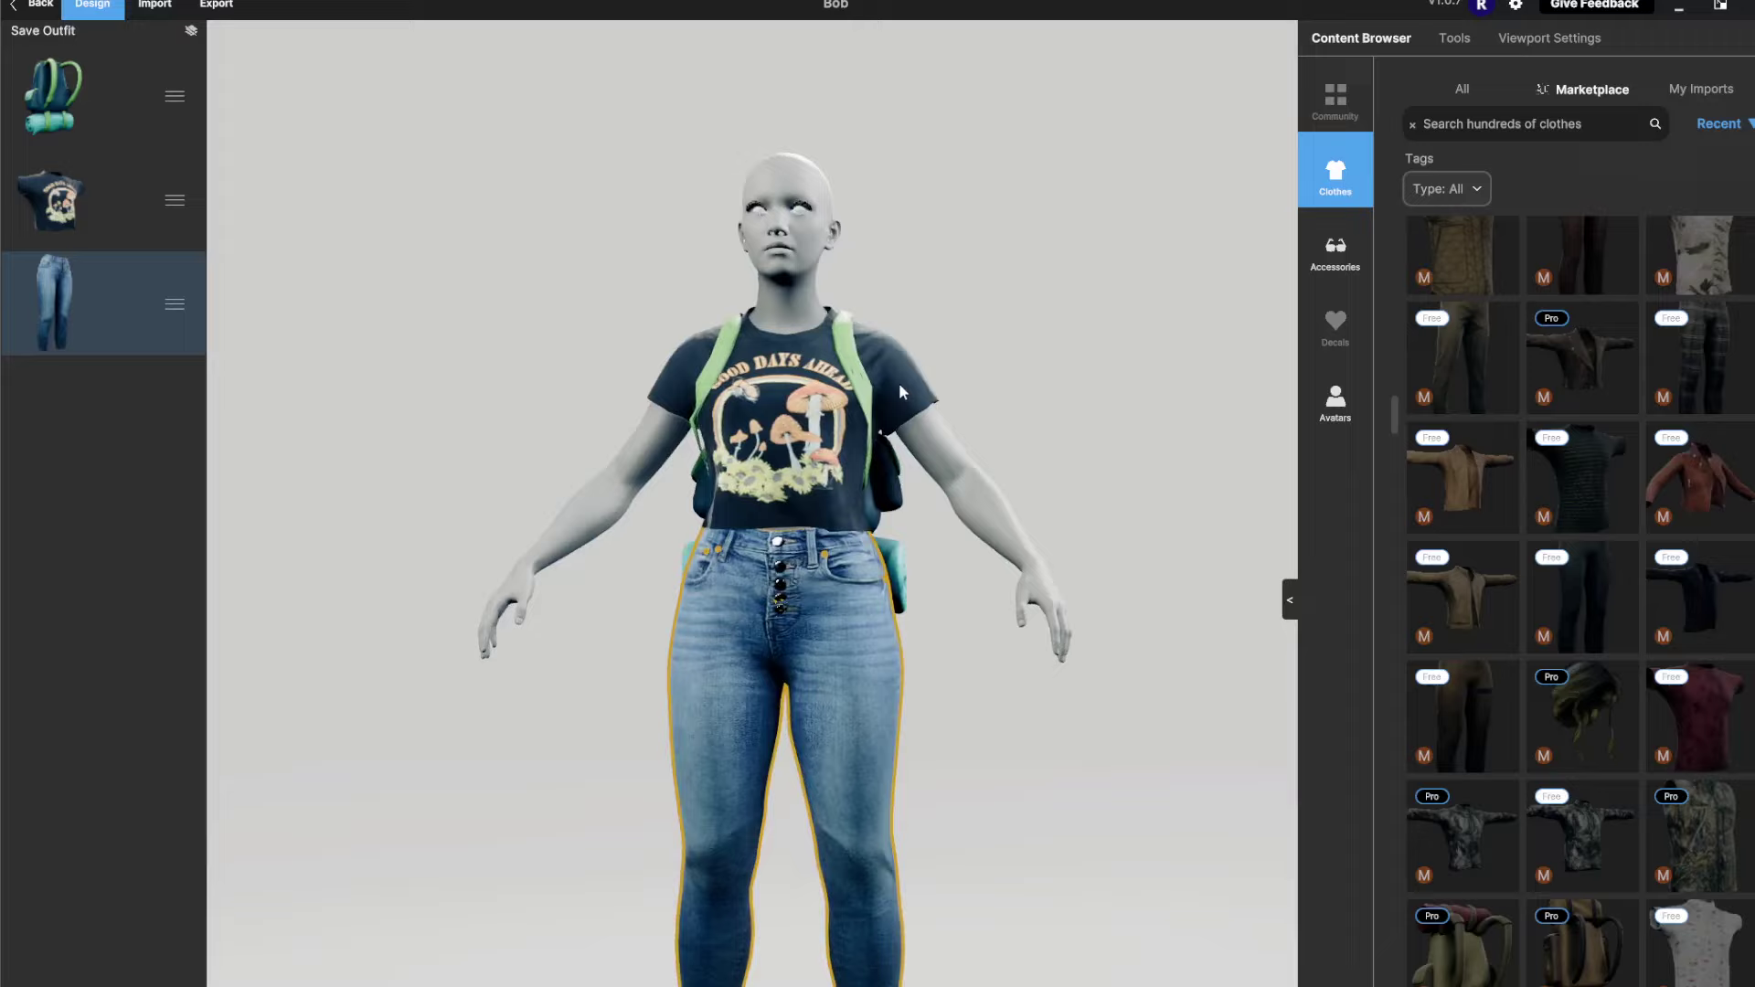
{"action": "scroll", "coordinate": [804, 553], "scroll_direction": "down", "scroll_amount": 2}
{"action": "scroll", "coordinate": [805, 554], "scroll_direction": "up", "scroll_amount": 3}
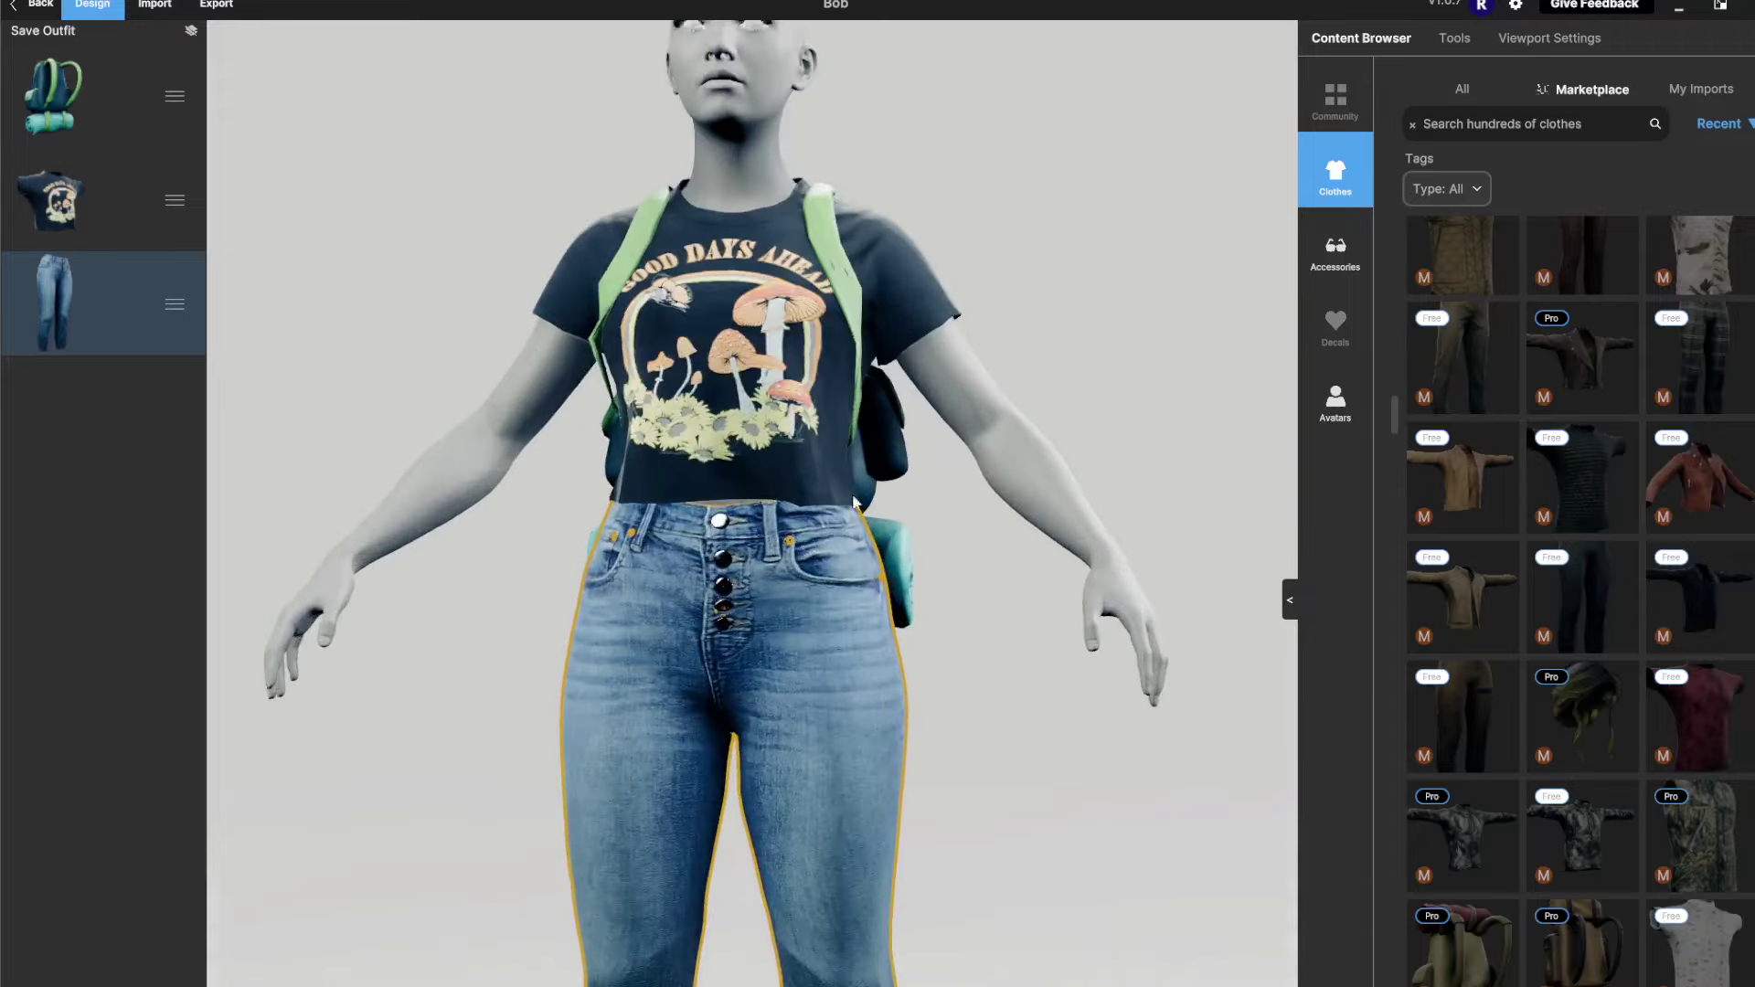
{"action": "scroll", "coordinate": [1038, 357], "scroll_direction": "down", "scroll_amount": 1}
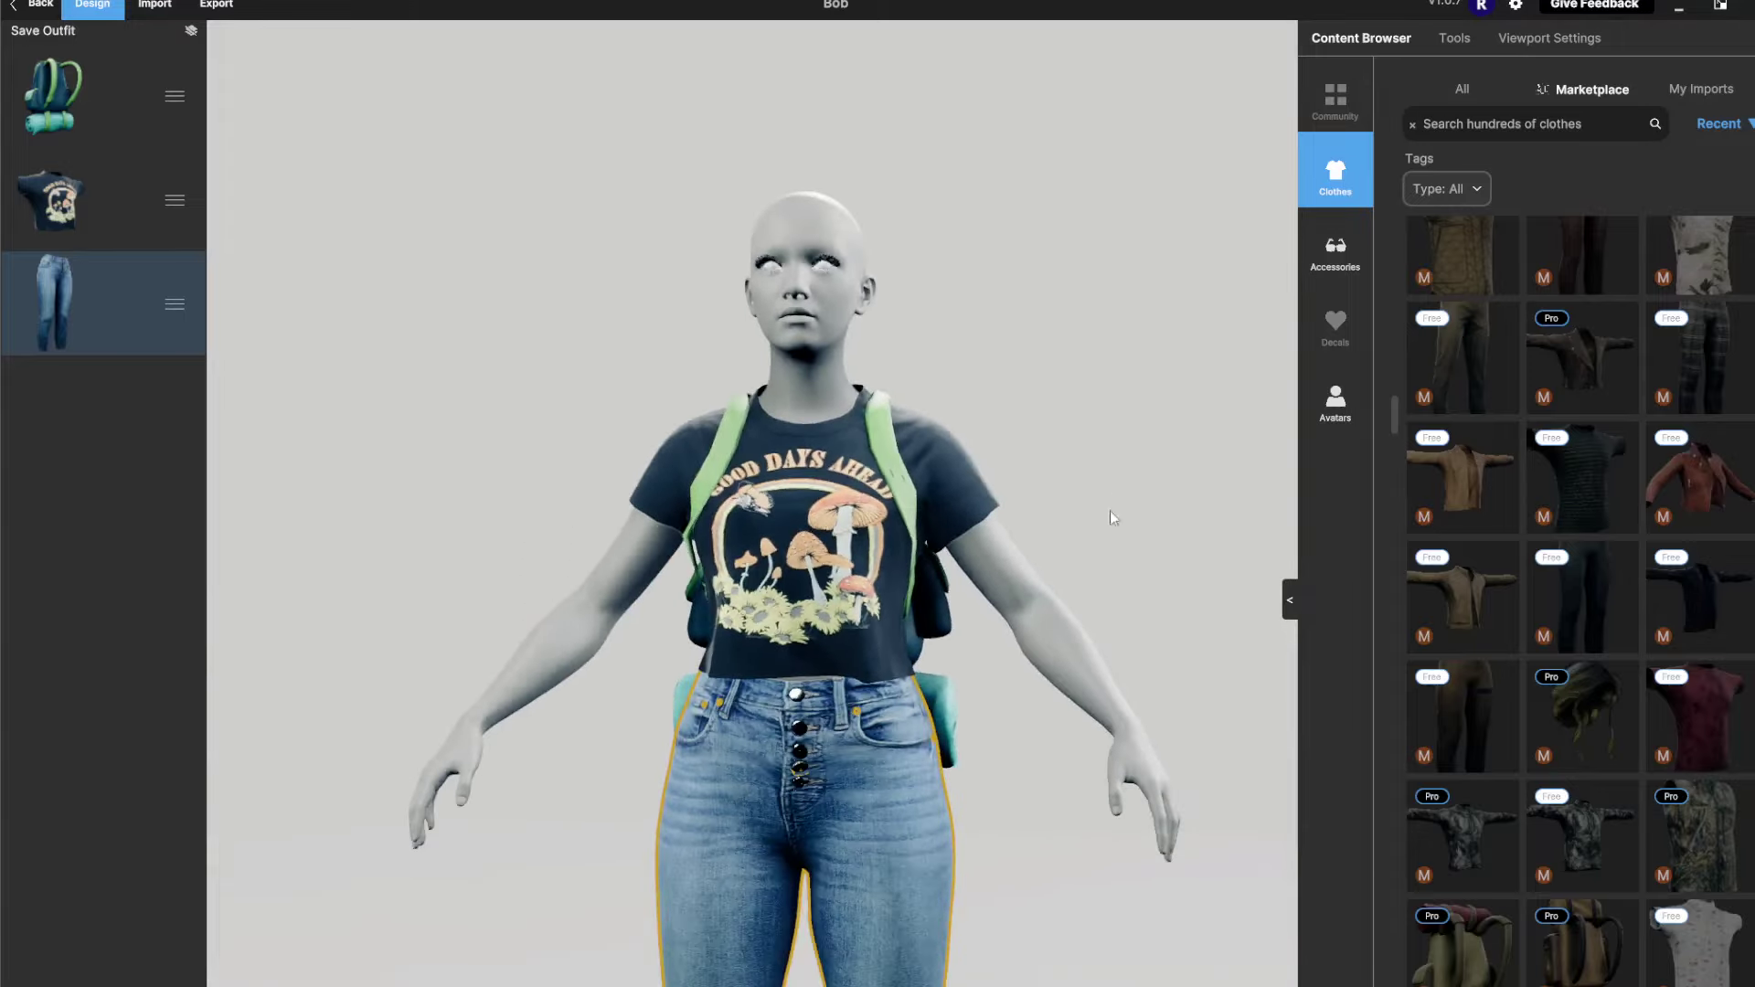
Hide the jeans, T-shirt and backpack and add the Marketplace's Clown Terror Outfit Clothing to the avatar
{"action": "scroll", "coordinate": [1602, 879], "scroll_direction": "down", "scroll_amount": 10}
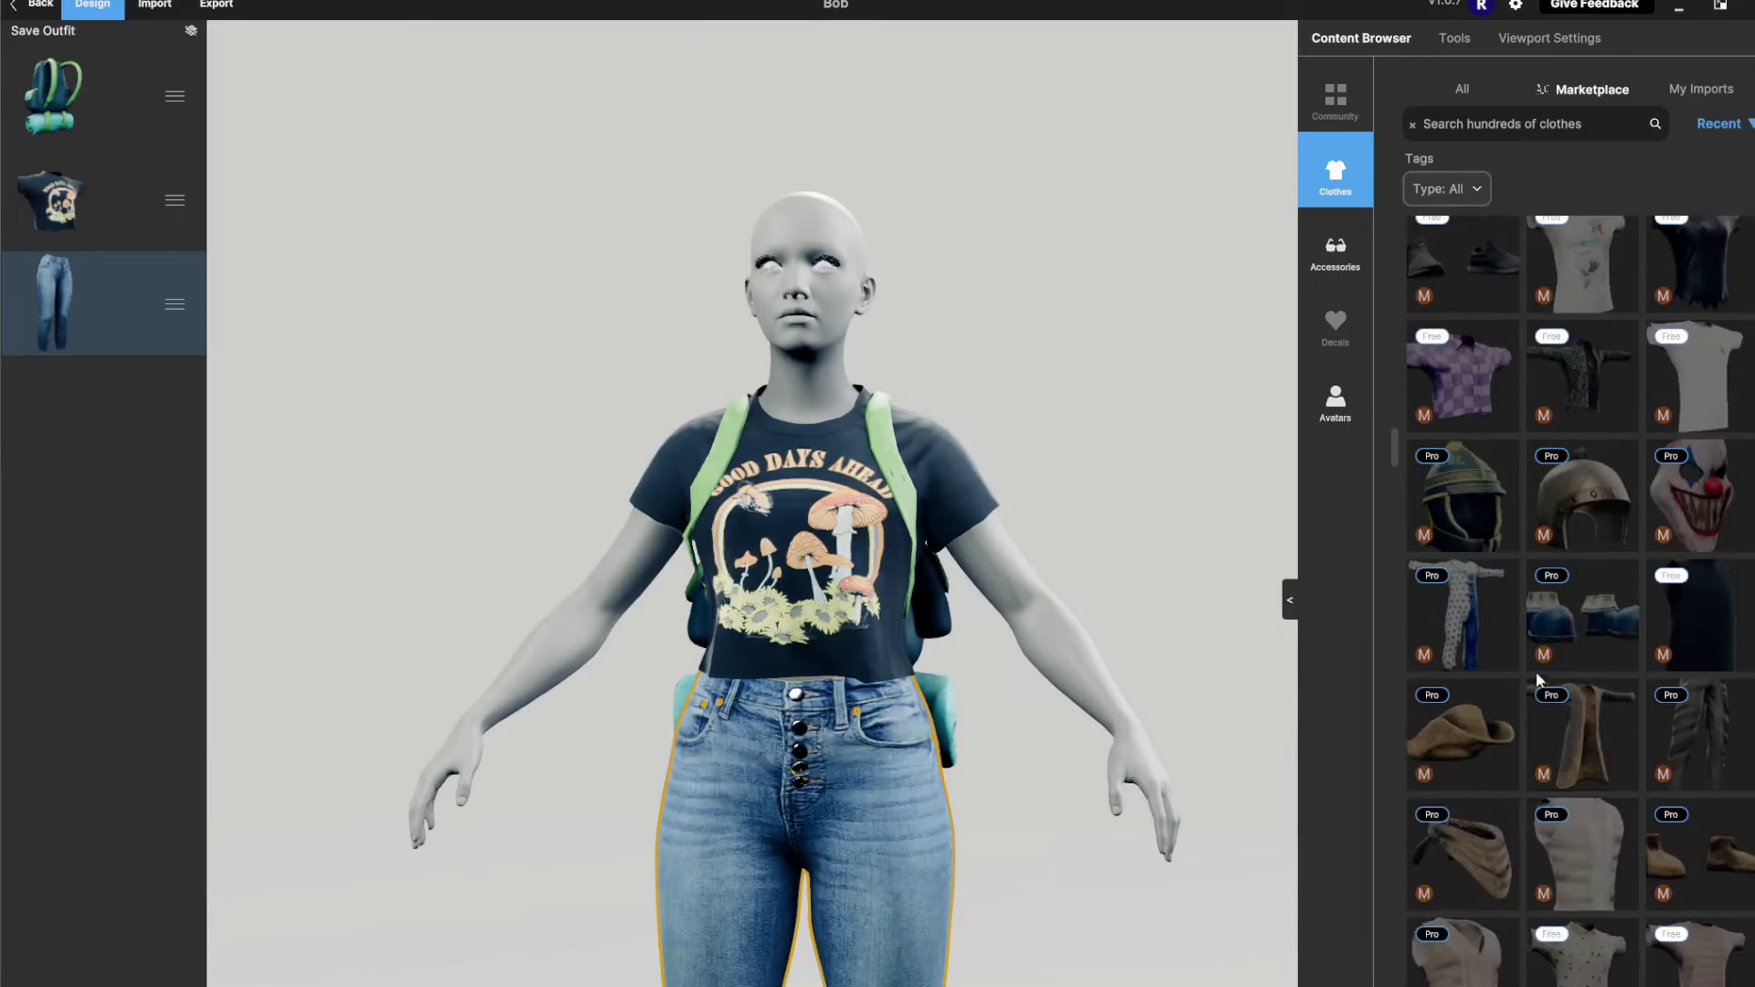
{"action": "left_click", "coordinate": [1478, 611]}
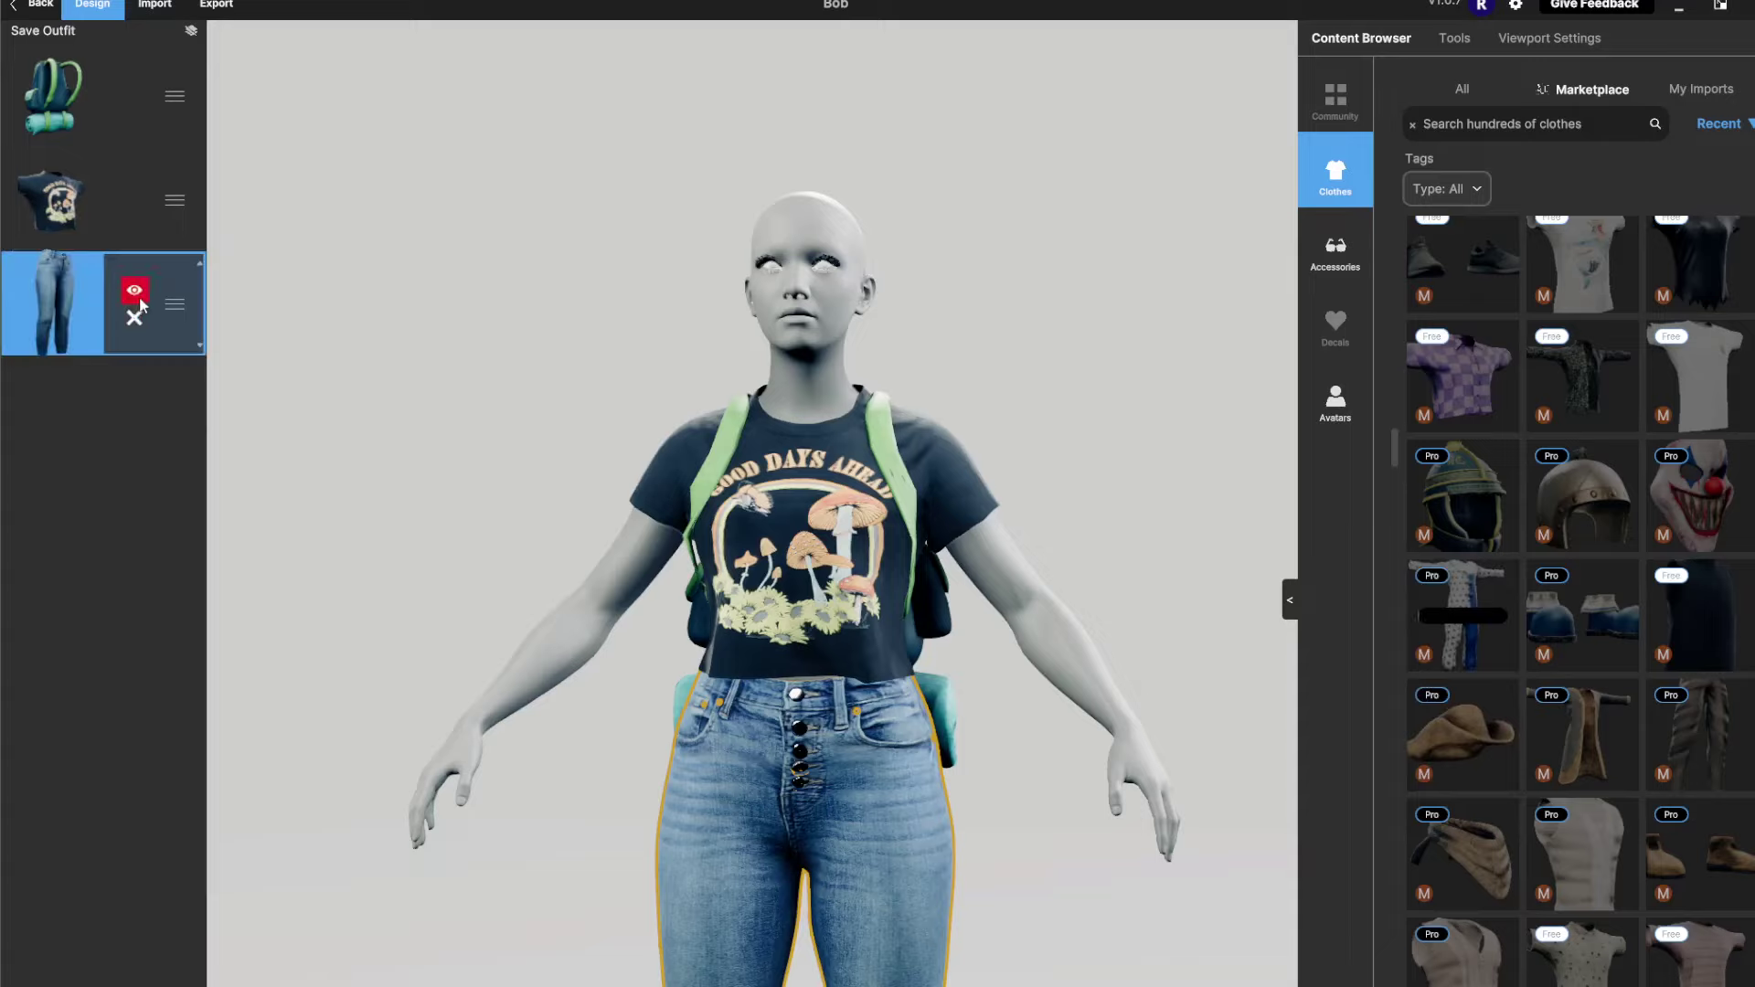
{"action": "left_click", "coordinate": [140, 300]}
{"action": "left_click", "coordinate": [135, 187]}
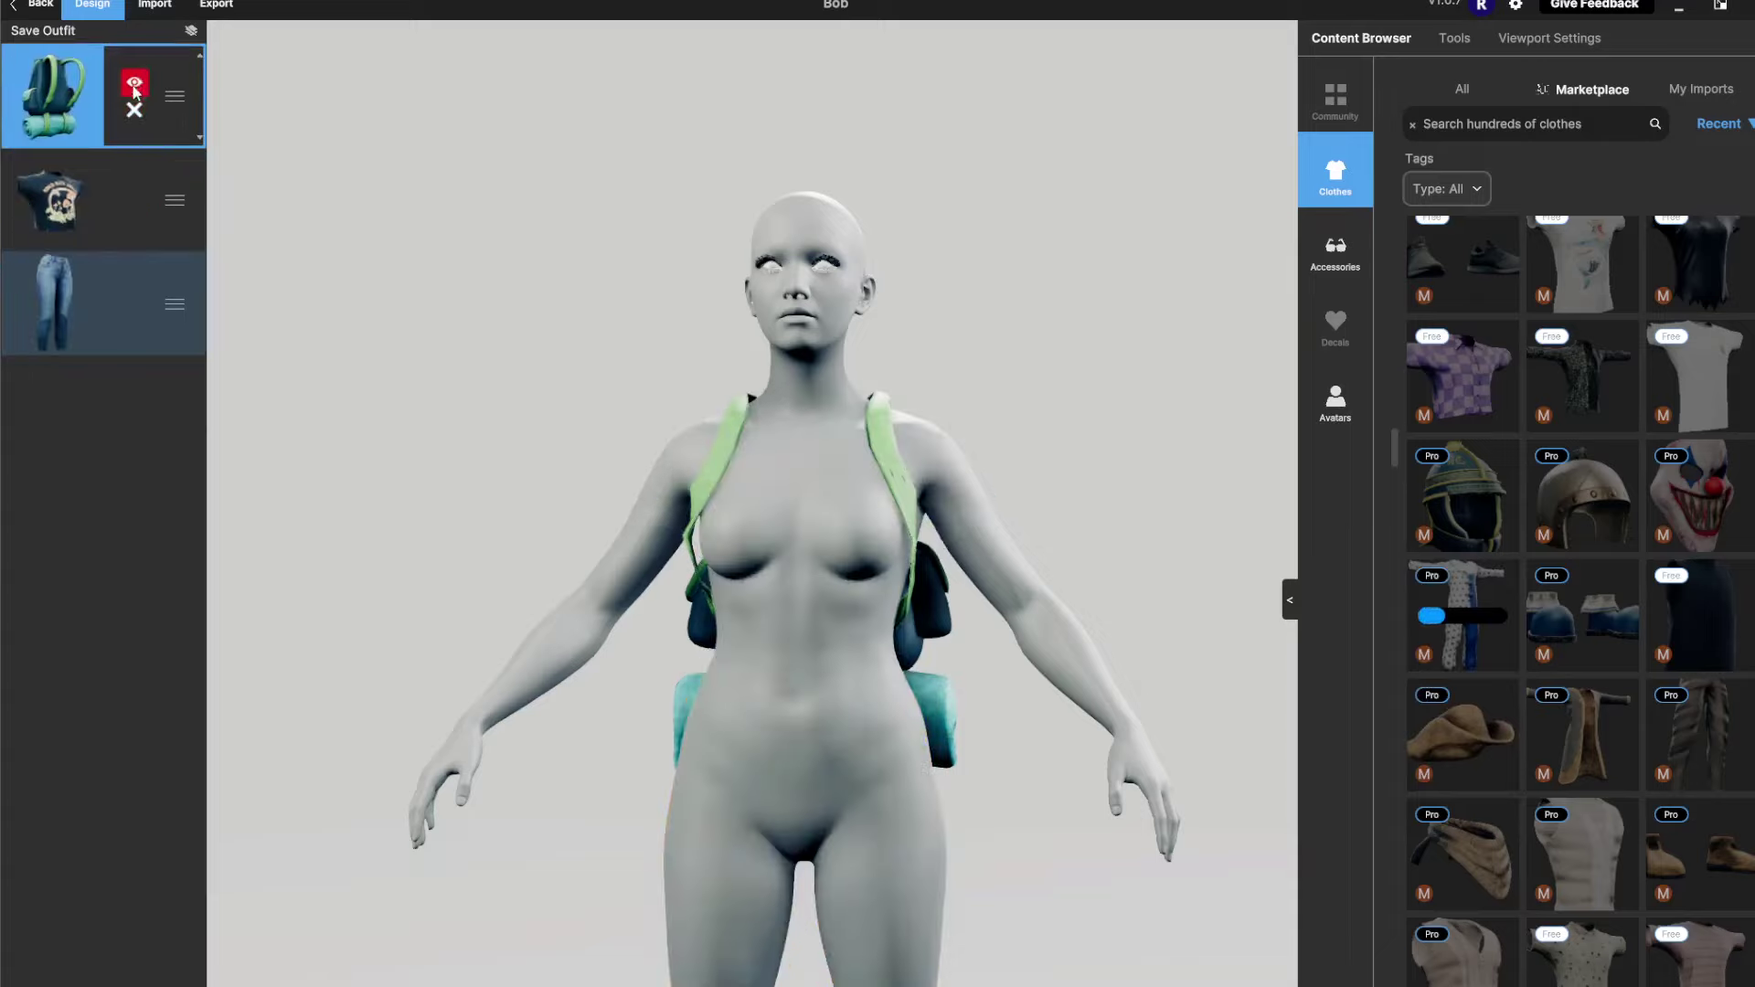
{"action": "left_click", "coordinate": [134, 85]}
{"action": "mouse_move", "coordinate": [1451, 627]}
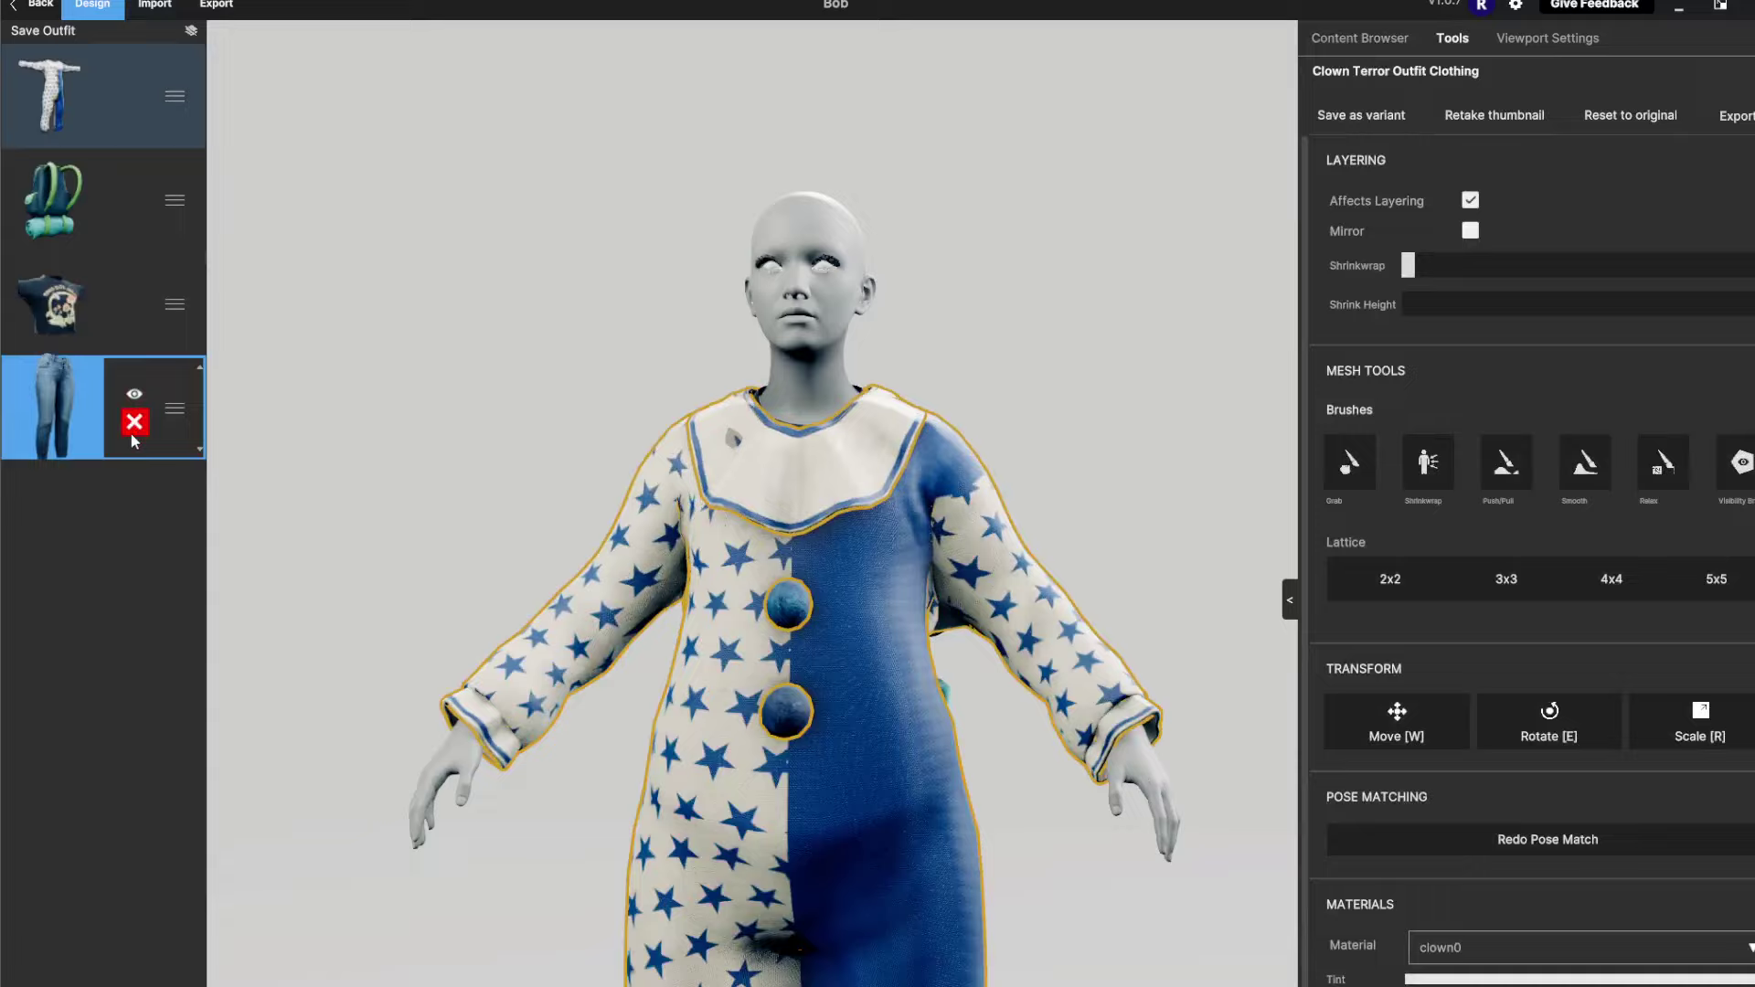
Remove the jeans, the T-shirt and the backpack from the outfit, keeping only the clown suit
{"action": "left_click", "coordinate": [131, 434]}
{"action": "left_click", "coordinate": [136, 317]}
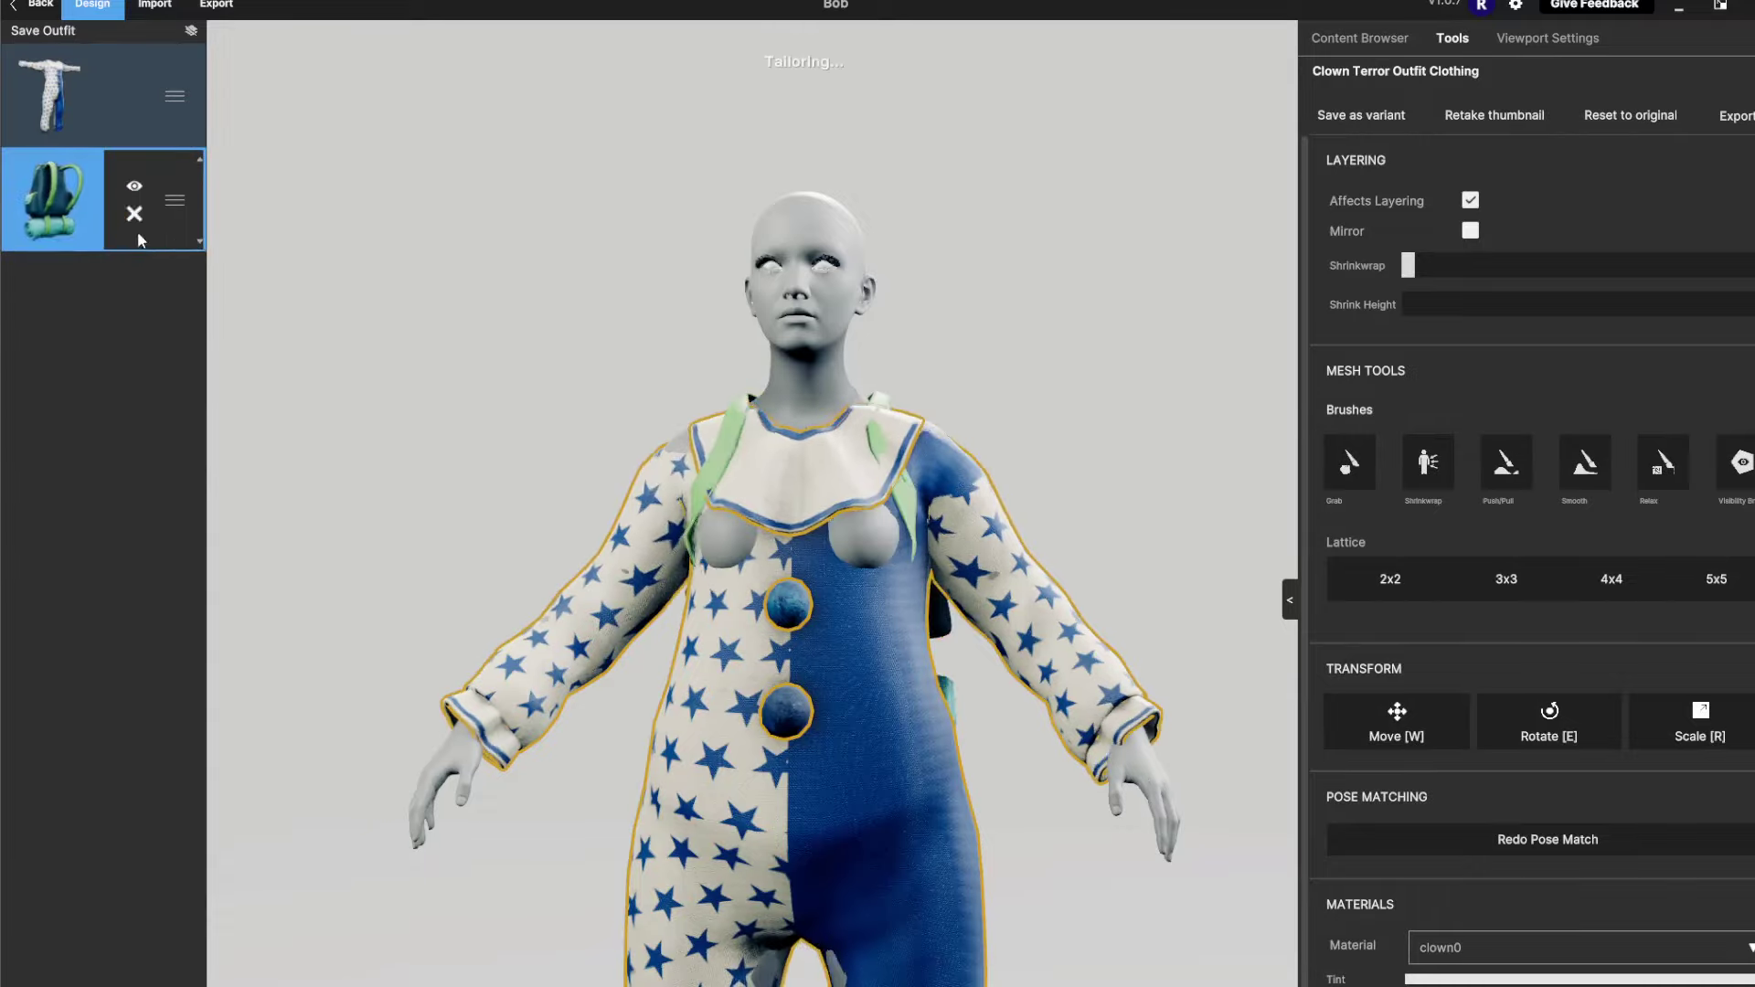
{"action": "left_click", "coordinate": [135, 214]}
{"action": "left_click_drag", "start_coordinate": [947, 391], "coordinate": [1212, 148]}
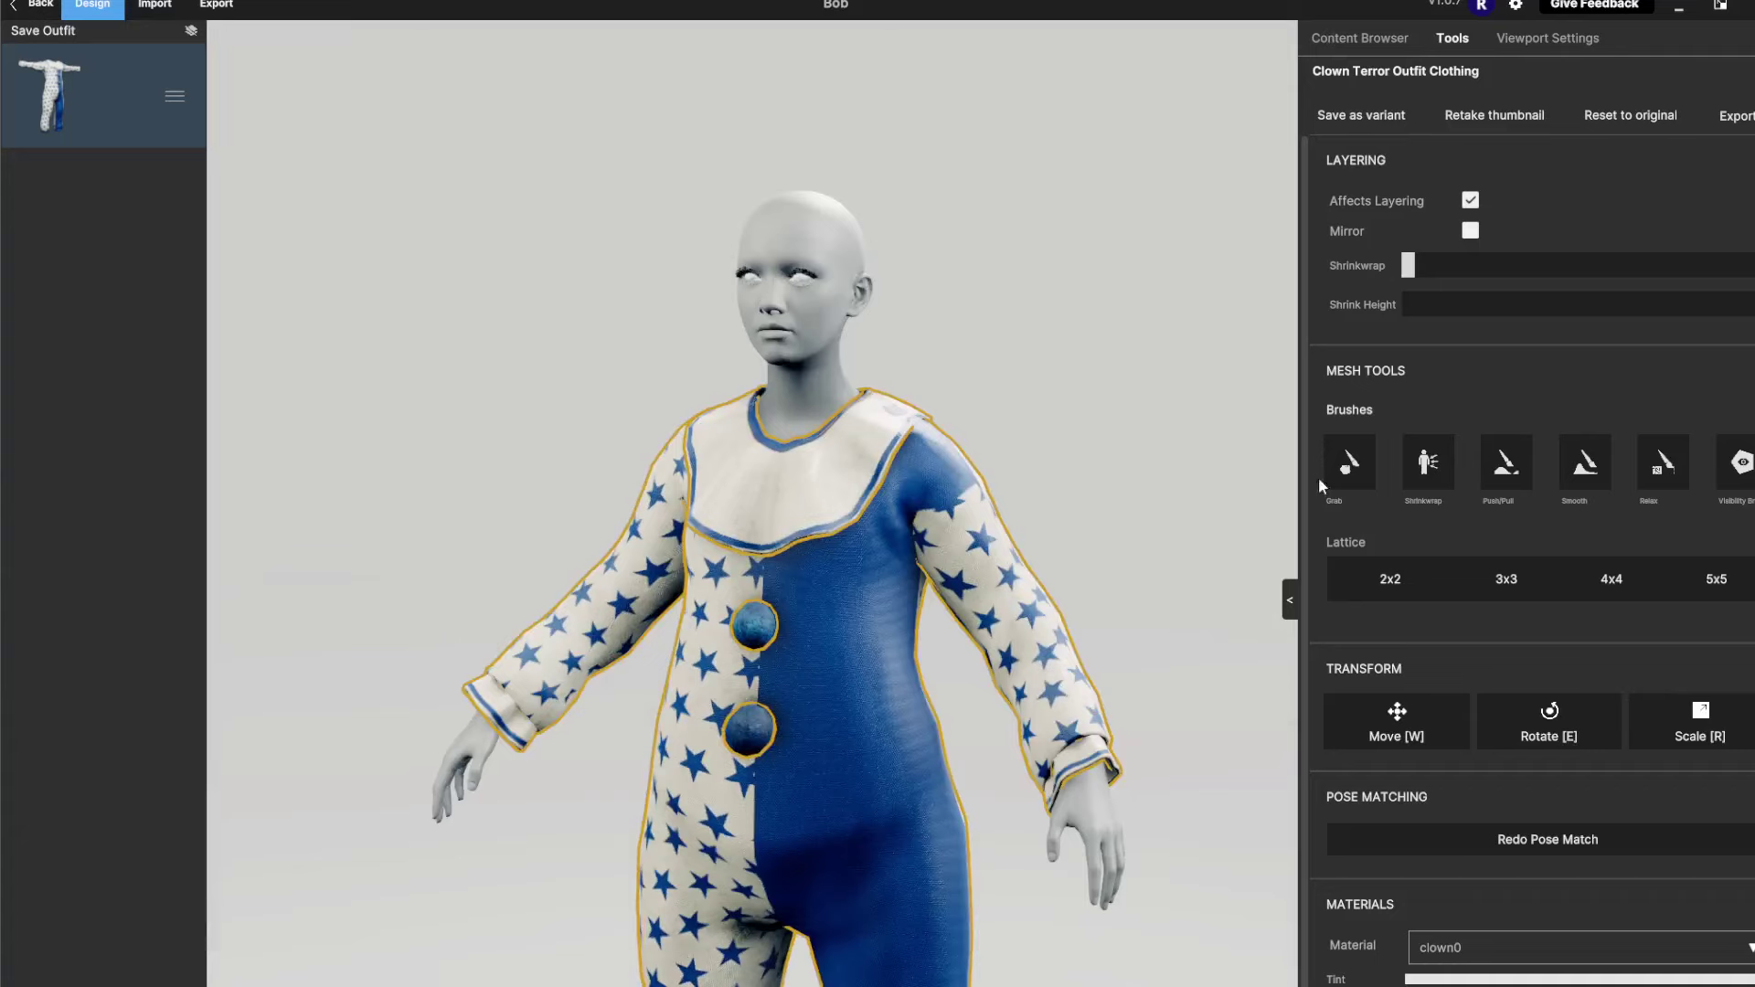
Add the Clown Terror Mask from the Marketplace clothes to the avatar
{"action": "left_click", "coordinate": [1364, 42]}
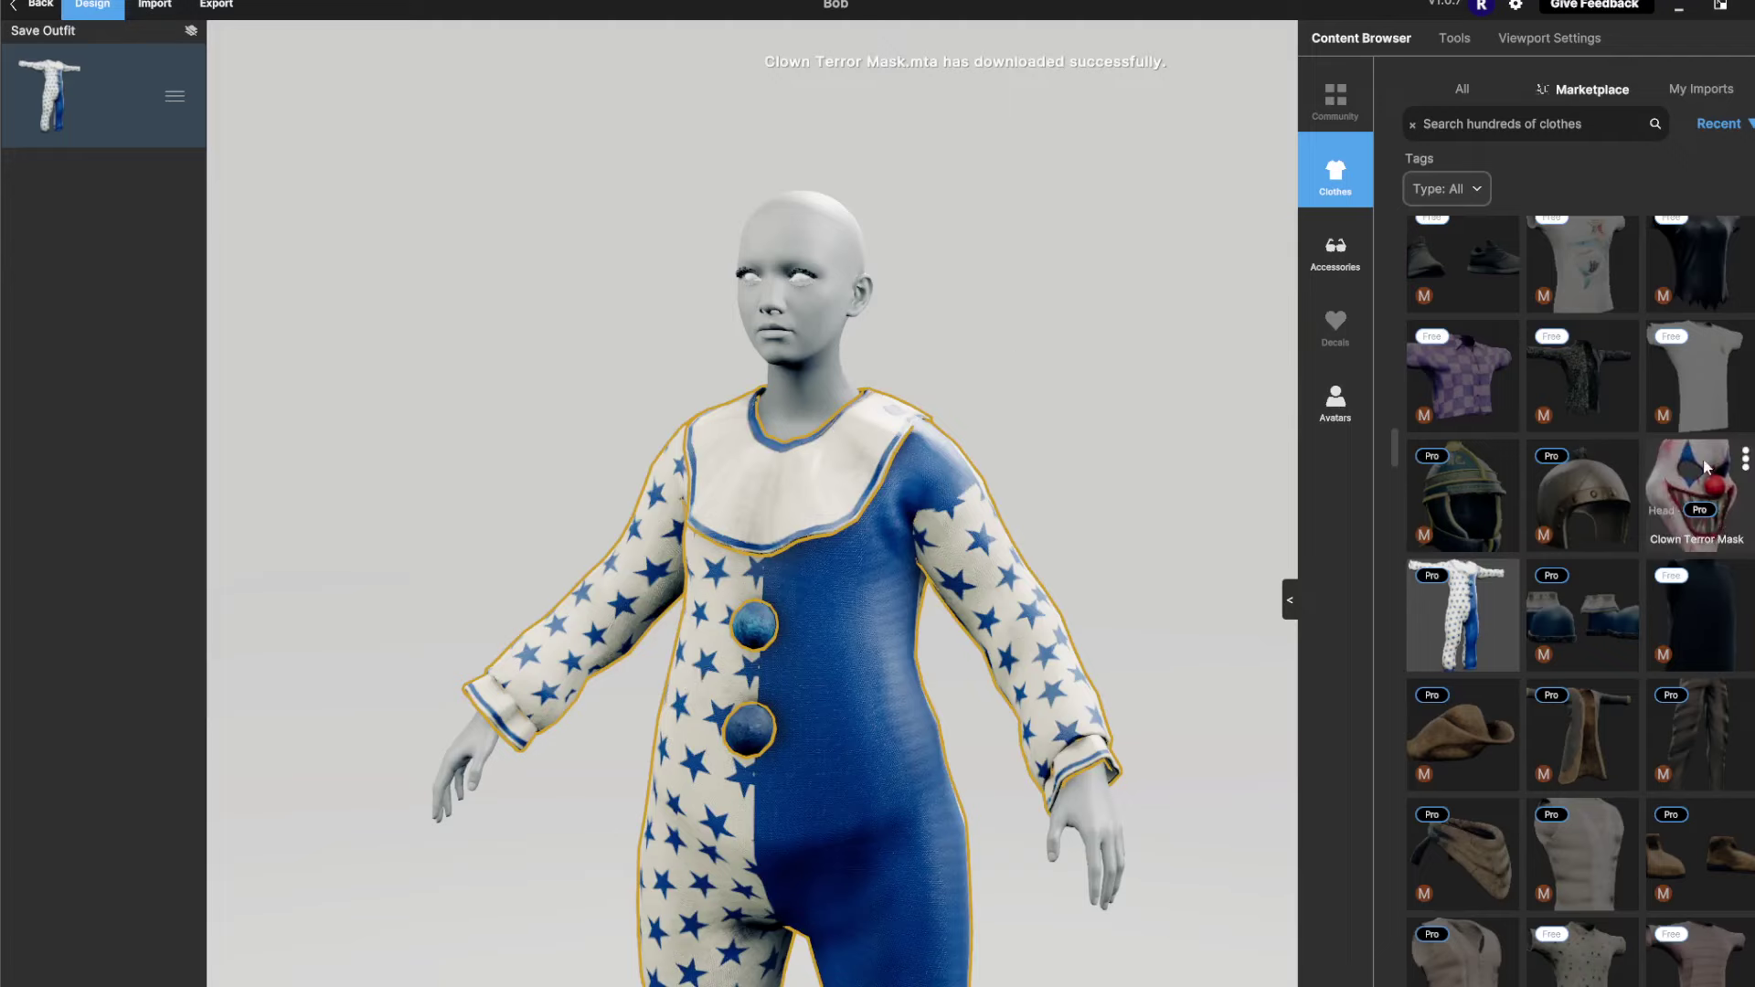
{"action": "left_click", "coordinate": [1686, 549]}
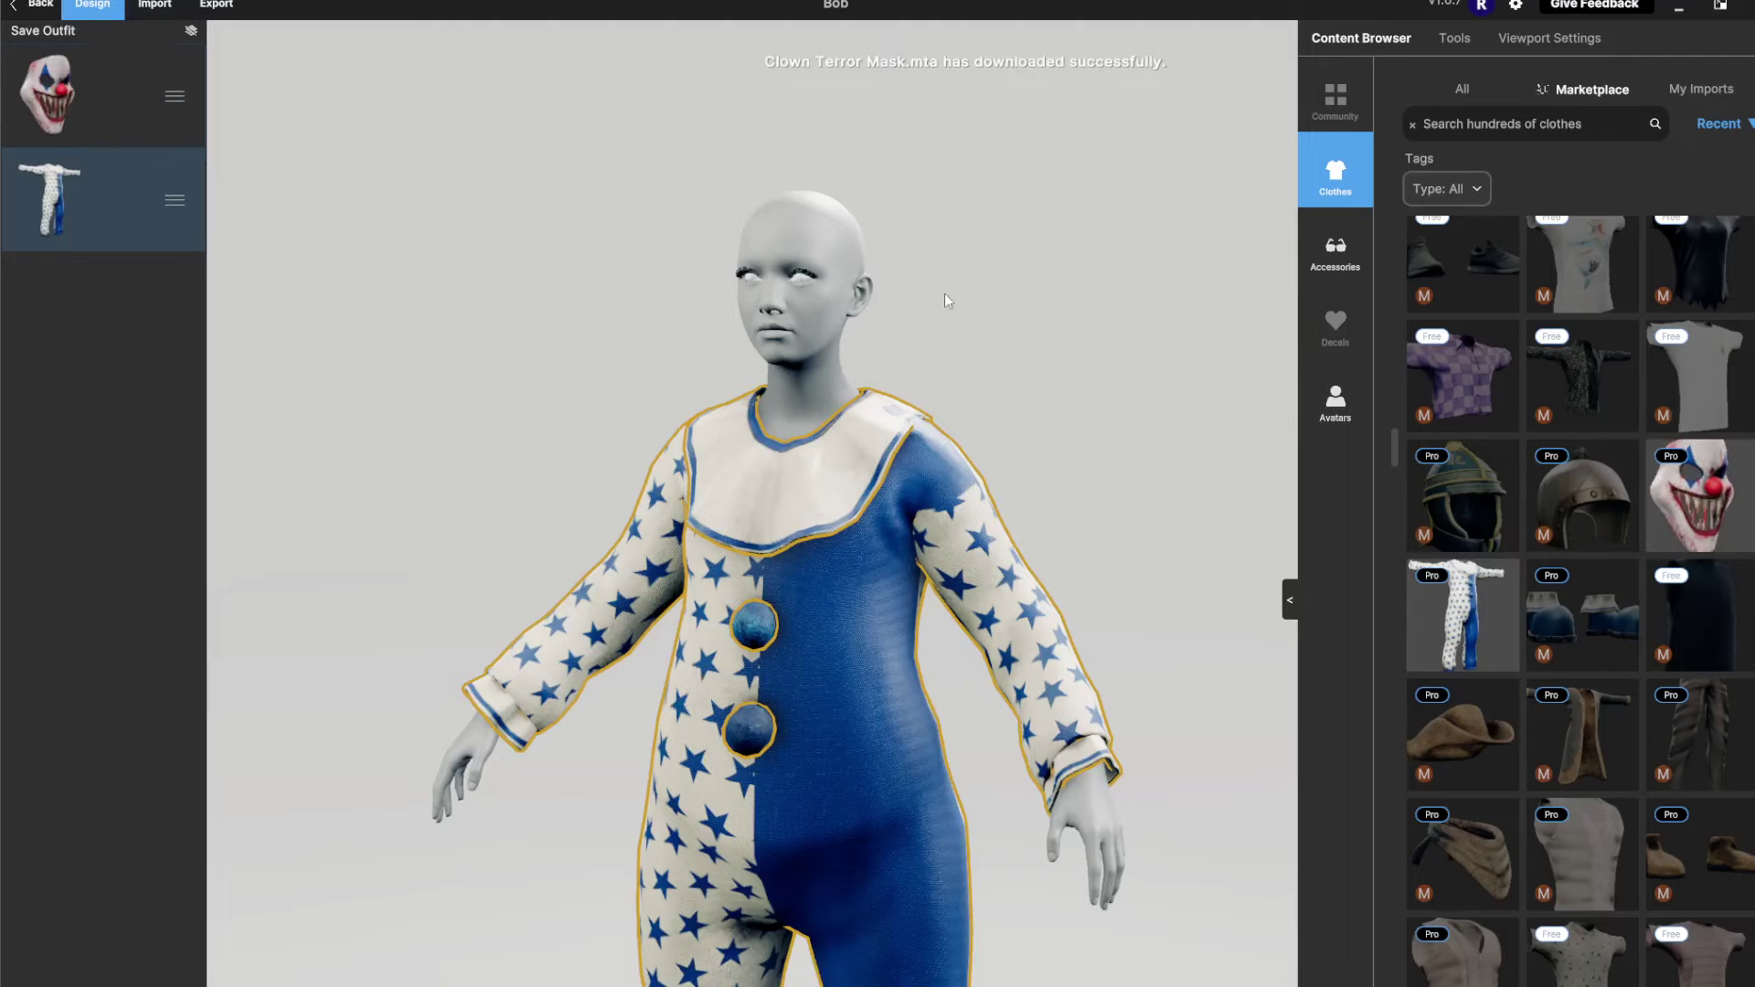
{"action": "scroll", "coordinate": [950, 288], "scroll_direction": "down", "scroll_amount": 2}
{"action": "scroll", "coordinate": [985, 282], "scroll_direction": "up", "scroll_amount": 5}
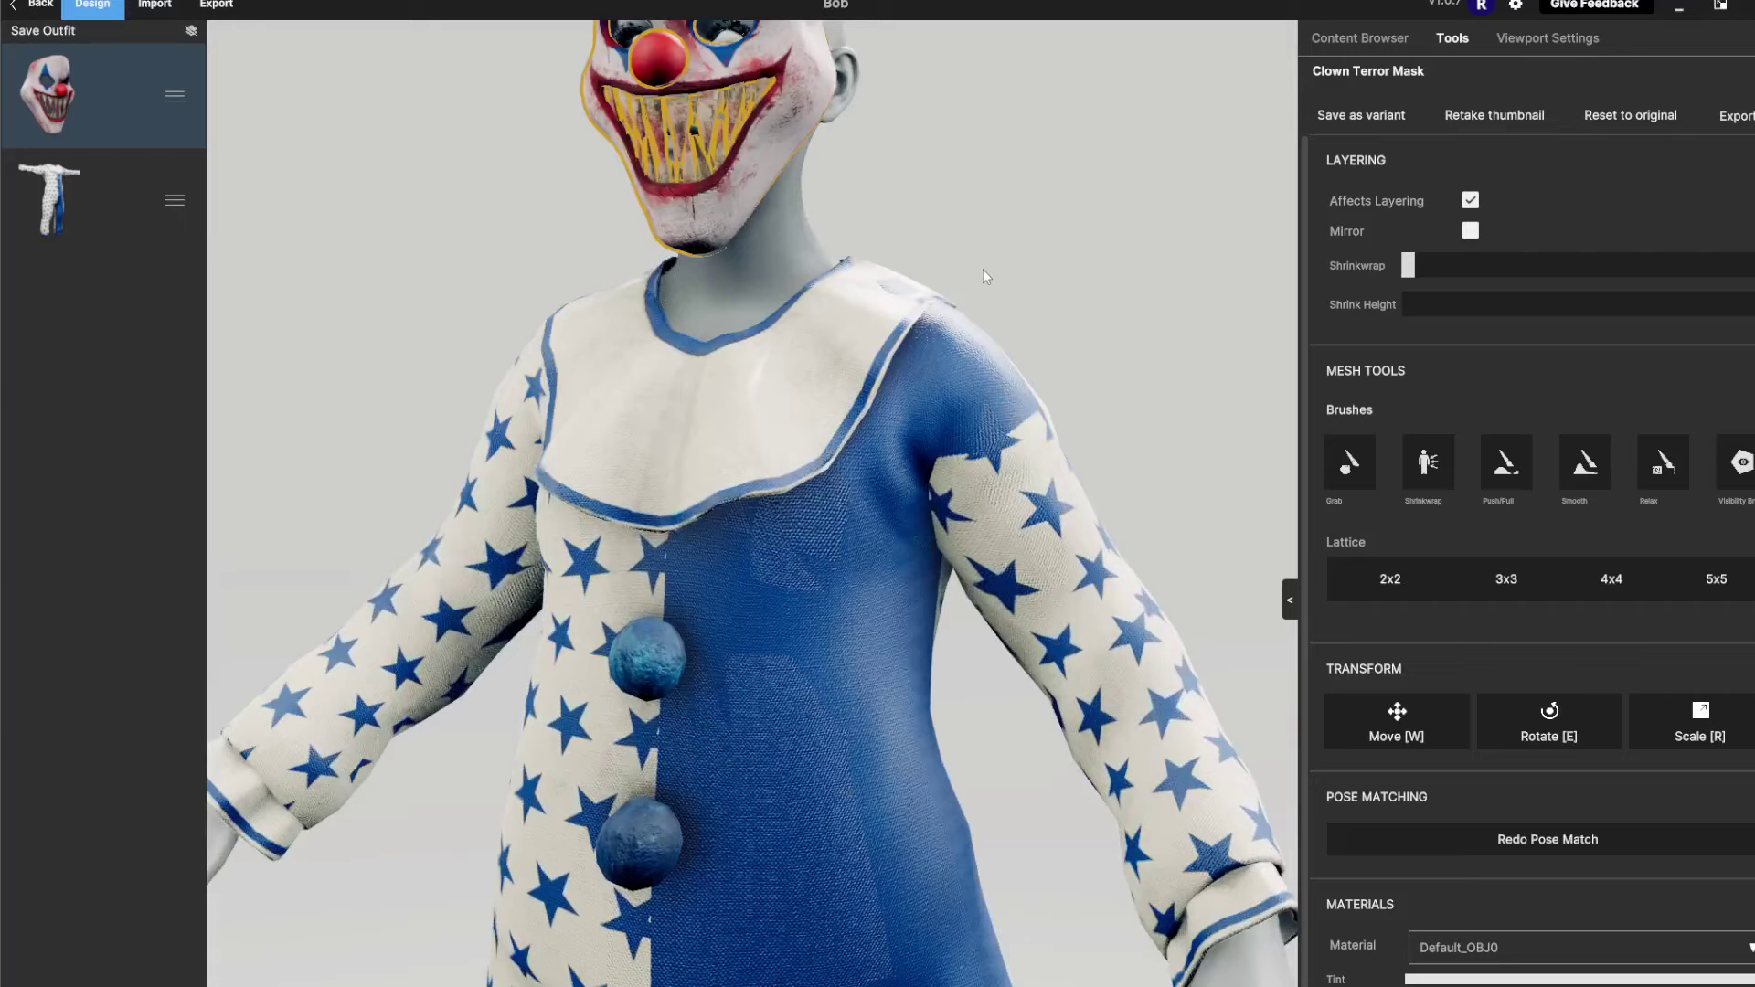
Clear the selection and examine the clown mask's fit from the side and front, up close and with the whole suit
{"action": "middle_click_drag", "start_coordinate": [984, 269], "coordinate": [1044, 303]}
{"action": "scroll", "coordinate": [1046, 343], "scroll_direction": "up", "scroll_amount": 4}
{"action": "right_click_drag", "start_coordinate": [980, 435], "coordinate": [1062, 393]}
{"action": "left_click", "coordinate": [1078, 706]}
{"action": "right_click_drag", "start_coordinate": [742, 595], "coordinate": [842, 568]}
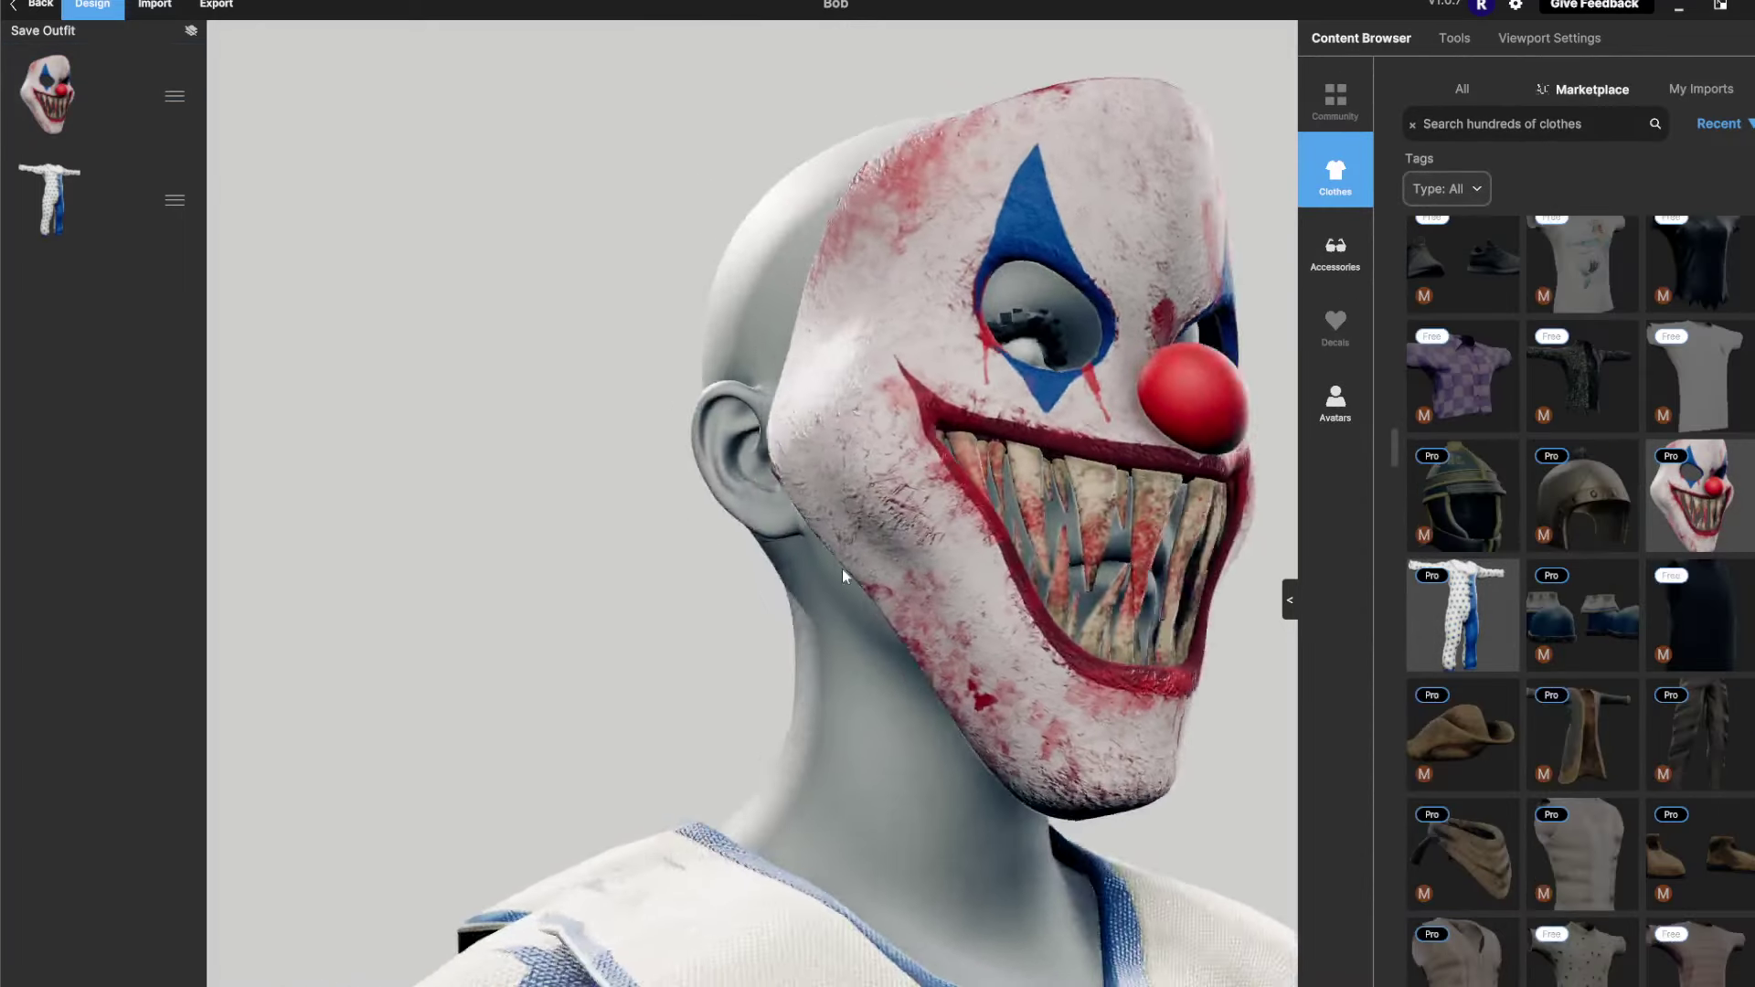
{"action": "left_click_drag", "start_coordinate": [842, 569], "coordinate": [777, 552]}
{"action": "scroll", "coordinate": [962, 567], "scroll_direction": "down", "scroll_amount": 5}
{"action": "scroll", "coordinate": [972, 509], "scroll_direction": "up", "scroll_amount": 5}
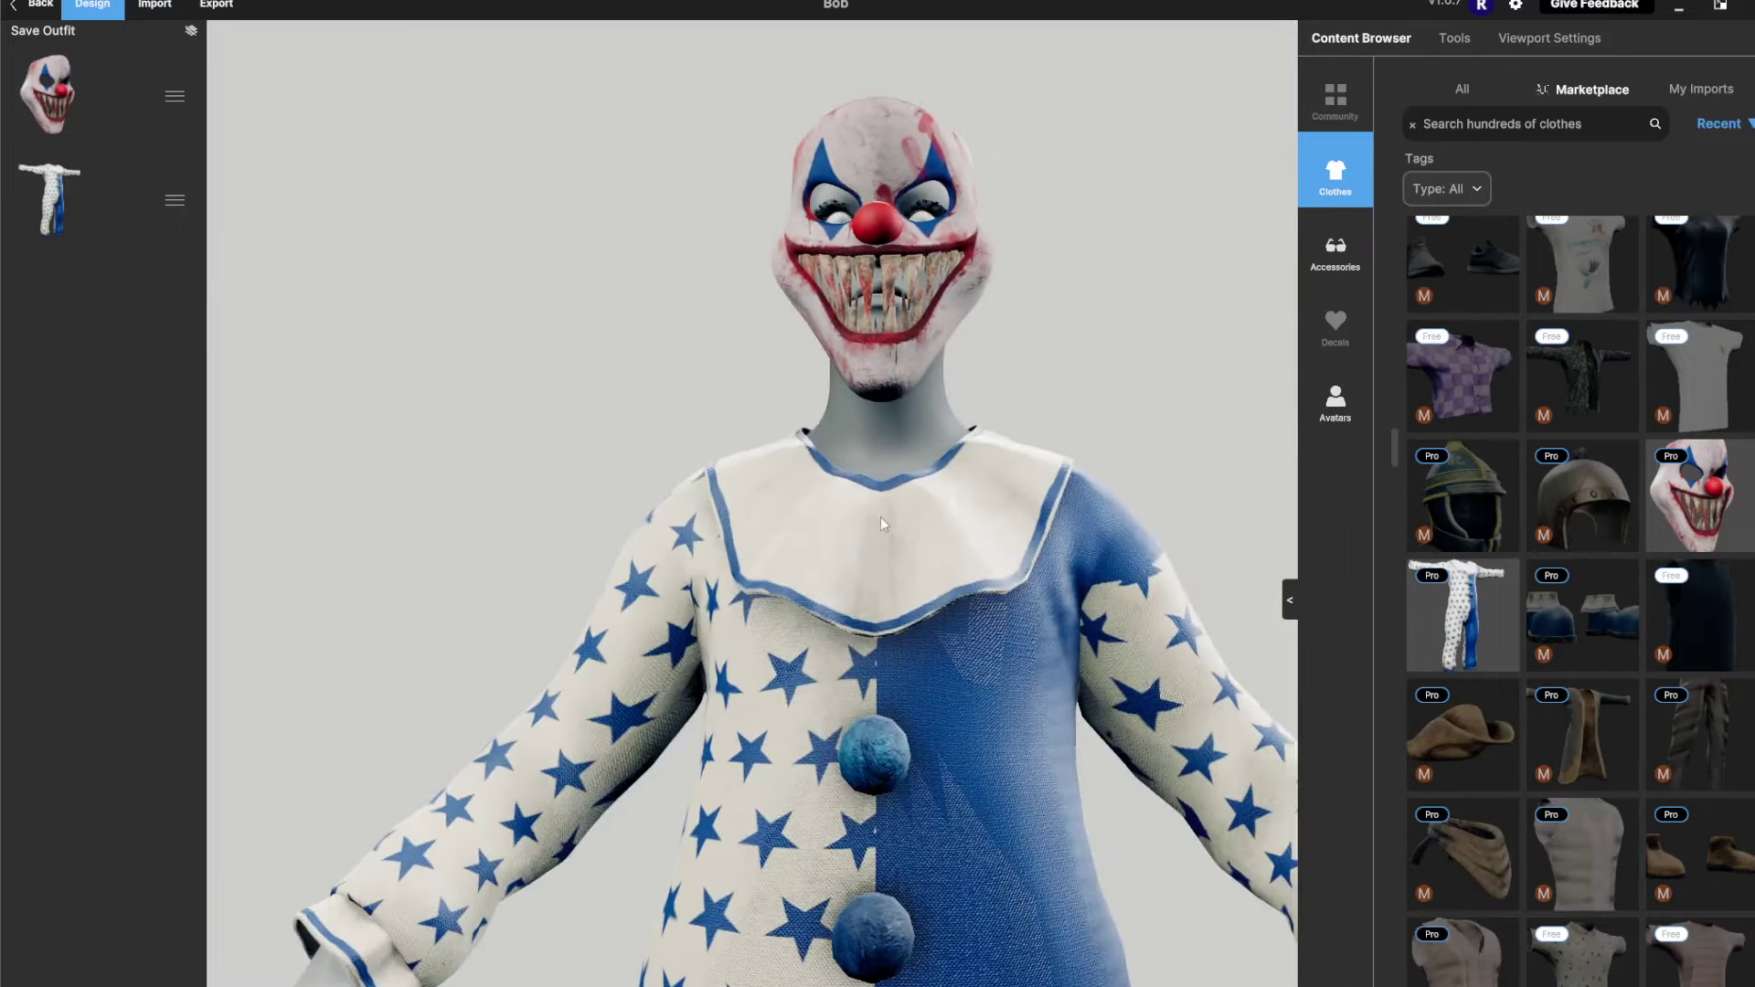
{"action": "scroll", "coordinate": [880, 517], "scroll_direction": "down", "scroll_amount": 5}
{"action": "scroll", "coordinate": [888, 618], "scroll_direction": "up", "scroll_amount": 2}
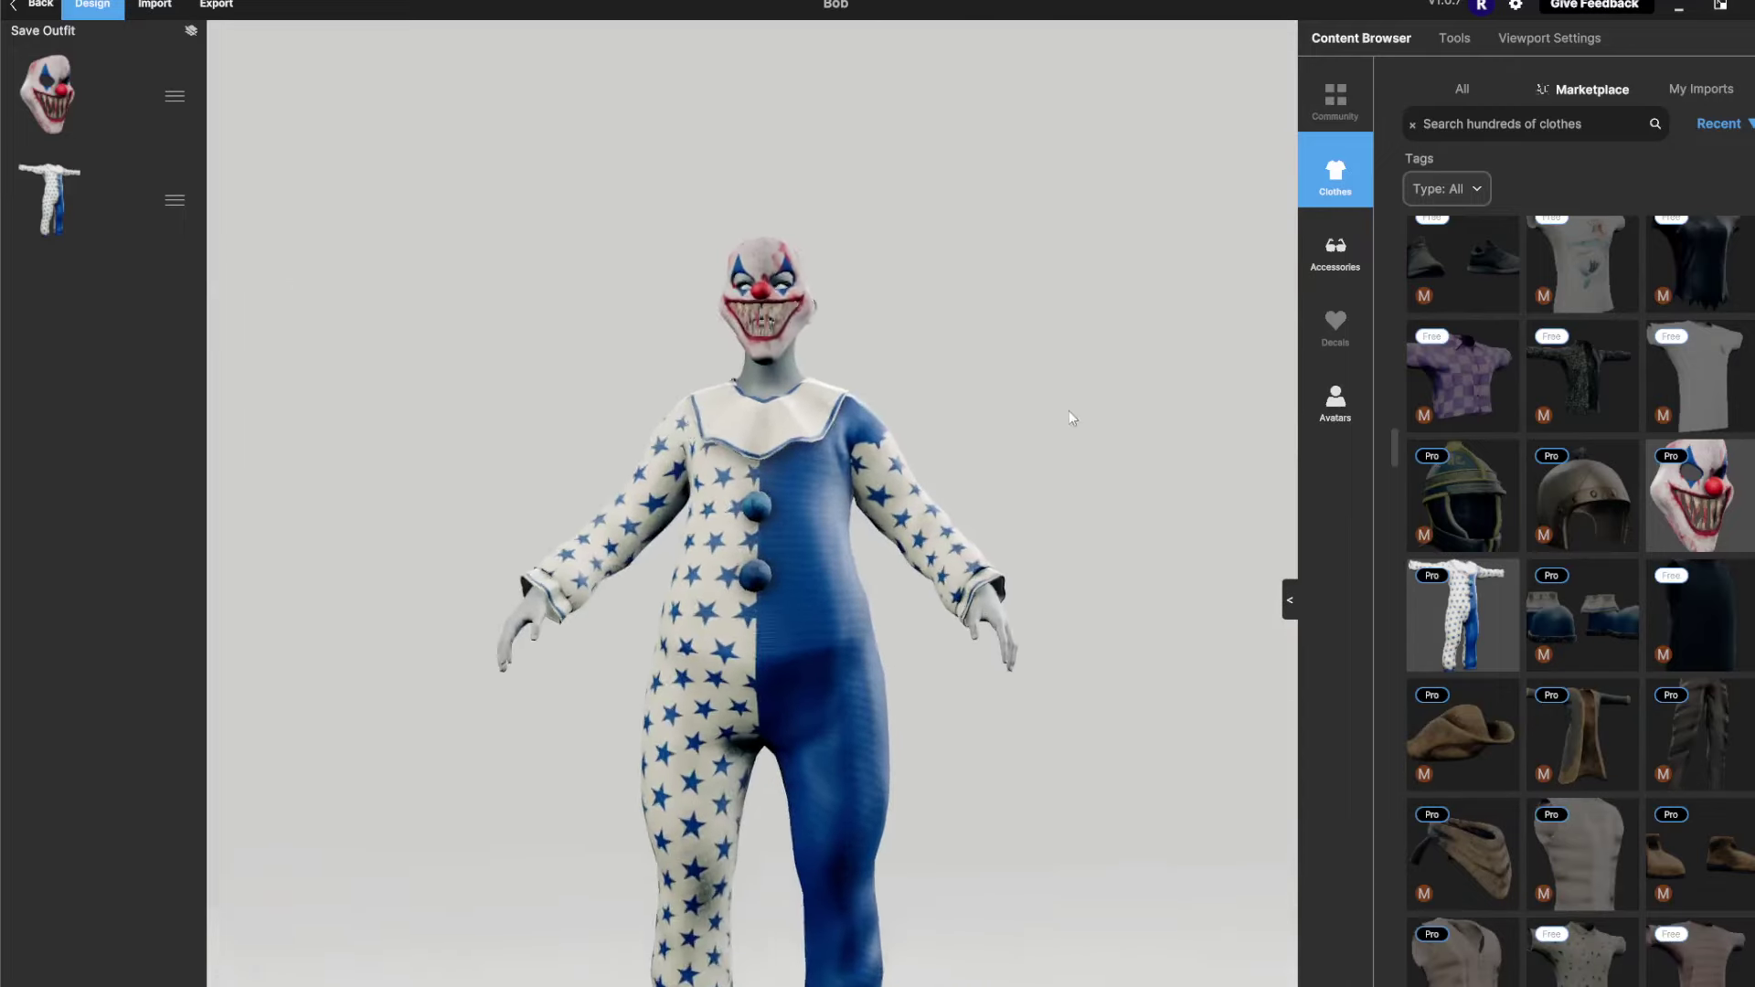
{"action": "scroll", "coordinate": [1067, 410], "scroll_direction": "up", "scroll_amount": 4}
Add the Chinese Rust Medieval Helmet over the clown mask and check its fit from the side and front
{"action": "middle_click_drag", "start_coordinate": [1039, 304], "coordinate": [1080, 455]}
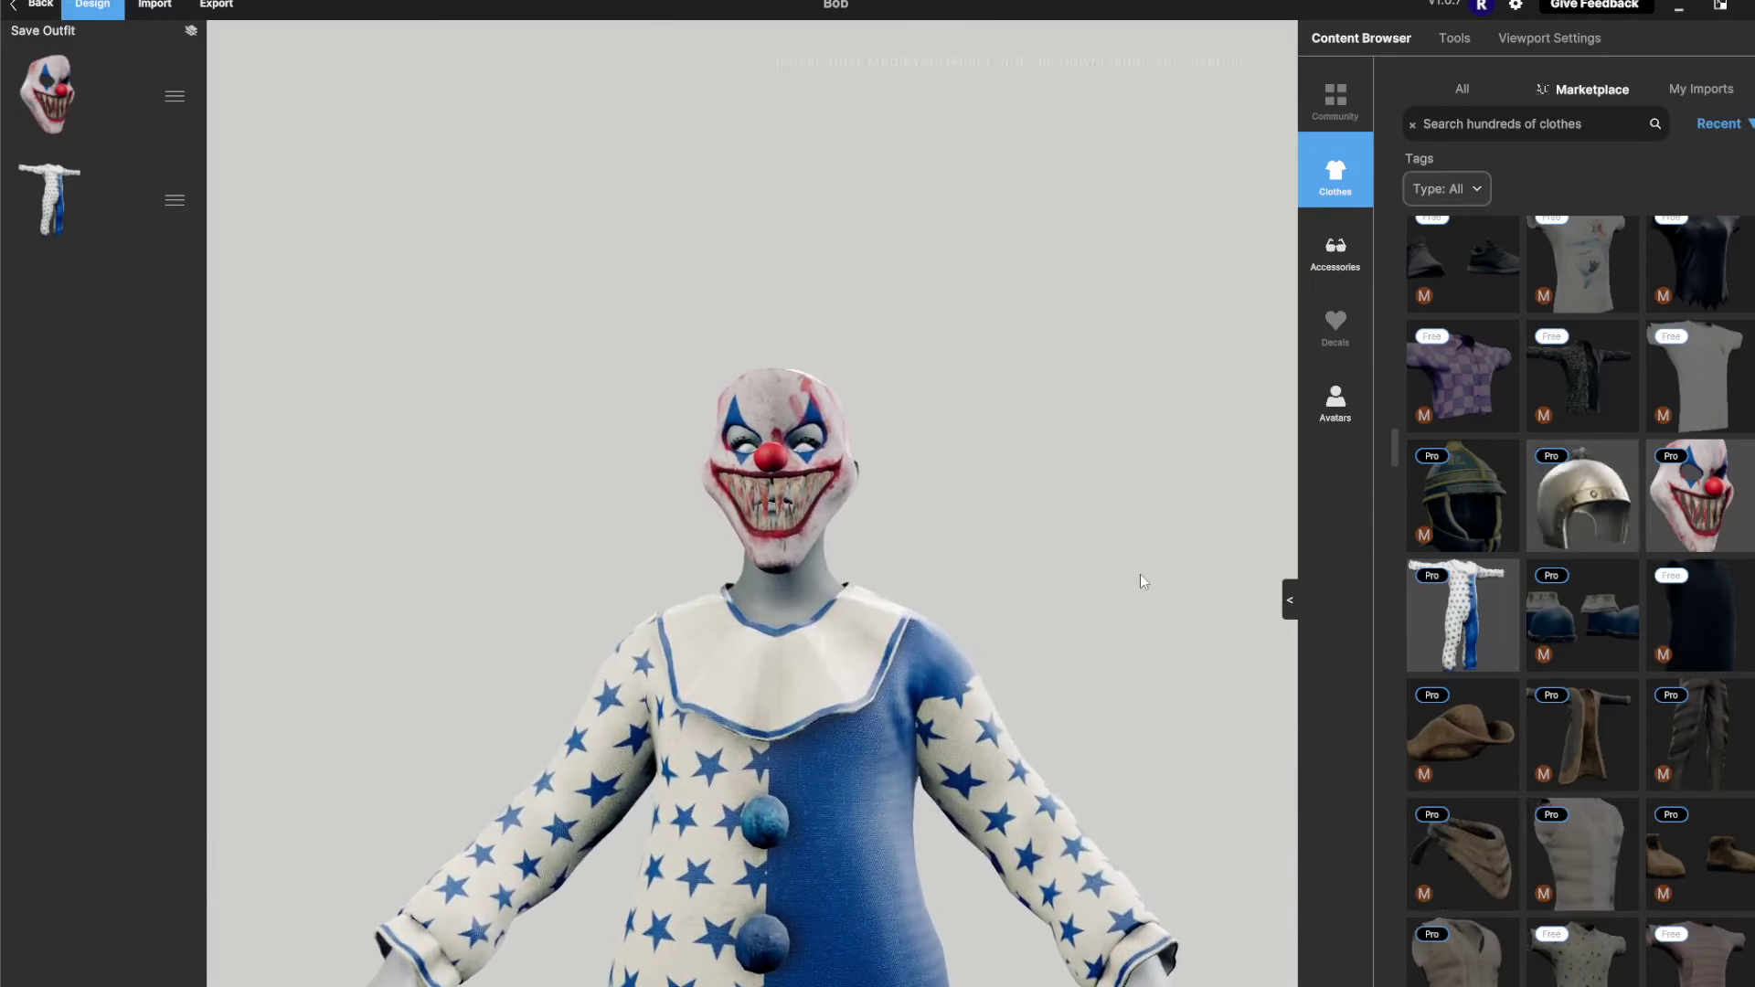
{"action": "left_click", "coordinate": [1569, 487]}
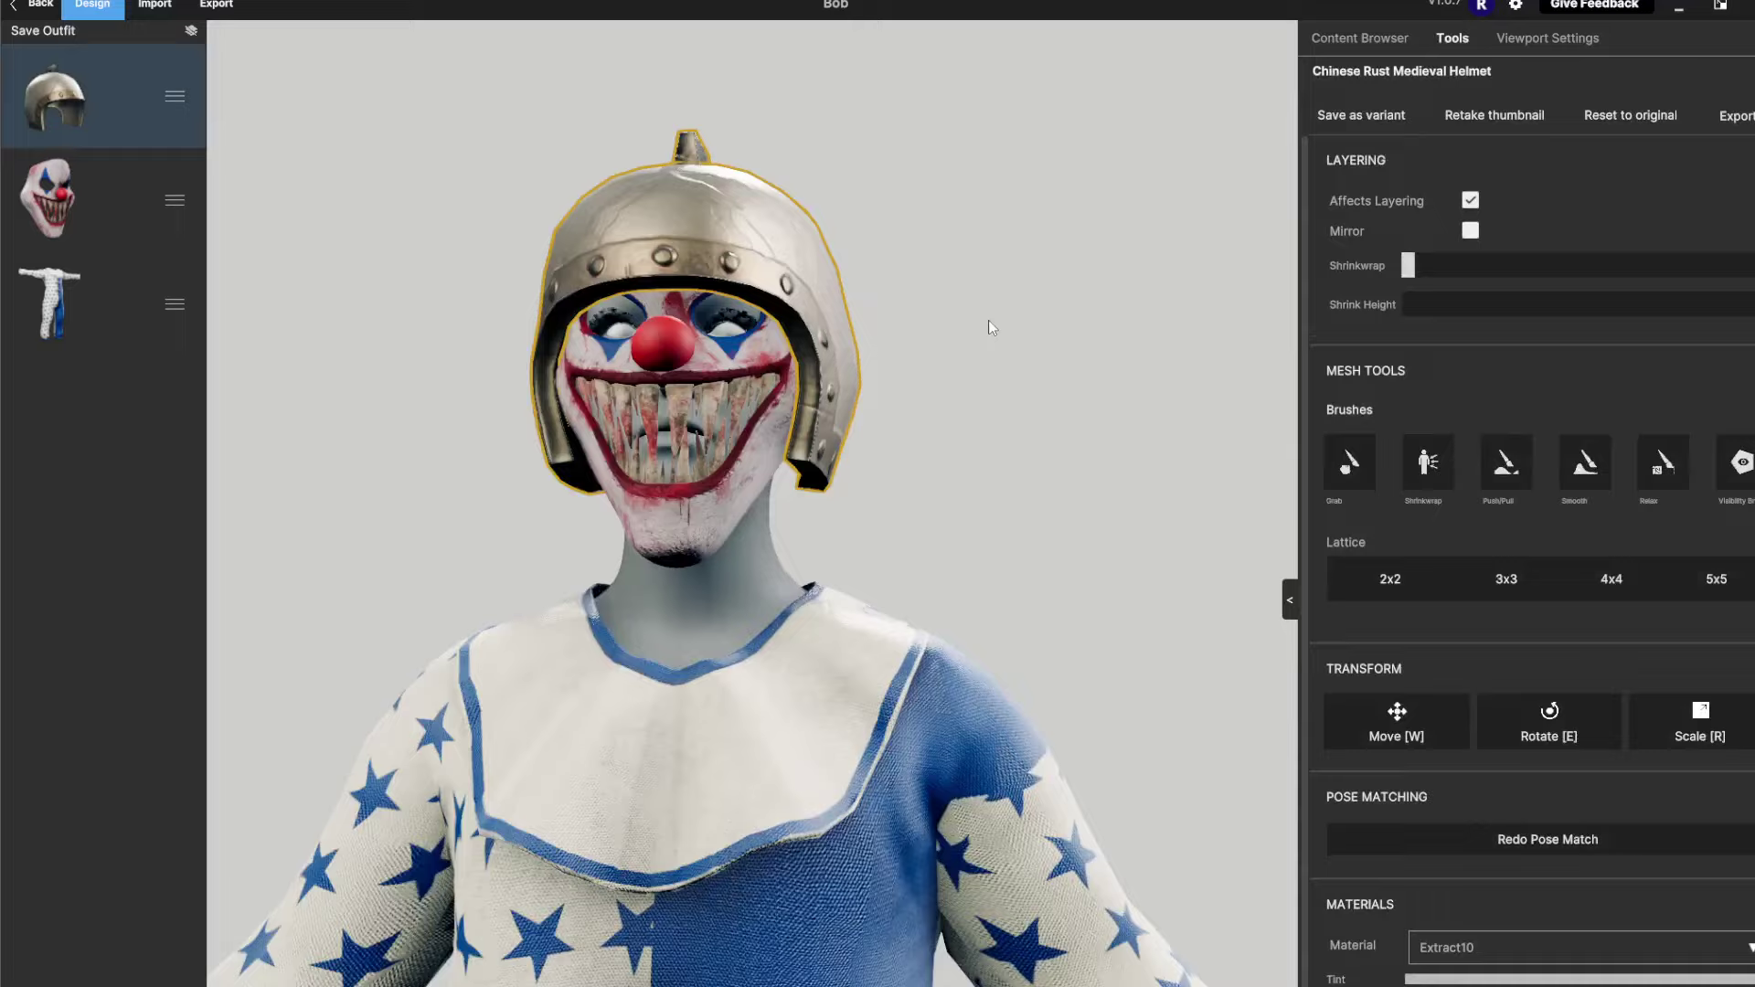
{"action": "middle_click_drag", "start_coordinate": [993, 328], "coordinate": [996, 388]}
{"action": "scroll", "coordinate": [985, 393], "scroll_direction": "up", "scroll_amount": 5}
{"action": "left_click_drag", "start_coordinate": [985, 396], "coordinate": [973, 496]}
{"action": "scroll", "coordinate": [974, 496], "scroll_direction": "up", "scroll_amount": 4}
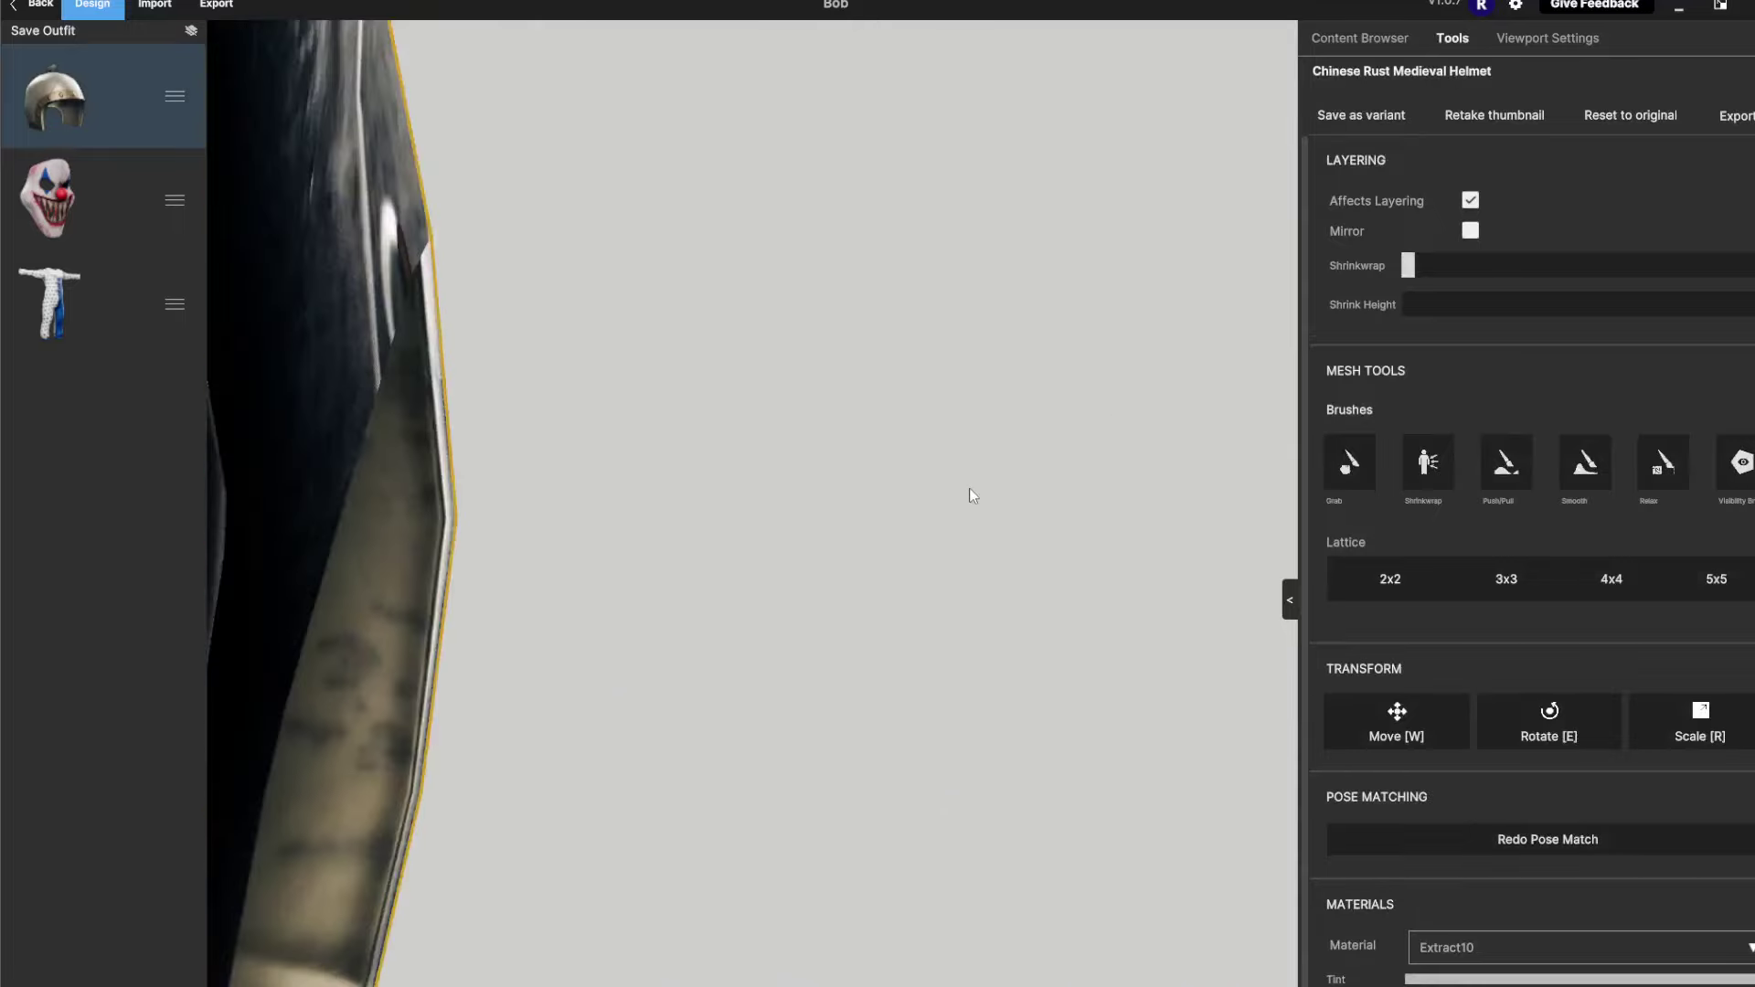
{"action": "scroll", "coordinate": [972, 496], "scroll_direction": "down", "scroll_amount": 5}
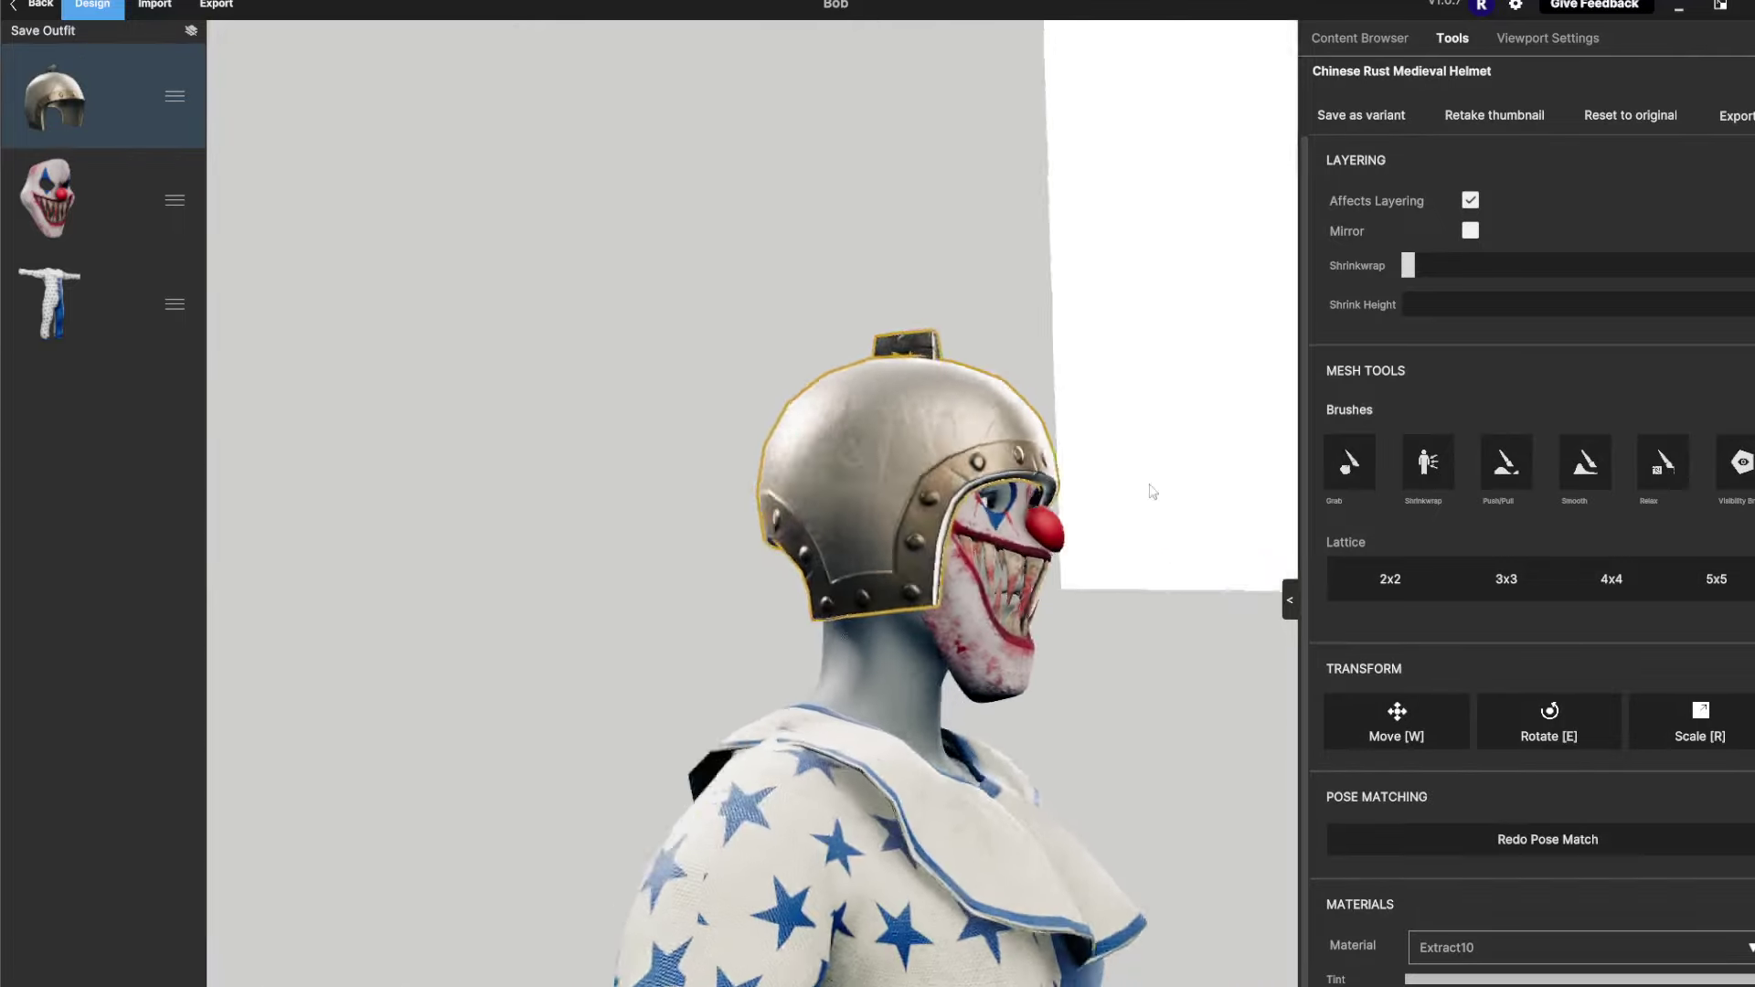
{"action": "left_click_drag", "start_coordinate": [1153, 492], "coordinate": [921, 523]}
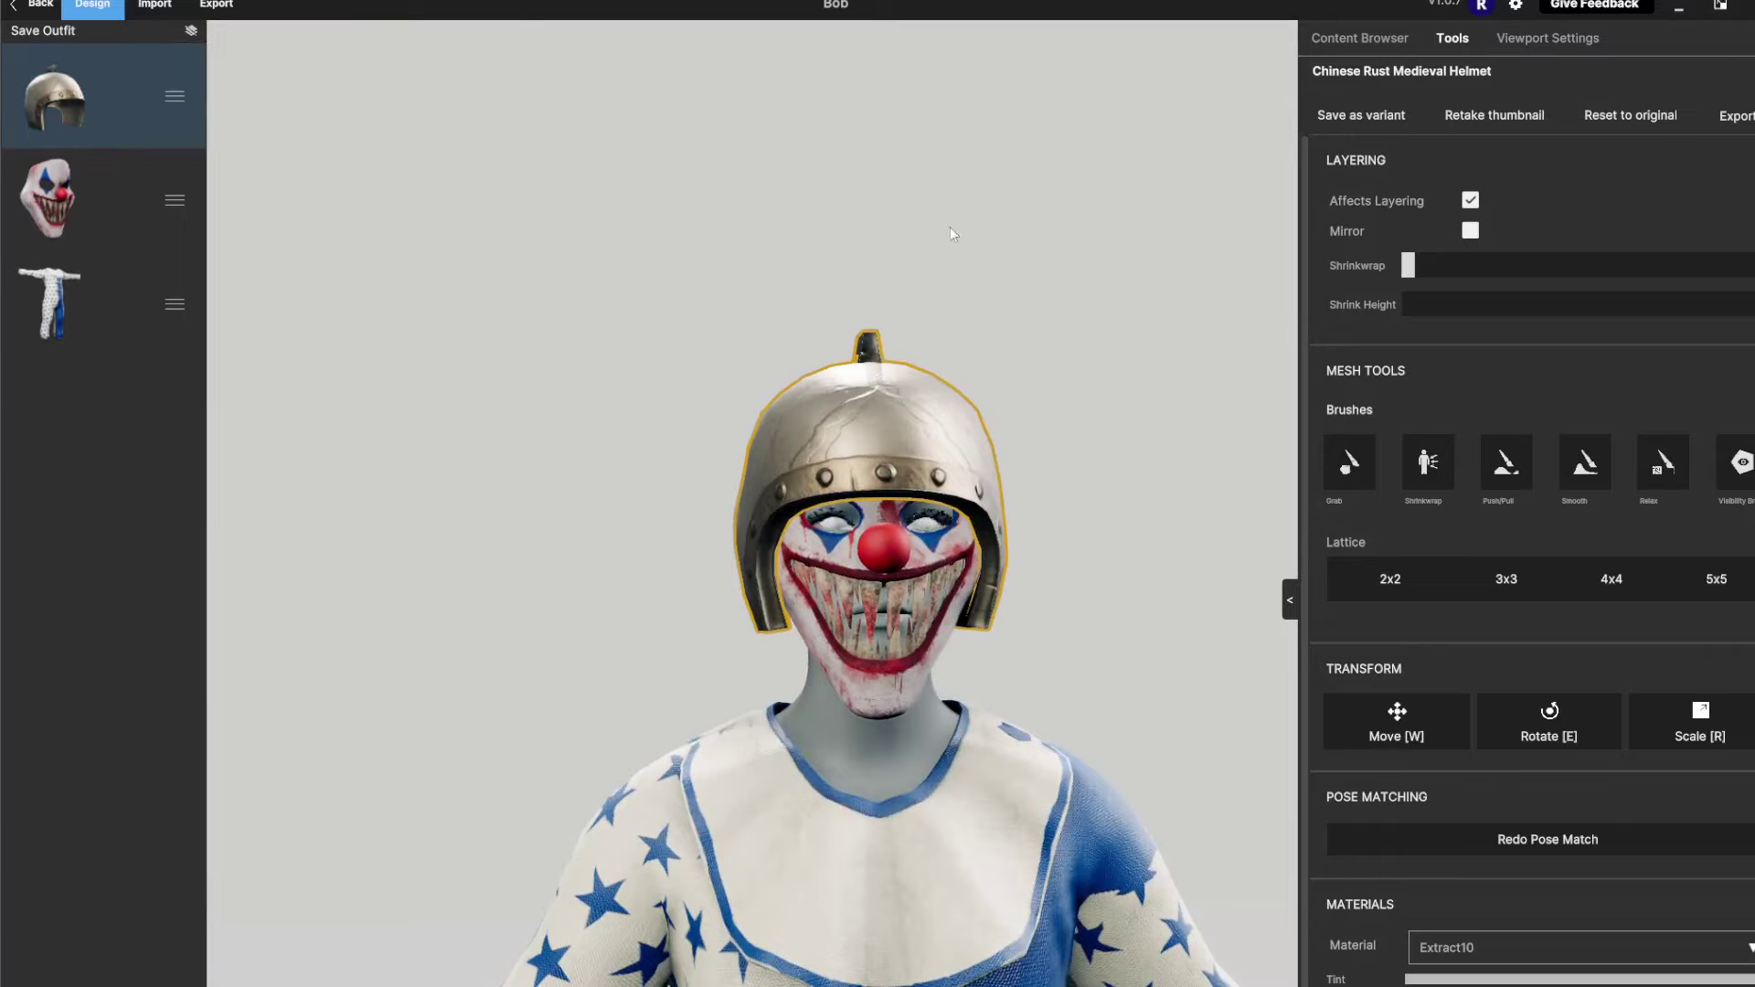
Inspect the helmet, mask and clown suit together from the front at different distances
{"action": "scroll", "coordinate": [1052, 331], "scroll_direction": "down", "scroll_amount": 5}
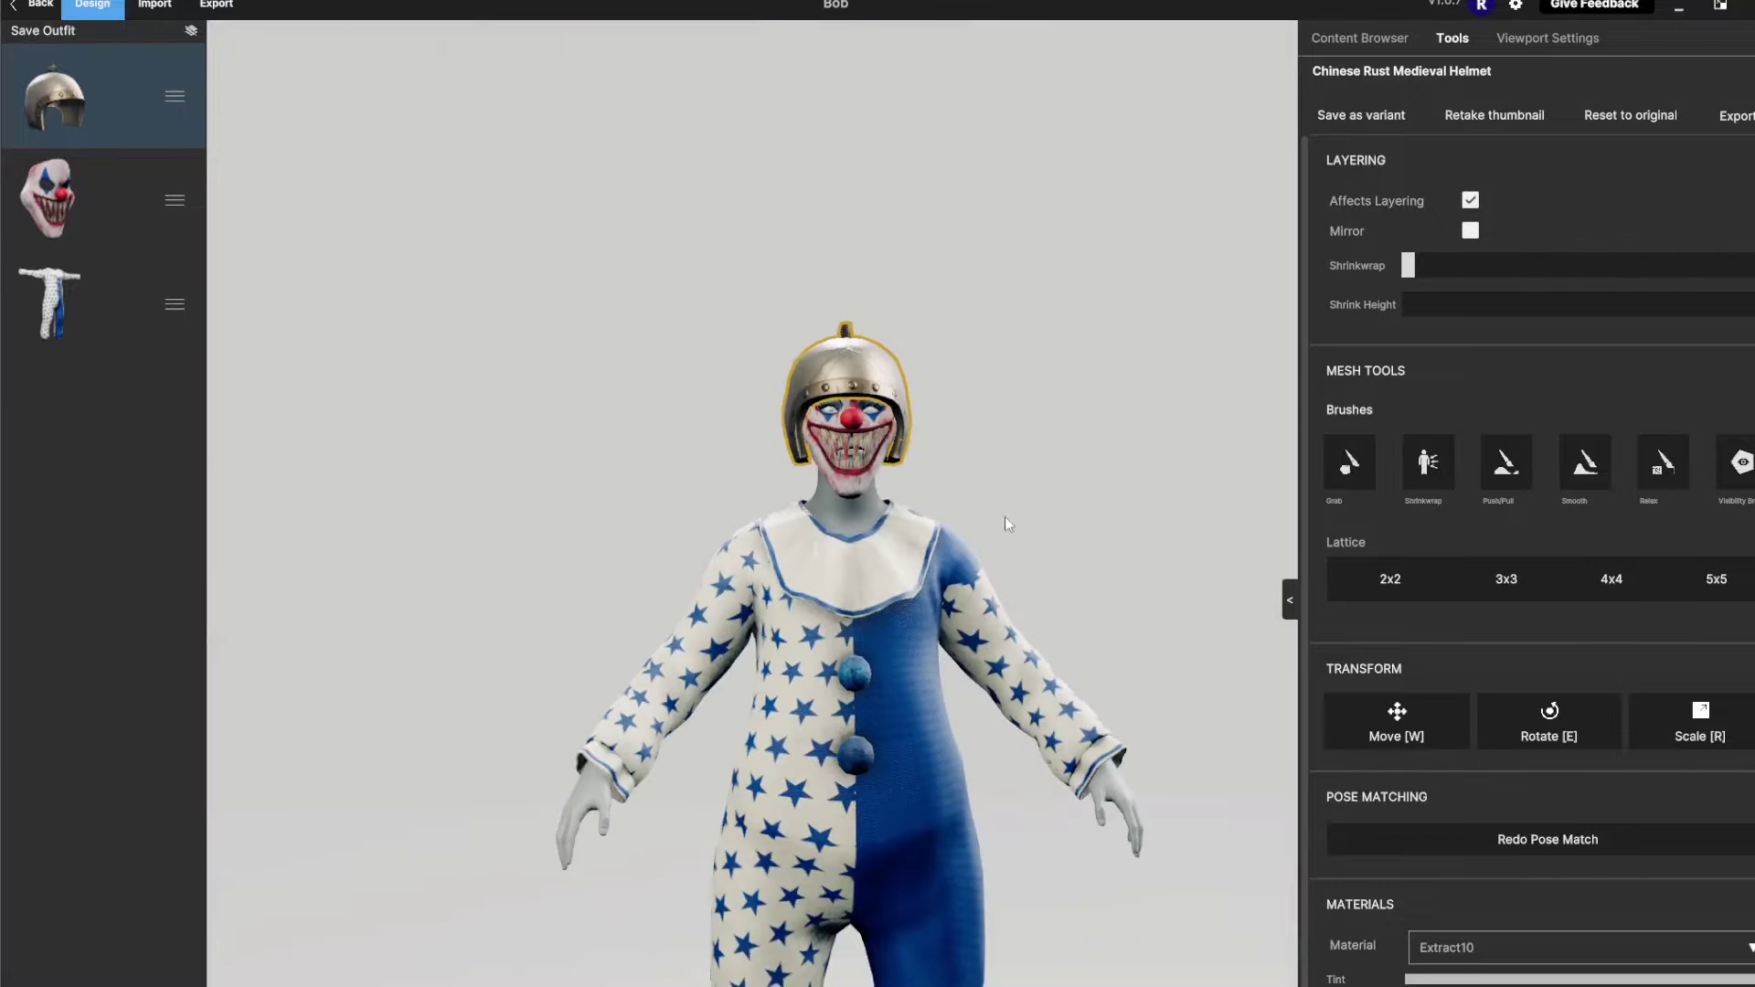
{"action": "middle_click_drag", "start_coordinate": [1158, 462], "coordinate": [1120, 412]}
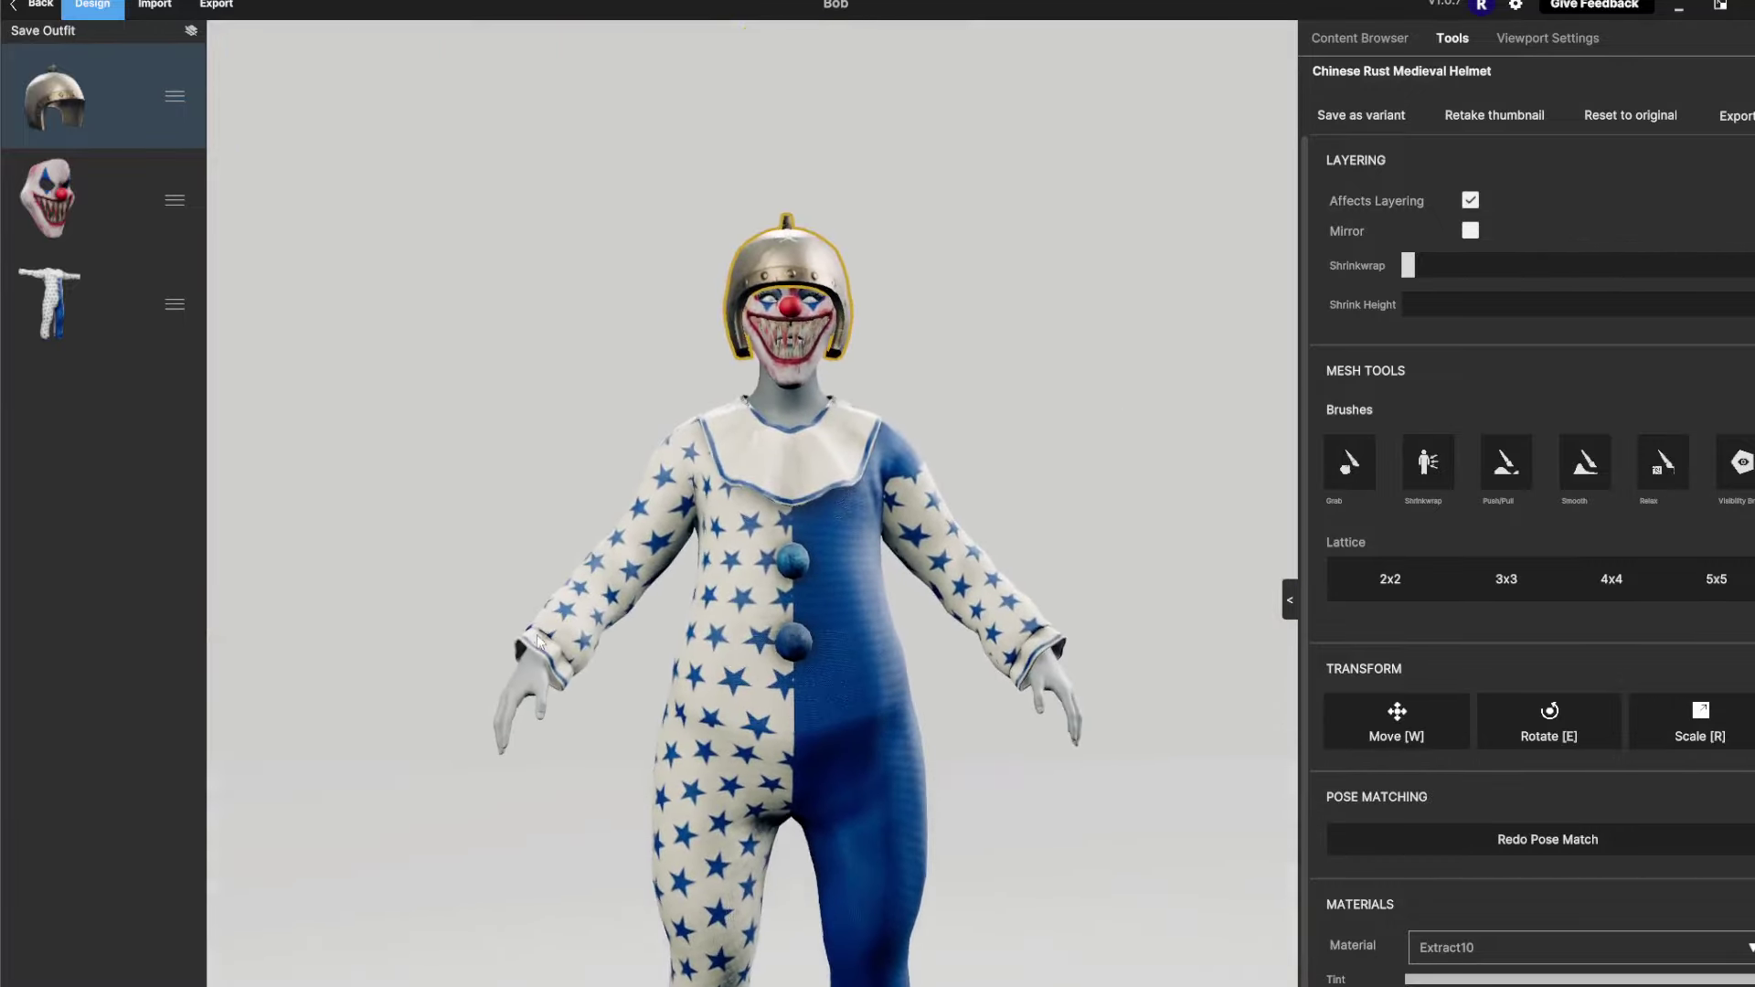
{"action": "scroll", "coordinate": [812, 529], "scroll_direction": "down", "scroll_amount": 2}
{"action": "scroll", "coordinate": [876, 407], "scroll_direction": "up", "scroll_amount": 7}
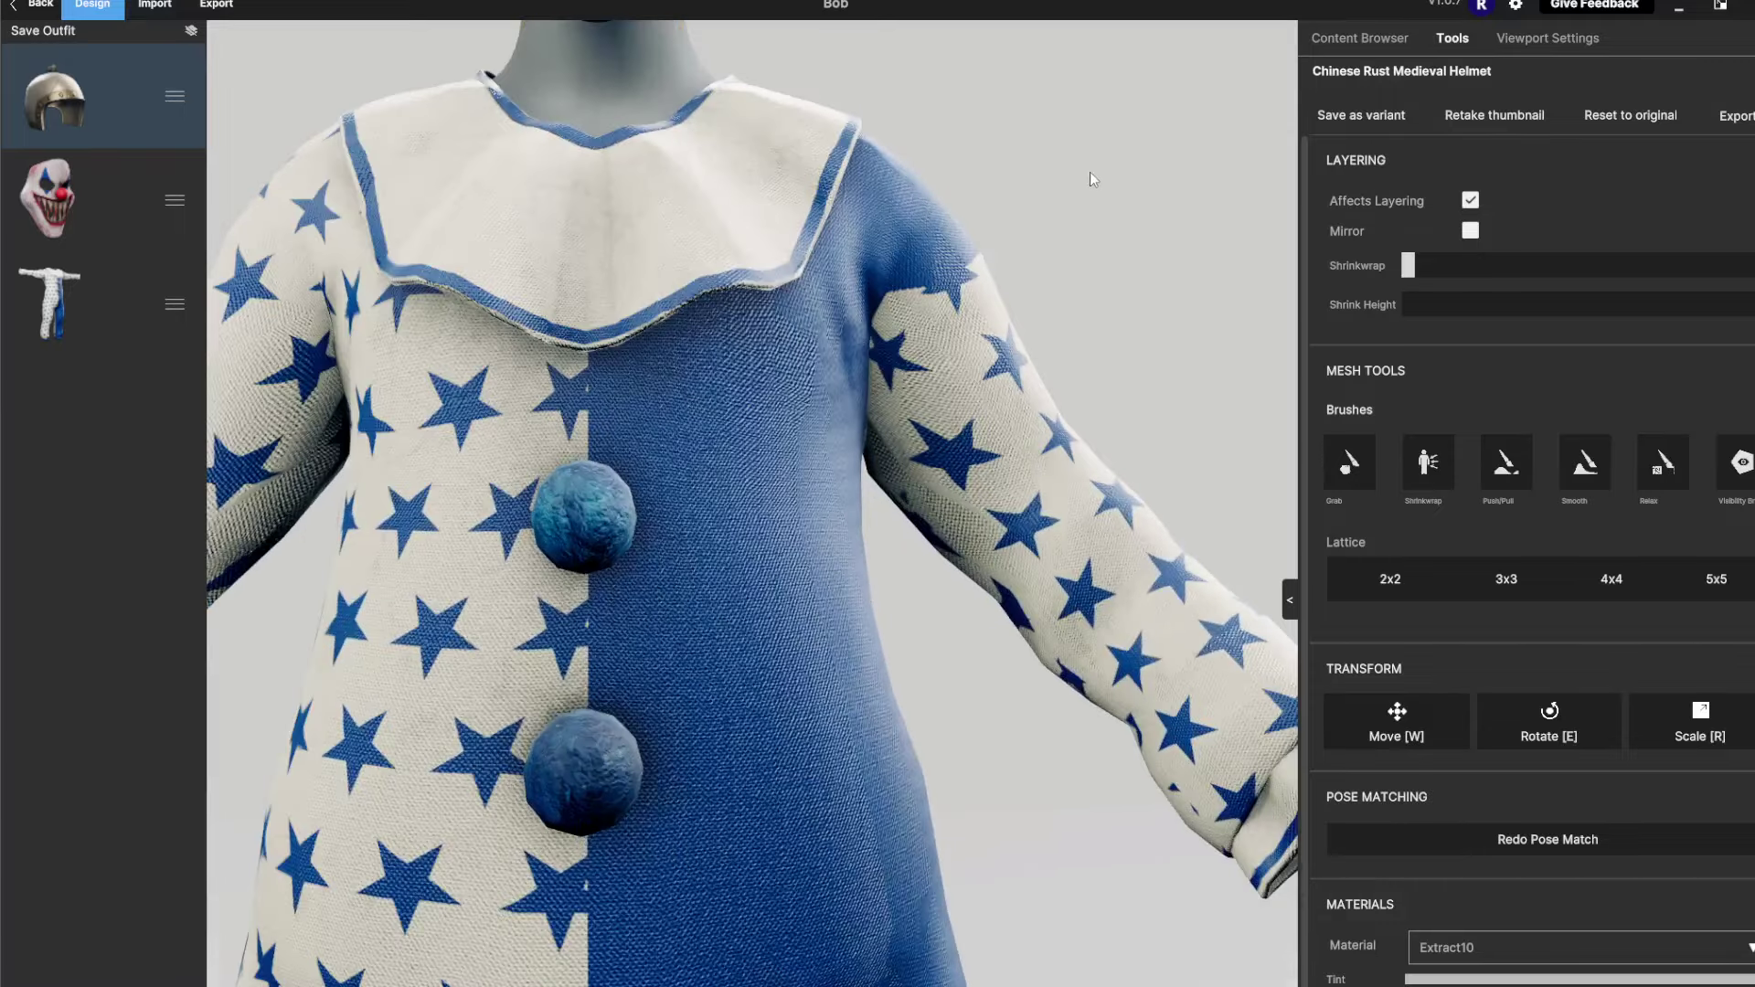
{"action": "middle_click_drag", "start_coordinate": [1089, 172], "coordinate": [991, 291]}
{"action": "scroll", "coordinate": [924, 413], "scroll_direction": "up", "scroll_amount": 3}
{"action": "scroll", "coordinate": [919, 412], "scroll_direction": "down", "scroll_amount": 6}
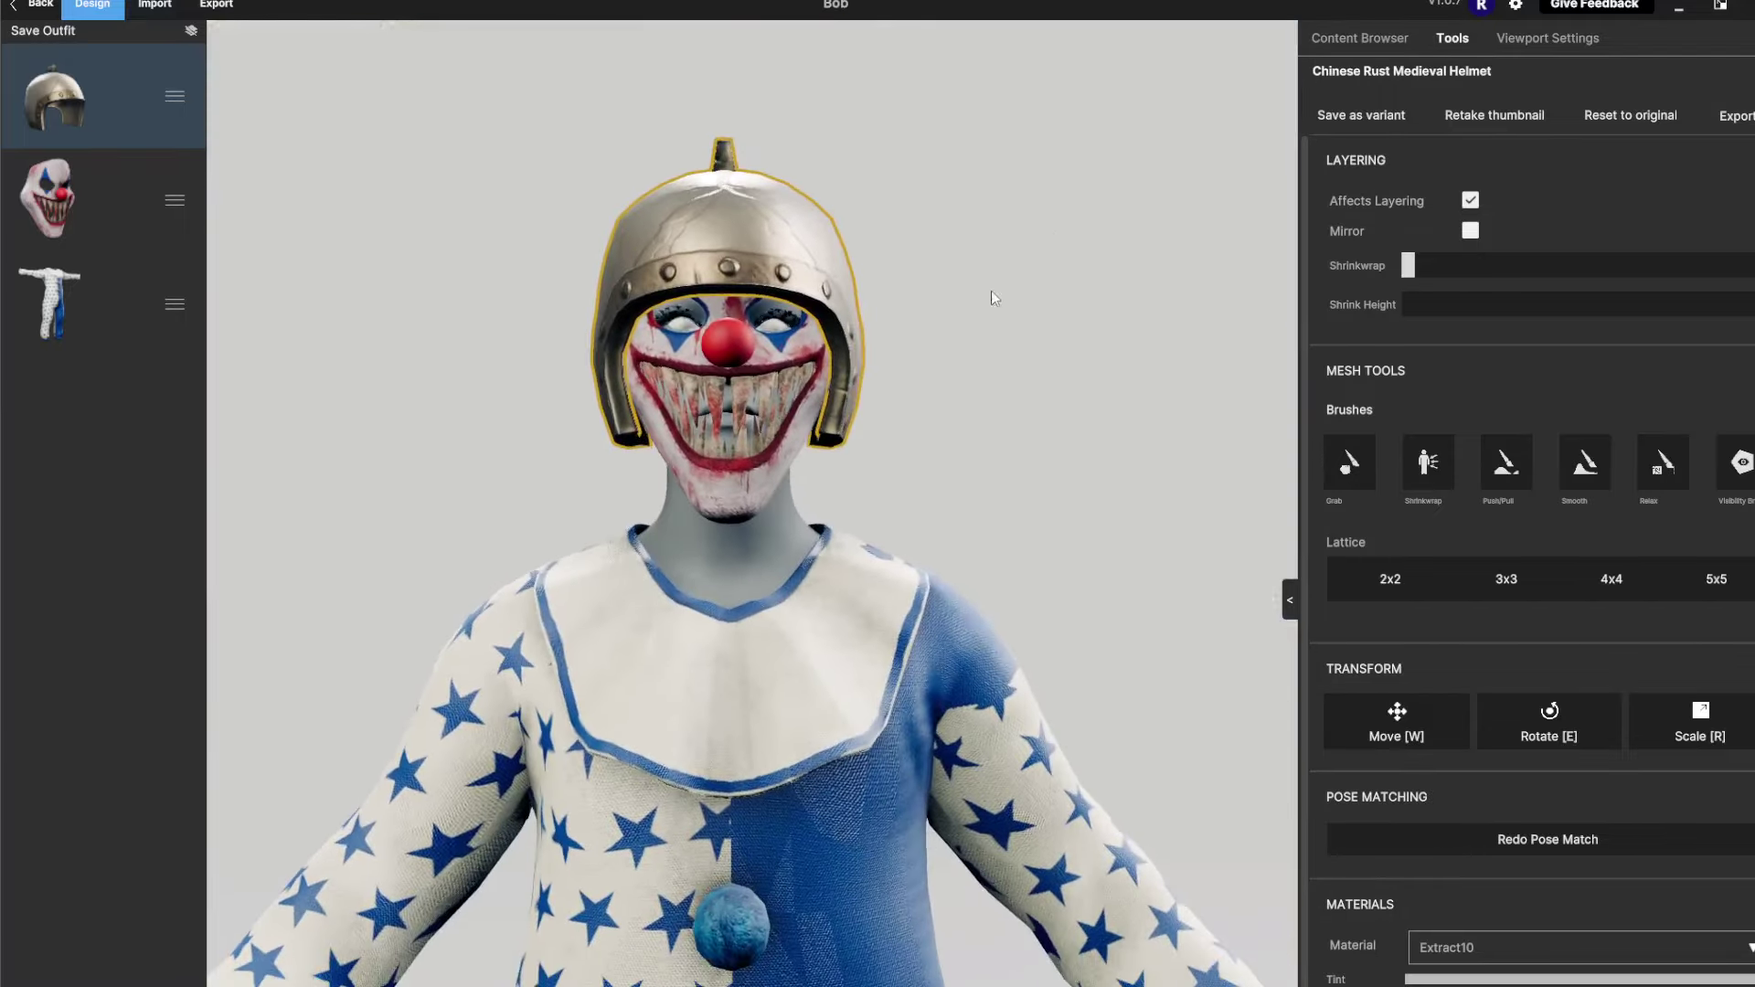
{"action": "right_click_drag", "start_coordinate": [991, 291], "coordinate": [940, 480]}
{"action": "scroll", "coordinate": [945, 503], "scroll_direction": "down", "scroll_amount": 5}
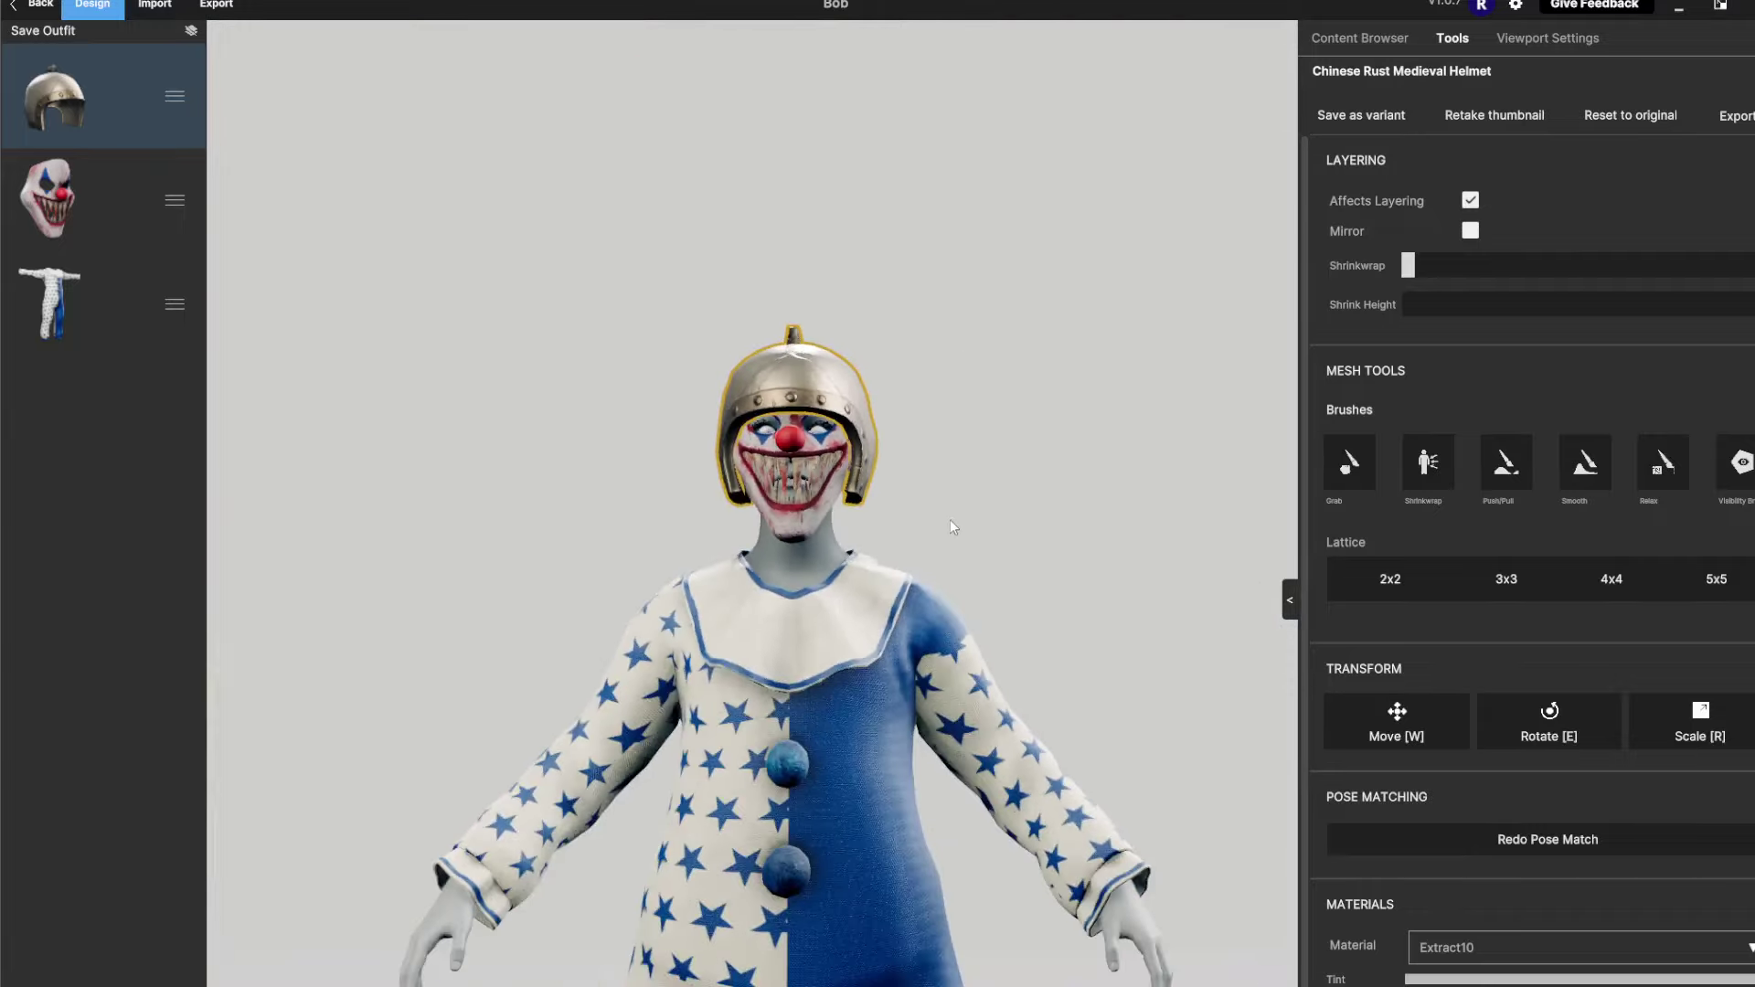
{"action": "middle_click_drag", "start_coordinate": [951, 519], "coordinate": [1040, 344]}
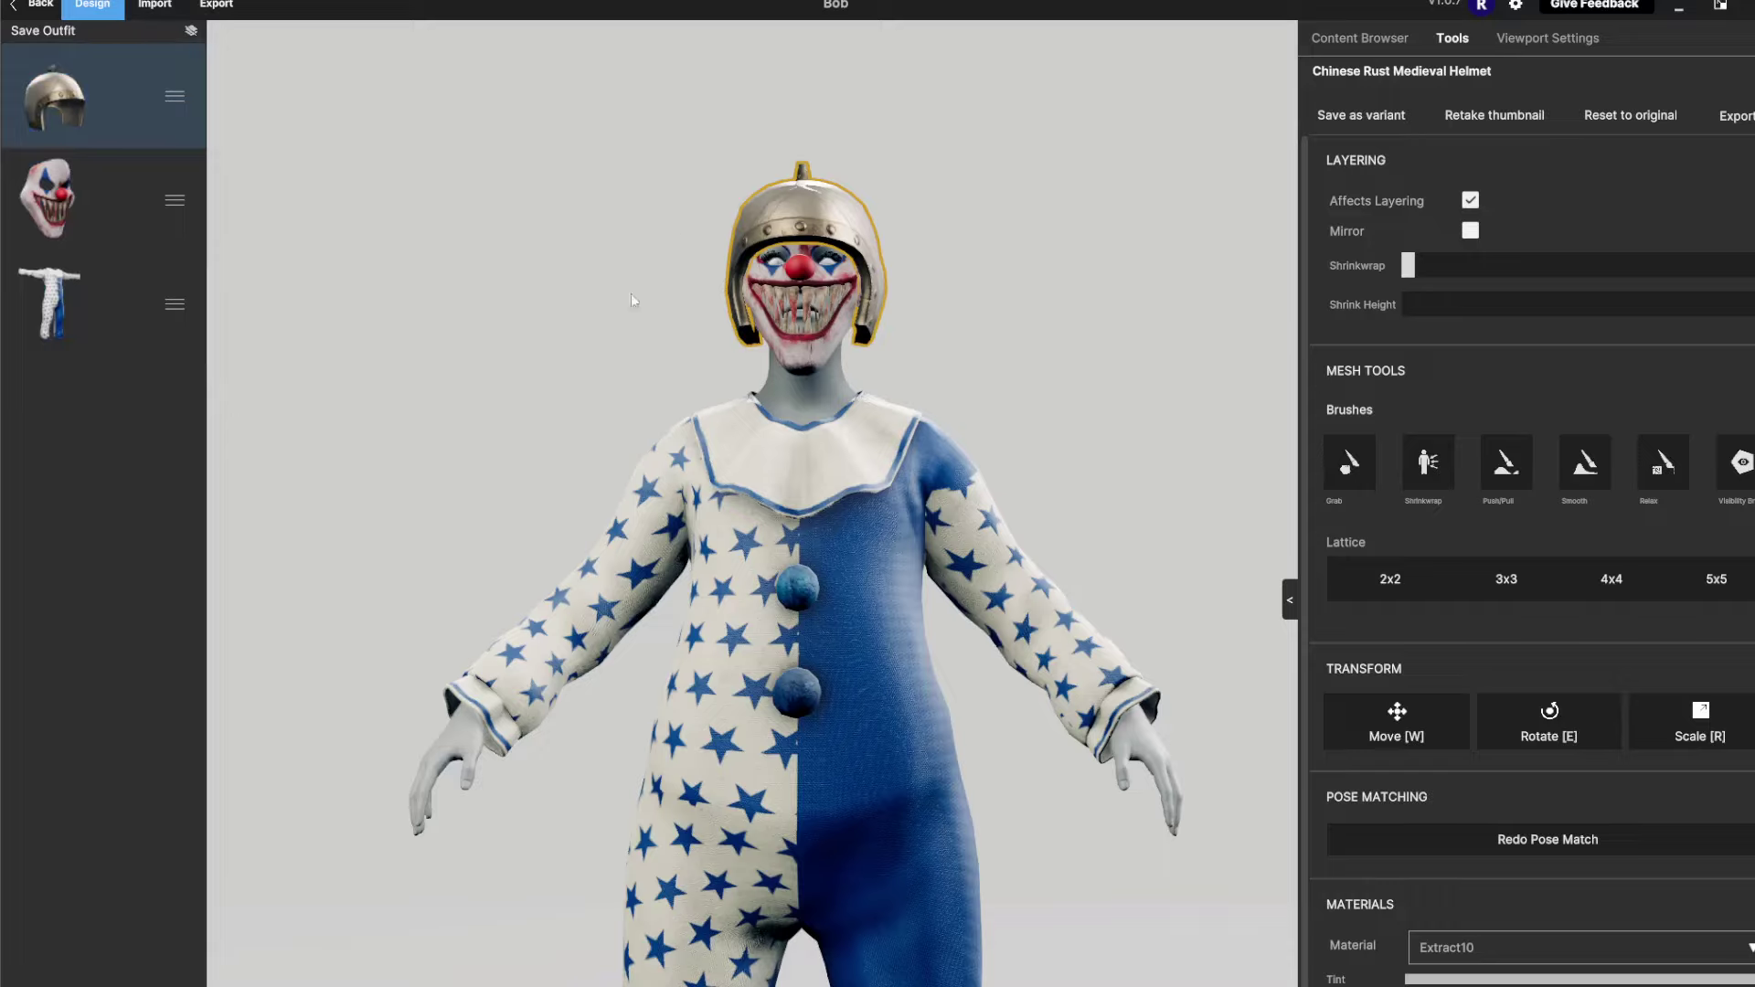
Select the clown suit, clear the selection again and examine the suit's collar up close and the whole outfit
{"action": "middle_click_drag", "start_coordinate": [965, 234], "coordinate": [946, 274]}
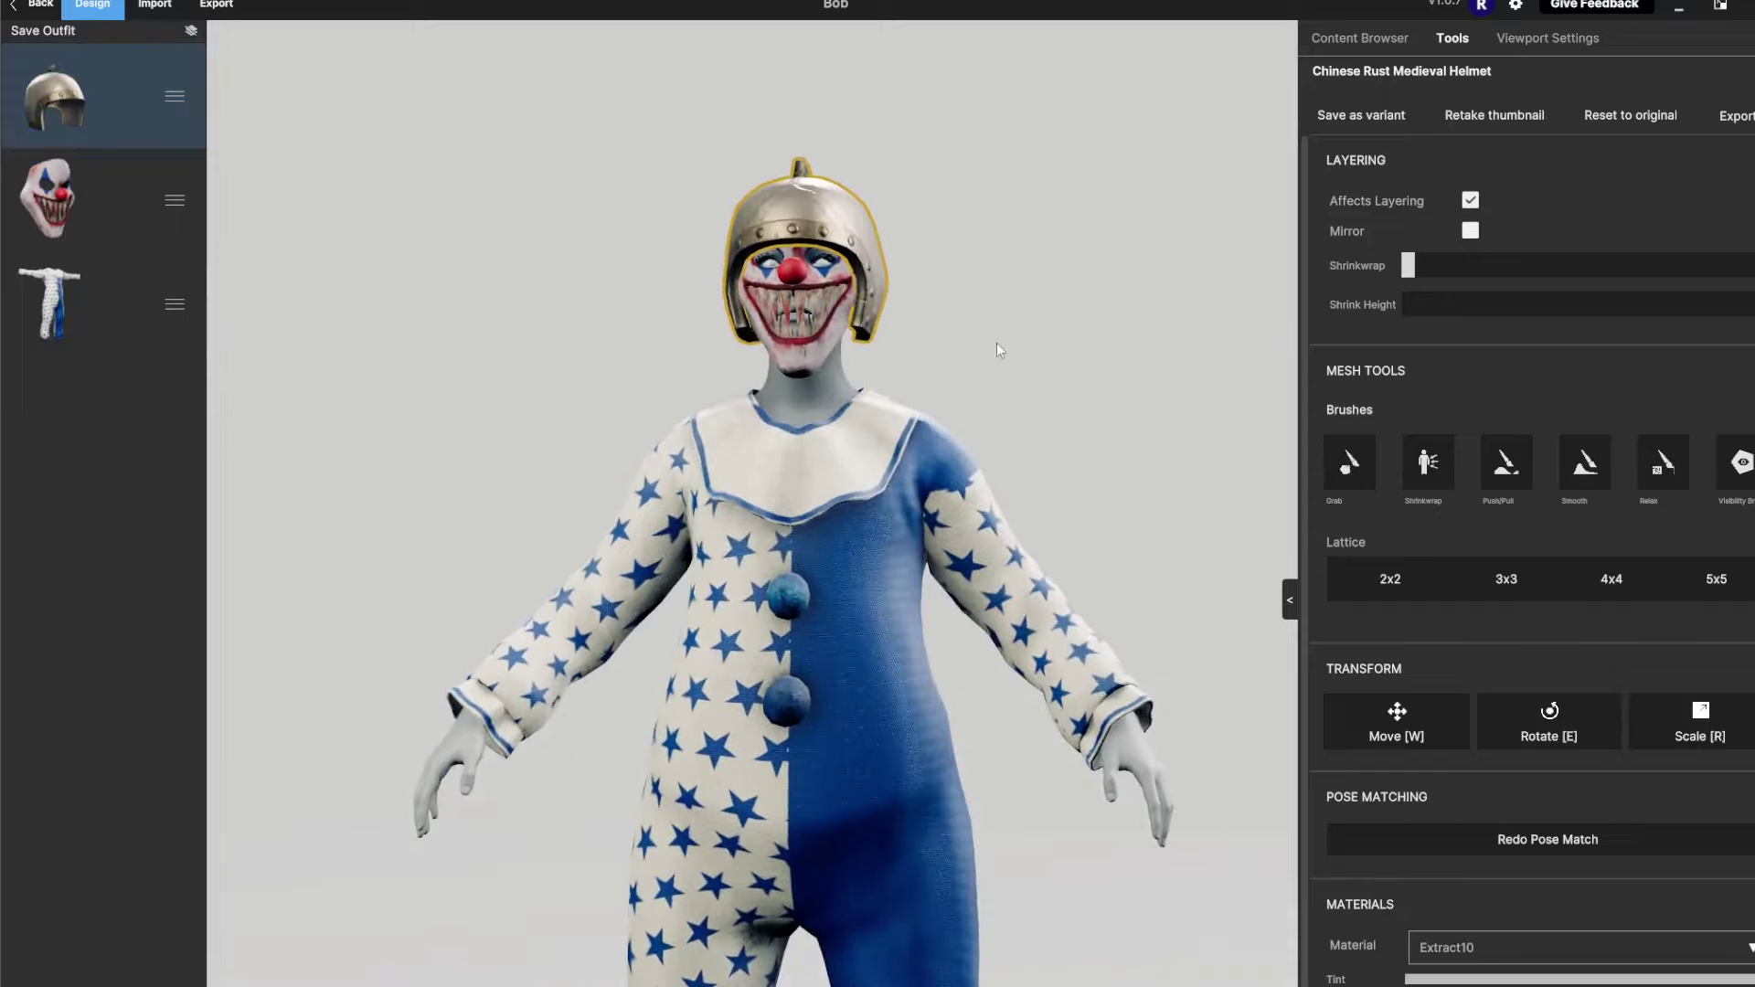
{"action": "middle_click_drag", "start_coordinate": [997, 343], "coordinate": [951, 333]}
{"action": "scroll", "coordinate": [932, 384], "scroll_direction": "down", "scroll_amount": 3}
{"action": "scroll", "coordinate": [966, 437], "scroll_direction": "up", "scroll_amount": 3}
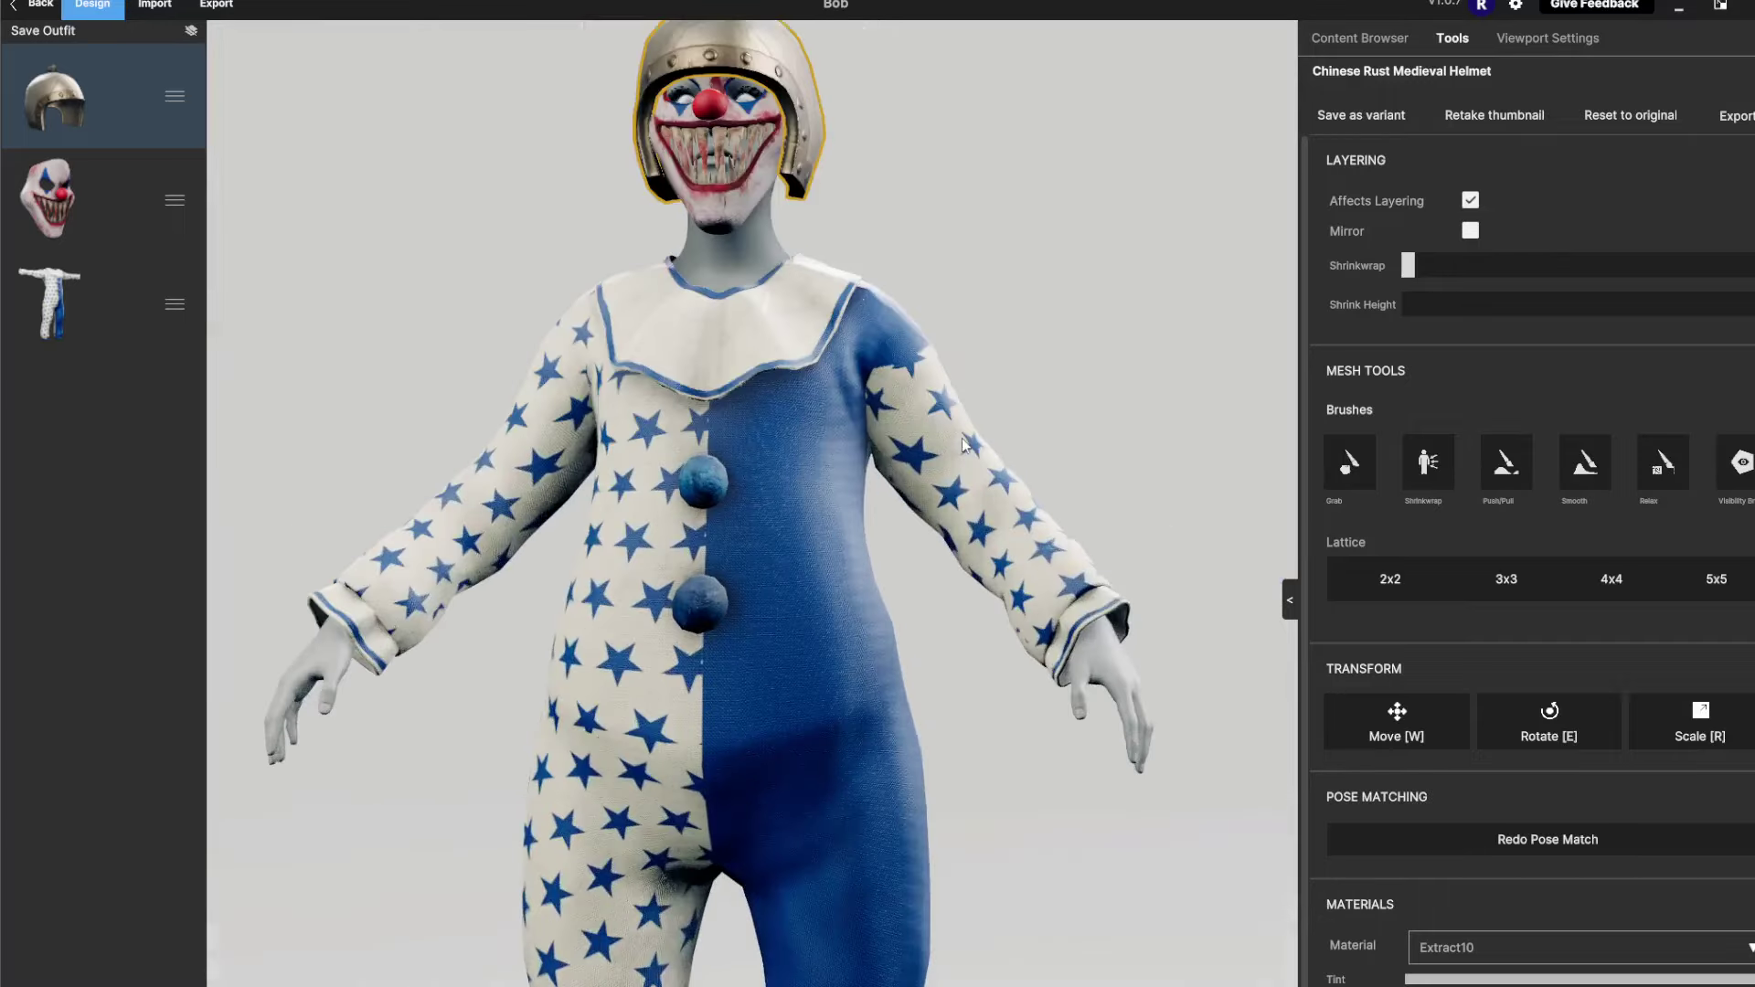
{"action": "left_click", "coordinate": [462, 507]}
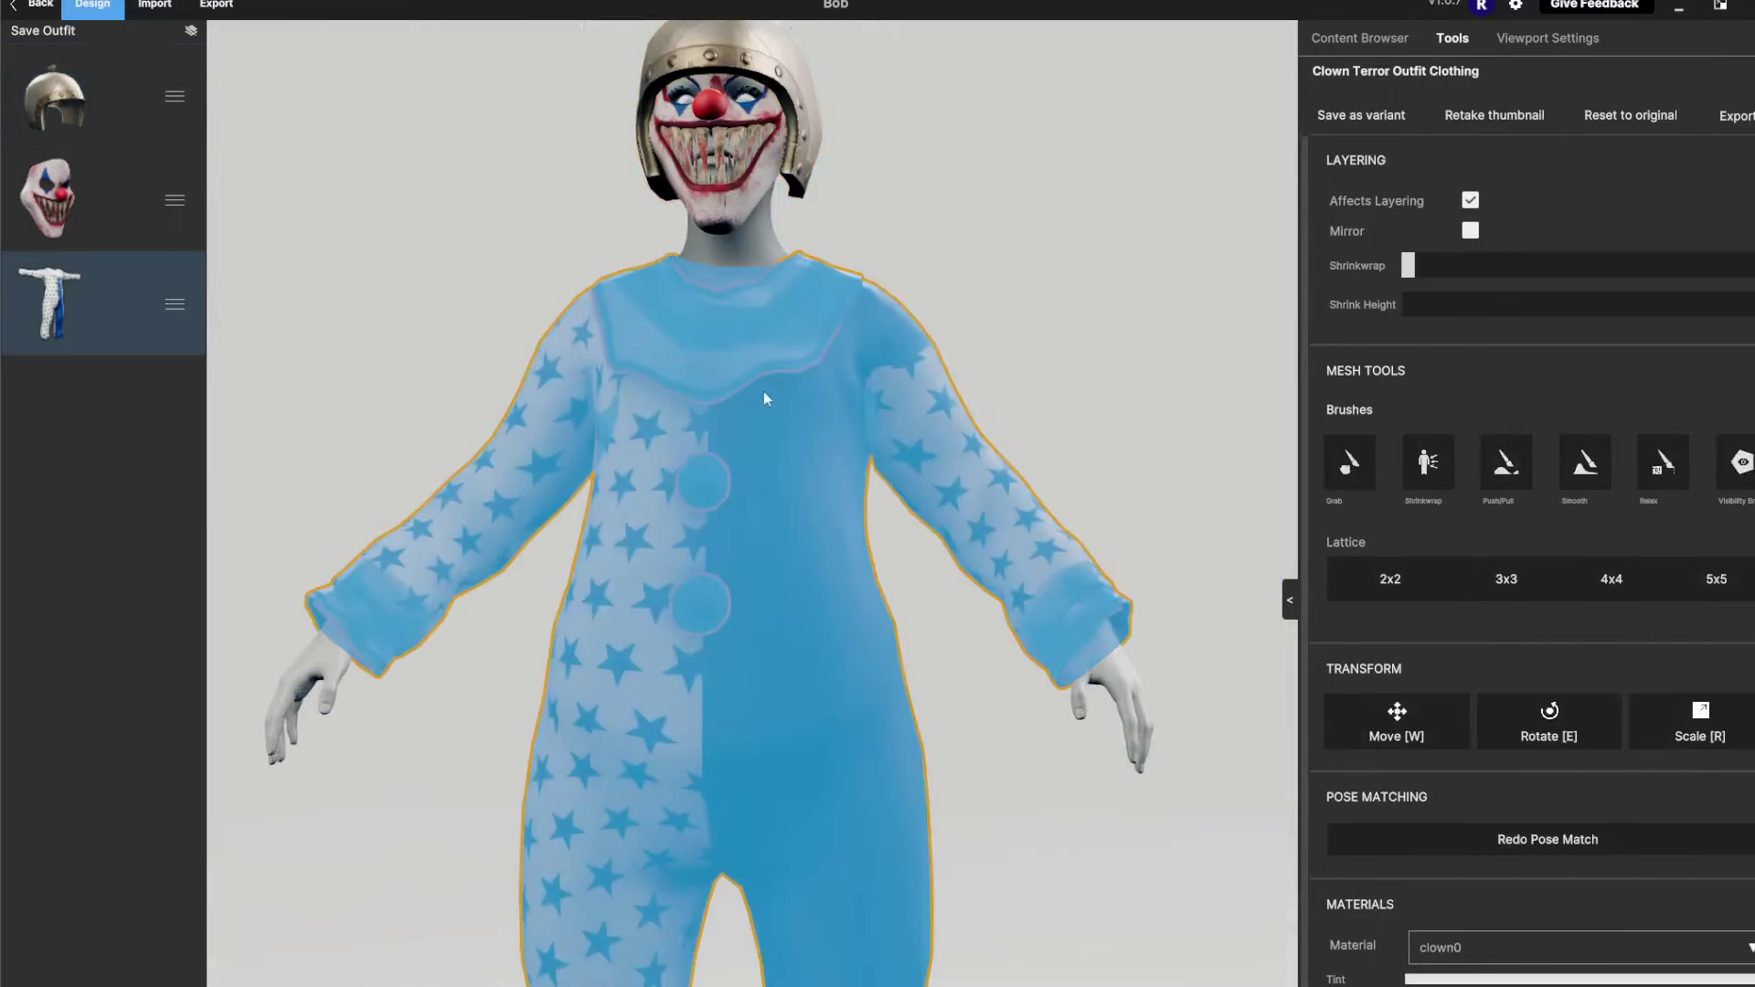
{"action": "left_click", "coordinate": [959, 265]}
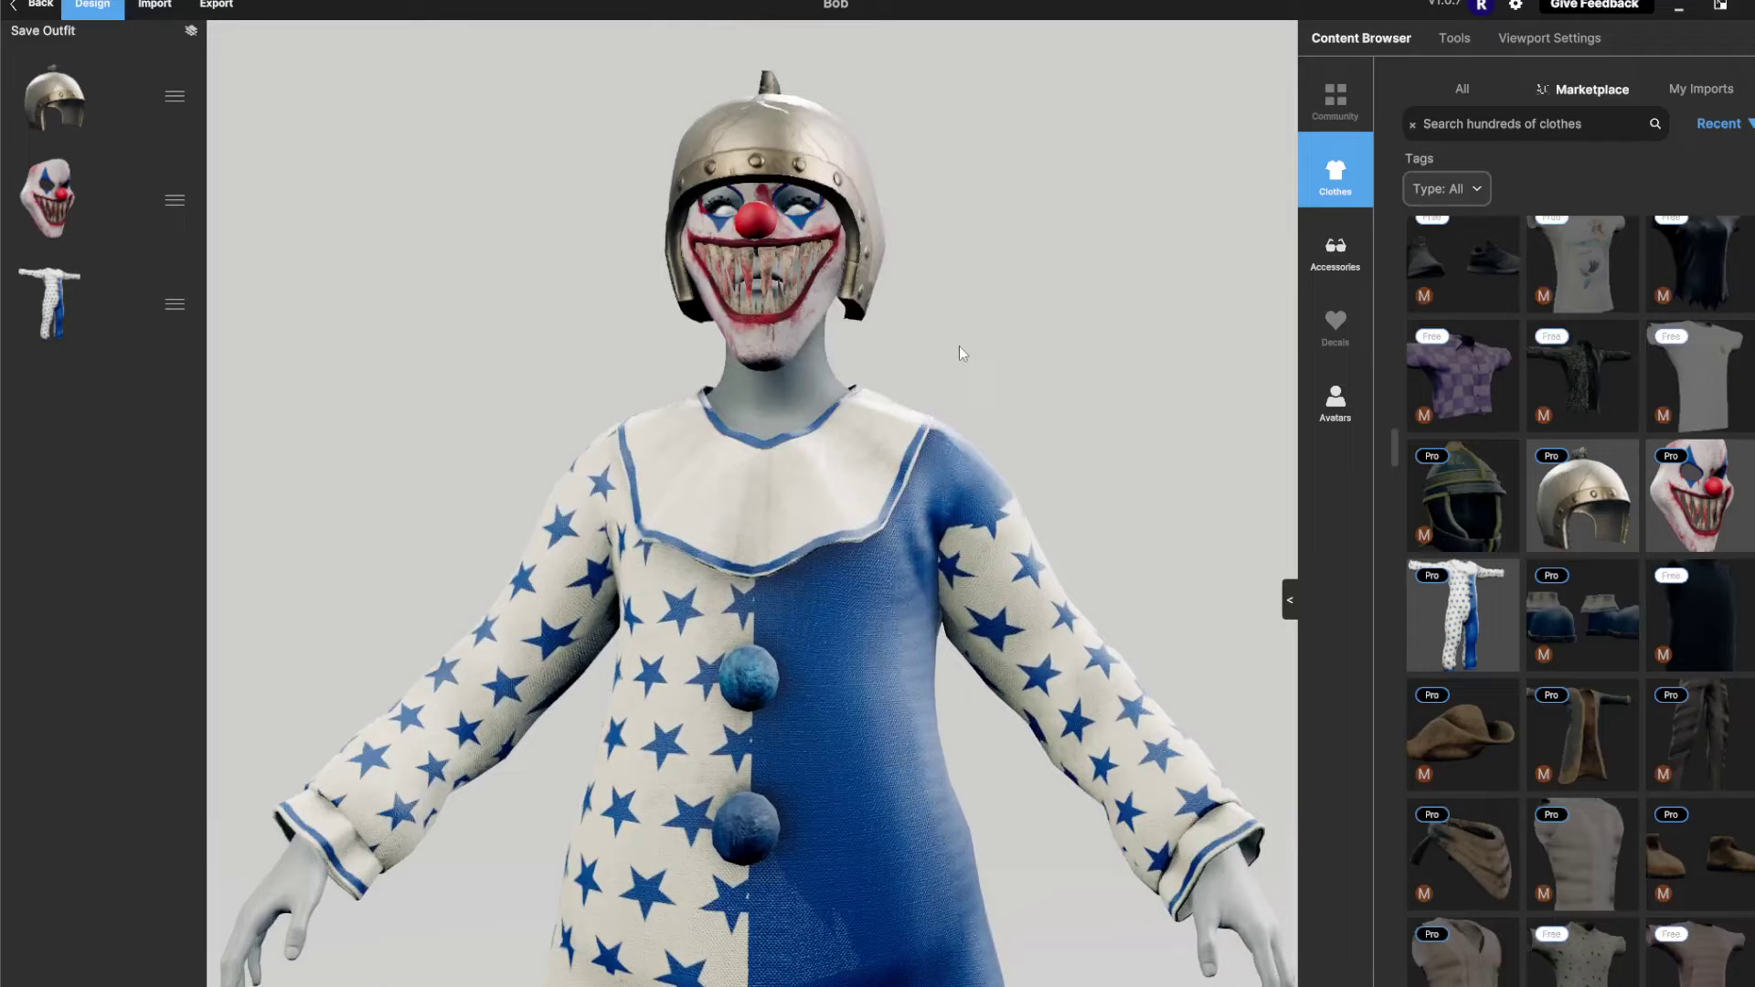
{"action": "scroll", "coordinate": [864, 457], "scroll_direction": "up", "scroll_amount": 2}
{"action": "scroll", "coordinate": [885, 459], "scroll_direction": "up", "scroll_amount": 3}
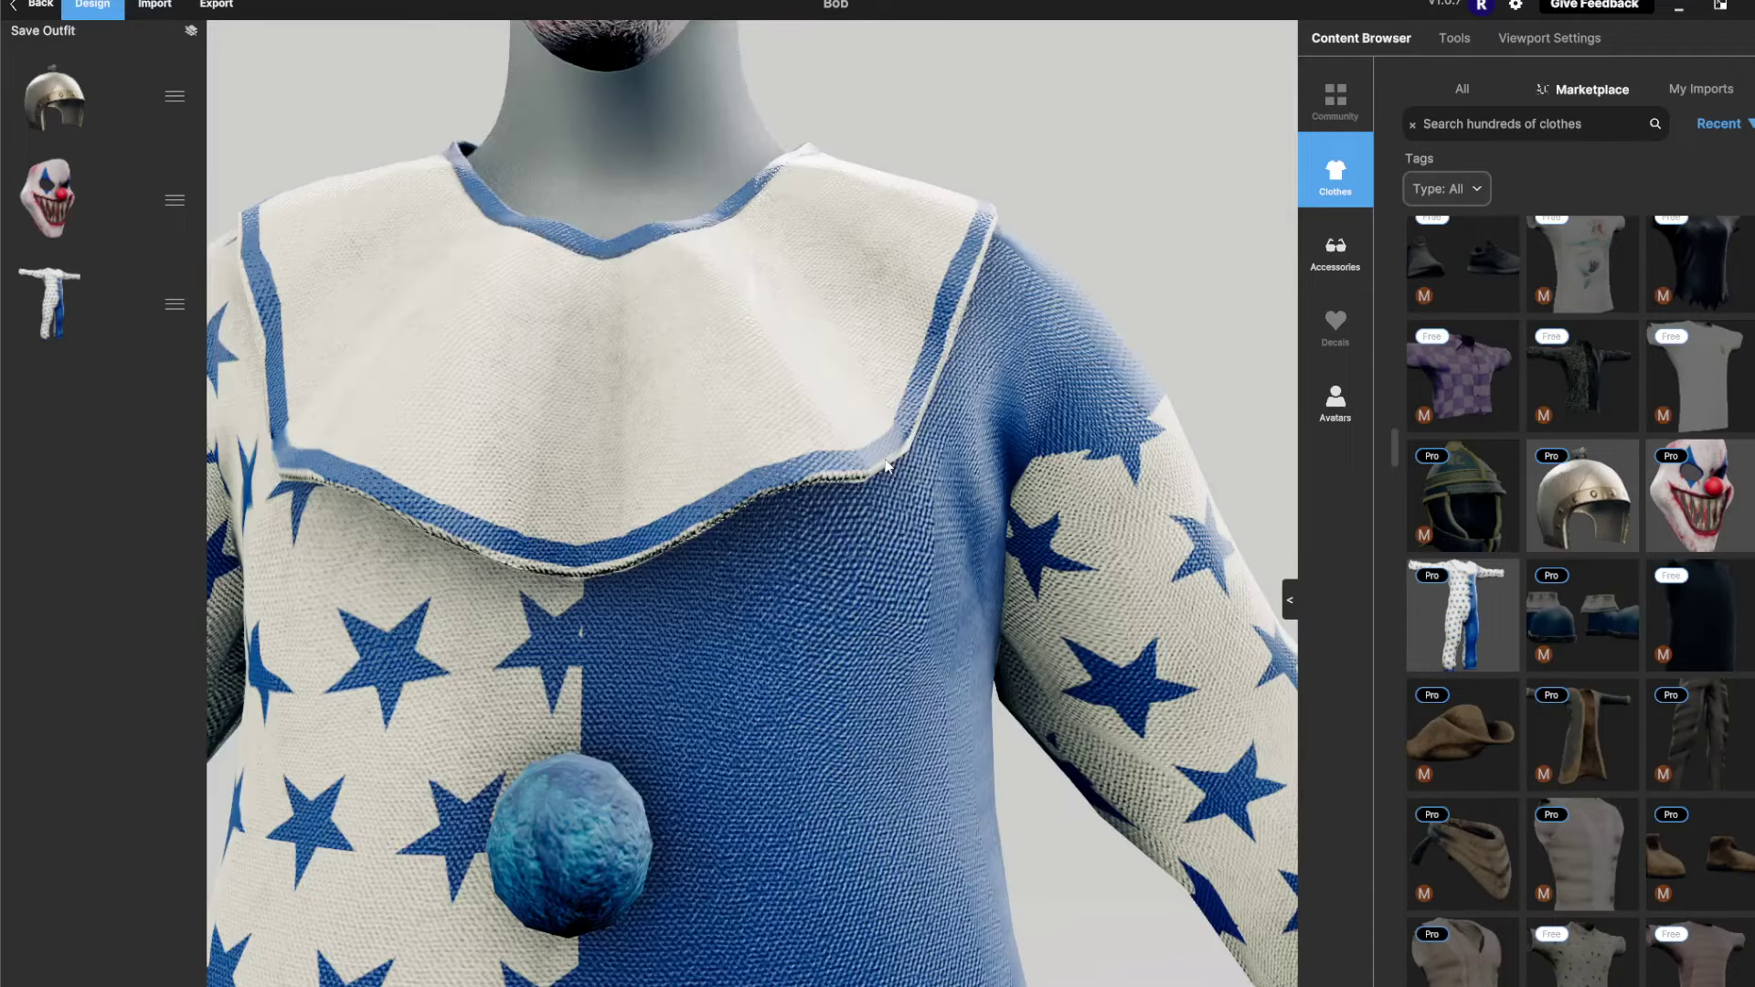
{"action": "scroll", "coordinate": [863, 492], "scroll_direction": "down", "scroll_amount": 5}
{"action": "scroll", "coordinate": [1033, 420], "scroll_direction": "up", "scroll_amount": 3}
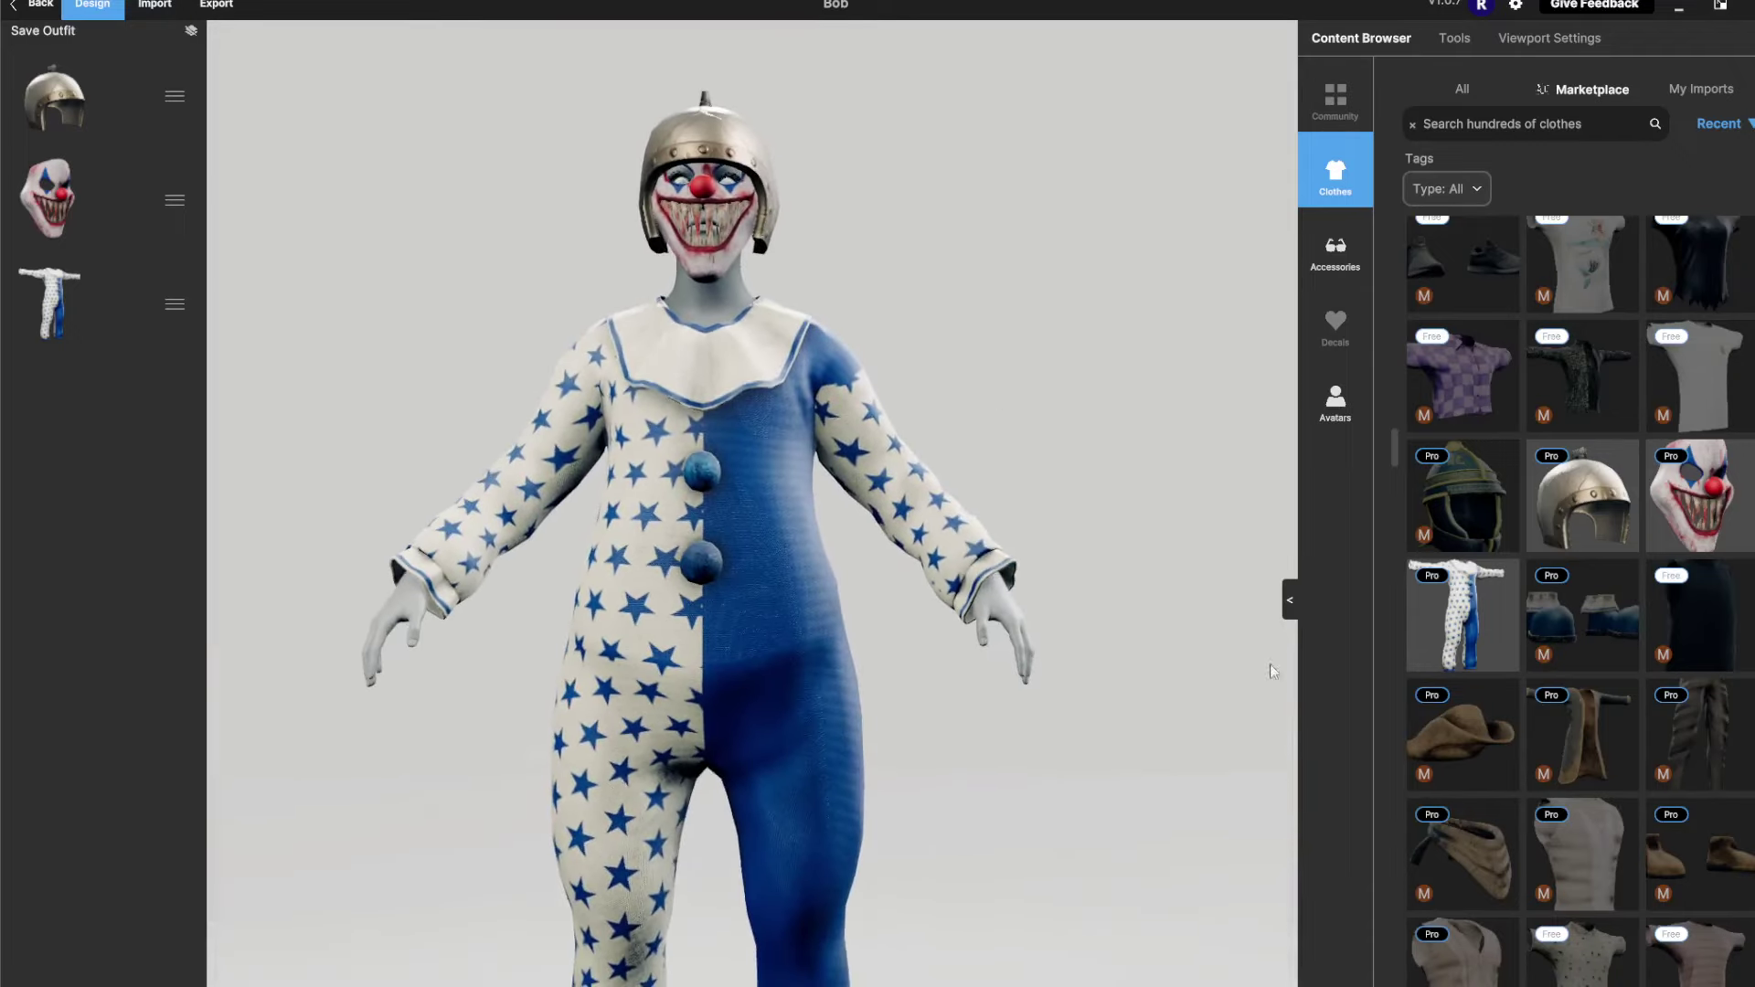
Add the Marketplace's Cowboy Outfit Jacket over the clown suit, then deselect it and view the layered outfit from the front
{"action": "mouse_move", "coordinate": [1581, 723]}
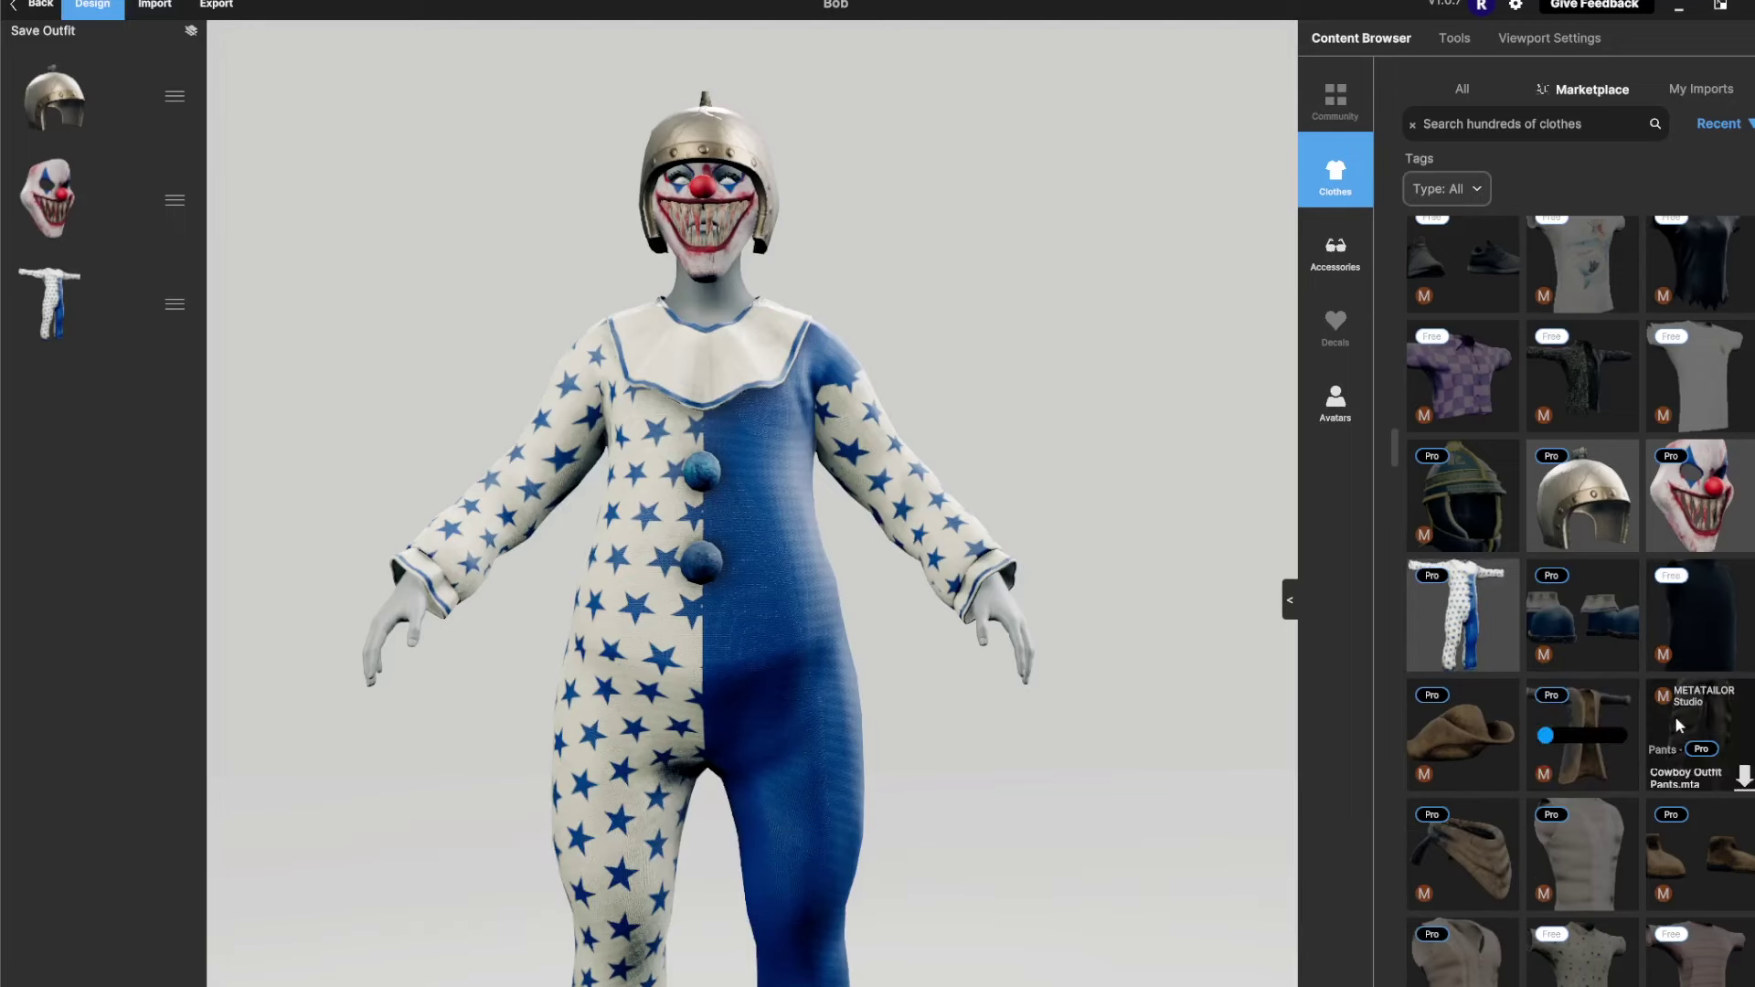
{"action": "scroll", "coordinate": [827, 470], "scroll_direction": "up", "scroll_amount": 5}
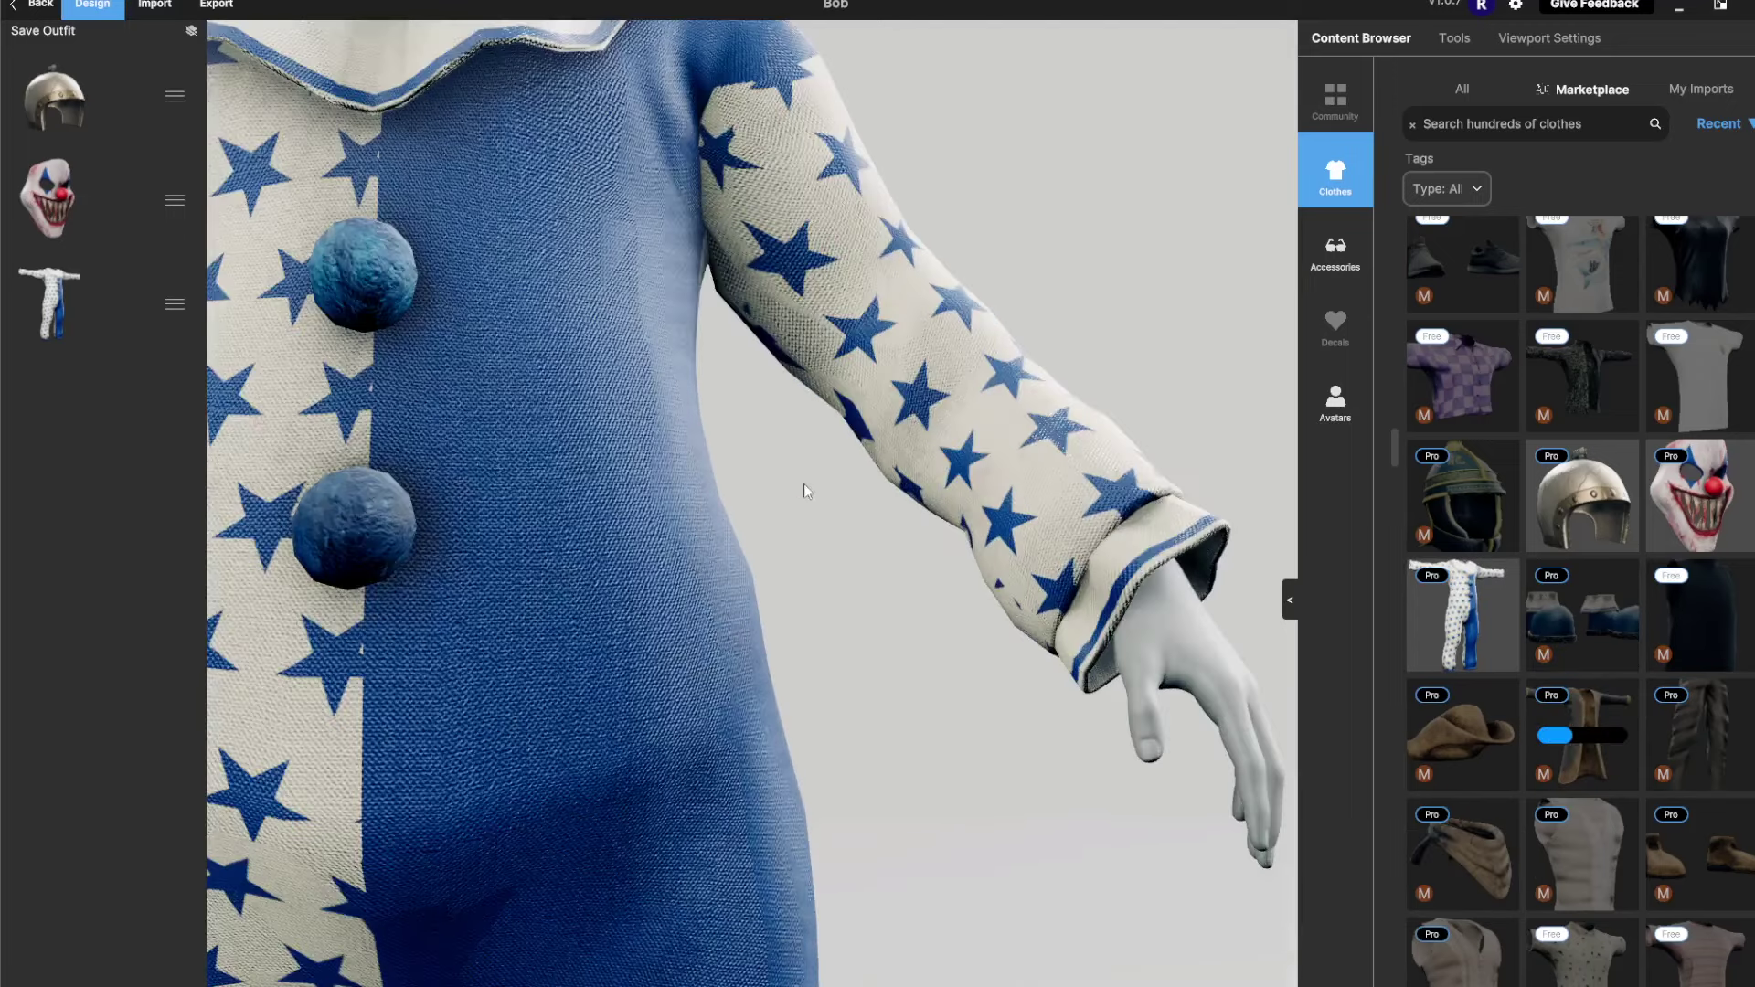
{"action": "scroll", "coordinate": [804, 484], "scroll_direction": "down", "scroll_amount": 3}
{"action": "scroll", "coordinate": [1082, 263], "scroll_direction": "down", "scroll_amount": 4}
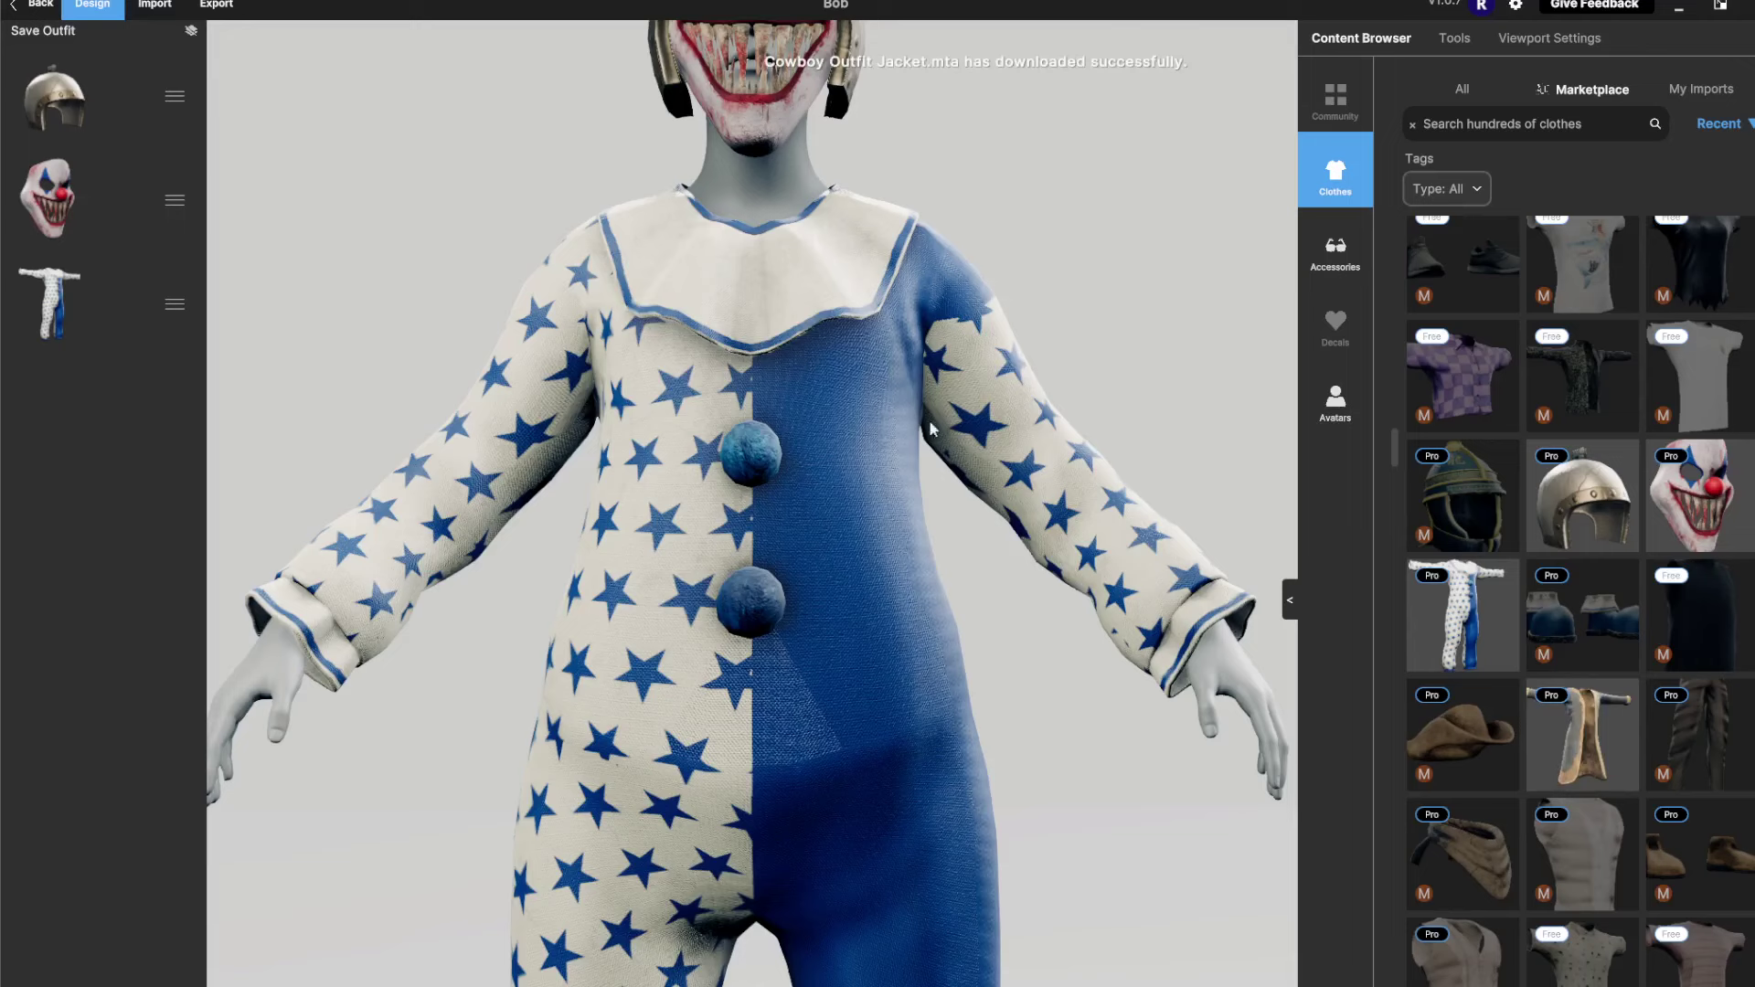
{"action": "left_click", "coordinate": [1598, 779]}
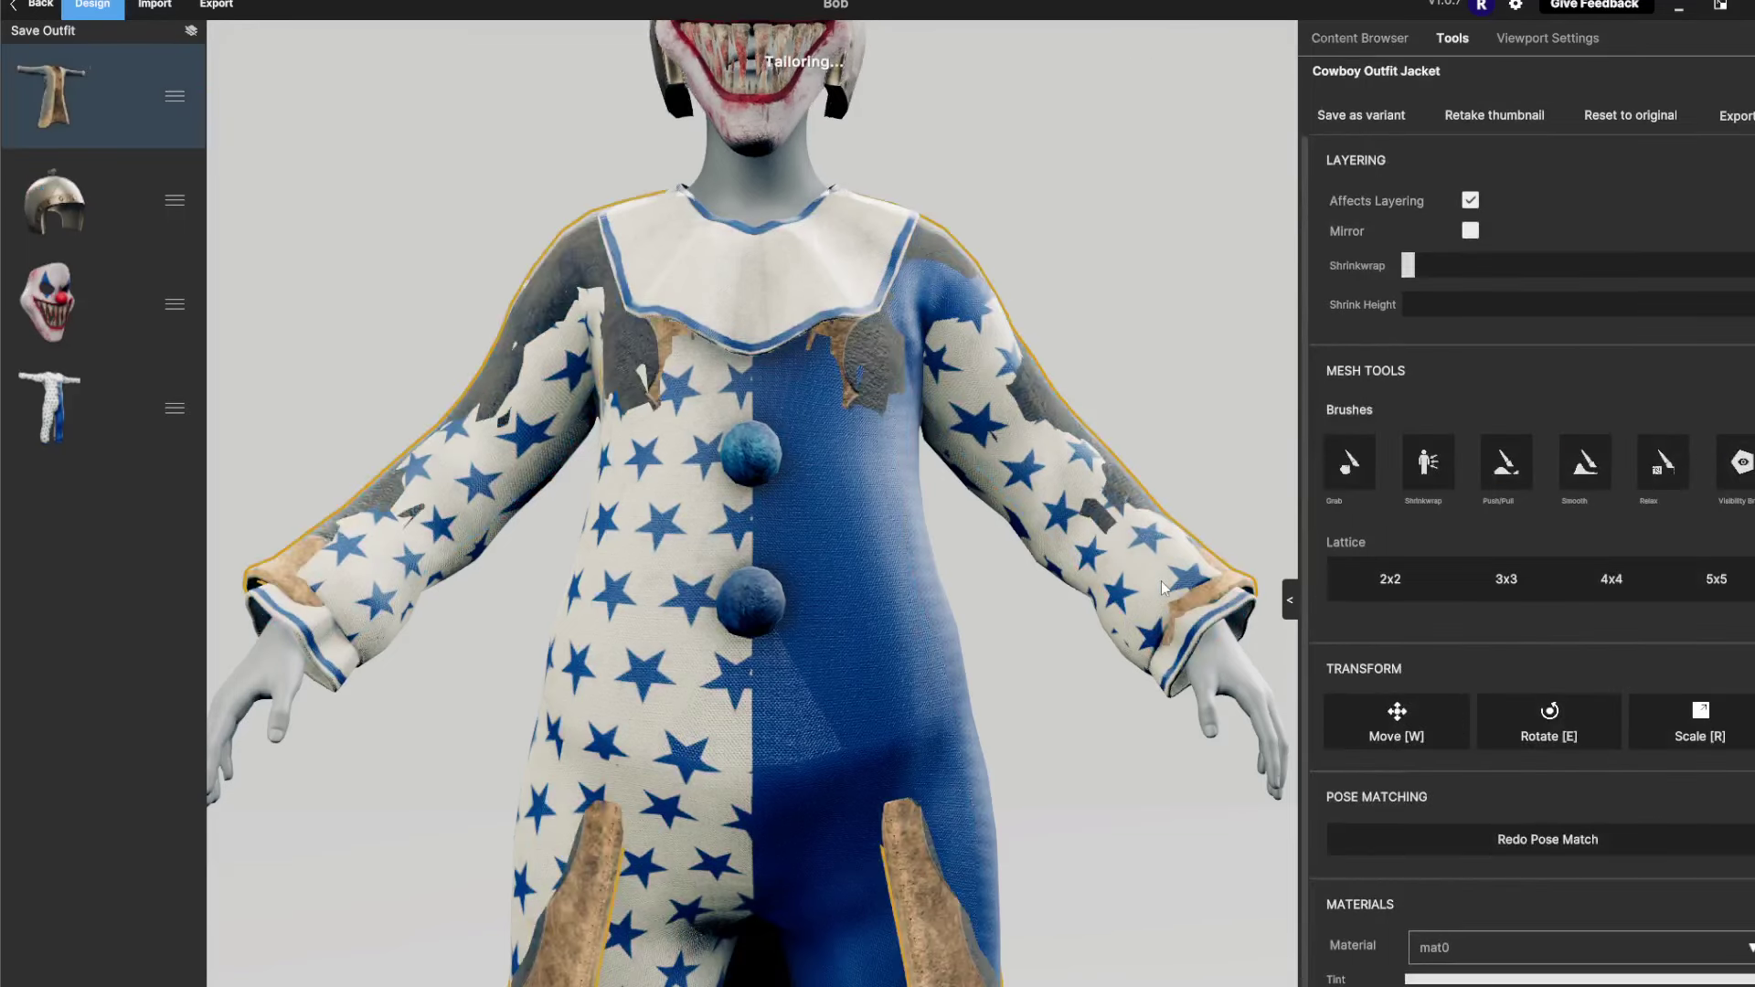
{"action": "scroll", "coordinate": [991, 518], "scroll_direction": "up", "scroll_amount": 5}
{"action": "scroll", "coordinate": [982, 549], "scroll_direction": "down", "scroll_amount": 7}
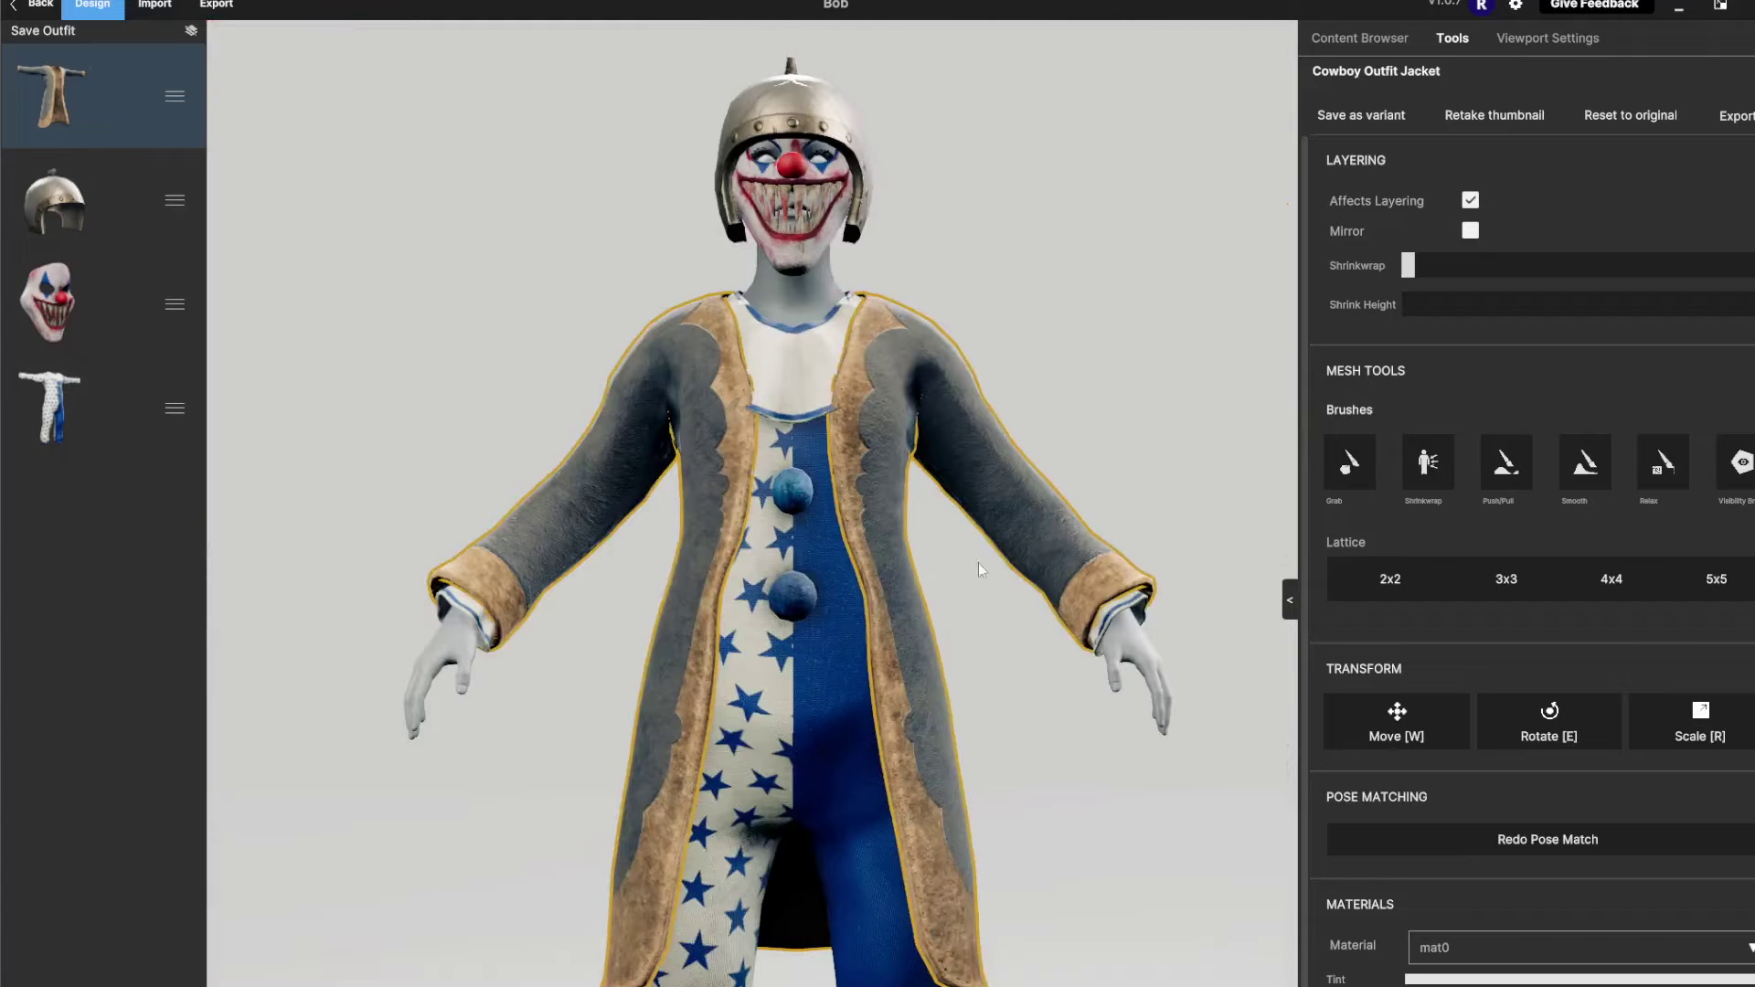
{"action": "left_click", "coordinate": [1124, 469]}
{"action": "left_click_drag", "start_coordinate": [1123, 467], "coordinate": [1002, 322]}
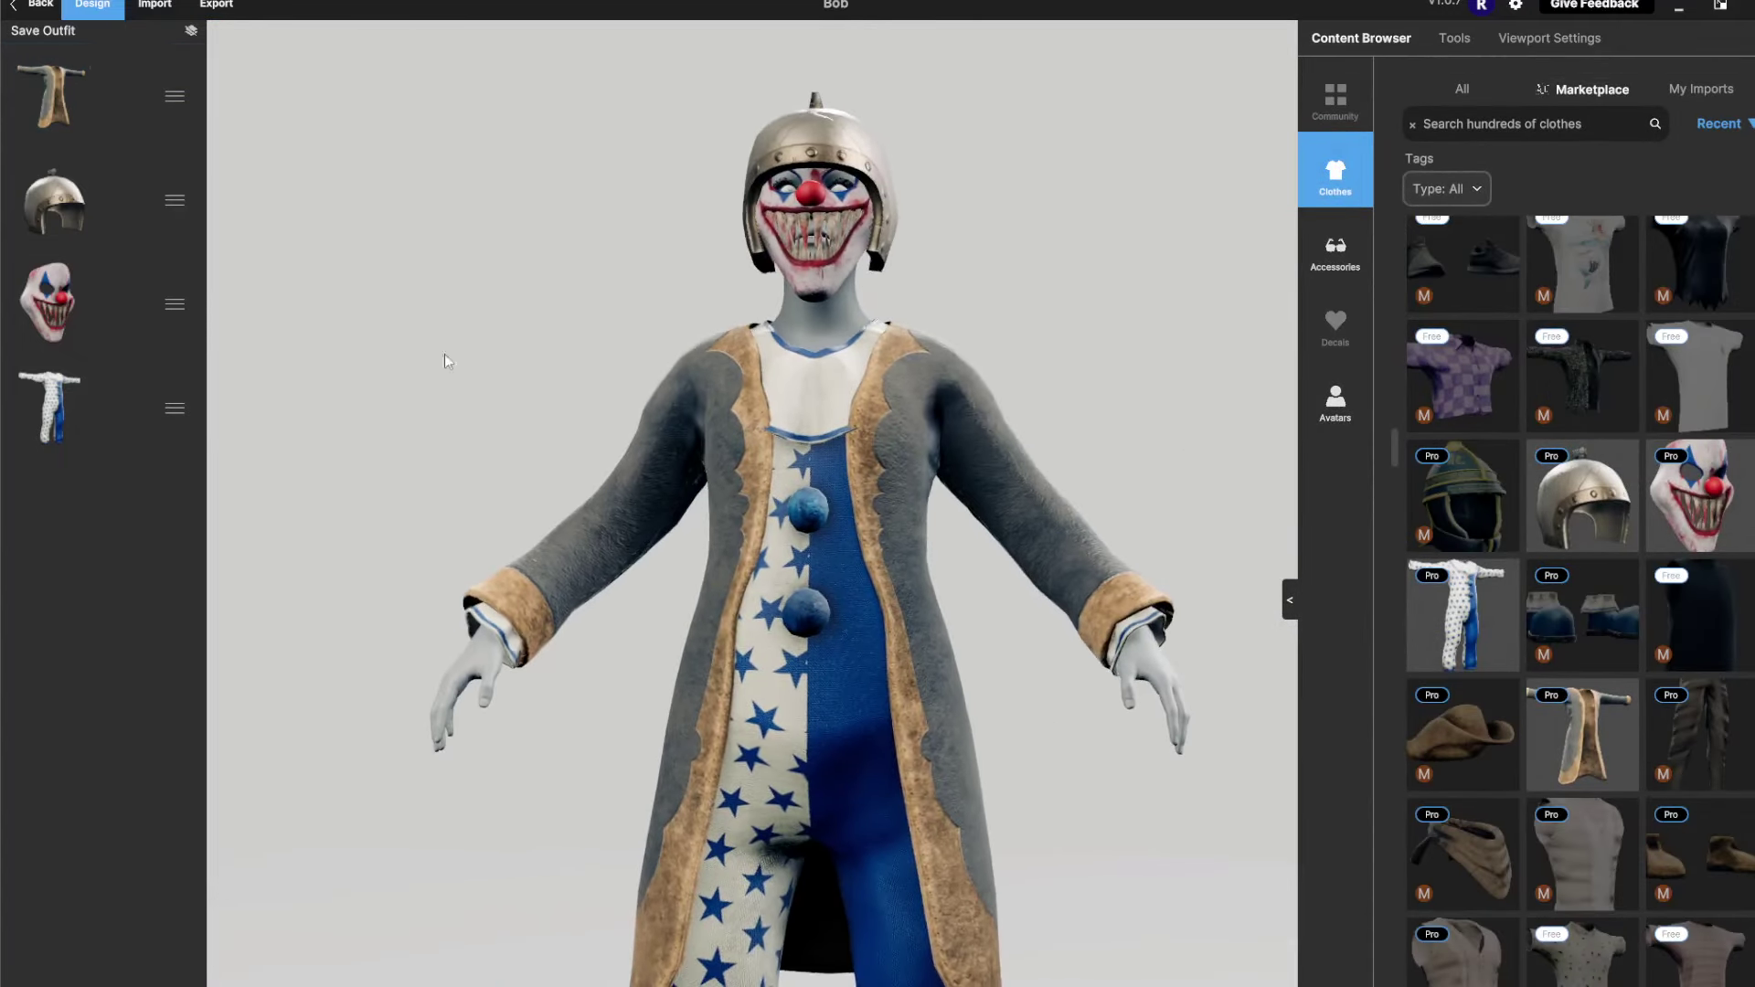
Remove the clown suit from the outfit and view the jacket, helmet and mask on the avatar
{"action": "mouse_move", "coordinate": [126, 216]}
{"action": "left_click", "coordinate": [134, 422]}
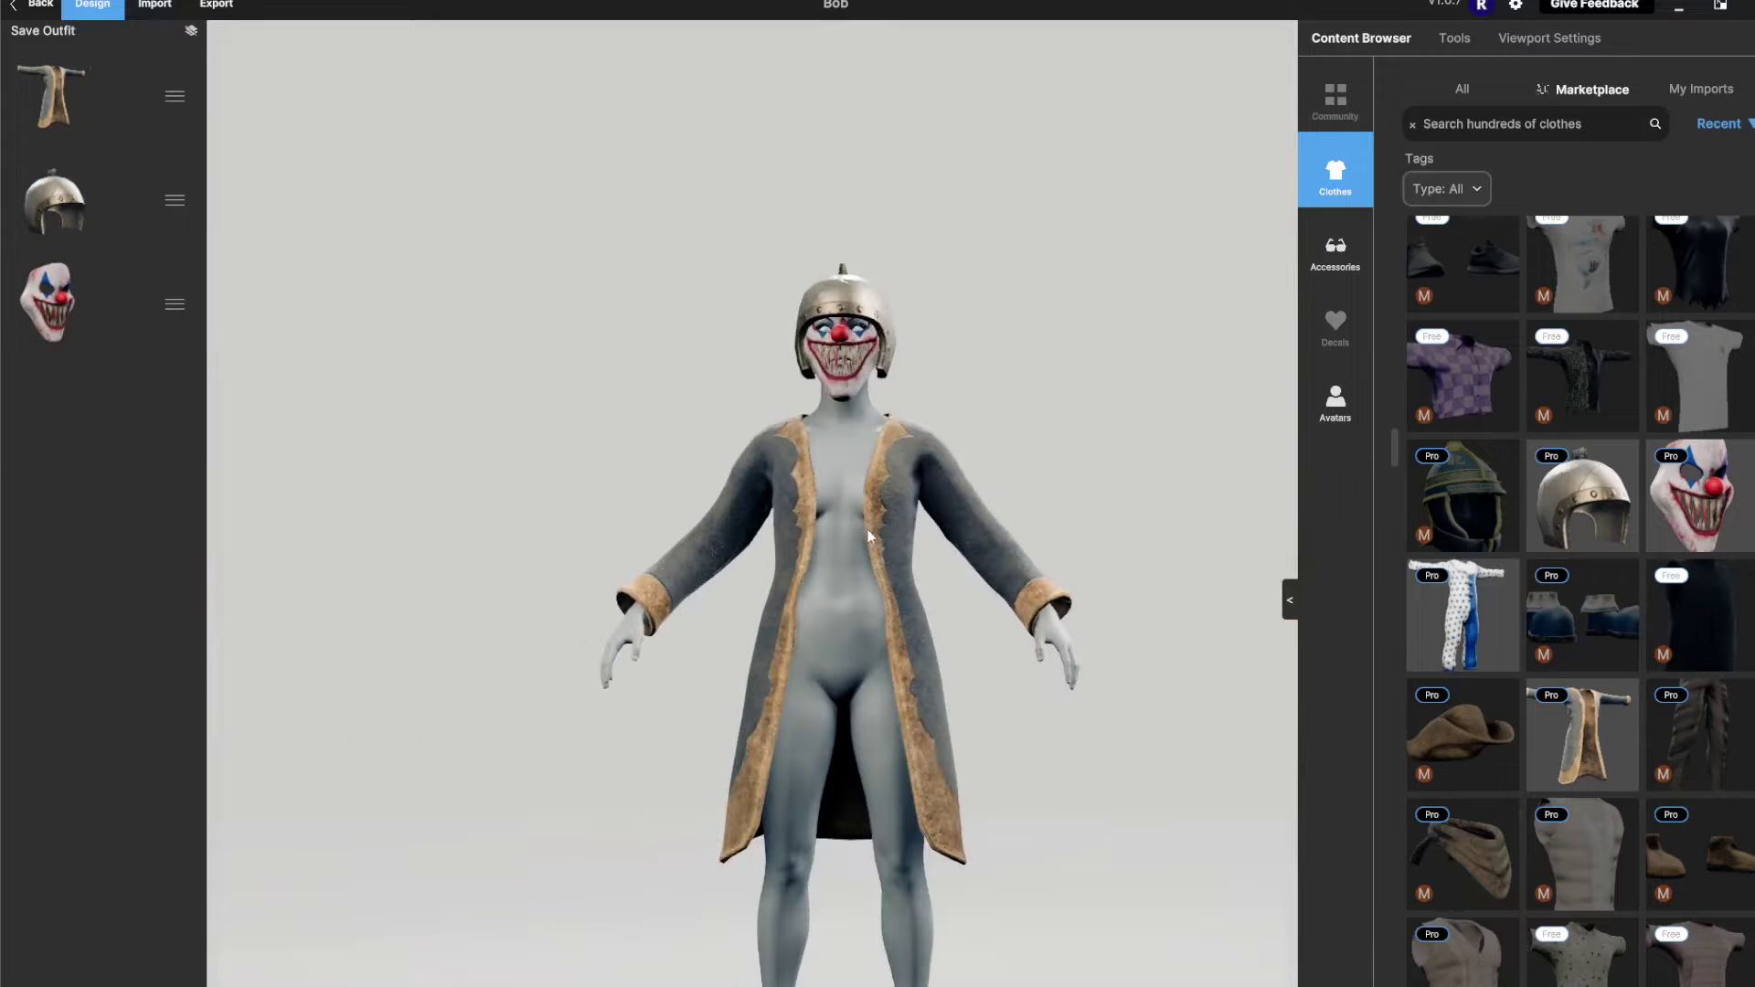
{"action": "left_click_drag", "start_coordinate": [680, 554], "coordinate": [1090, 594]}
Review the outfit's export options and the import choices, and switch to Unreal Engine
{"action": "left_click", "coordinate": [216, 5]}
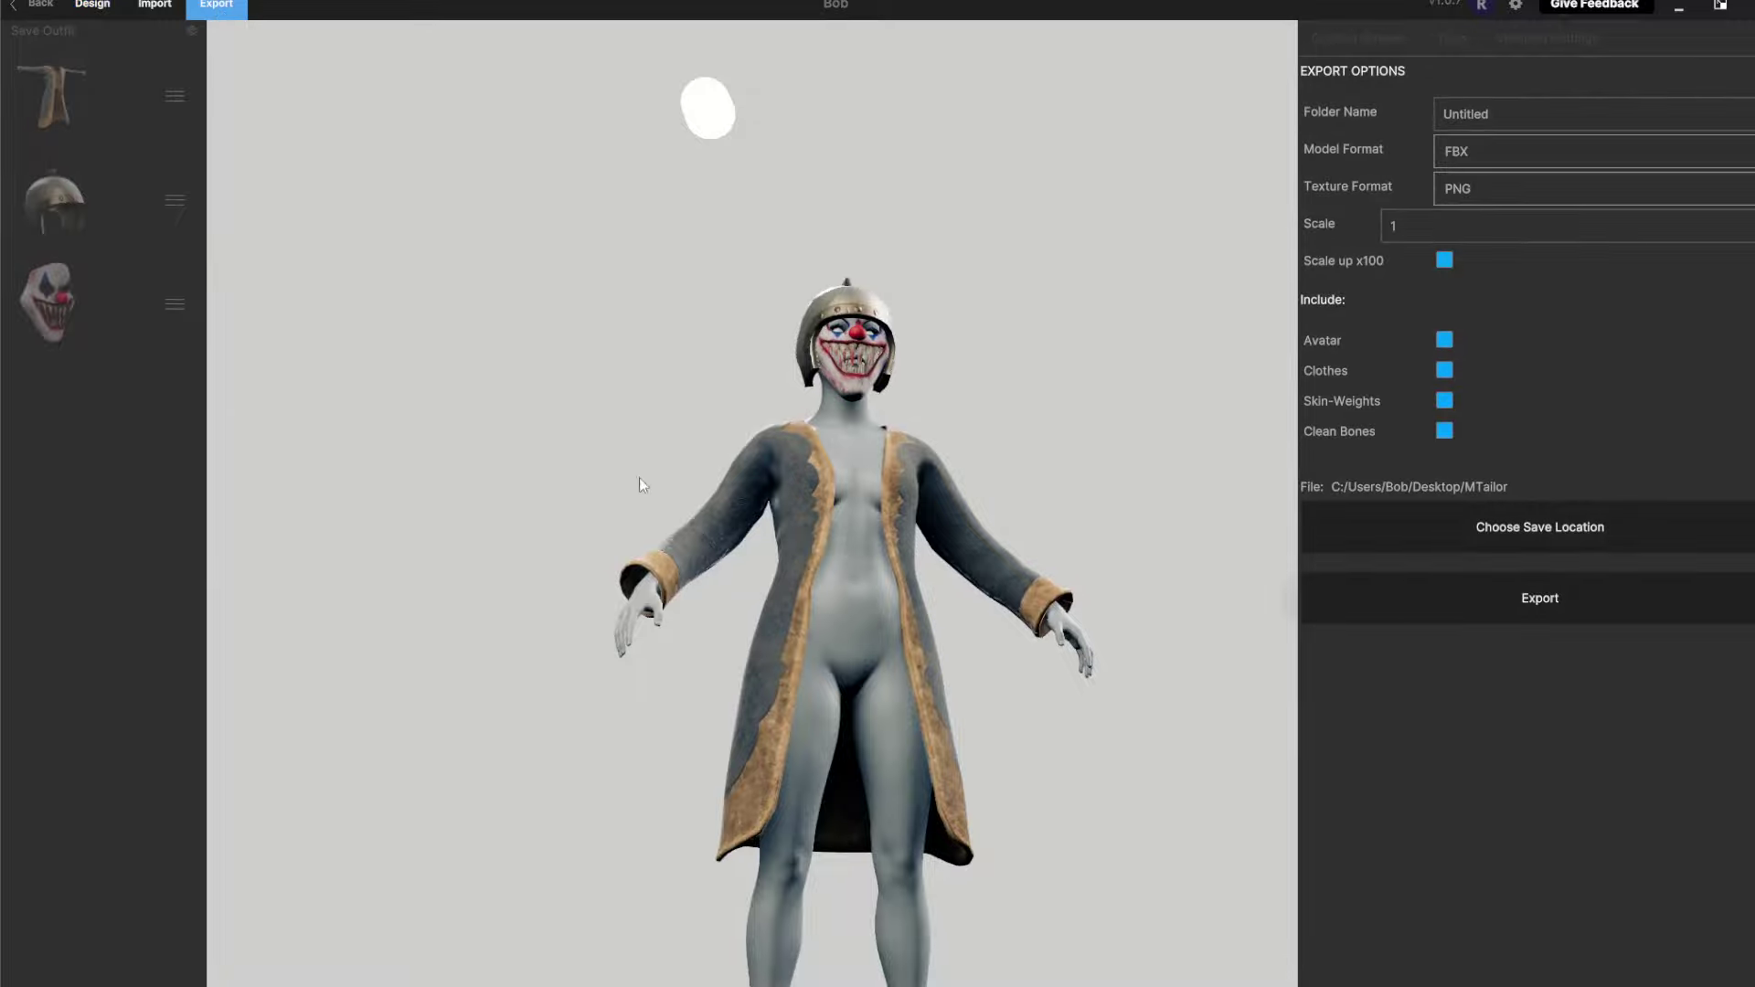
{"action": "left_click", "coordinate": [154, 5]}
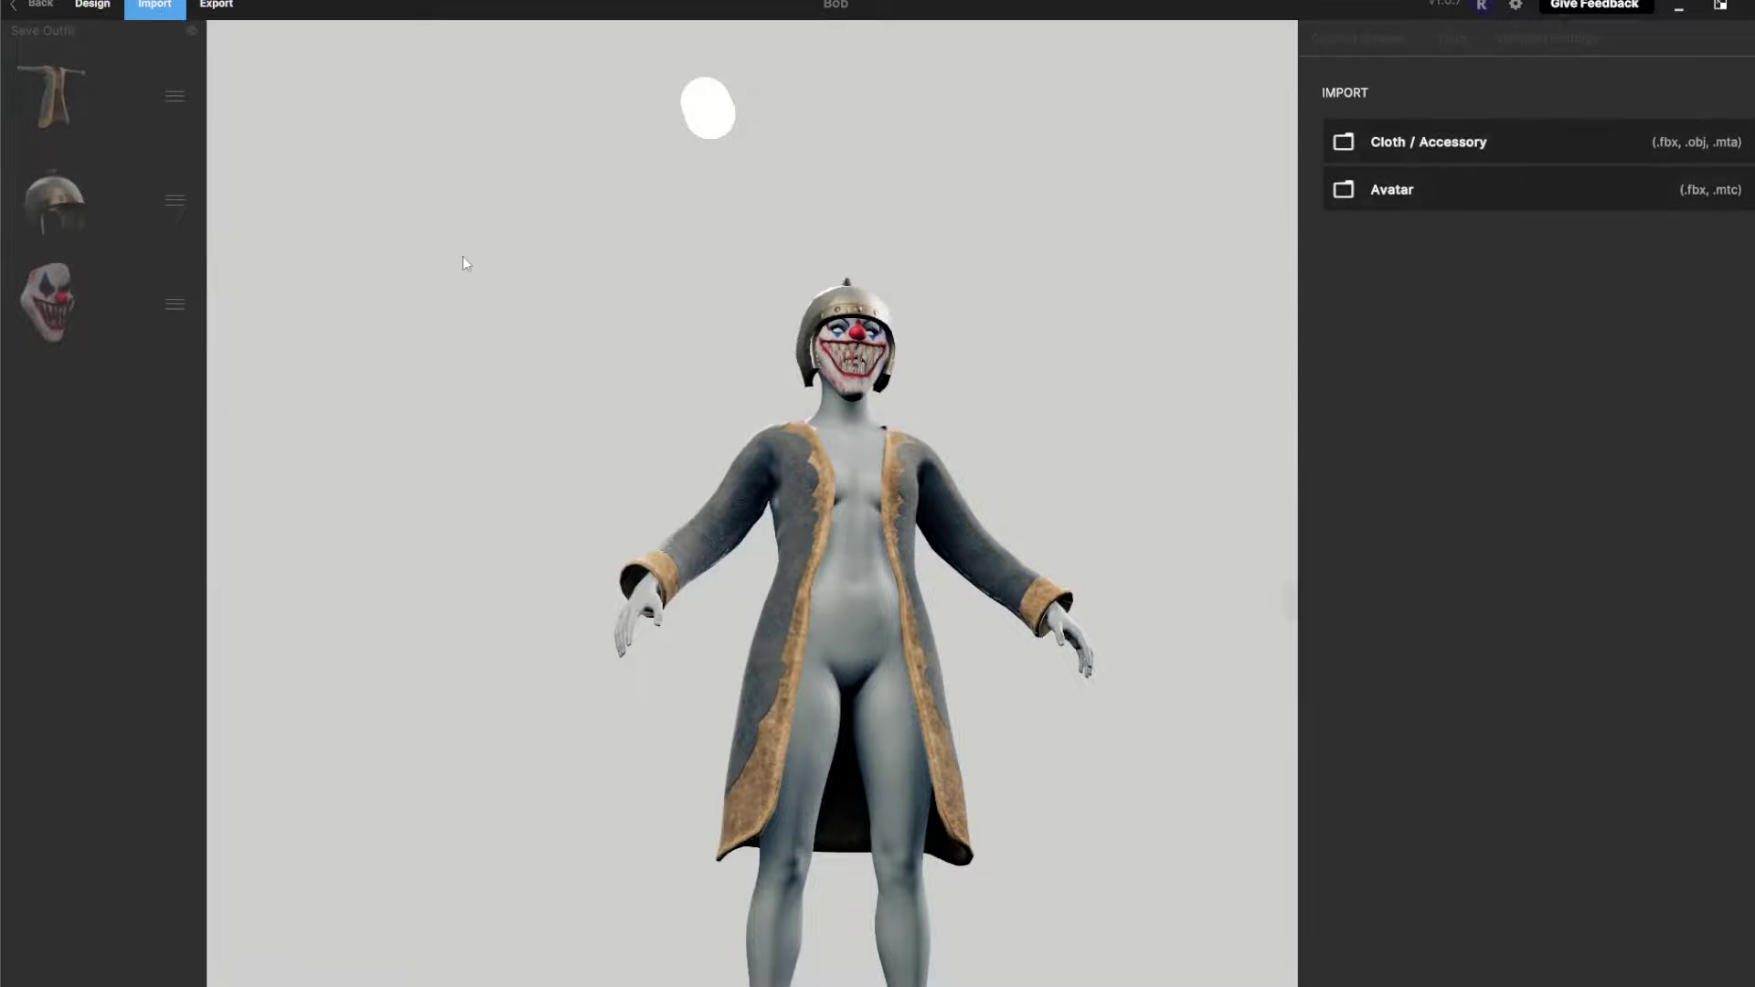
{"action": "left_click", "coordinate": [1680, 8]}
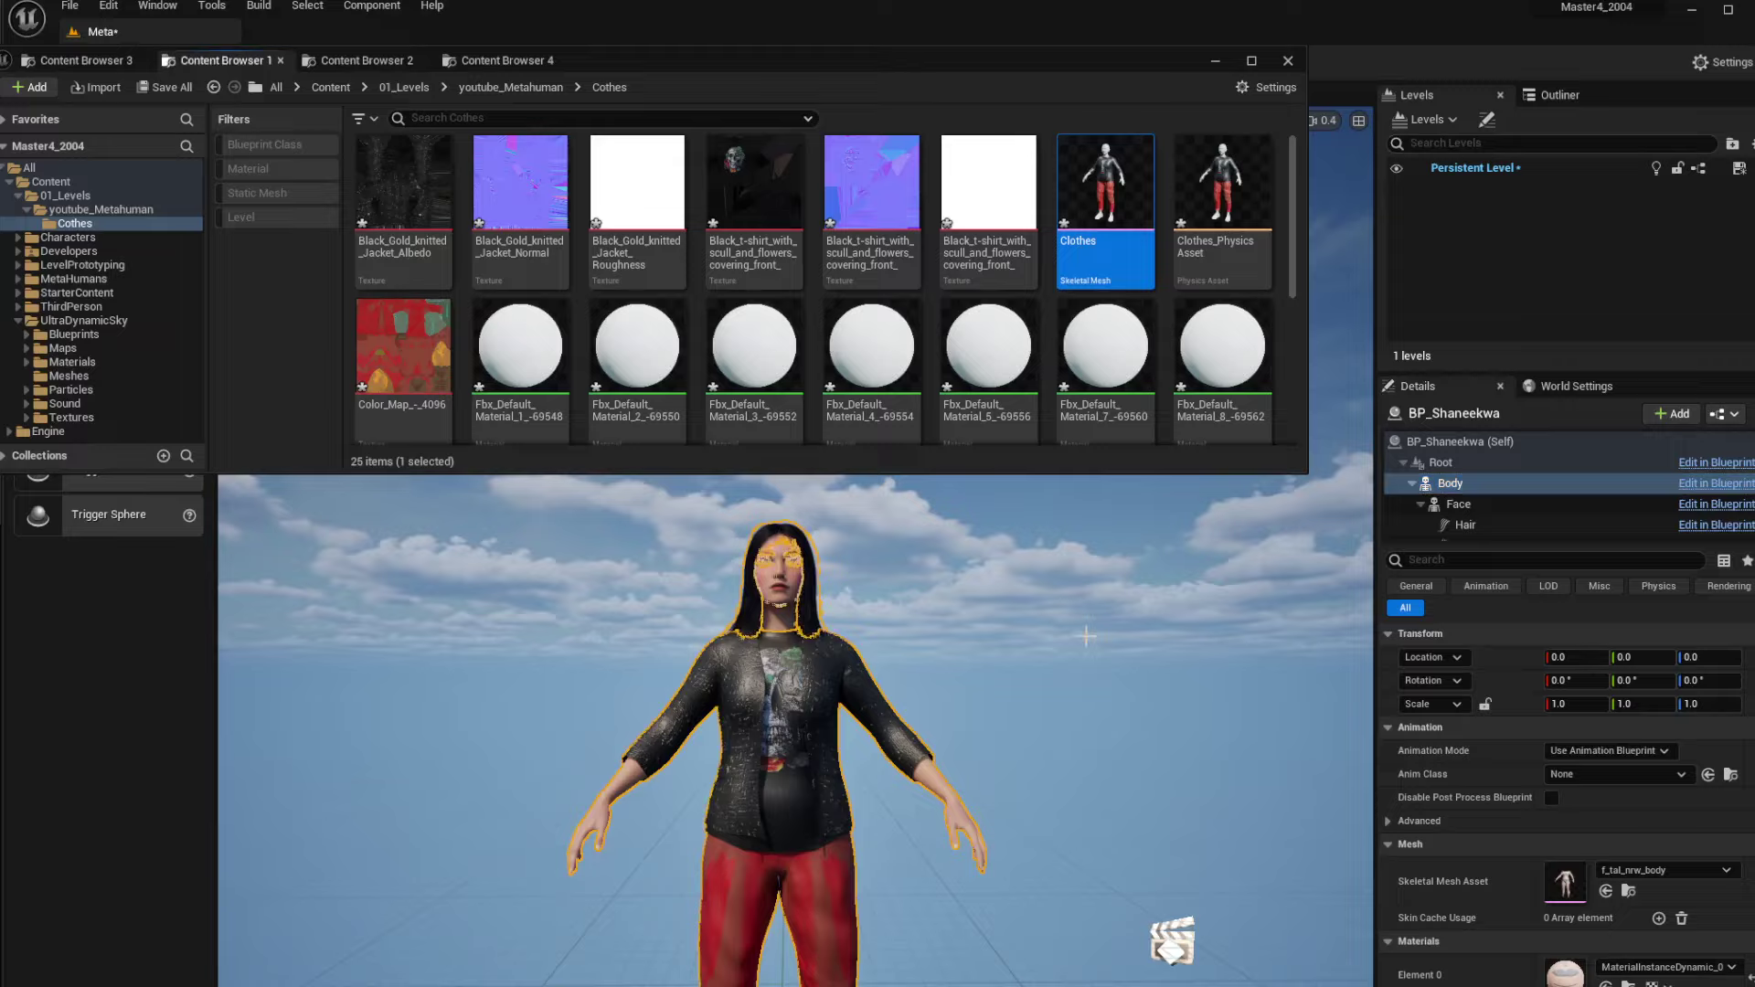
Examine the MetaHuman's black jacket and skull T-shirt up close, selecting the sky to clear the character's outline
{"action": "mouse_move", "coordinate": [914, 718]}
{"action": "right_mouse_down"}
{"action": "mouse_move", "coordinate": [942, 713]}
{"action": "mouse_move", "coordinate": [864, 708]}
{"action": "mouse_move", "coordinate": [873, 681]}
{"action": "mouse_move", "coordinate": [883, 731]}
{"action": "right_mouse_up"}
{"action": "key", "text": "w"}
{"action": "key", "text": "w"}
{"action": "key", "text": "s"}
{"action": "left_click", "coordinate": [585, 630]}
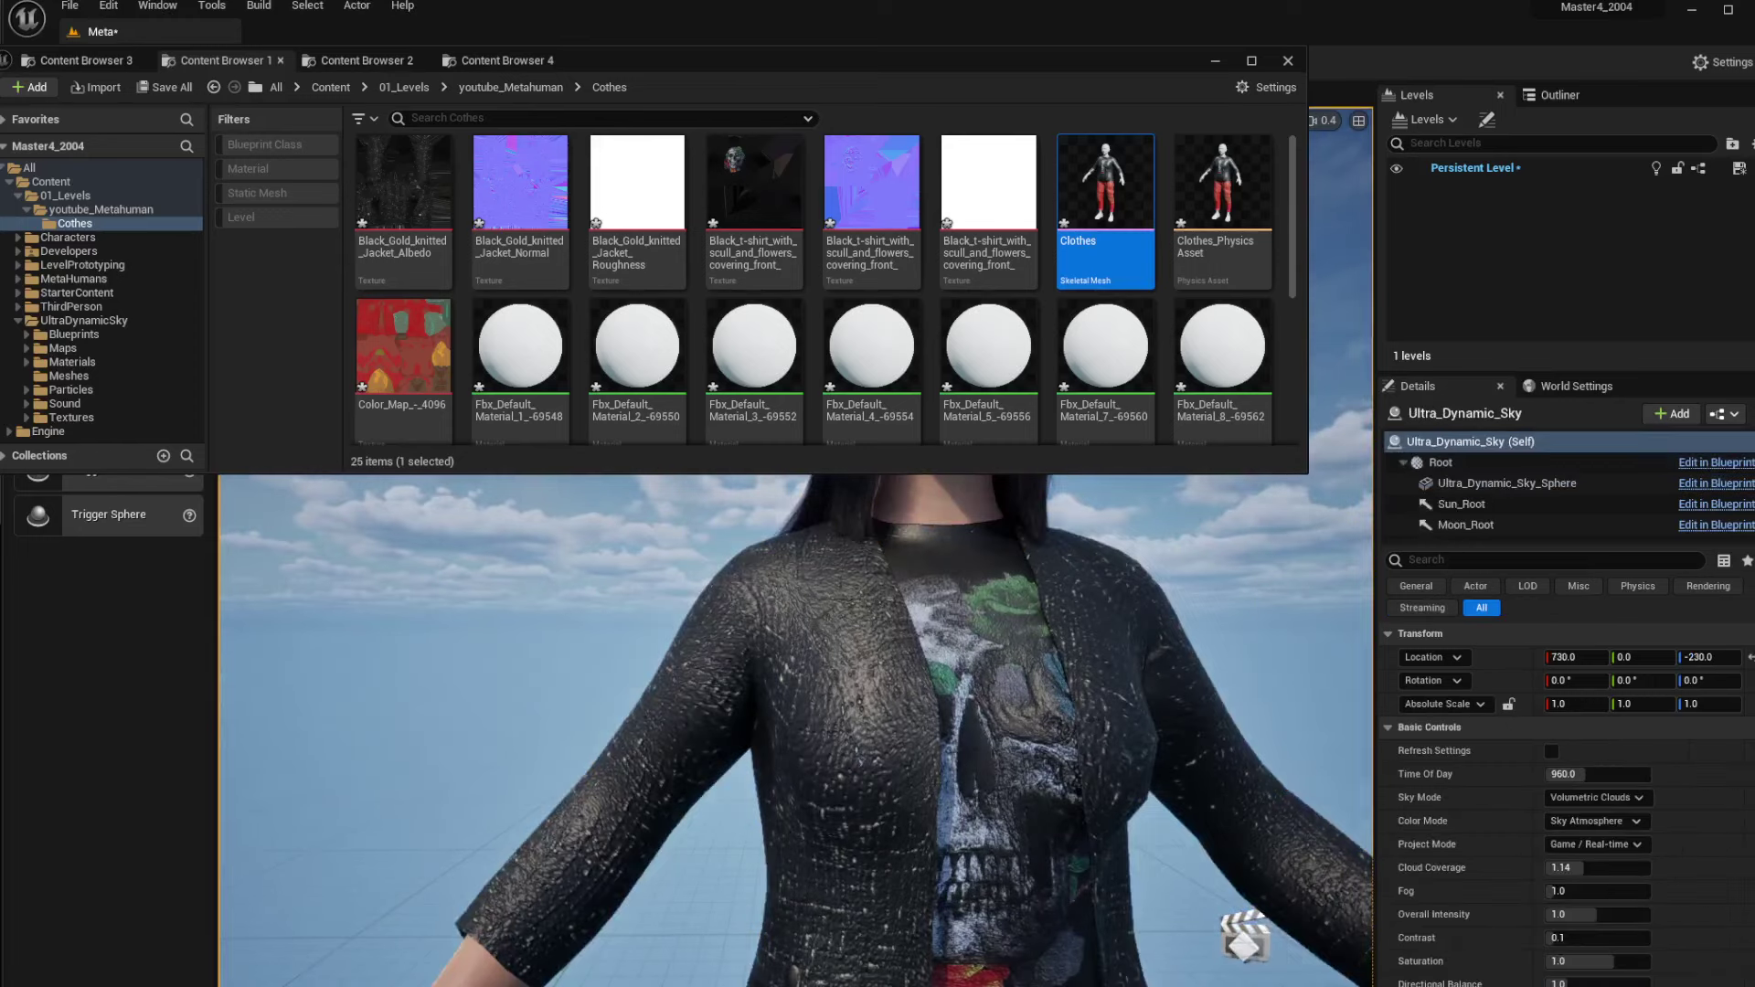
Examine the fit and texture of the MetaHuman's red trousers up close
{"action": "key", "text": "s"}
{"action": "mouse_move", "coordinate": [585, 631]}
{"action": "right_mouse_down"}
{"action": "mouse_move", "coordinate": [608, 676]}
{"action": "mouse_move", "coordinate": [686, 675]}
{"action": "mouse_move", "coordinate": [702, 628]}
{"action": "mouse_move", "coordinate": [585, 634]}
{"action": "right_mouse_up"}
{"action": "key", "text": "a"}
{"action": "key", "text": "w"}
{"action": "key", "text": "d"}
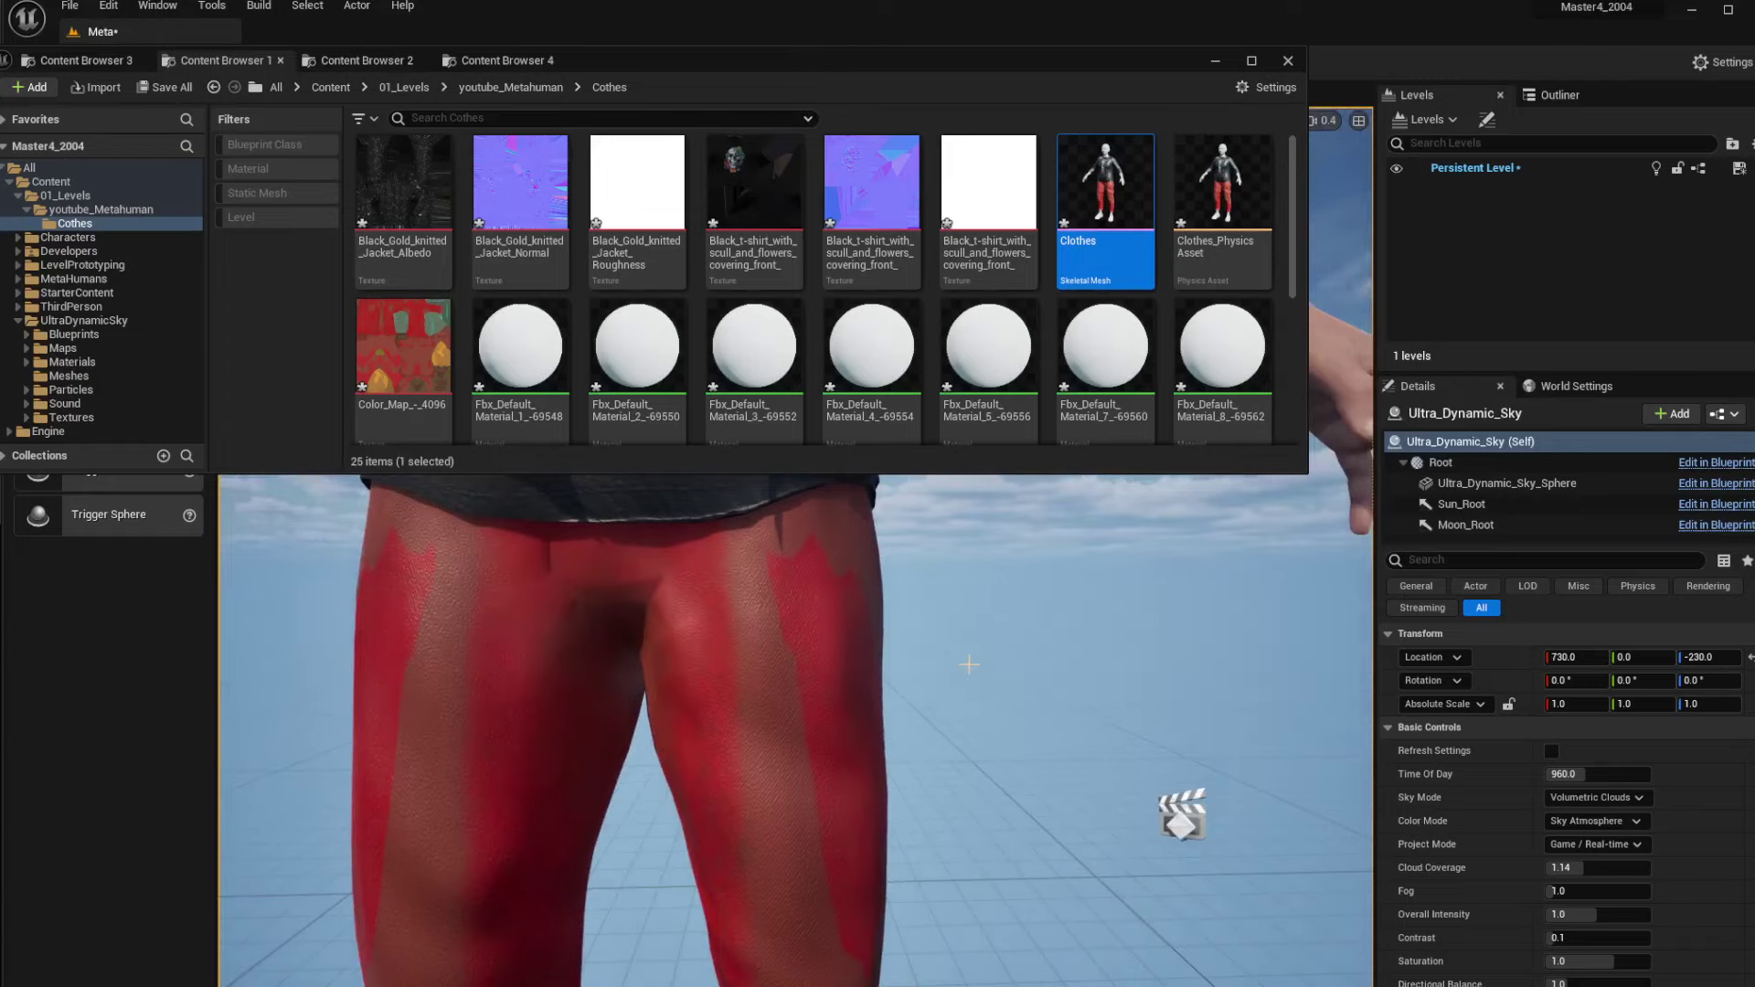
Inspect the MetaHuman's clothing from further angles and bring the outfit back into a frontal view
{"action": "key", "text": "s"}
{"action": "key", "text": "a"}
{"action": "right_click_drag", "start_coordinate": [934, 801], "coordinate": [873, 788]}
{"action": "key", "text": "d"}
{"action": "key", "text": "e"}
{"action": "key", "text": "w"}
{"action": "key", "text": "d"}
{"action": "right_click_drag", "start_coordinate": [1245, 937], "coordinate": [1245, 937]}
{"action": "right_click_drag", "start_coordinate": [796, 731], "coordinate": [929, 776]}
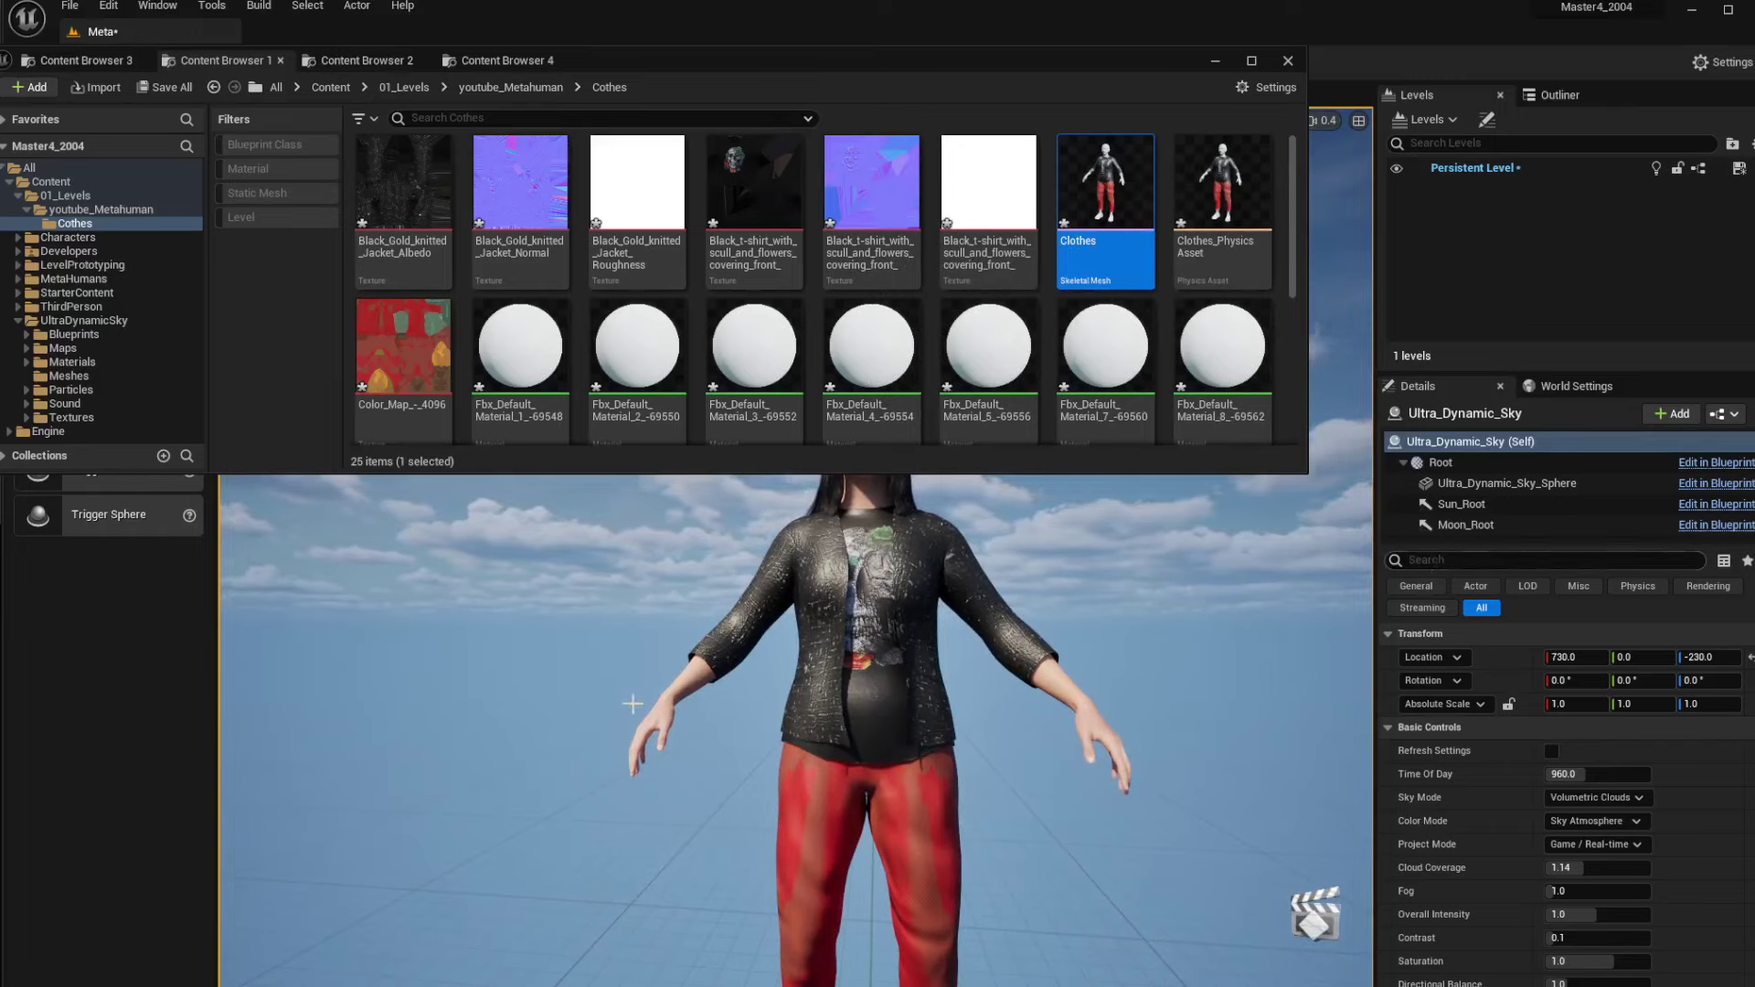
Select the MetaHuman in the level and view its head and upper body from the front
{"action": "left_click", "coordinate": [662, 708]}
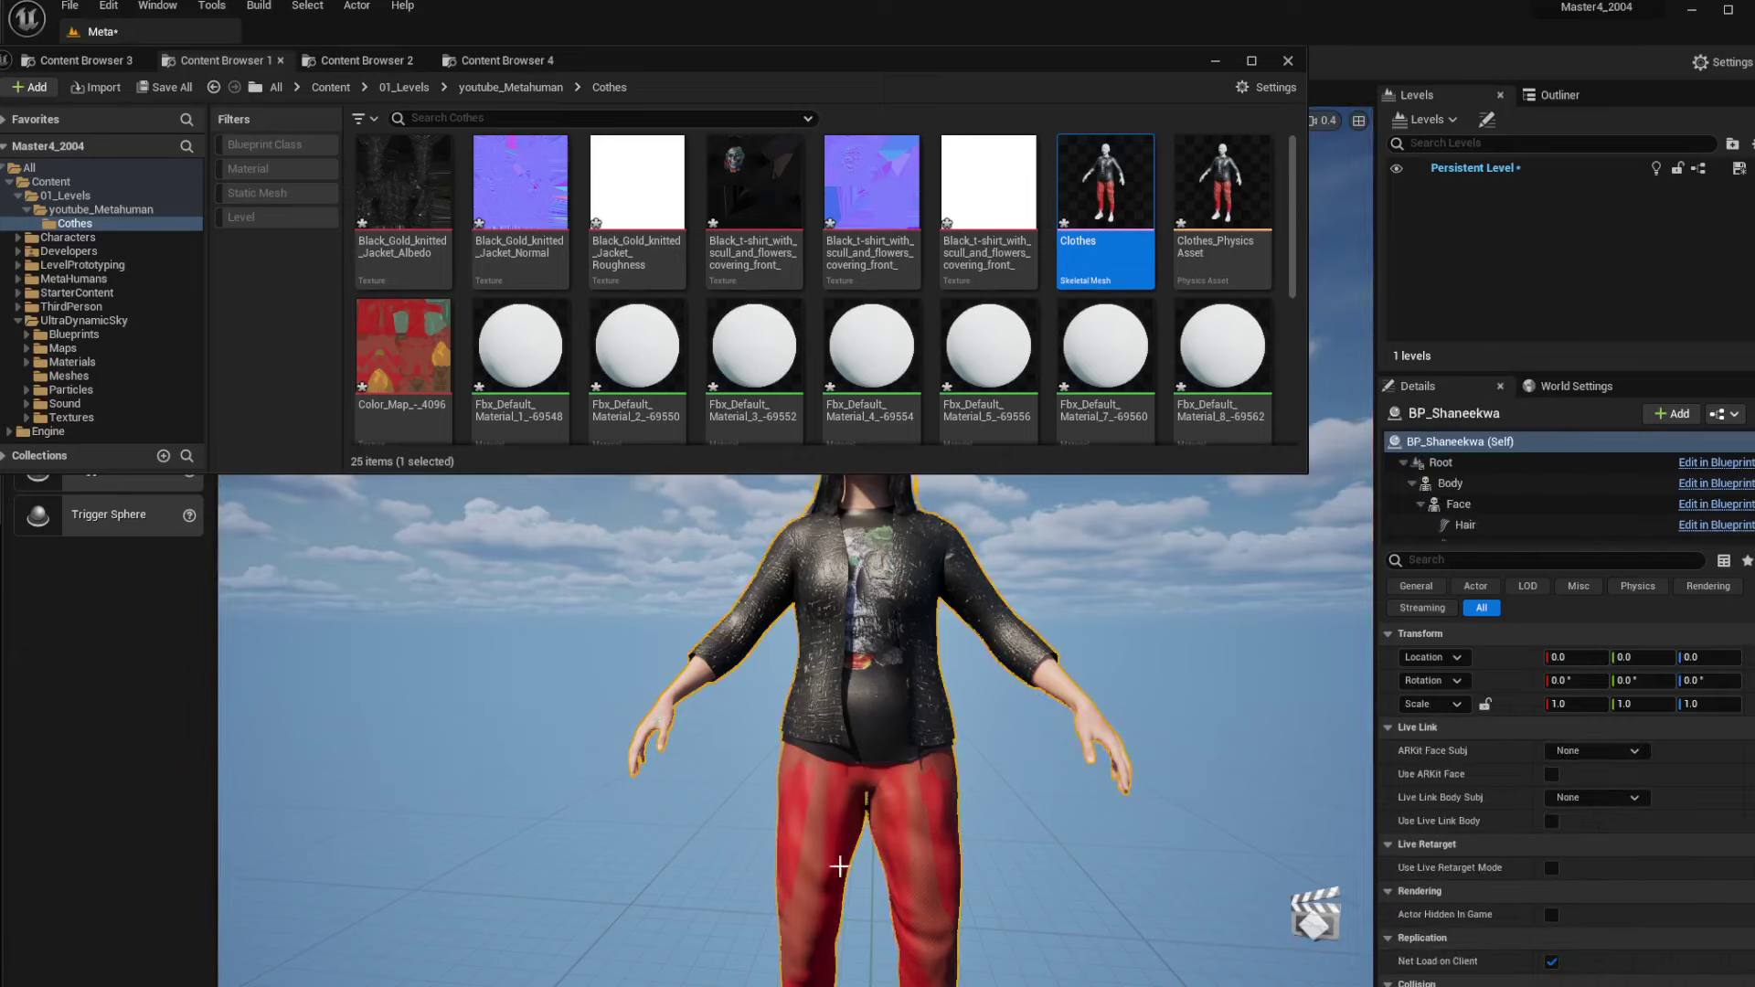
{"action": "right_click_drag", "start_coordinate": [837, 867], "coordinate": [859, 832]}
{"action": "key", "text": "e"}
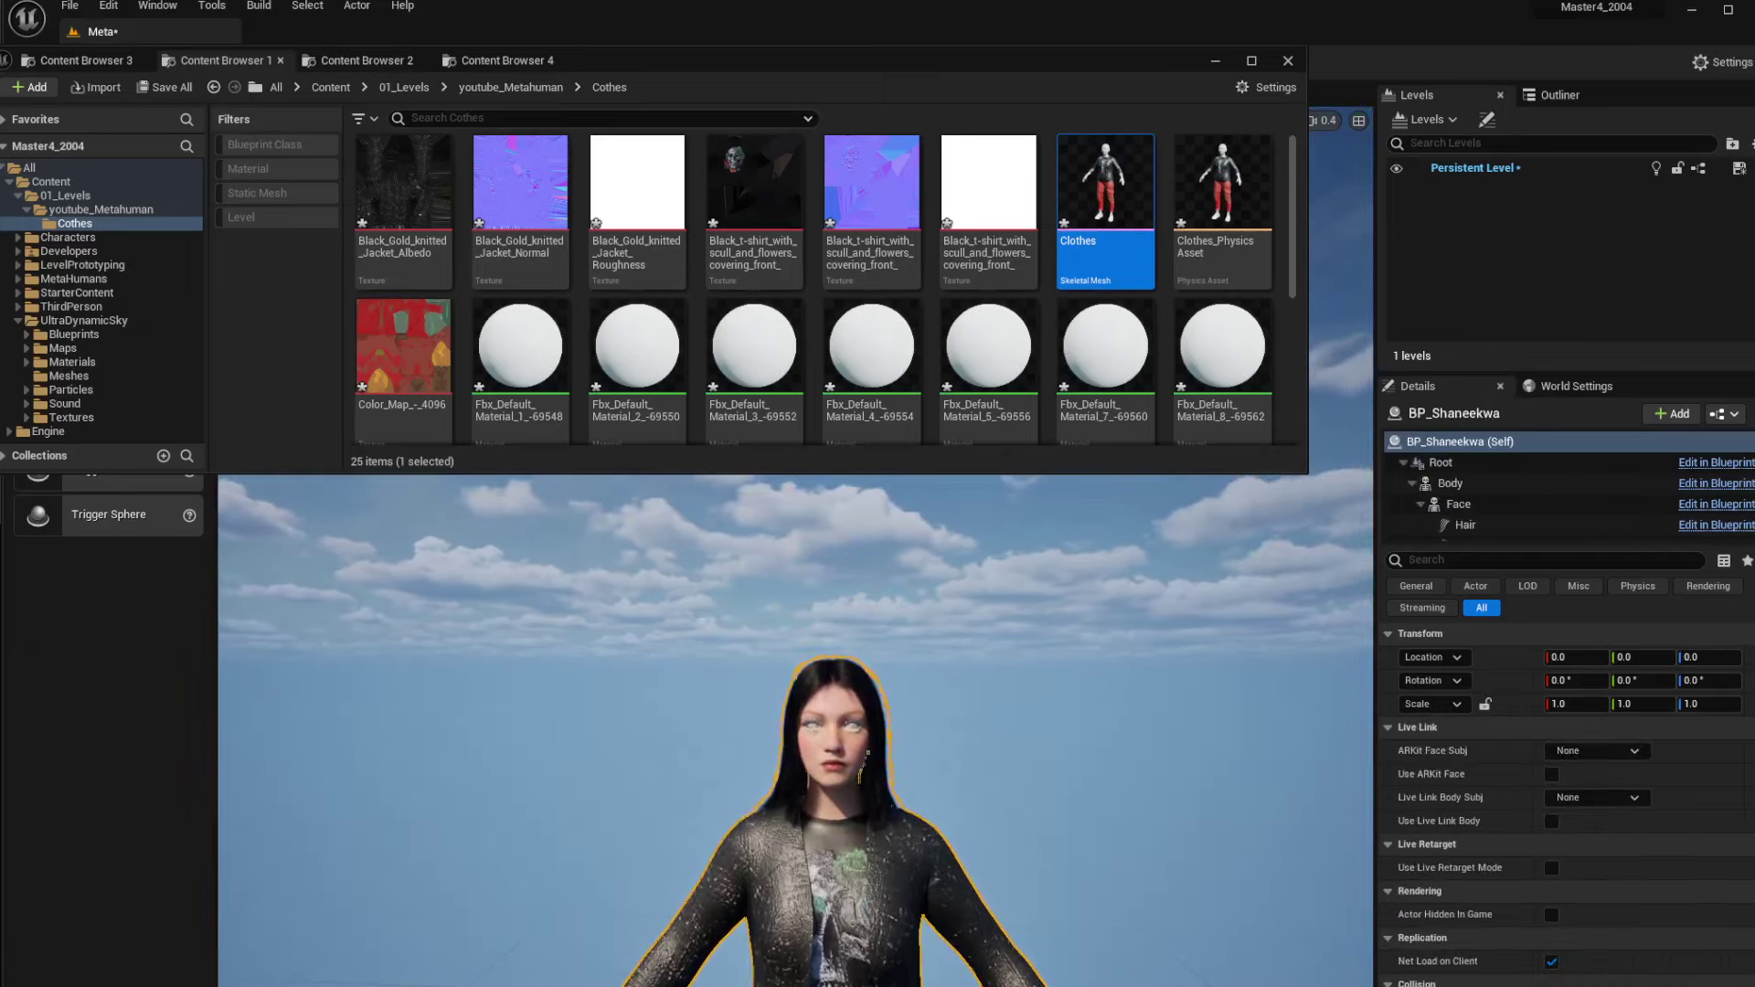